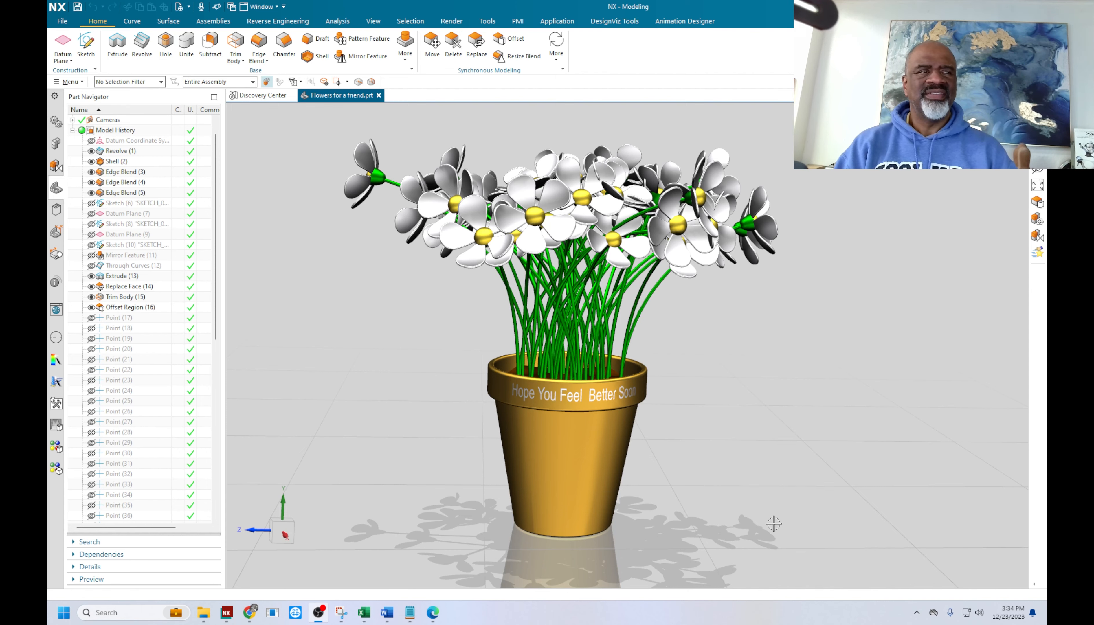
Create a new inch part from the DV Model English template, named x mass tree
middle_drag(346, 369, 343, 360)
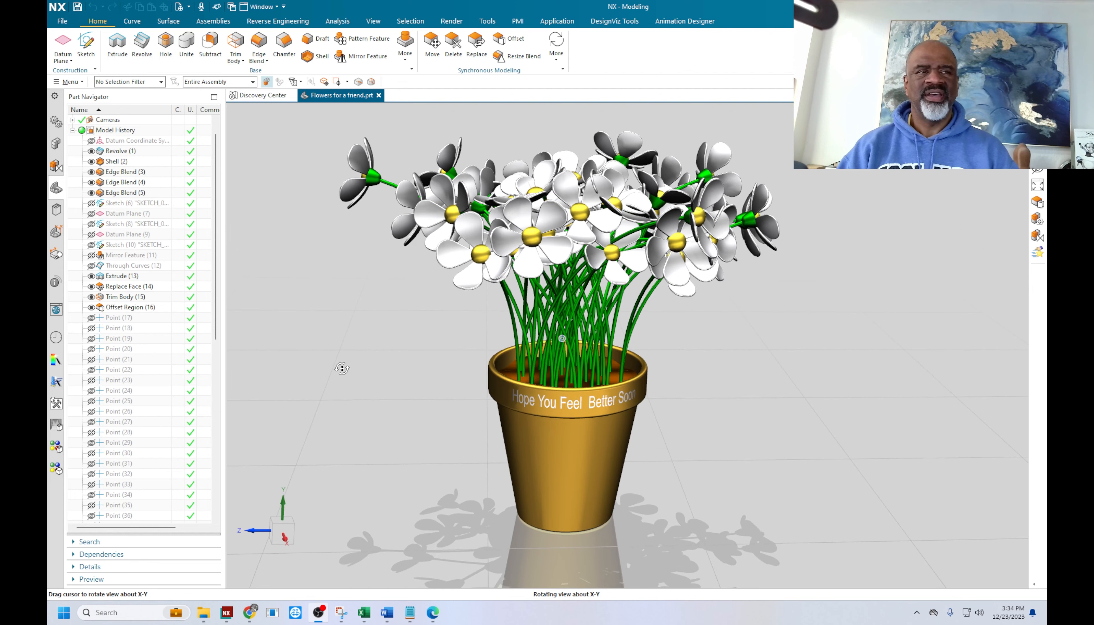
click(63, 23)
click(72, 38)
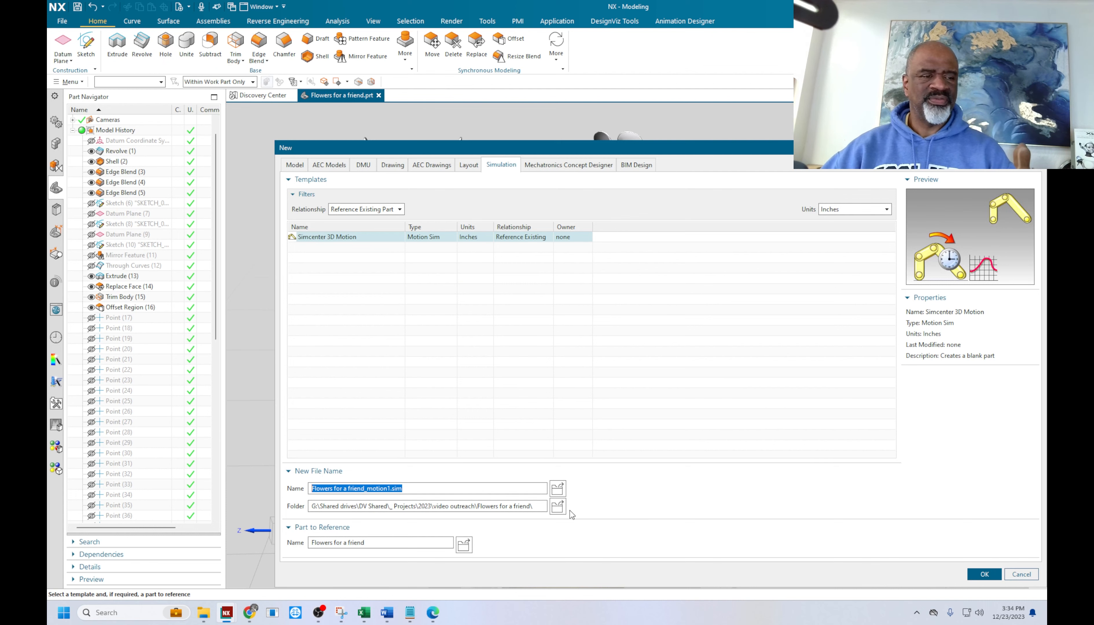
click(295, 166)
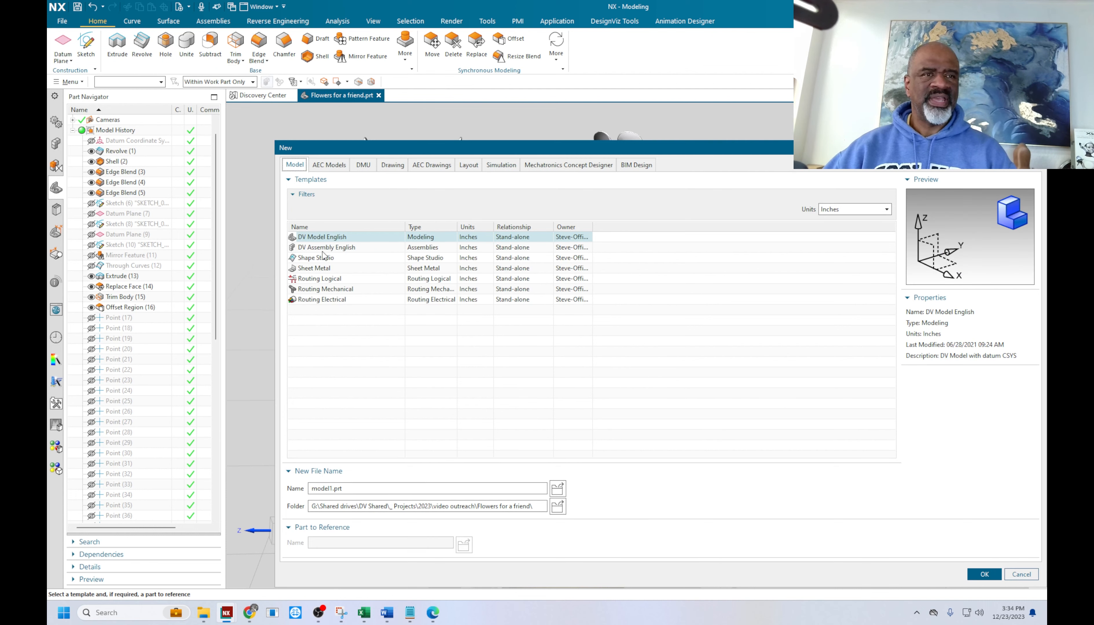
double_click(351, 487)
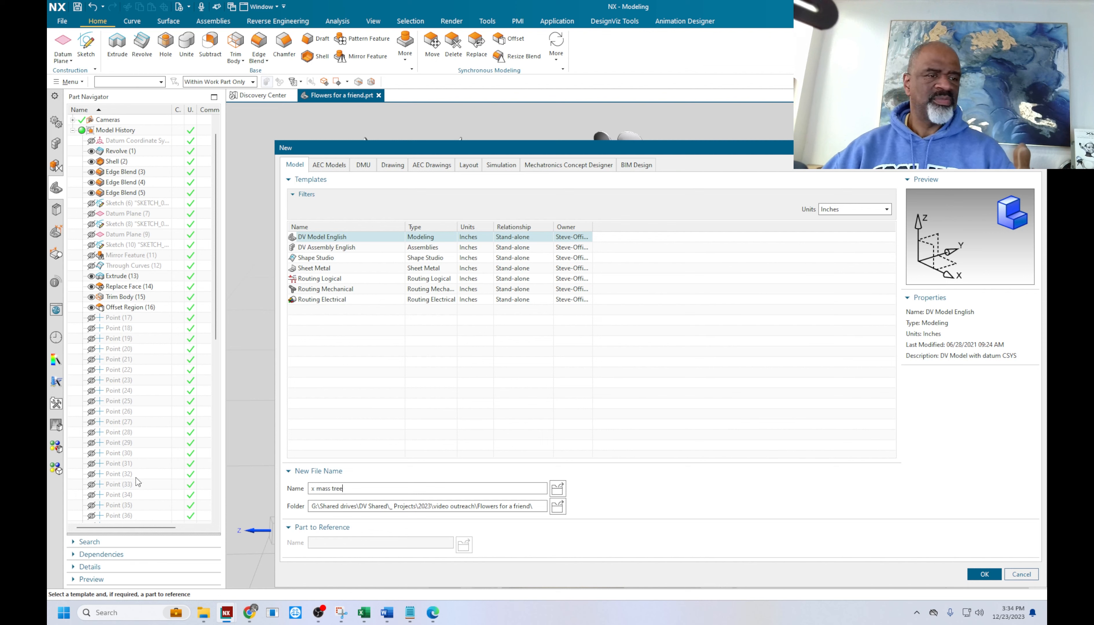
click(983, 574)
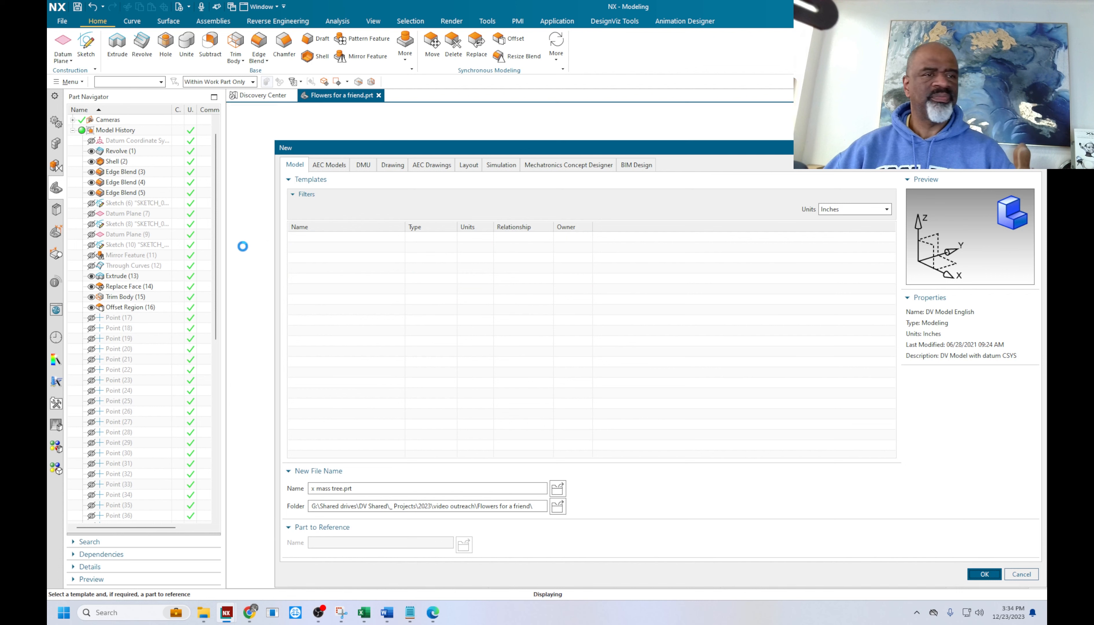
Start a sketch on the Top principal plane
middle_drag(318, 216, 345, 338)
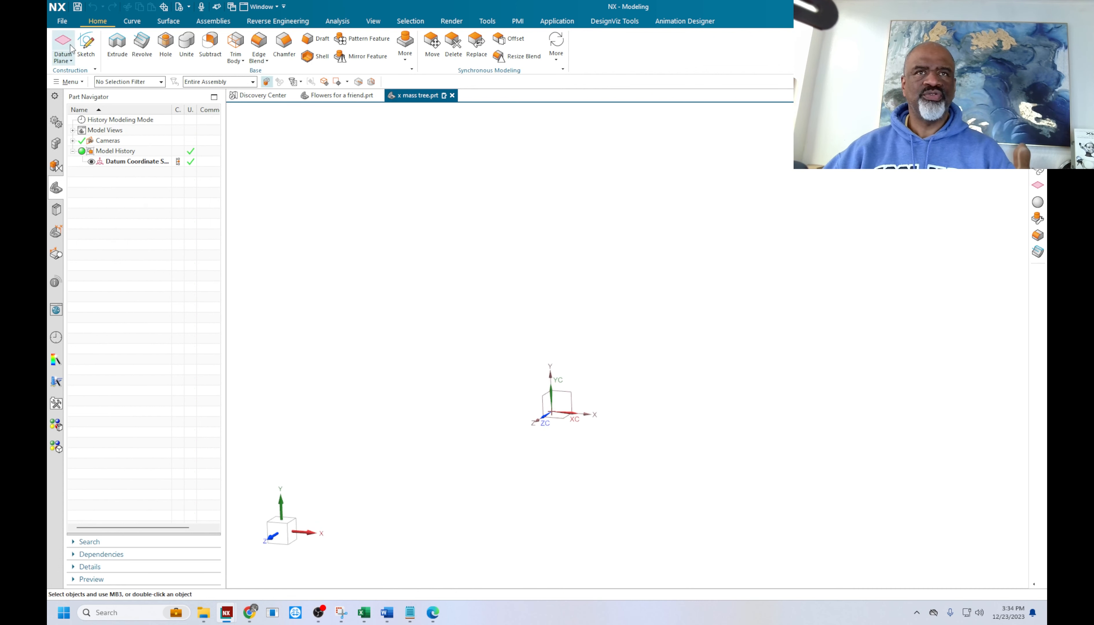
click(85, 47)
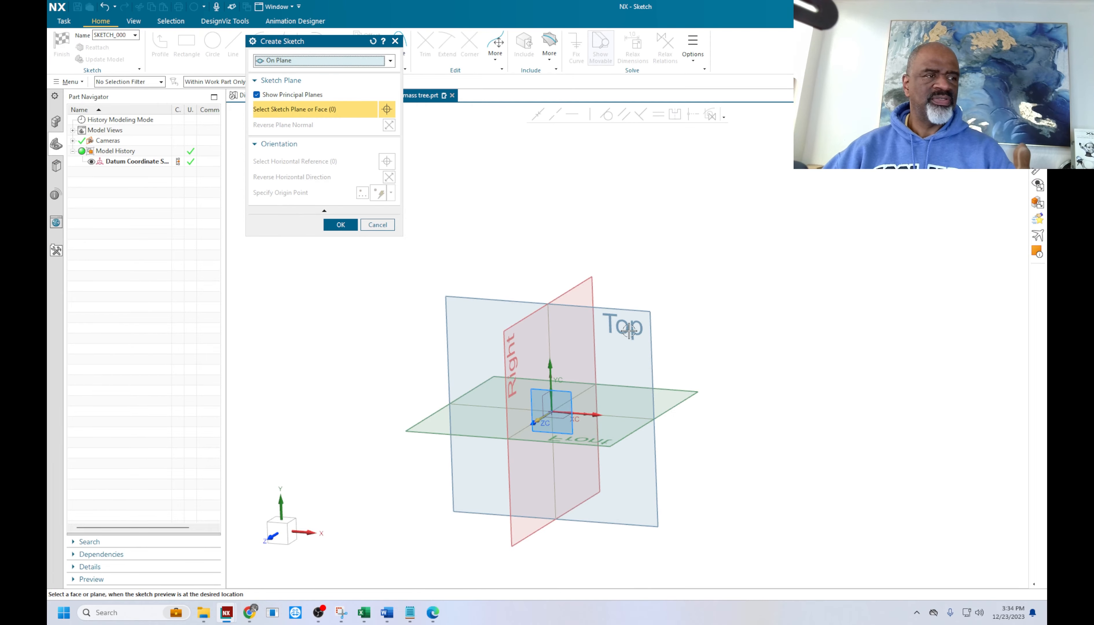
click(626, 308)
click(341, 224)
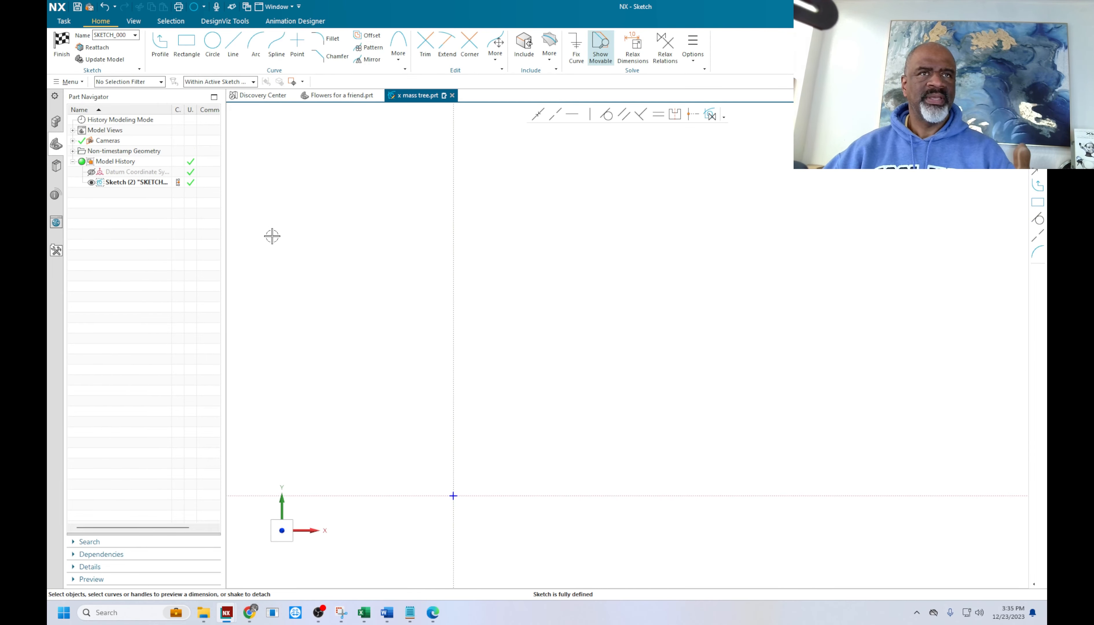
Place a point on the sketch's vertical axis above the origin and dimension it 5 ft from the origin
click(308, 46)
key(Escape)
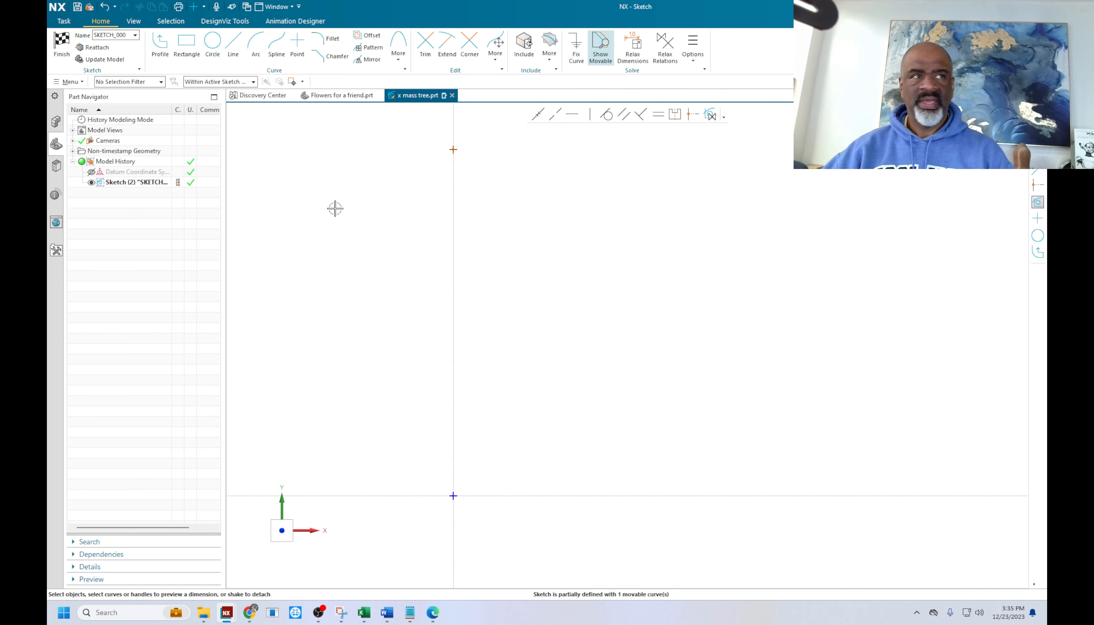
key(d)
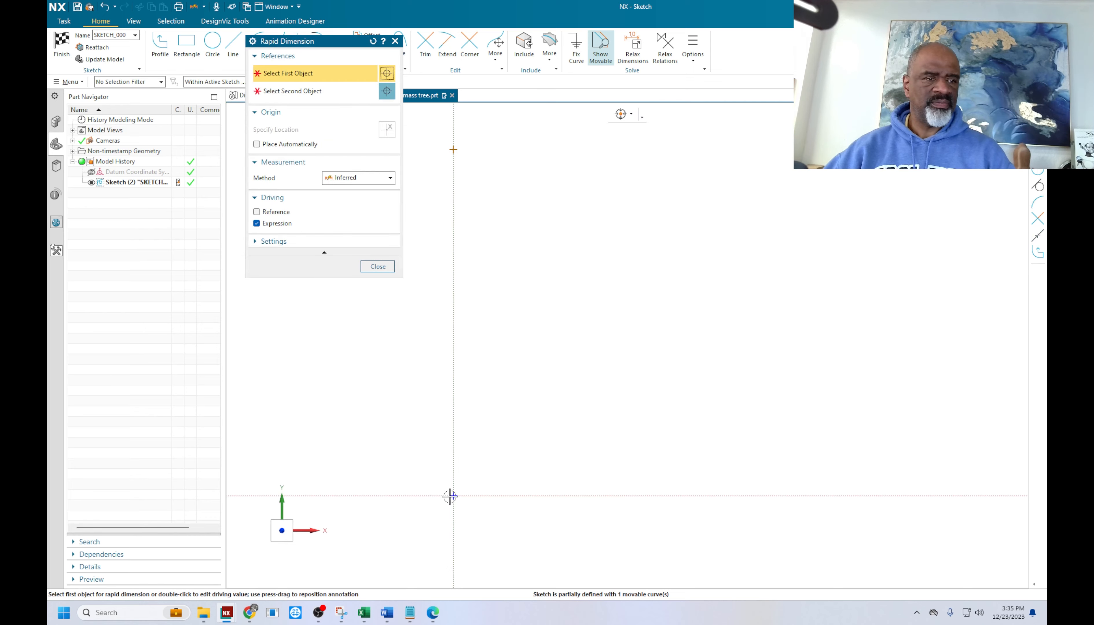
click(453, 496)
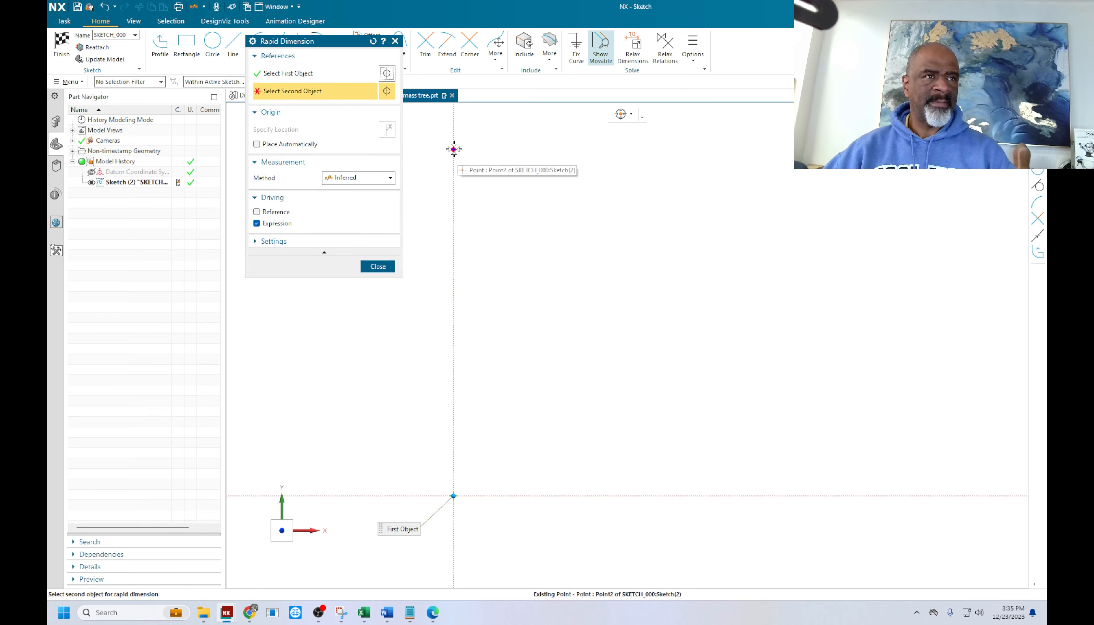
click(453, 150)
click(554, 313)
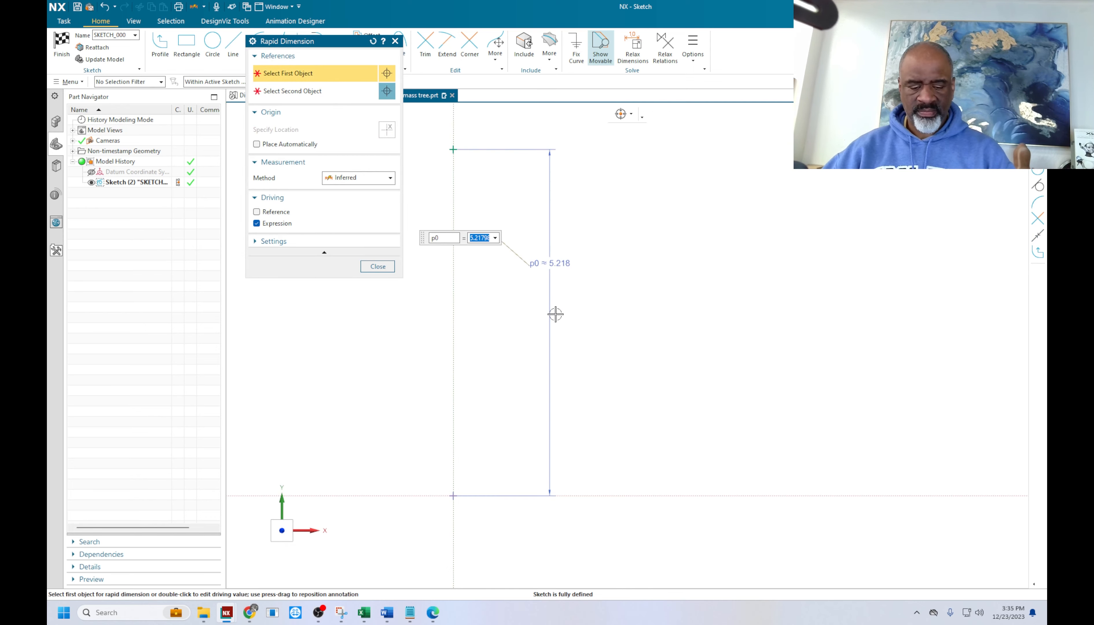
text(5ft)
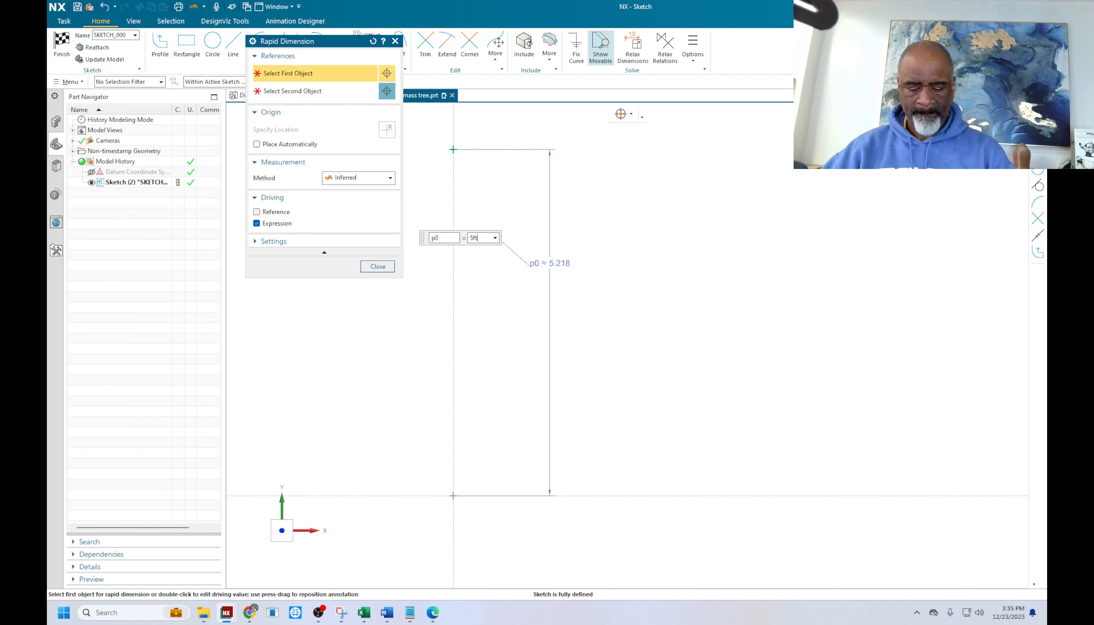
key(Return)
click(478, 317)
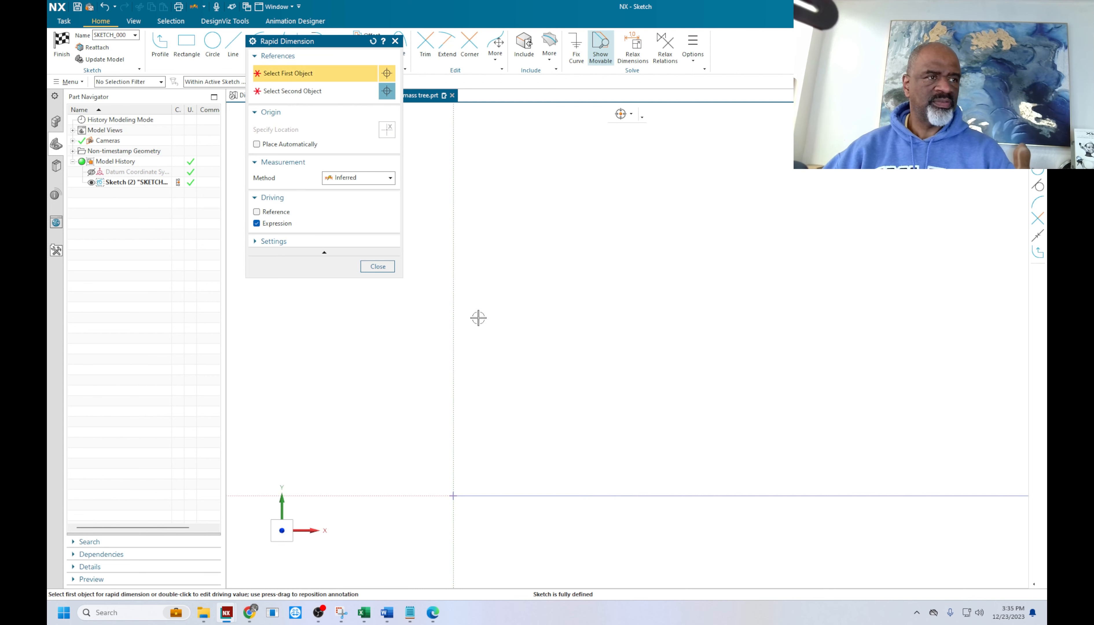
click(378, 266)
right_click(390, 239)
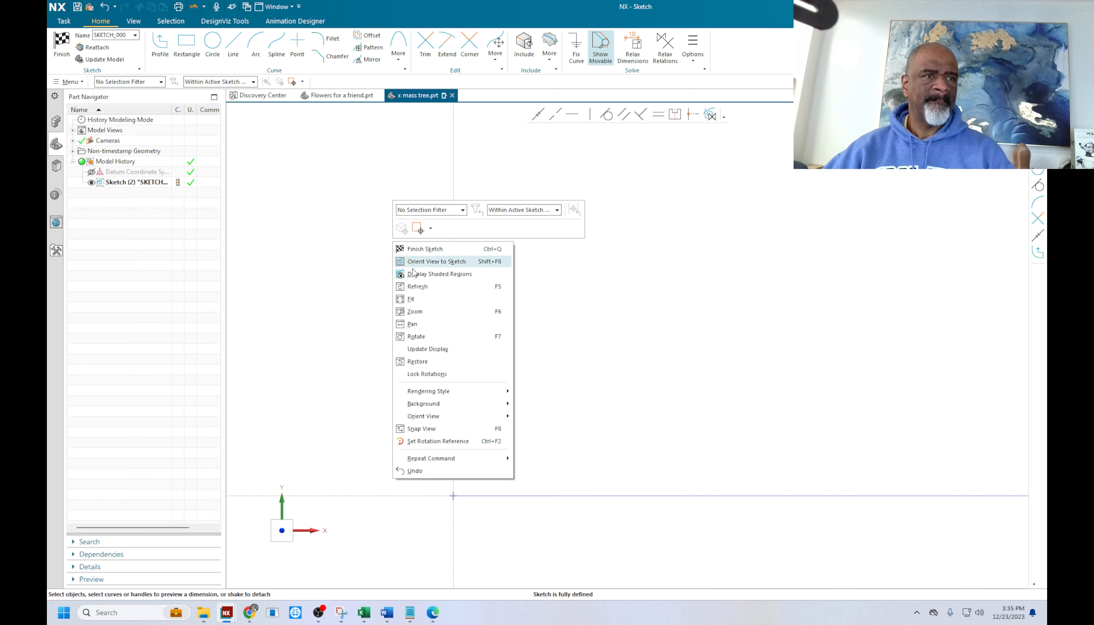
click(412, 299)
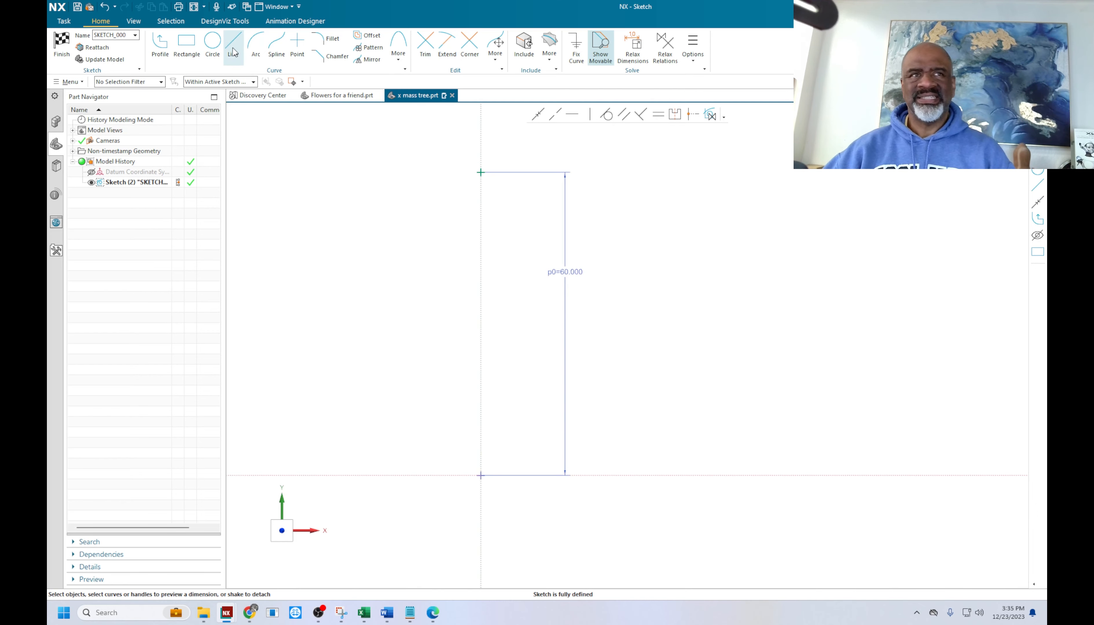
Draw a six-segment zigzag profile from the sketch origin up to the point, crossing the vertical axis, and finish the sketch
click(160, 44)
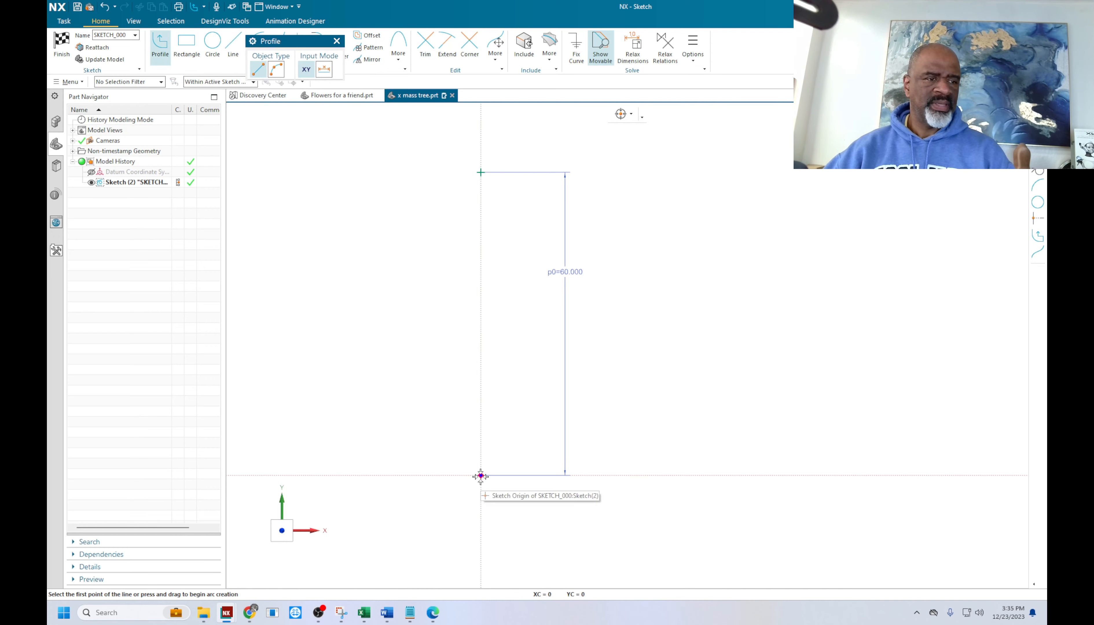
click(480, 475)
click(471, 395)
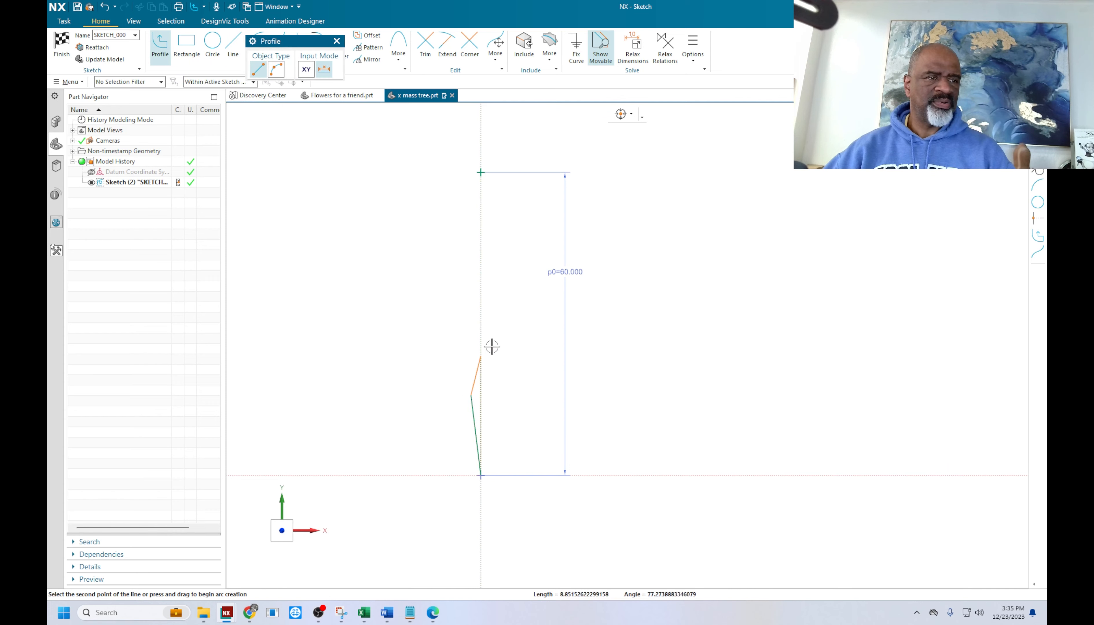
click(490, 311)
click(471, 269)
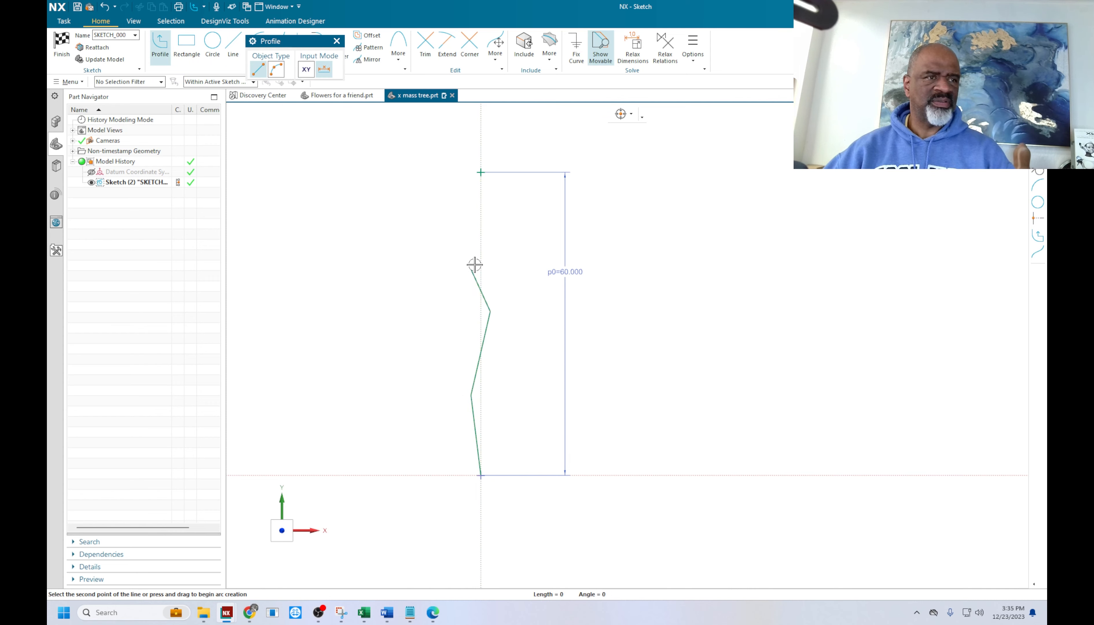
click(490, 223)
click(476, 191)
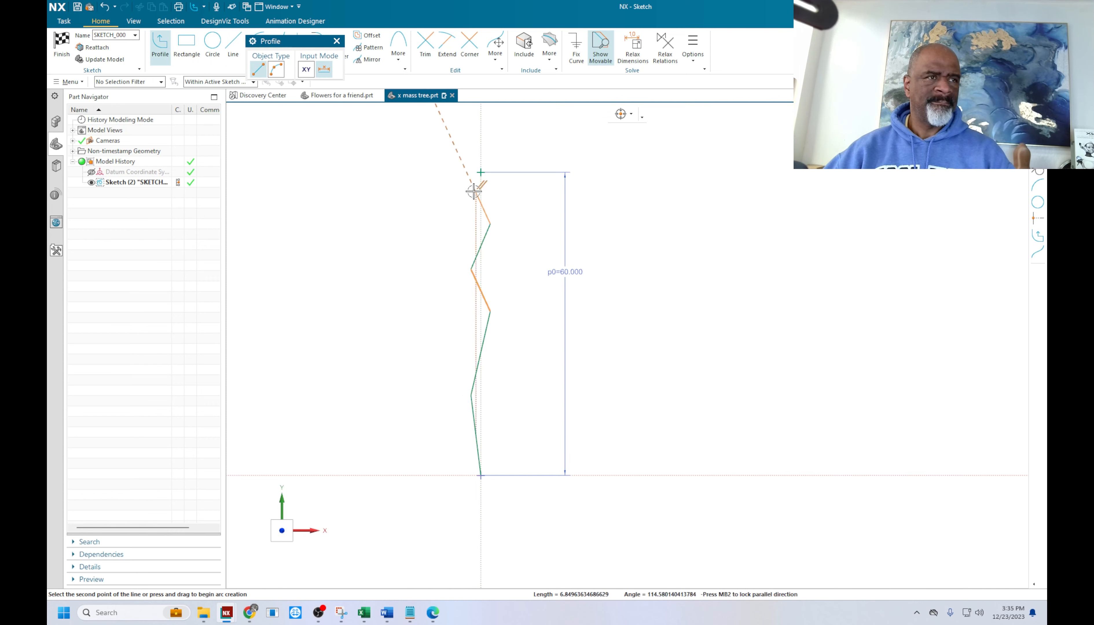
click(480, 173)
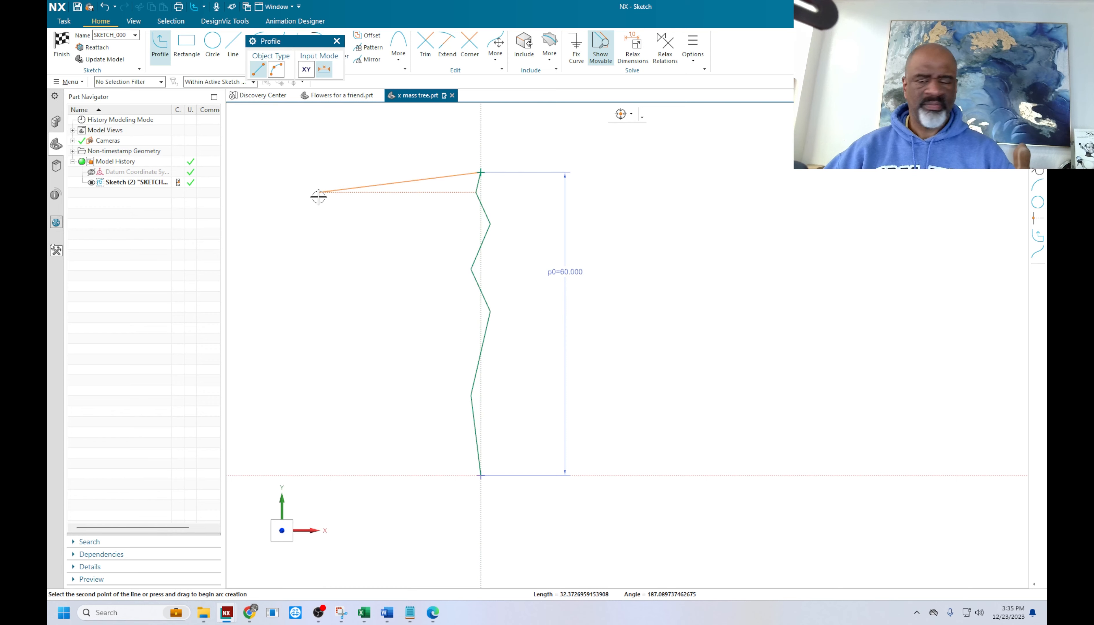
key(Escape)
scroll(354, 271, down, 1)
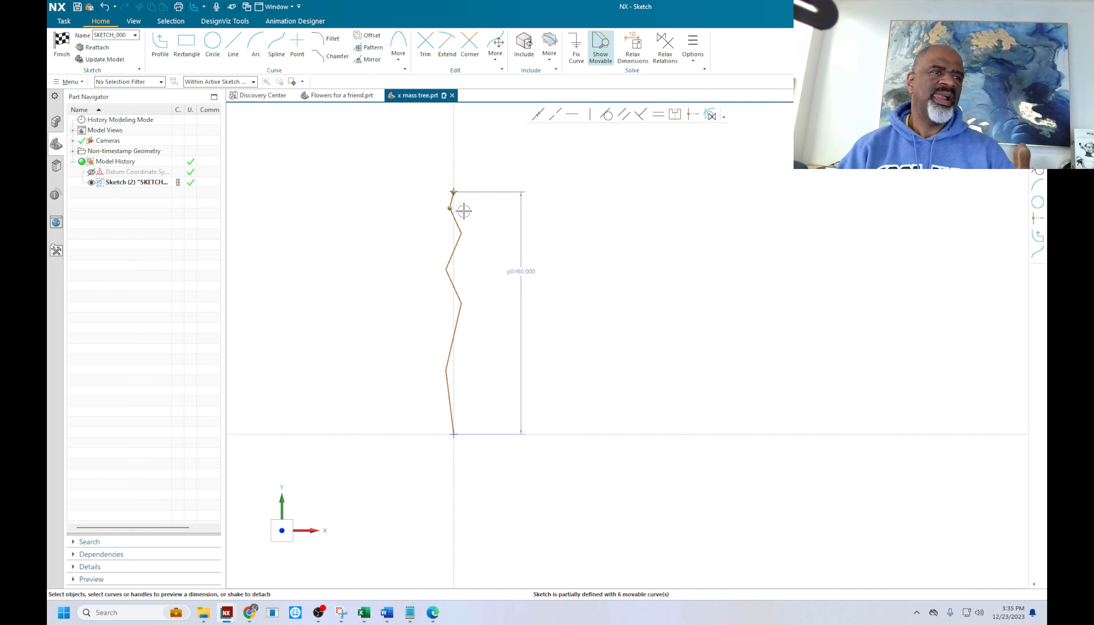
scroll(432, 251, up, 2)
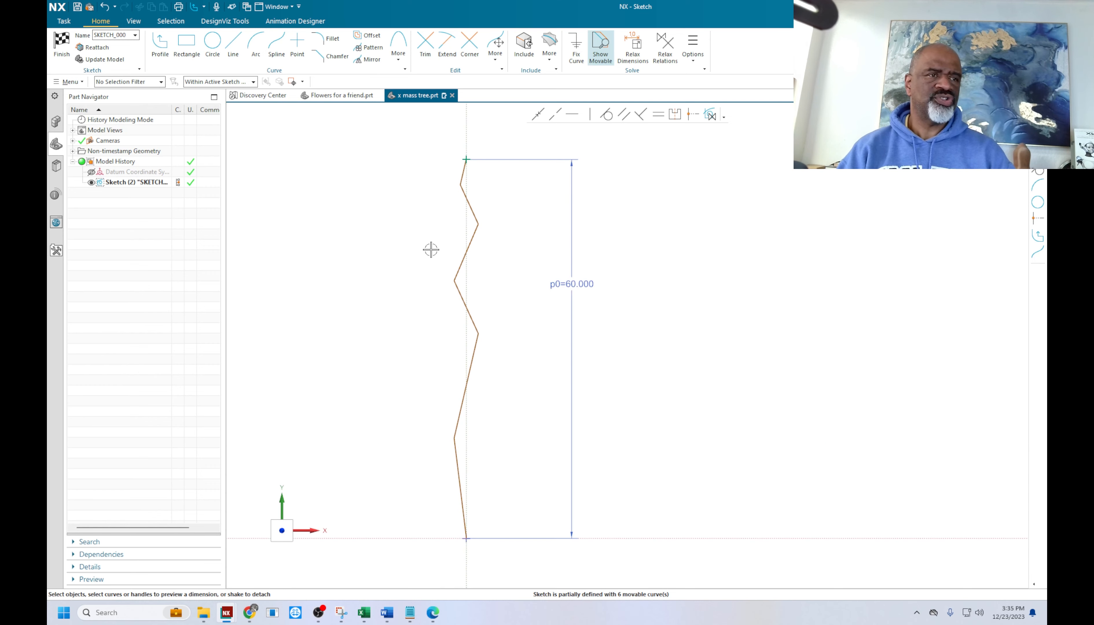
scroll(429, 251, down, 2)
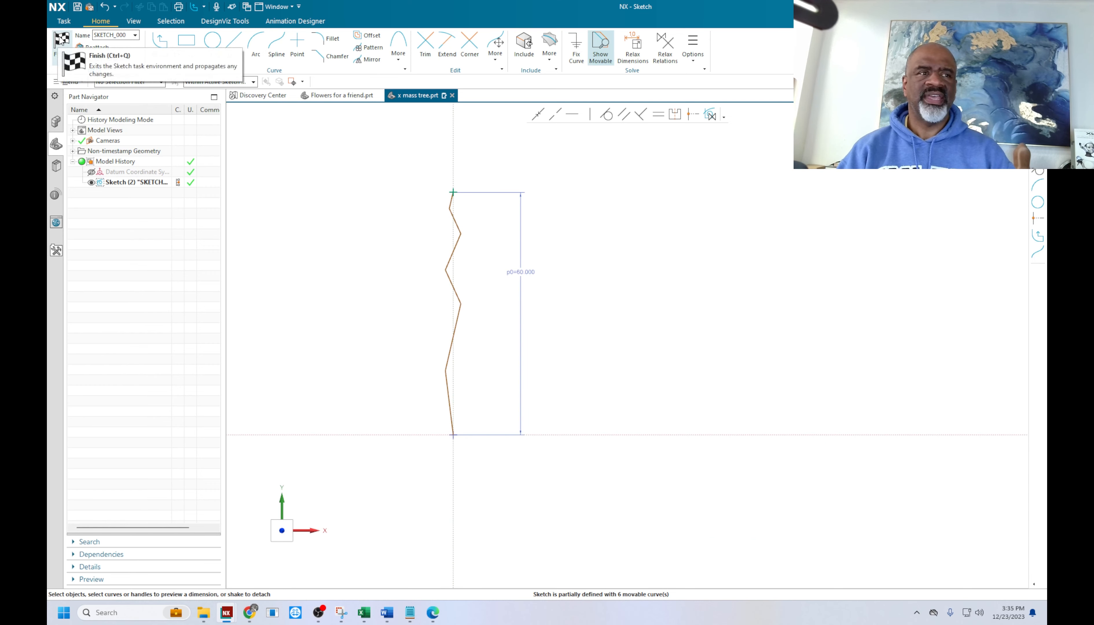
click(61, 43)
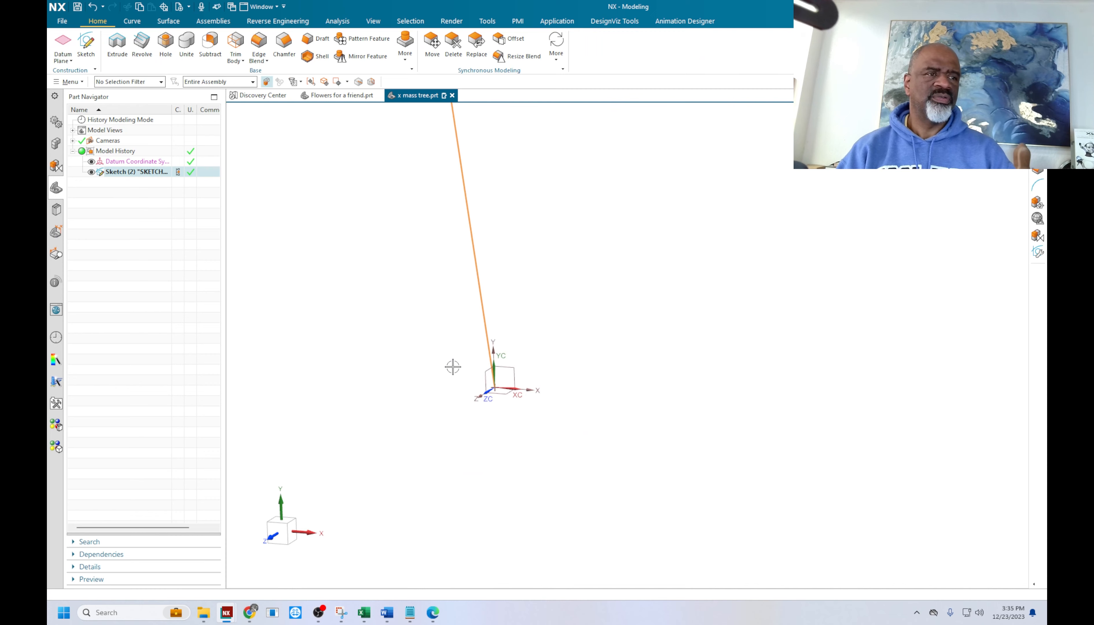
Start a second sketch on the YZ plane of the datum coordinate system, perpendicular to the first sketch
mouse_move(401, 324)
middle_down()
mouse_move(420, 313)
mouse_move(354, 303)
mouse_move(495, 320)
middle_up()
click(86, 43)
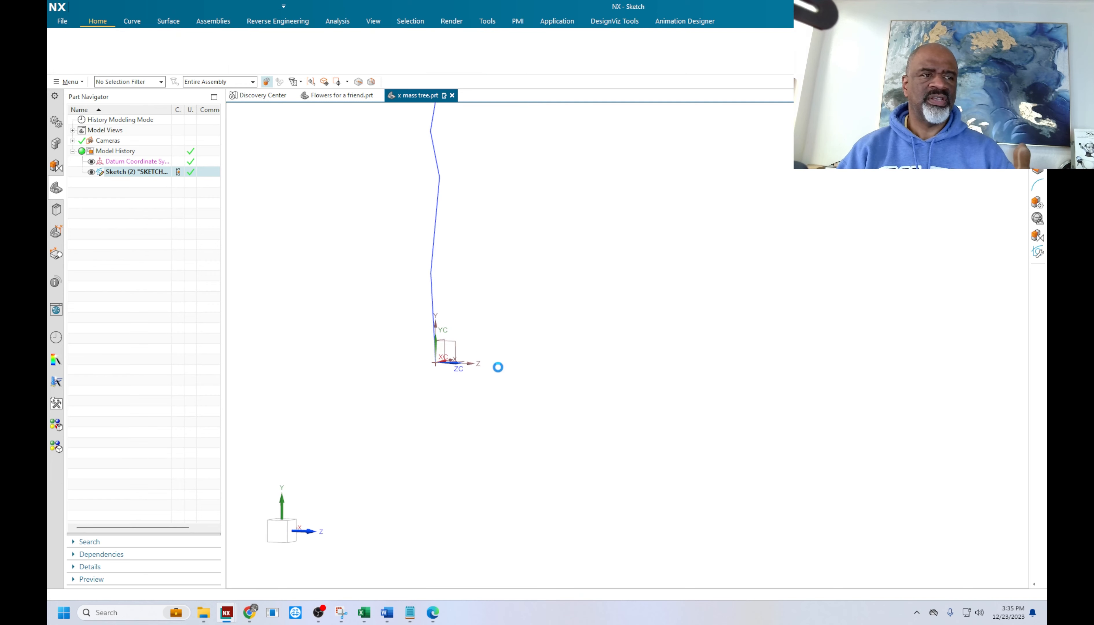
click(454, 343)
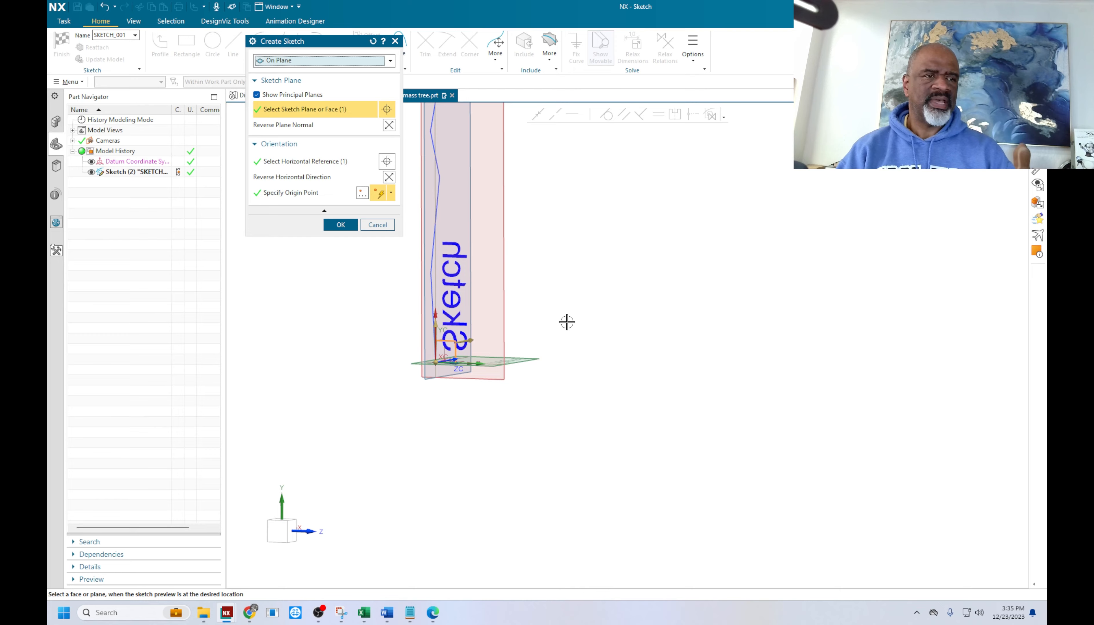
mouse_move(566, 320)
middle_down()
mouse_move(531, 320)
mouse_move(566, 322)
middle_up()
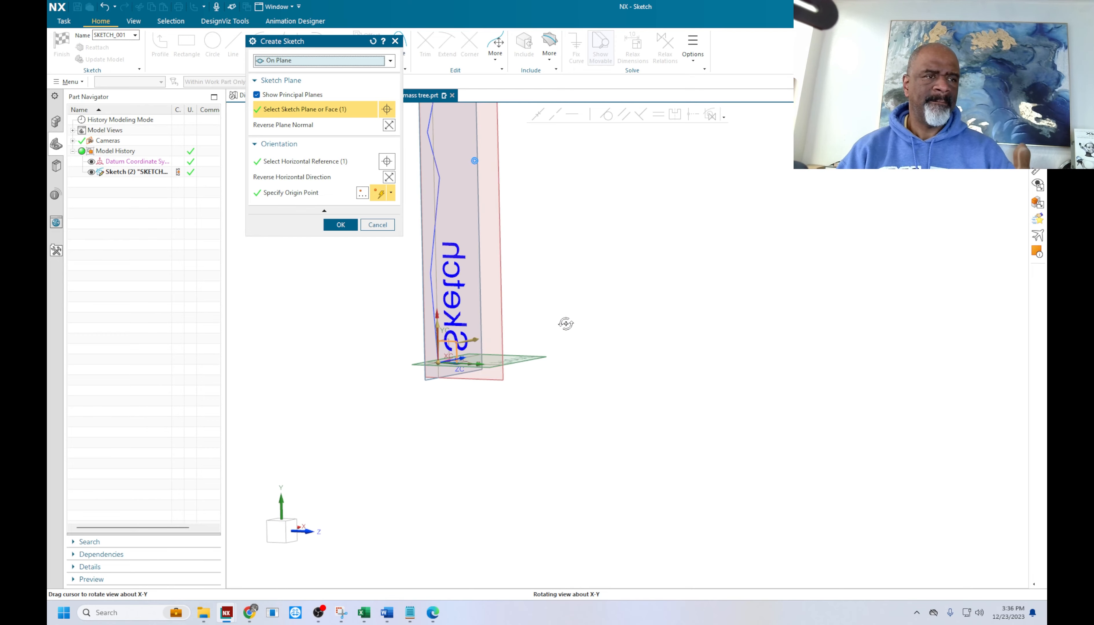
click(340, 225)
Include all the zigzag lines and the point of the first sketch in the new sketch as reference
scroll(497, 259, down, 3)
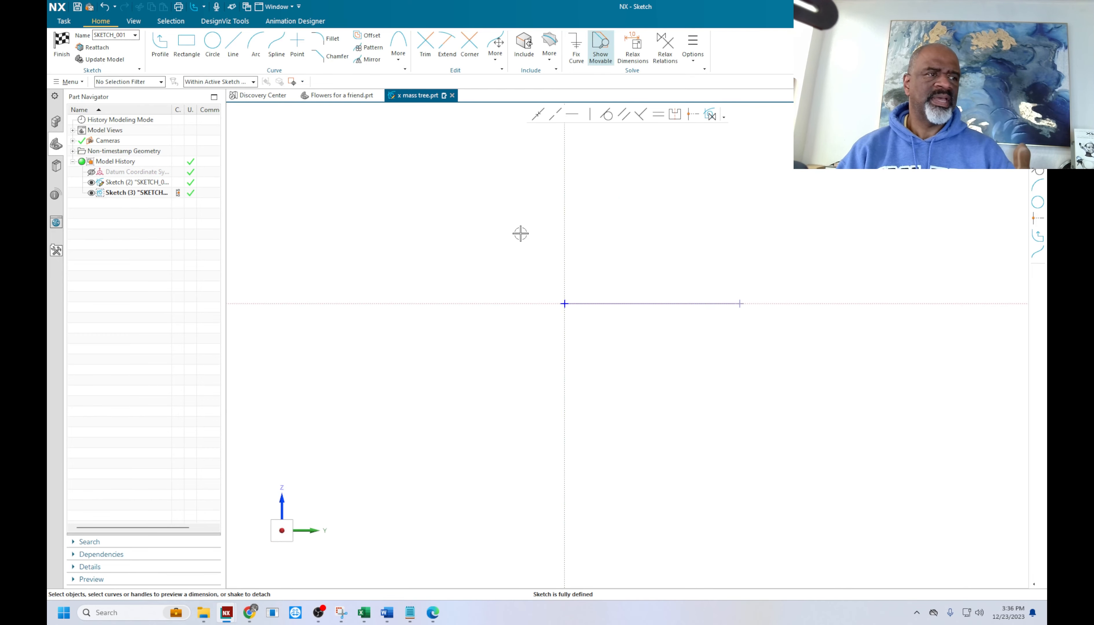
shift+middle_drag(520, 234, 349, 227)
click(524, 45)
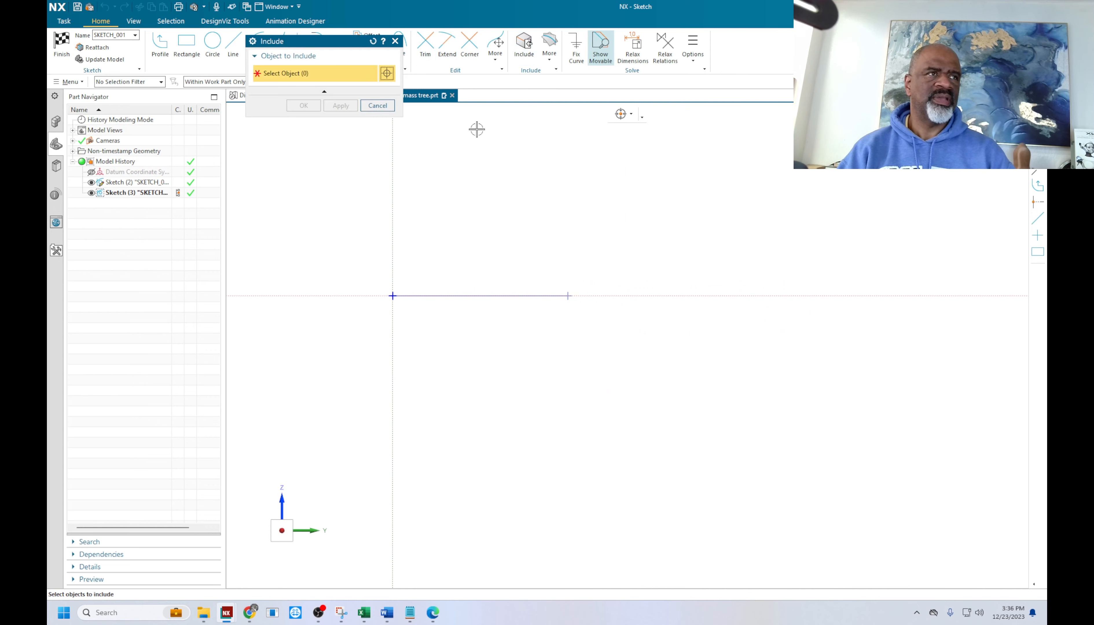
drag(362, 277, 664, 341)
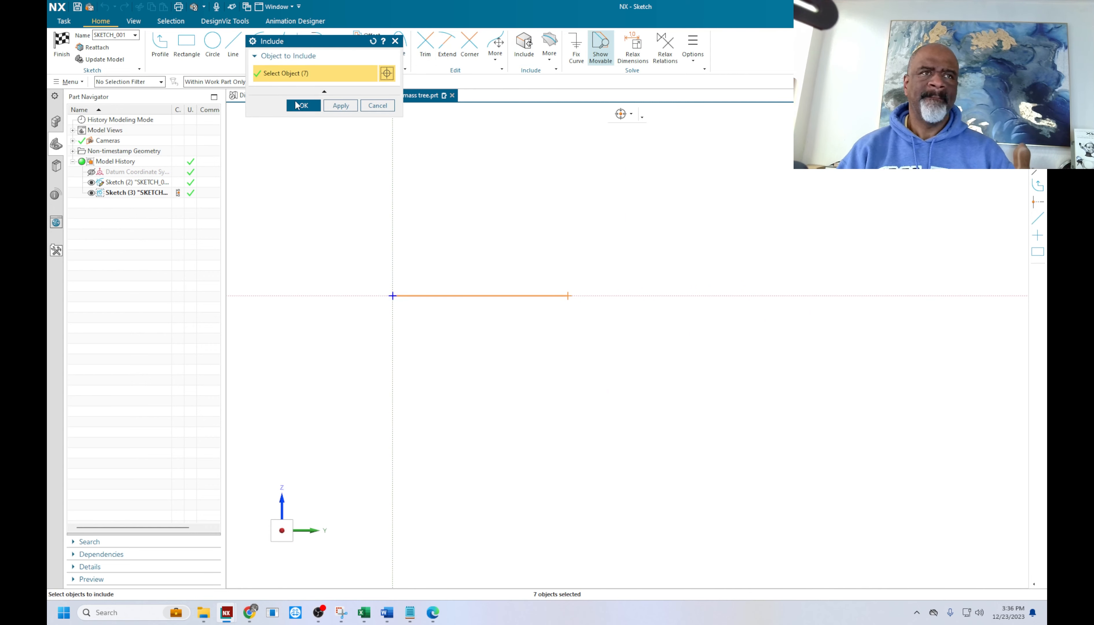
click(290, 108)
Draw a seven-segment zigzag profile along the included reference line from the sketch origin to the end point, and finish the sketch
click(160, 46)
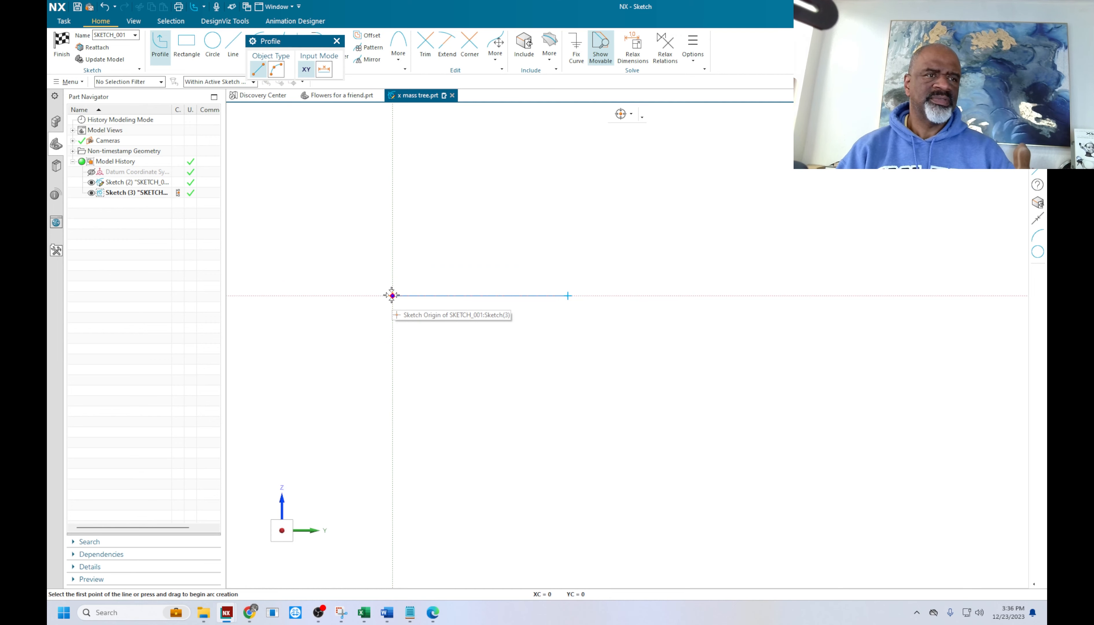
click(392, 295)
scroll(418, 290, up, 3)
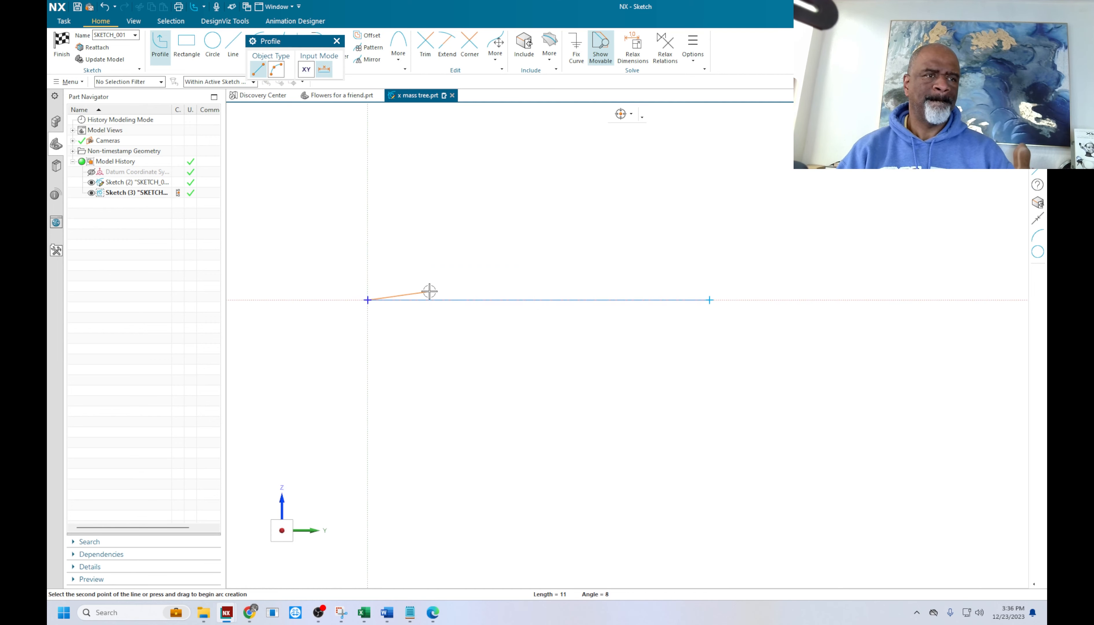
click(430, 291)
click(484, 308)
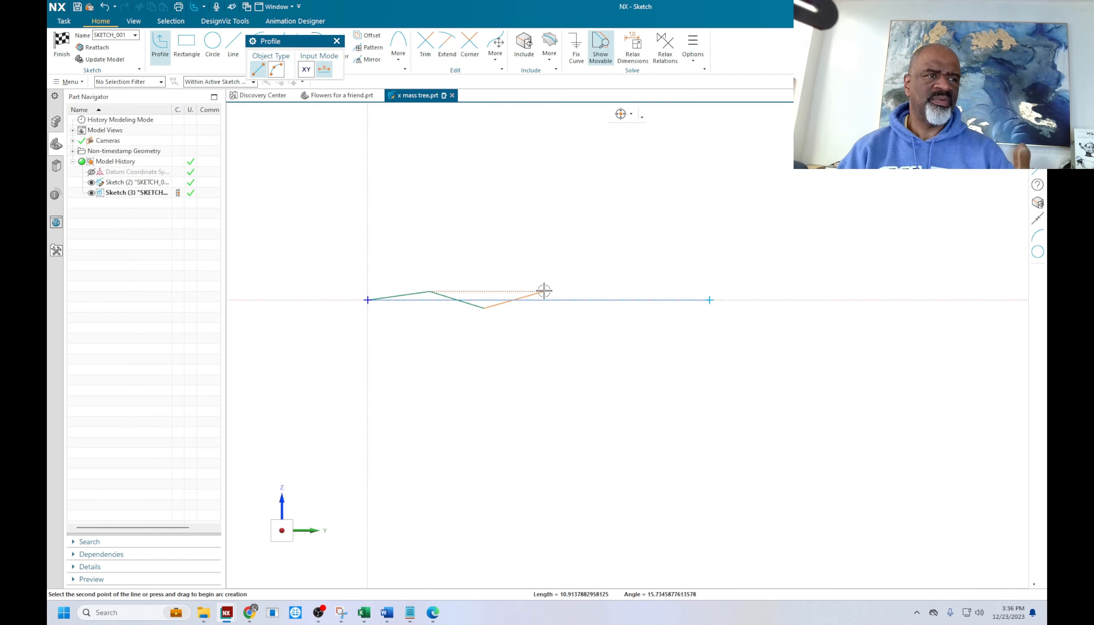
click(544, 290)
scroll(547, 292, up, 4)
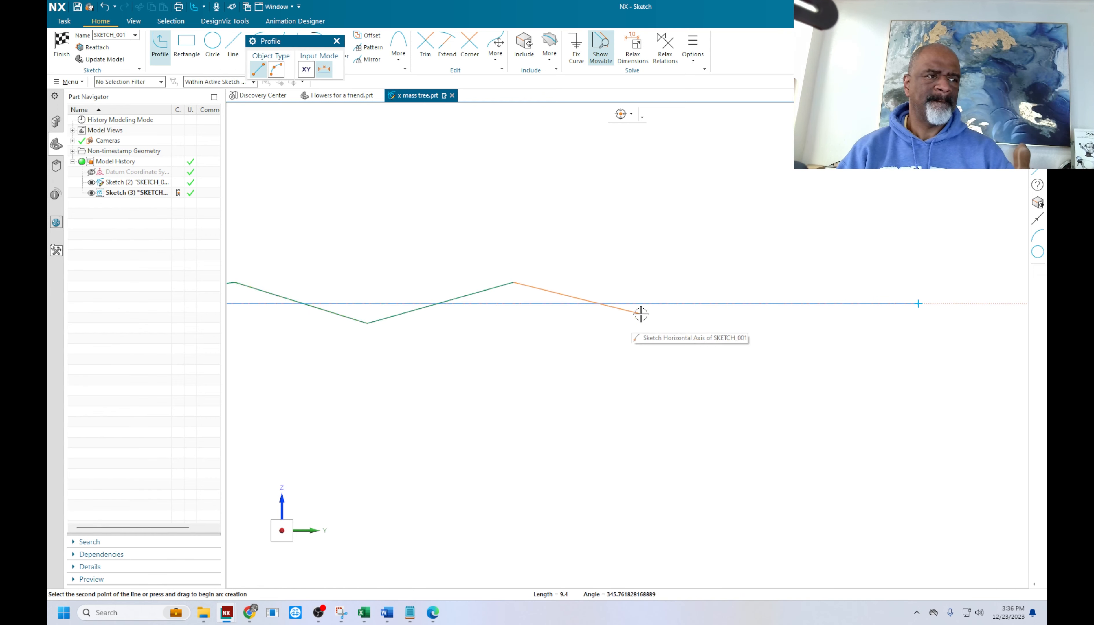
click(643, 309)
click(778, 296)
click(832, 311)
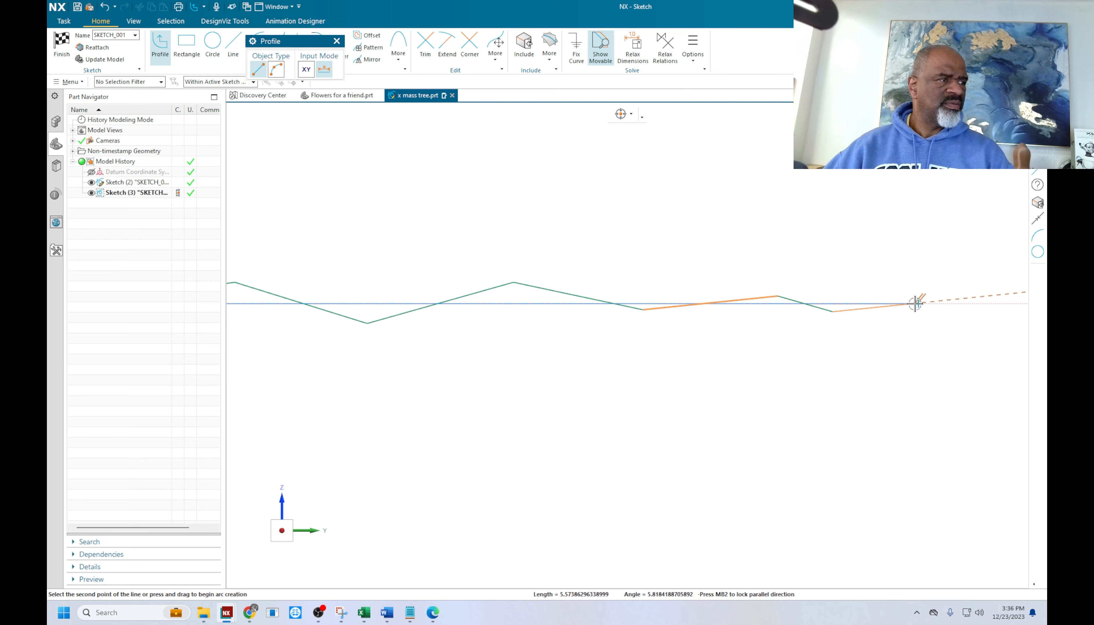
click(916, 303)
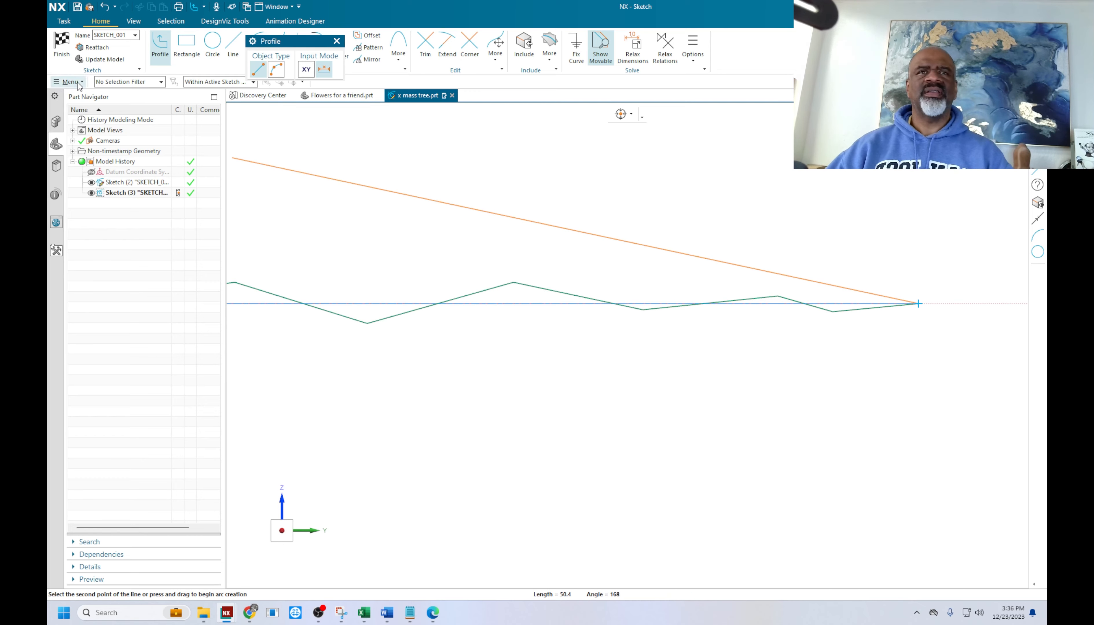
click(62, 47)
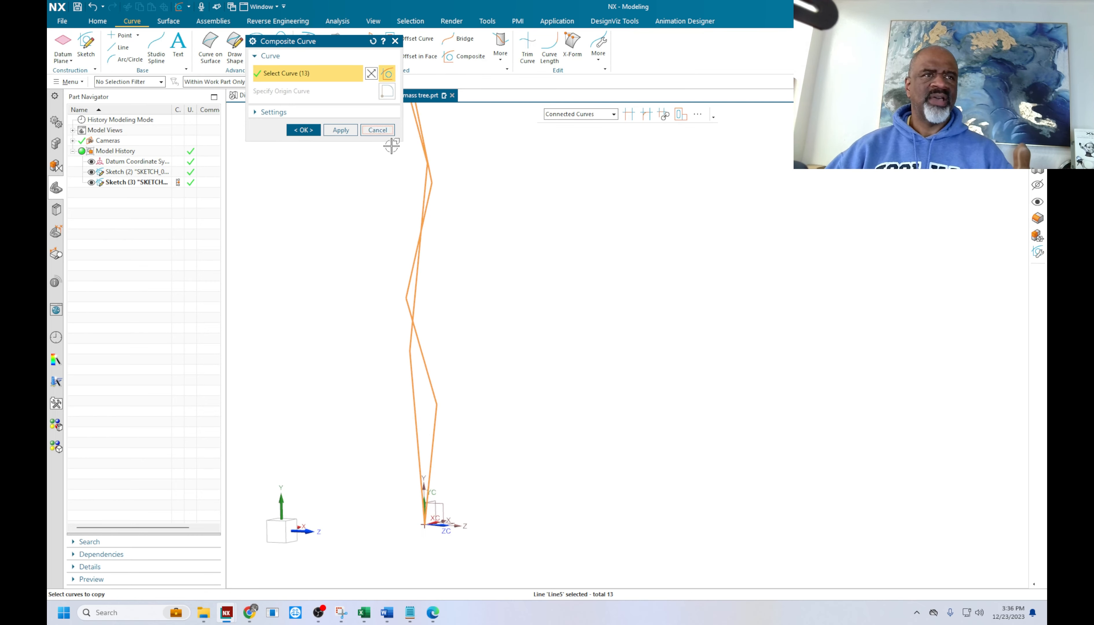
Cancel the composite curve on both sketches and hide the second zigzag sketch
click(377, 130)
scroll(546, 202, down, 3)
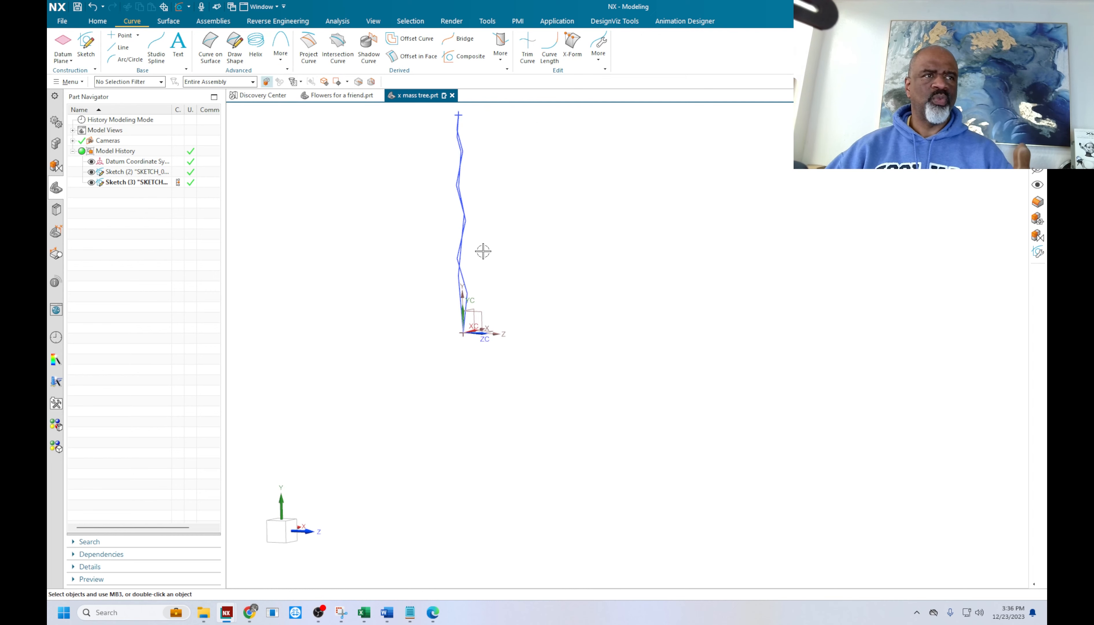
middle_drag(505, 261, 533, 256)
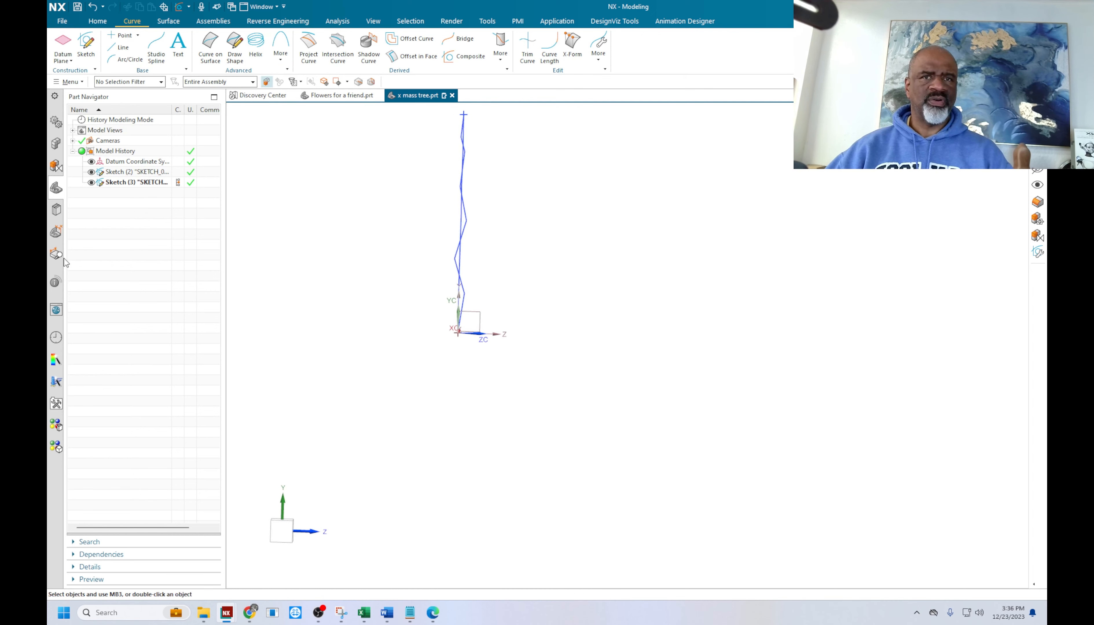
click(111, 182)
right_click(112, 181)
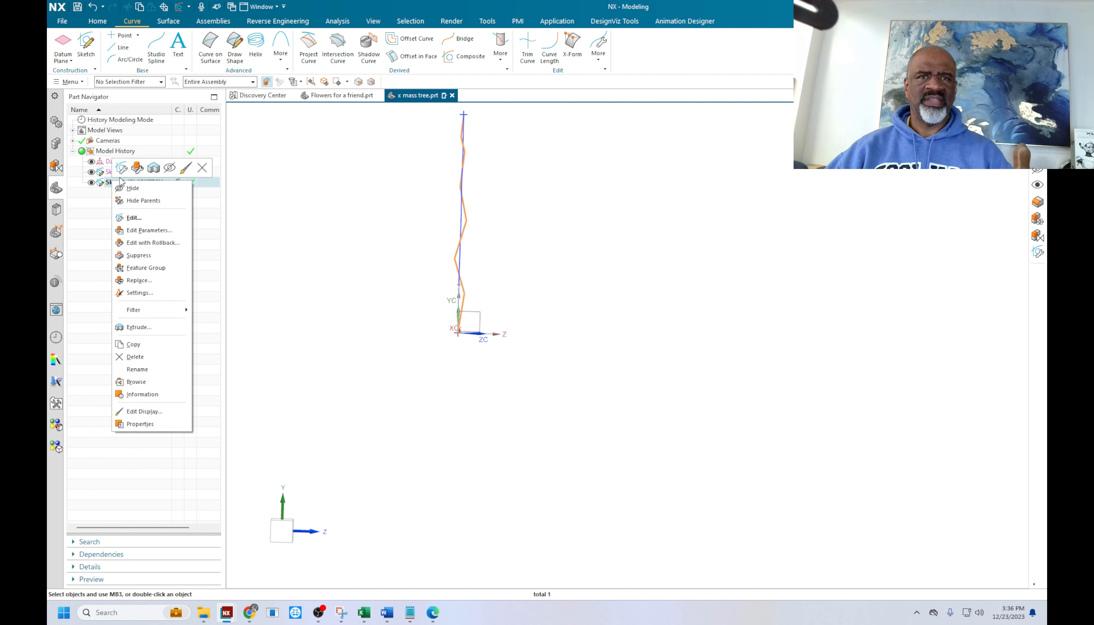
click(133, 188)
Start a Composite Curve with the Connected Curves rule and select the first sketch's six zigzag lines
mouse_move(535, 254)
middle_down()
mouse_move(490, 242)
mouse_move(460, 97)
middle_up()
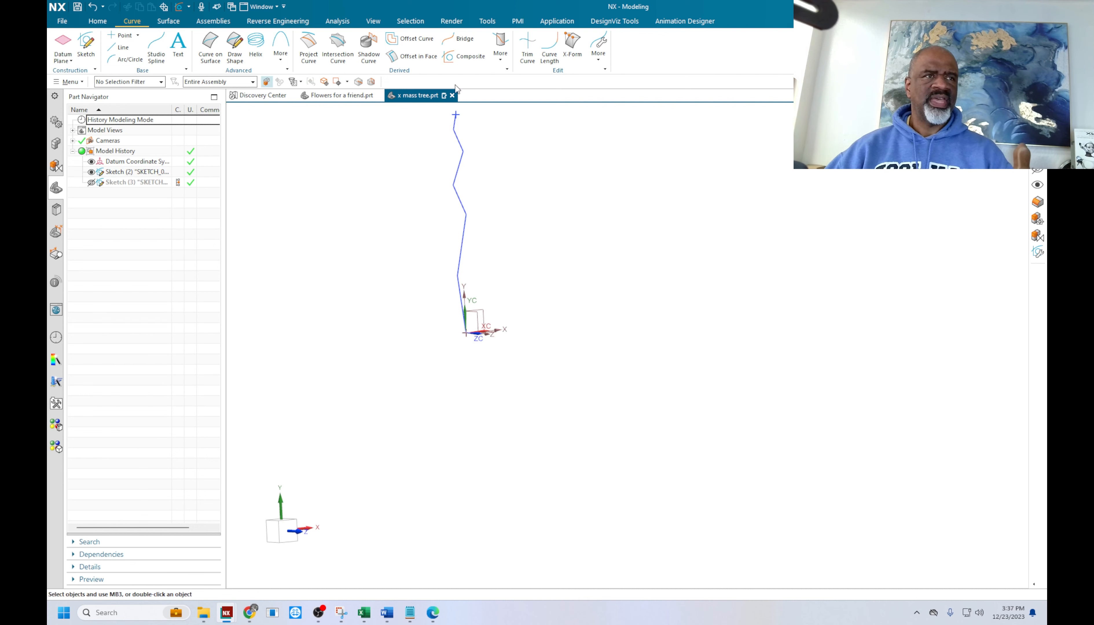
click(465, 57)
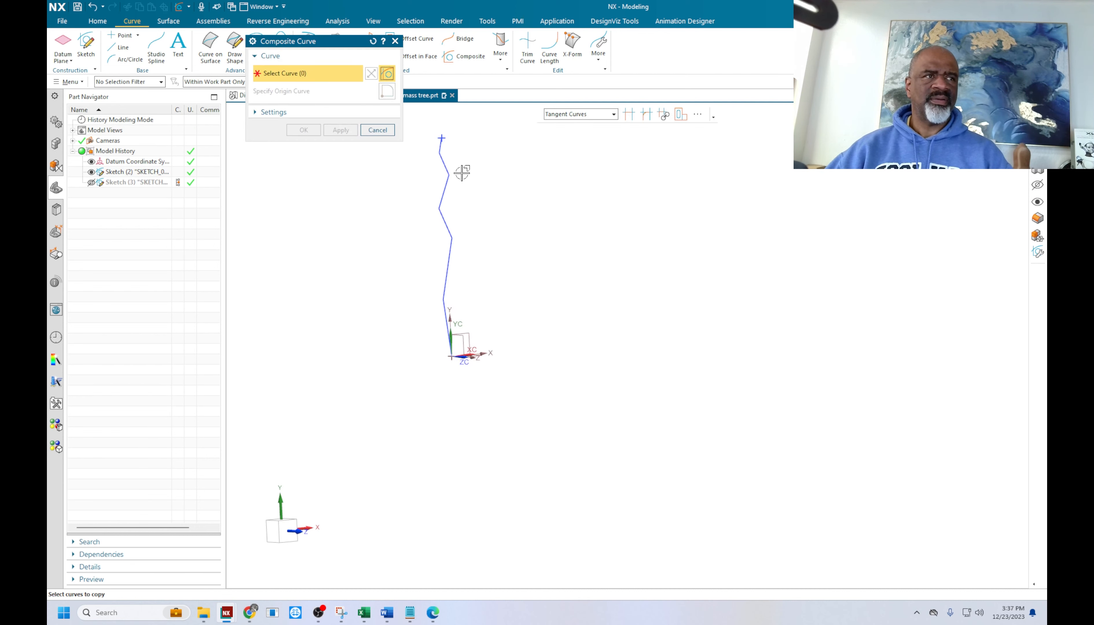
click(570, 116)
click(564, 139)
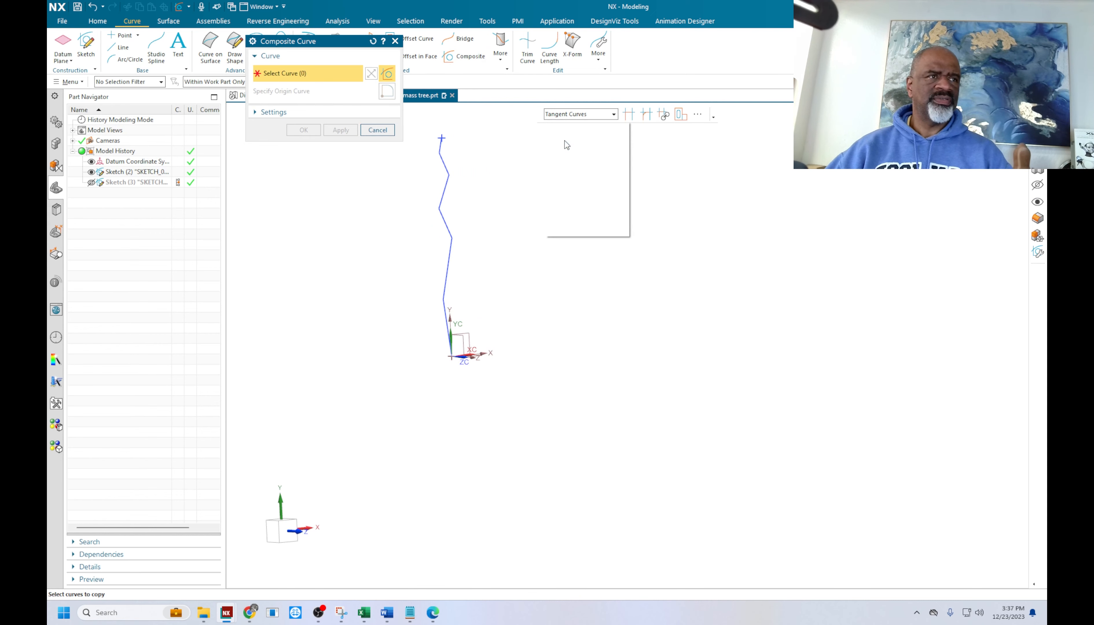
click(445, 325)
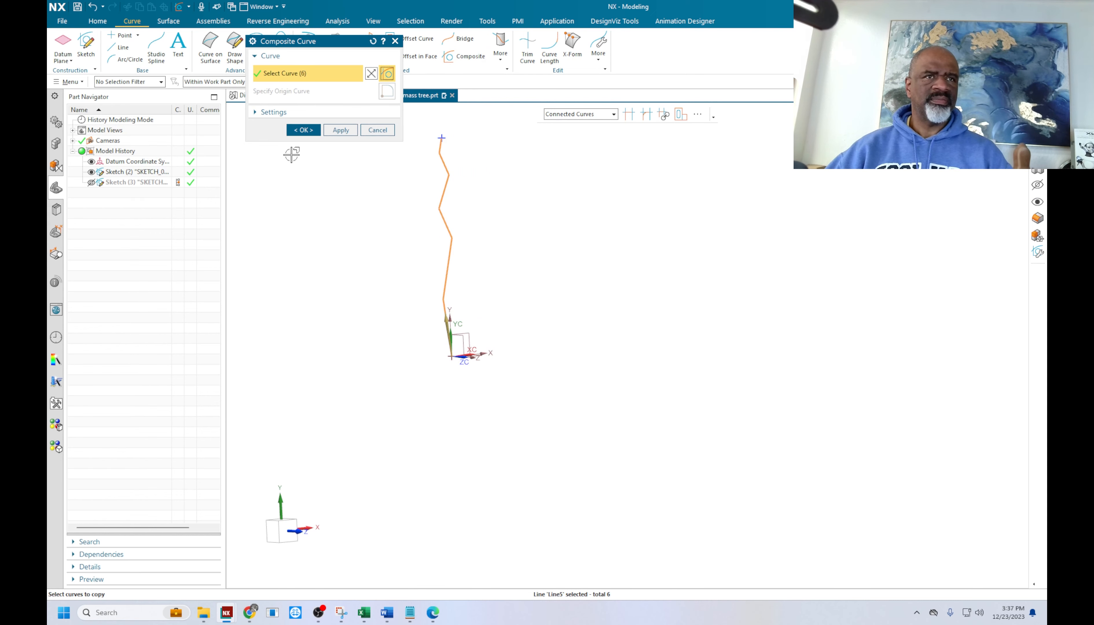
Set Join Curves to General, enable Hide Original, and create the composite curve
click(274, 112)
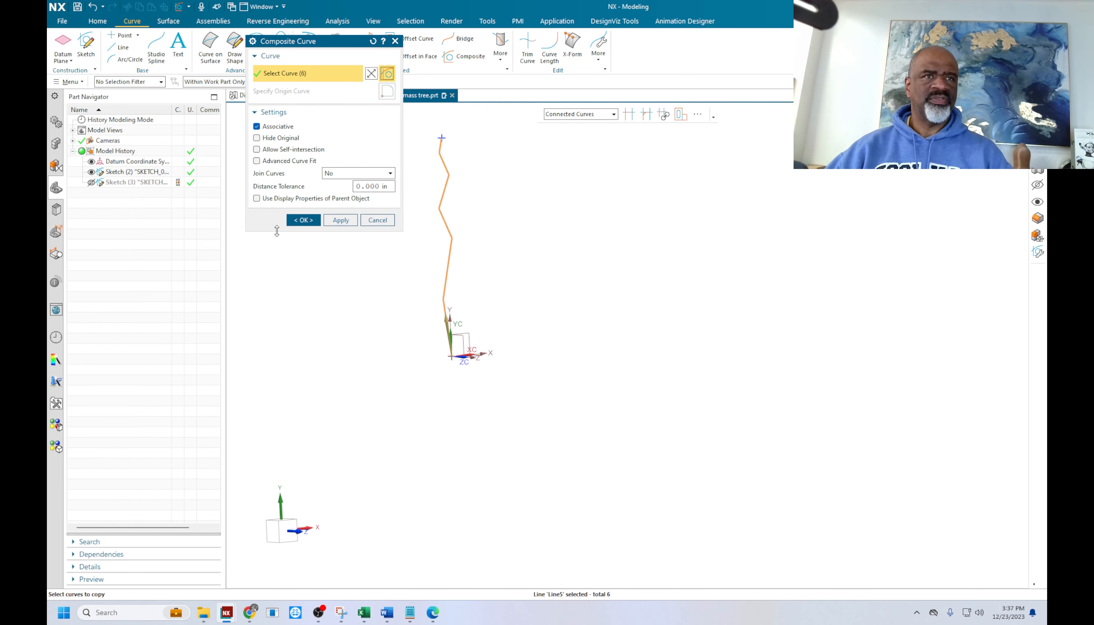
click(338, 173)
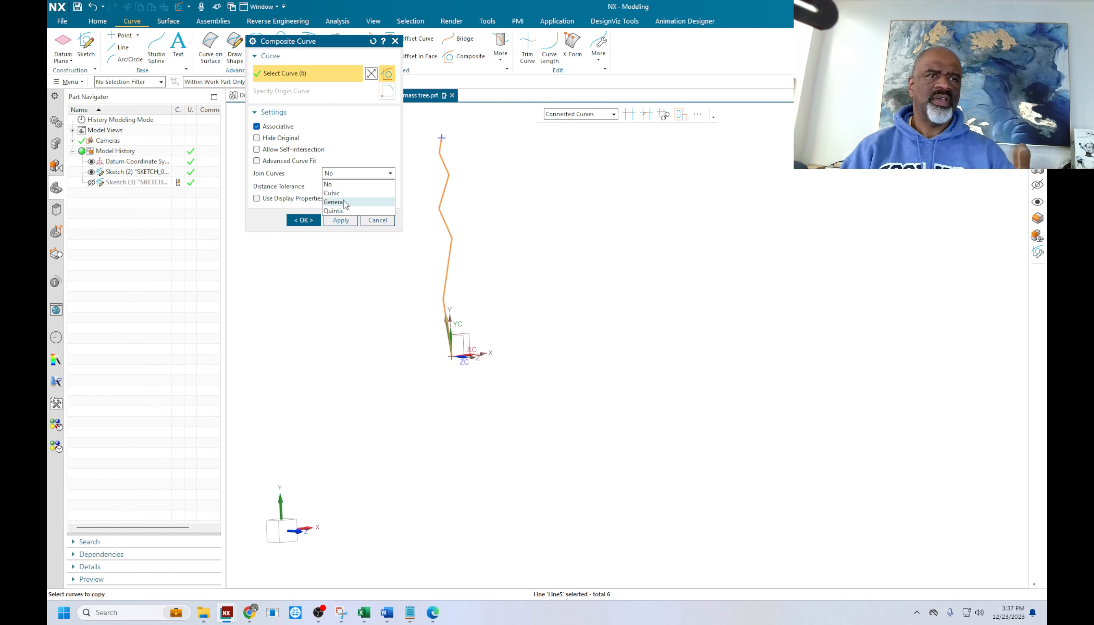
click(334, 202)
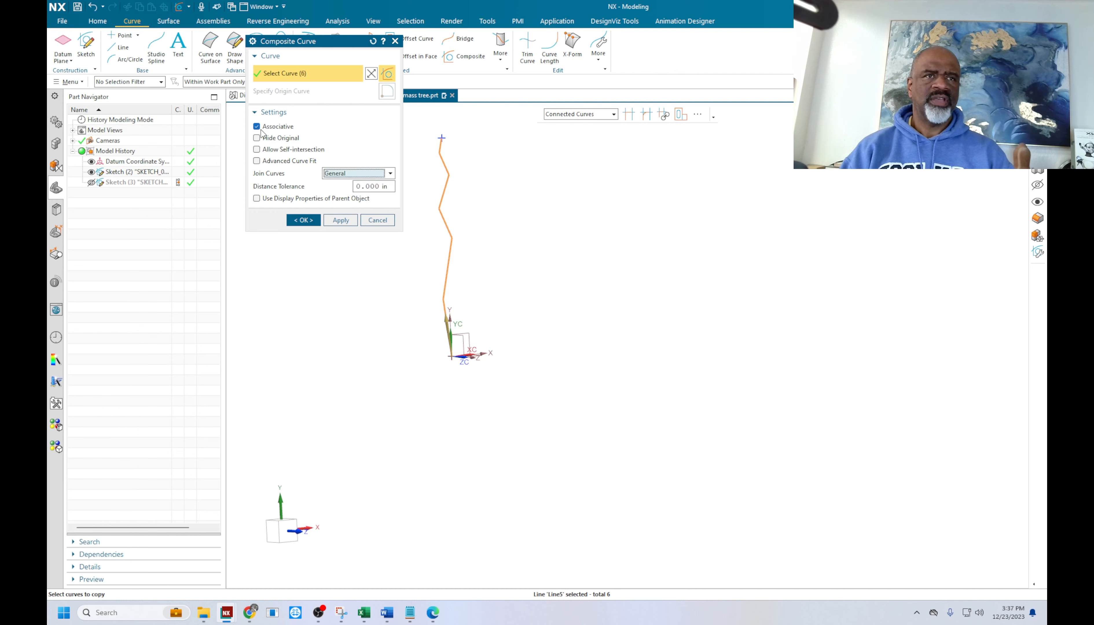
click(257, 138)
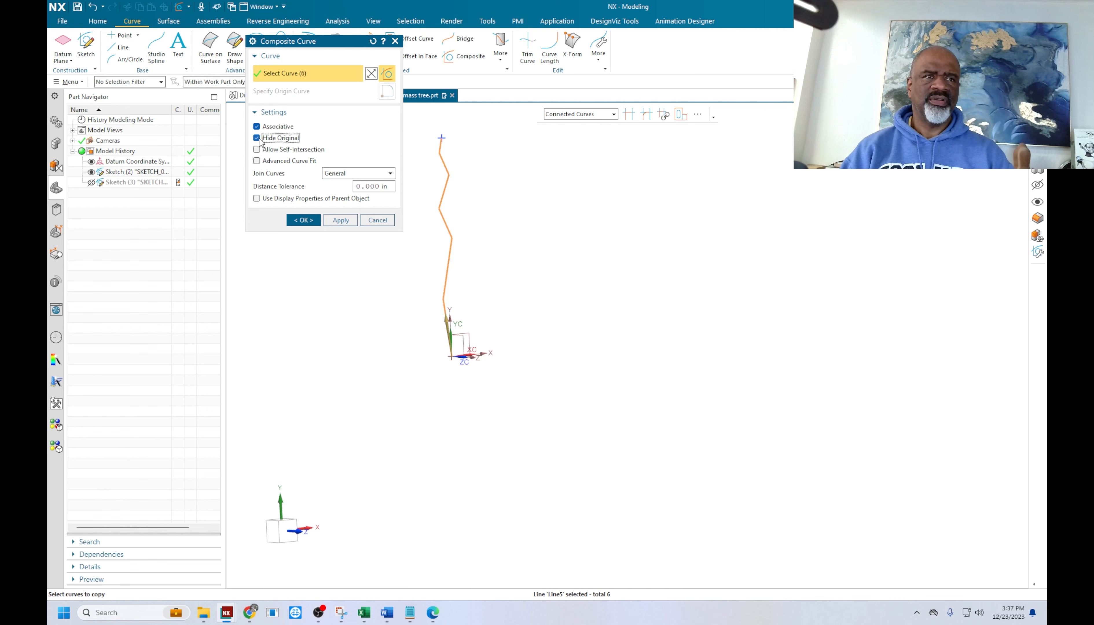
click(303, 220)
scroll(555, 163, up, 3)
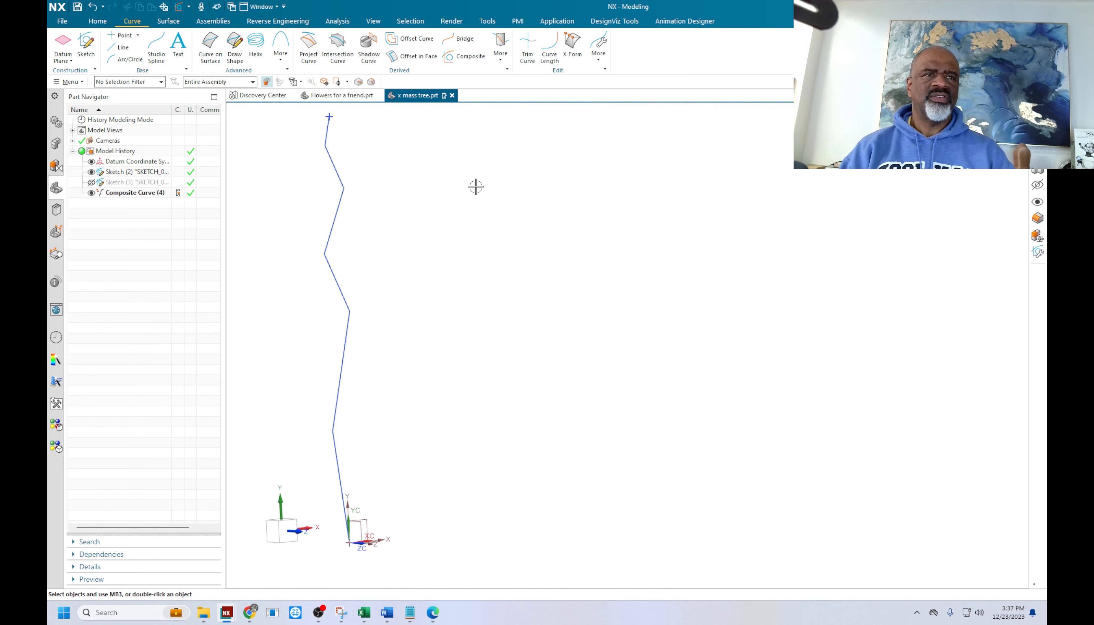
scroll(478, 197, down, 2)
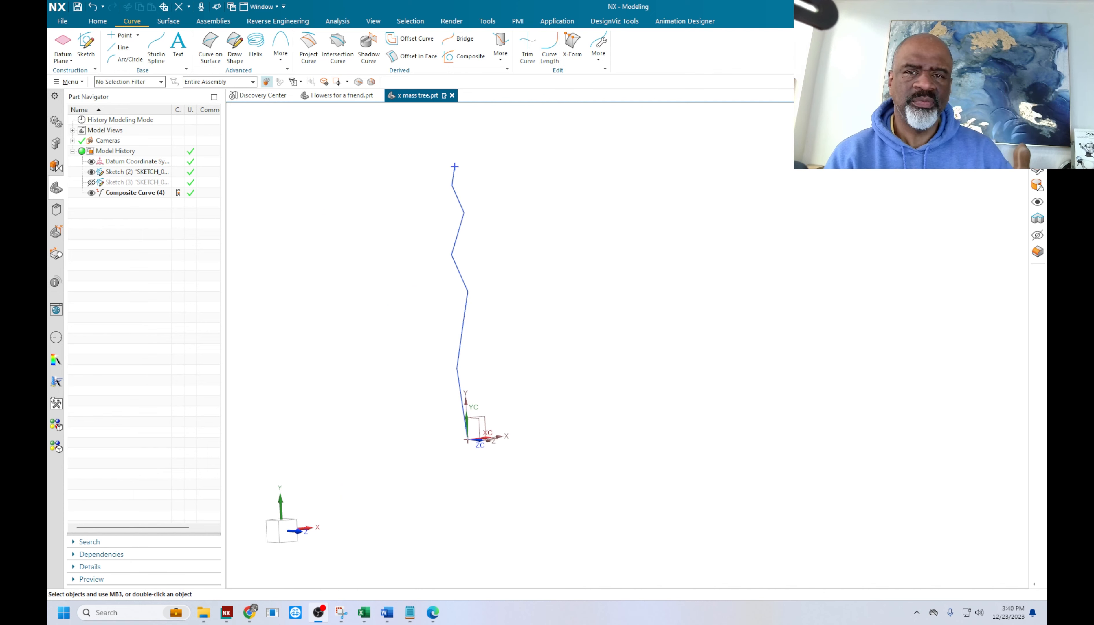
Smooth the composite curve with Smooth Curve String, adding transition fillets of 4 in radius at G2 continuity
click(597, 60)
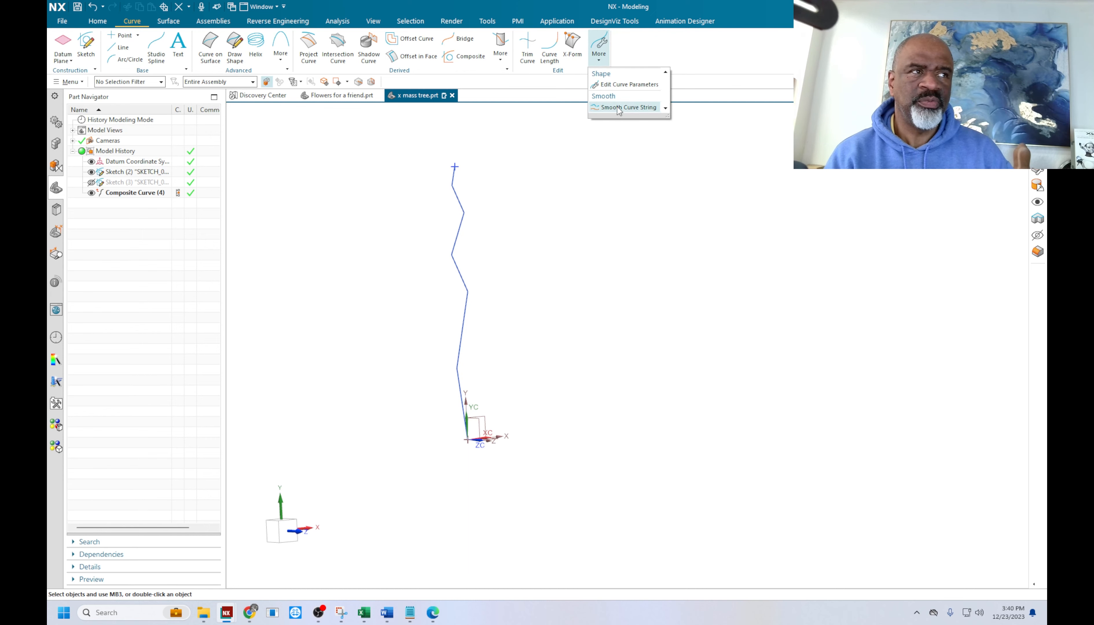
click(625, 107)
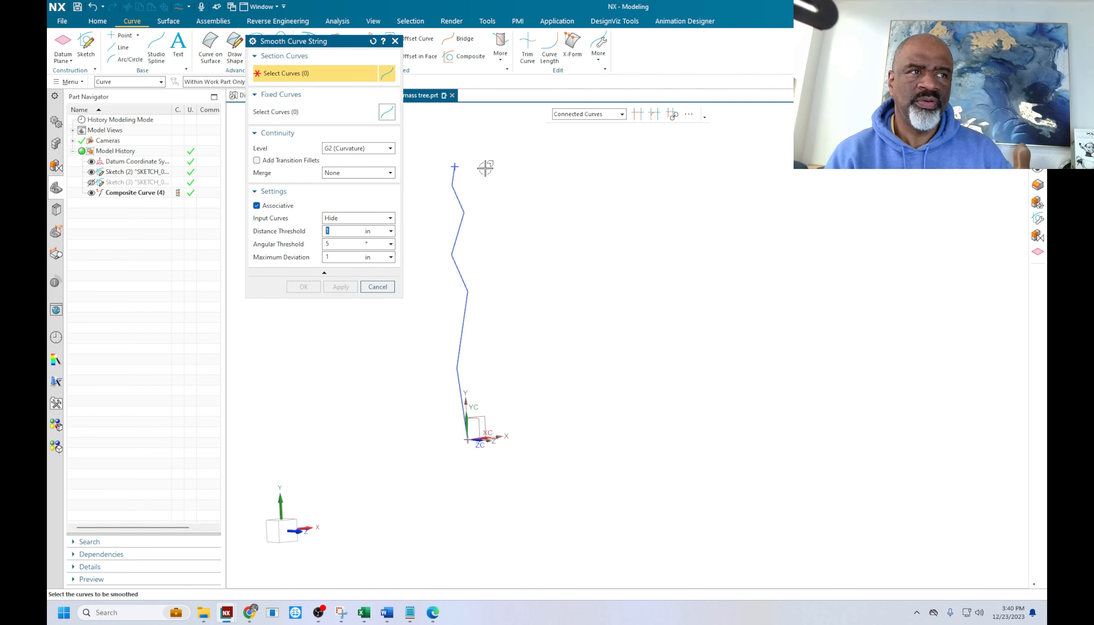
click(257, 160)
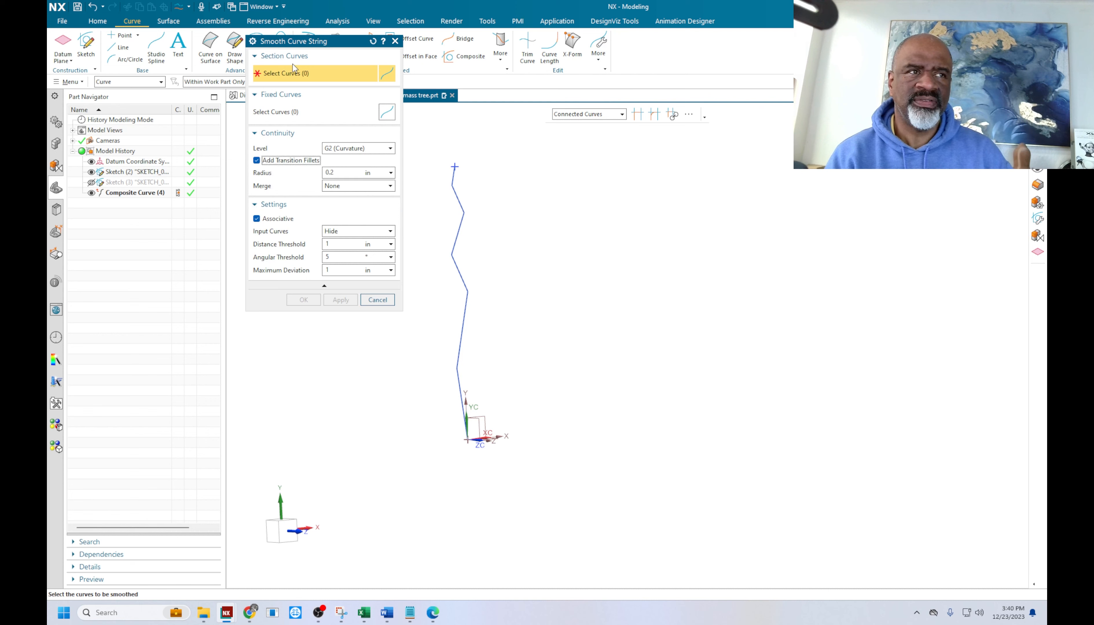
click(456, 197)
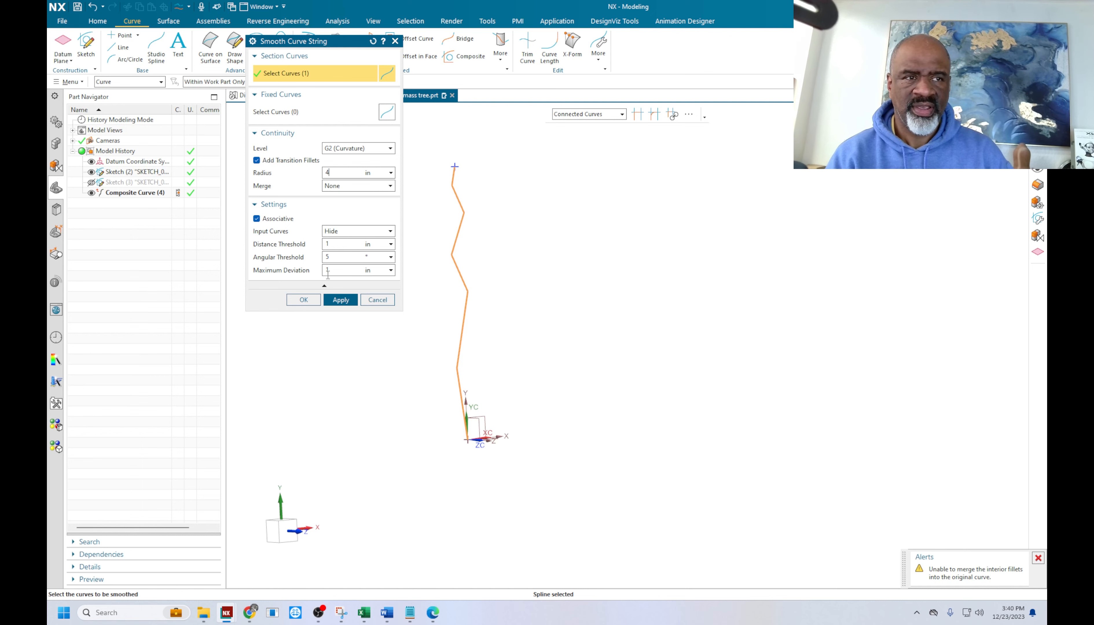
click(340, 300)
scroll(435, 187, up, 3)
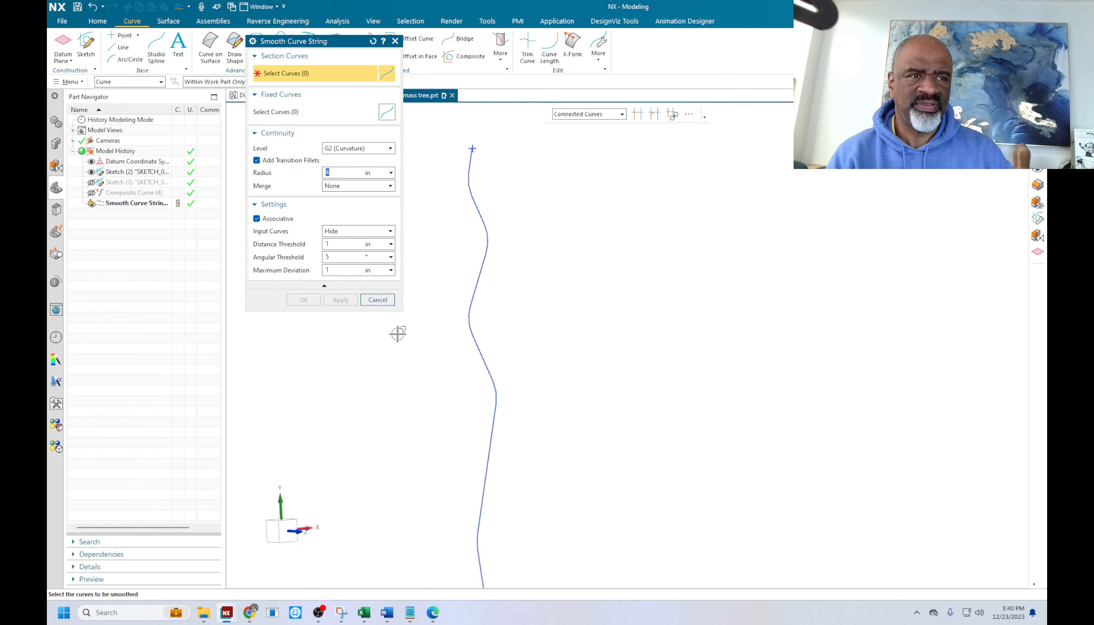
click(377, 301)
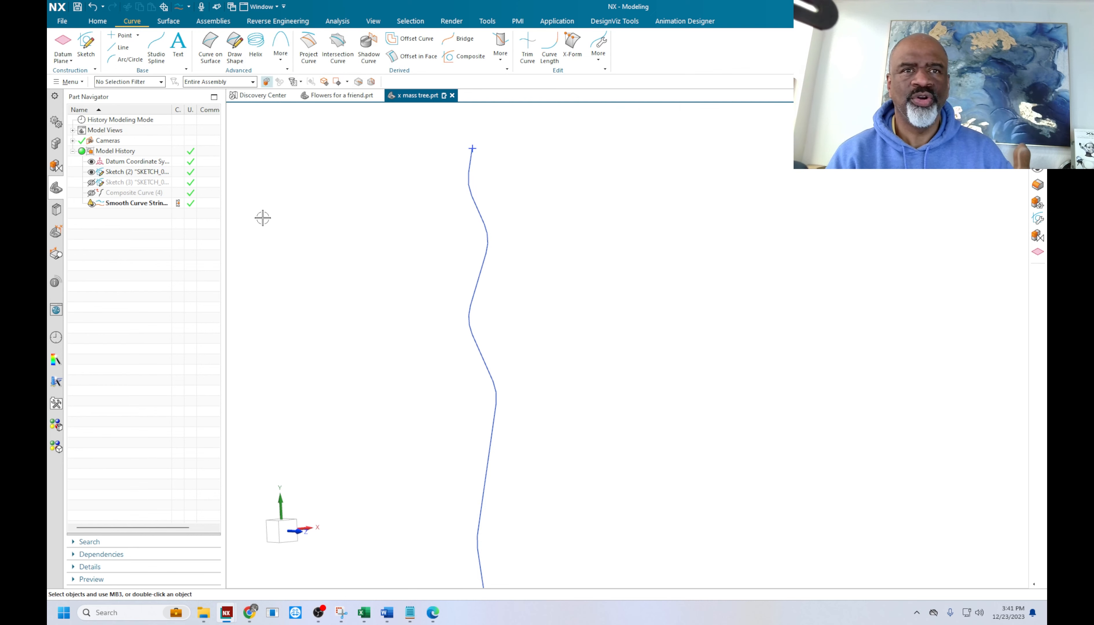
Hide the smoothed curve string and show the first sketch's zigzag lines
click(127, 203)
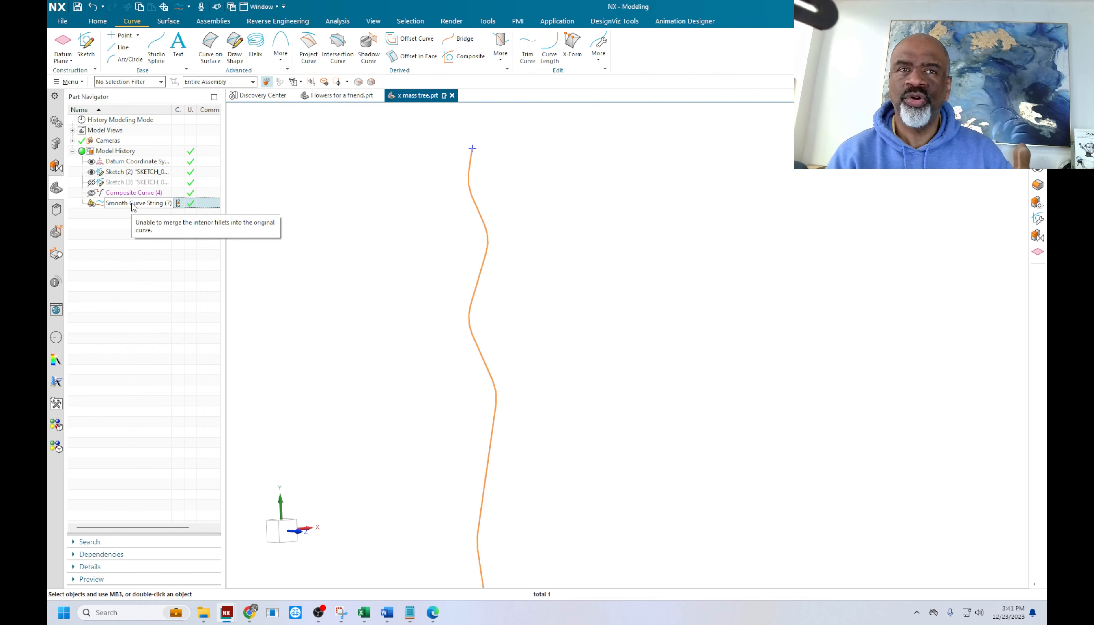
double_click(119, 204)
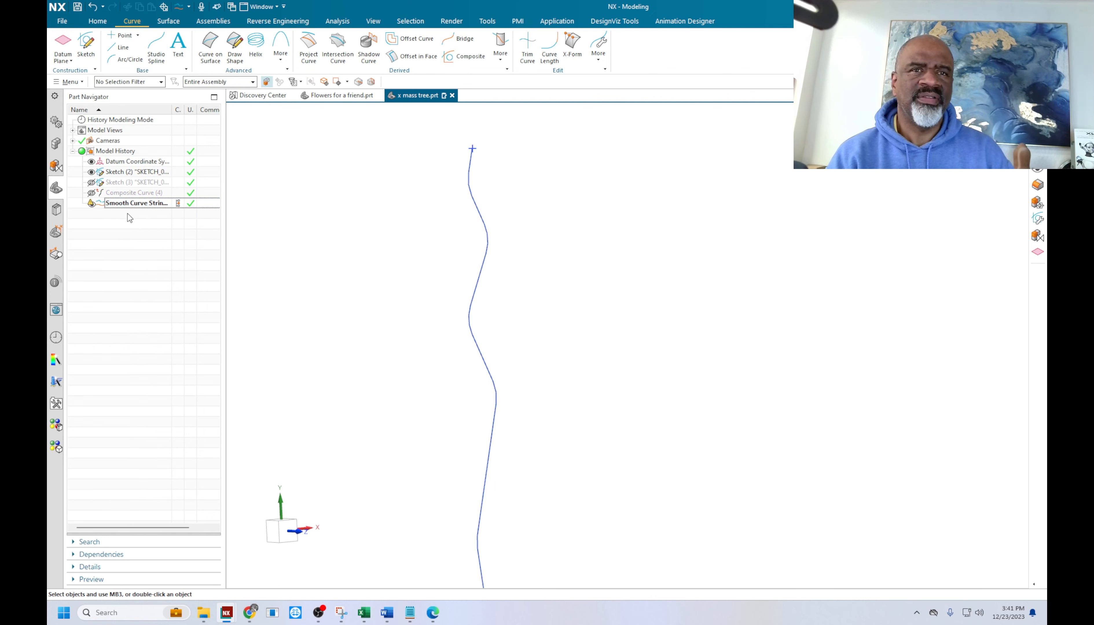
click(132, 193)
right_click(131, 195)
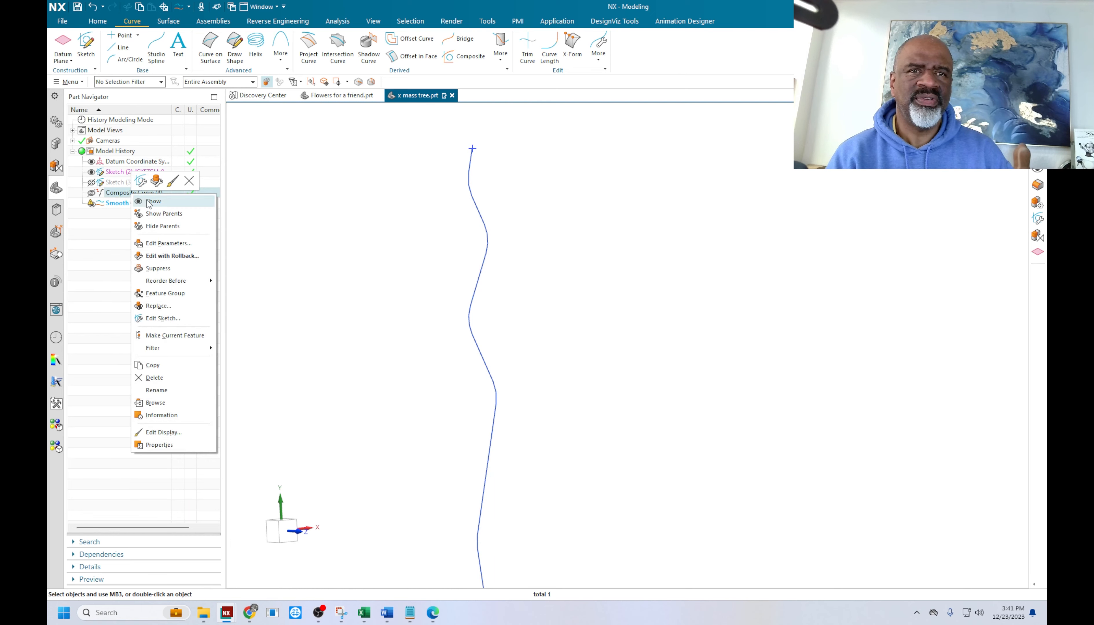
click(152, 203)
right_click(122, 203)
click(136, 210)
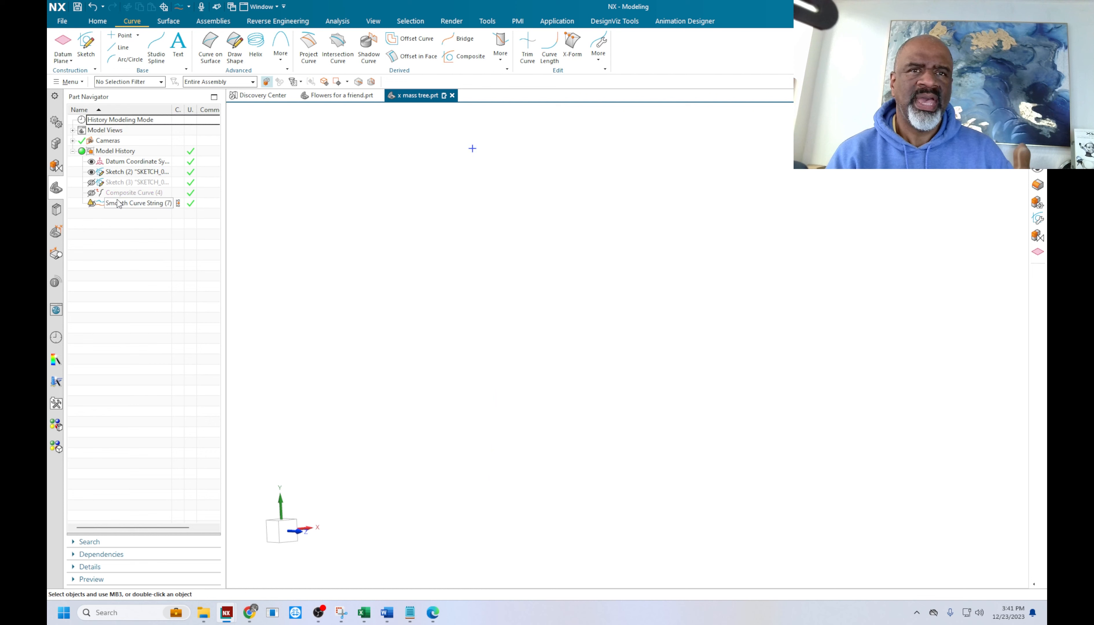
click(123, 173)
right_click(123, 175)
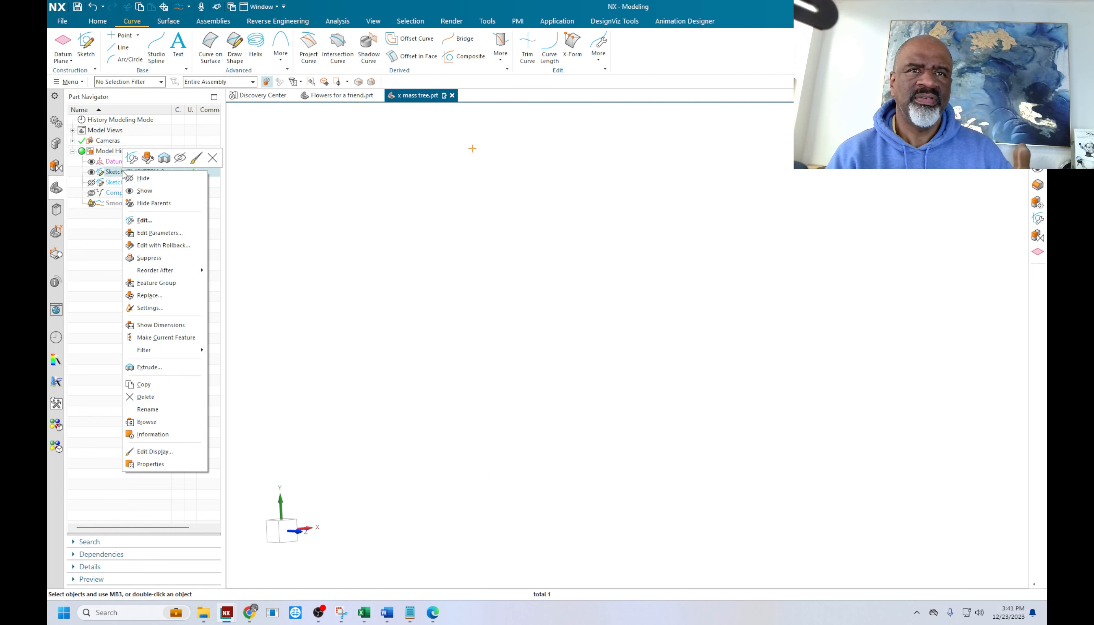
click(143, 191)
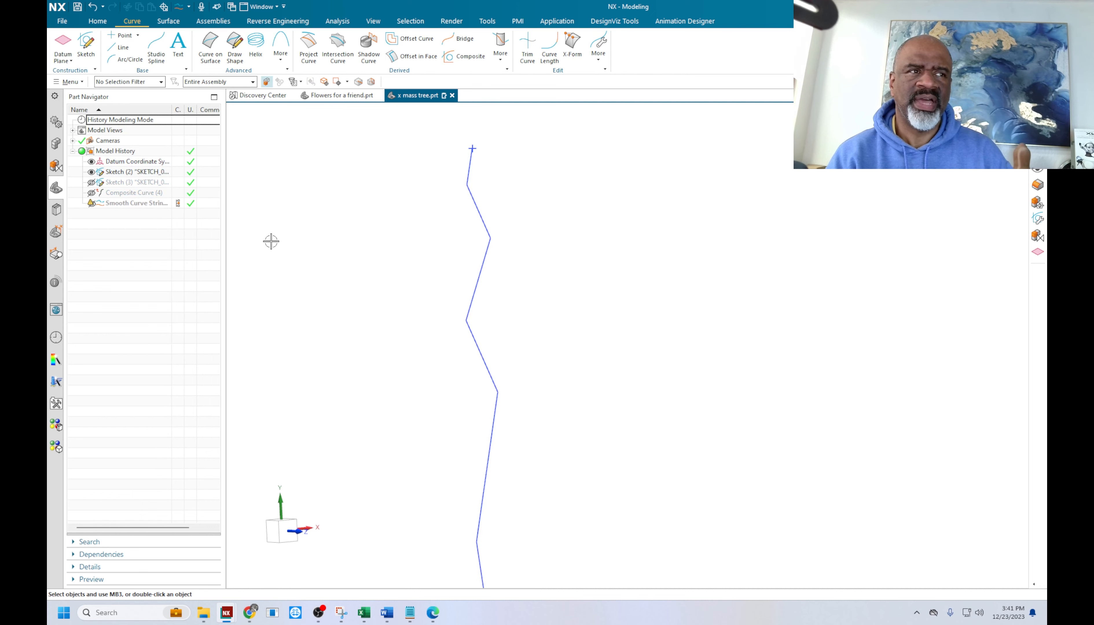
Show the smoothed curve over the first sketch's zigzag lines for comparison and hide it again
middle_drag(374, 251, 305, 256)
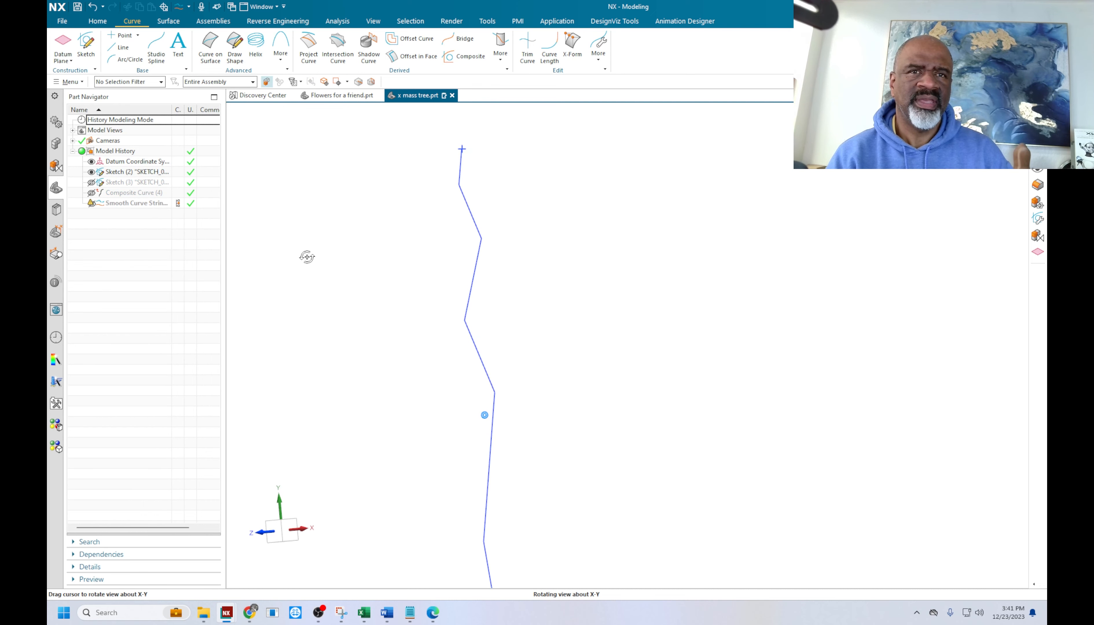
right_click(124, 205)
click(140, 216)
mouse_move(408, 254)
middle_down()
mouse_move(383, 264)
mouse_move(427, 256)
middle_up()
click(122, 202)
right_click(123, 203)
click(136, 210)
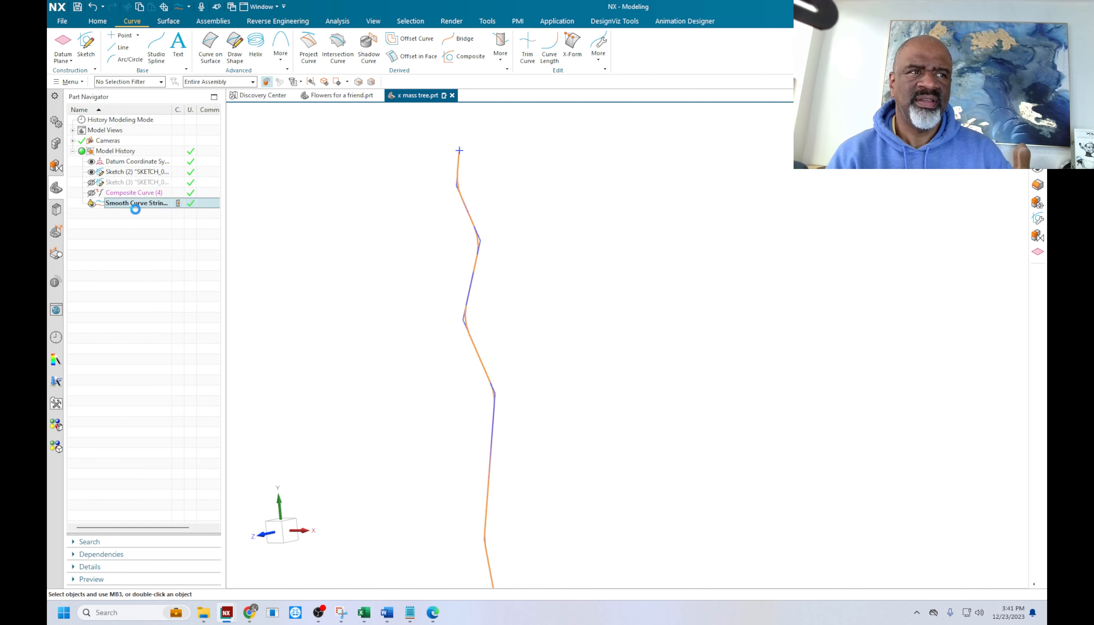
Hide the first zigzag sketch and show the second, perpendicular zigzag sketch
click(130, 171)
right_click(132, 173)
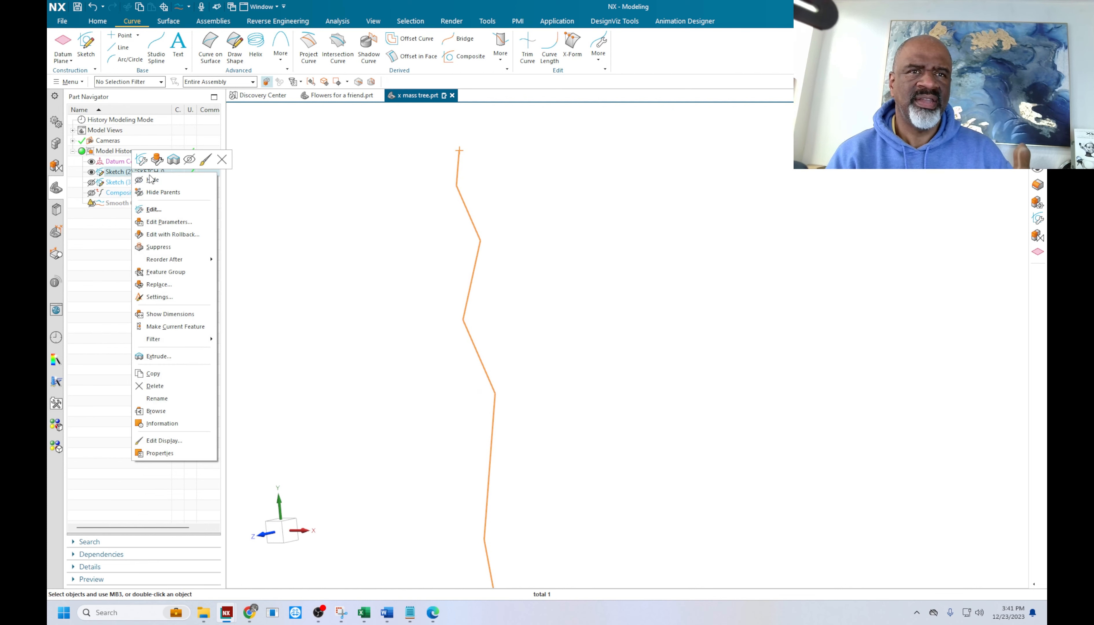
click(150, 179)
click(124, 183)
right_click(125, 185)
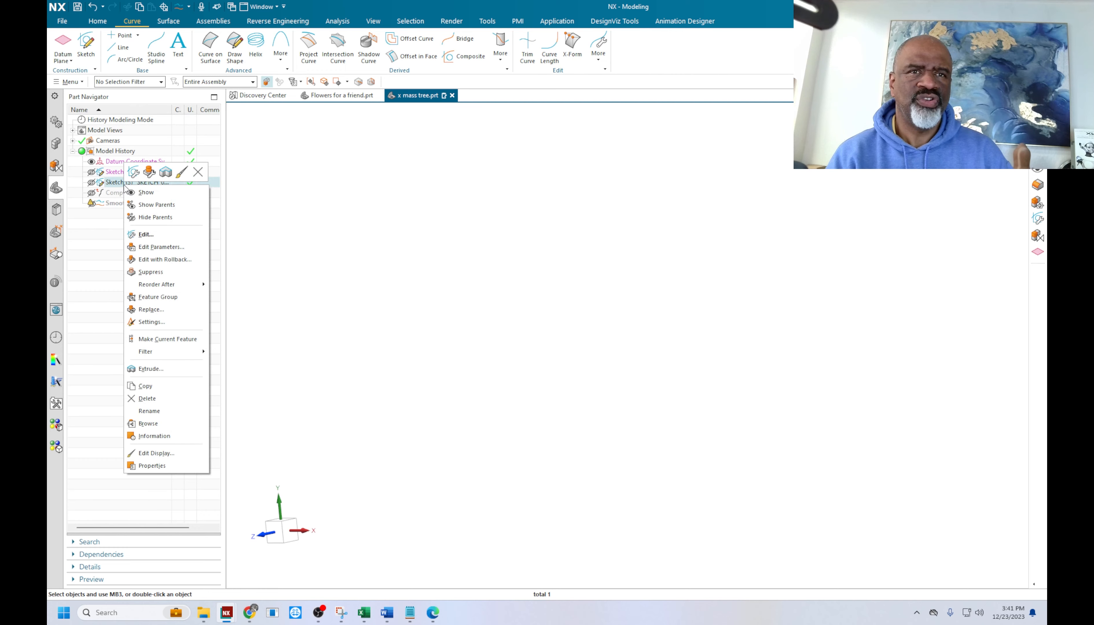
click(143, 192)
Create a composite curve from the second sketch's connected zigzag lines, with General joining and the originals hidden
mouse_move(413, 261)
middle_down()
mouse_move(398, 266)
mouse_move(413, 335)
mouse_move(388, 276)
middle_up()
scroll(374, 239, down, 2)
click(463, 56)
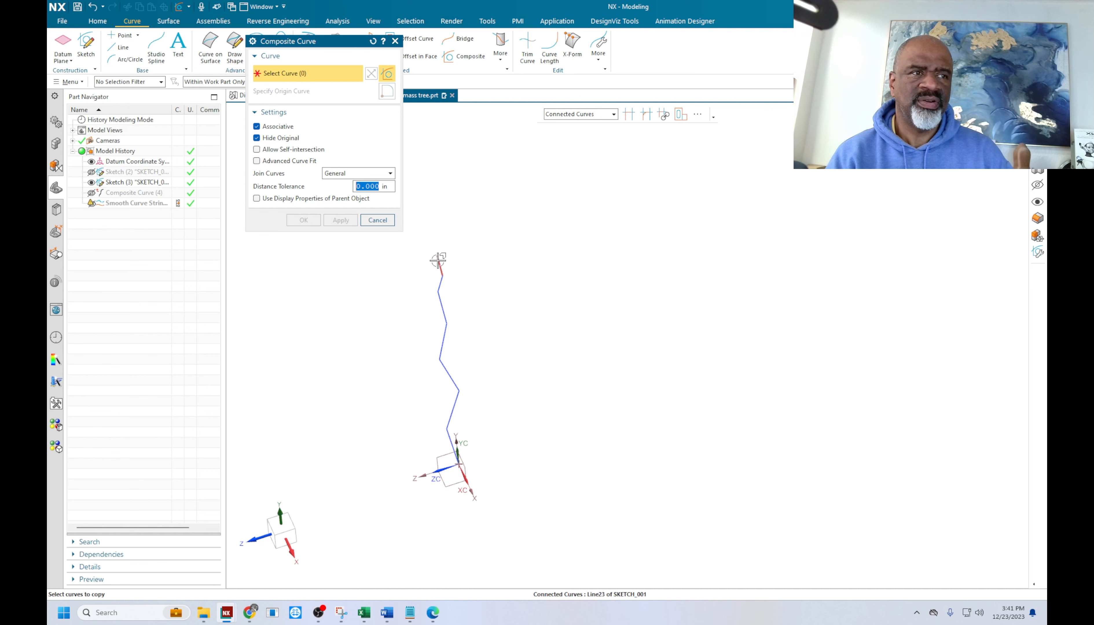
click(439, 264)
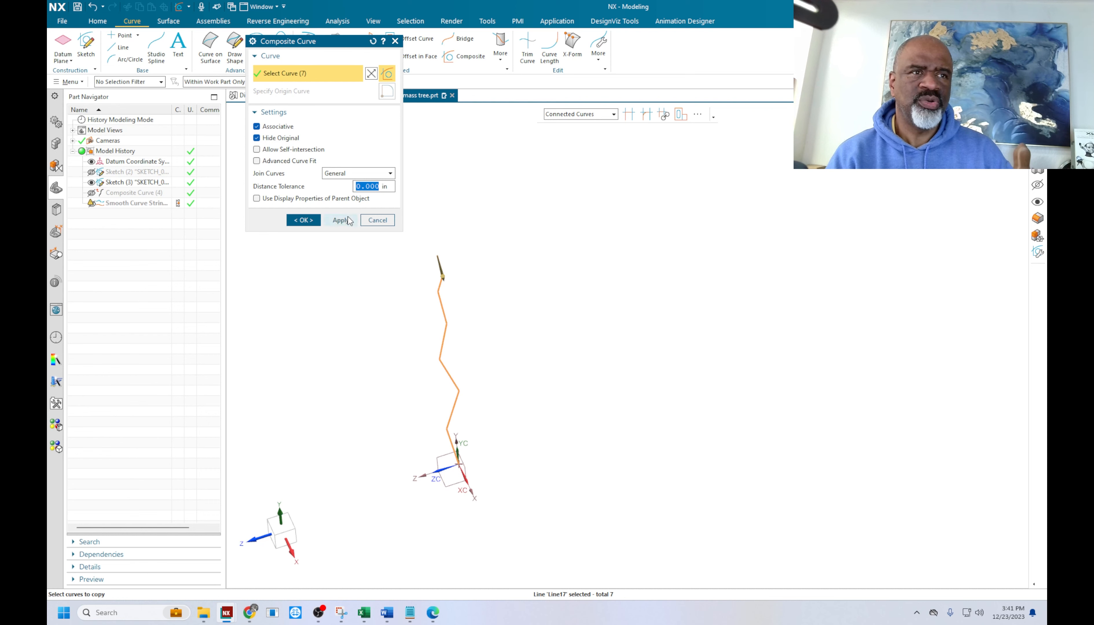
click(303, 220)
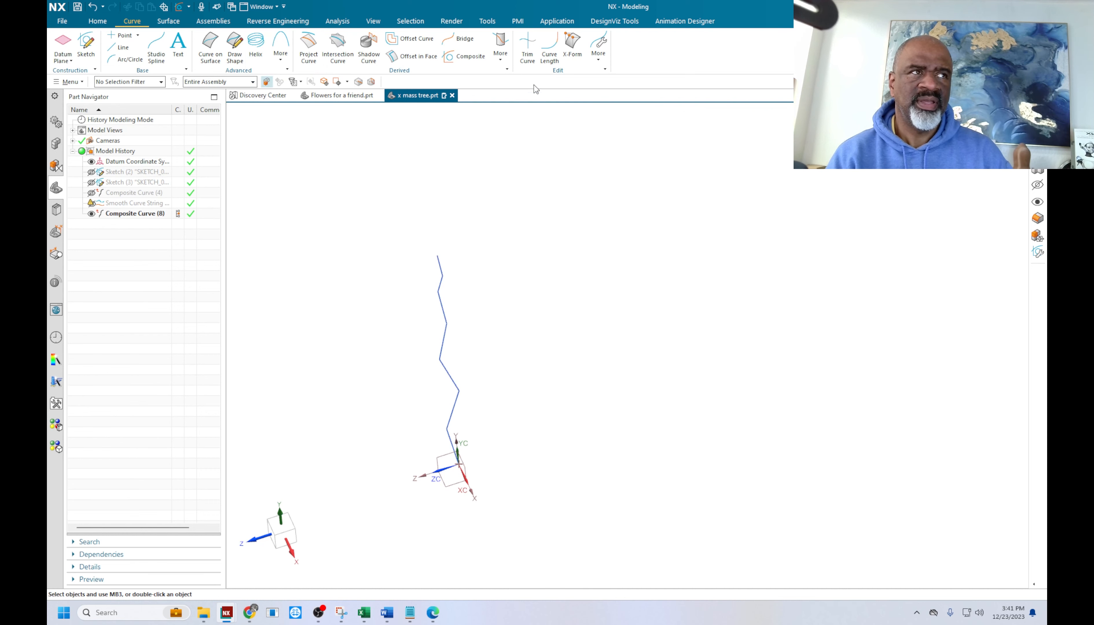
Smooth the second composite curve with Smooth Curve String, using G2 continuity, 4 in transition fillets and hidden input curves
click(598, 53)
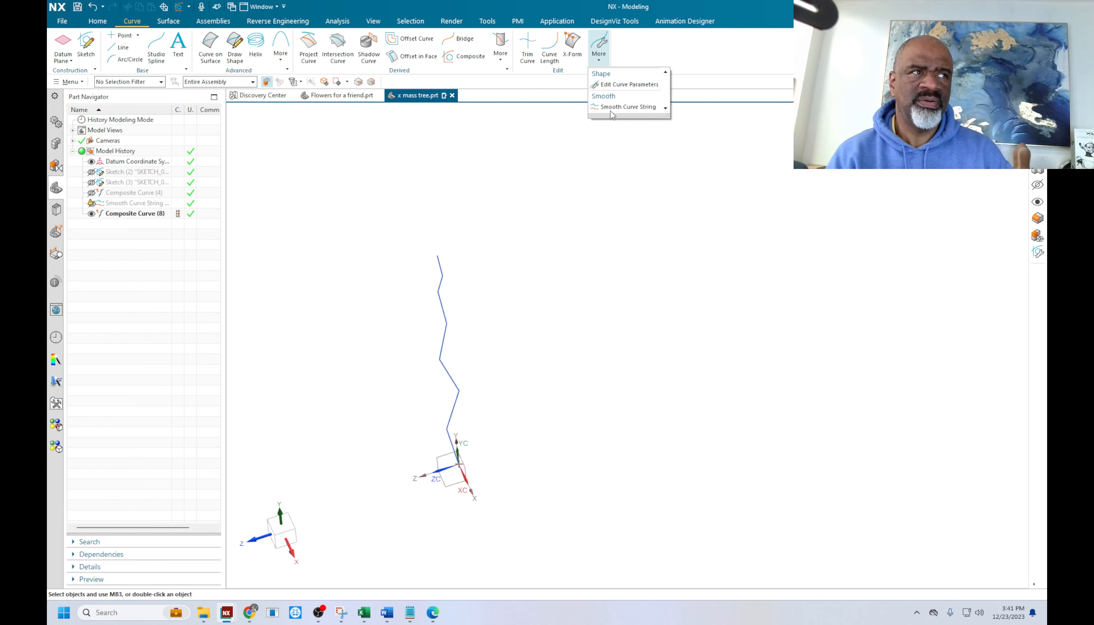
click(627, 107)
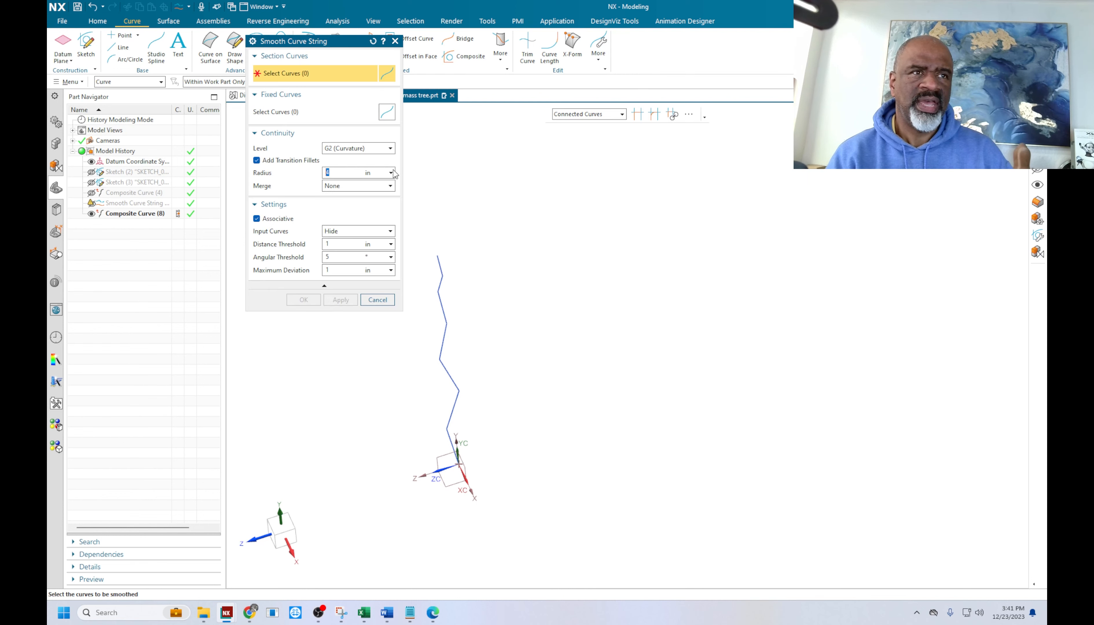
click(439, 261)
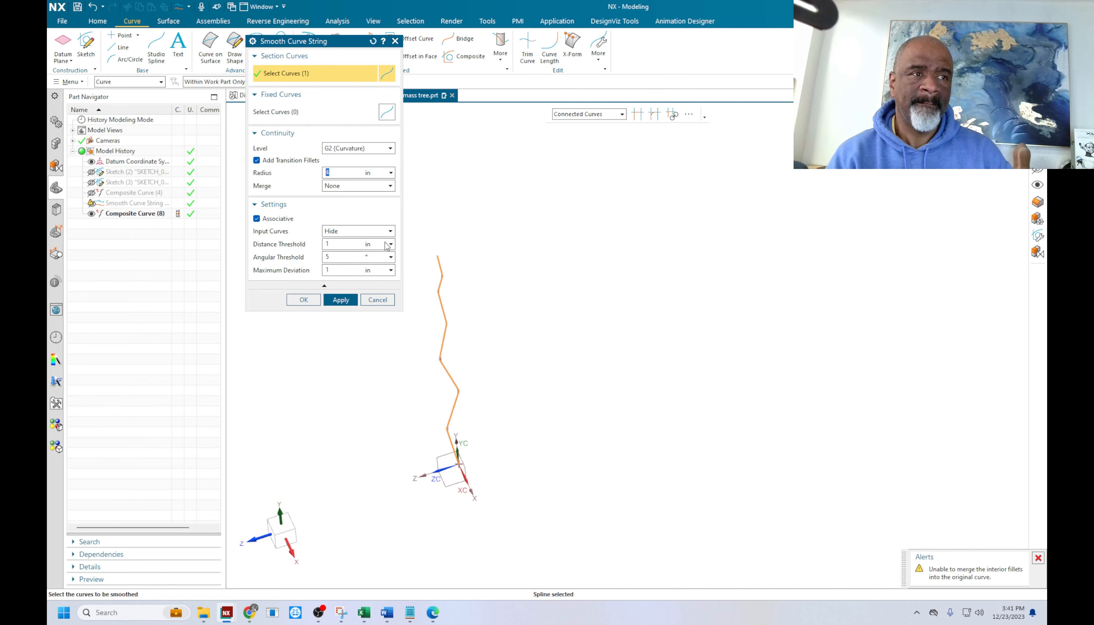
click(302, 300)
scroll(485, 266, down, 1)
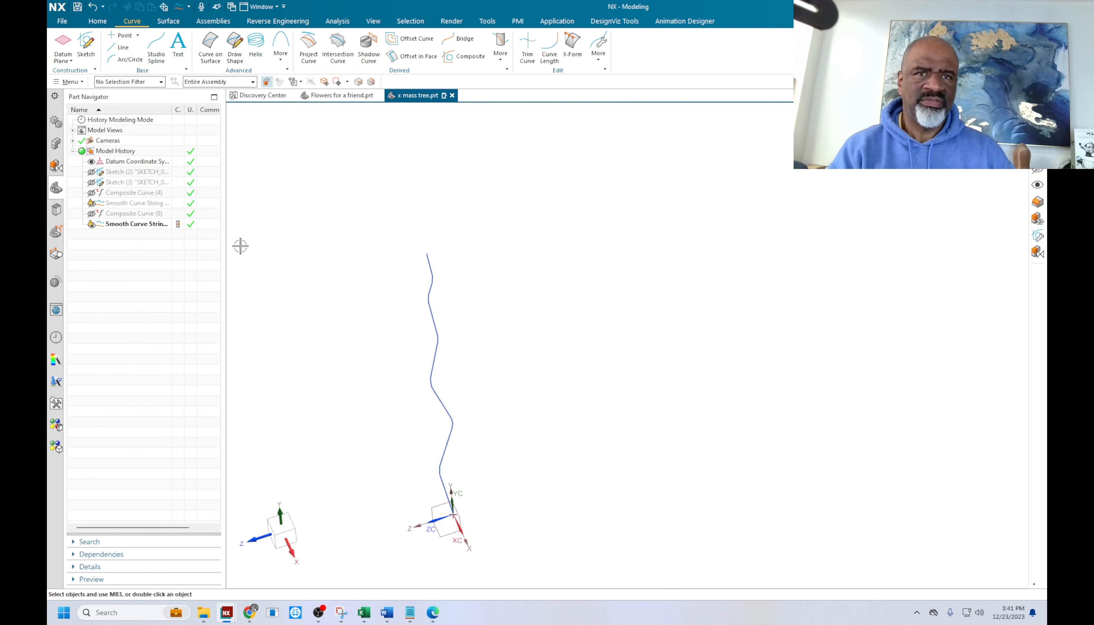
Show the first smoothed curve string alongside the second one
right_click(130, 204)
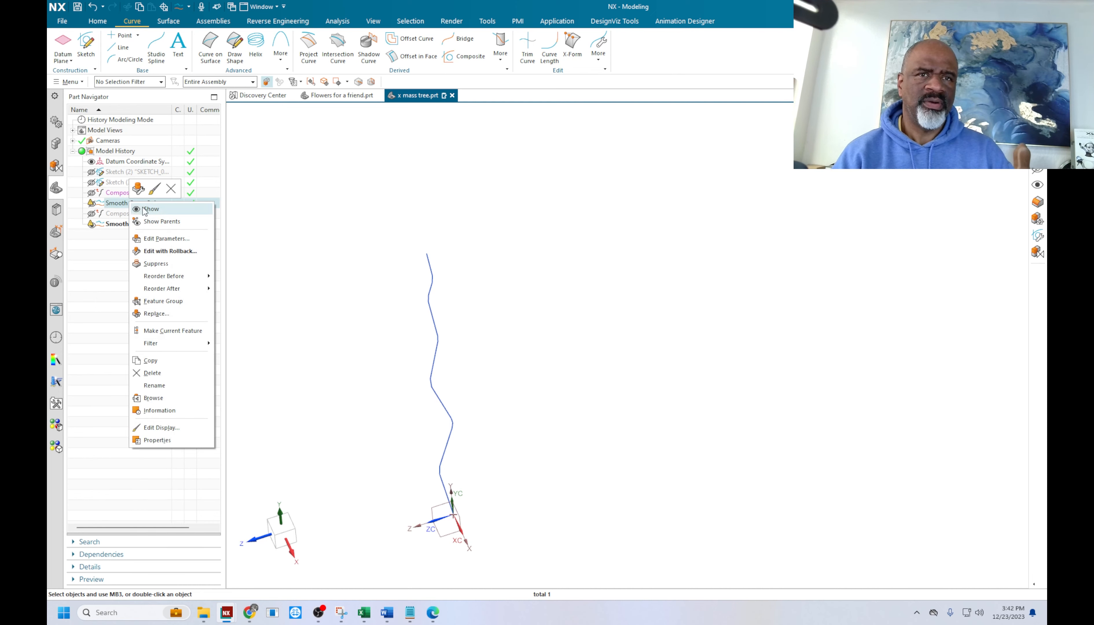
click(145, 210)
mouse_move(511, 303)
middle_down()
mouse_move(477, 327)
mouse_move(508, 344)
mouse_move(497, 288)
middle_up()
scroll(348, 230, down, 1)
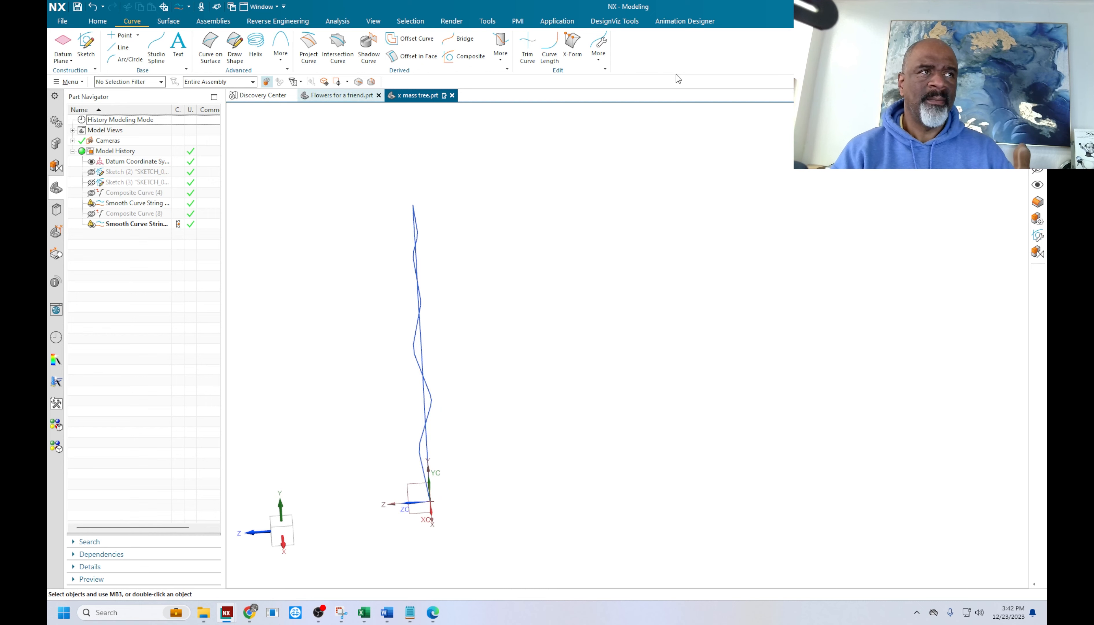
Start a Combined Projection with the second sketch's smoothed curve as Curve 1 and the first sketch's smoothed curve as Curve 2
click(499, 59)
click(501, 65)
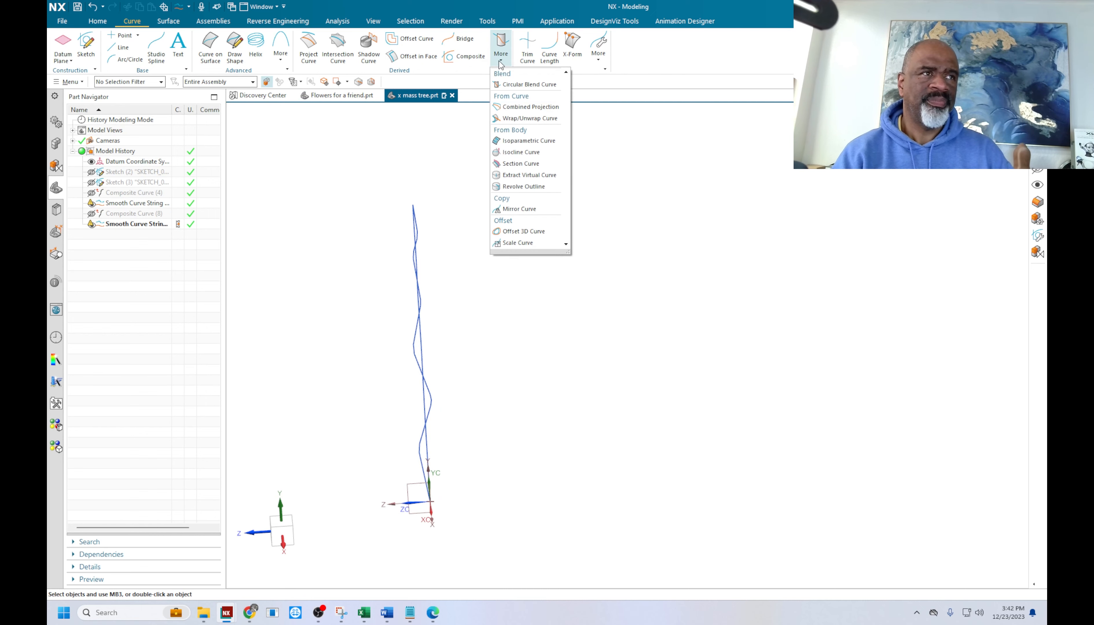
click(523, 107)
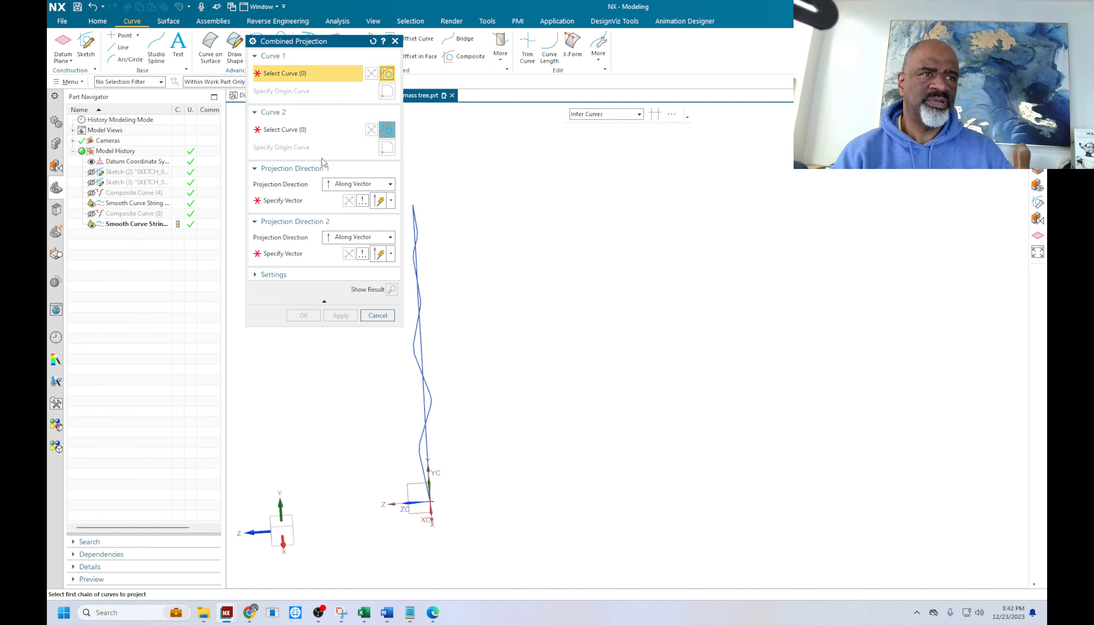
scroll(598, 235, down, 3)
scroll(427, 176, up, 2)
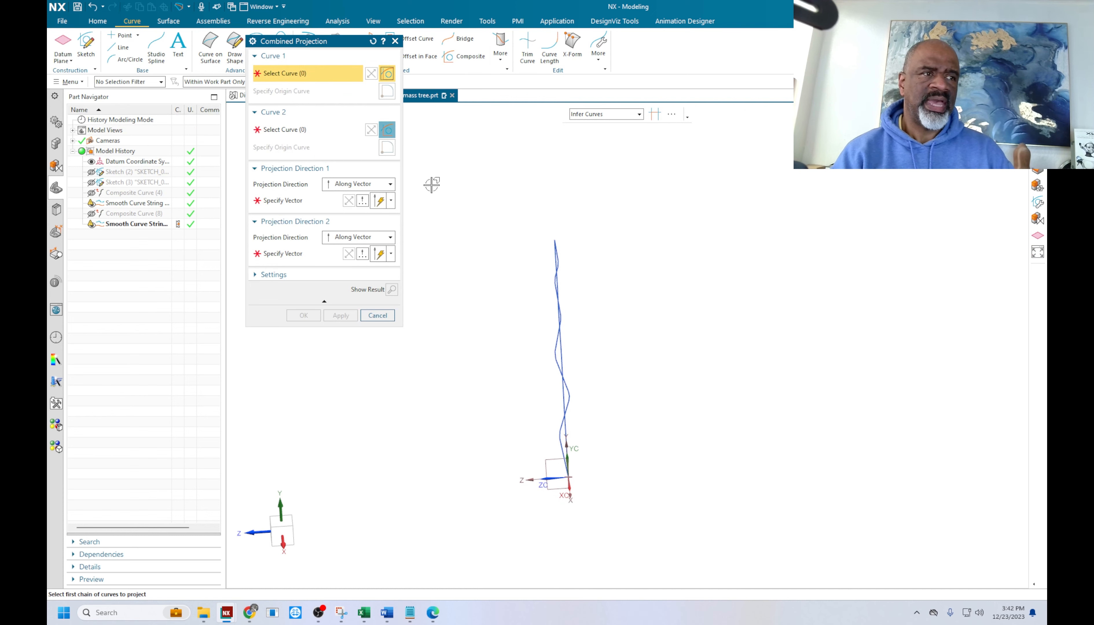
middle_drag(645, 229, 542, 371)
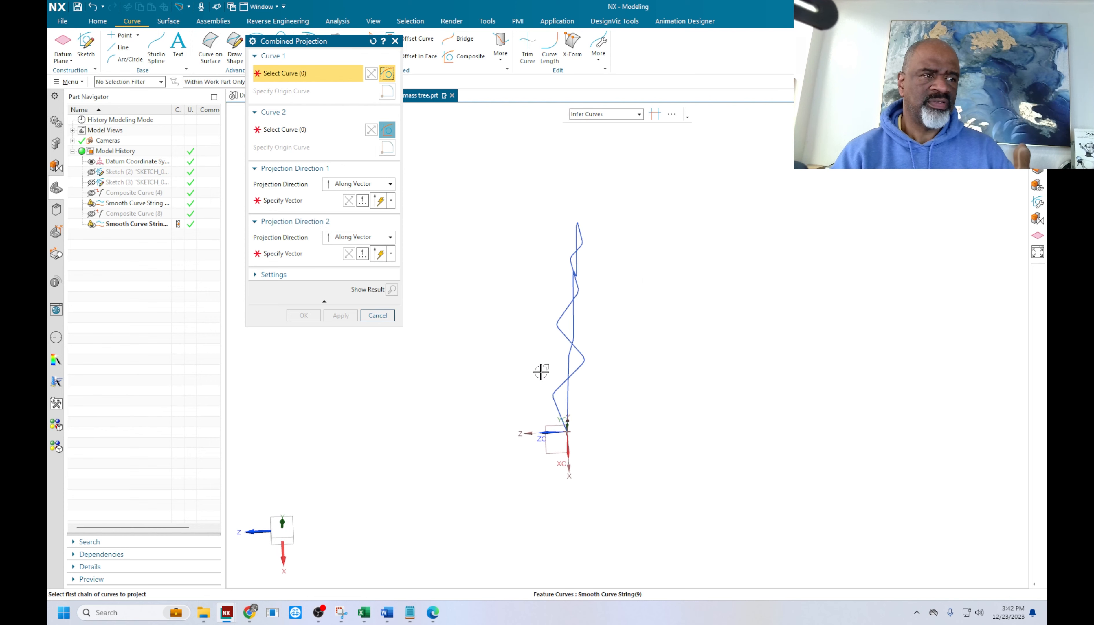
click(557, 329)
mouse_move(512, 252)
middle_down()
mouse_move(505, 276)
mouse_move(500, 237)
middle_up()
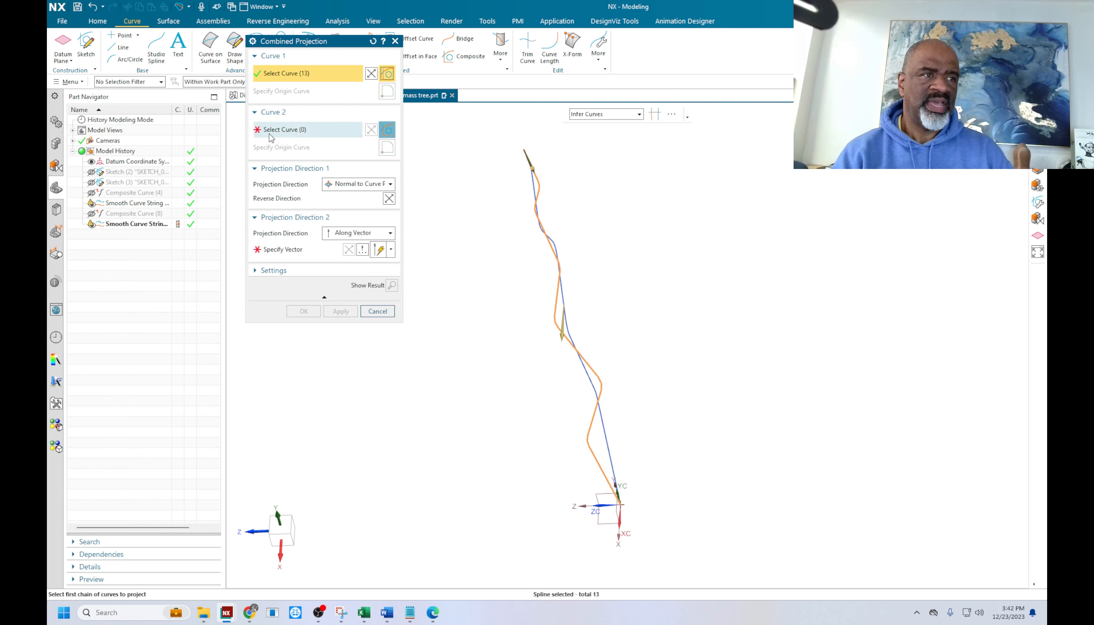
middle_click(603, 295)
click(561, 293)
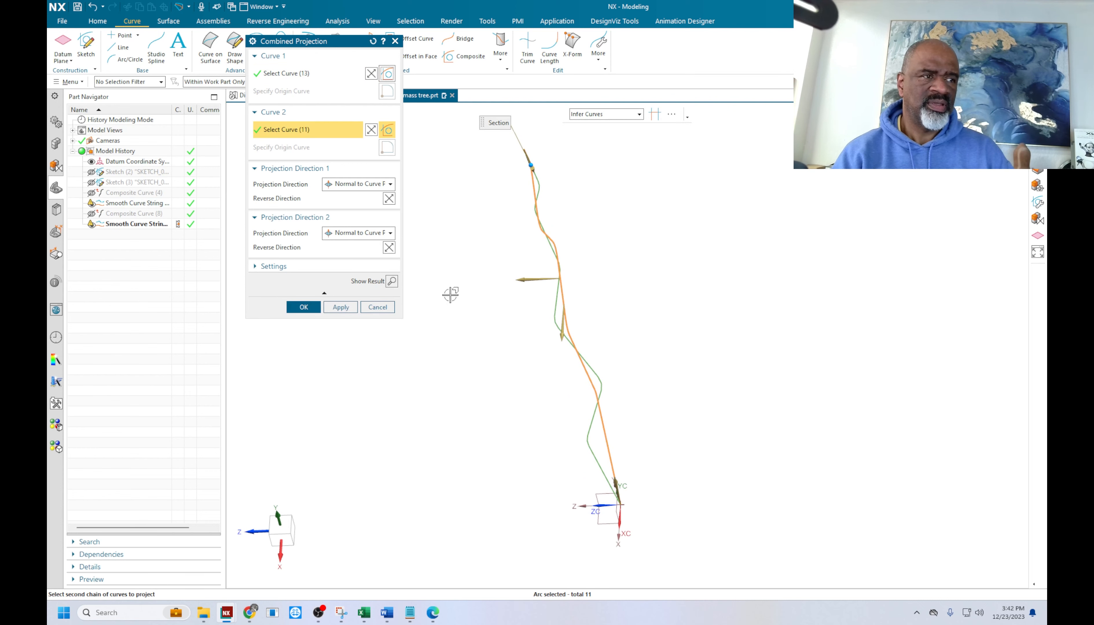
Set Input Curves to Hide and create the combined projection curve for the trunk
click(317, 266)
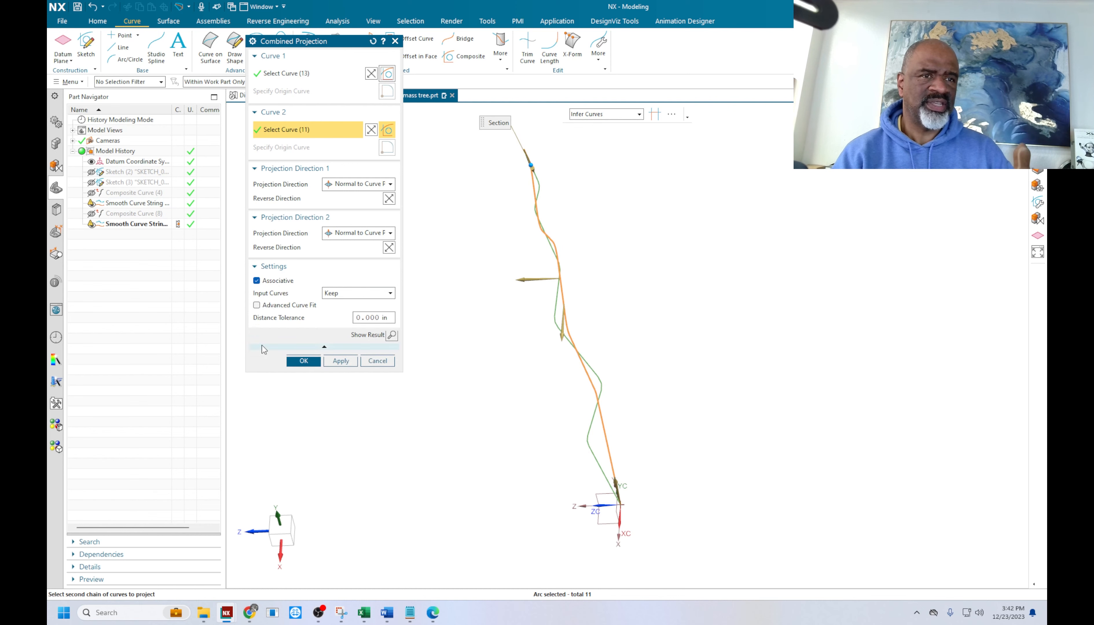
click(351, 297)
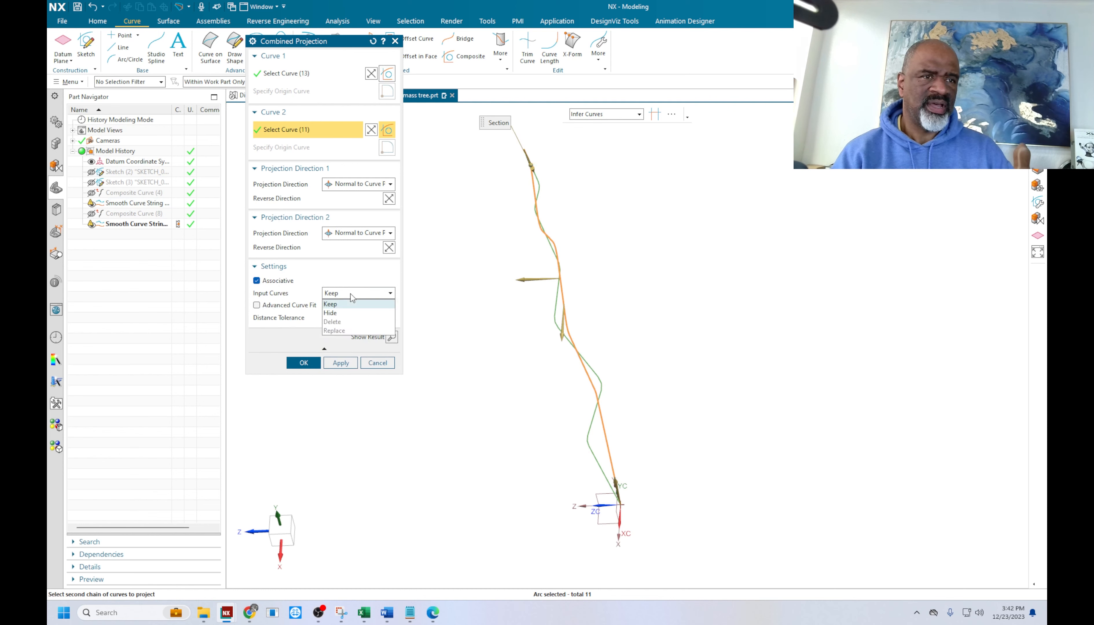
click(337, 313)
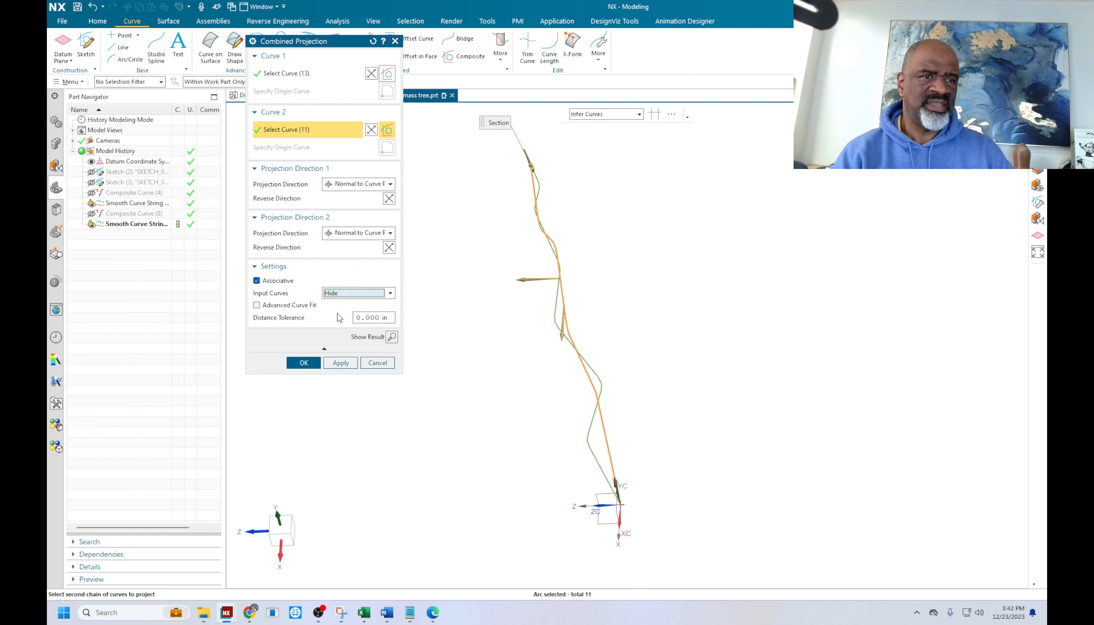
click(301, 362)
mouse_move(431, 304)
middle_down()
mouse_move(481, 271)
mouse_move(437, 296)
middle_up()
middle_drag(578, 325, 504, 304)
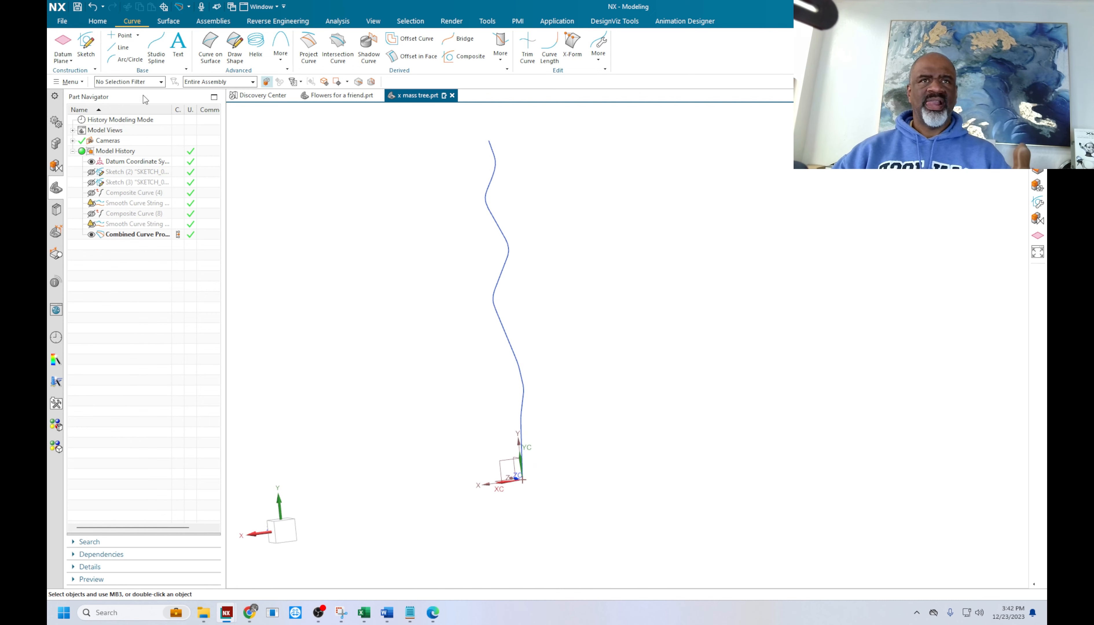
Create a point set of 30 points at equal arc length along the whole combined curve, using Connected Curves selection
click(138, 35)
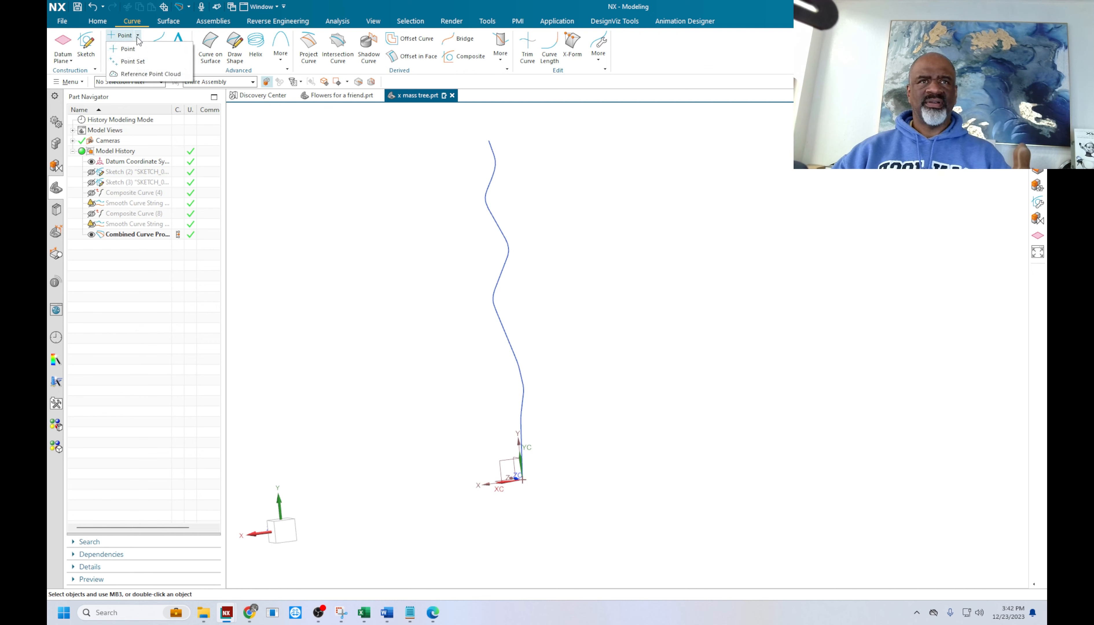
click(133, 61)
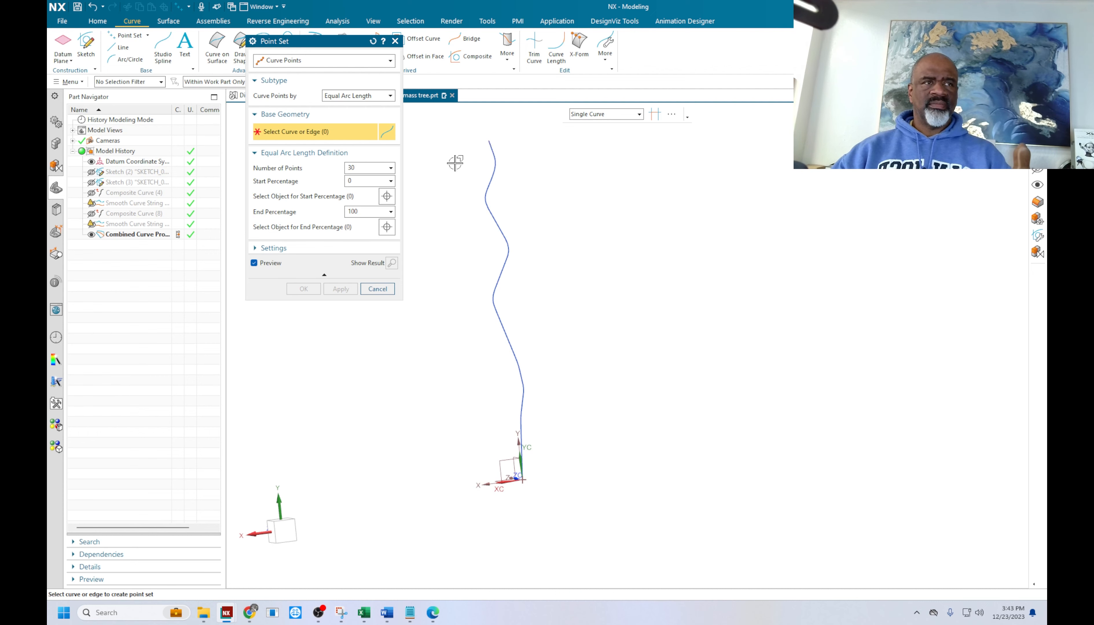
click(494, 148)
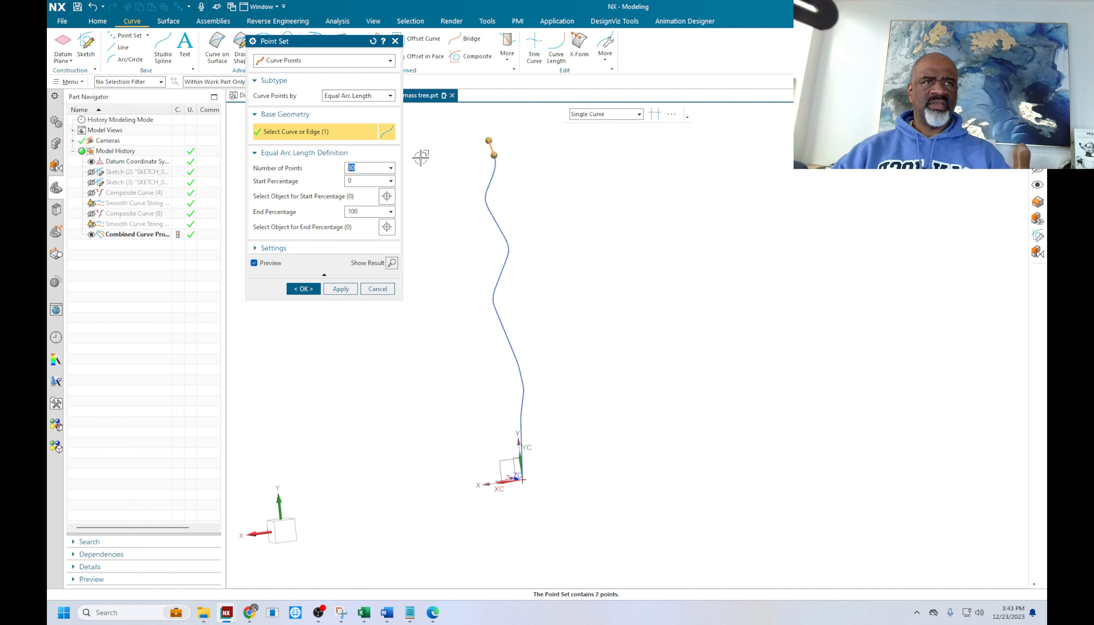
shift+click(493, 148)
click(632, 117)
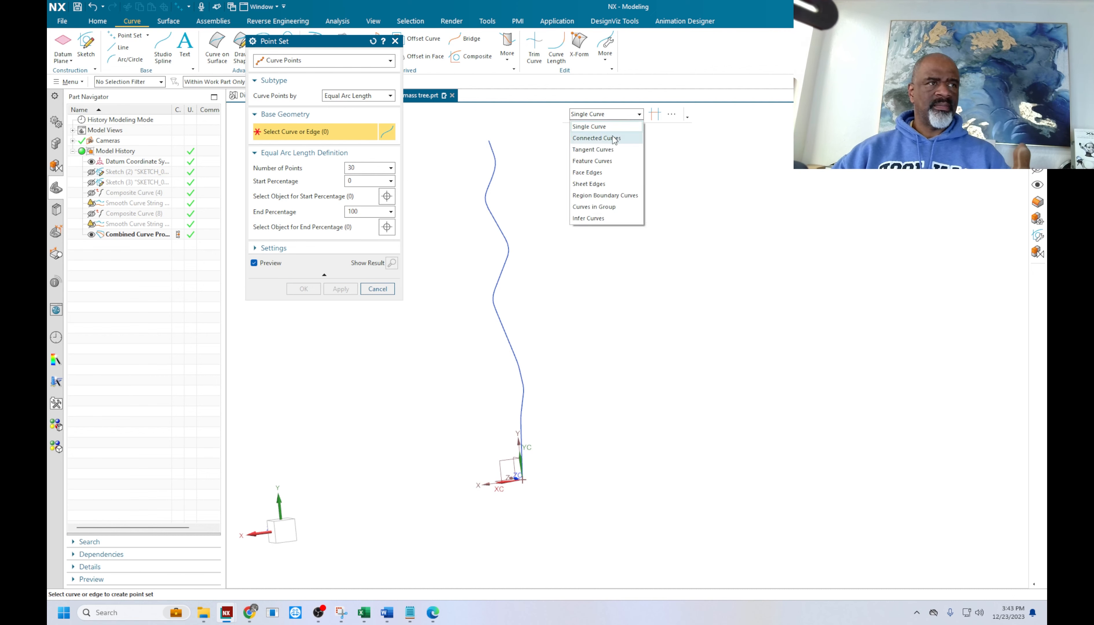
click(608, 138)
click(490, 142)
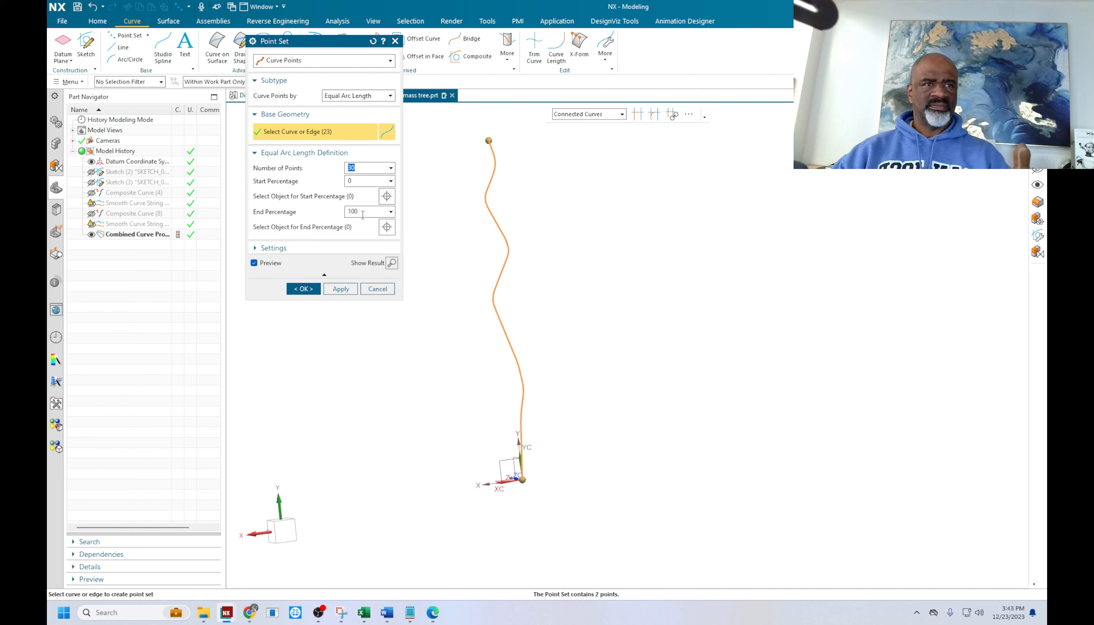
click(340, 290)
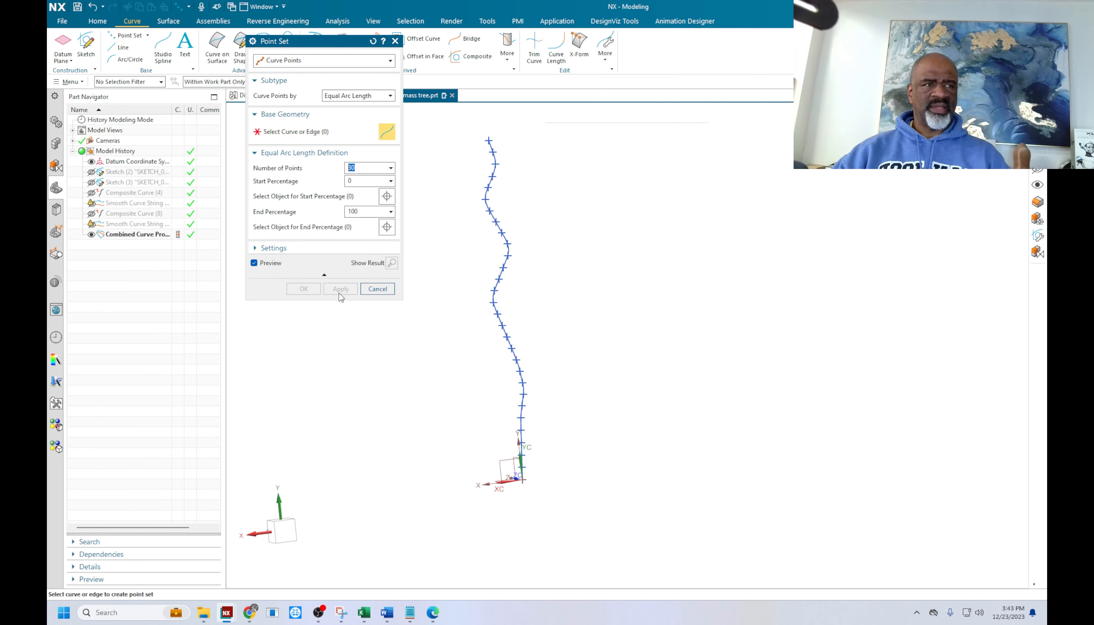
click(375, 290)
Create a sketch on path at 0% arc length of the combined curve's base, with its plane normal to the path
middle_drag(601, 322, 516, 301)
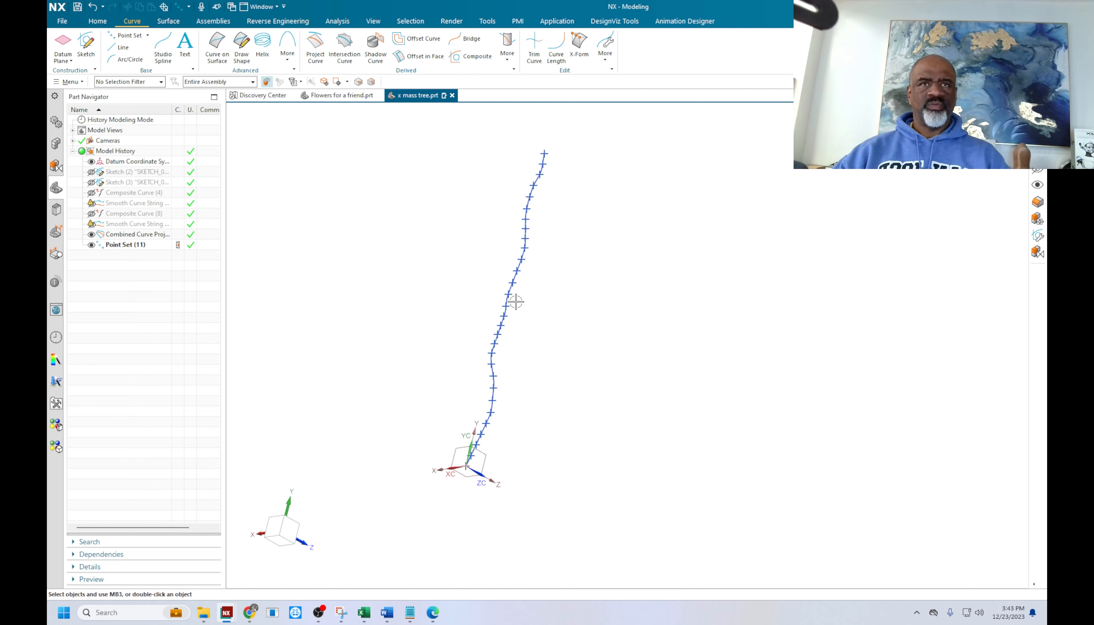
click(85, 46)
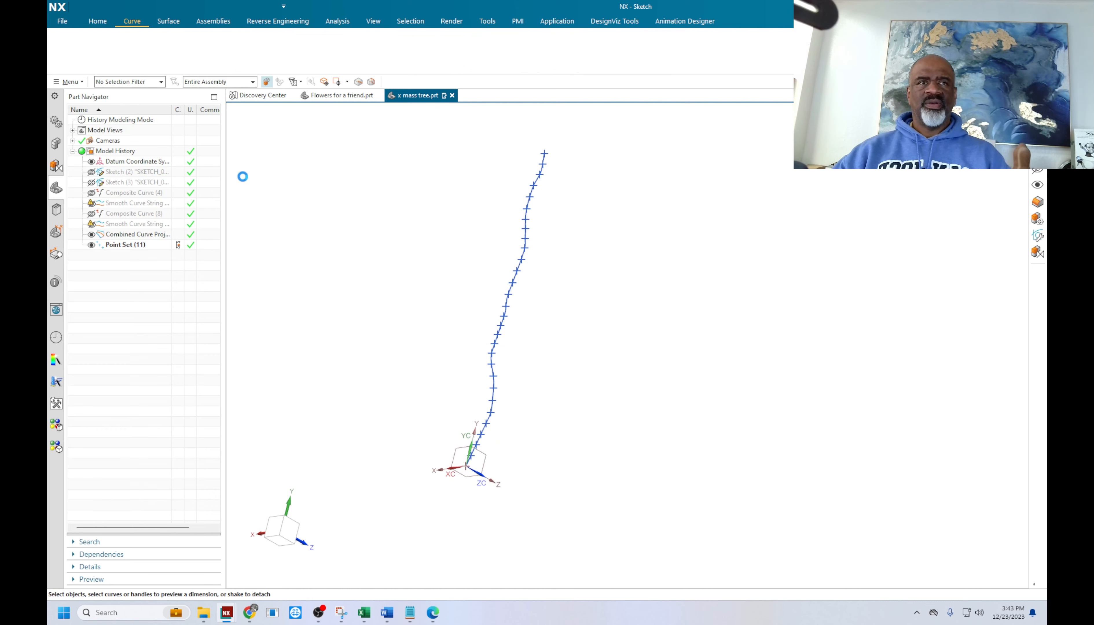
click(393, 62)
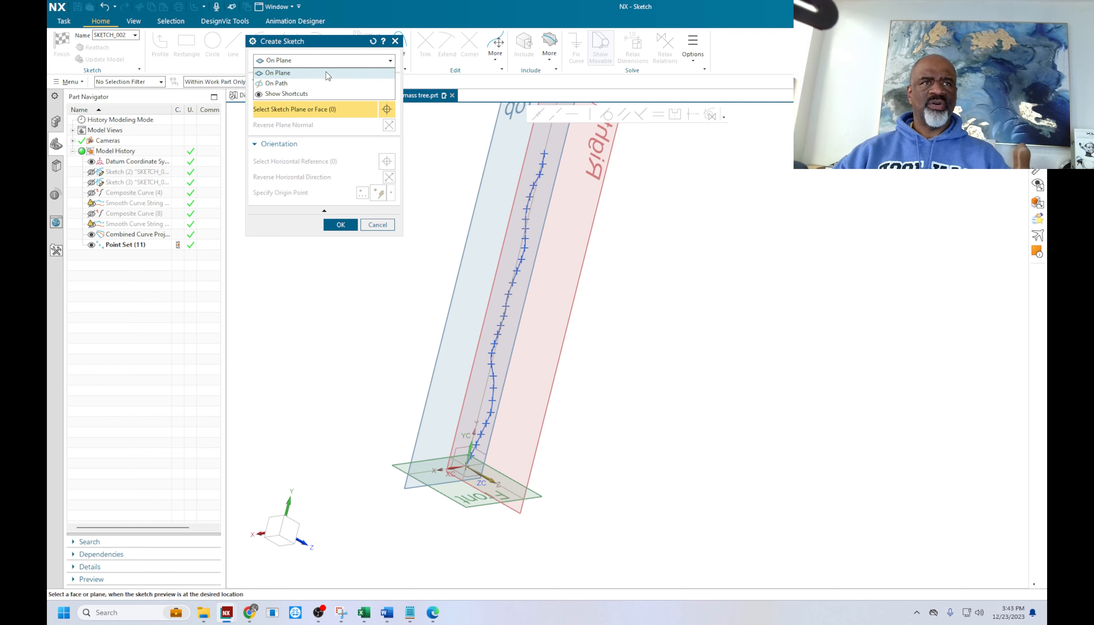
click(280, 81)
scroll(475, 494, up, 4)
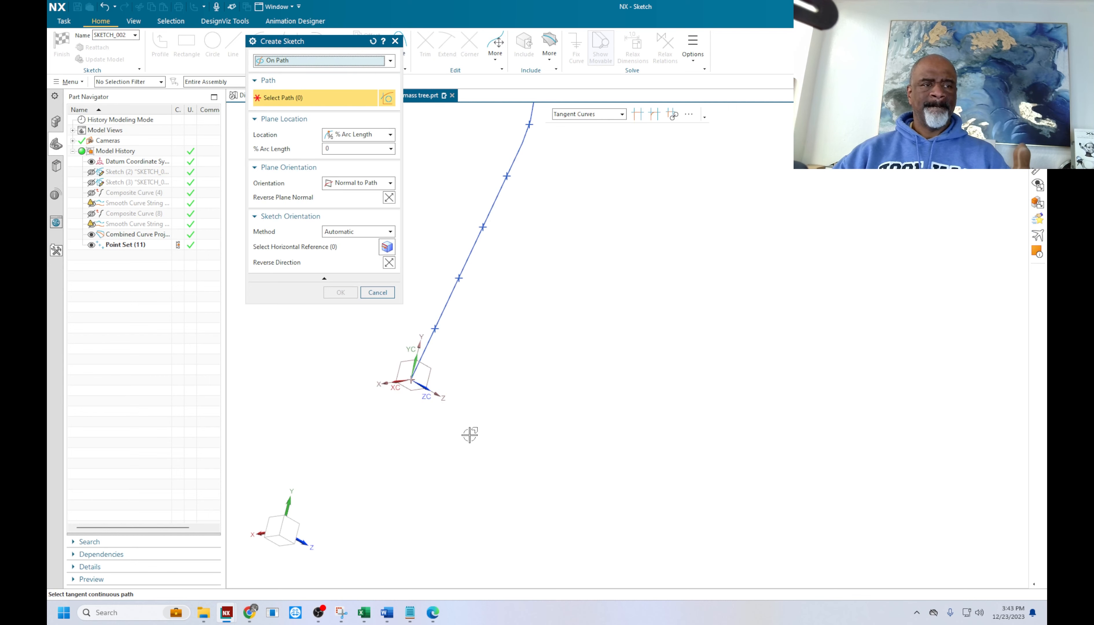
click(391, 356)
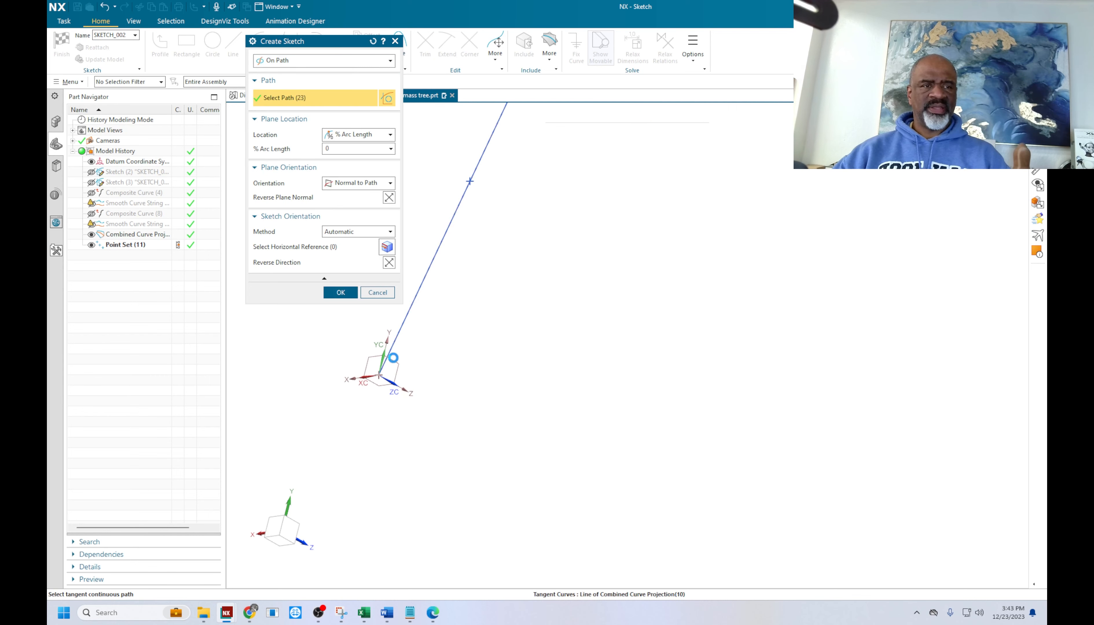
drag(388, 358, 358, 423)
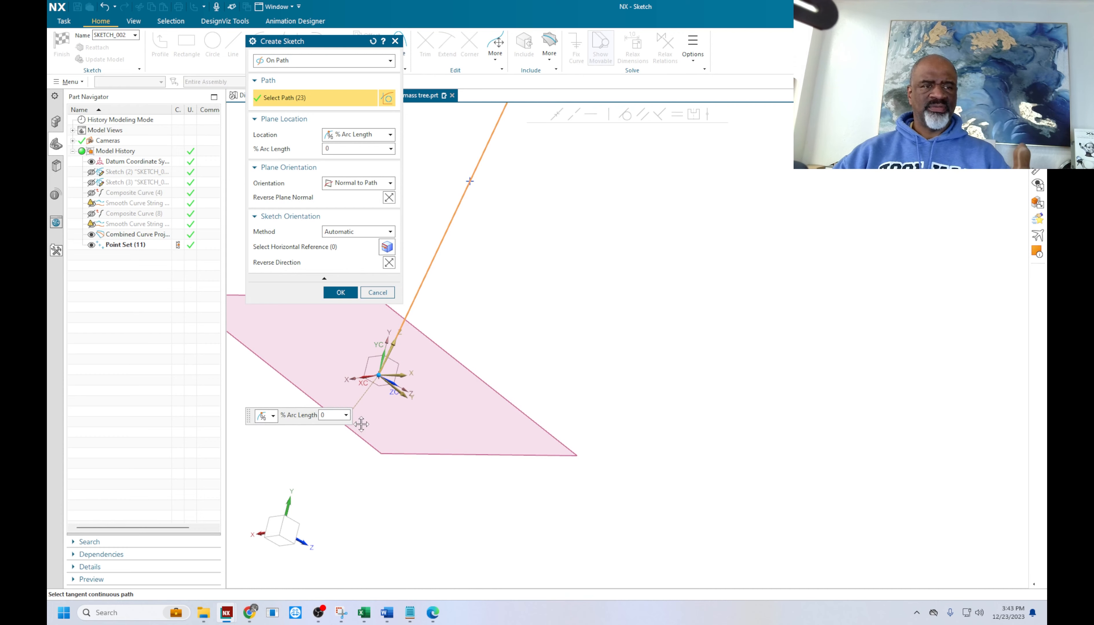
click(341, 293)
scroll(647, 333, up, 3)
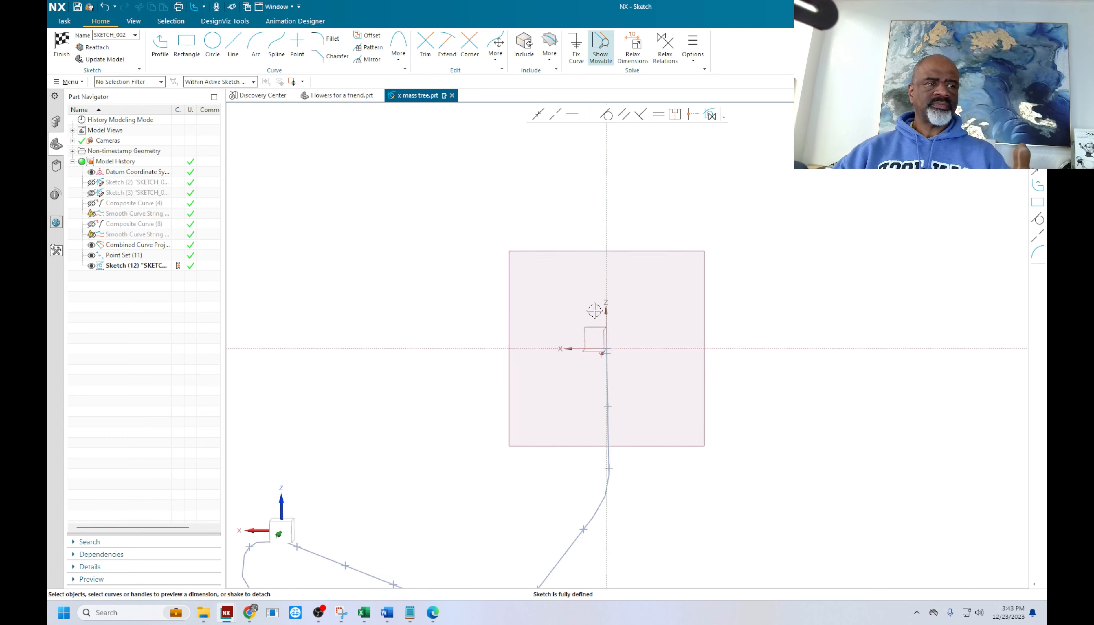
scroll(563, 304, down, 7)
scroll(564, 291, up, 7)
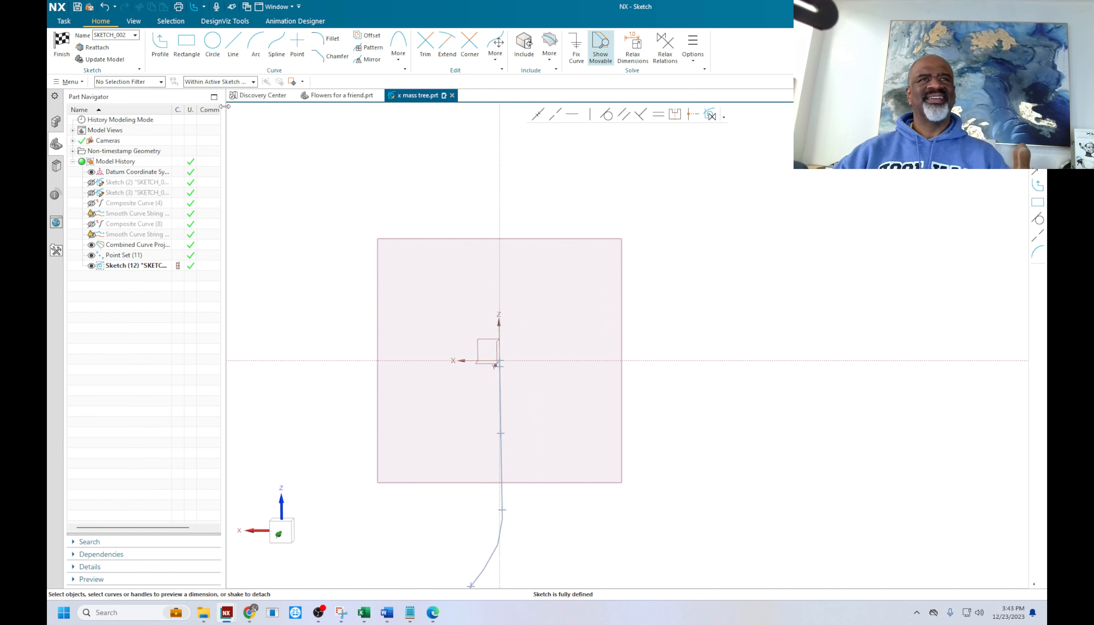
Start a closed degree-3 Studio Spline through points, placing seven points around the base of the trunk path
click(276, 41)
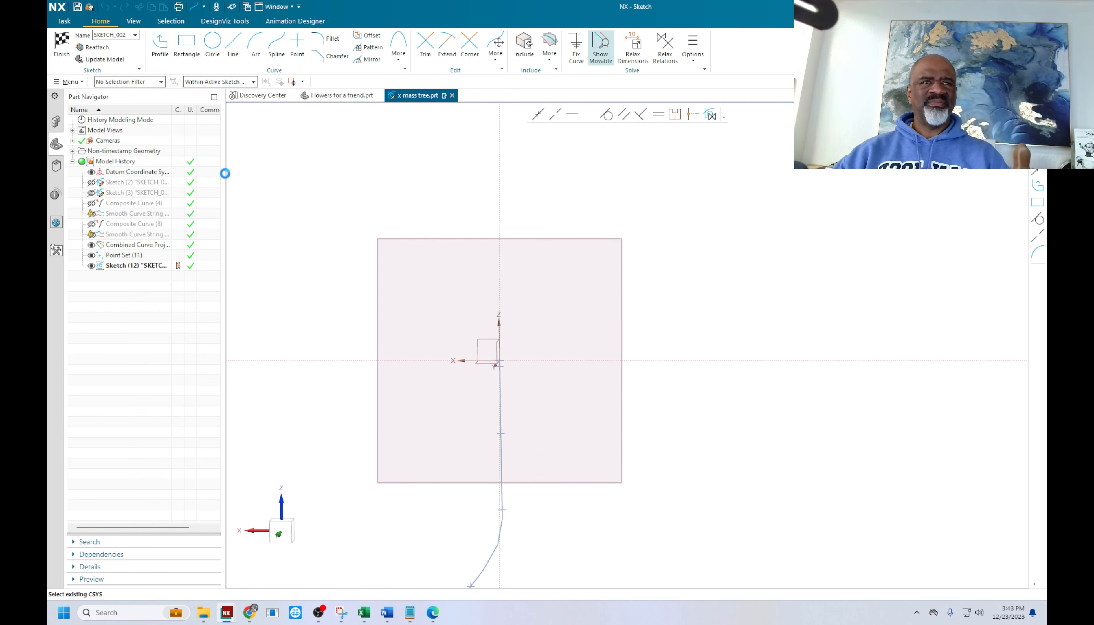
click(262, 171)
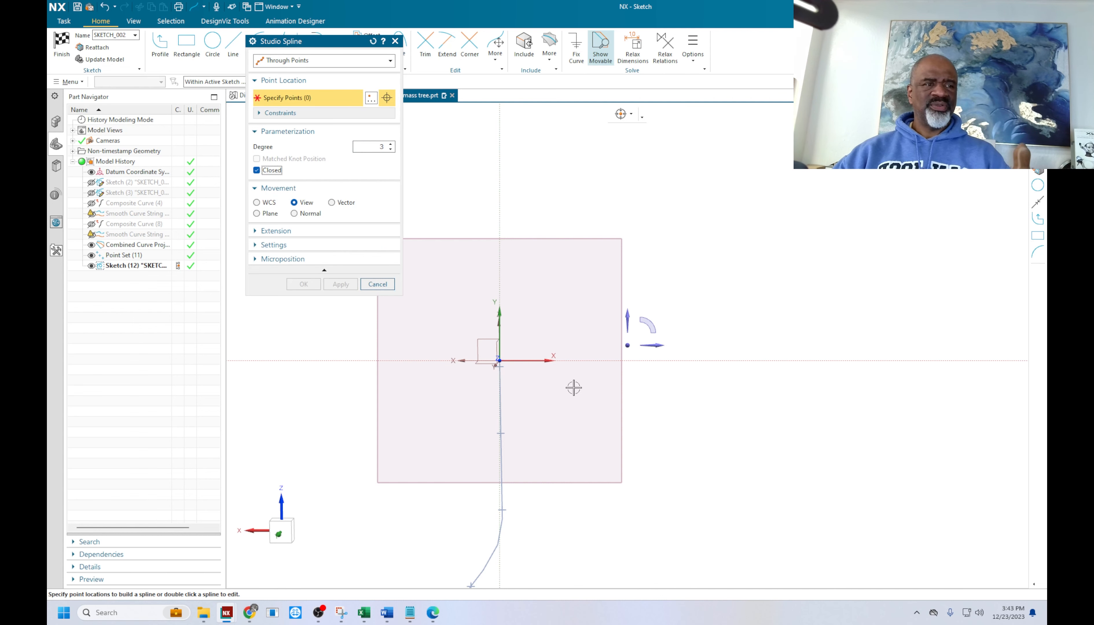
scroll(564, 374, up, 3)
click(438, 268)
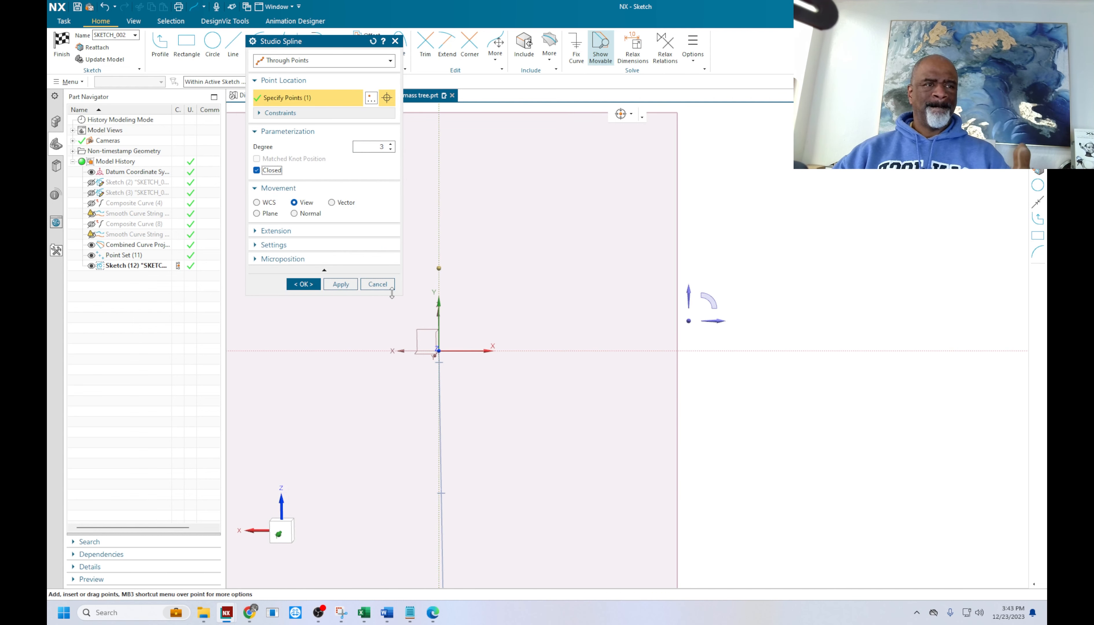
click(362, 305)
click(361, 351)
click(369, 392)
click(421, 395)
click(475, 403)
click(475, 365)
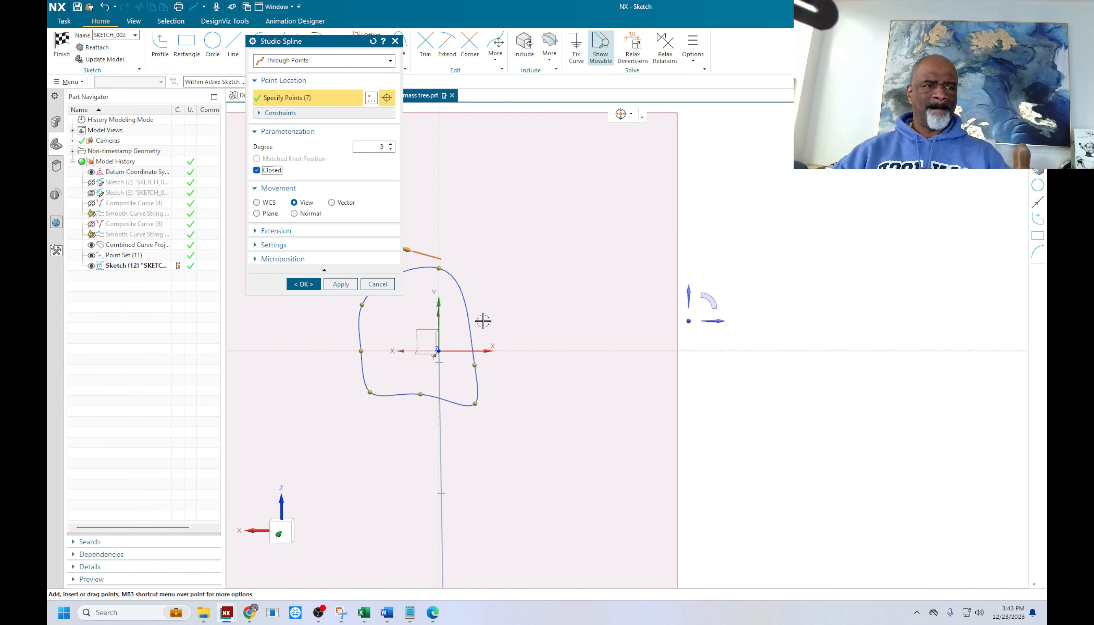
Add three more points to the closed spline and move points outward to round the outline around the path's base
click(486, 311)
drag(475, 365, 497, 360)
click(471, 287)
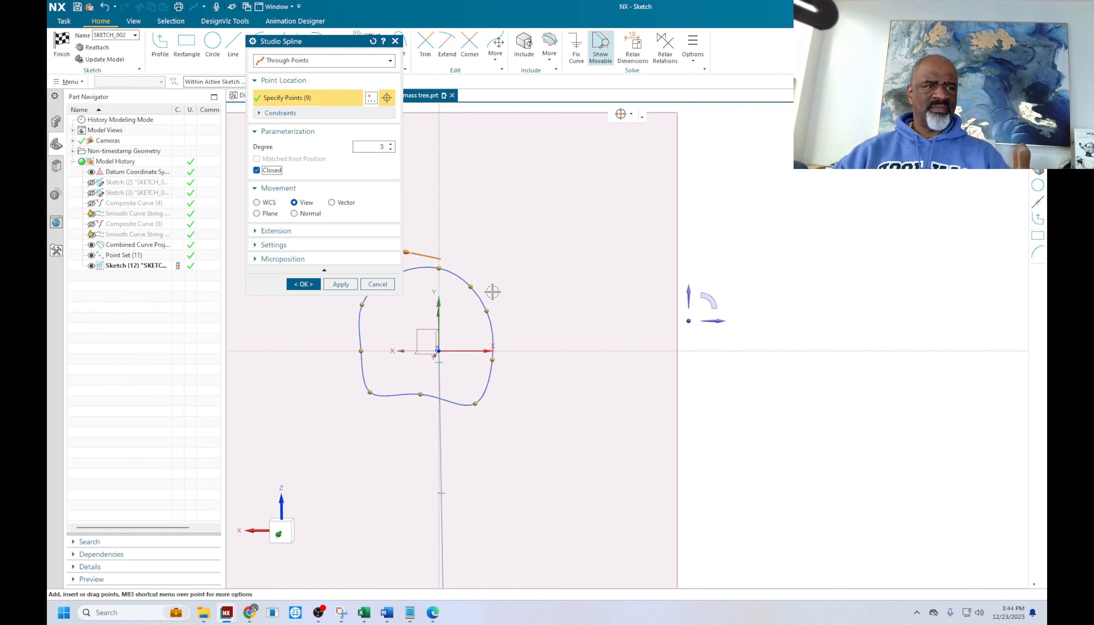
drag(471, 287, 499, 318)
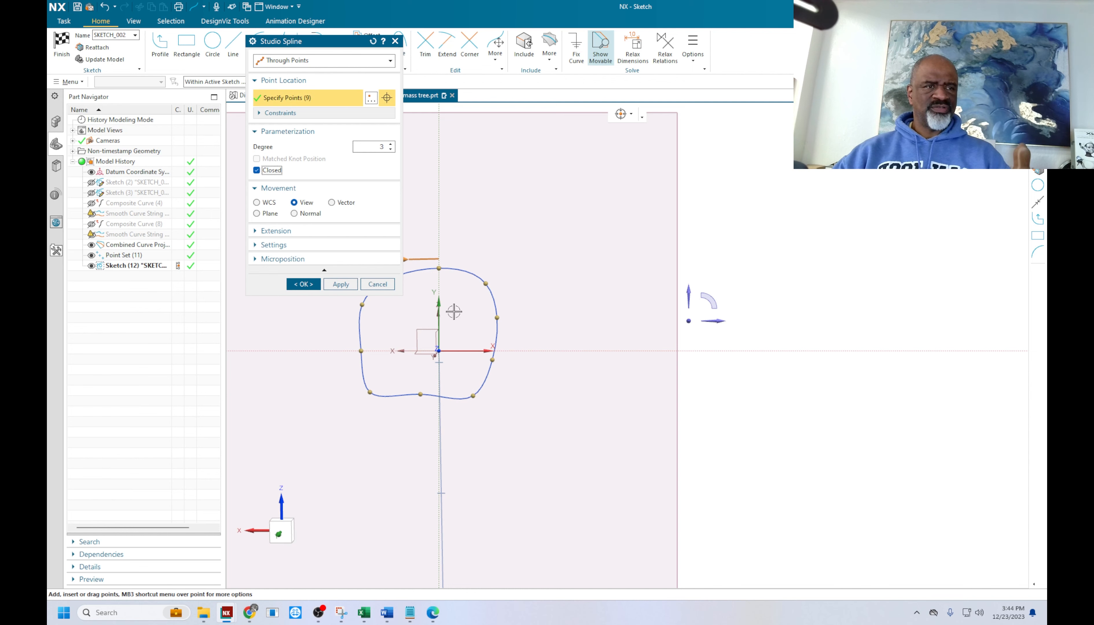
scroll(581, 310, down, 2)
scroll(442, 288, up, 2)
click(476, 290)
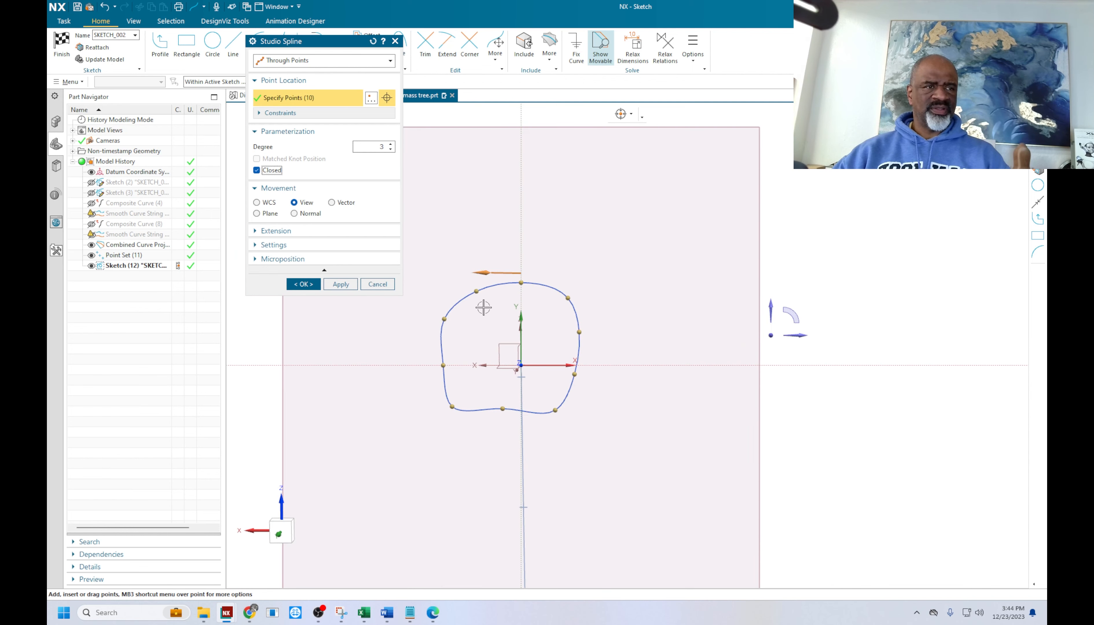
Fine-tune the spline's points into an irregular rounded trunk outline, accept the spline and finish the sketch
drag(479, 293, 481, 294)
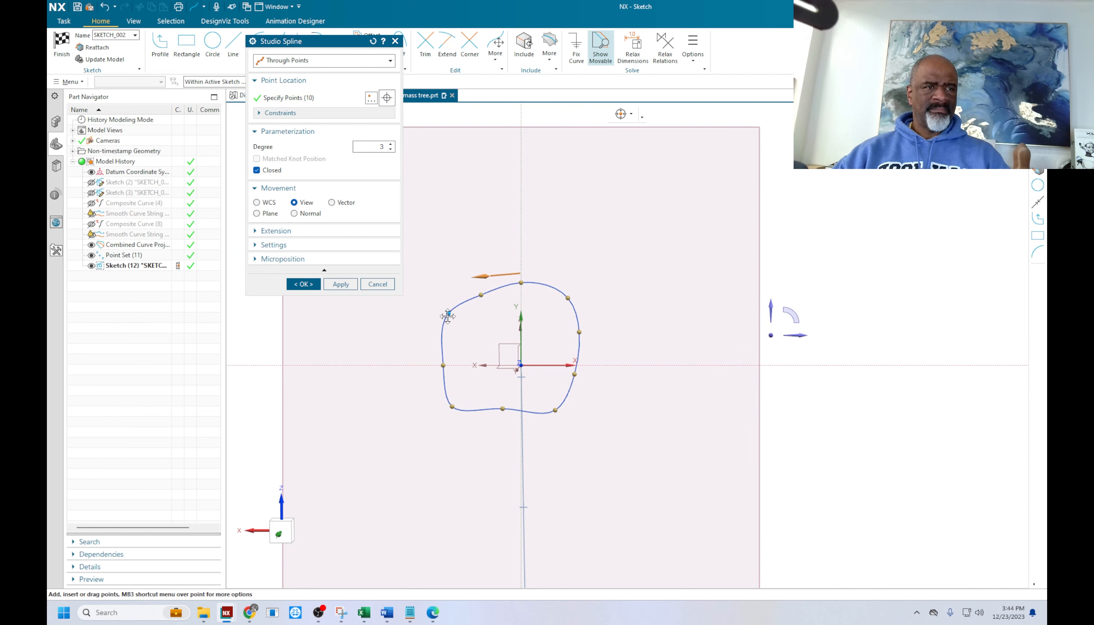
drag(521, 282, 521, 278)
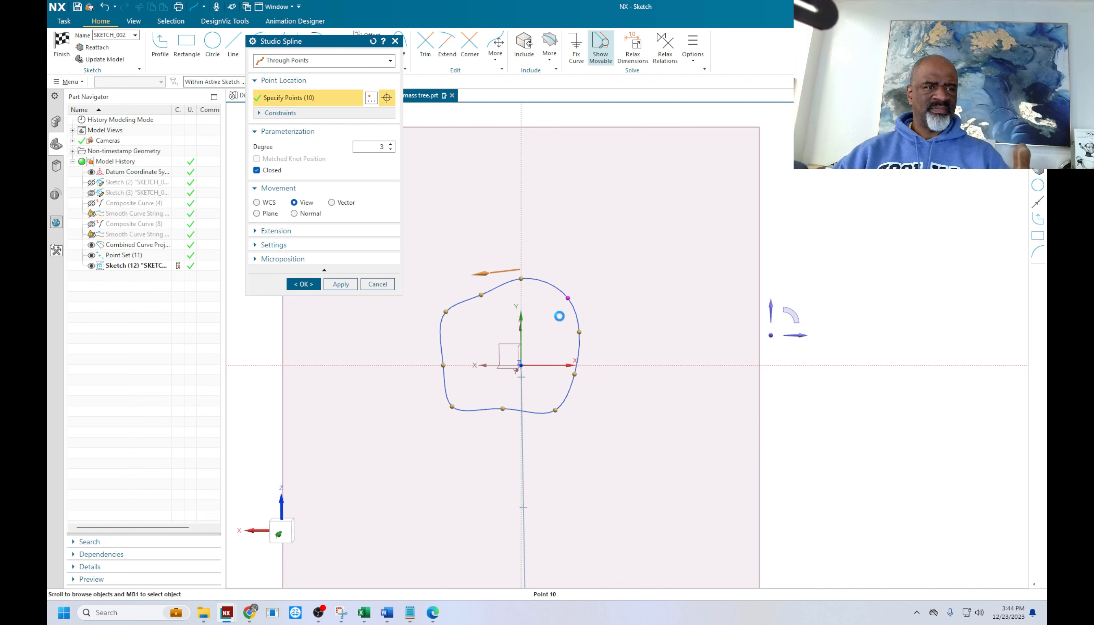
drag(451, 406, 499, 414)
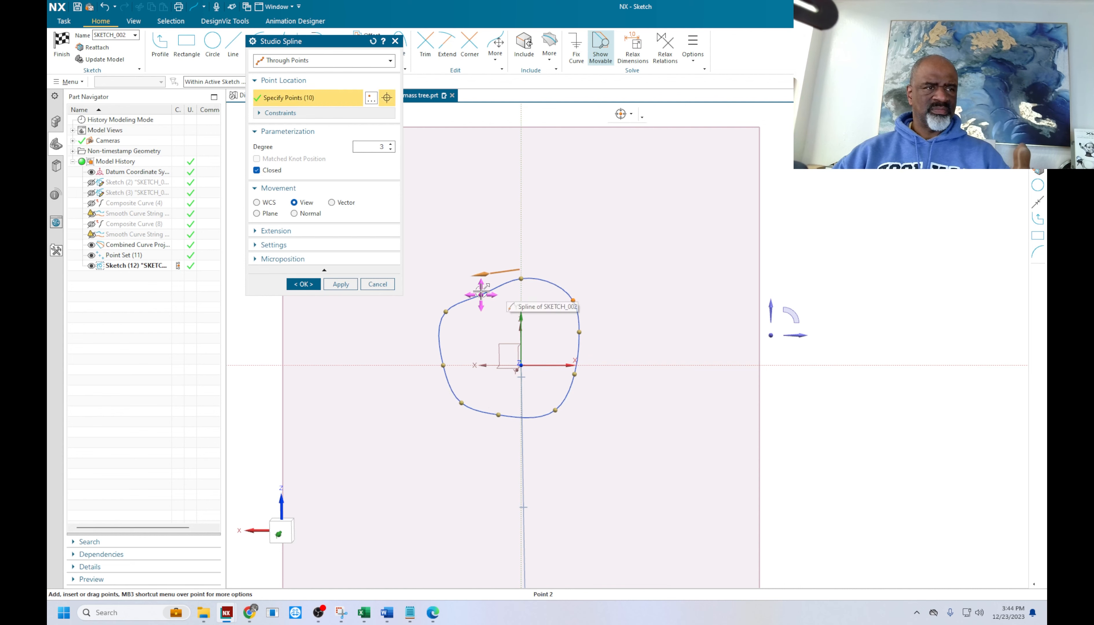
drag(480, 294, 484, 293)
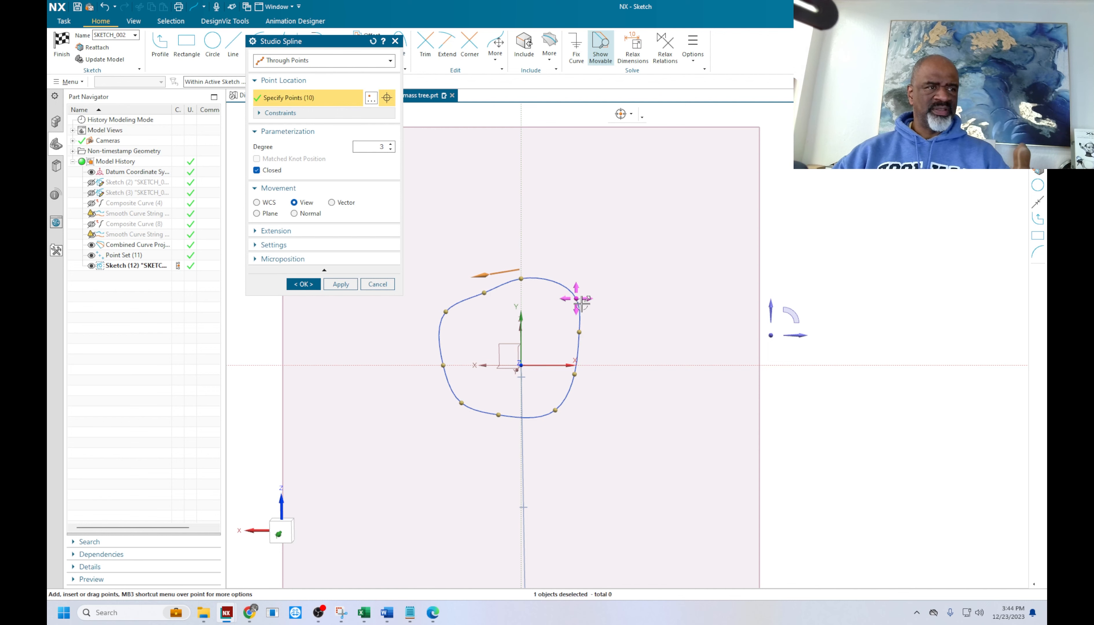
drag(576, 299, 564, 299)
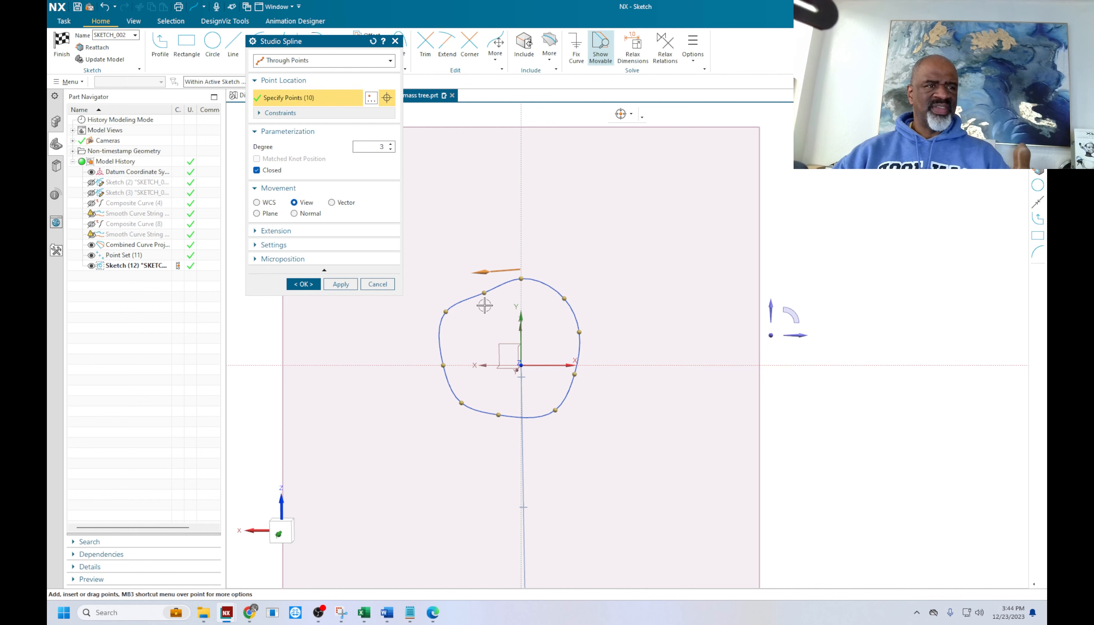
click(303, 284)
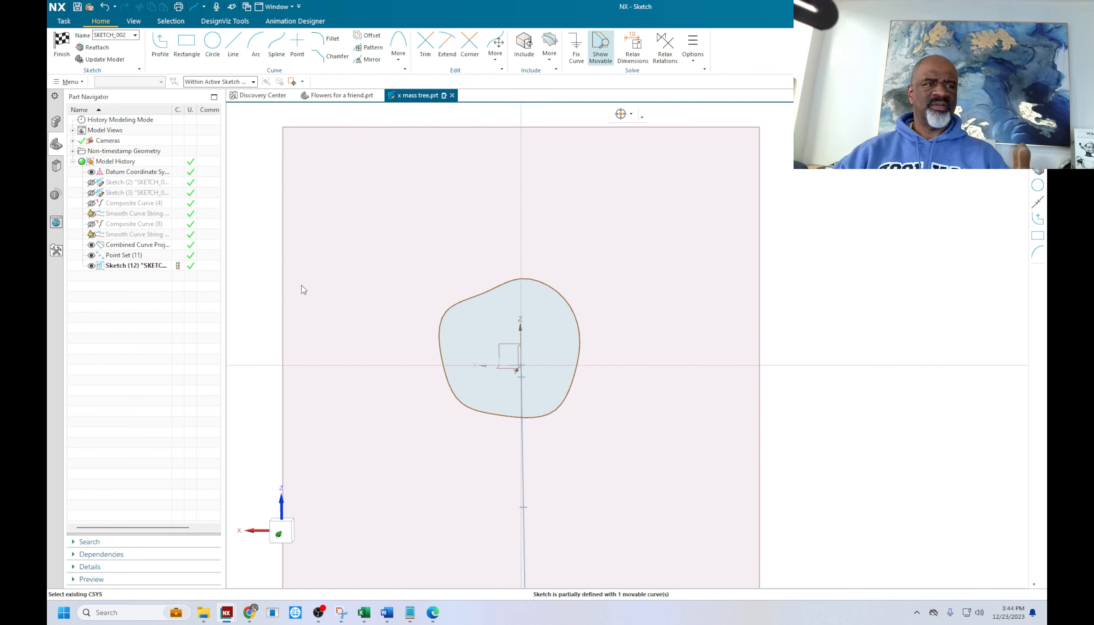
scroll(385, 234, up, 4)
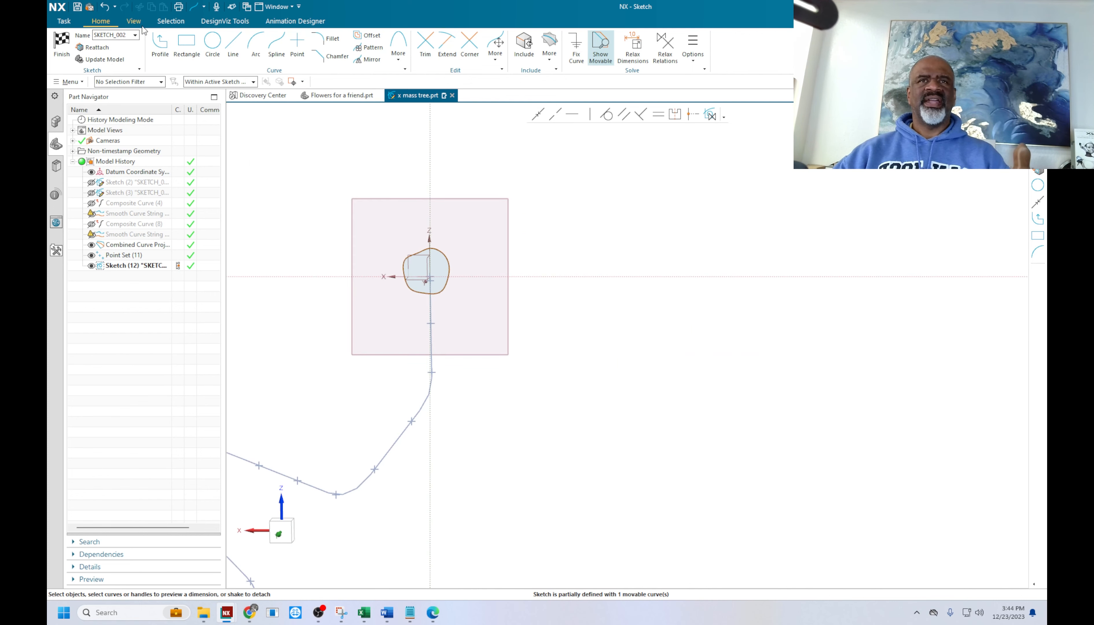
click(62, 43)
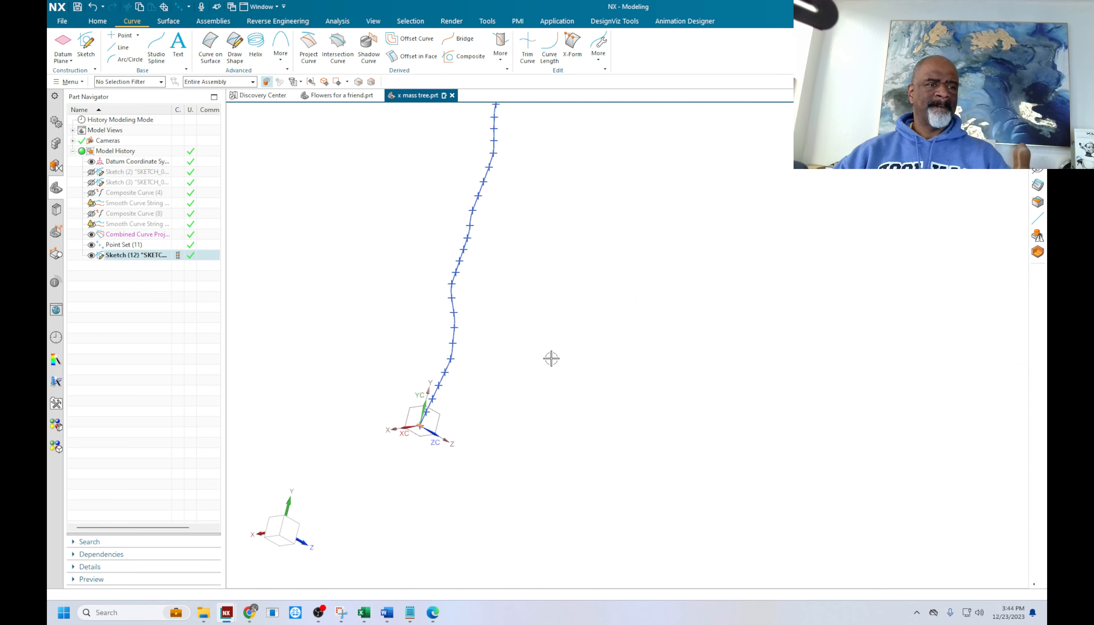
Start a Swept surface with the closed trunk outline at the base as its section
middle_drag(551, 359, 499, 366)
middle_drag(479, 393, 476, 379)
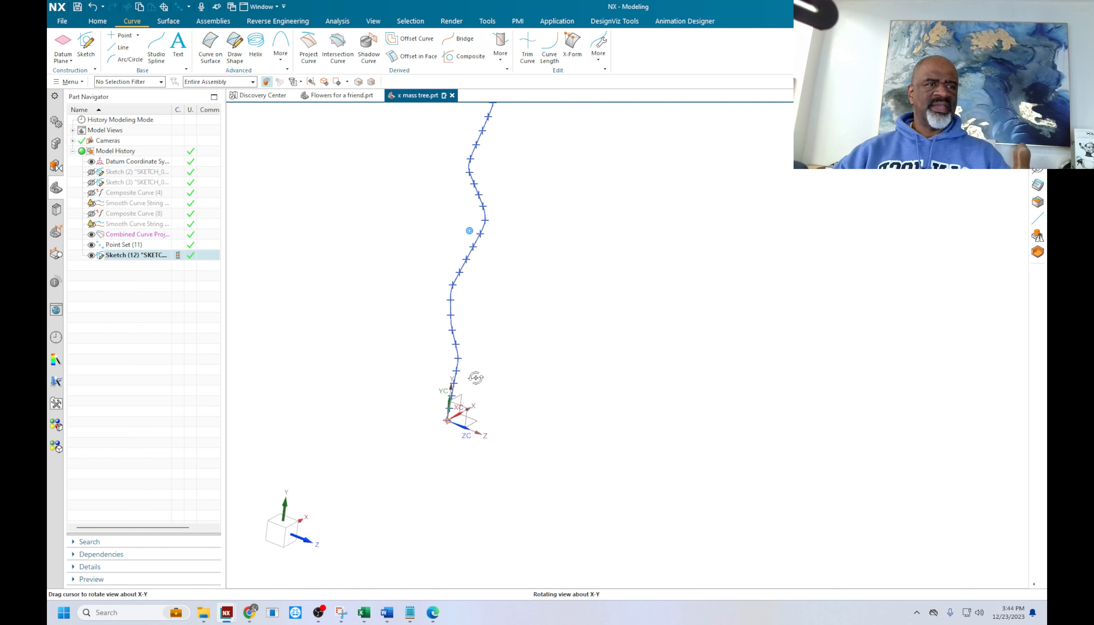
middle_drag(506, 329, 473, 385)
scroll(479, 336, down, 1)
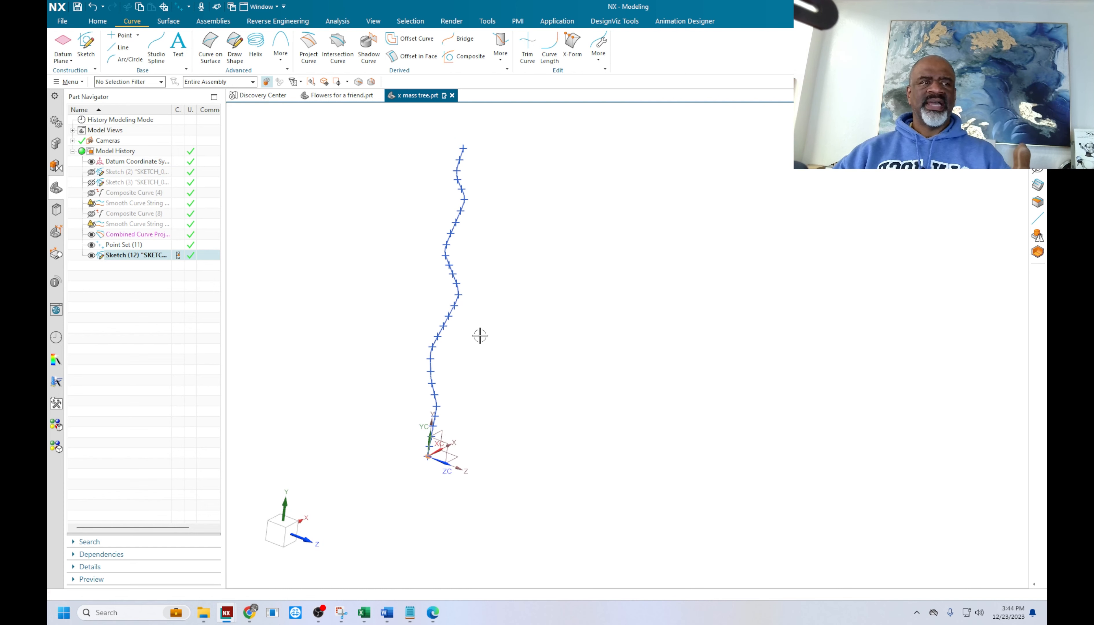
middle_drag(452, 154, 364, 144)
scroll(359, 150, down, 2)
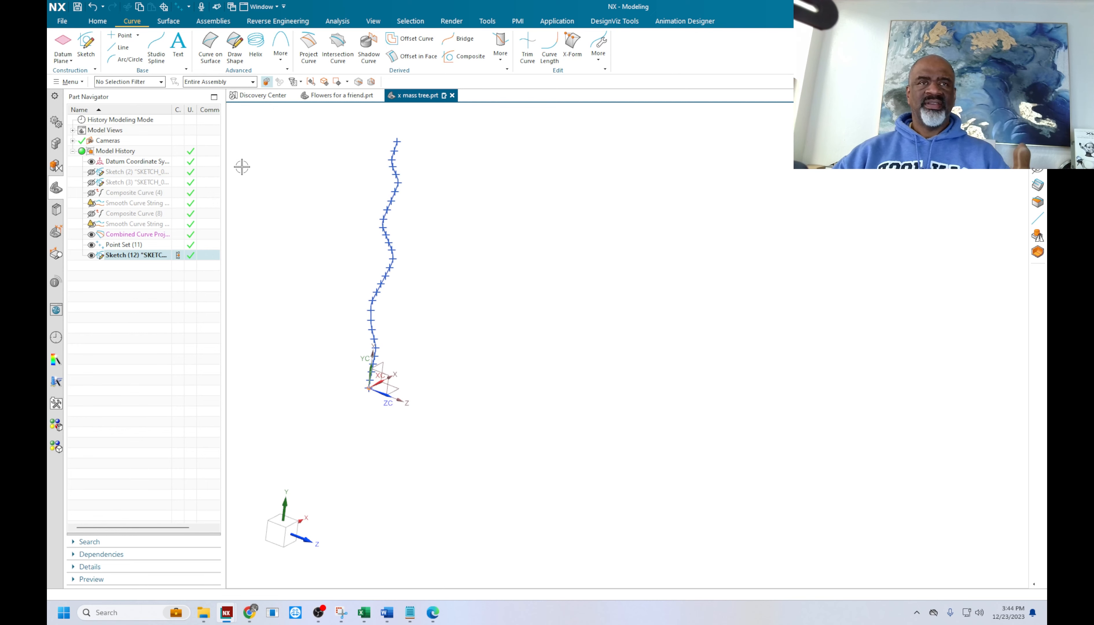
middle_drag(537, 267, 469, 219)
click(175, 22)
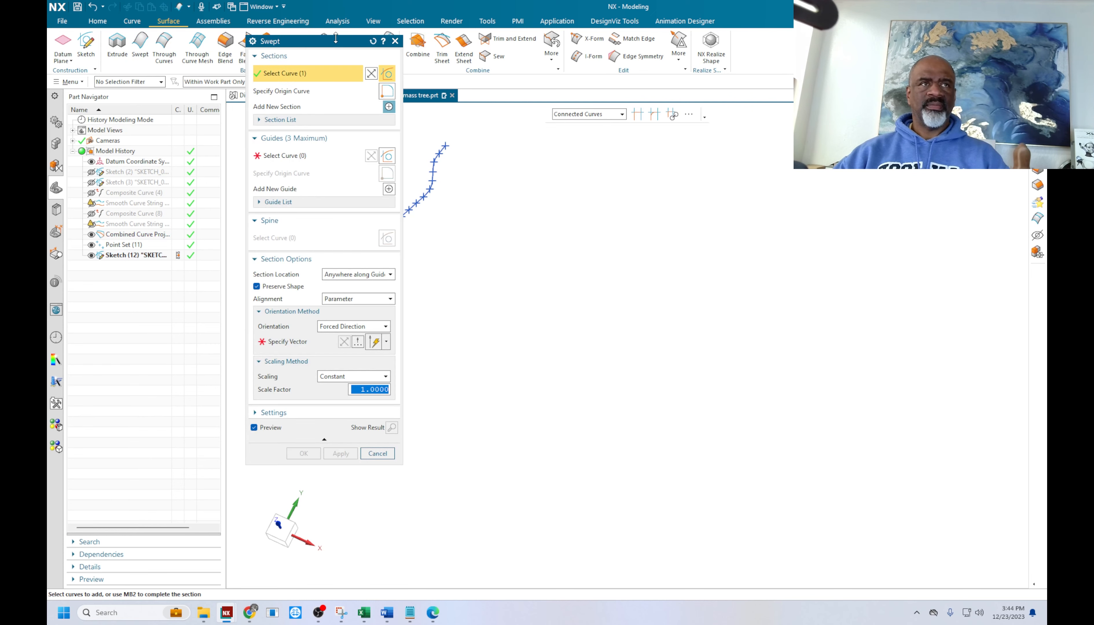
drag(334, 44, 203, 85)
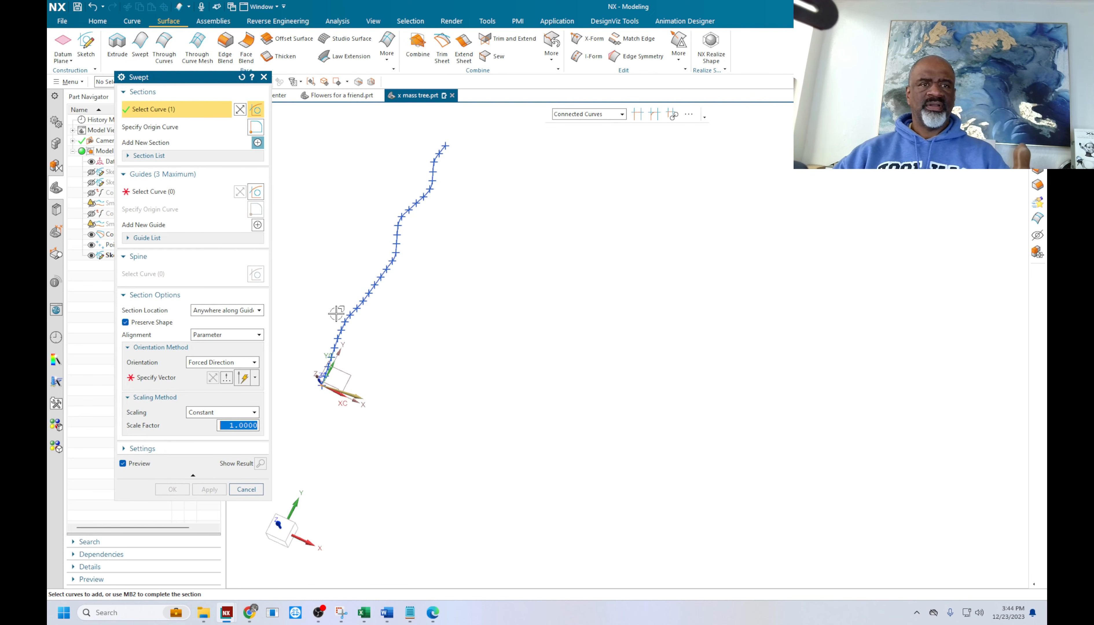
Use the whole combined projection curve as the sweep's guide, selected with the Connected Curves rule
scroll(337, 314, up, 2)
shift+middle_drag(310, 219, 399, 224)
scroll(413, 436, up, 5)
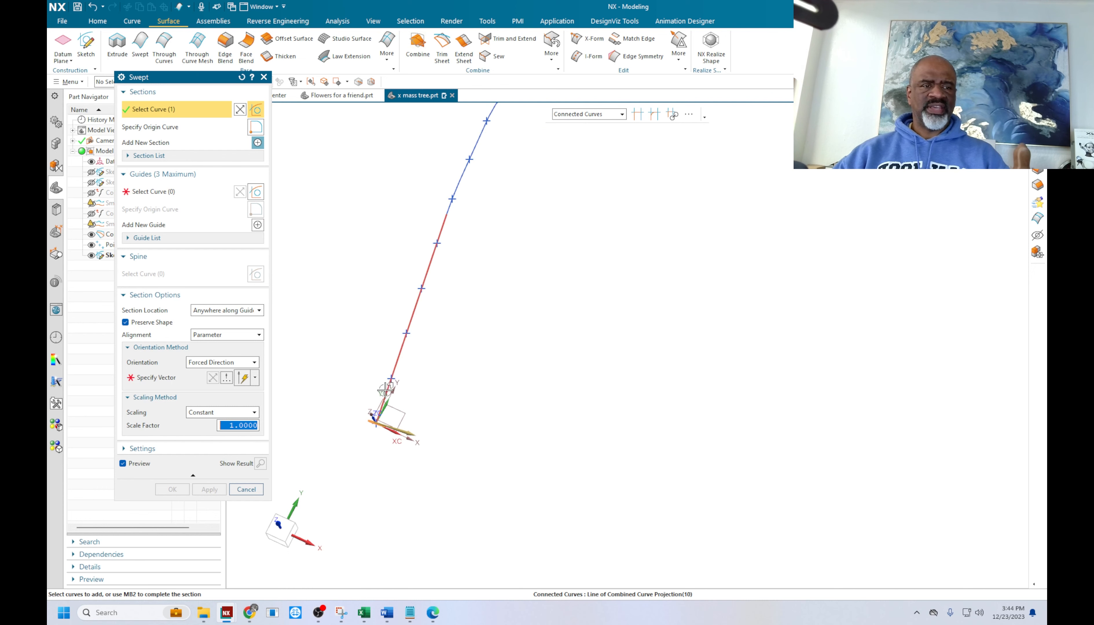
scroll(384, 387, up, 8)
scroll(337, 476, down, 1)
click(161, 192)
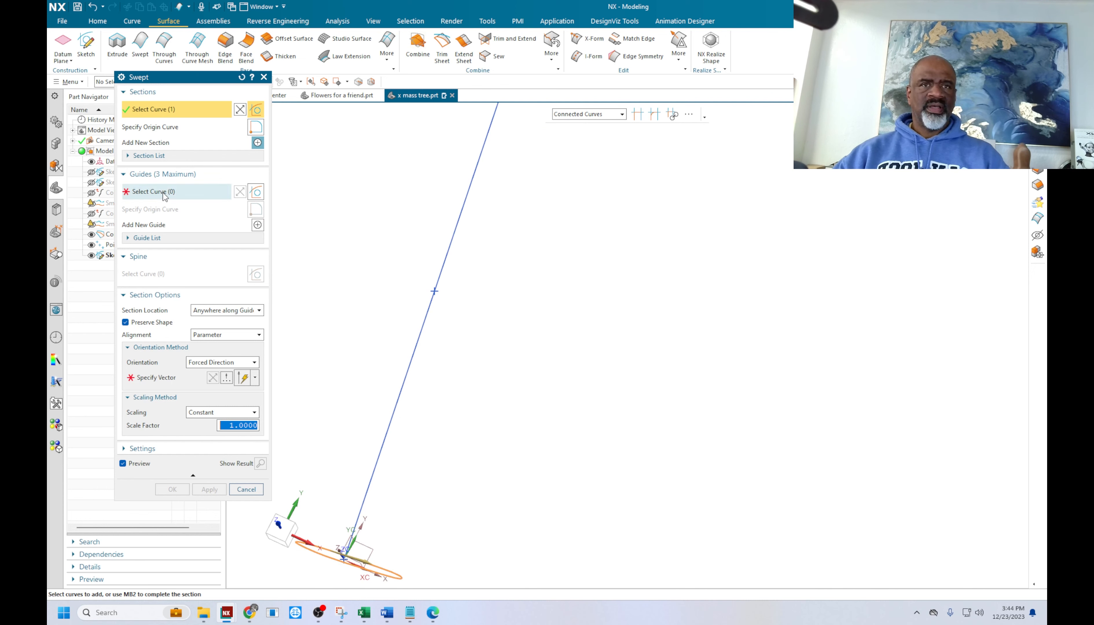
click(572, 116)
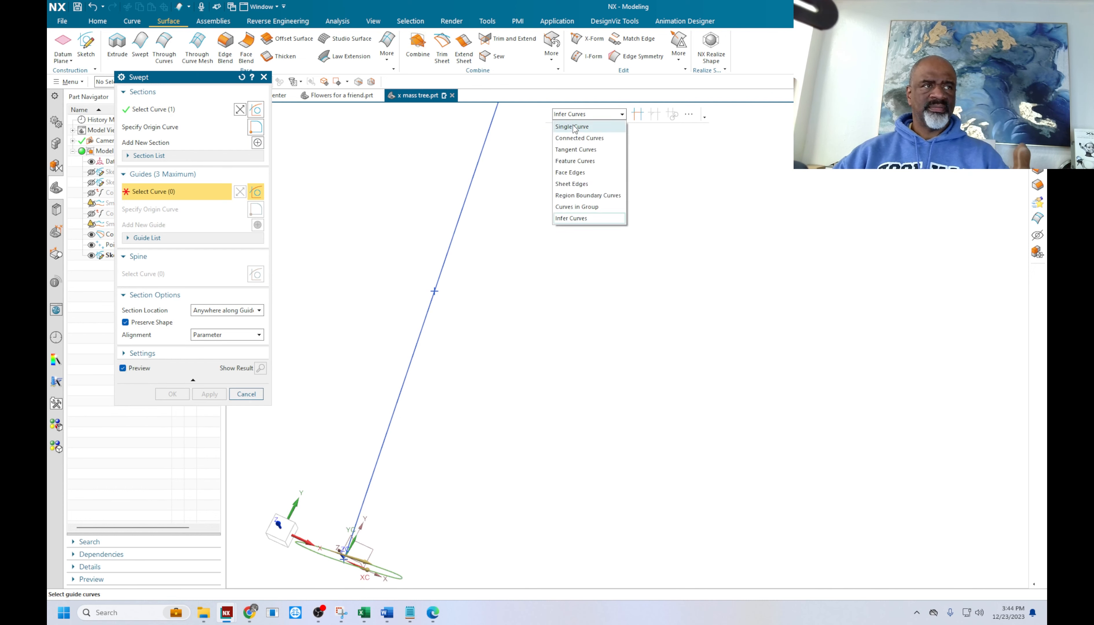
click(578, 138)
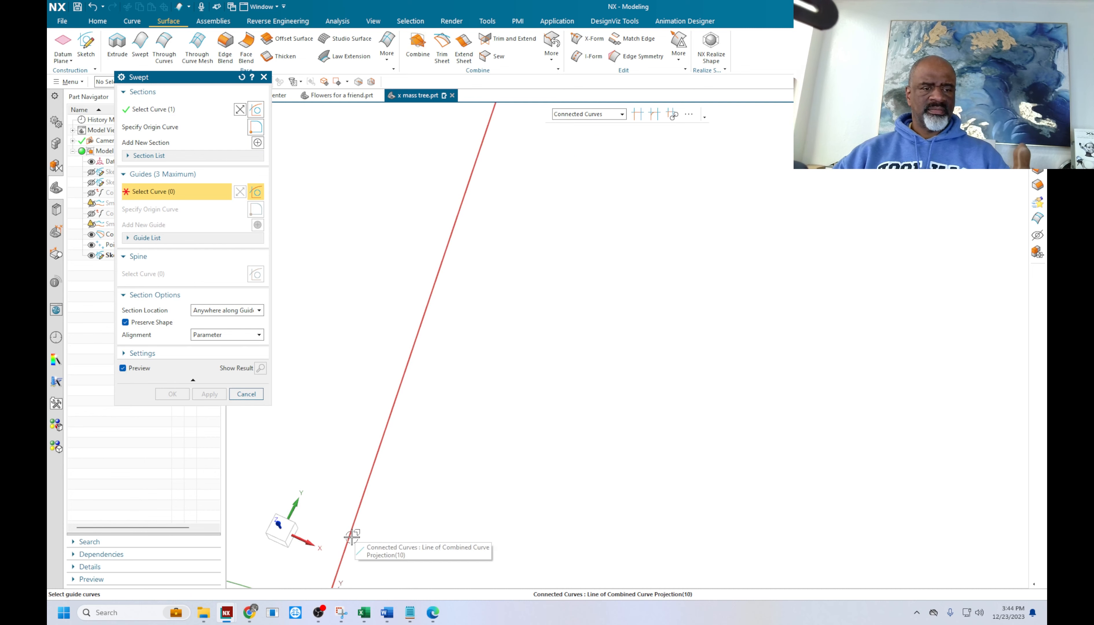
click(376, 459)
Set the sweep's Orientation Method to Fixed
scroll(445, 367, down, 3)
scroll(445, 367, down, 2)
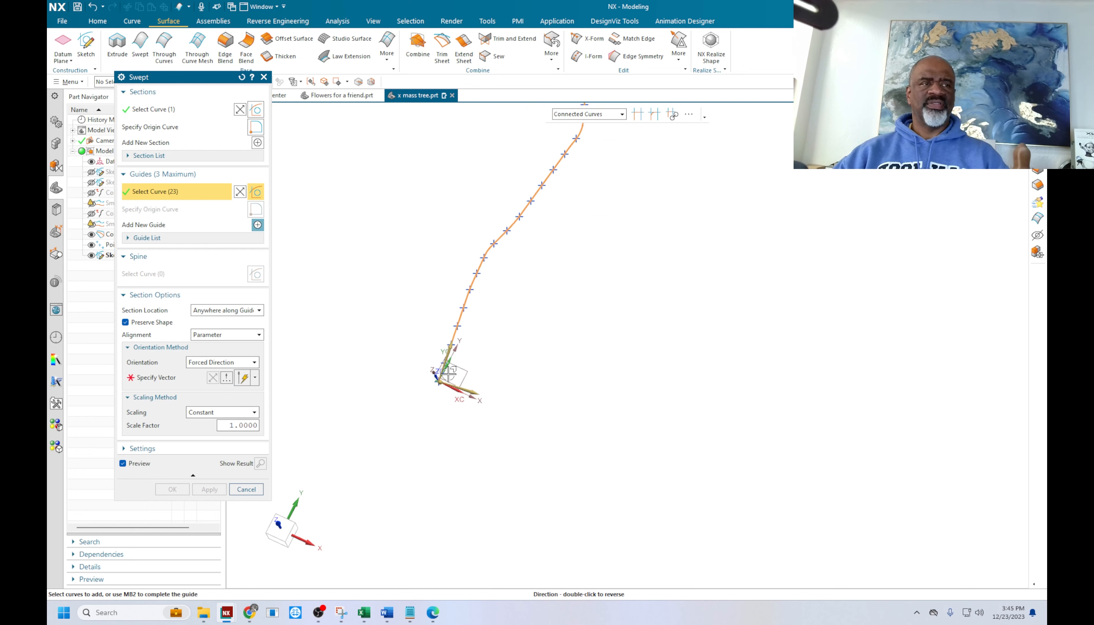
scroll(520, 356, down, 1)
scroll(542, 351, down, 1)
middle_drag(556, 339, 508, 348)
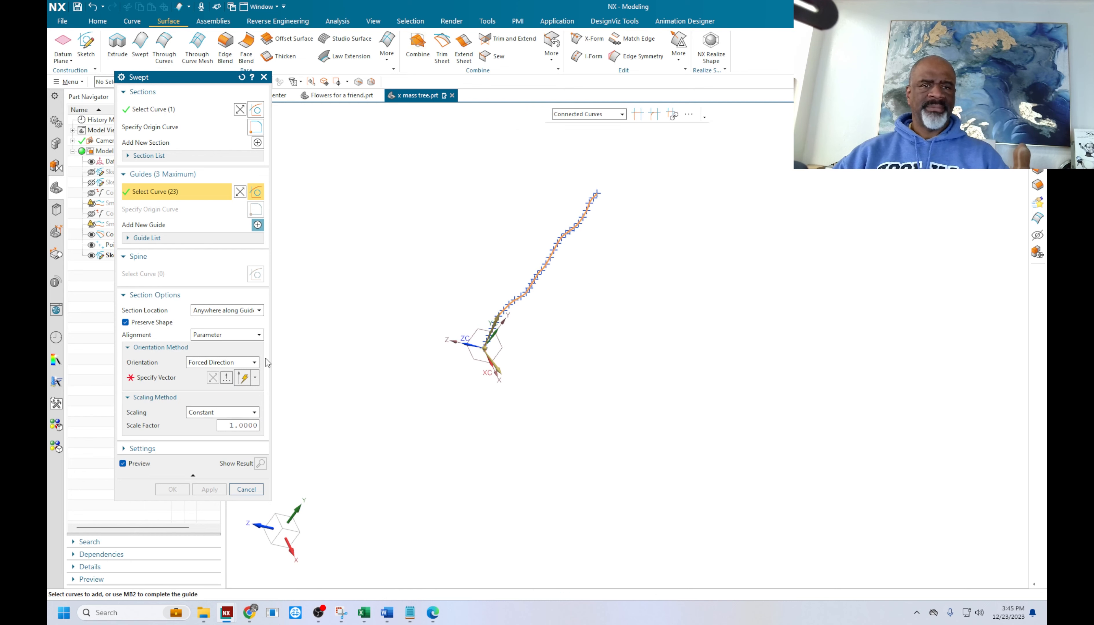
click(221, 362)
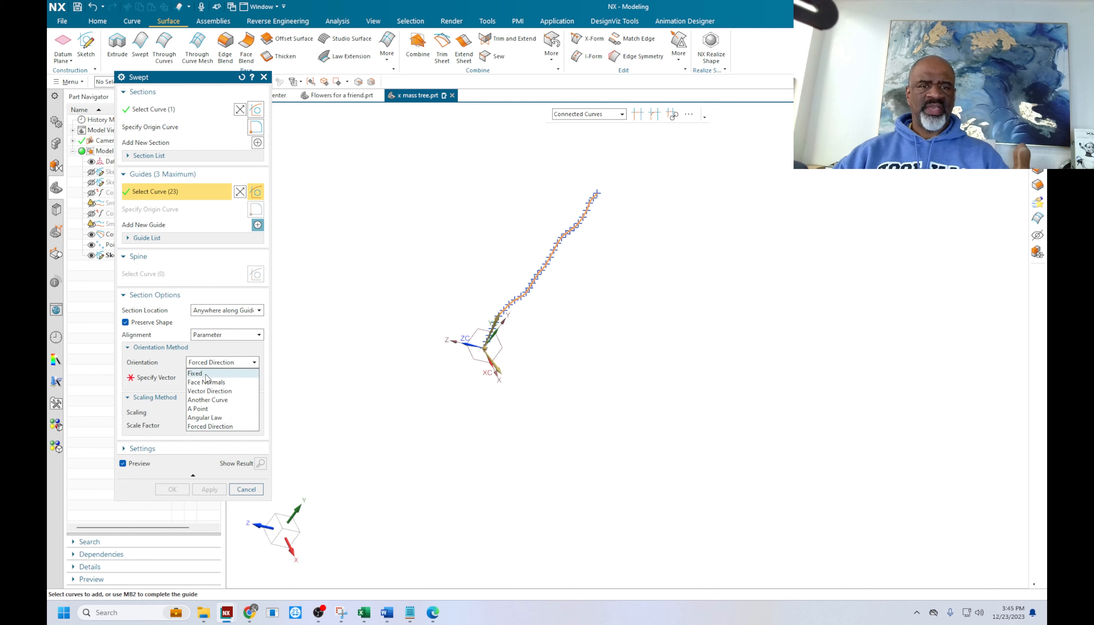
click(206, 372)
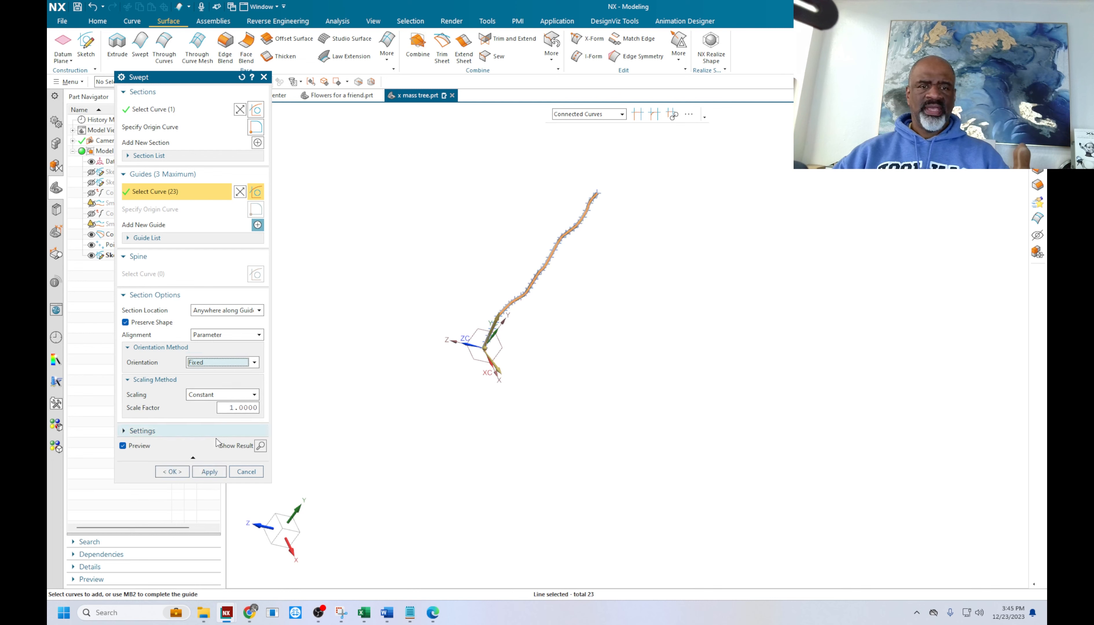
Taper the sweep with a Perimeter Law scaling of Linear law type, from 18 in at the start to 6 in at the end
click(242, 397)
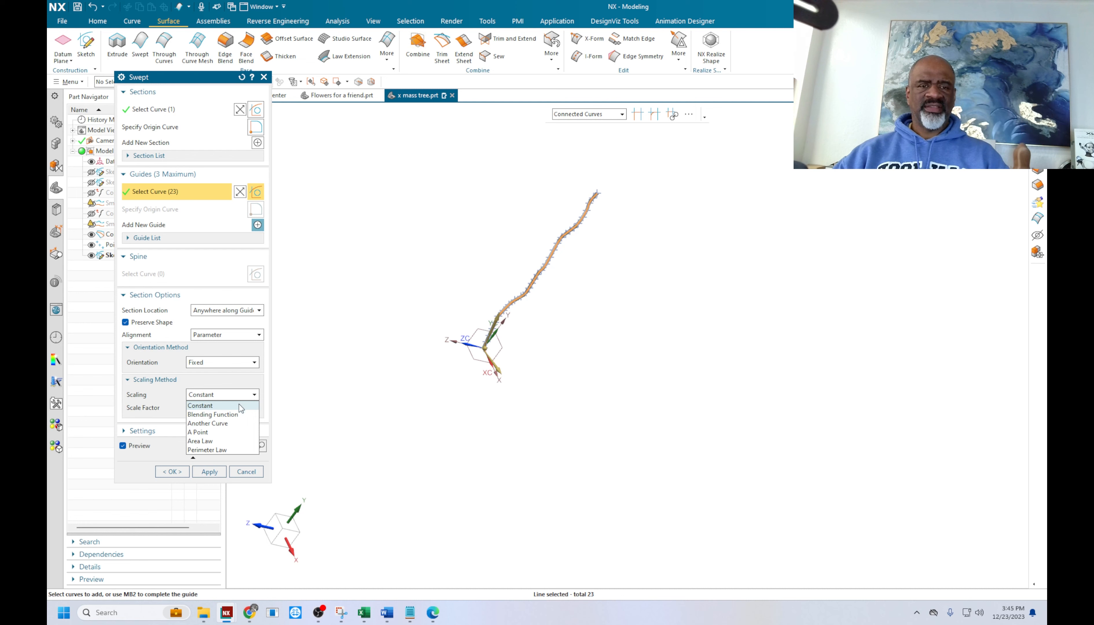
click(207, 451)
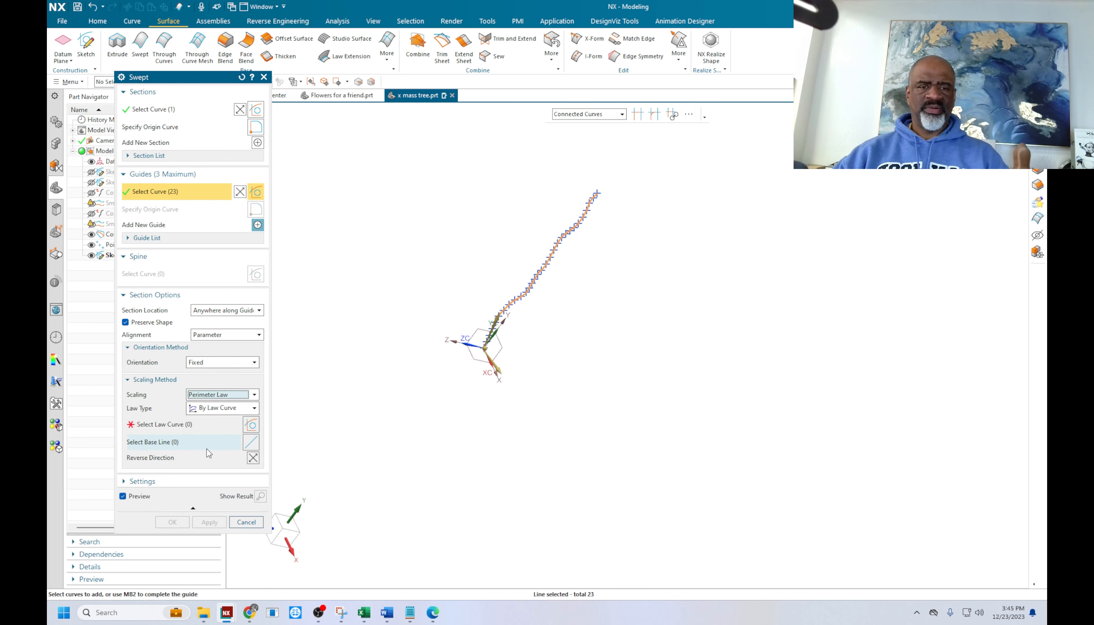
click(234, 413)
click(214, 437)
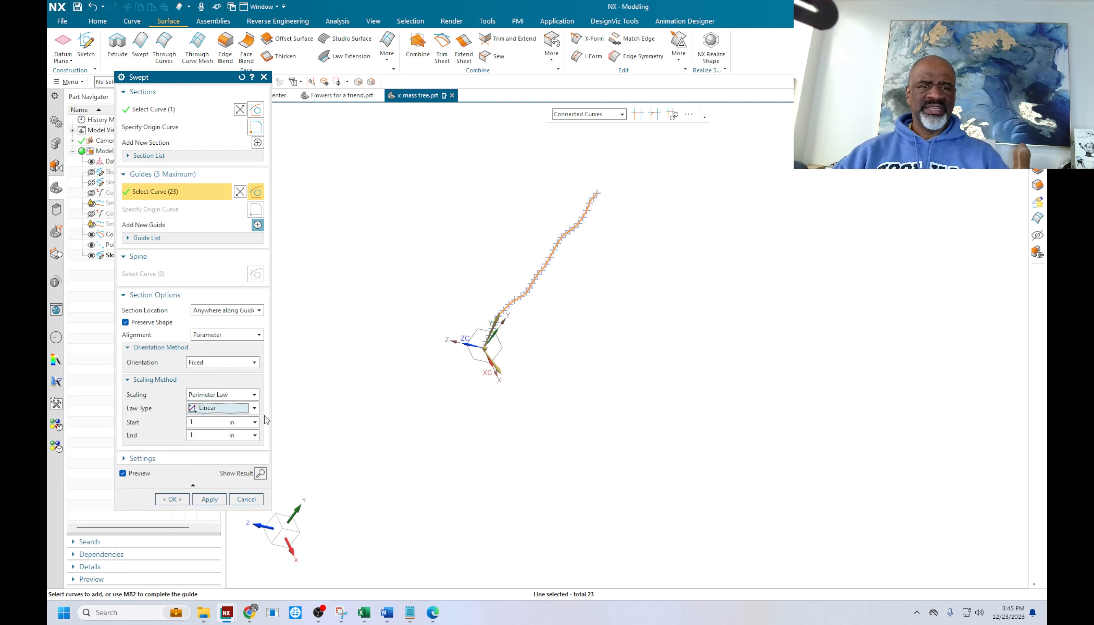
click(205, 423)
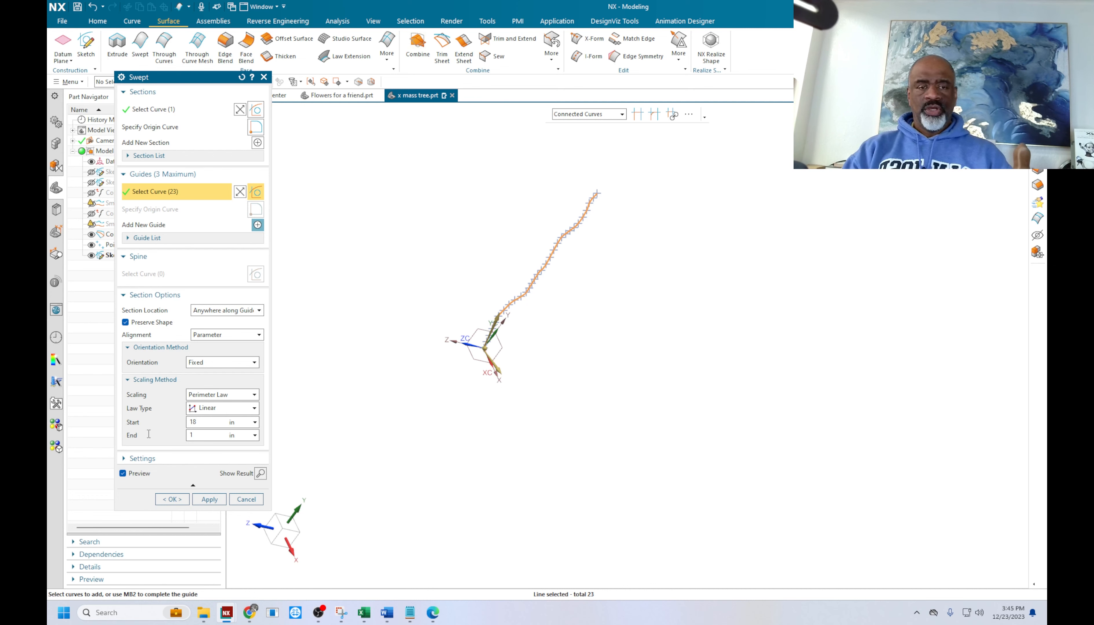
key(Tab)
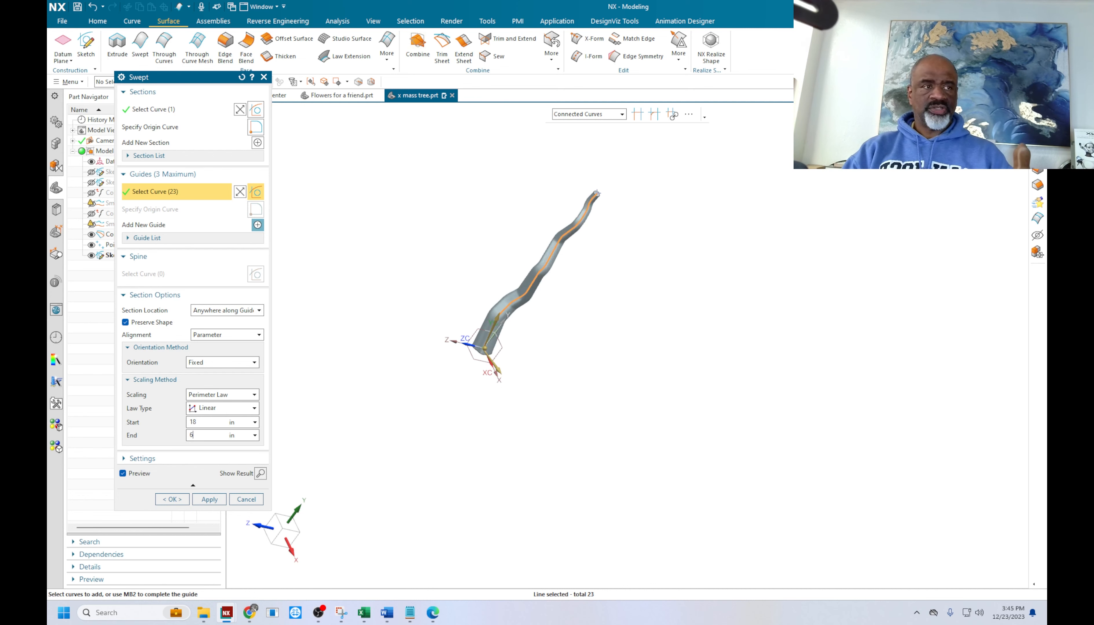
mouse_move(608, 381)
middle_down()
mouse_move(571, 402)
mouse_move(579, 381)
middle_up()
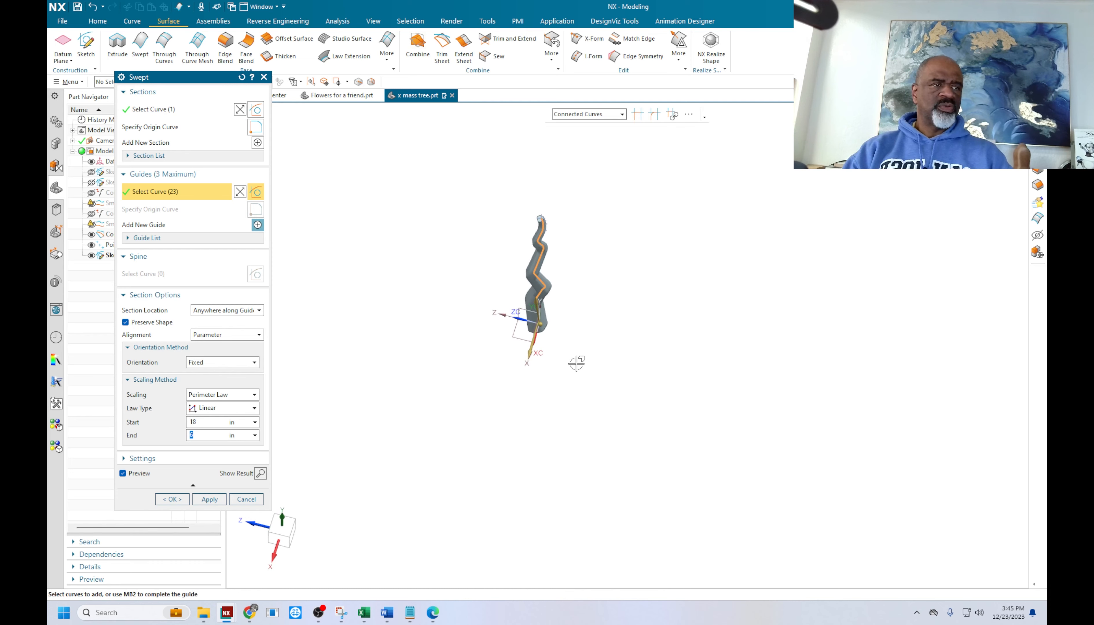
mouse_move(606, 317)
middle_down()
mouse_move(563, 280)
mouse_move(596, 345)
mouse_move(568, 273)
mouse_move(569, 244)
mouse_move(542, 261)
mouse_move(542, 282)
mouse_move(559, 290)
mouse_move(564, 263)
middle_up()
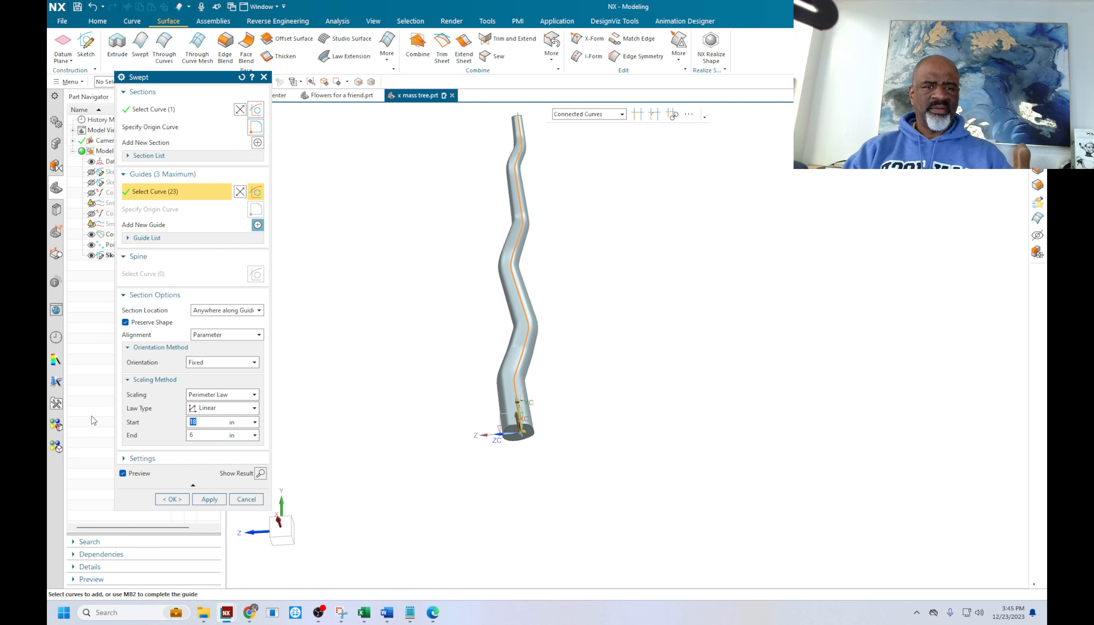
Set the Perimeter Law taper to 10 in at the start and 2 in at the end, and create the swept trunk
key(Return)
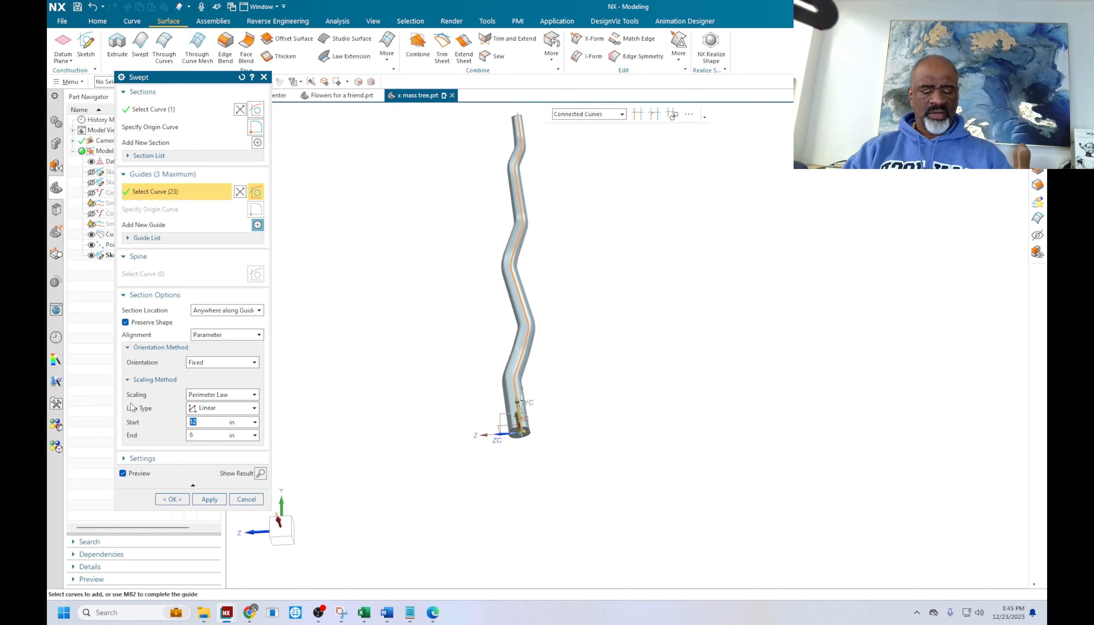
text(10)
key(Return)
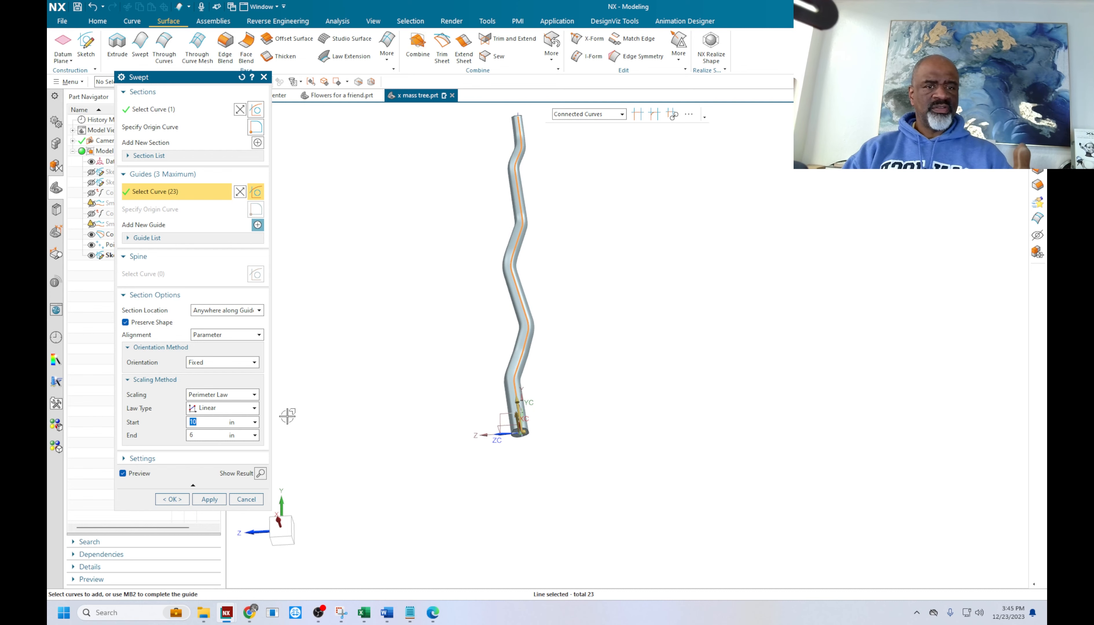
text(2)
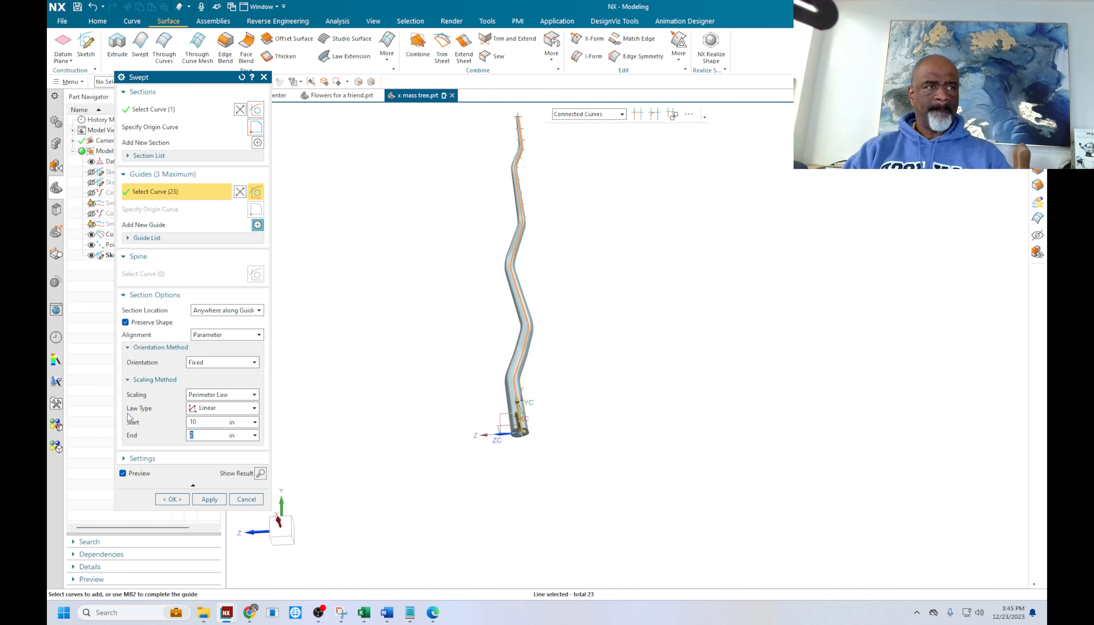
middle_drag(400, 368, 440, 388)
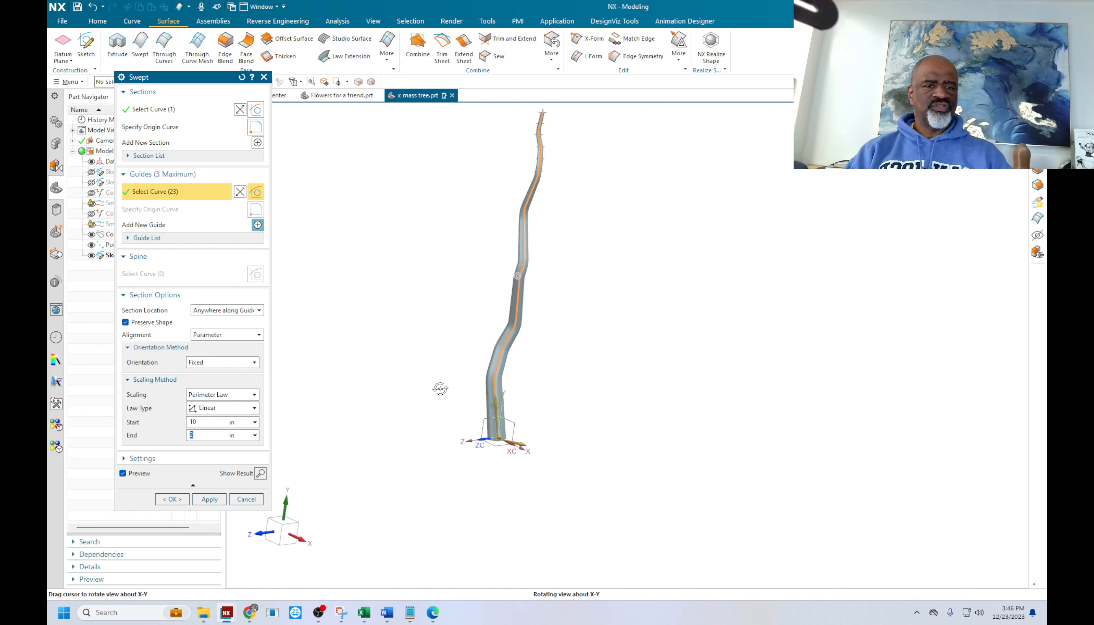
click(170, 500)
middle_drag(464, 320, 442, 286)
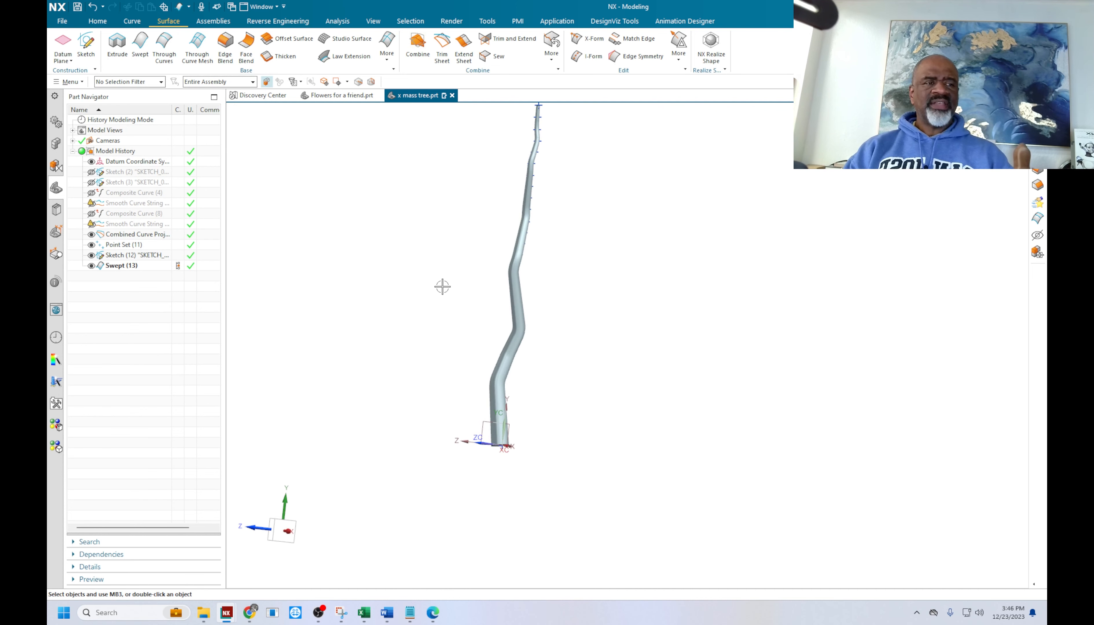
middle_drag(542, 342, 511, 348)
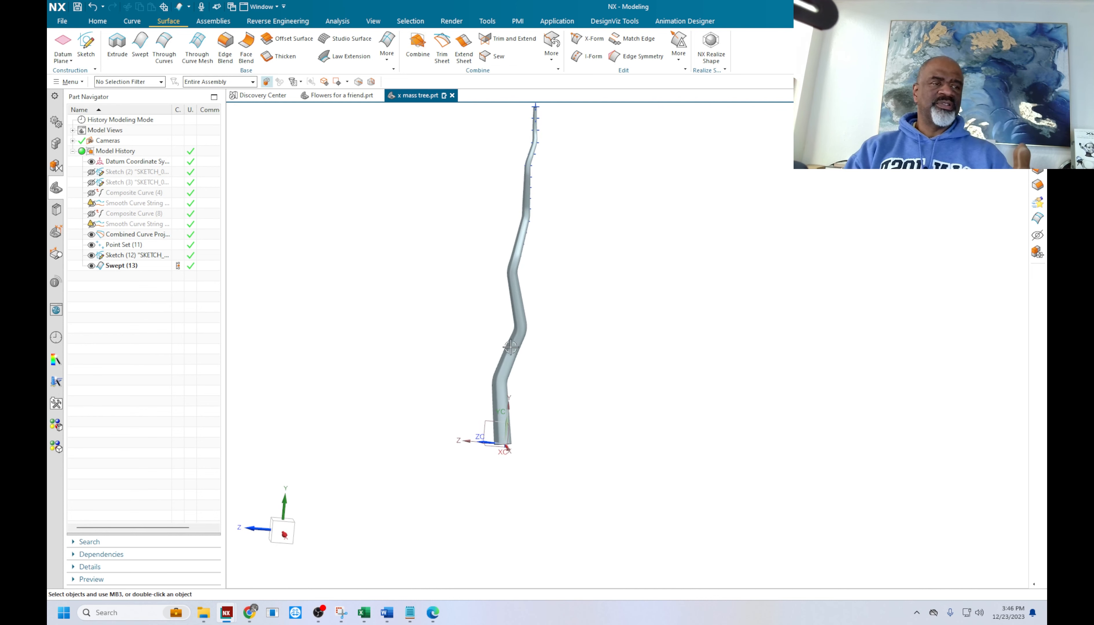
middle_drag(347, 354, 388, 364)
Switch the model's rendering style to wireframe so the trunk's centre curve and points can be picked
right_click(383, 329)
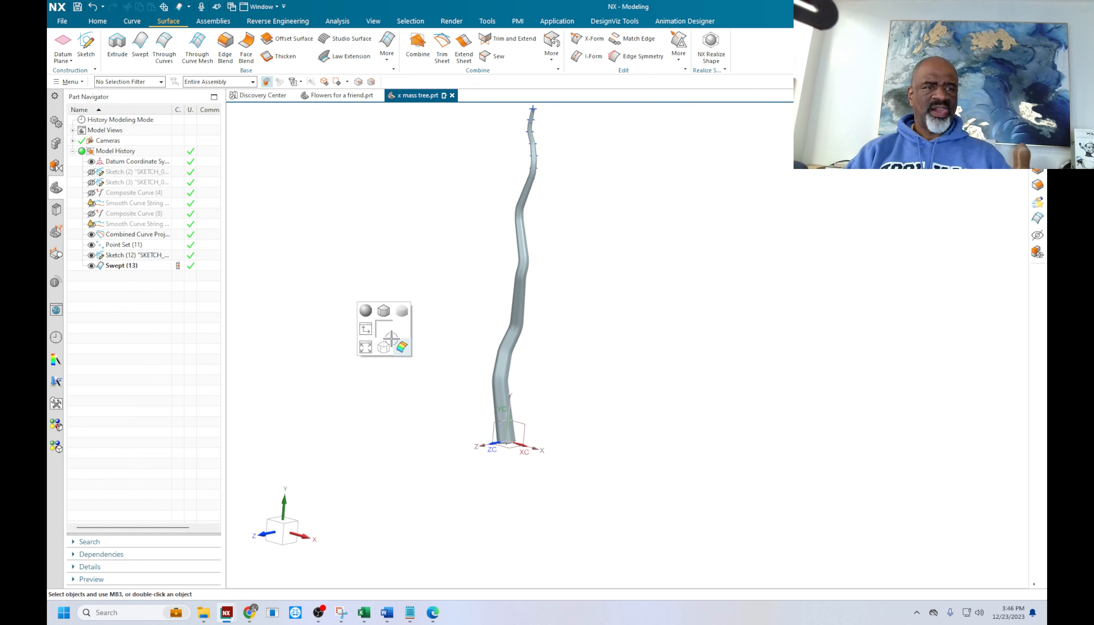
right_click(386, 335)
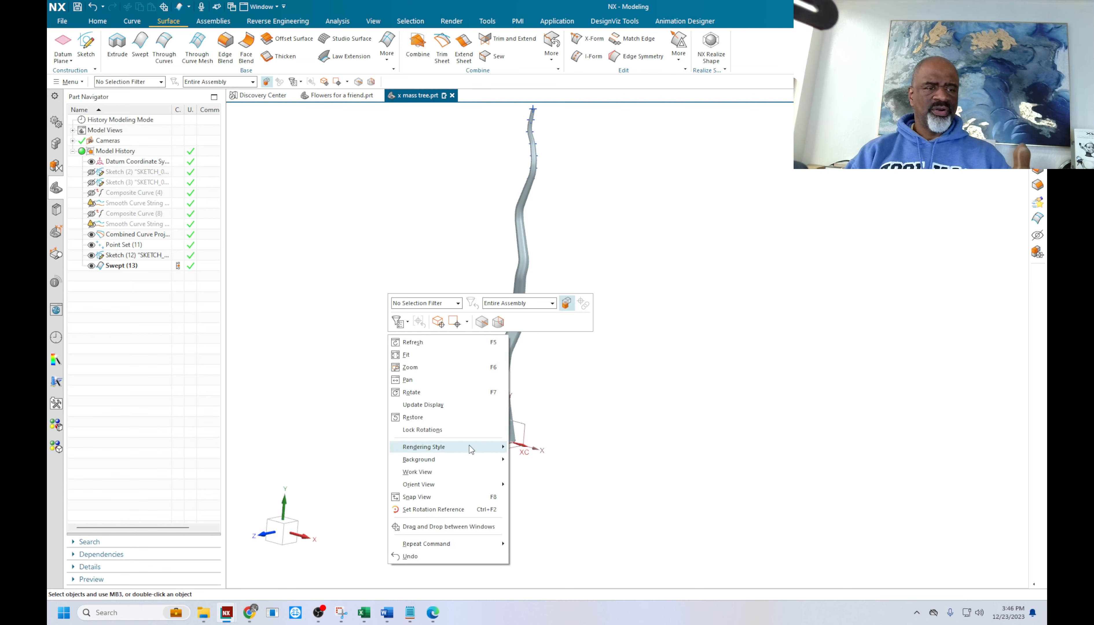
mouse_move(471, 449)
click(541, 514)
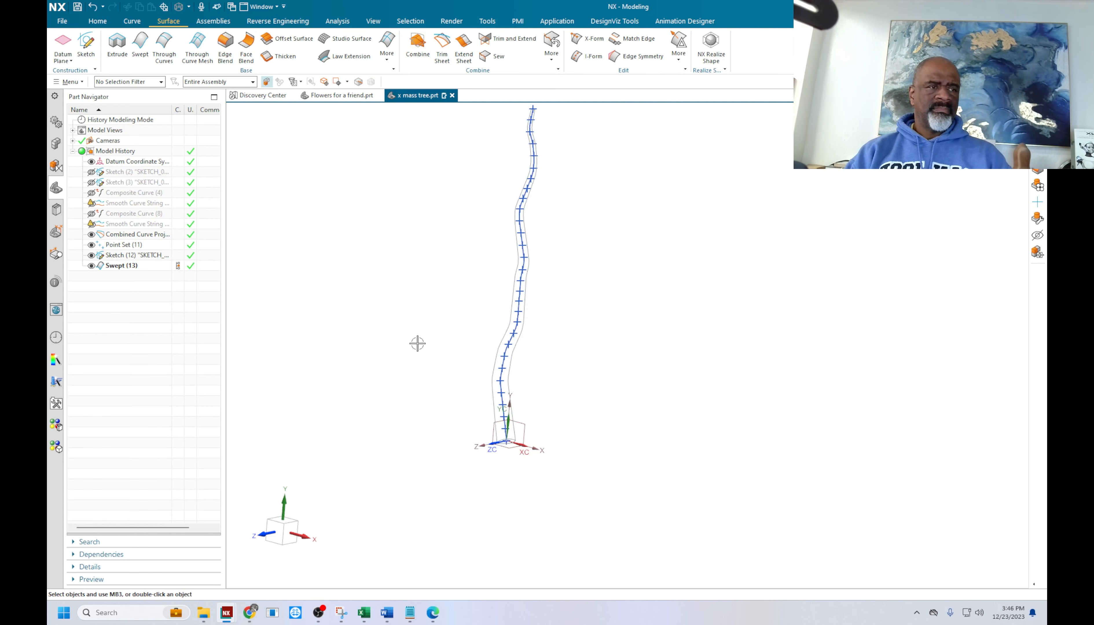
mouse_move(418, 342)
middle_down()
mouse_move(393, 327)
mouse_move(407, 342)
middle_up()
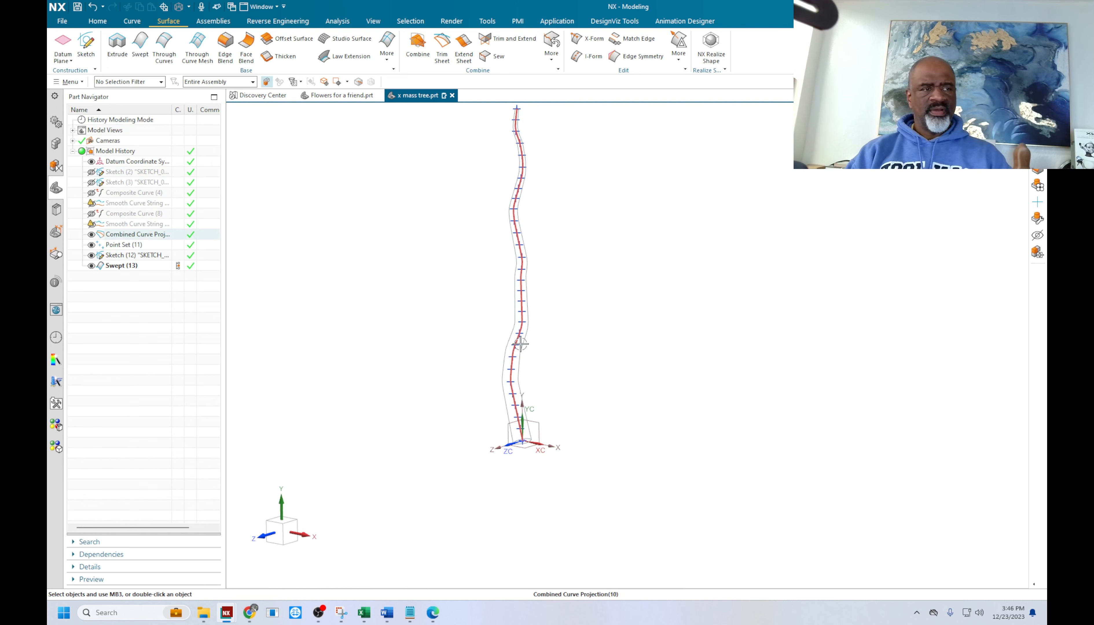
scroll(516, 346, down, 3)
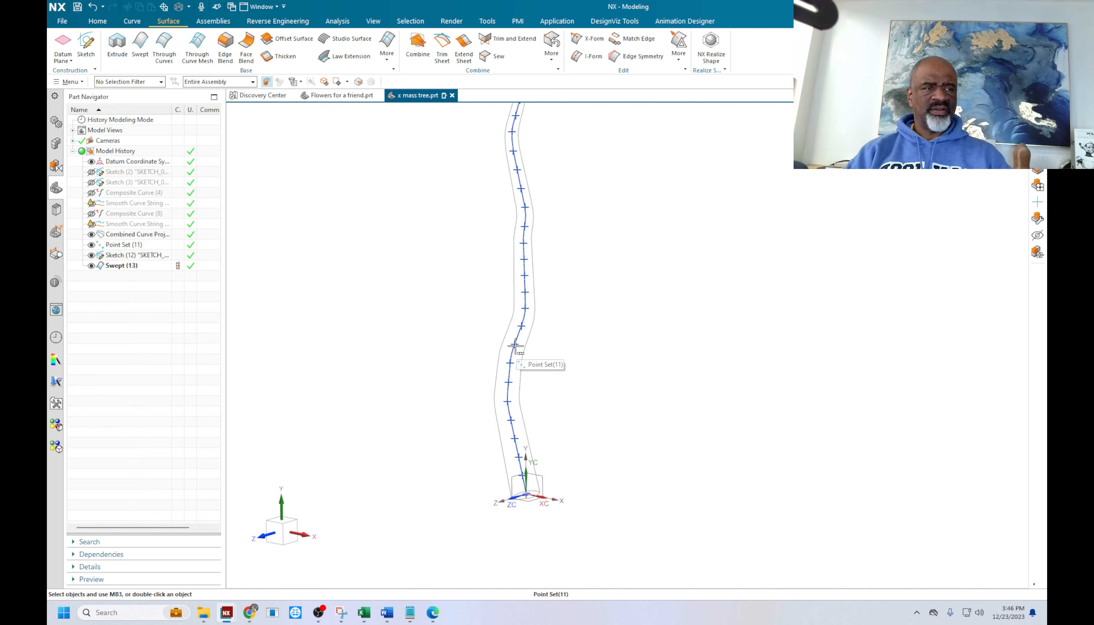
middle_drag(517, 346, 526, 350)
click(63, 41)
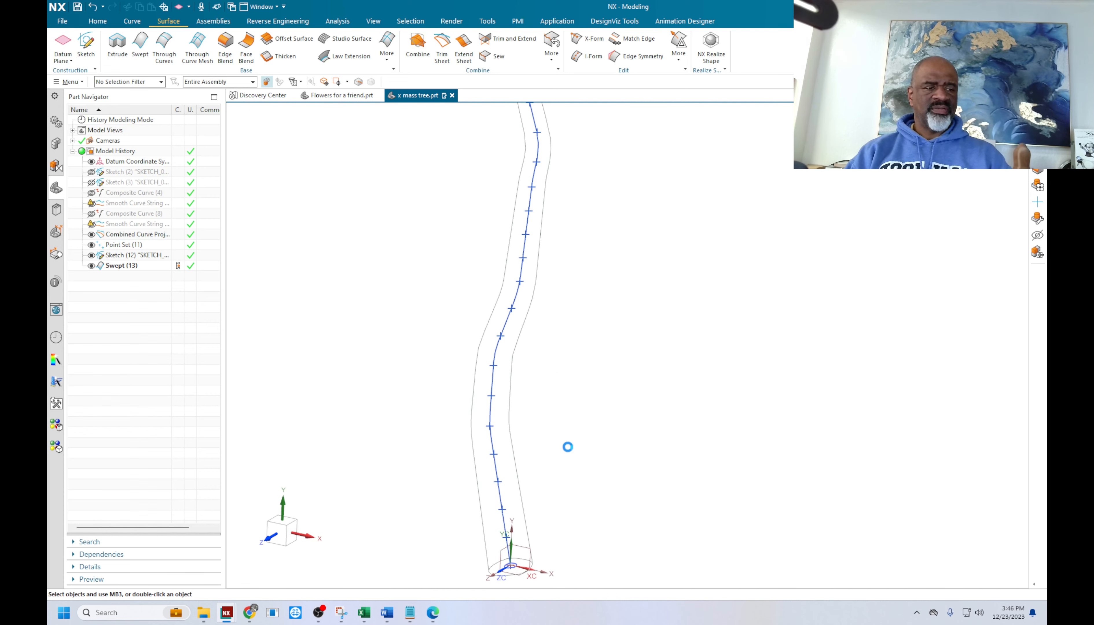
middle_drag(596, 444, 588, 468)
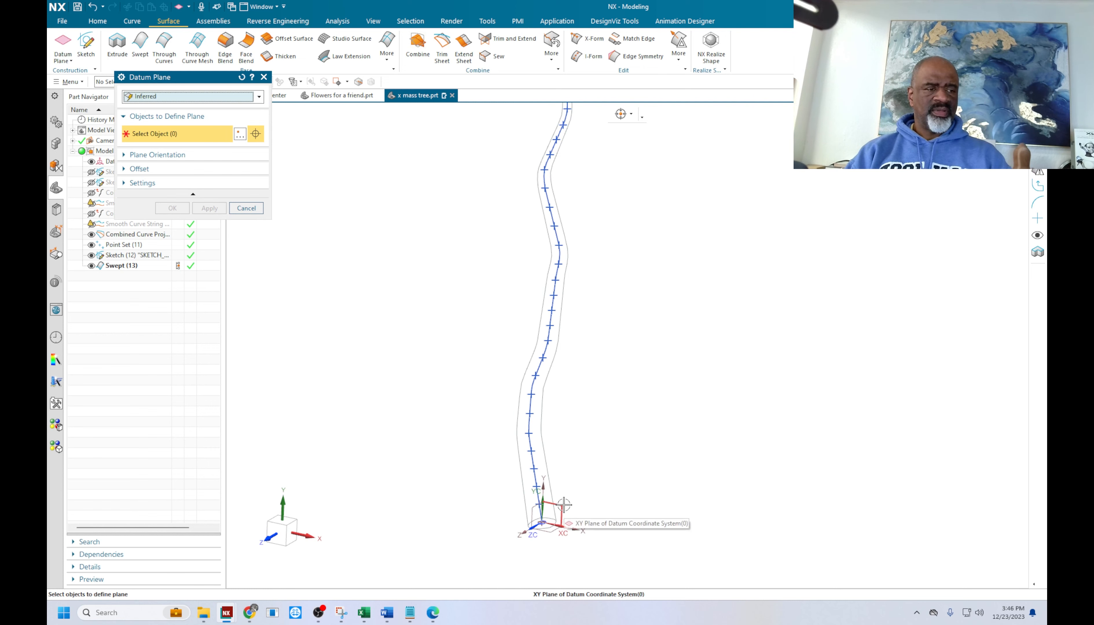
click(559, 517)
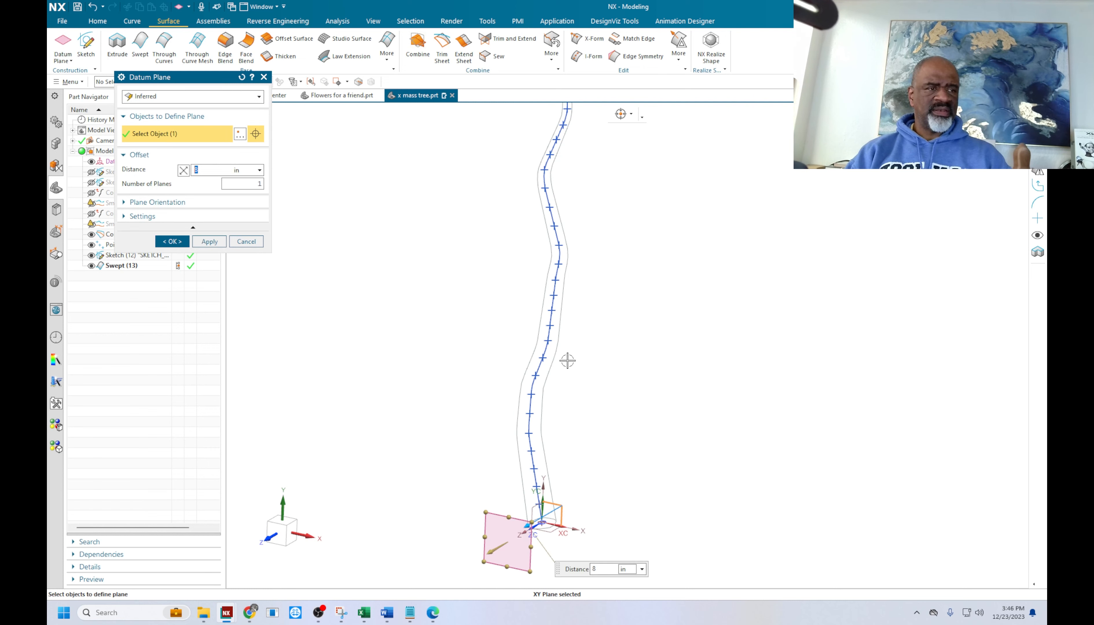
click(542, 357)
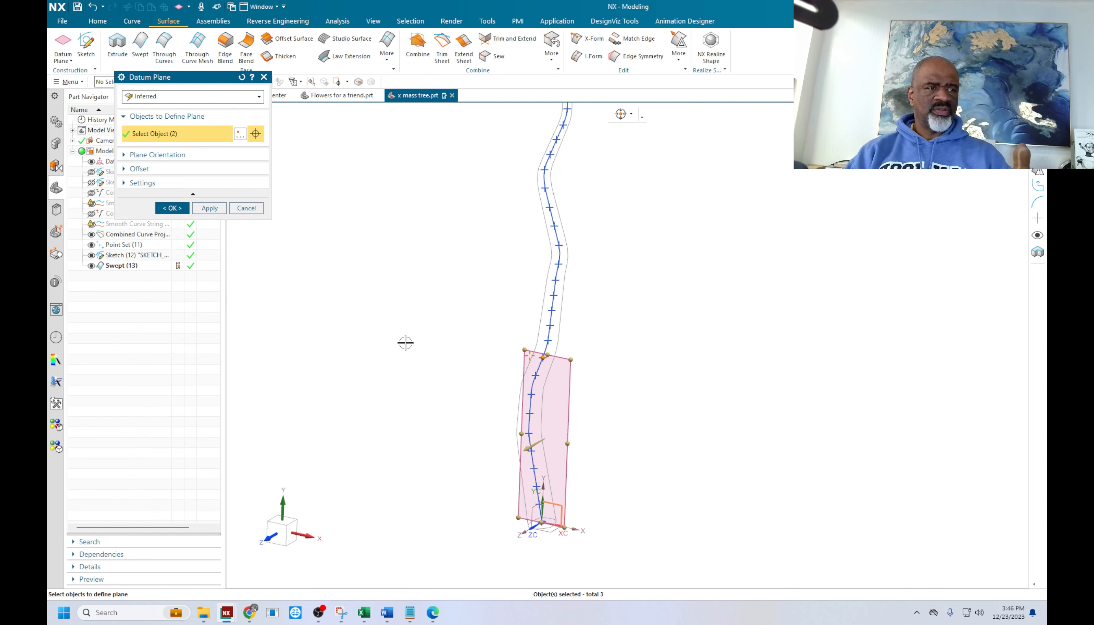
drag(548, 355, 550, 292)
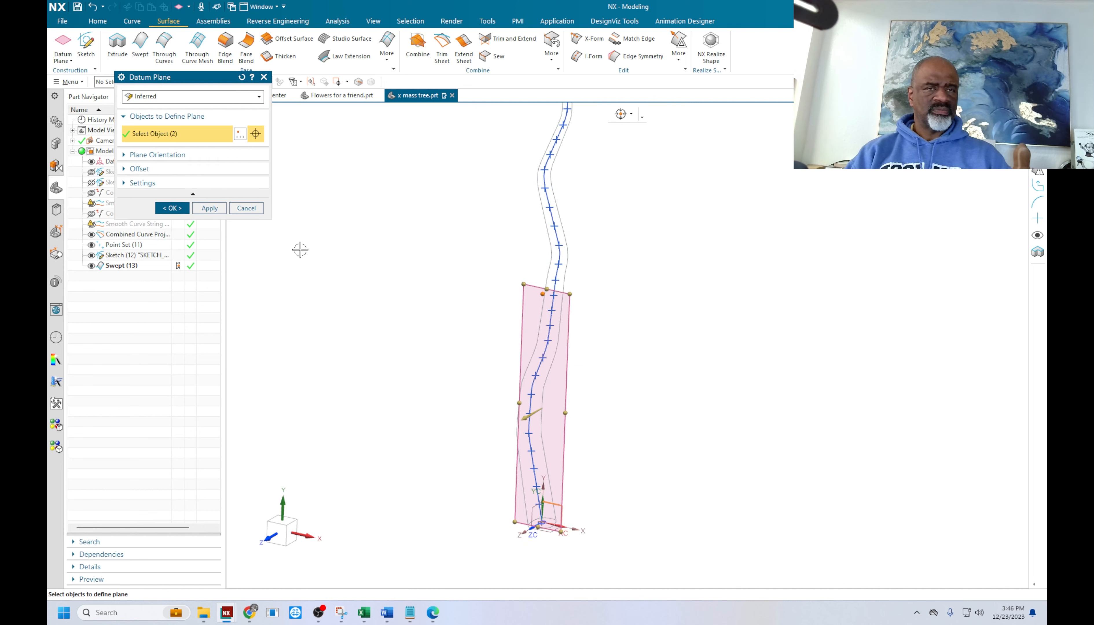
middle_drag(683, 404, 700, 386)
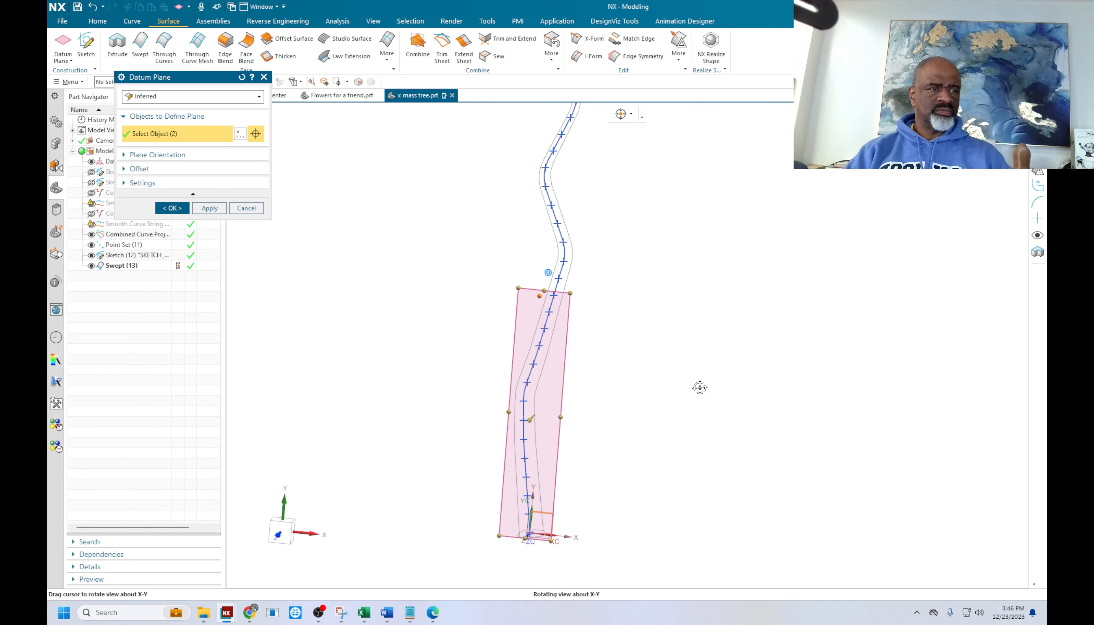
click(245, 208)
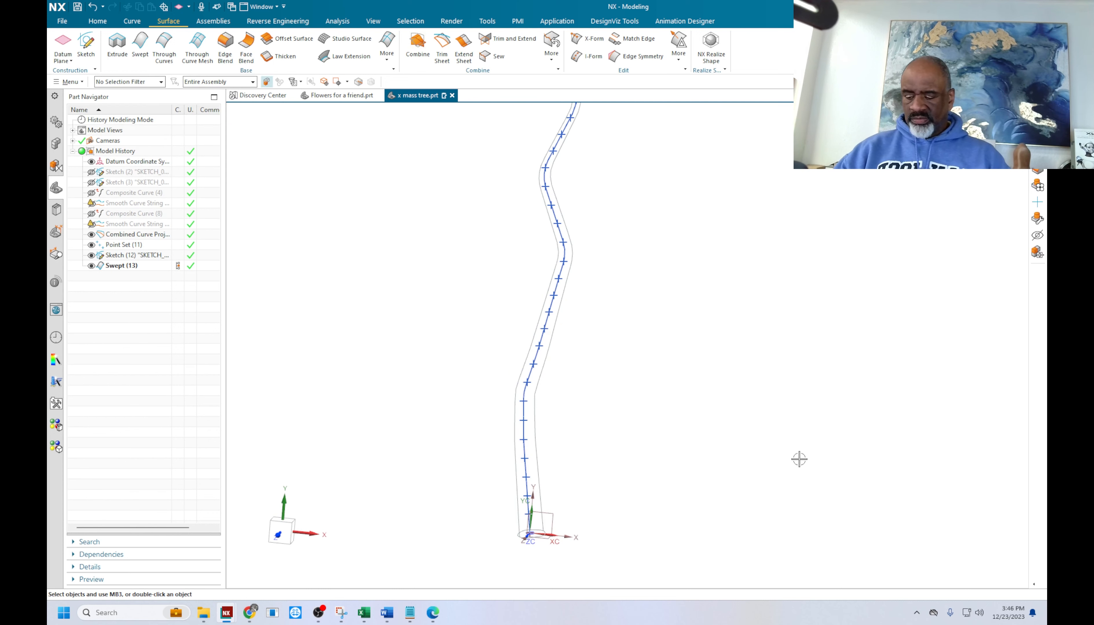
Hide the seven lowest points of the trunk's point set, using a type filter limited to Point
key(ctrl+b)
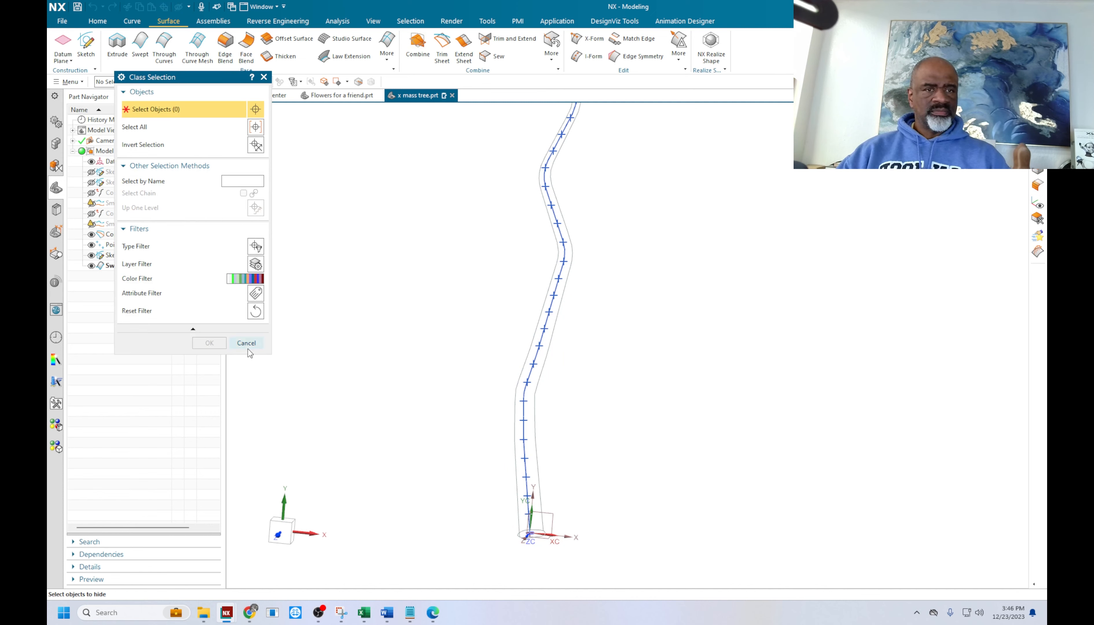
click(255, 246)
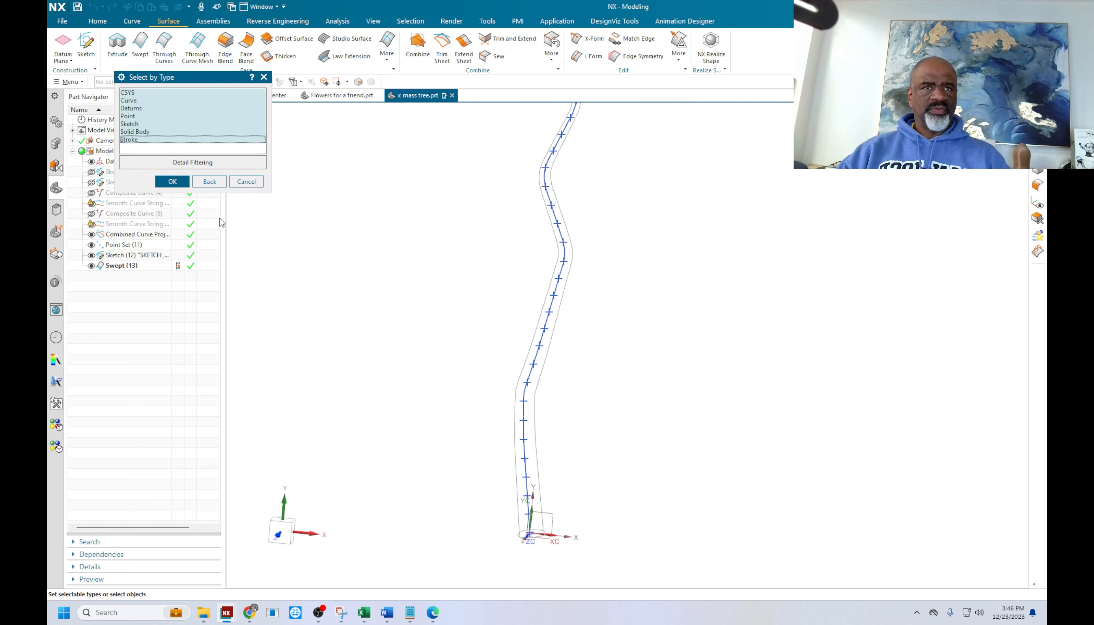
click(131, 119)
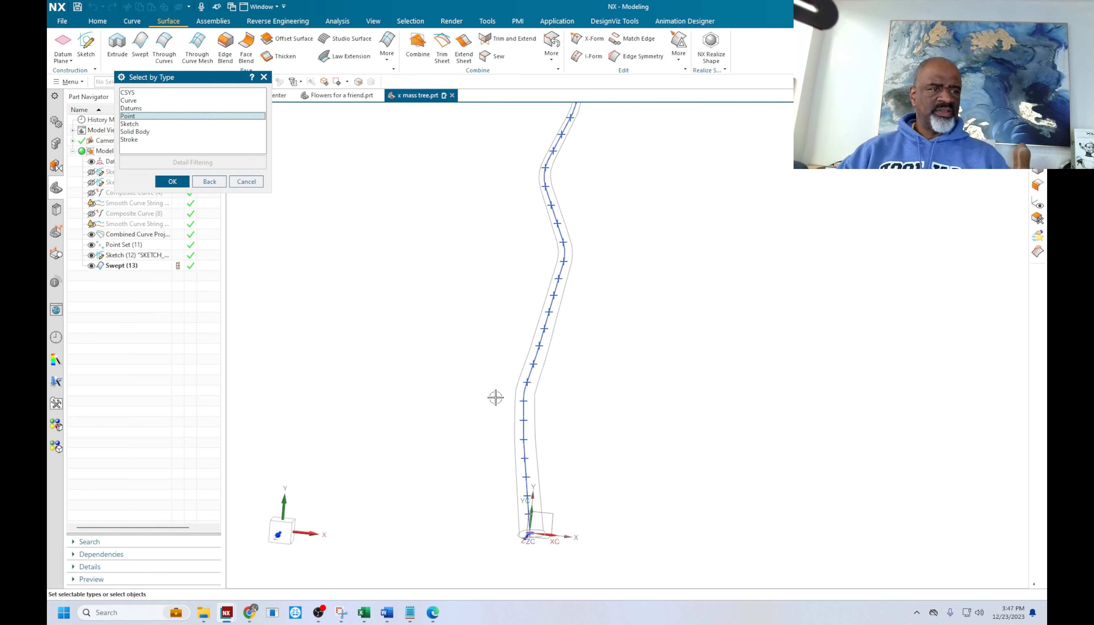
drag(500, 409, 611, 573)
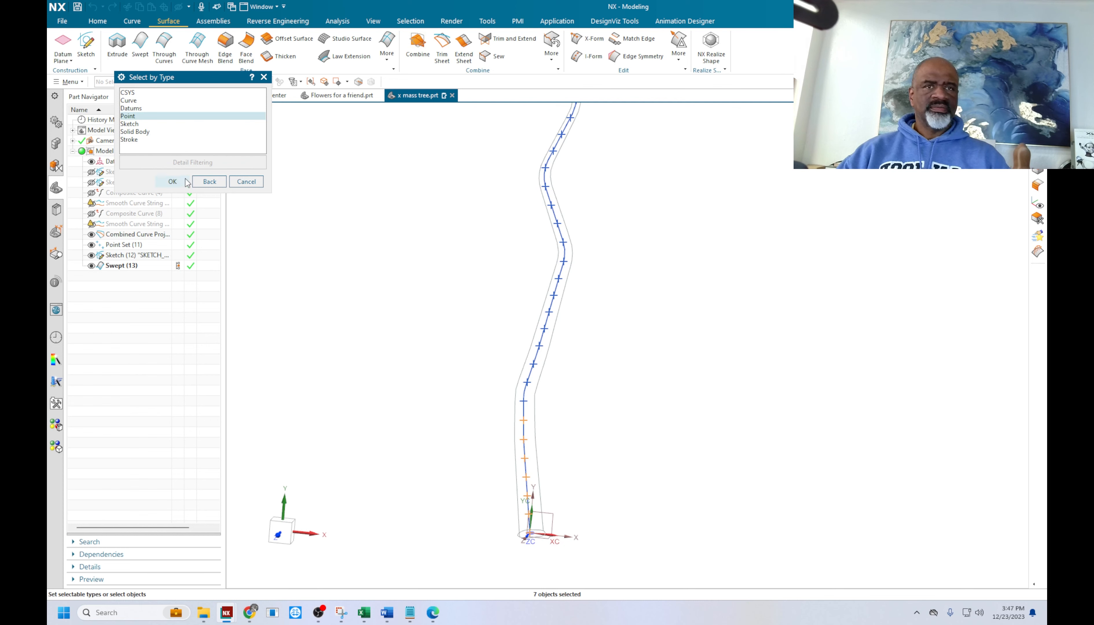
click(165, 185)
click(220, 344)
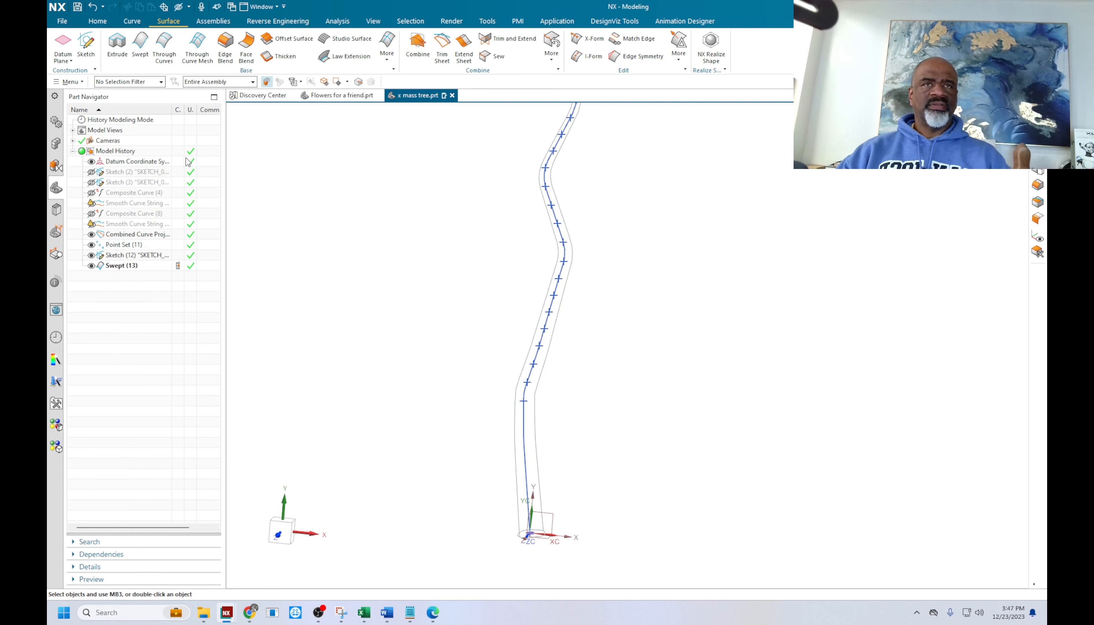
Create an inferred datum plane from the lowest visible trunk point and the XY plane of the datum coordinate system
click(63, 43)
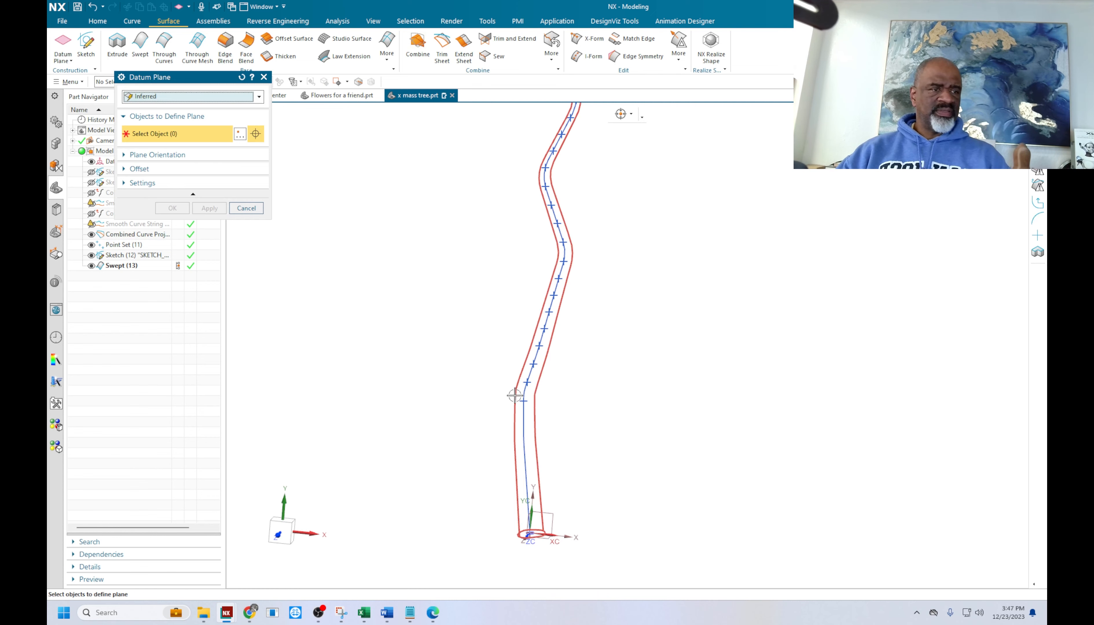
click(523, 400)
click(552, 520)
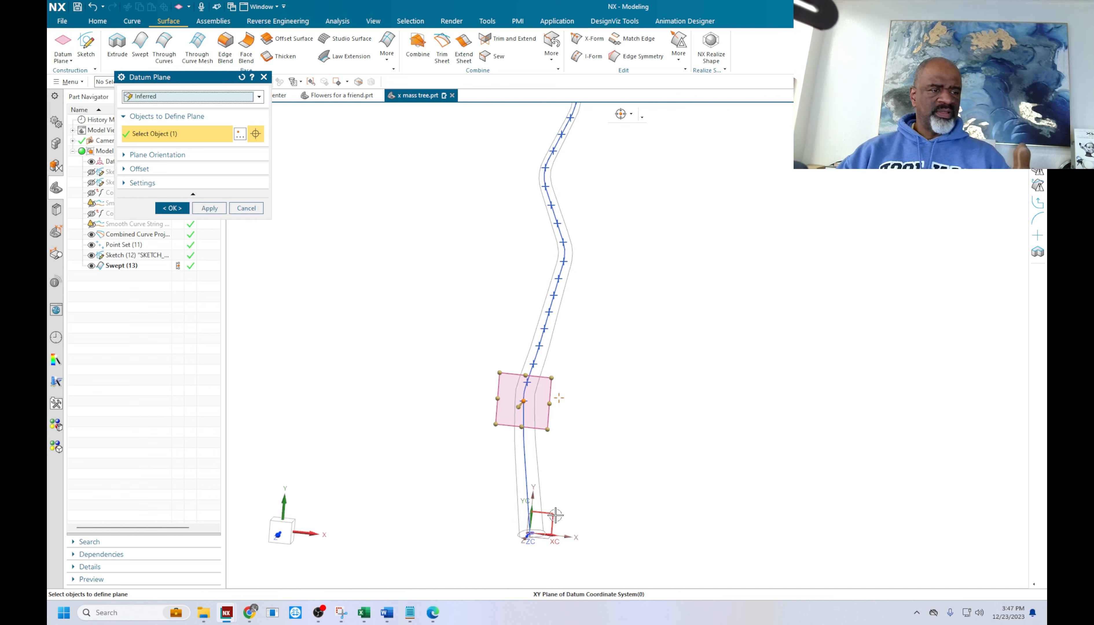
click(172, 208)
Start an On Plane sketch on the new datum plane at the trunk's lower section
click(86, 43)
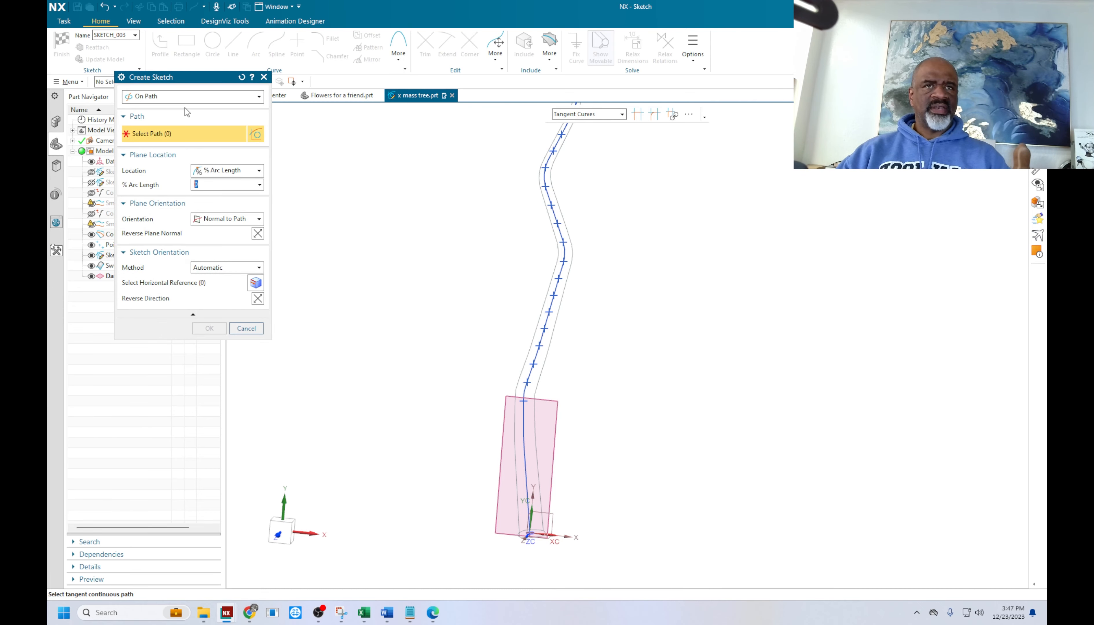
click(191, 96)
click(146, 108)
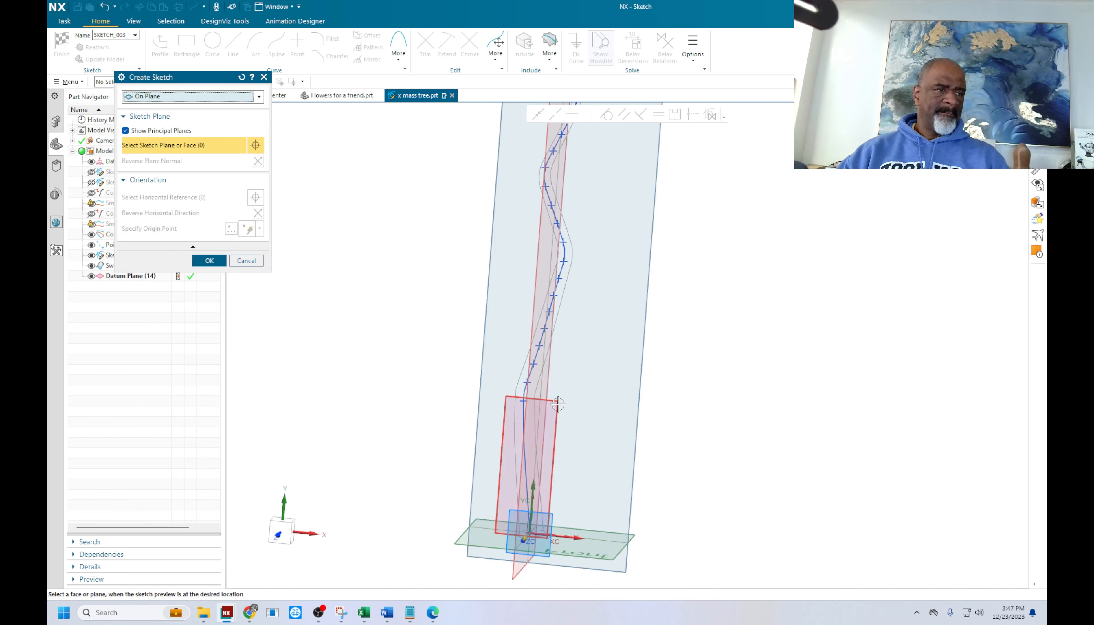
click(557, 404)
click(209, 261)
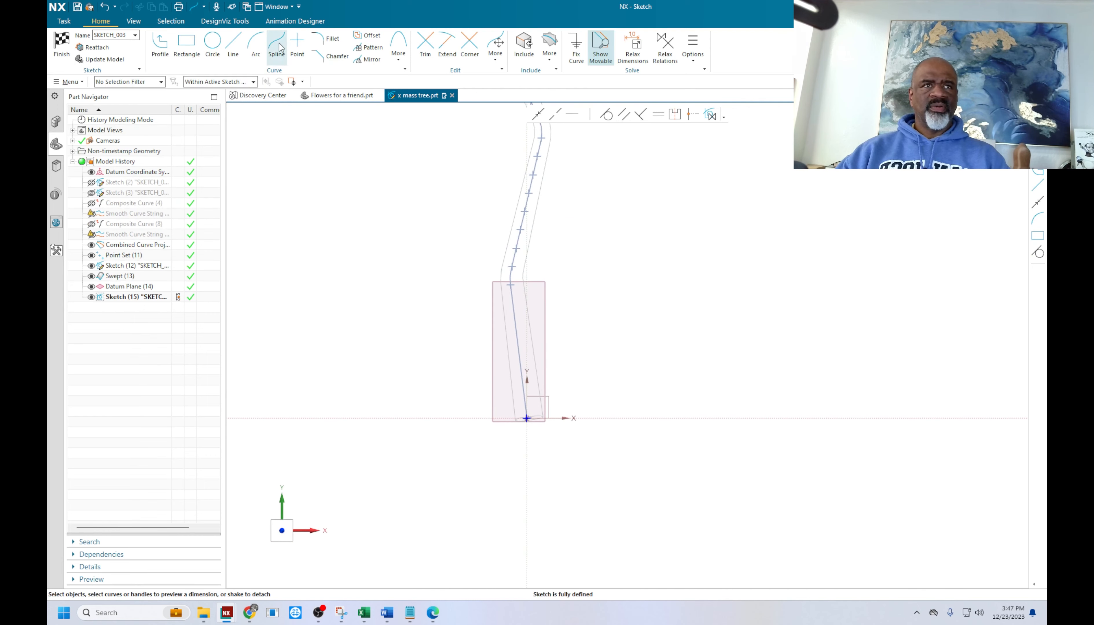
Include the lowest visible trunk point in the sketch as reference geometry
click(277, 46)
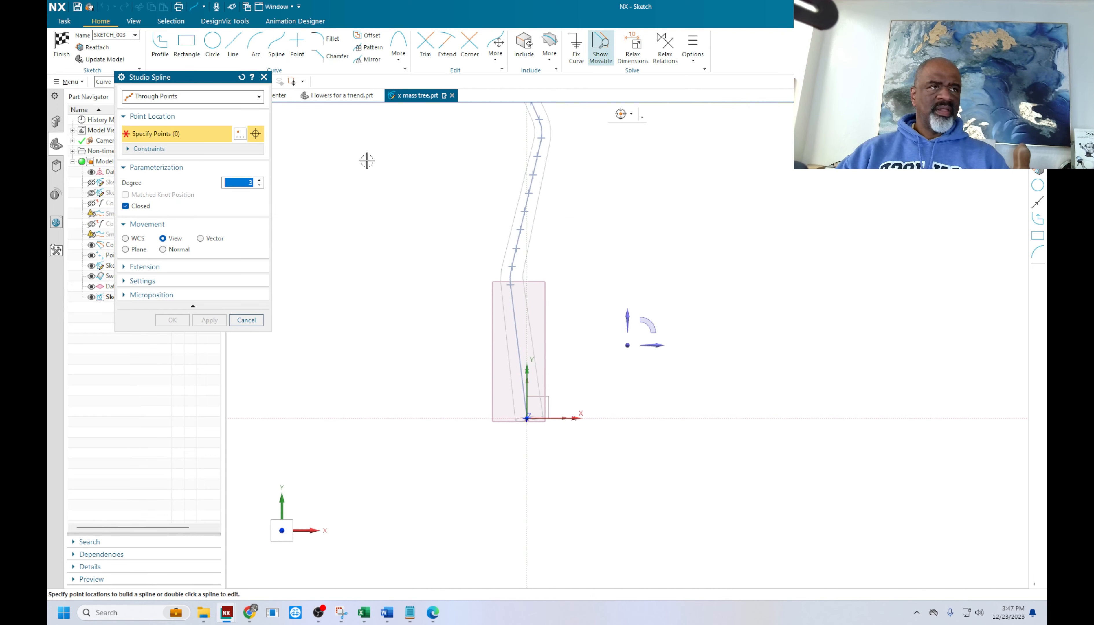
click(524, 46)
scroll(496, 282, up, 3)
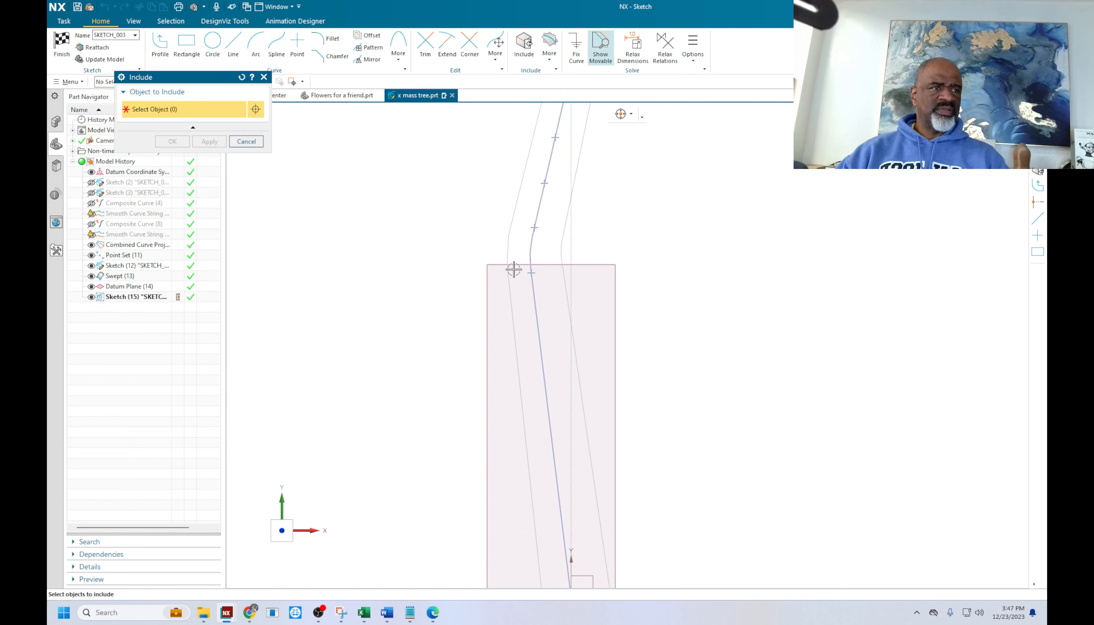
click(530, 272)
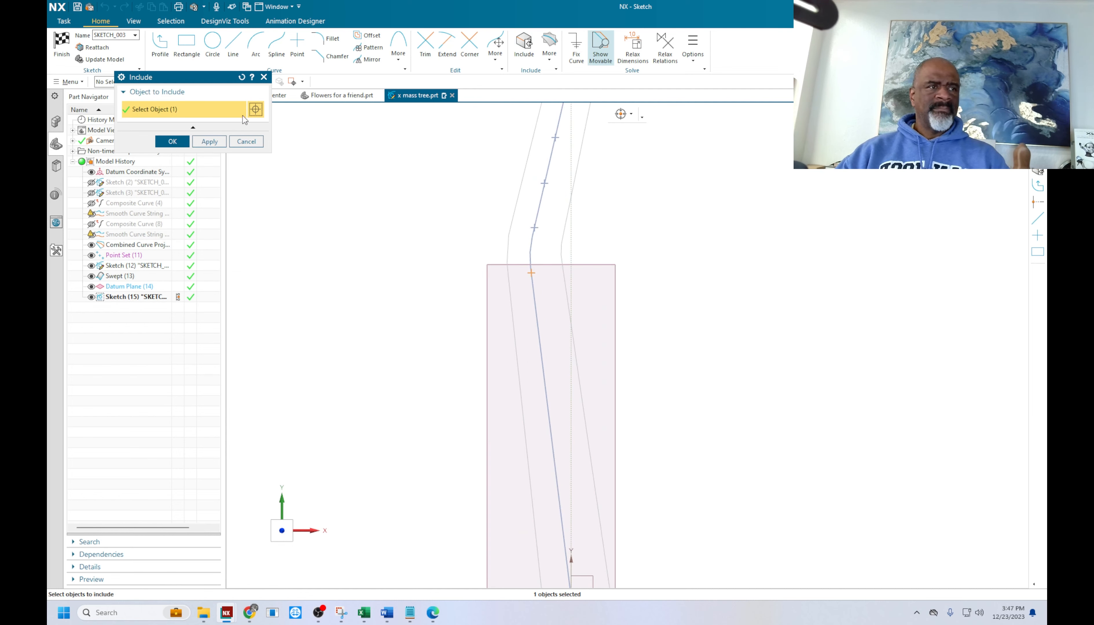
click(183, 146)
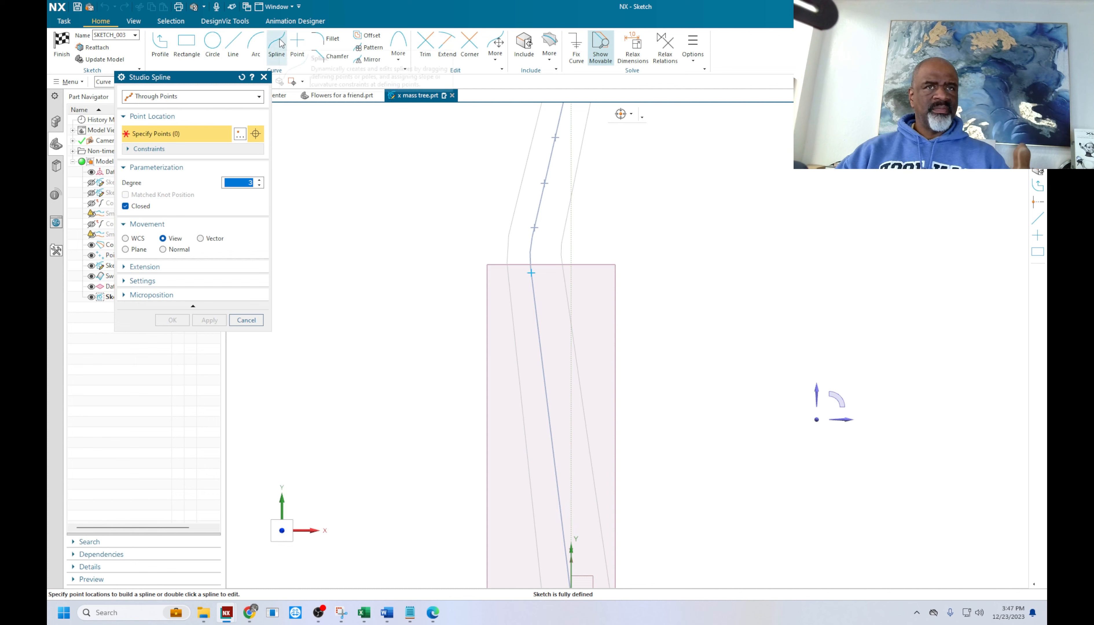
Sketch an open, degree 3 through-points studio spline from the included trunk point outward in +X, using three points
click(530, 272)
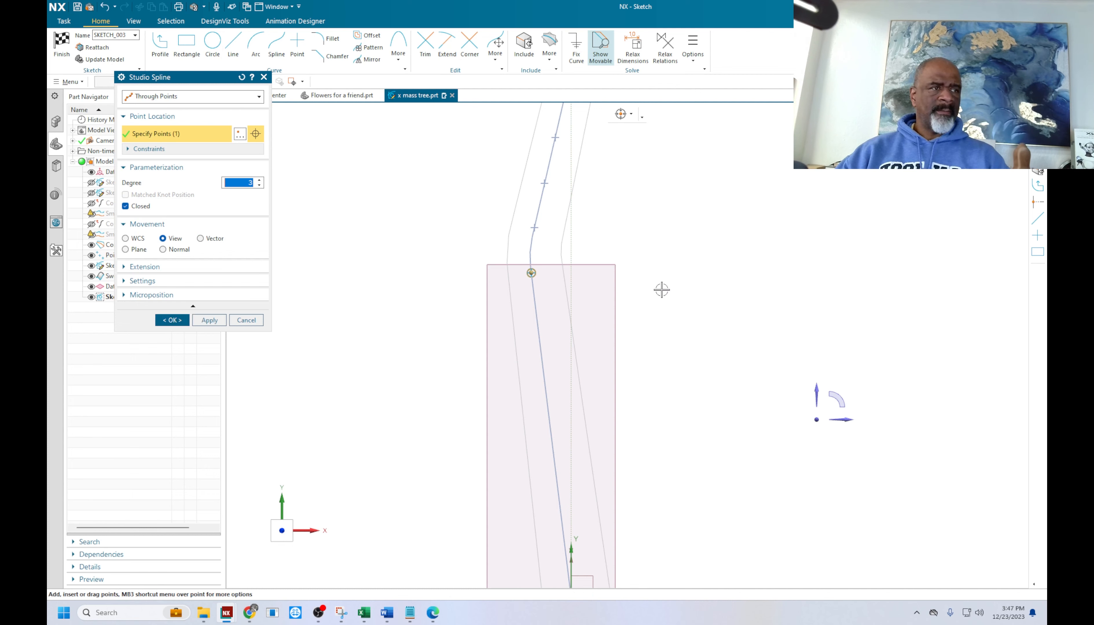
click(704, 284)
scroll(607, 234, down, 3)
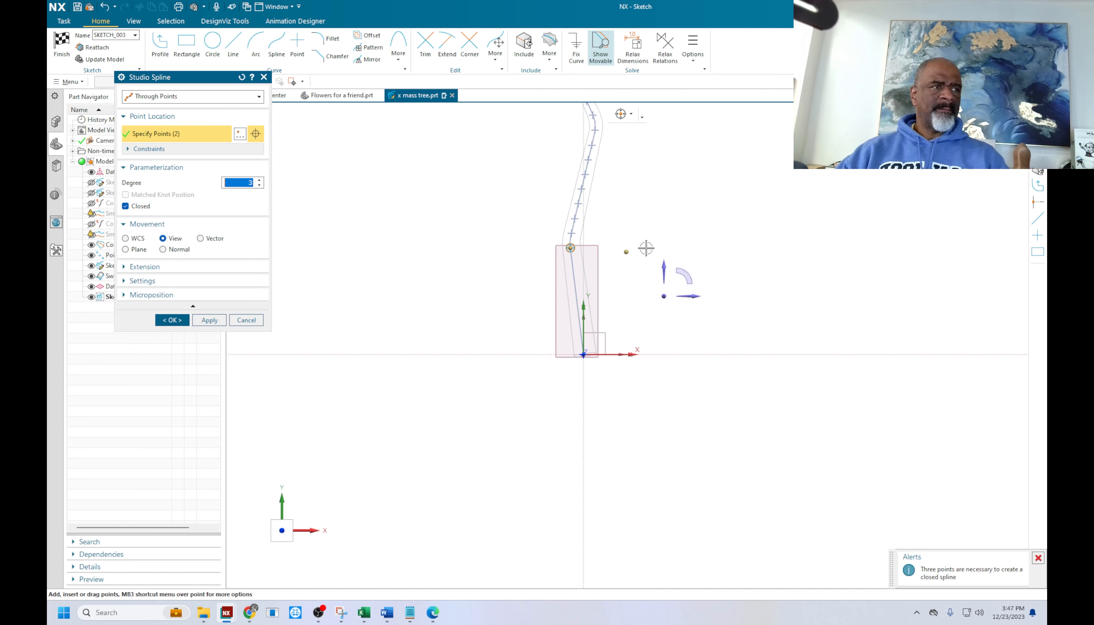
shift+middle_drag(646, 247, 545, 336)
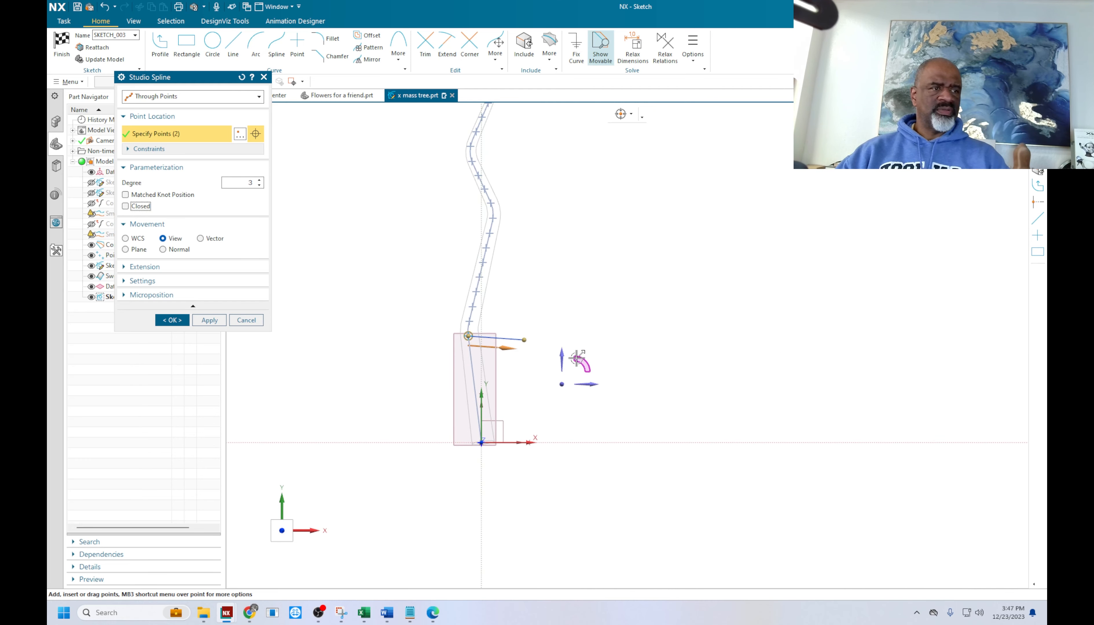
click(590, 354)
drag(524, 340, 521, 340)
scroll(613, 349, up, 3)
scroll(618, 320, down, 3)
scroll(593, 345, down, 1)
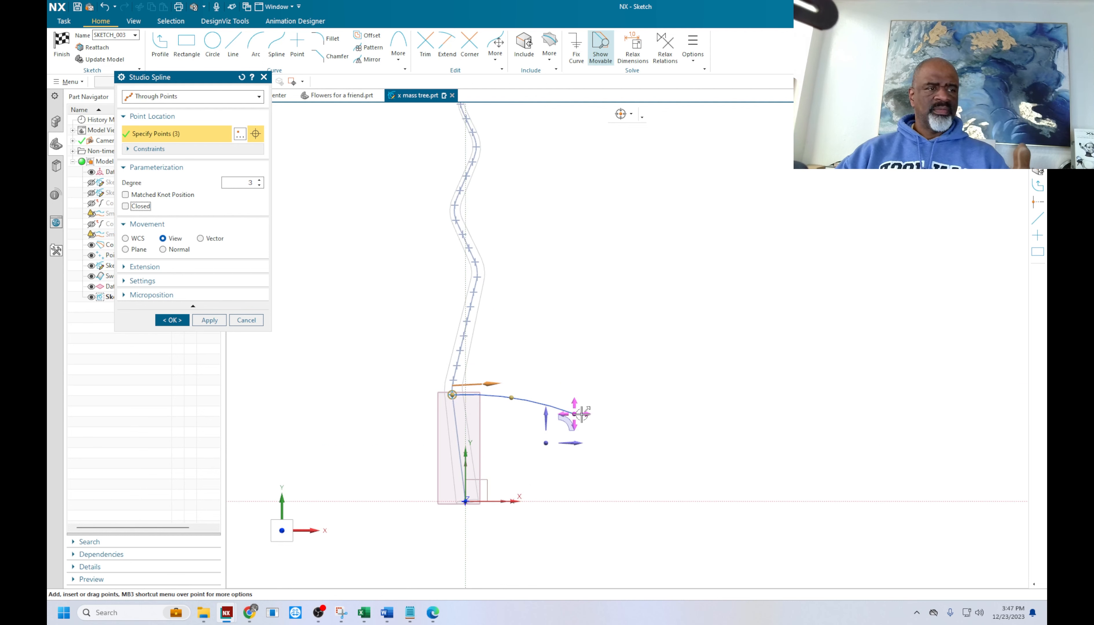
Adjust the spline's middle and end points into a drooping branch, accept storing it as By Poles, and finish the sketch
click(575, 413)
drag(576, 413, 577, 419)
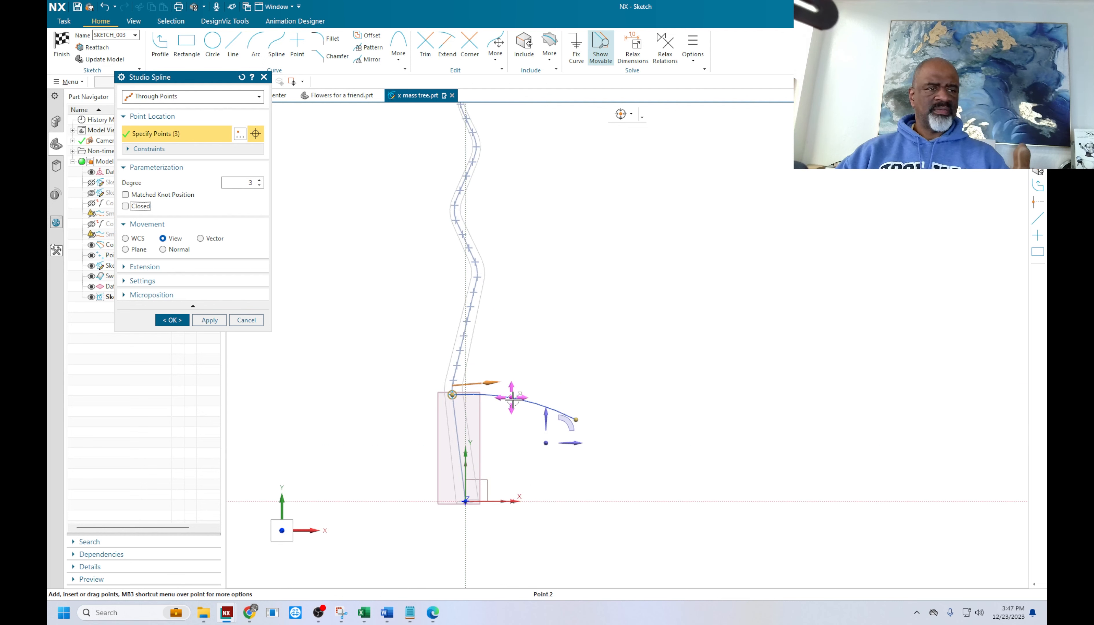
drag(515, 400, 515, 401)
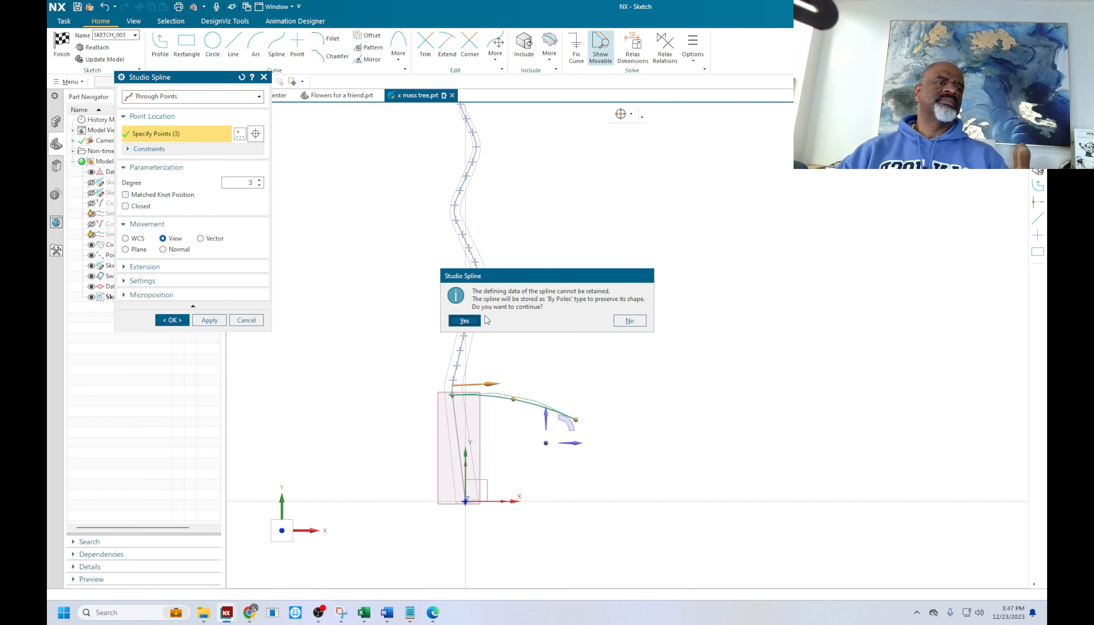
click(471, 320)
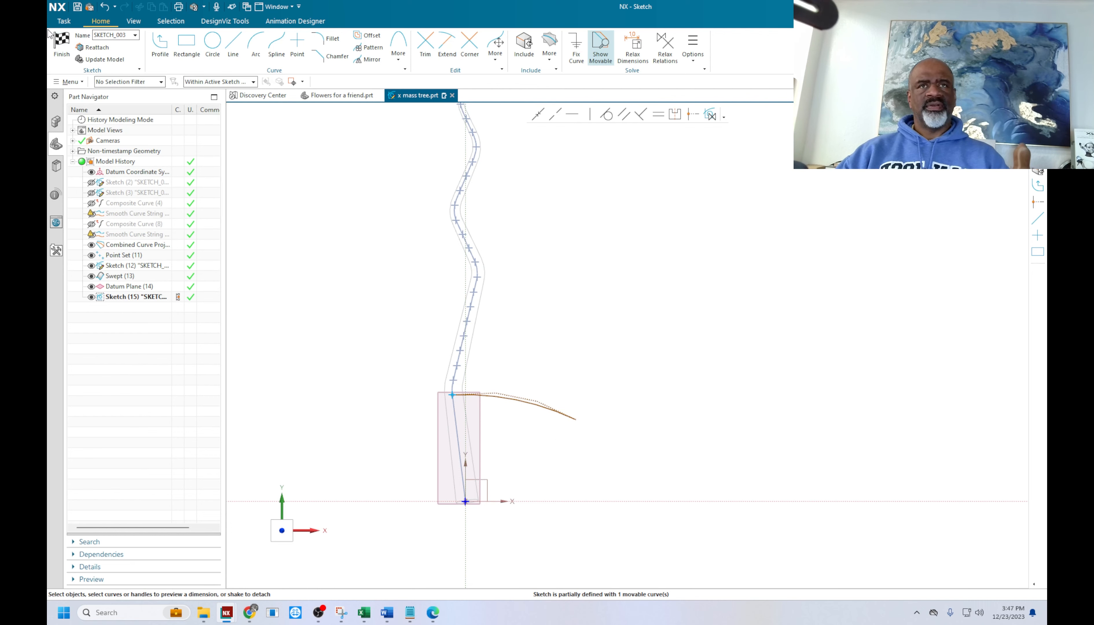
click(56, 40)
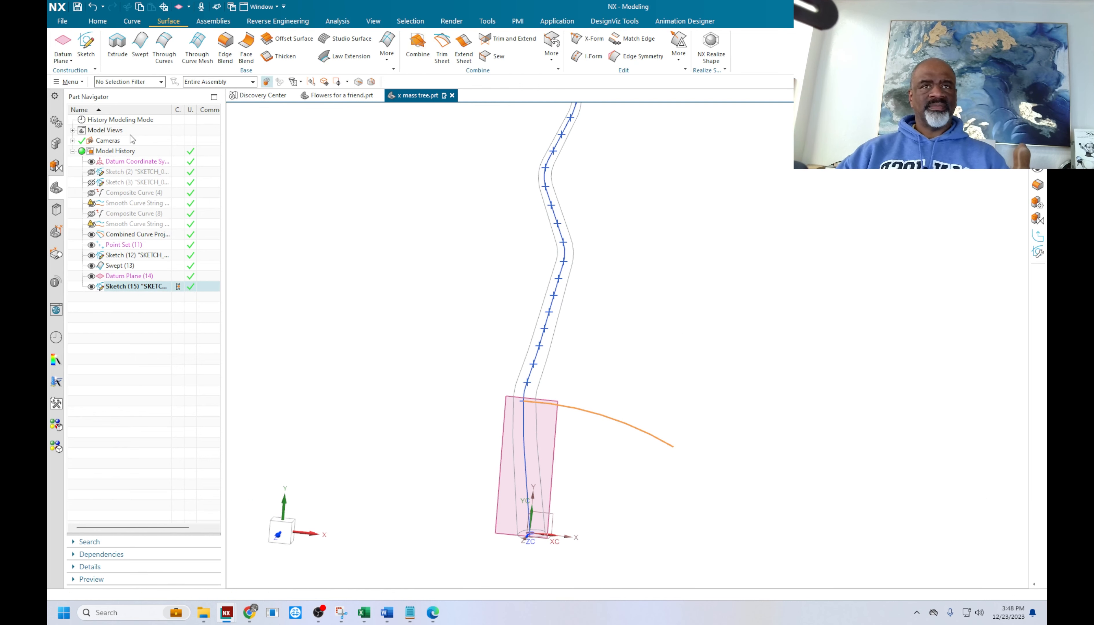
Create an inferred datum axis through the branch spline's start point along the coordinate system's Y axis
click(63, 60)
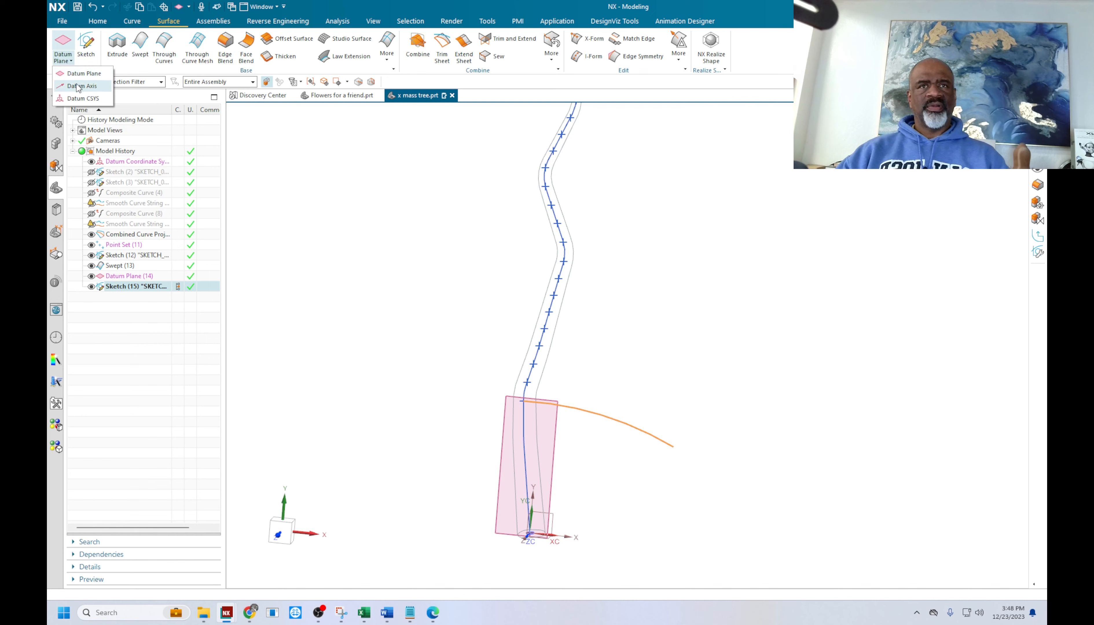
click(78, 86)
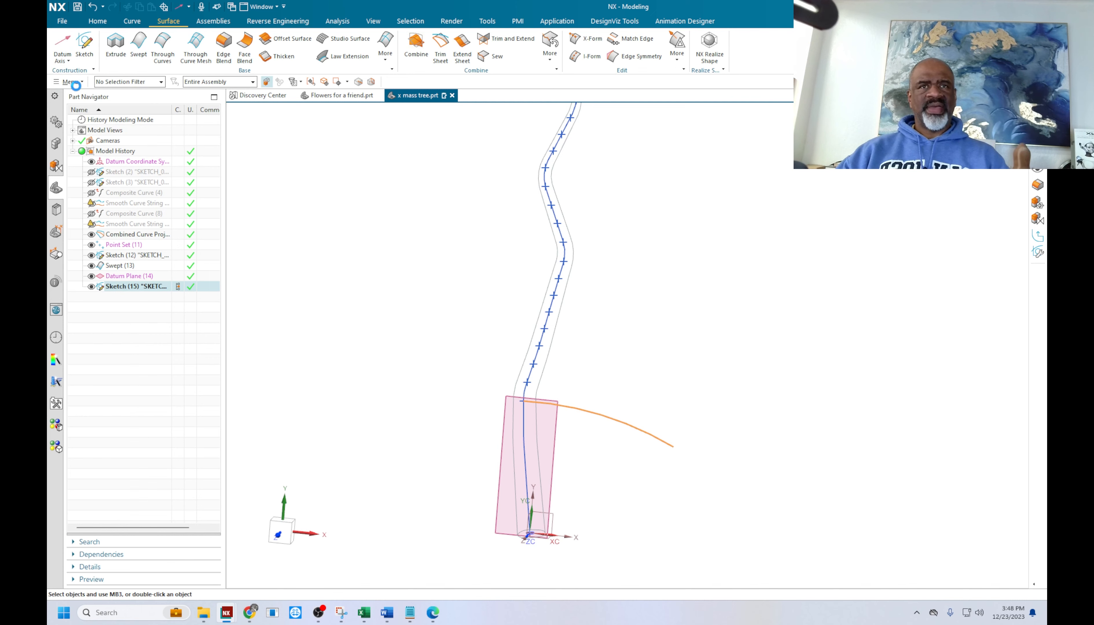
click(525, 399)
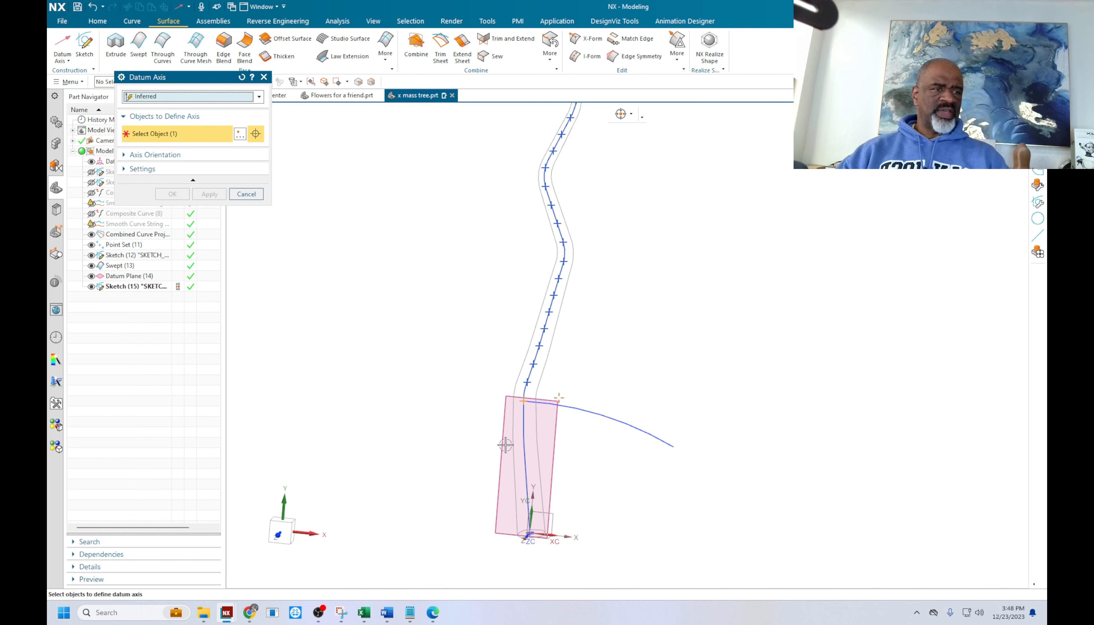
click(534, 495)
click(172, 194)
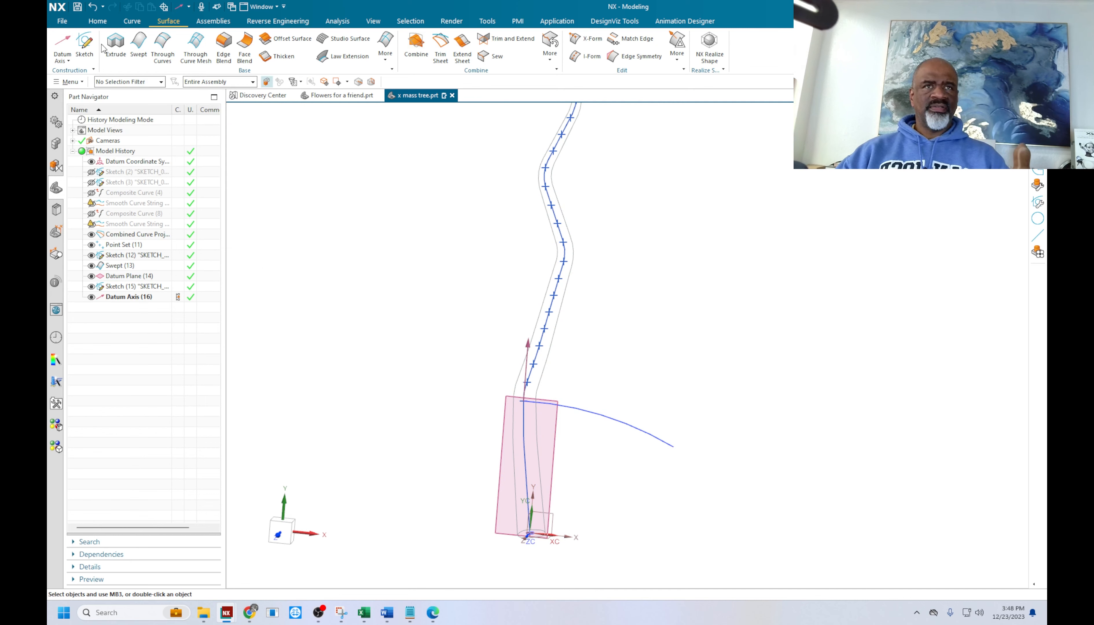
Start a 360° Revolve of the branch spline about the new vertical datum axis
click(96, 22)
click(140, 43)
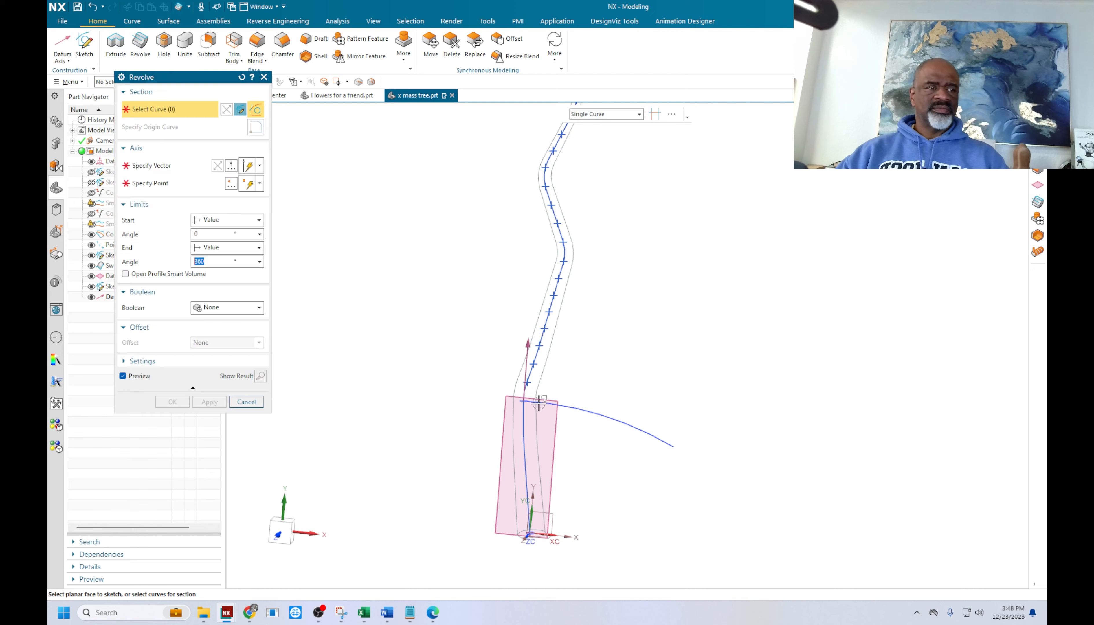
click(582, 409)
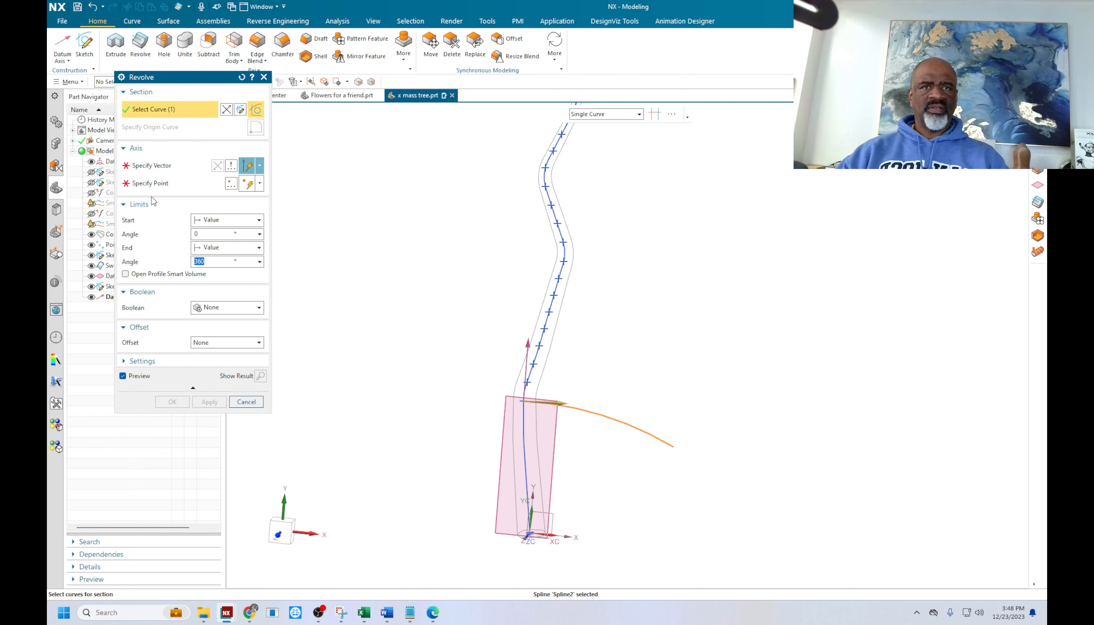
click(151, 167)
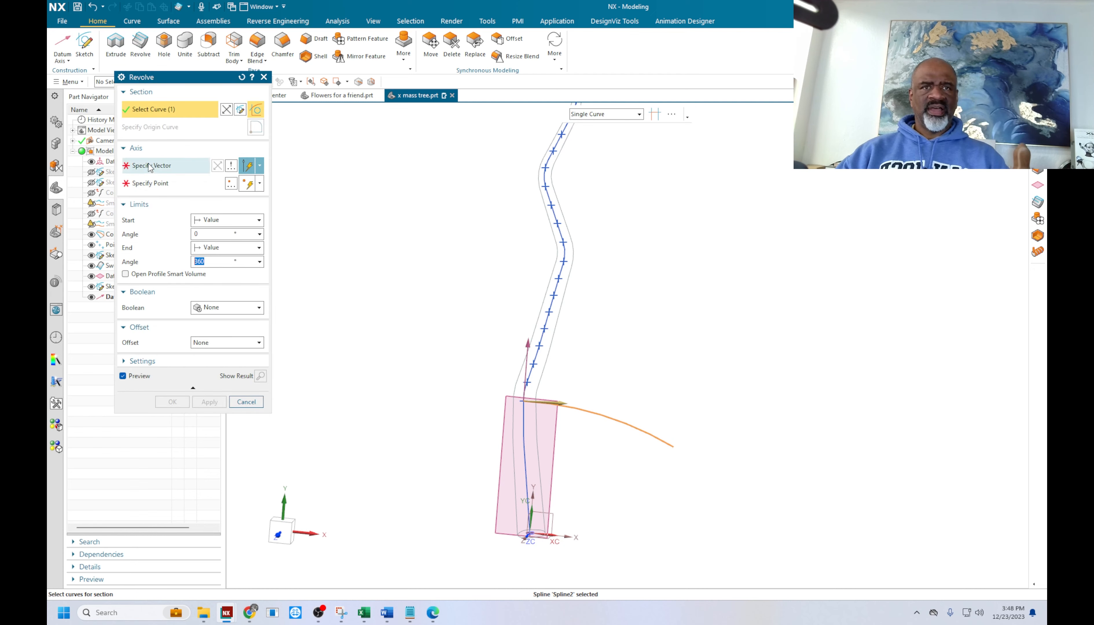
click(524, 345)
Create the revolve as a sheet body with Boolean and Offset set to None, and display the model shaded
click(224, 306)
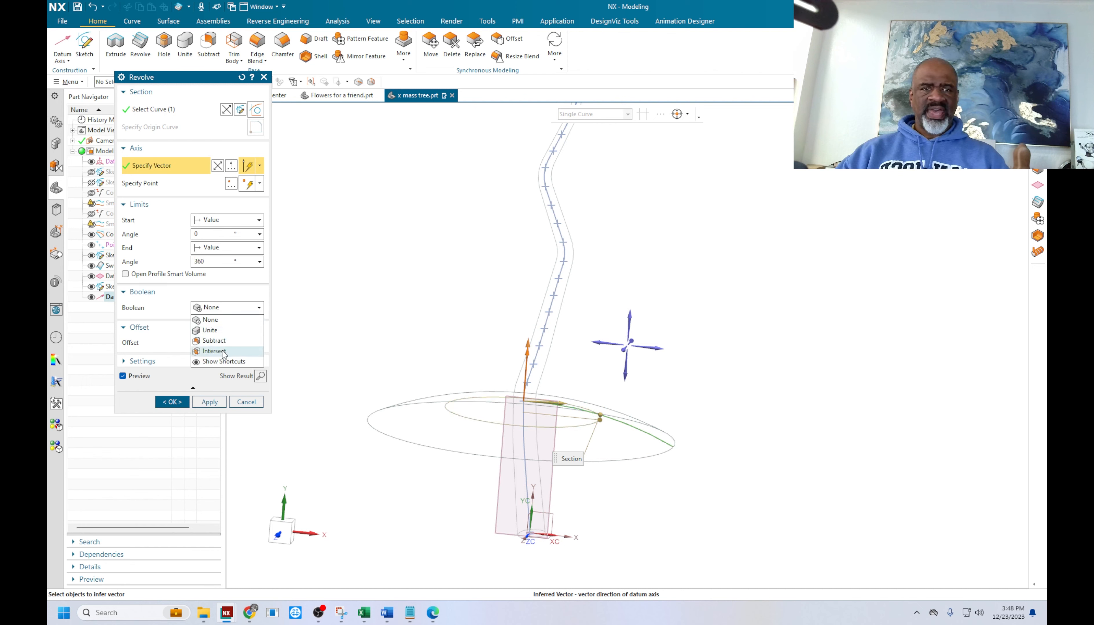
click(219, 320)
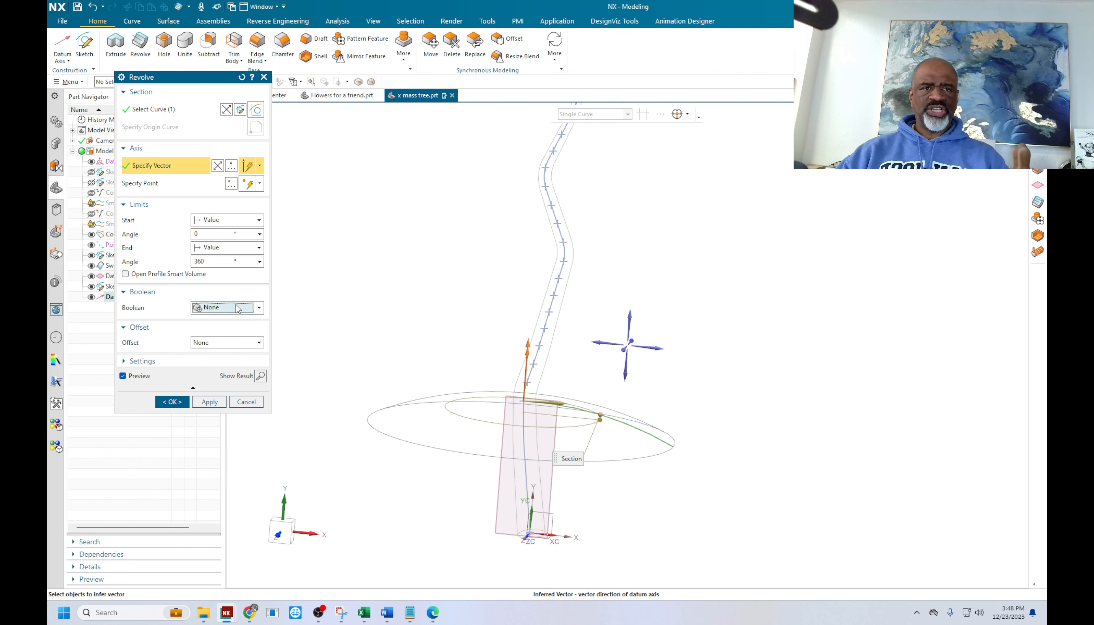
click(228, 344)
click(222, 354)
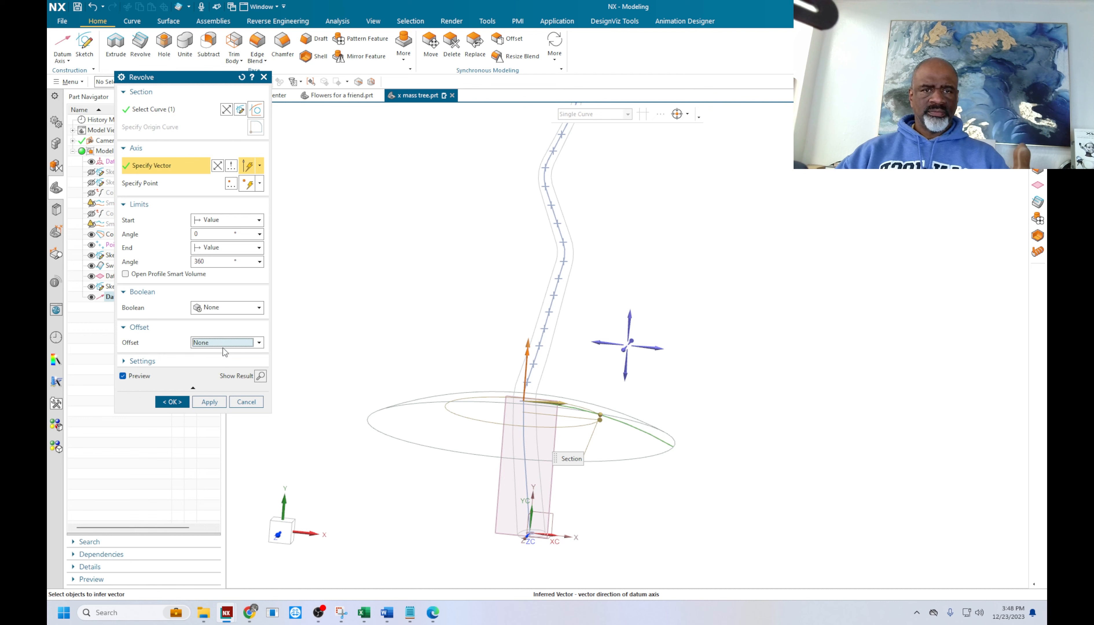
click(234, 362)
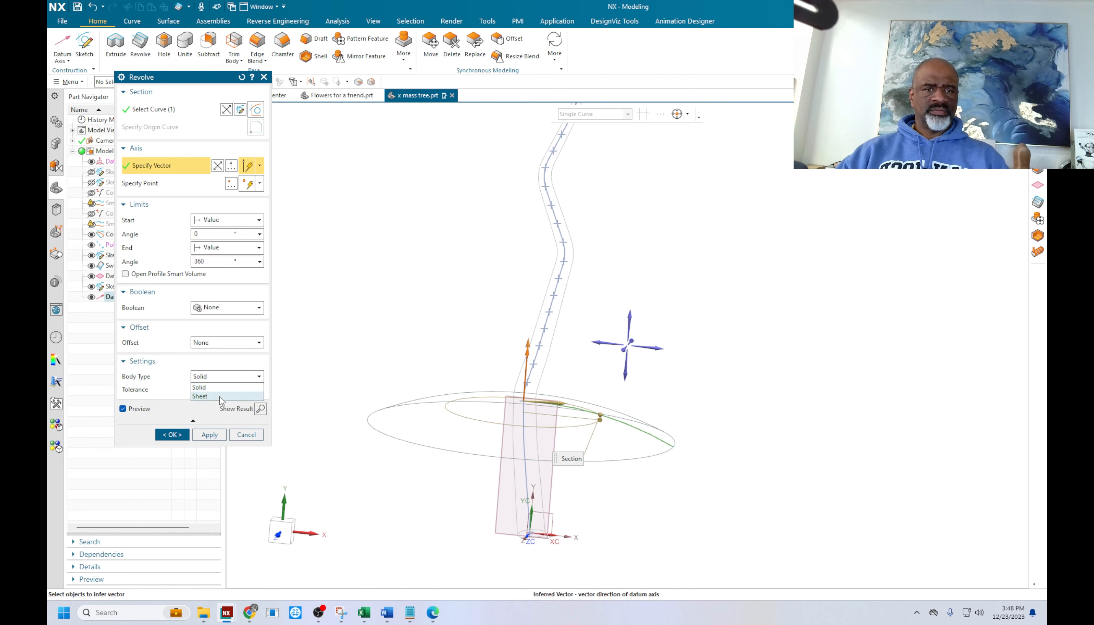
click(170, 435)
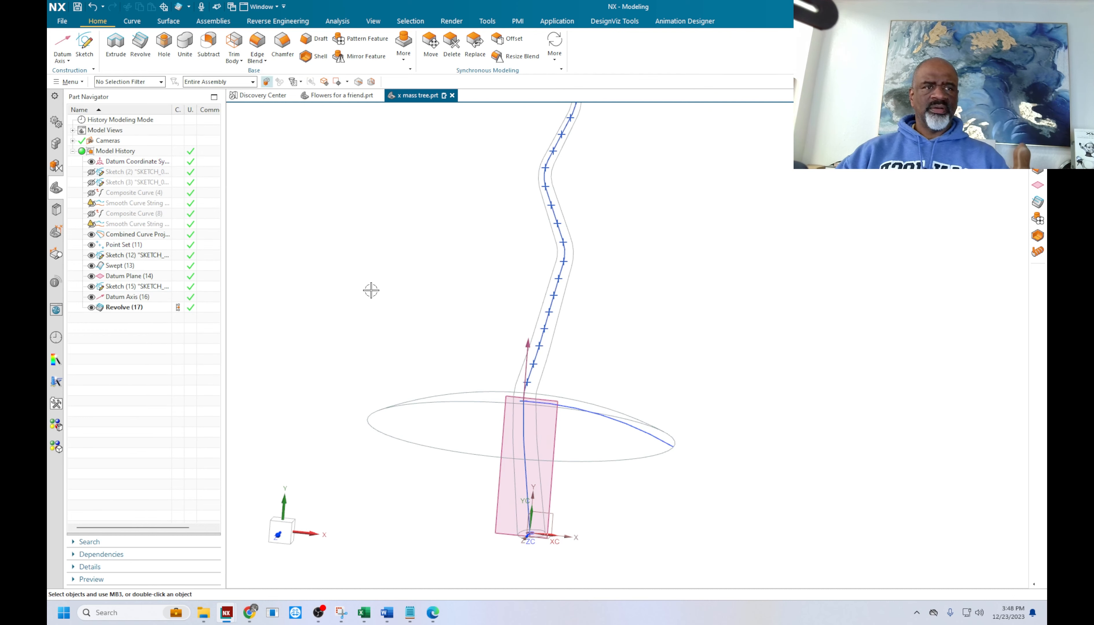
right_drag(369, 251, 367, 231)
mouse_move(771, 348)
middle_down()
mouse_move(723, 374)
mouse_move(721, 350)
mouse_move(707, 345)
mouse_move(739, 345)
mouse_move(668, 369)
mouse_move(702, 372)
mouse_move(676, 329)
mouse_move(677, 361)
middle_up()
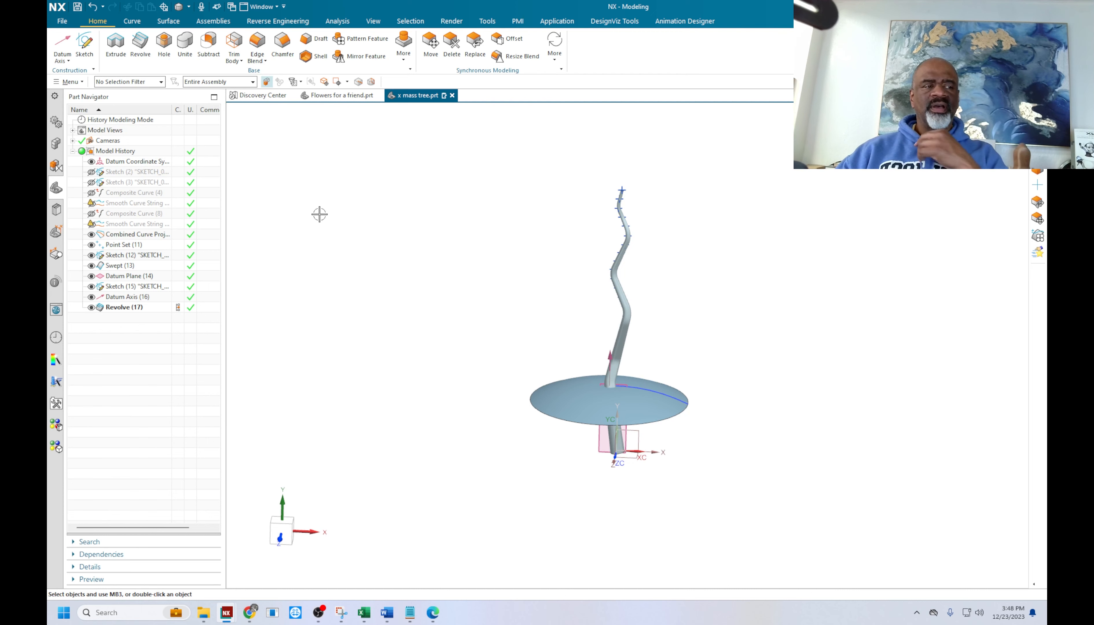
click(168, 21)
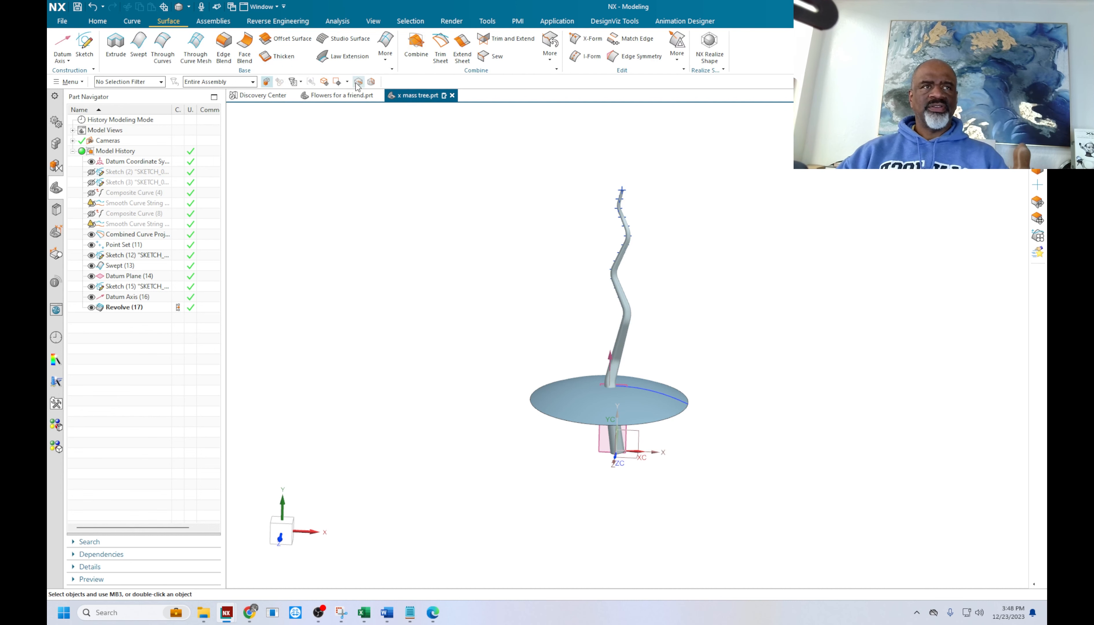
click(131, 22)
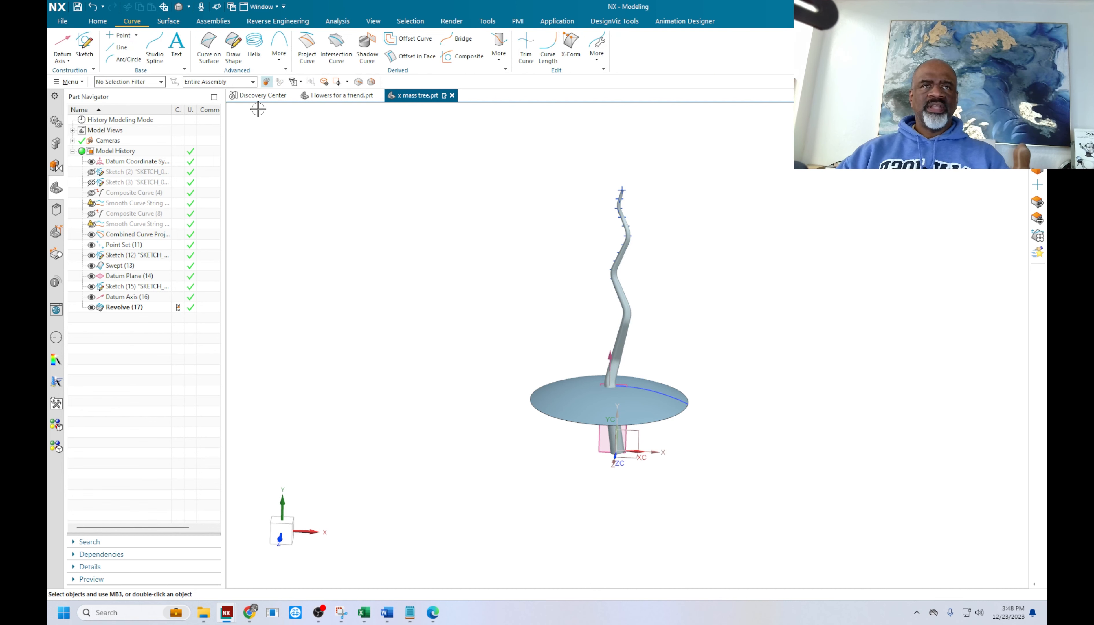
click(211, 61)
click(564, 410)
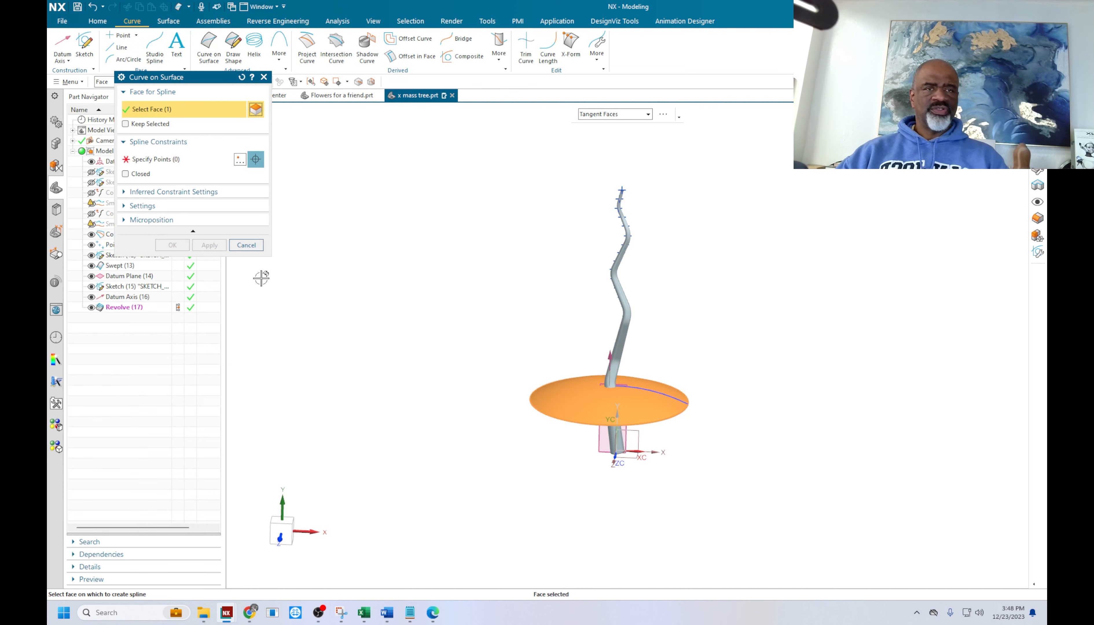
right_click(429, 253)
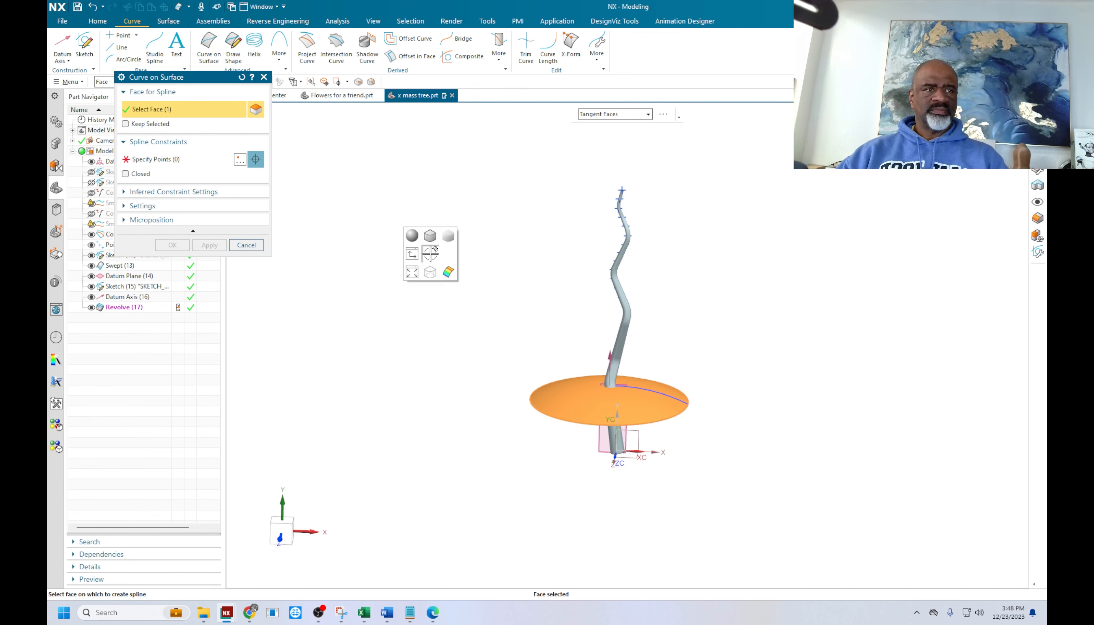
right_click(430, 252)
click(246, 245)
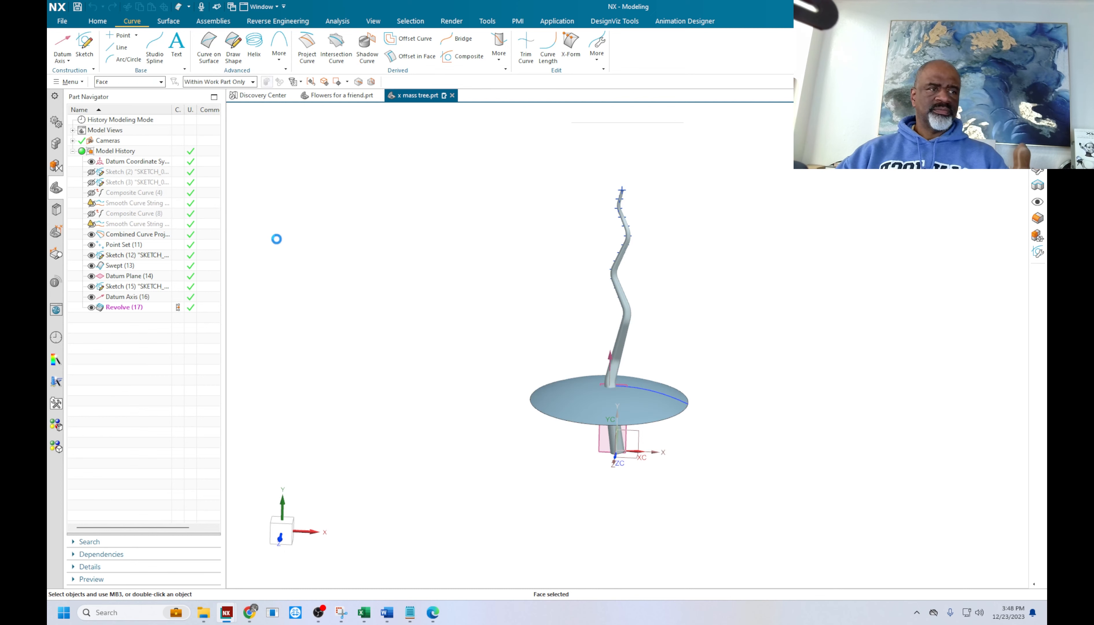
Hide the swept trunk body, leaving its centre curve and points shown above the revolved sheet
right_click(376, 204)
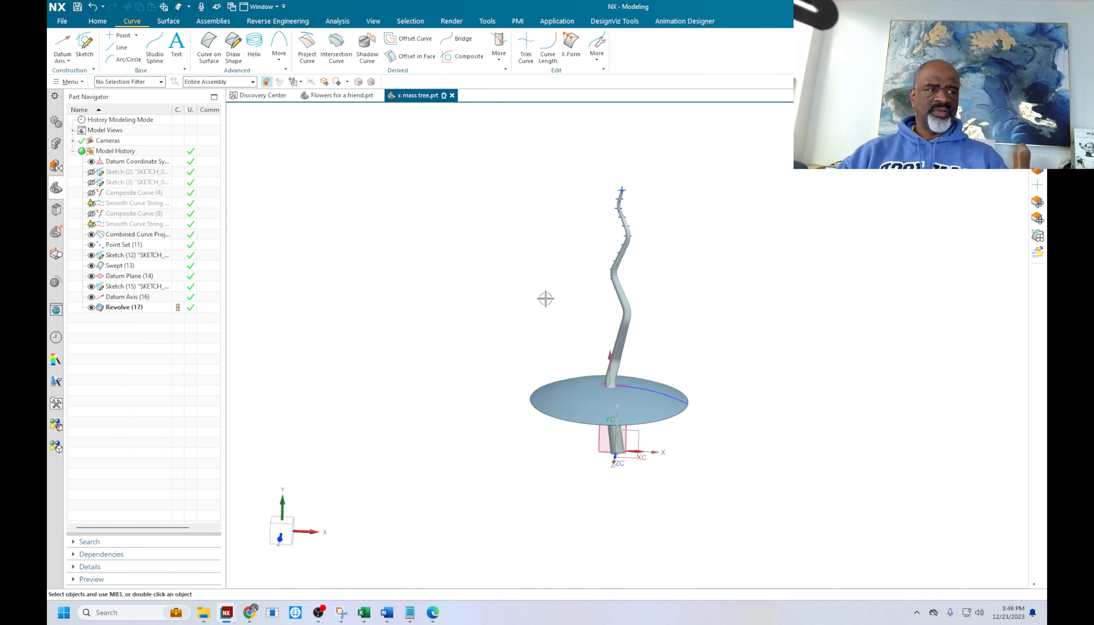
scroll(671, 331, up, 5)
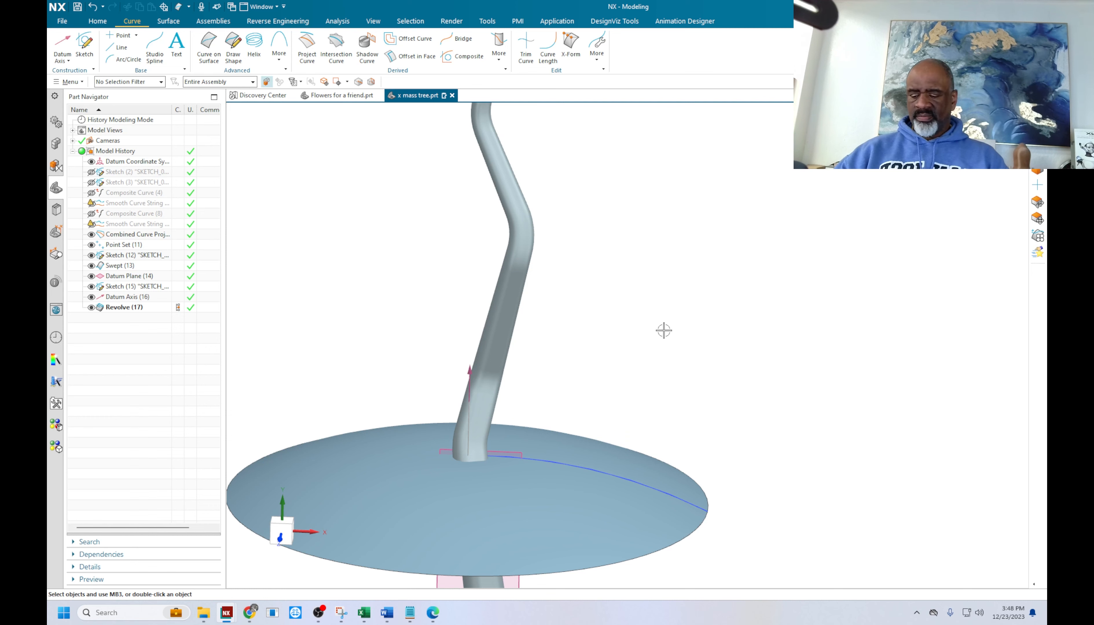
key(ctrl+b)
click(499, 289)
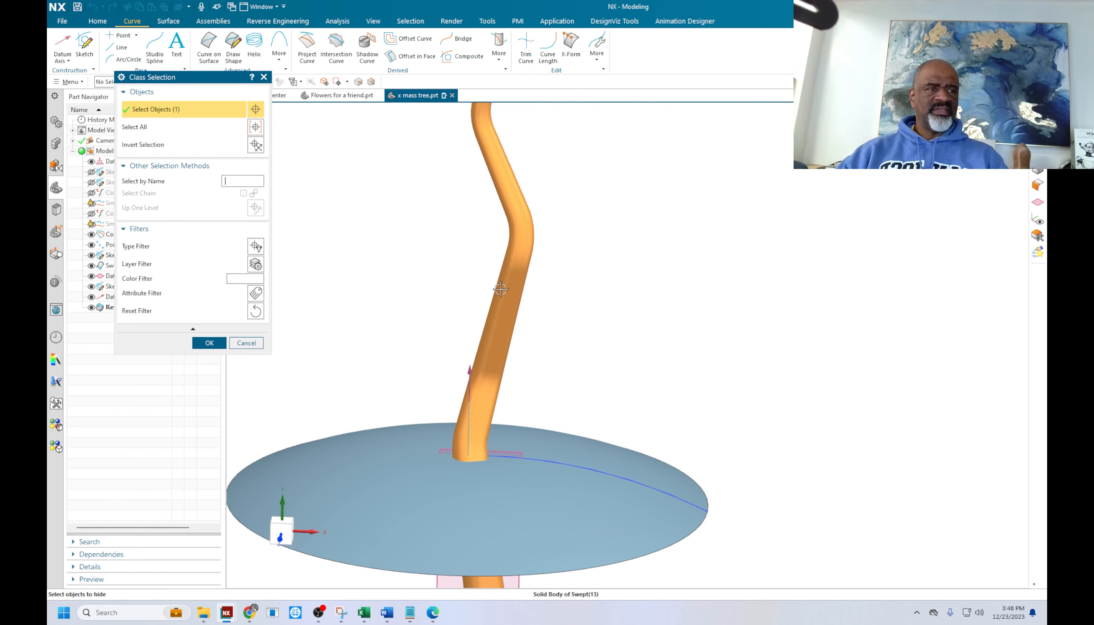
click(210, 343)
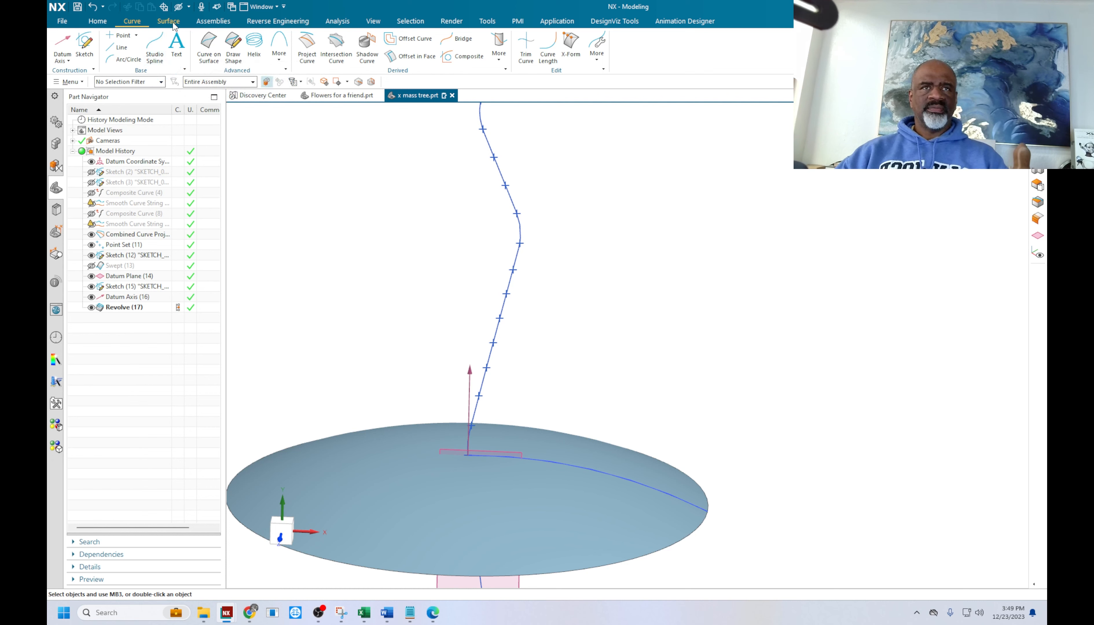
Create a six-point Curve on Surface on the revolved sheet, winding from the branch spline's start point to near the front rim
click(208, 46)
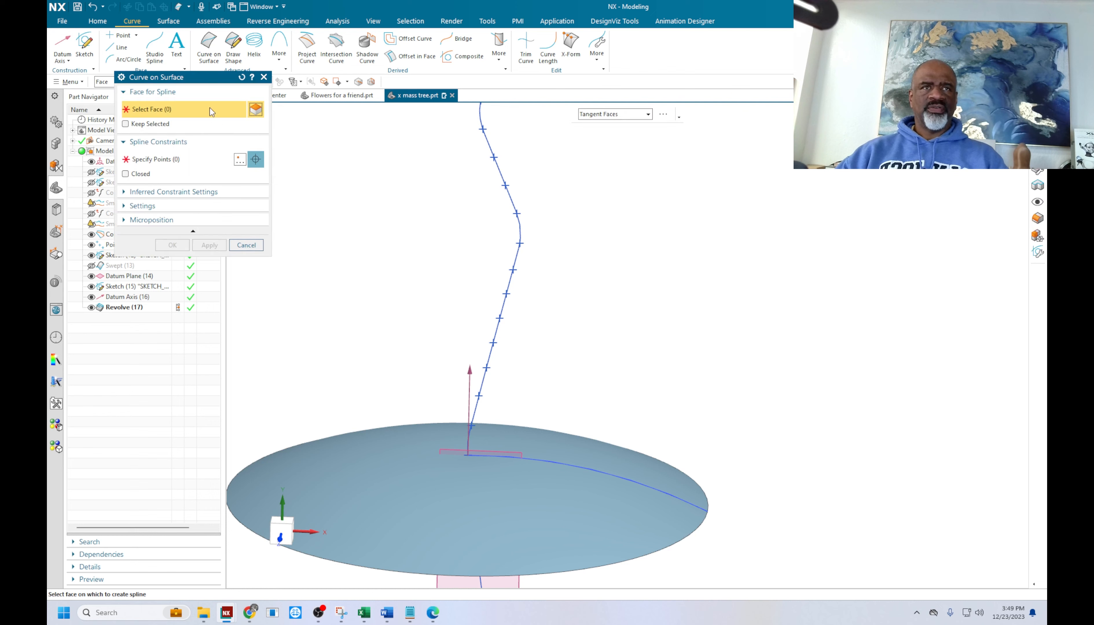
click(498, 494)
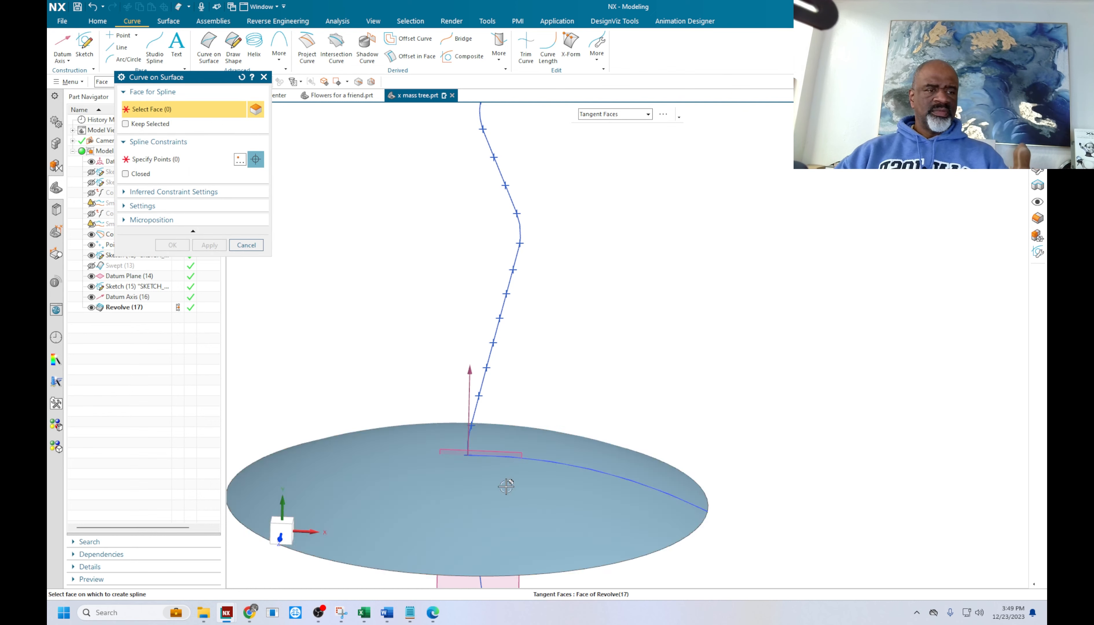
click(150, 160)
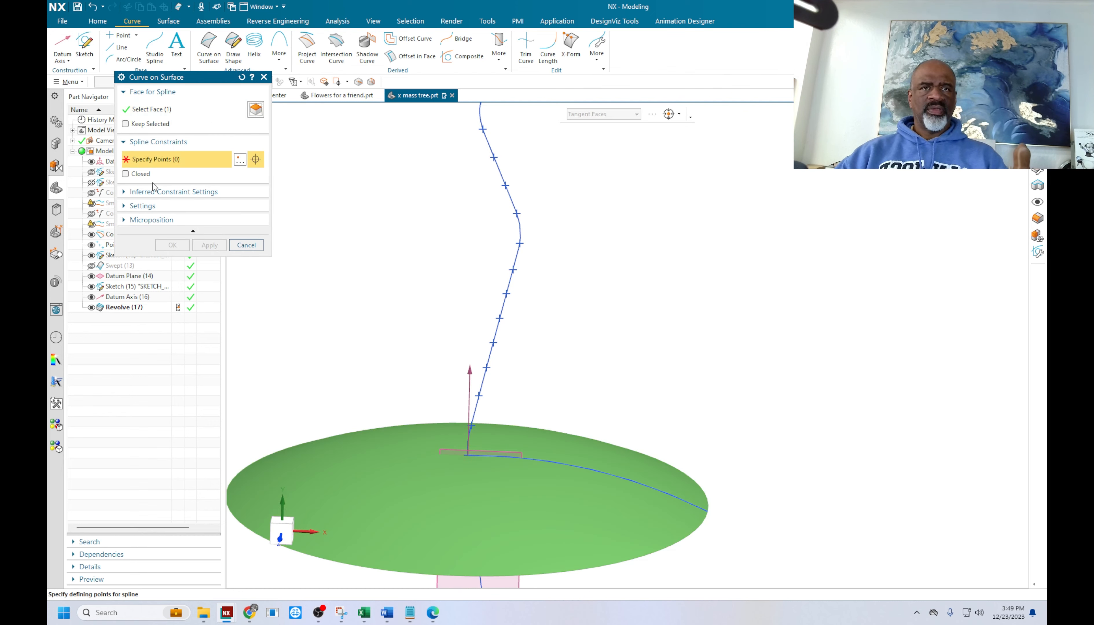
click(467, 454)
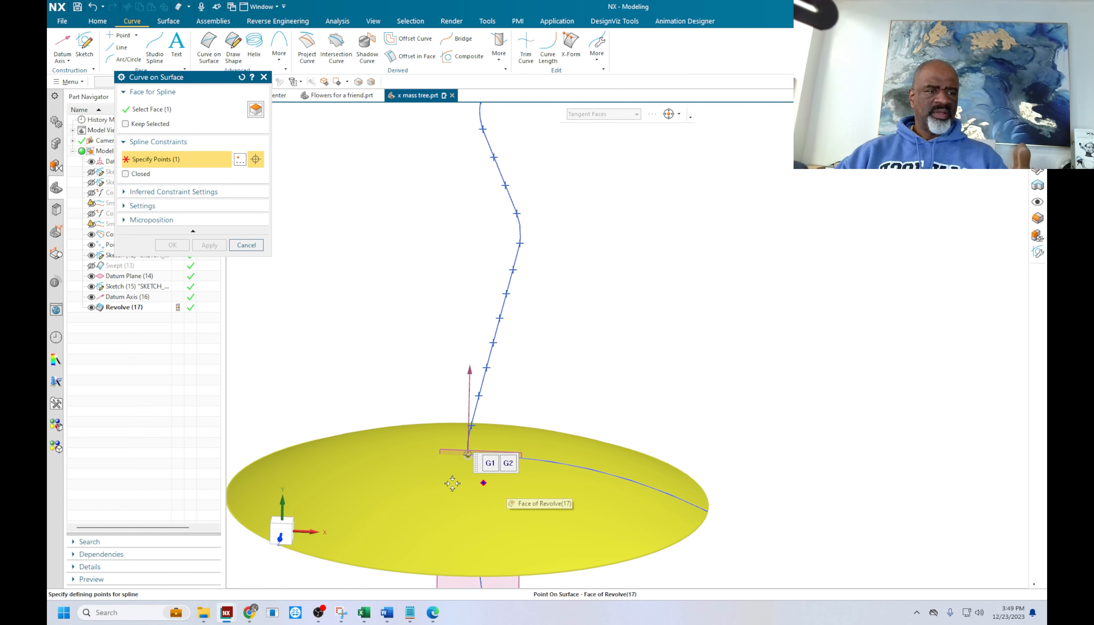
scroll(451, 472, up, 2)
click(533, 467)
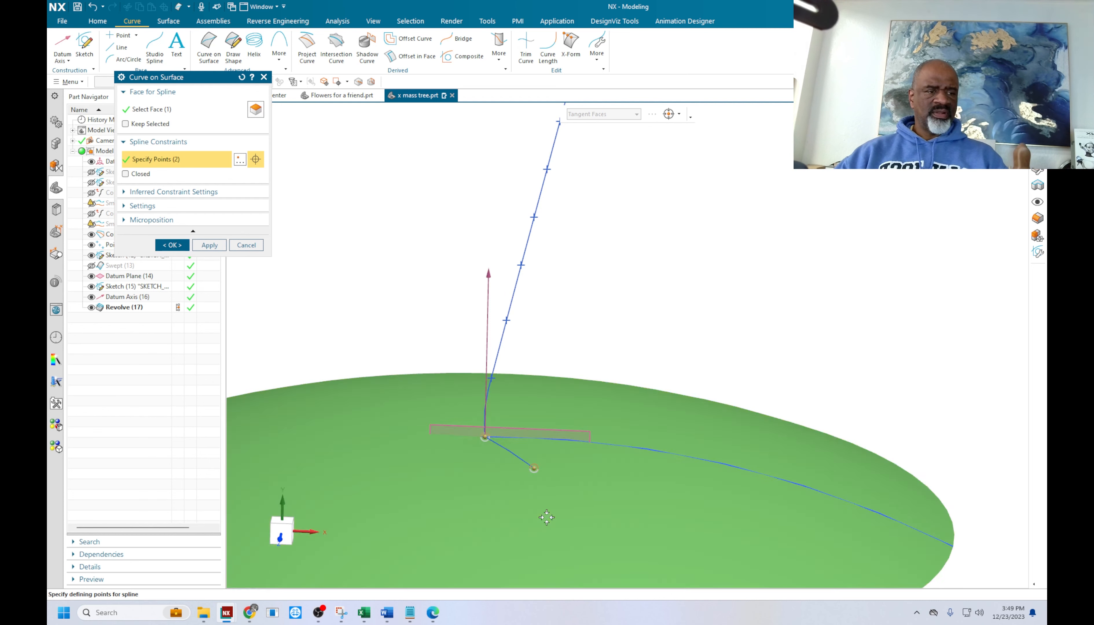
click(546, 516)
click(587, 544)
scroll(543, 350, down, 2)
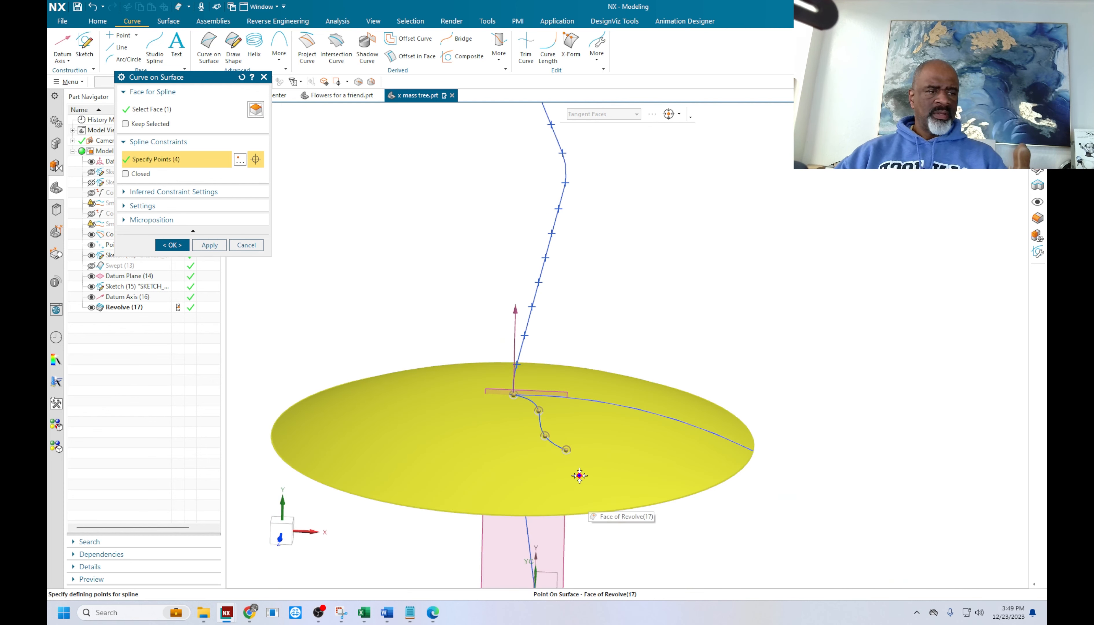
click(578, 475)
click(584, 508)
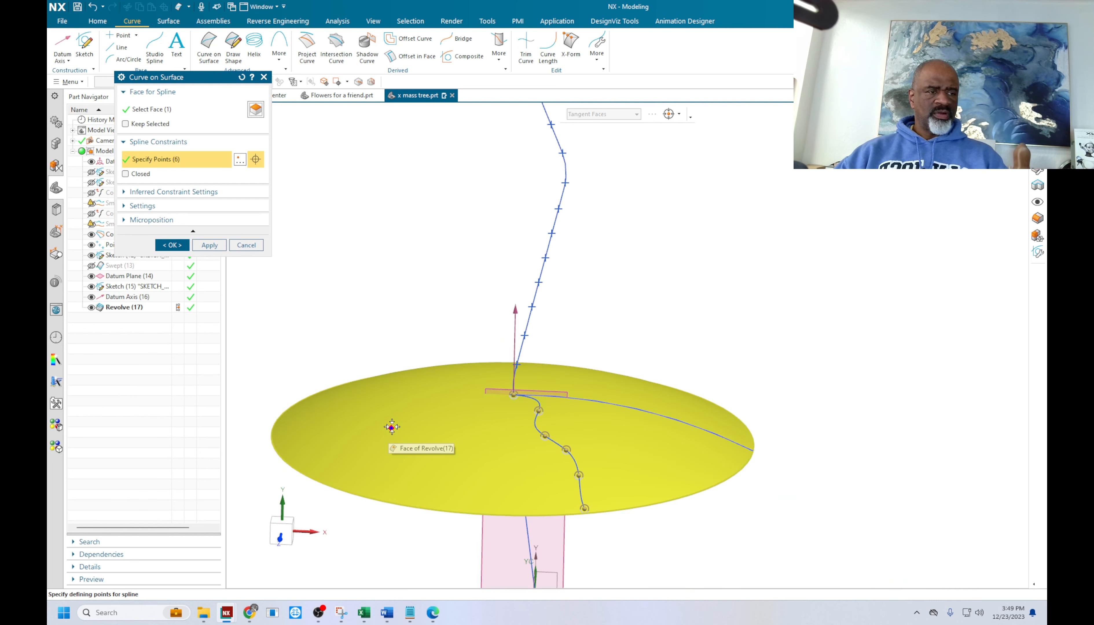
click(209, 246)
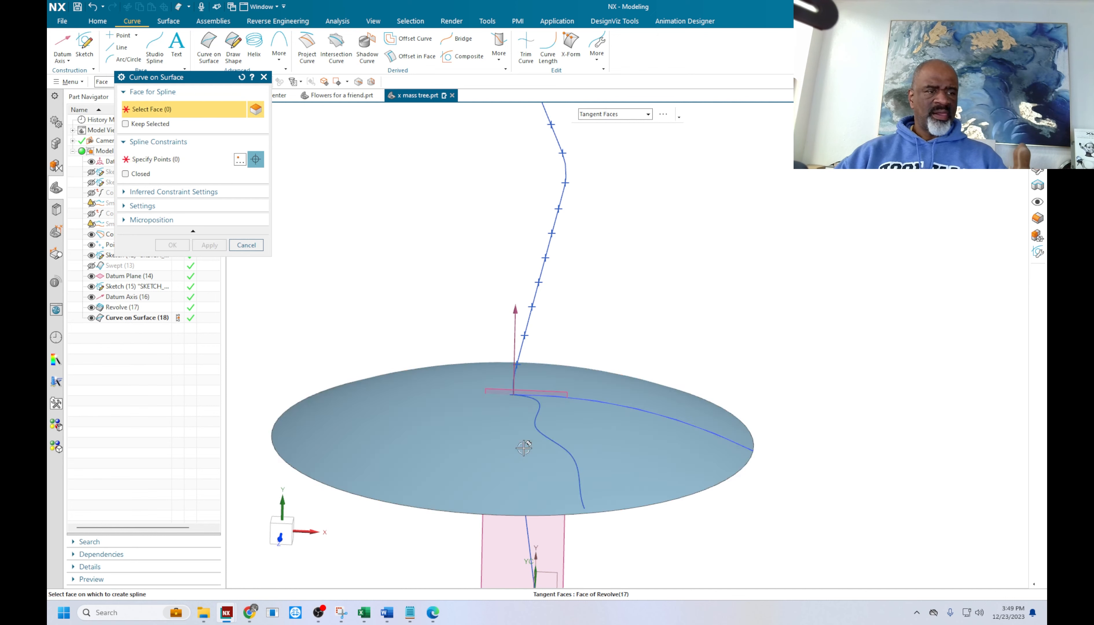
Create a four-point Curve on Surface forking from the middle of the winding main curve towards the trunk side of the front rim
click(546, 442)
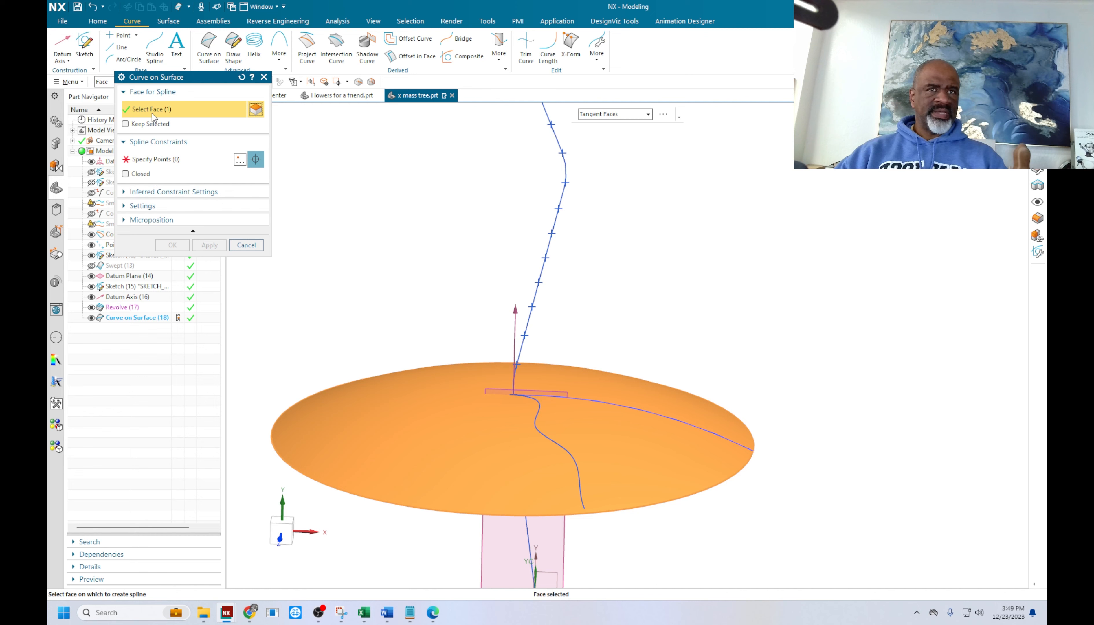
click(148, 161)
click(563, 448)
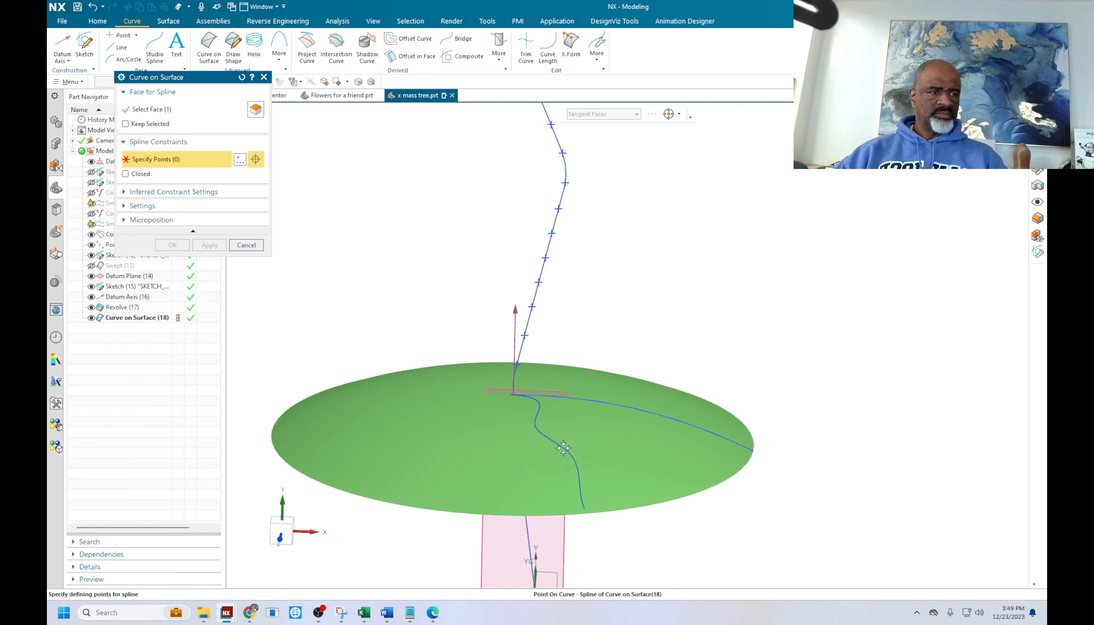
click(545, 461)
click(539, 482)
click(524, 495)
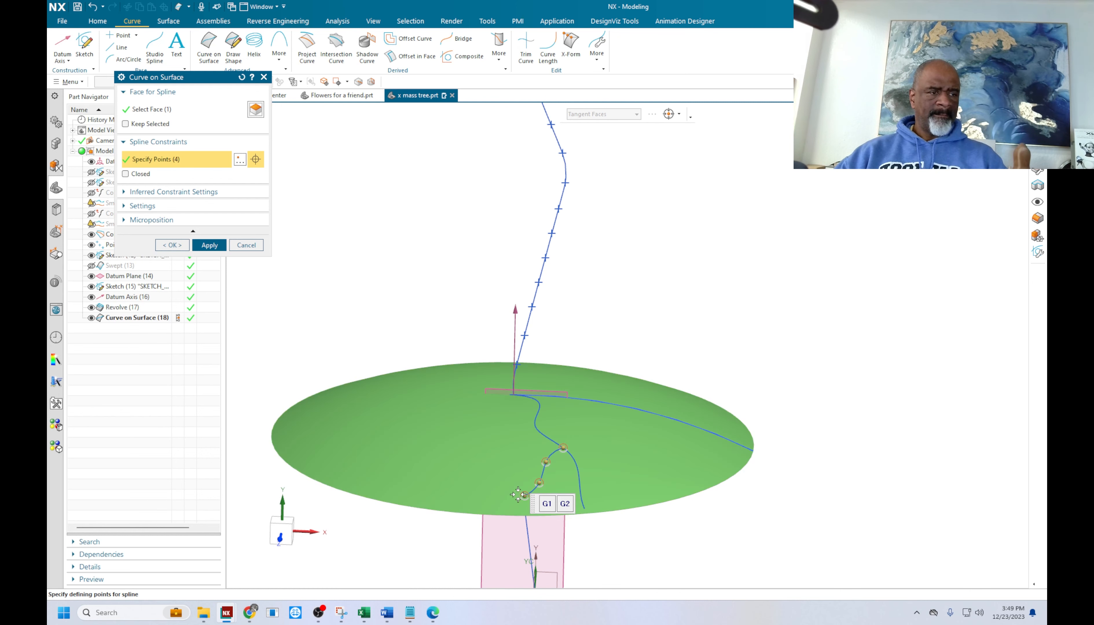
click(210, 246)
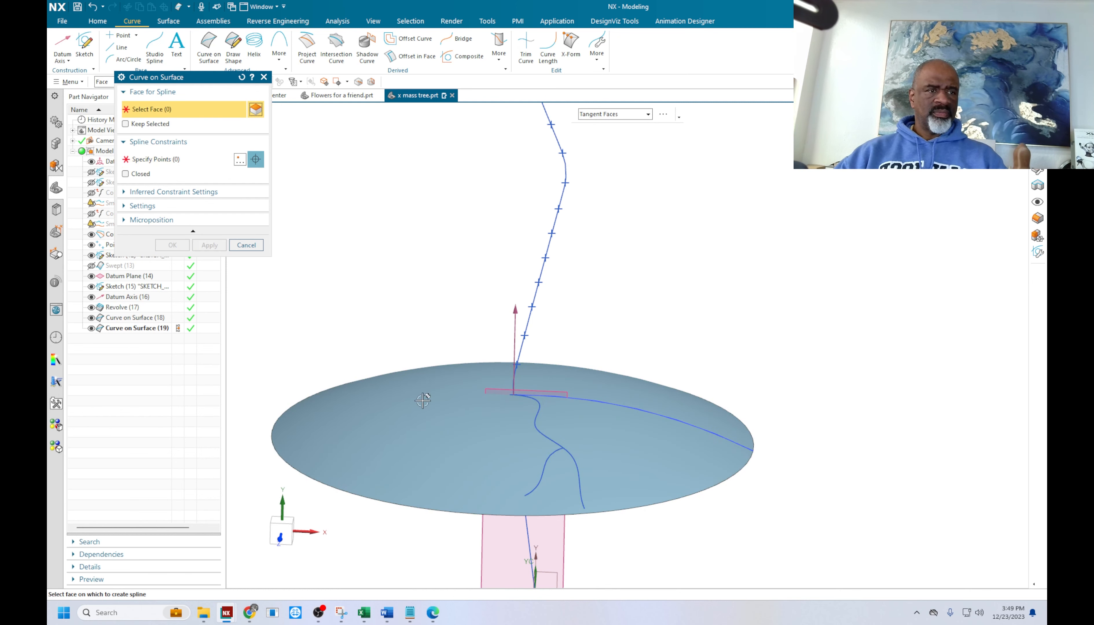
Create a three-point Curve on Surface branching outward from the main curve near its outer end, opposite the first fork
click(157, 161)
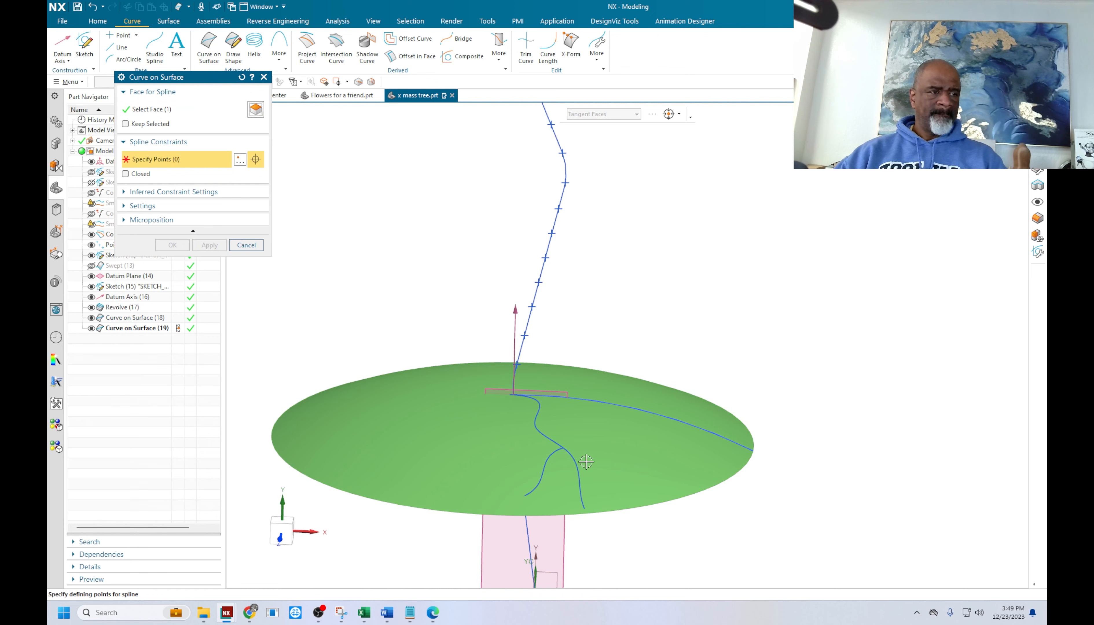
click(579, 481)
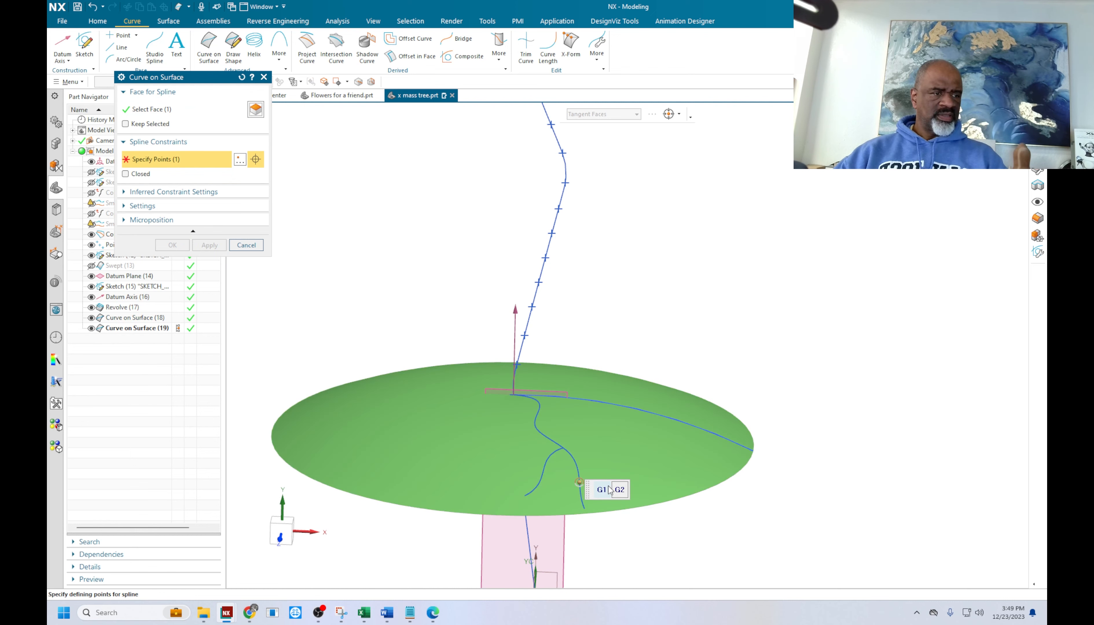
scroll(608, 492, up, 1)
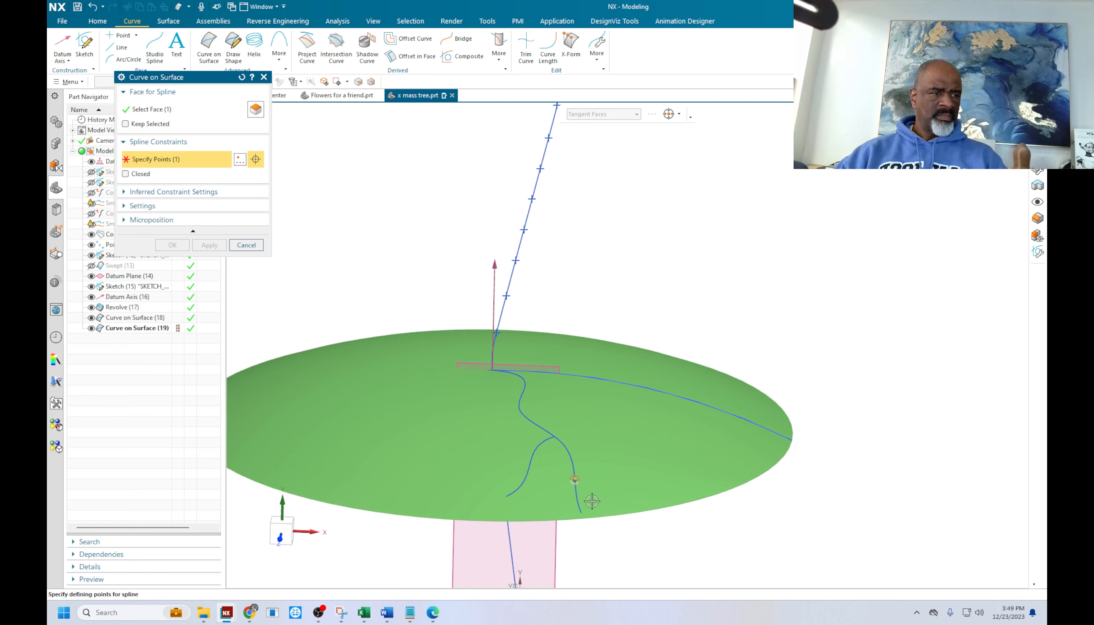
click(611, 491)
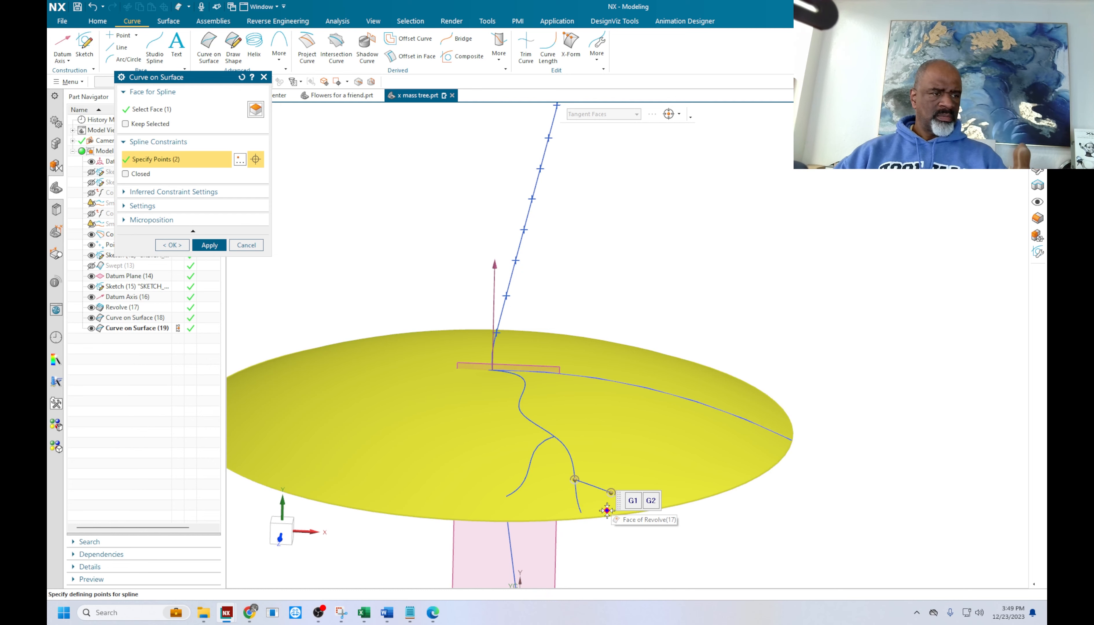
scroll(606, 510, up, 3)
click(636, 522)
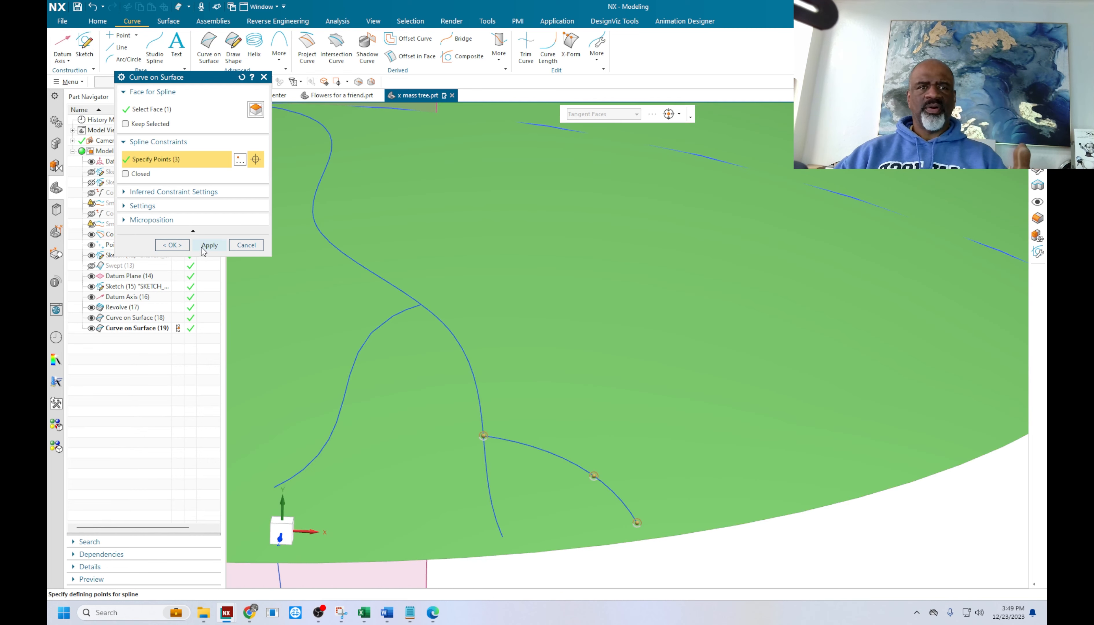
click(210, 245)
Create a long five-point Curve on Surface that leaves the main curve just below its start and sweeps away from the other forks
scroll(473, 412, down, 5)
scroll(483, 351, up, 2)
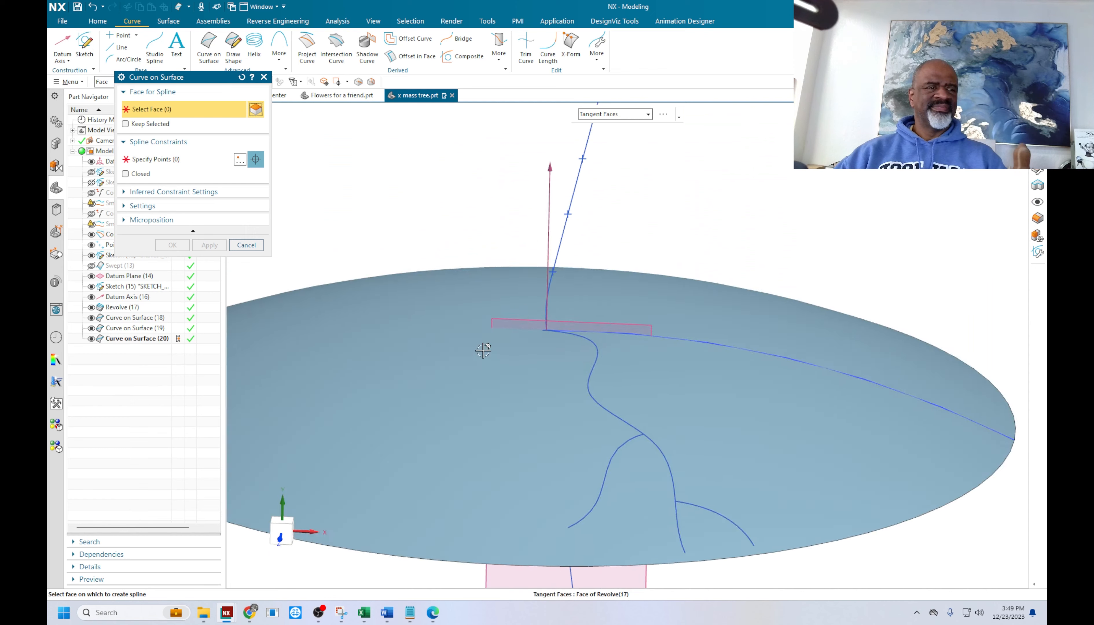
click(508, 366)
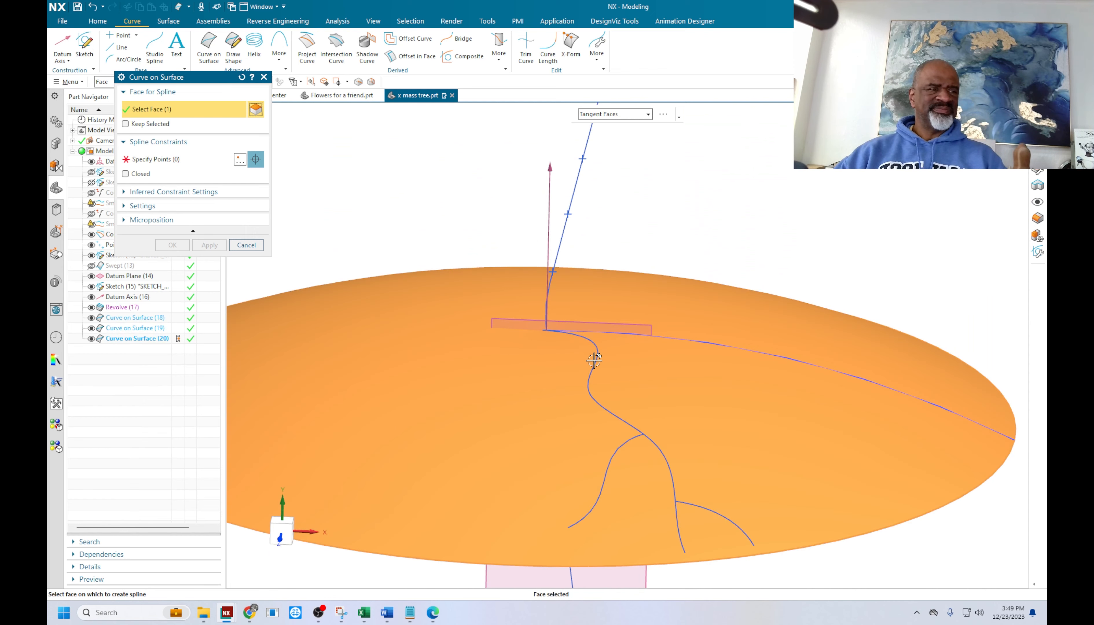
click(181, 161)
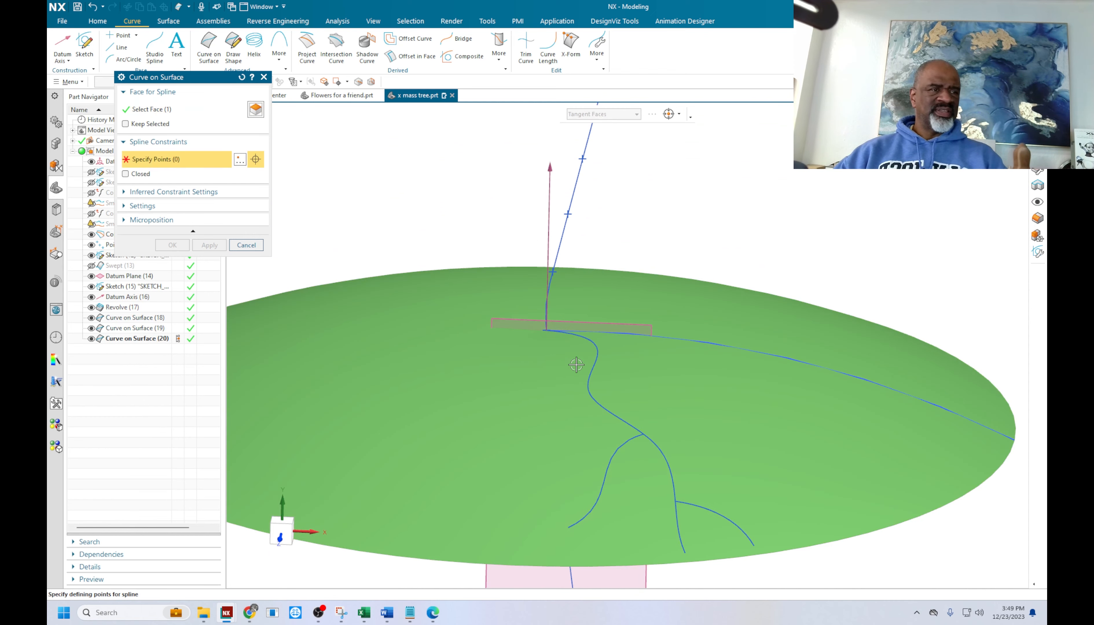
click(593, 364)
click(523, 385)
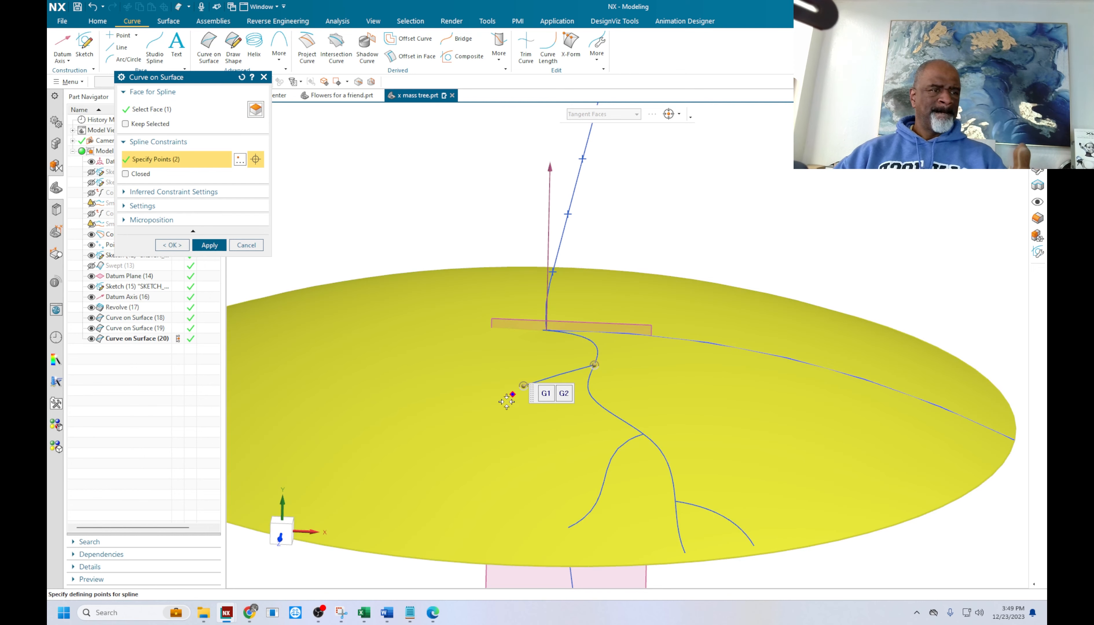
click(485, 426)
click(461, 473)
click(404, 490)
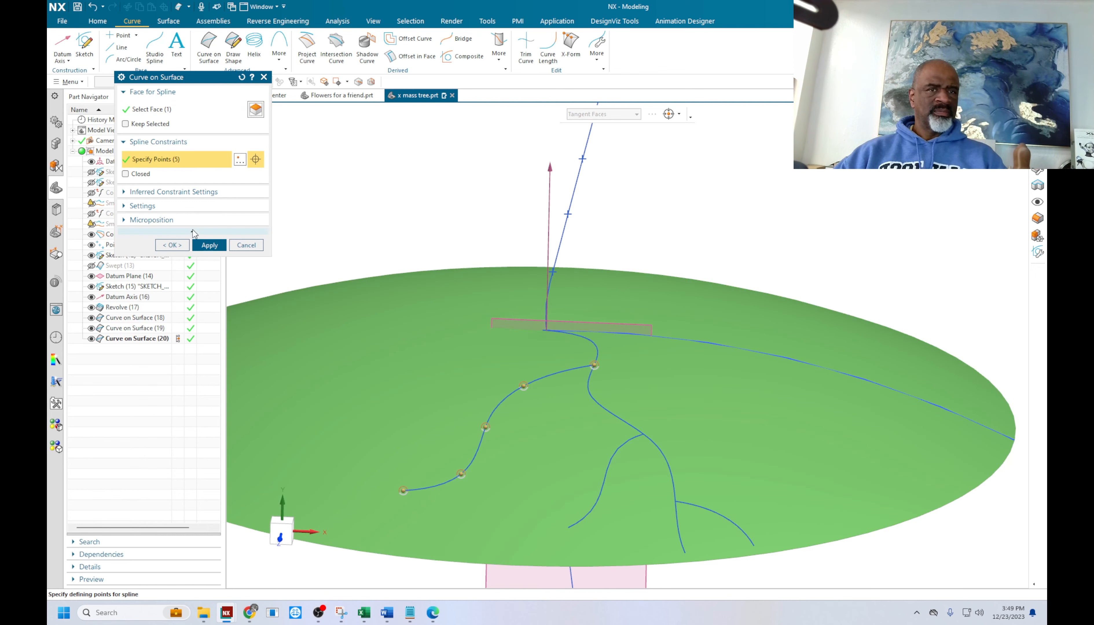
click(209, 245)
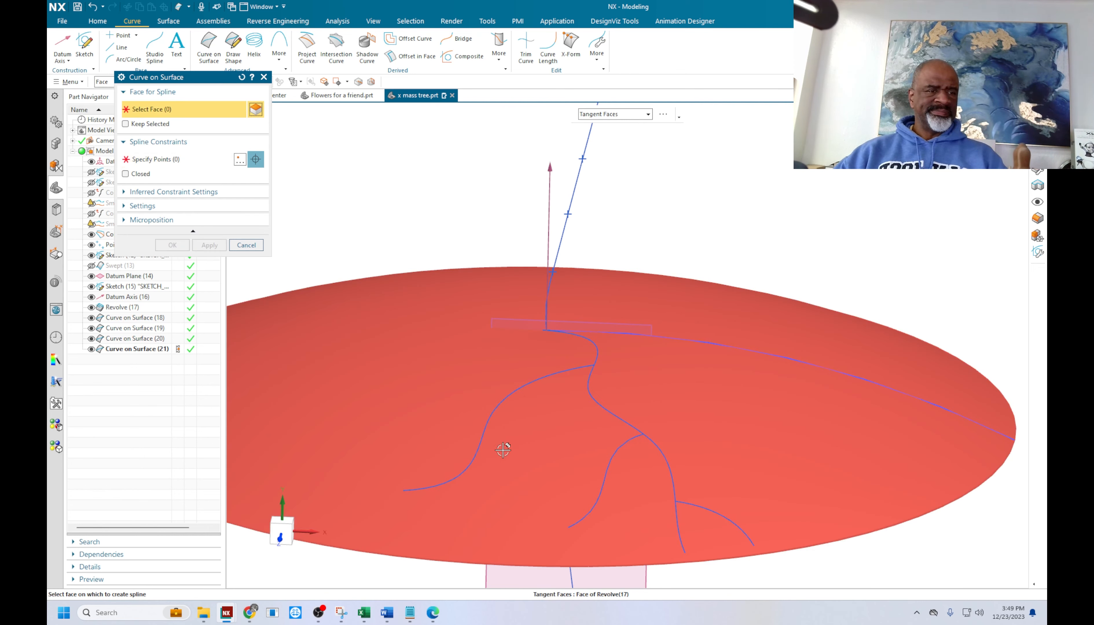
Create a four-point Curve on Surface splitting from the long side curve and running down to the sheet's front rim, and finish the command
click(483, 449)
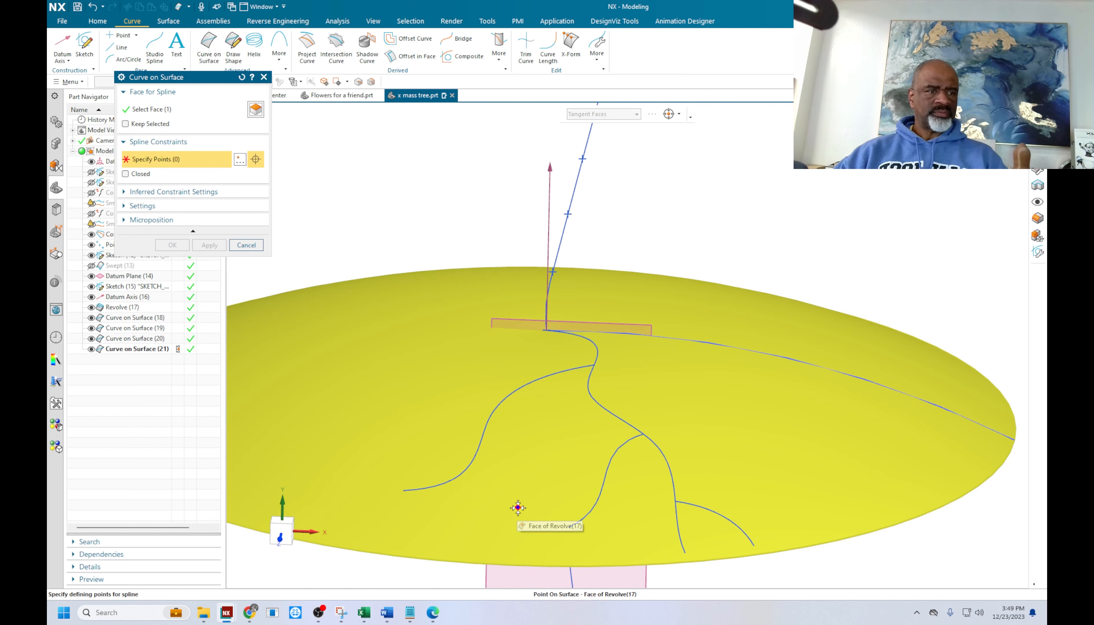
click(473, 459)
click(481, 496)
click(503, 528)
click(514, 560)
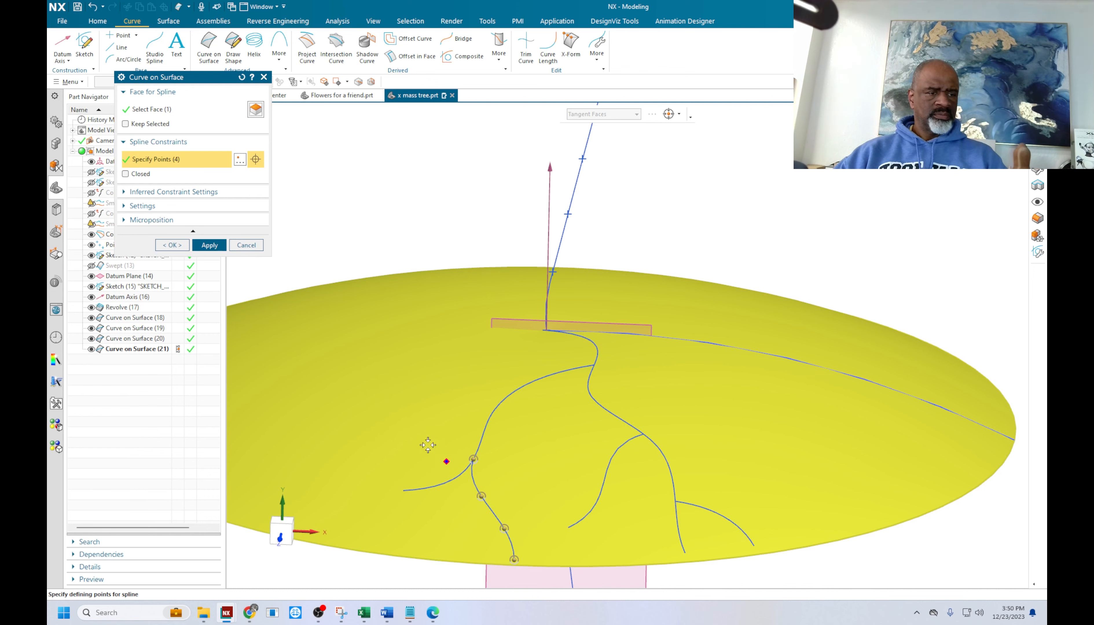
click(209, 245)
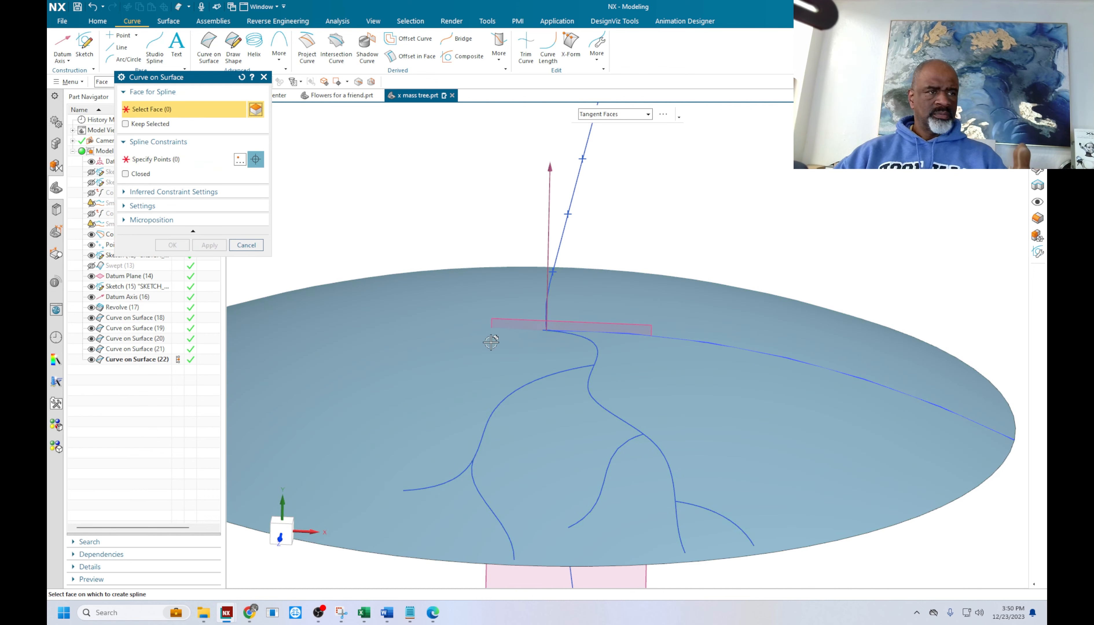
click(246, 245)
Create a tube along the main winding branch curve with a 1 in outer diameter, 0 inner diameter and Boolean None
middle_drag(339, 205, 360, 237)
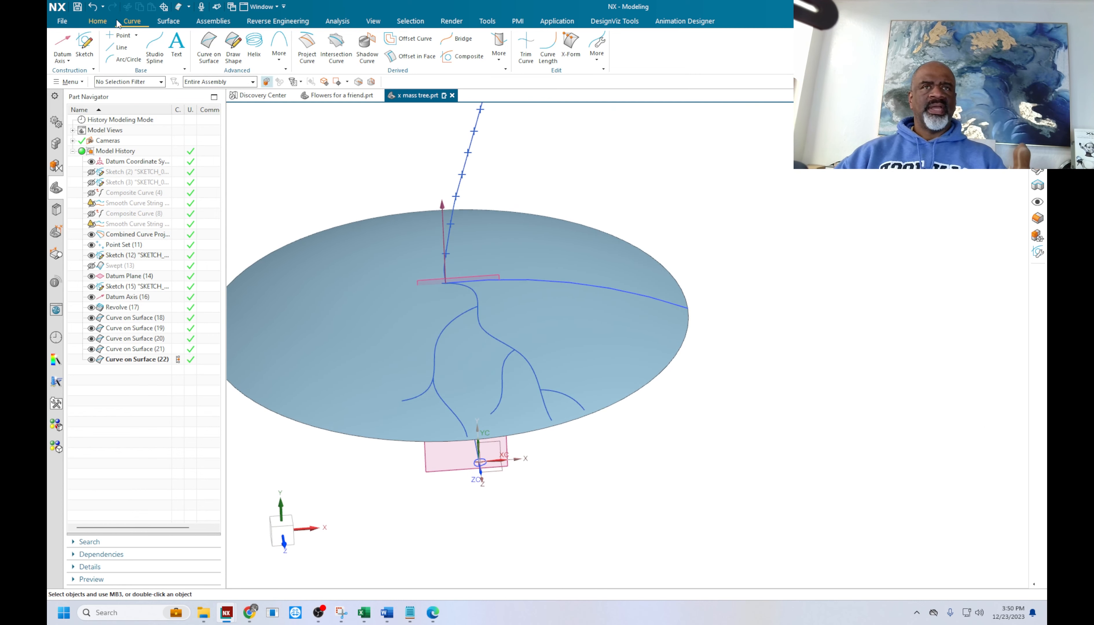
click(165, 22)
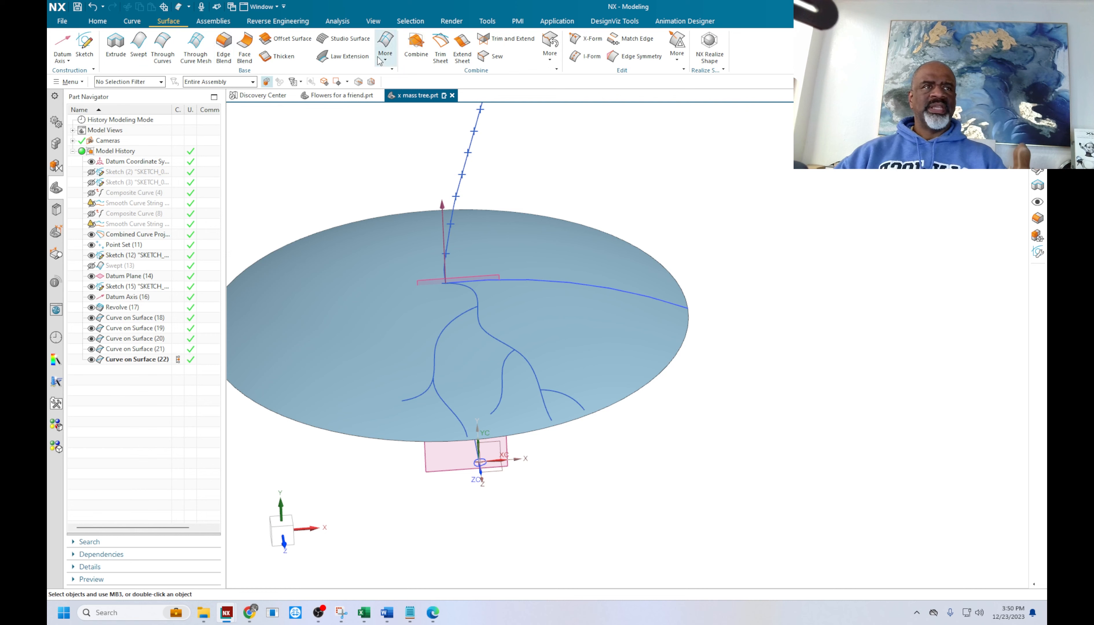
click(386, 48)
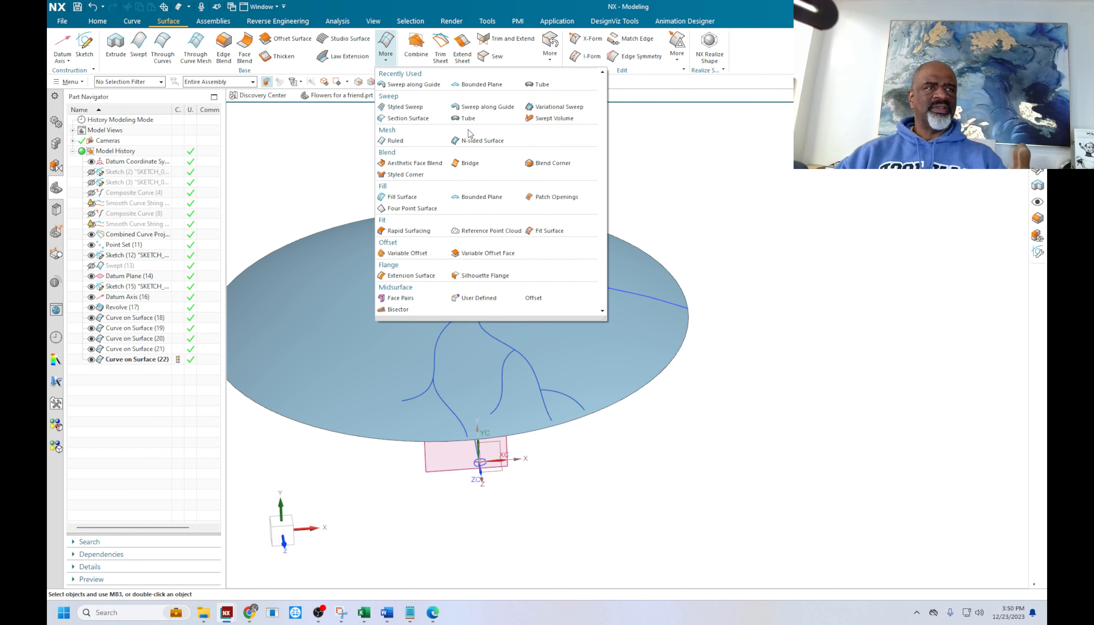
click(467, 118)
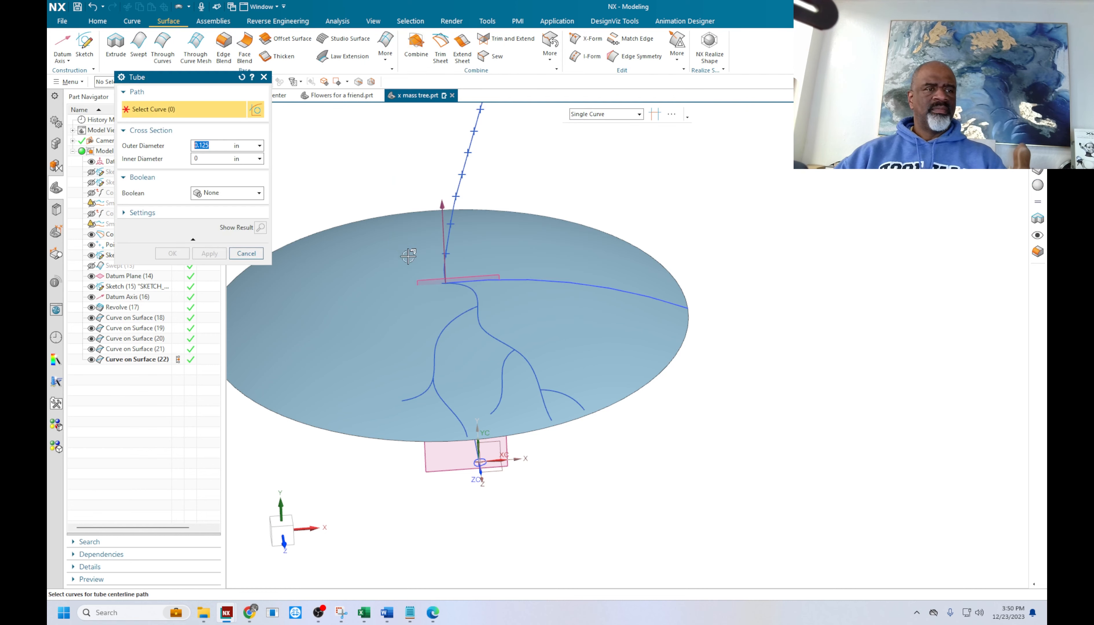
click(472, 292)
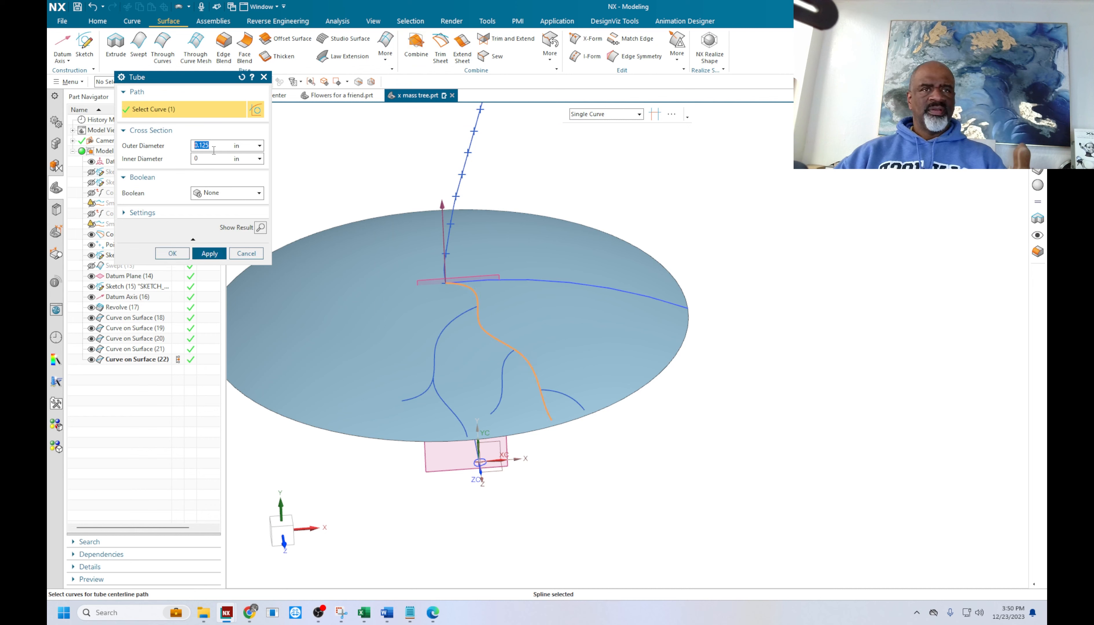
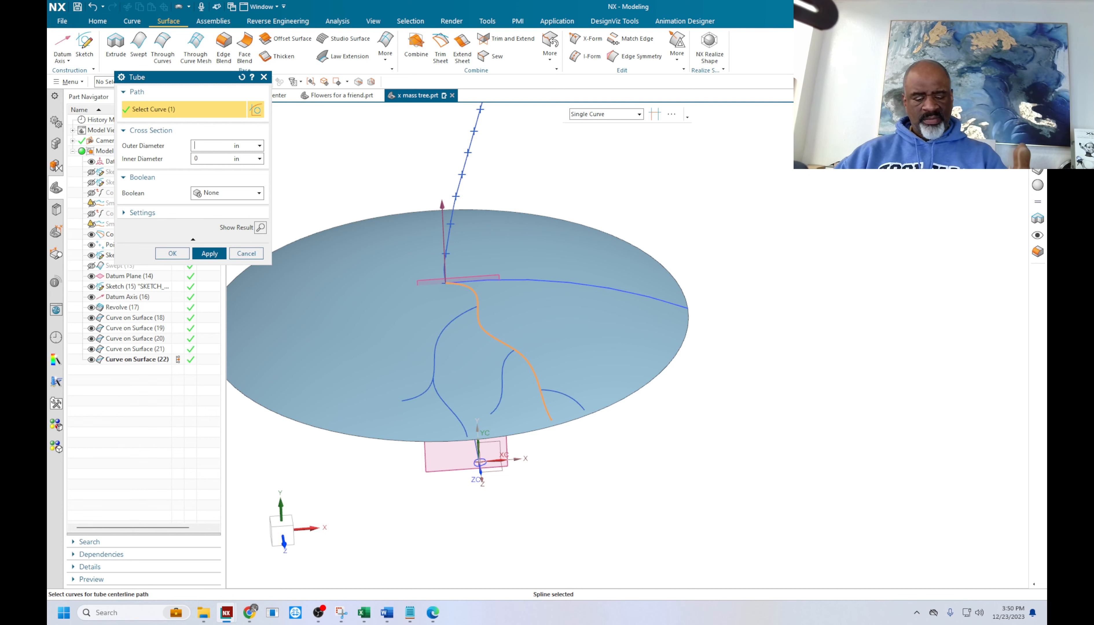
click(215, 256)
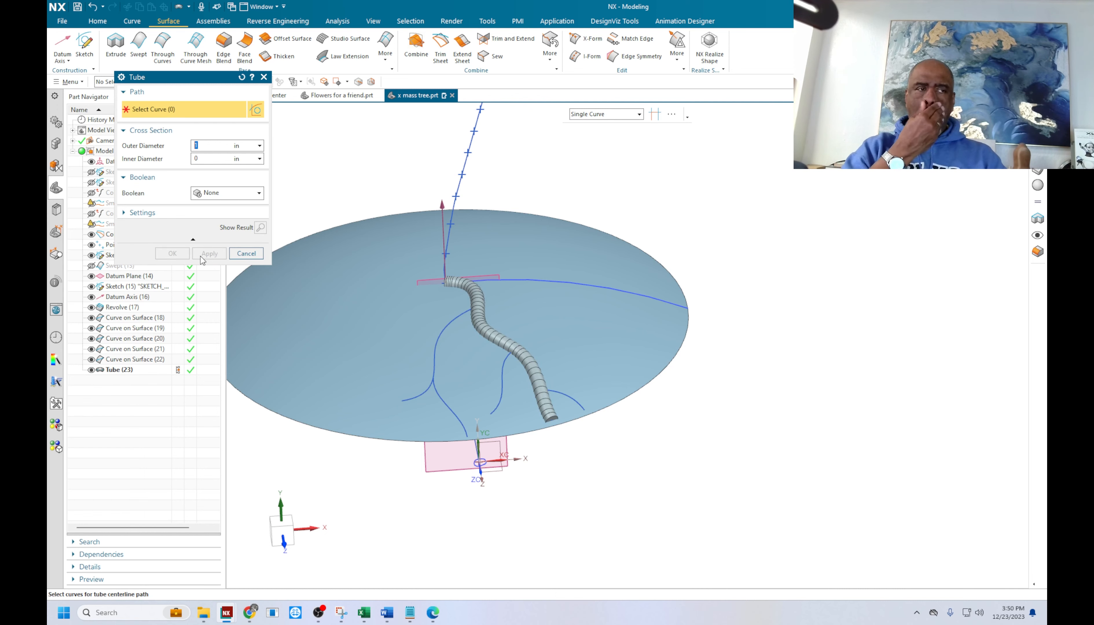
click(246, 253)
Edit the main branch tube to a 0.5 in outer diameter with Single Segment output
middle_drag(515, 290, 538, 287)
double_click(119, 370)
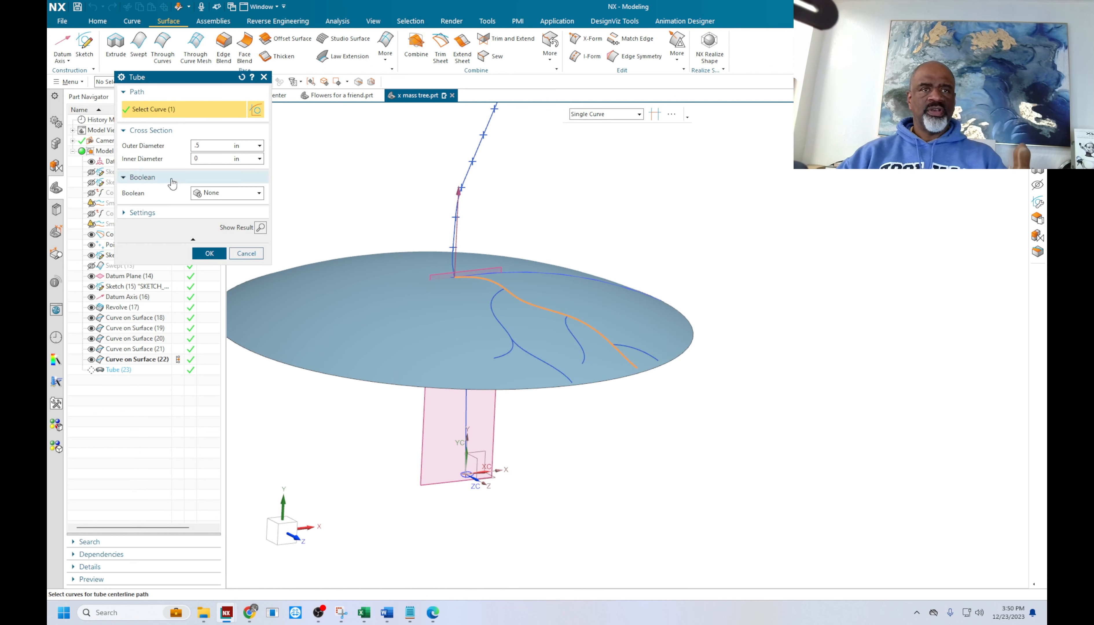
click(239, 213)
click(242, 229)
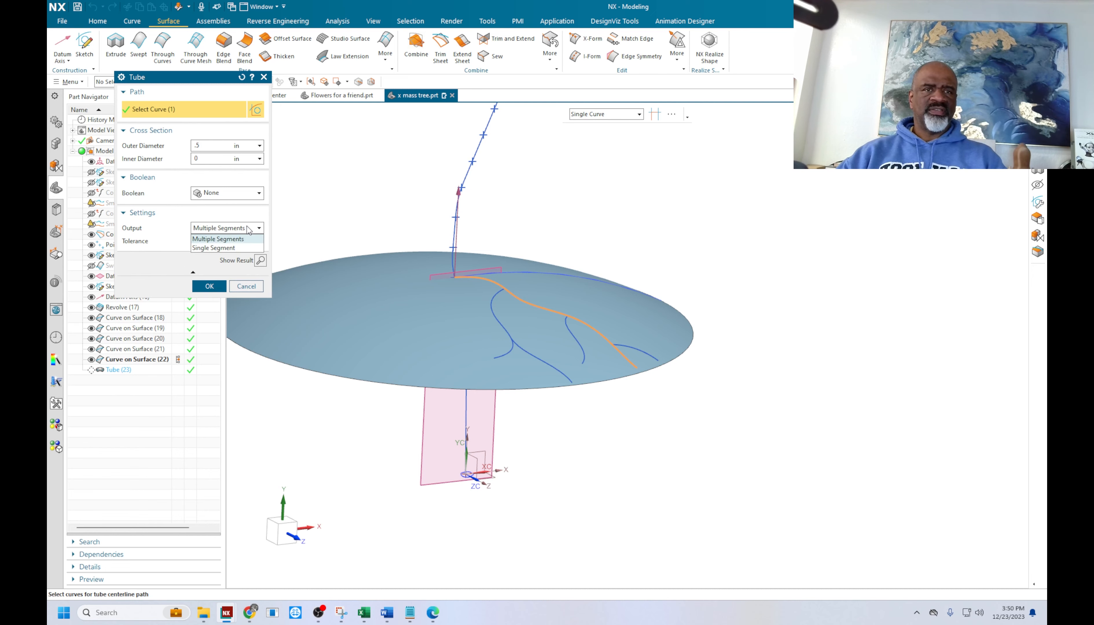
click(221, 249)
click(209, 286)
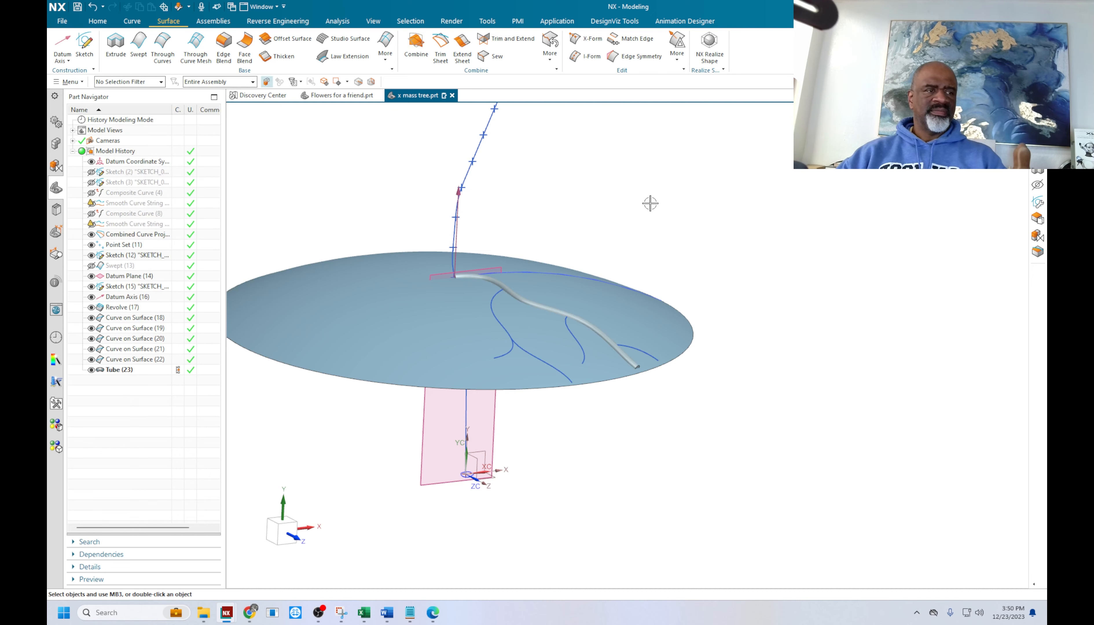
mouse_move(632, 222)
middle_down()
mouse_move(625, 260)
mouse_move(644, 221)
mouse_move(624, 217)
middle_up()
key(r)
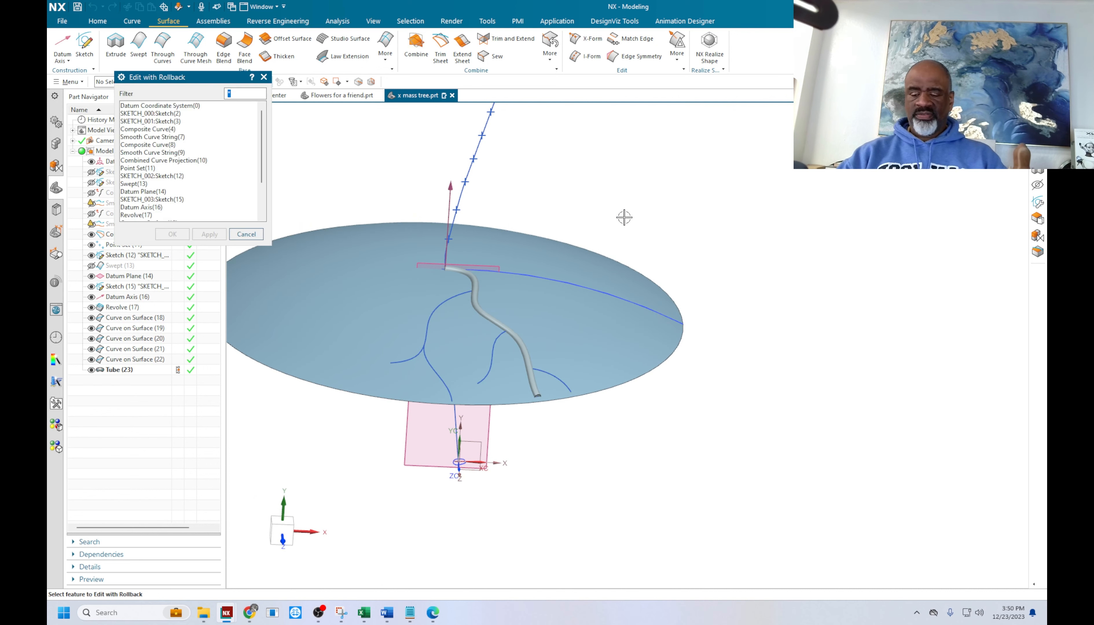
click(245, 234)
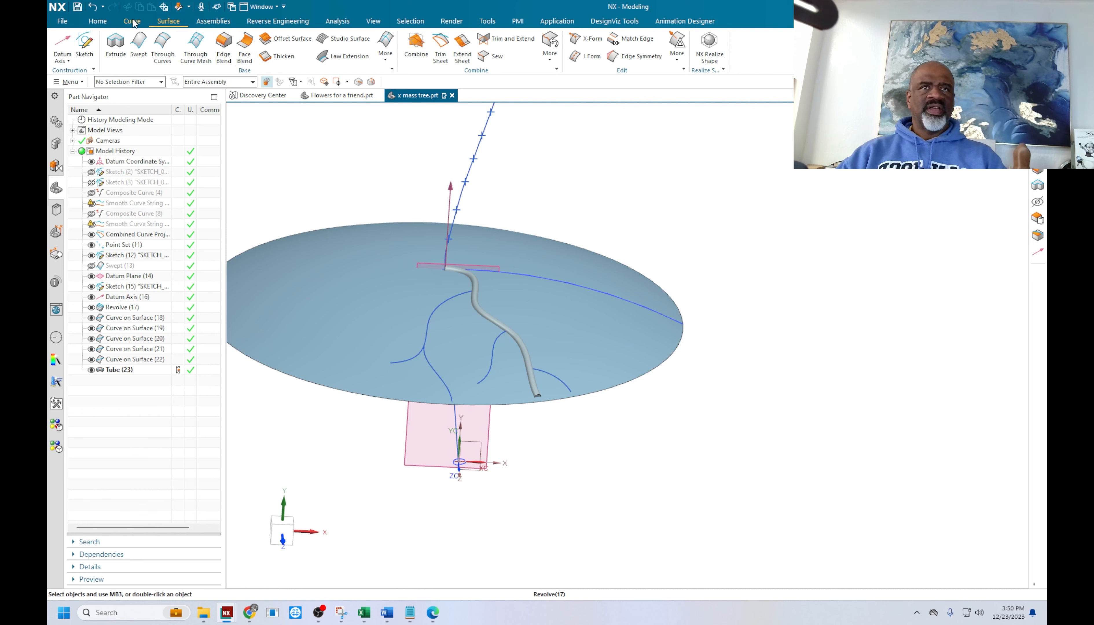
Create single-segment tubes with a 0.4 in outer diameter along the long side curve and the first fork curve
click(386, 51)
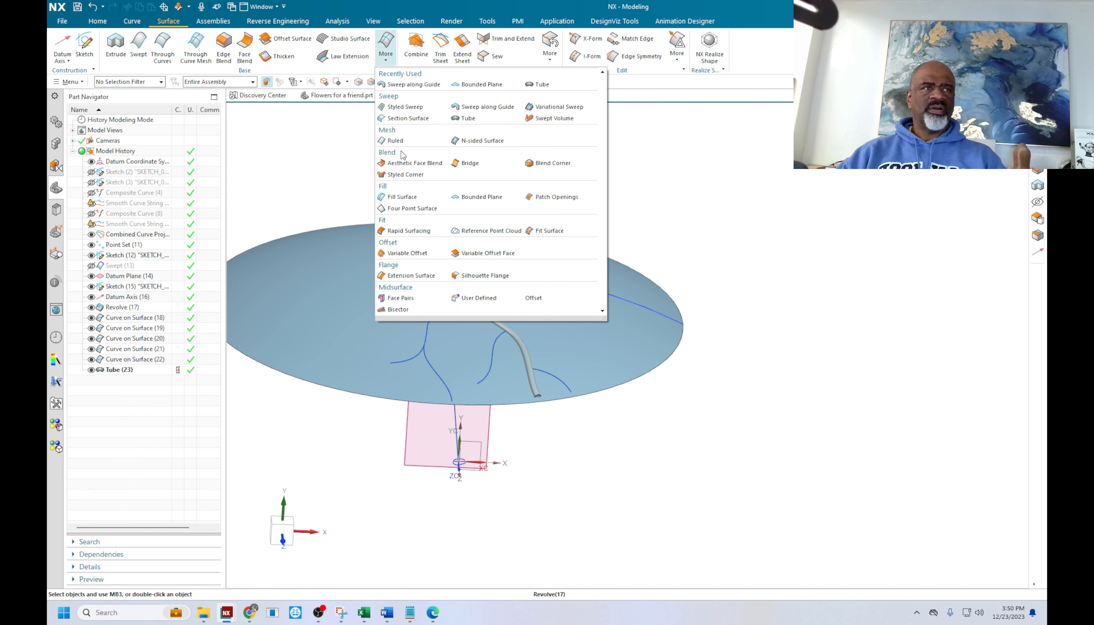
click(538, 84)
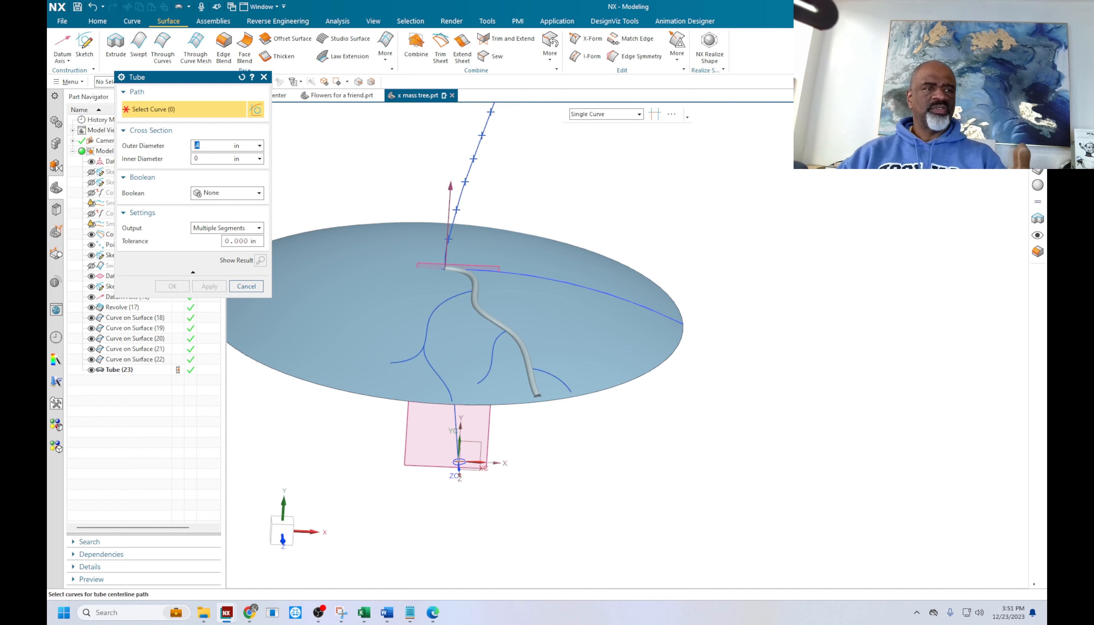
click(451, 304)
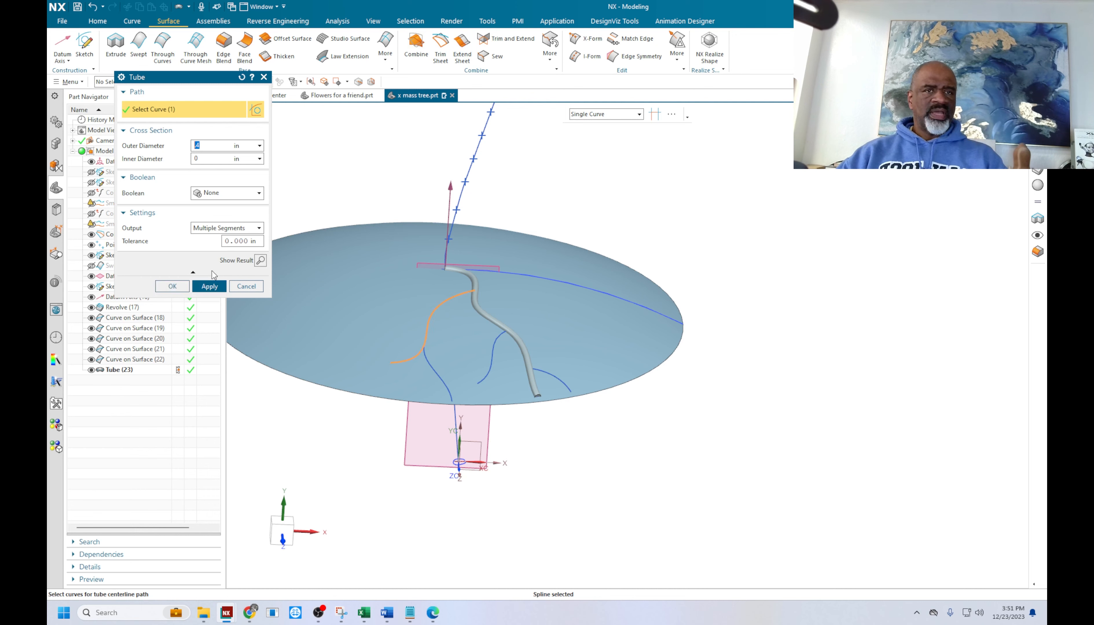
click(217, 230)
click(211, 247)
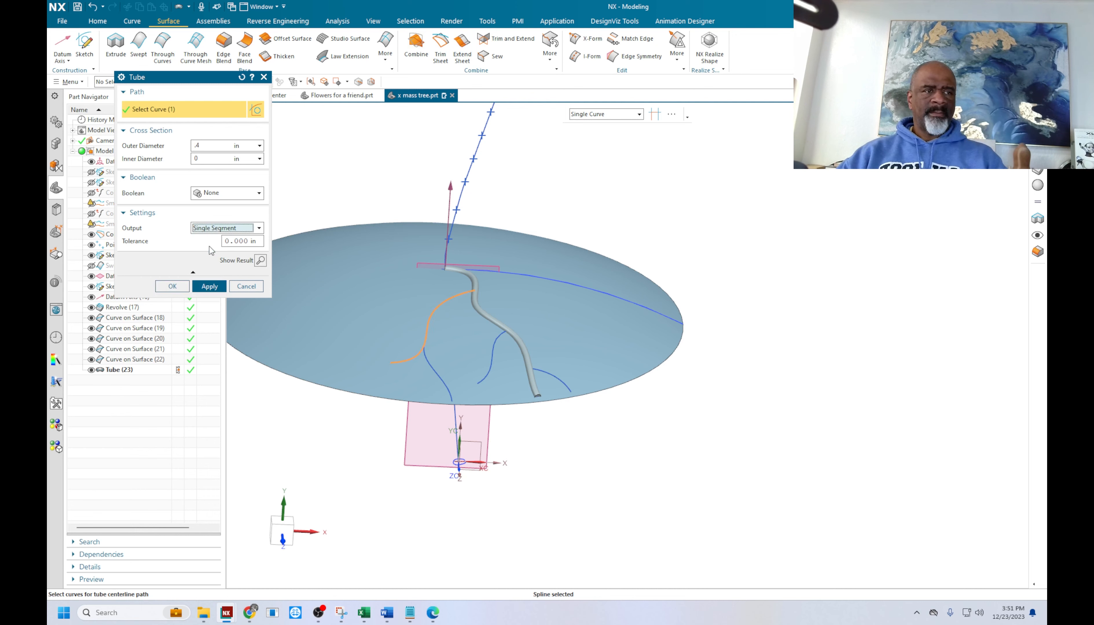
click(217, 288)
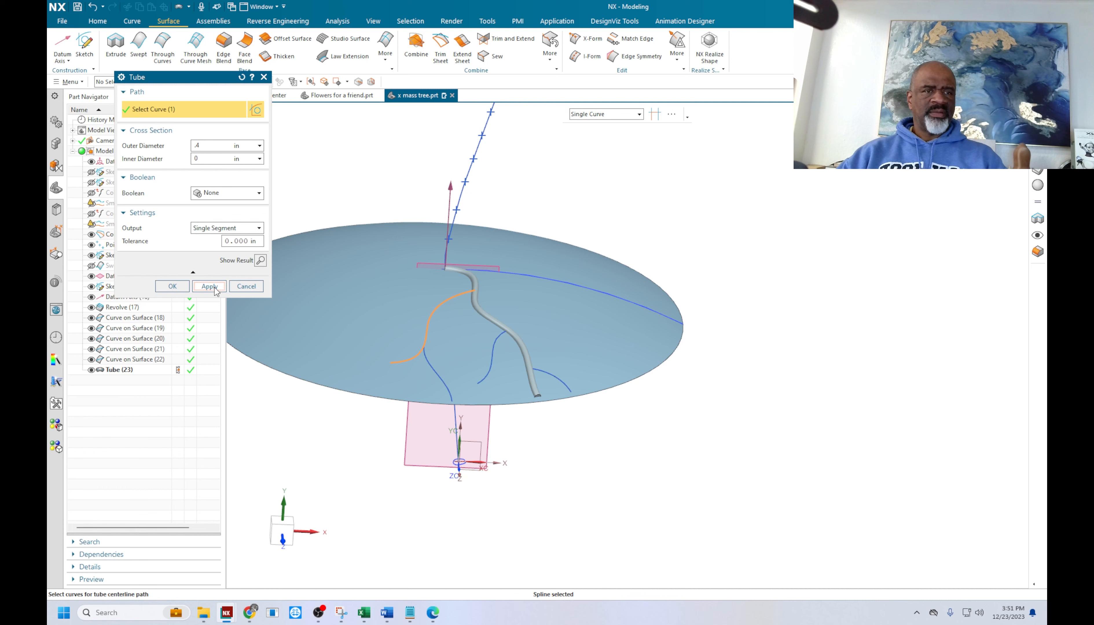
click(494, 338)
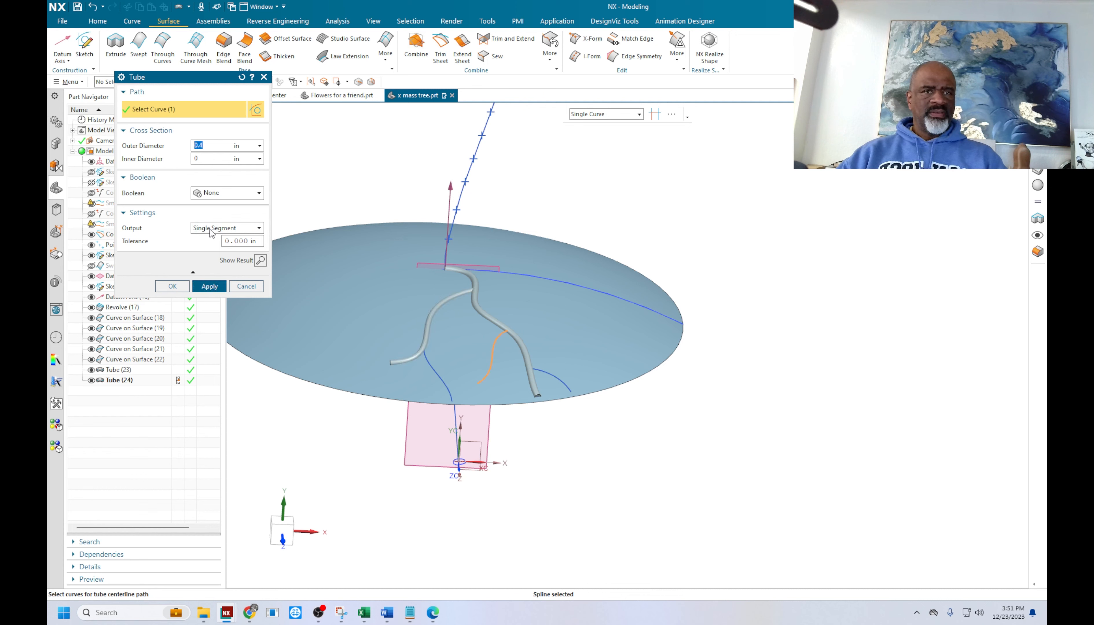
click(210, 284)
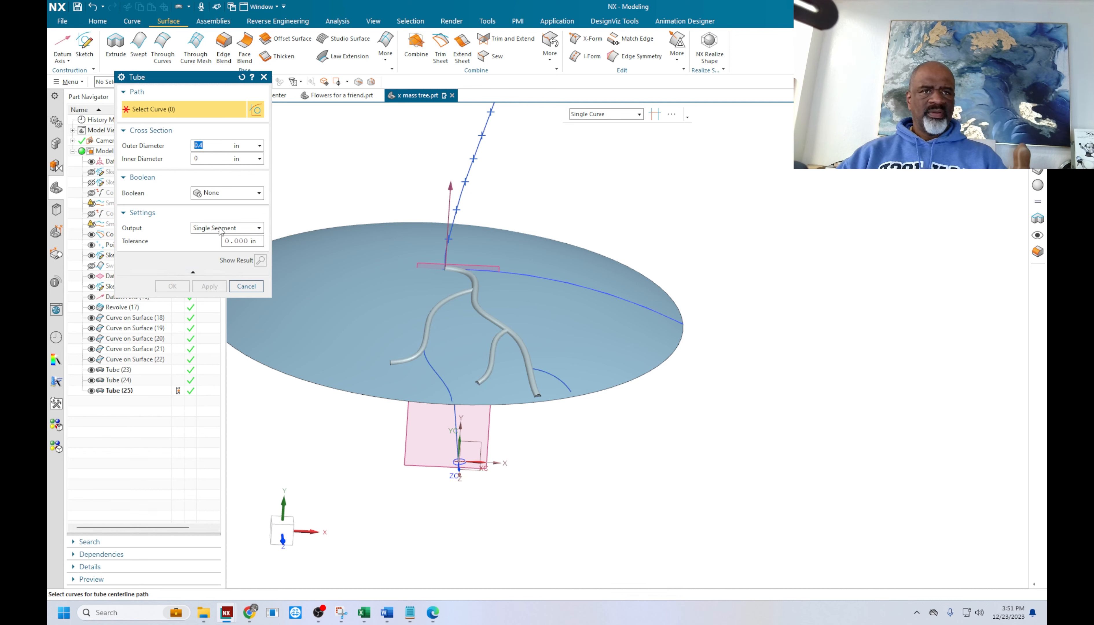
Create single-segment tubes with a 0.3 in outer diameter along the side curve's offshoot and the main branch's outer fork, and finish the command
click(429, 369)
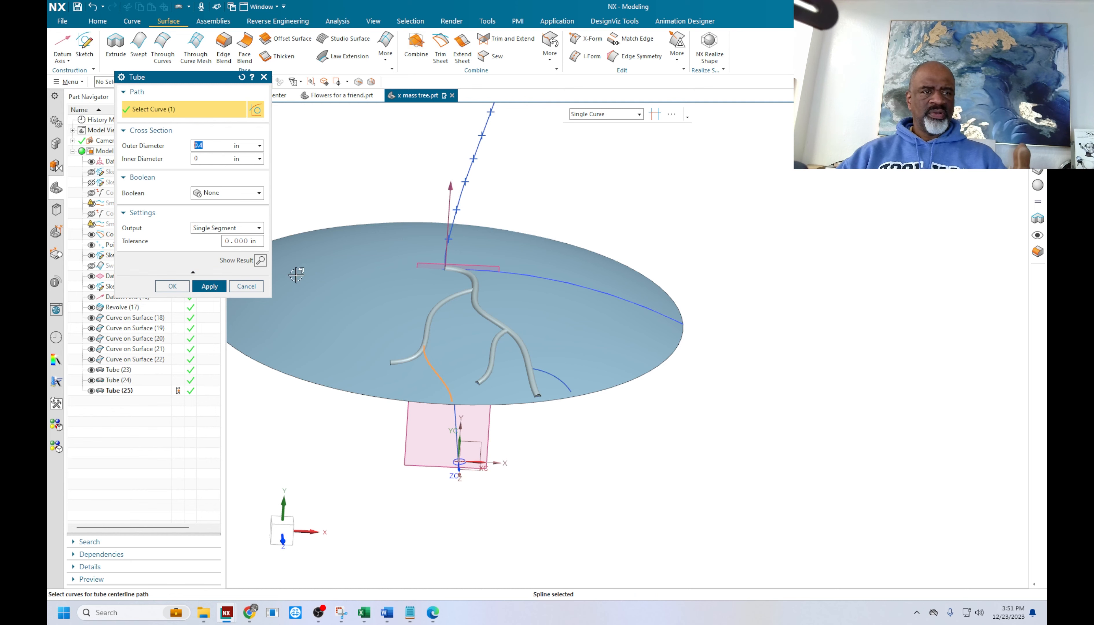
key(BackSpace)
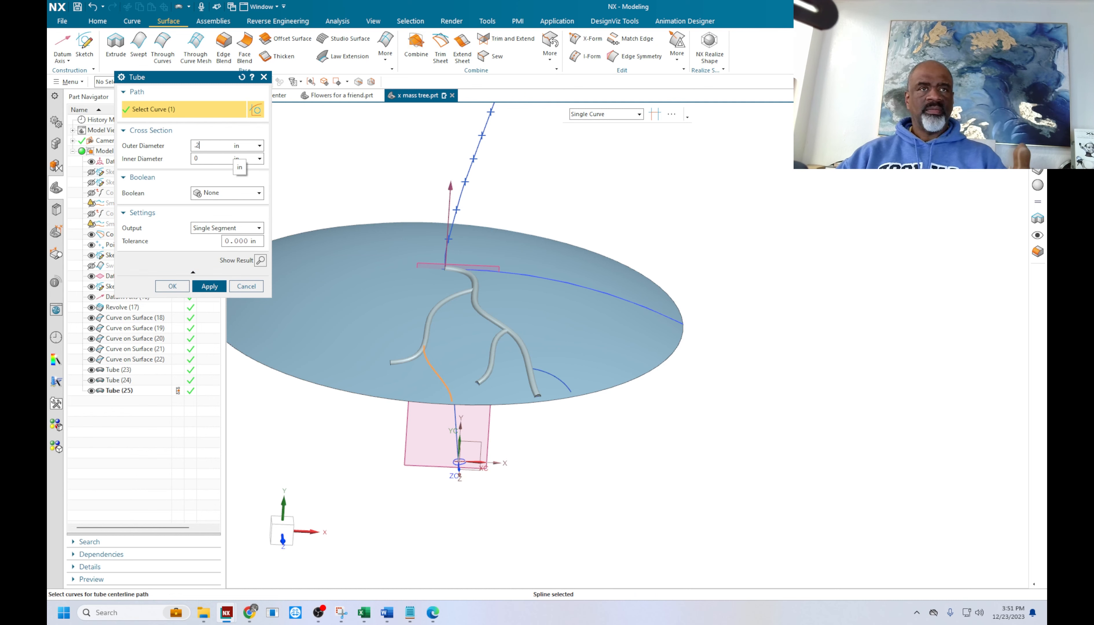
click(210, 286)
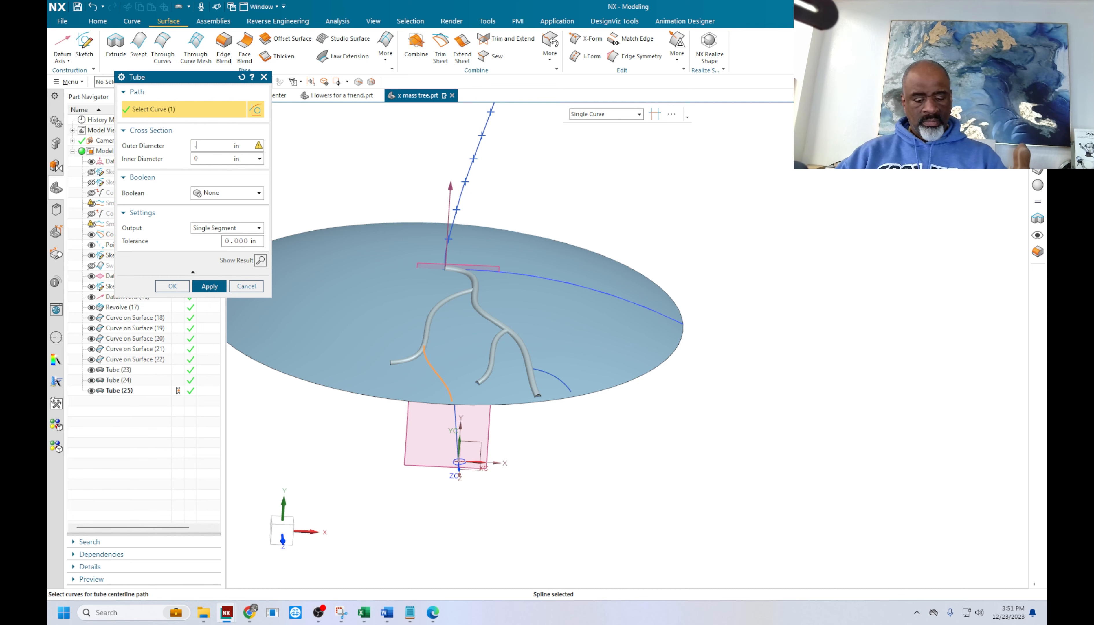
click(217, 286)
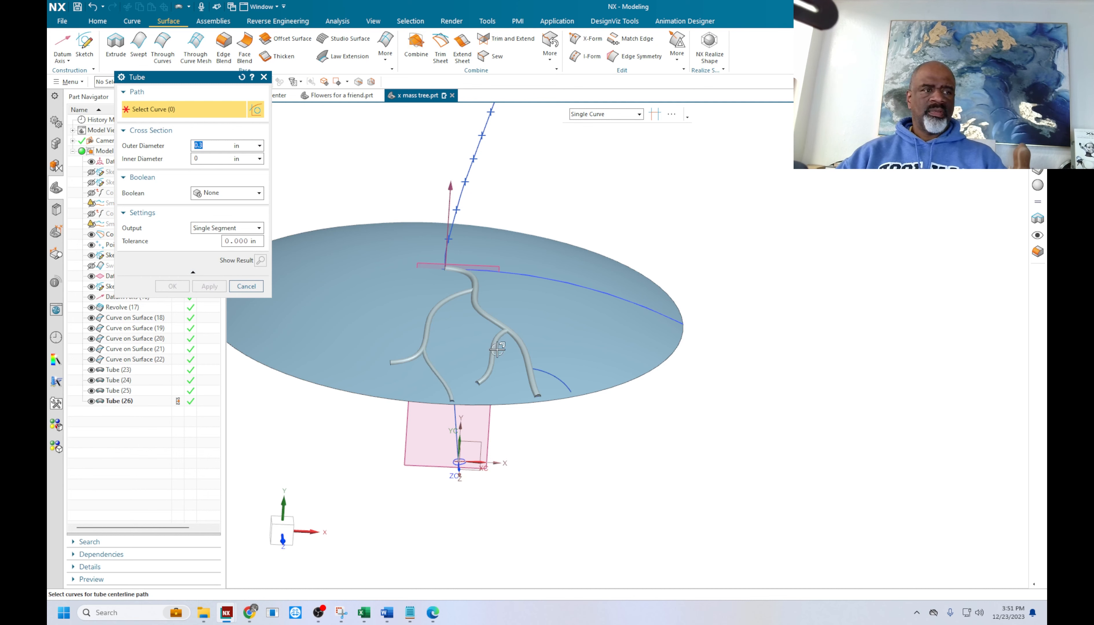
click(556, 372)
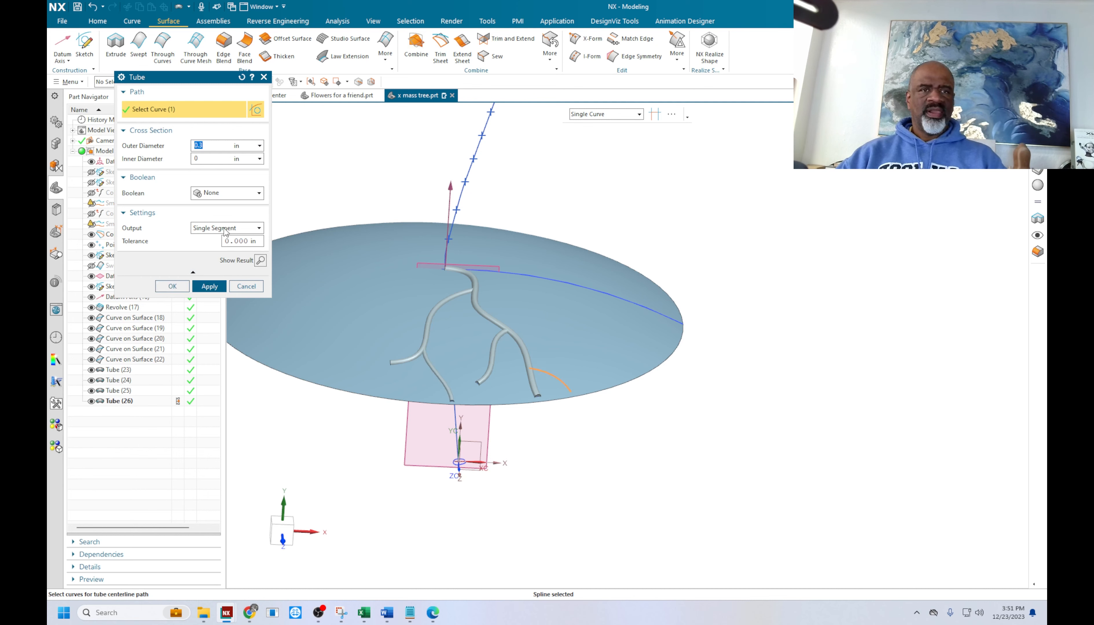
click(212, 286)
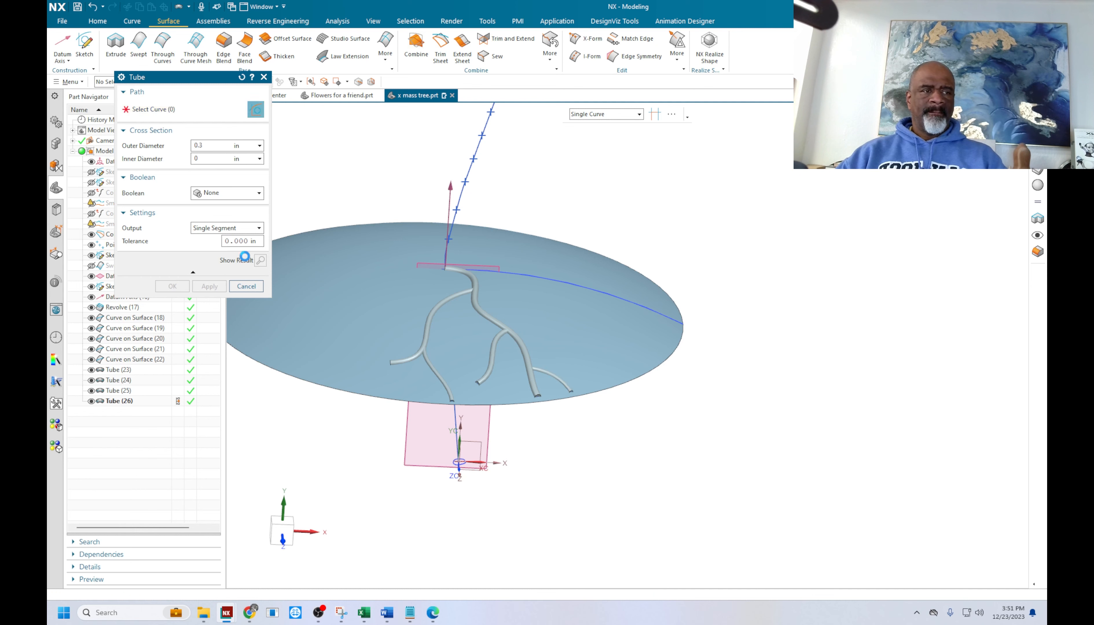
click(237, 287)
Unite the main branch tube as target with the four smaller branch tubes as tool bodies
click(97, 20)
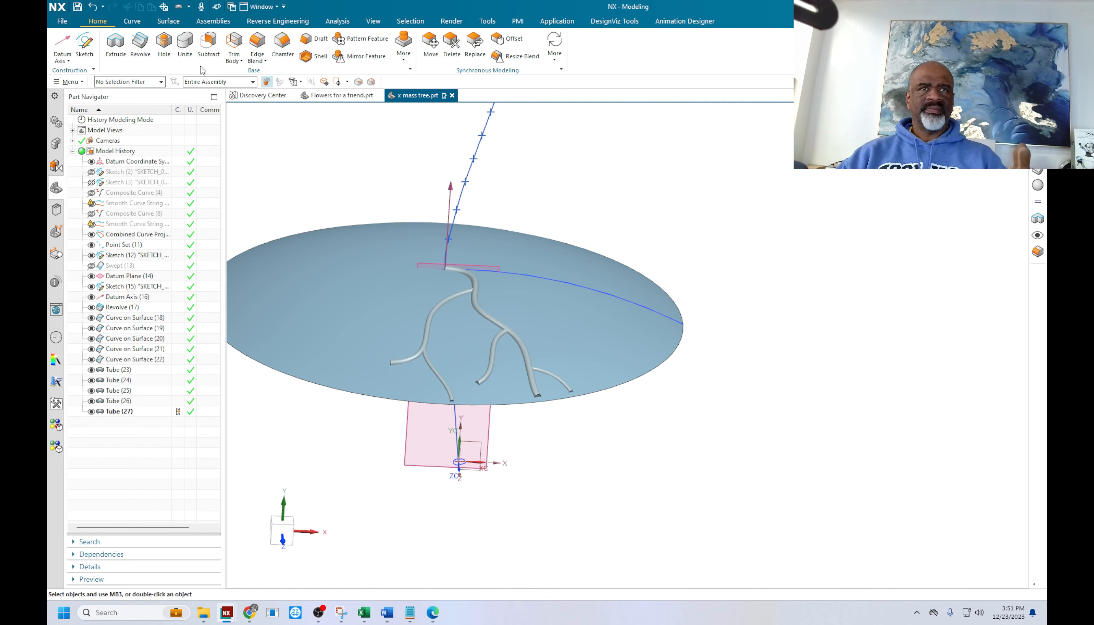
click(185, 43)
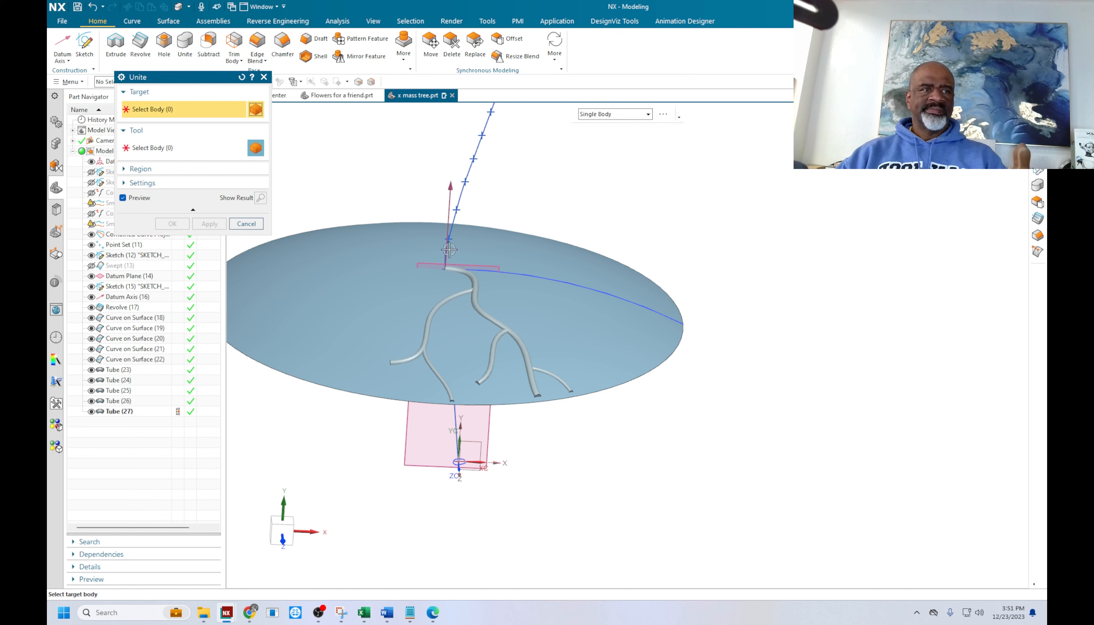
click(474, 277)
click(436, 306)
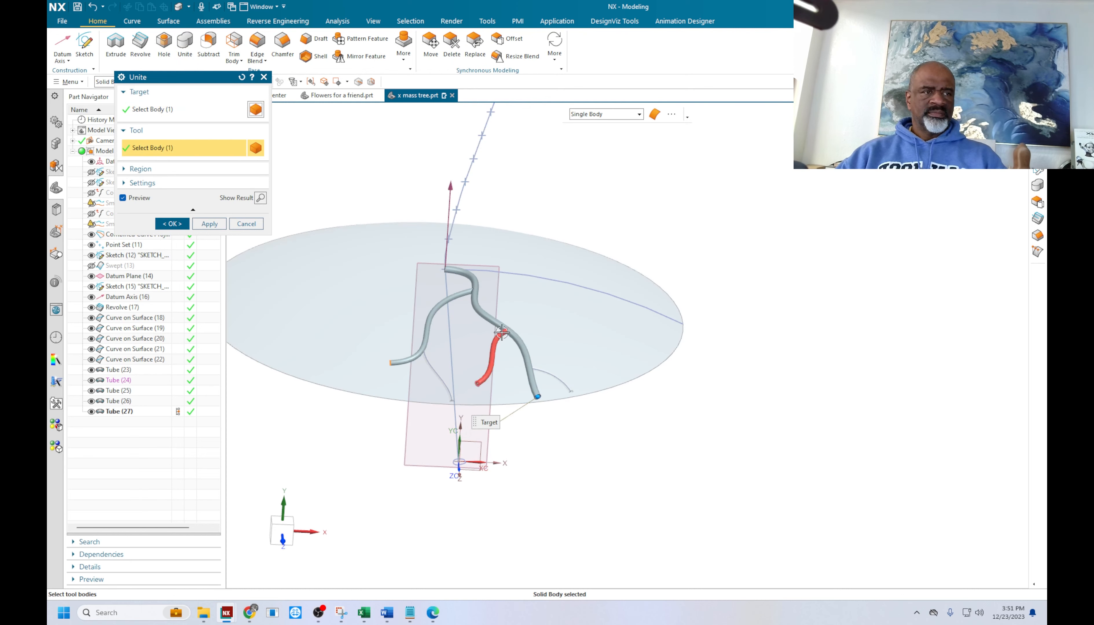
click(501, 332)
click(435, 367)
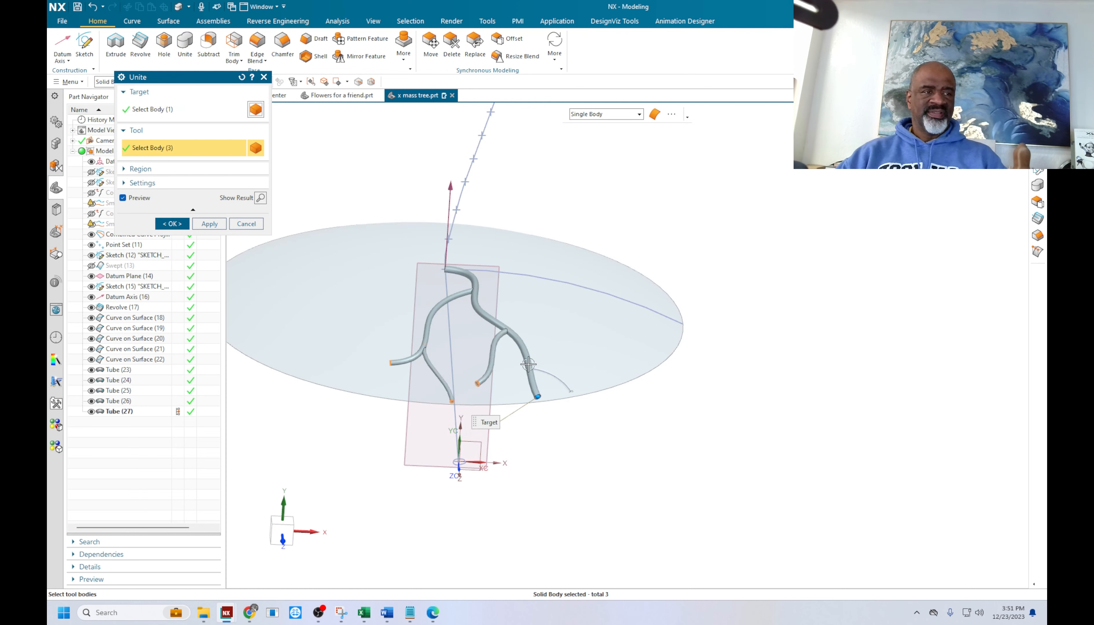
click(537, 368)
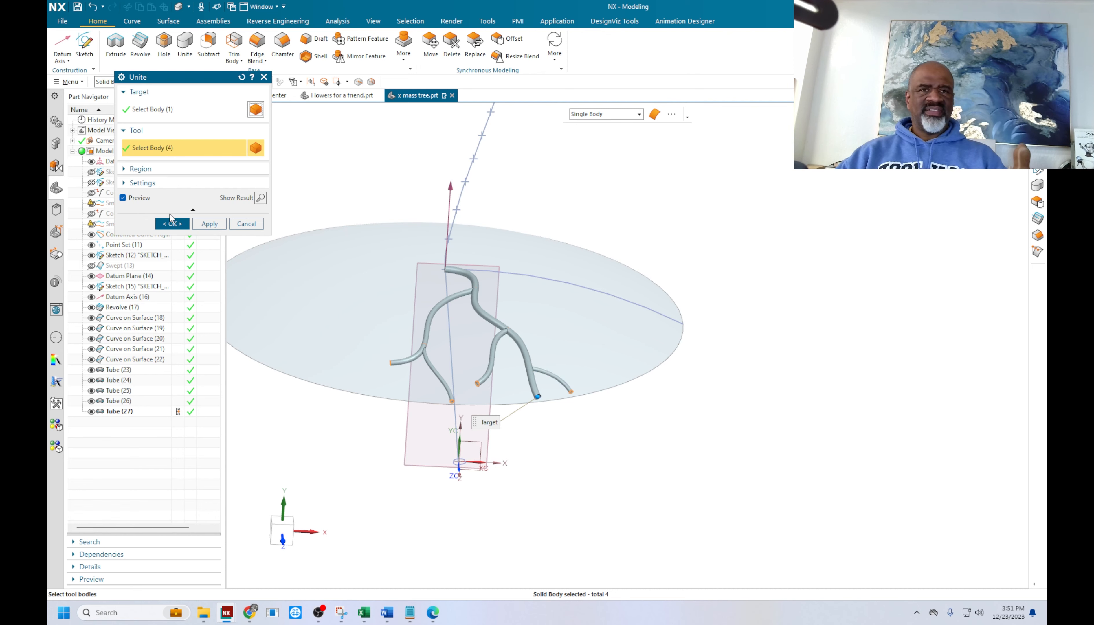
click(172, 223)
mouse_move(768, 202)
middle_down()
mouse_move(757, 219)
mouse_move(764, 175)
mouse_move(755, 215)
mouse_move(754, 169)
mouse_move(756, 204)
middle_up()
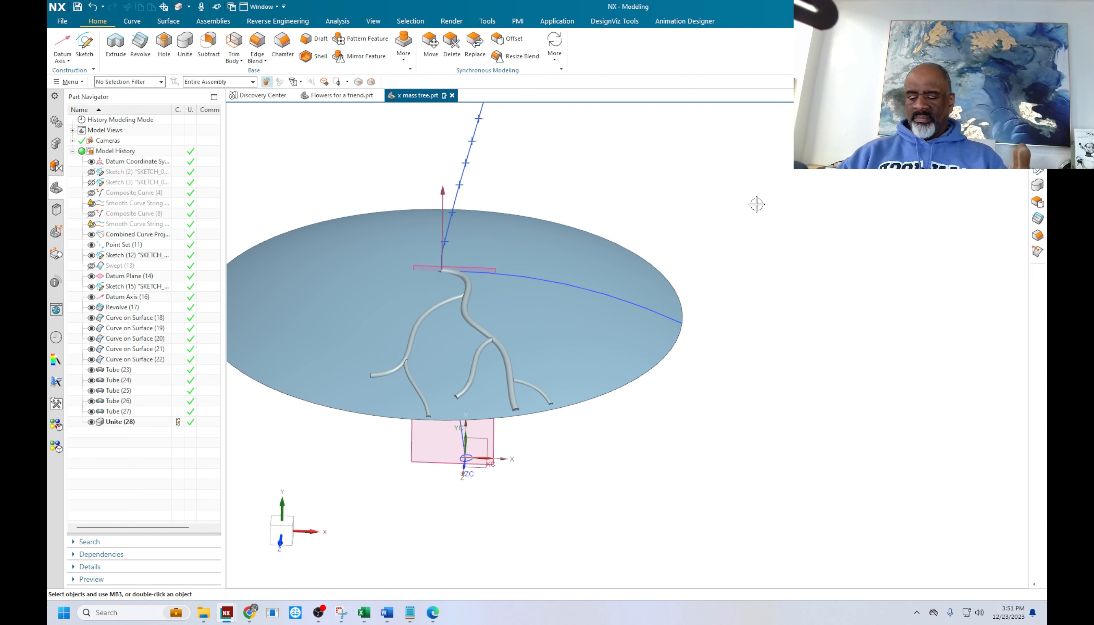
Hide the revolved sheet body beneath the branches
key(ctrl+b)
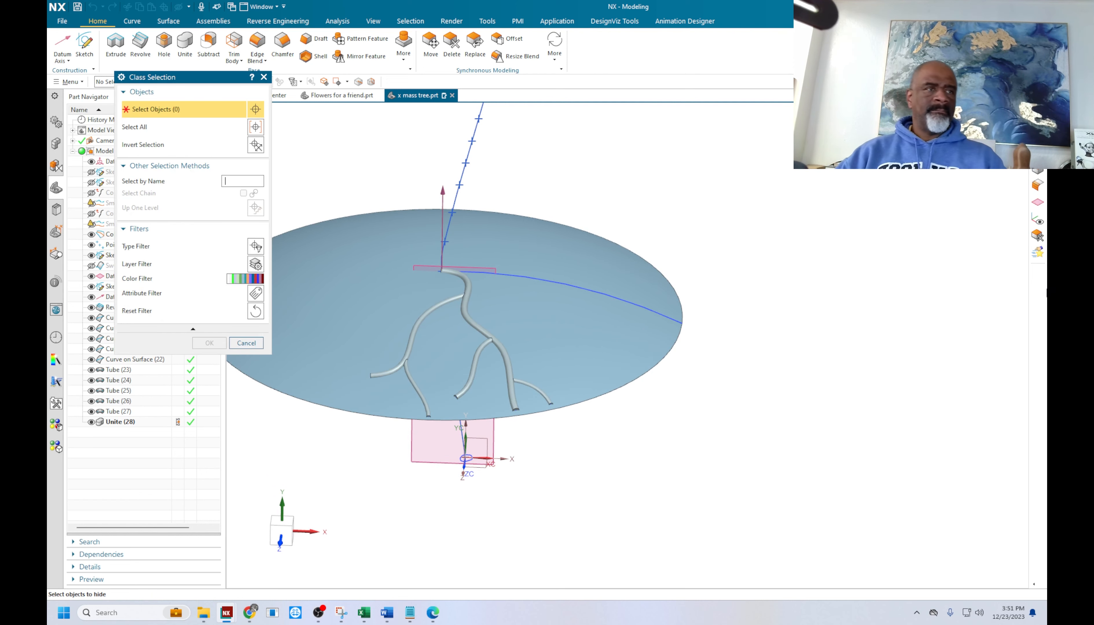
click(612, 266)
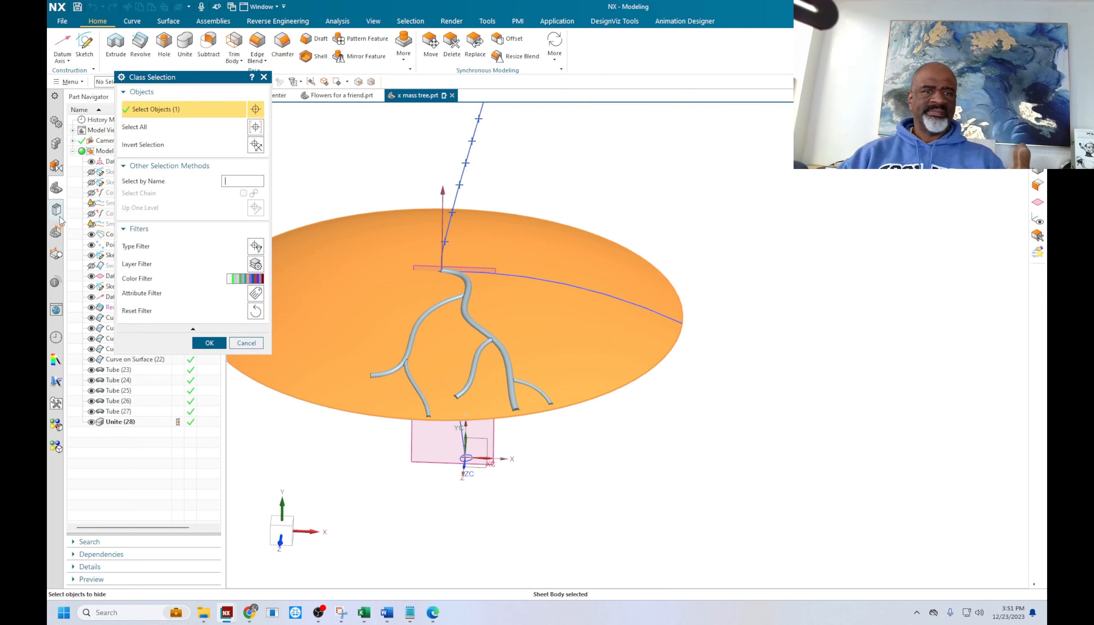
click(204, 344)
middle_drag(591, 244, 591, 237)
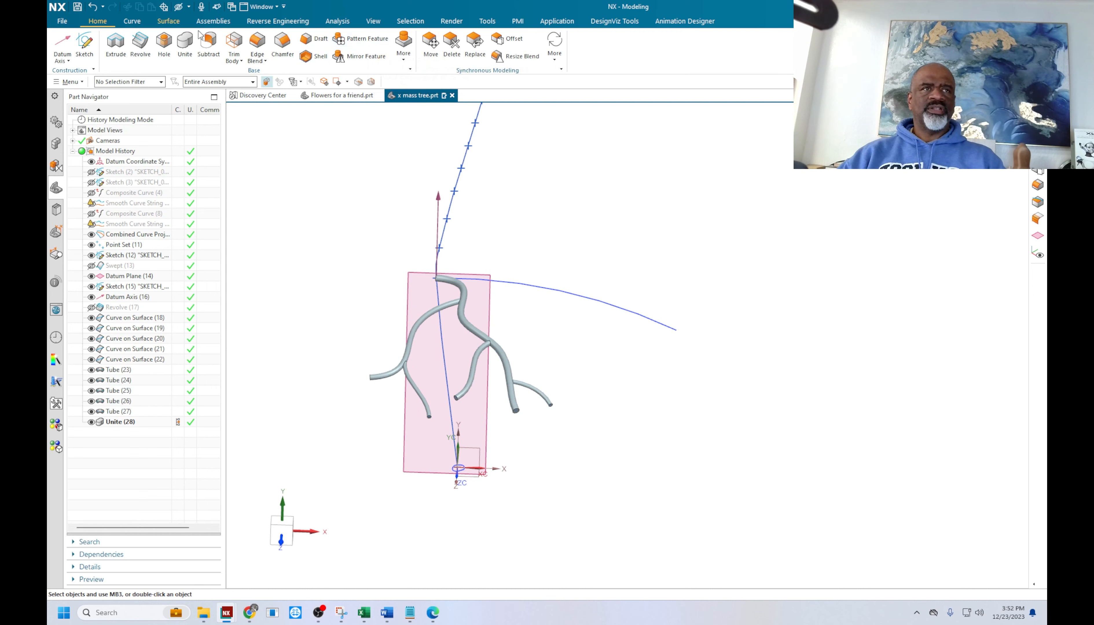
Pattern the united branch body circularly about the vertical datum axis with a count of 6 over a 360° span
click(403, 46)
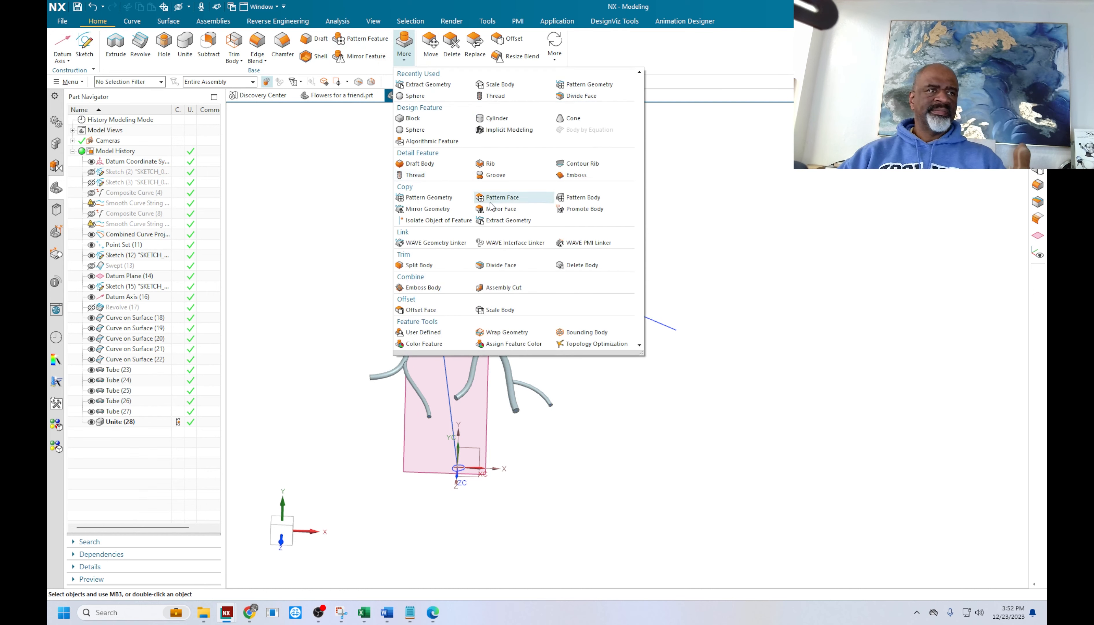
click(428, 198)
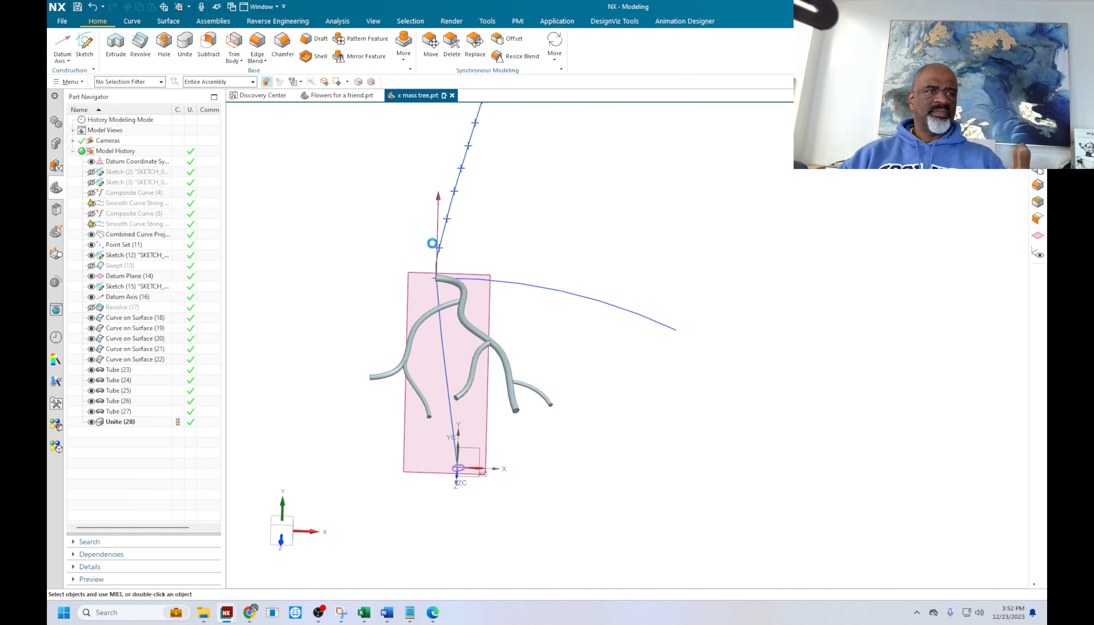
click(464, 287)
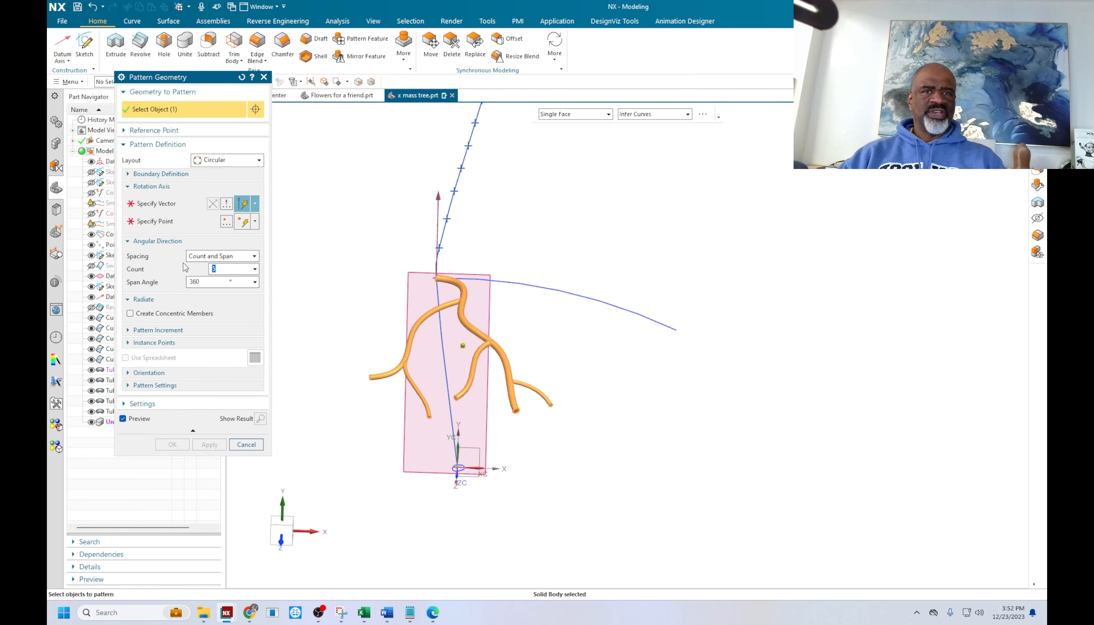
click(159, 205)
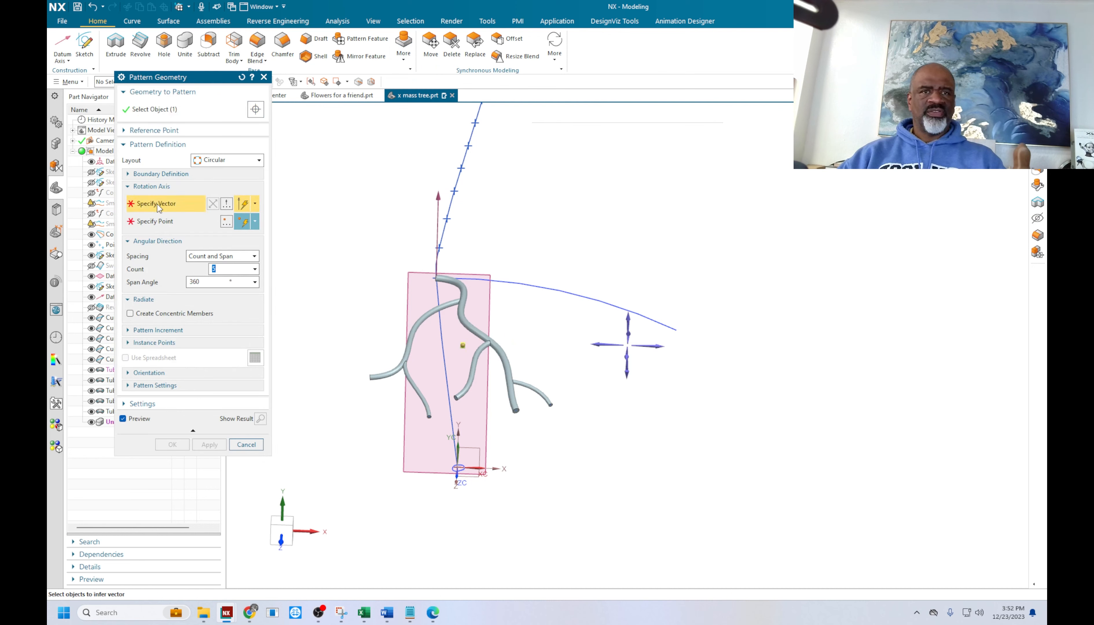
click(437, 197)
mouse_move(428, 161)
middle_down()
mouse_move(430, 205)
mouse_move(427, 176)
middle_up()
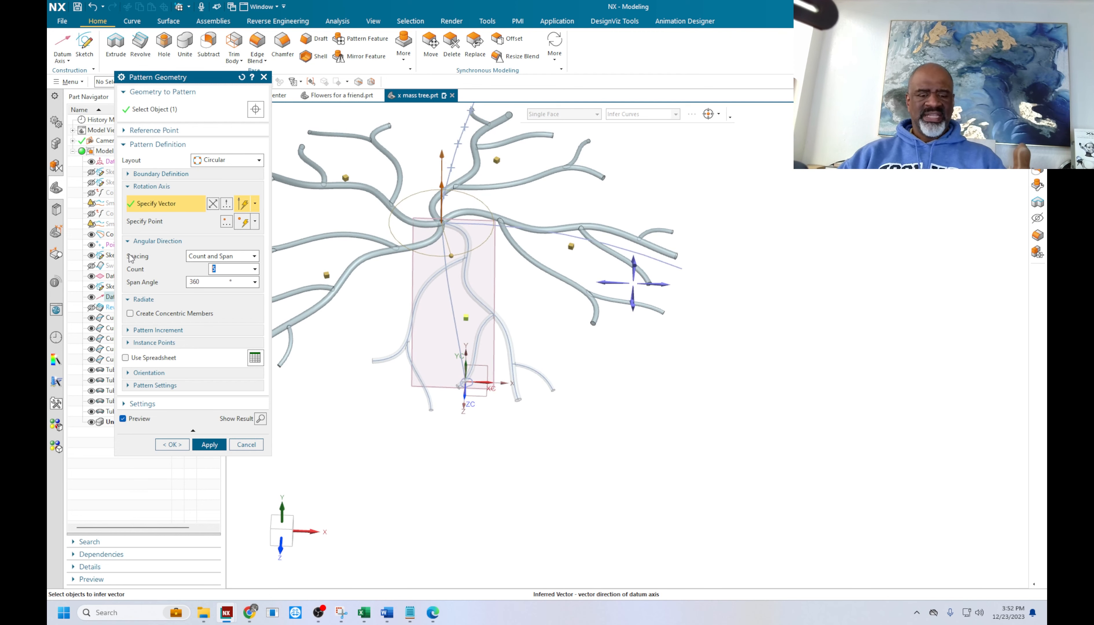
key(Return)
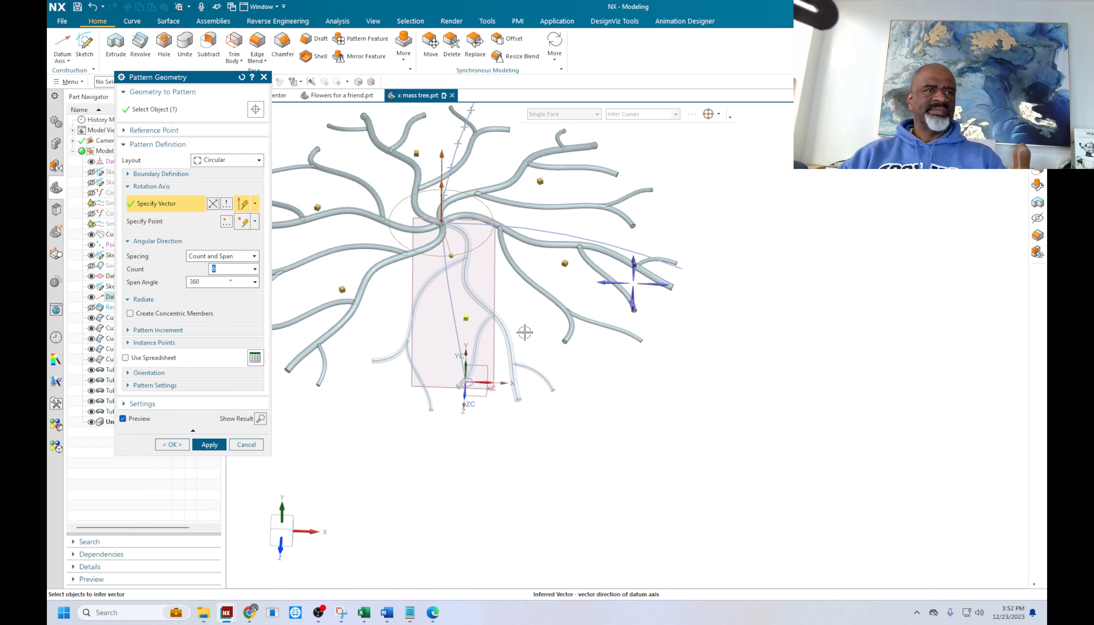
scroll(524, 333, down, 2)
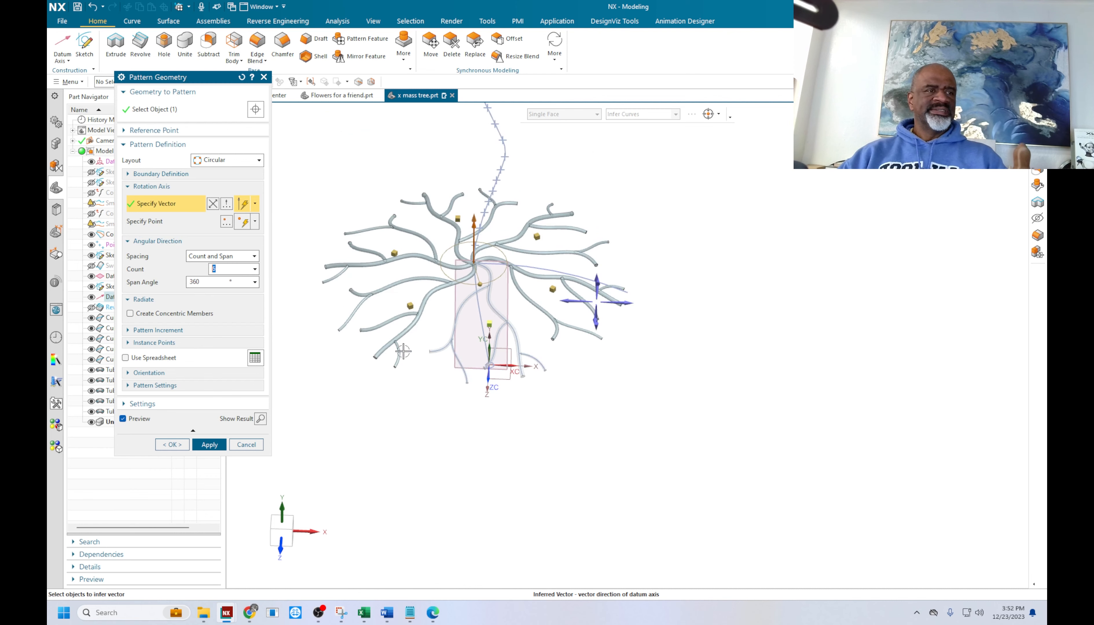
click(171, 444)
middle_drag(352, 142, 286, 132)
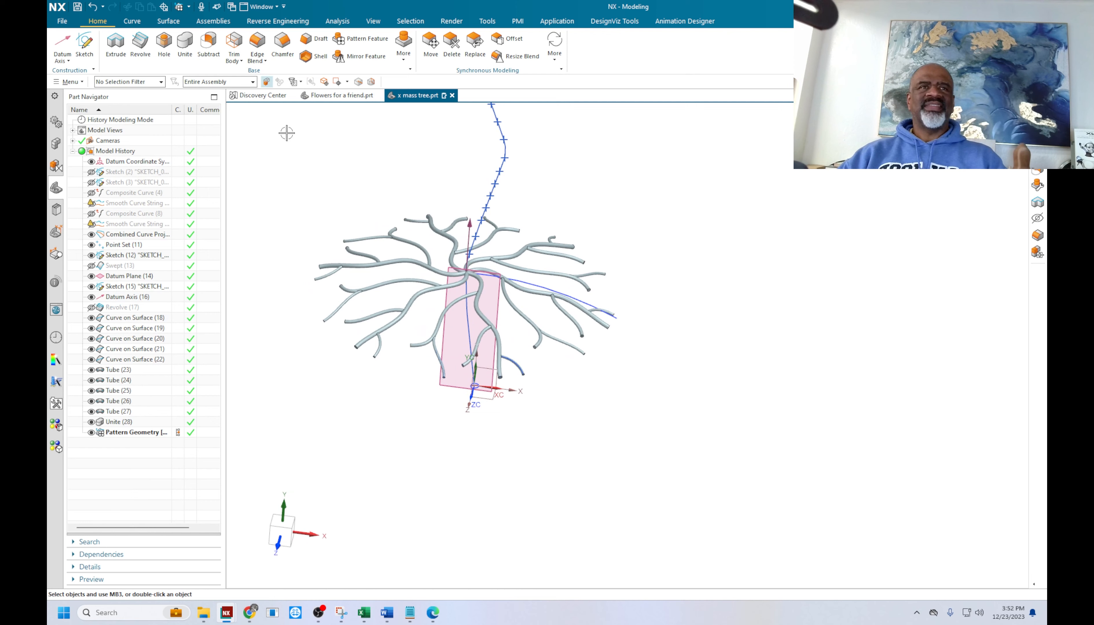
Unite the six patterned branch bodies, using one branch as the target and the other five as tools
click(184, 44)
scroll(488, 244, up, 4)
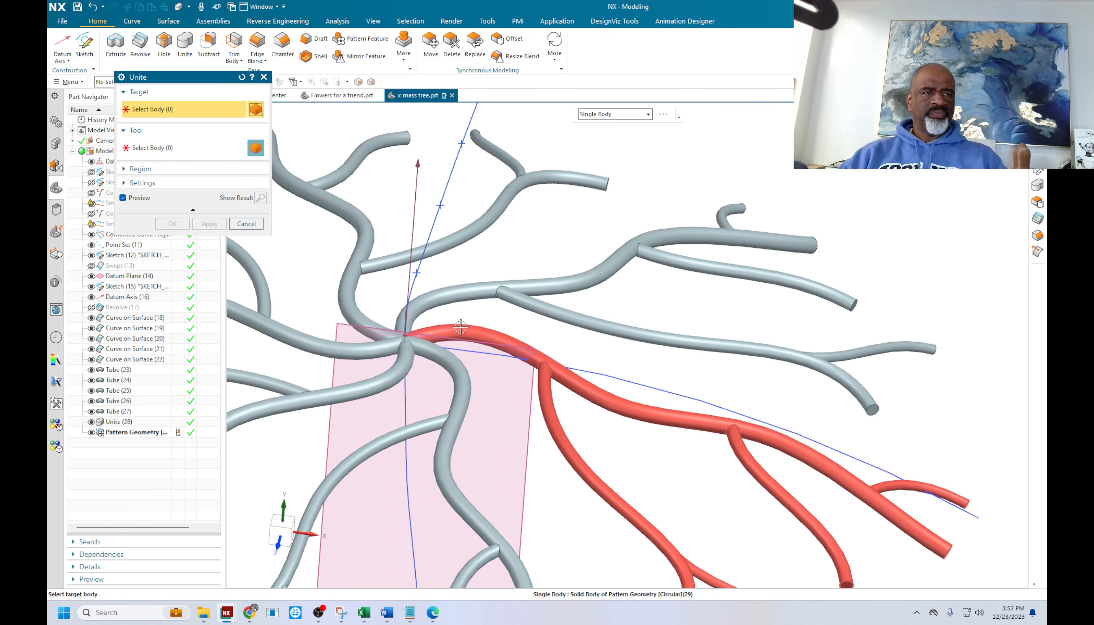
click(461, 327)
click(439, 304)
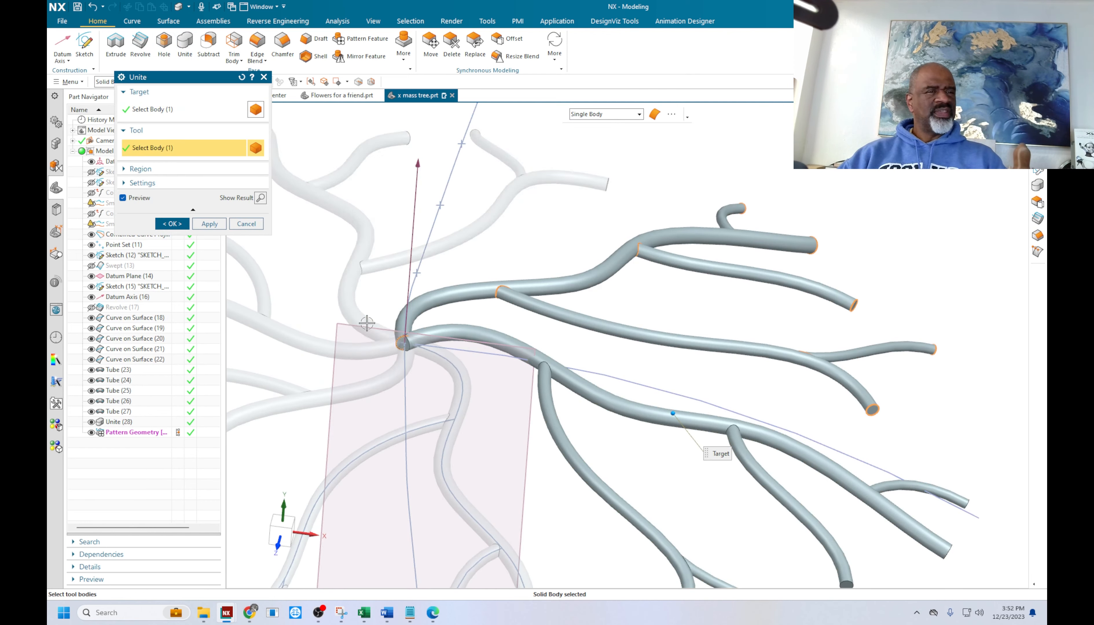
click(367, 323)
click(384, 353)
click(420, 375)
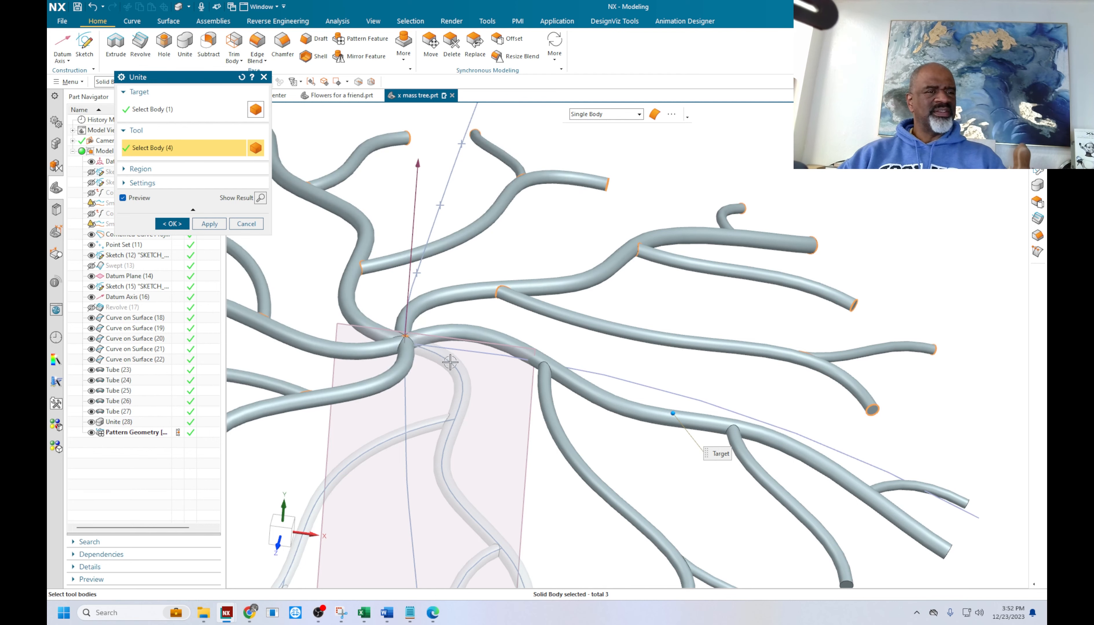
click(452, 365)
scroll(506, 263, down, 5)
scroll(506, 263, down, 1)
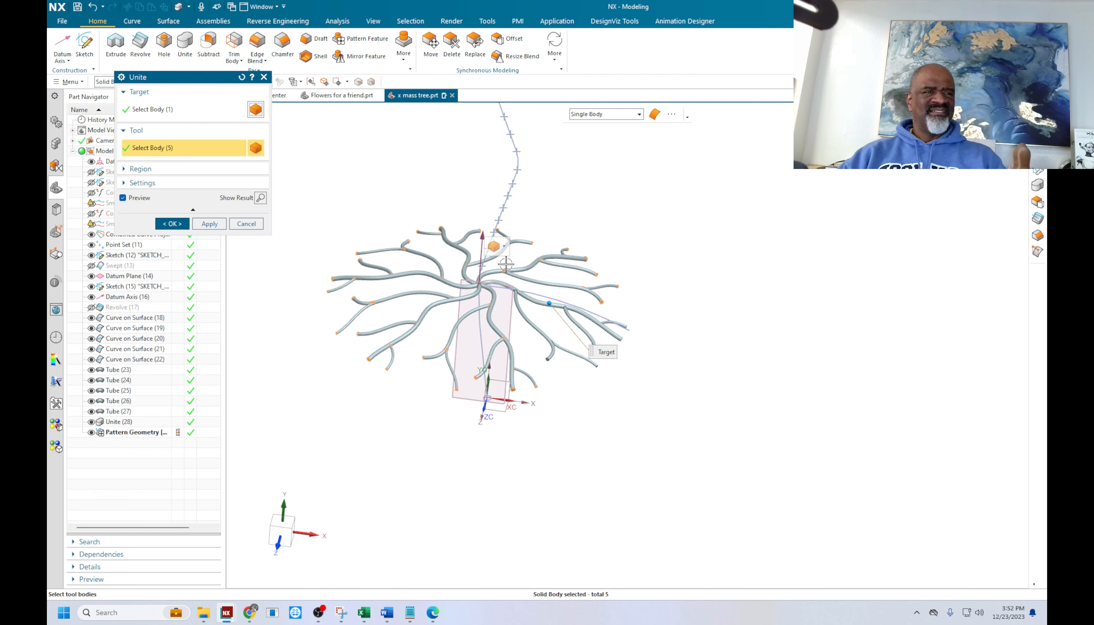
click(173, 223)
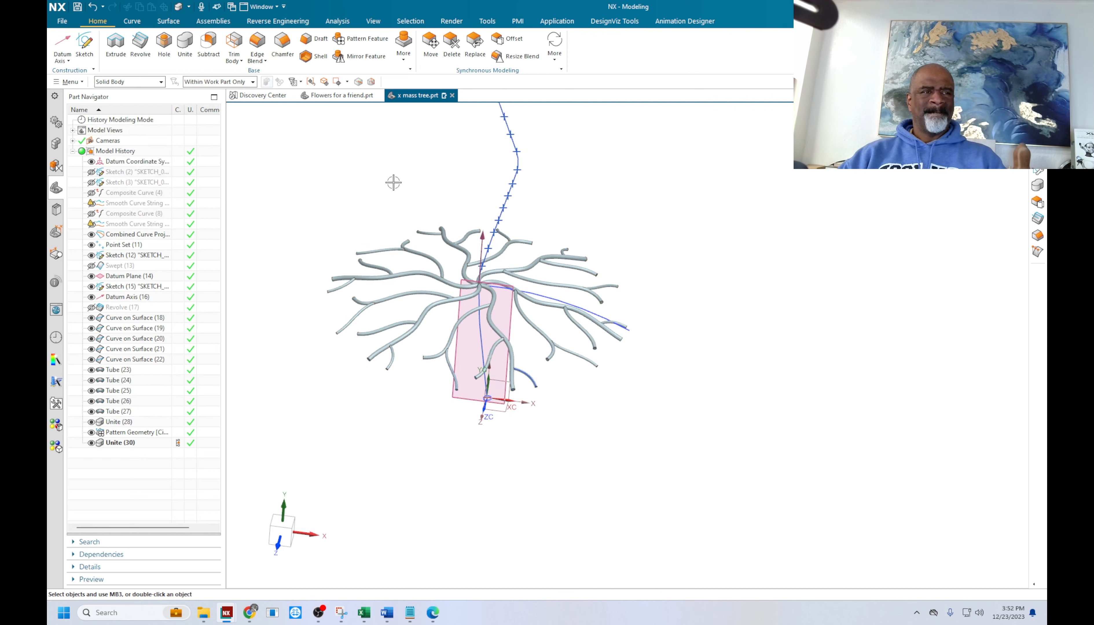
Examine the united ring of branches around the trunk curve from several angles and distances
middle_drag(644, 226, 641, 207)
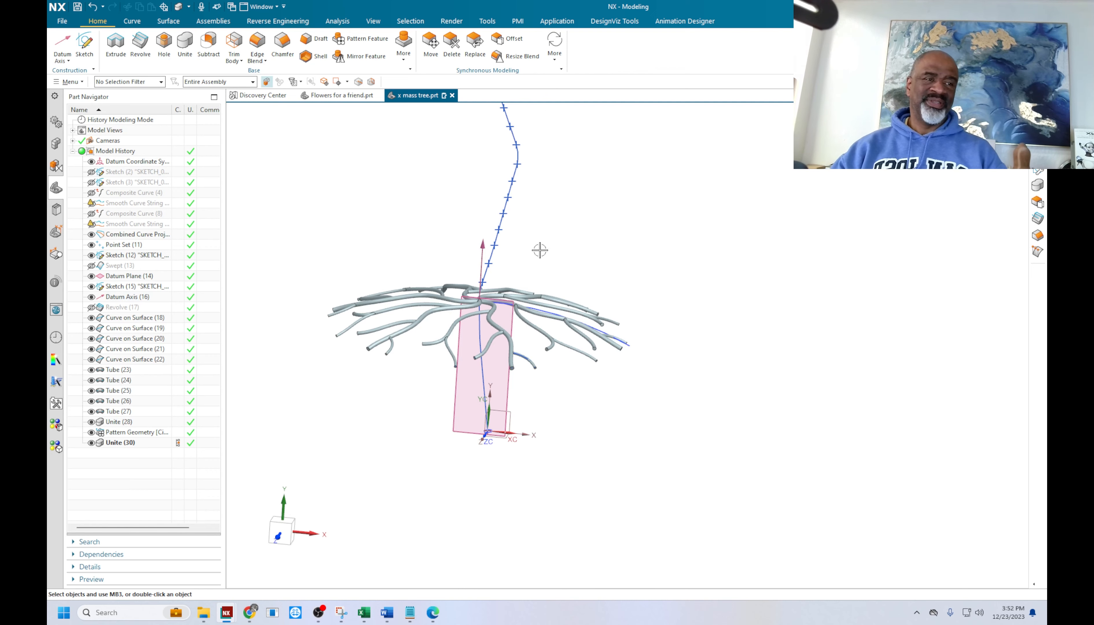
middle_drag(540, 249, 564, 260)
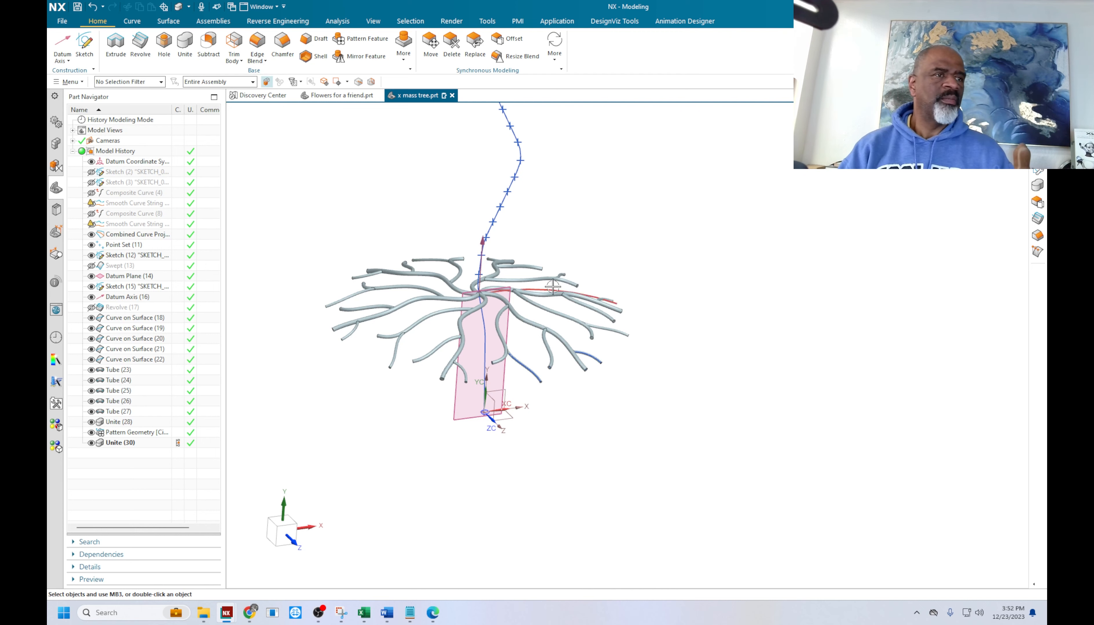
scroll(565, 259, down, 3)
scroll(562, 261, up, 2)
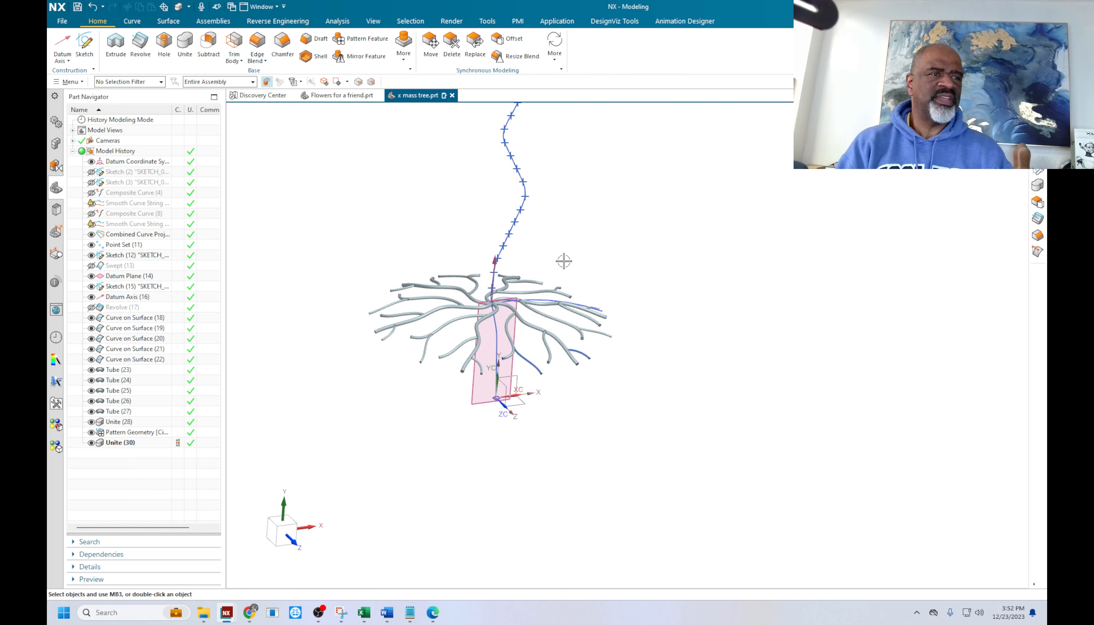
scroll(563, 258, up, 2)
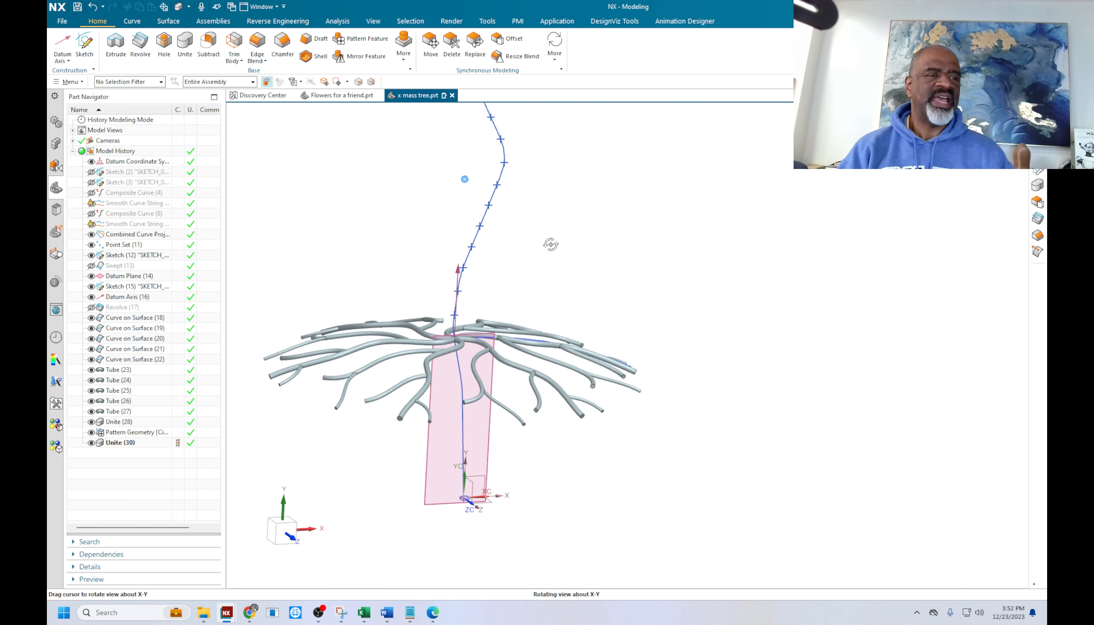
scroll(555, 251, up, 1)
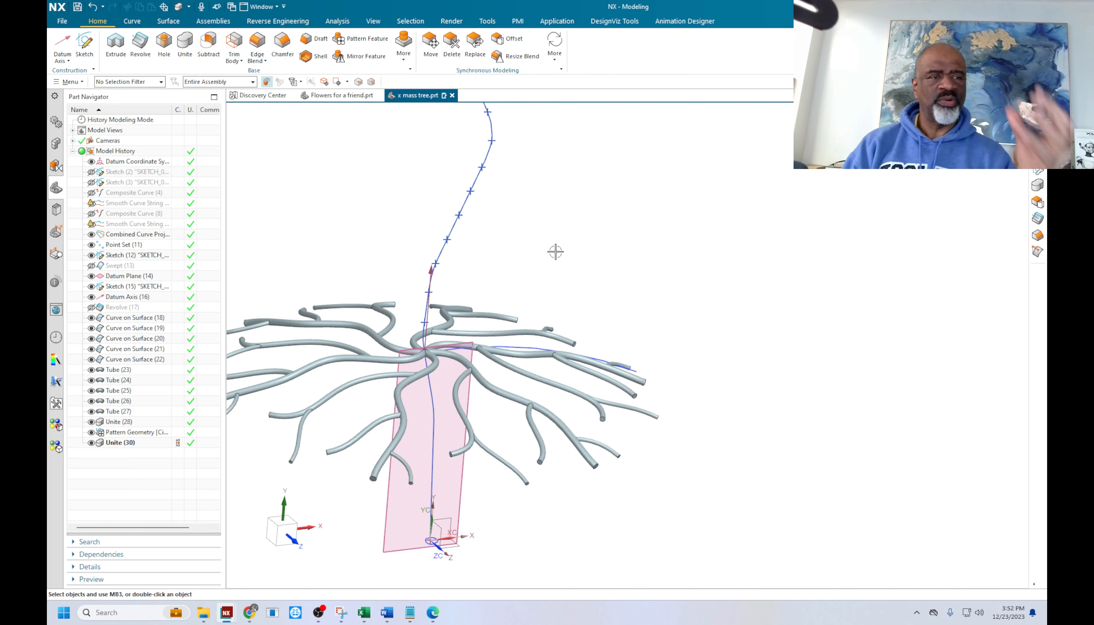
scroll(546, 253, down, 1)
scroll(545, 252, down, 2)
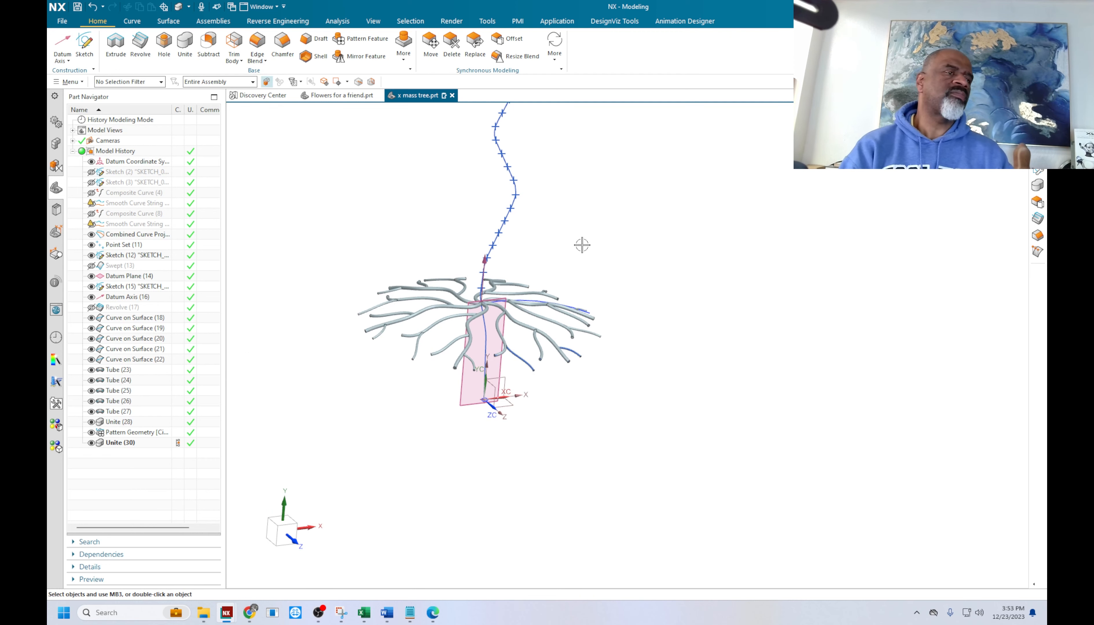
mouse_move(552, 242)
middle_down()
mouse_move(567, 250)
mouse_move(533, 213)
mouse_move(571, 239)
middle_up()
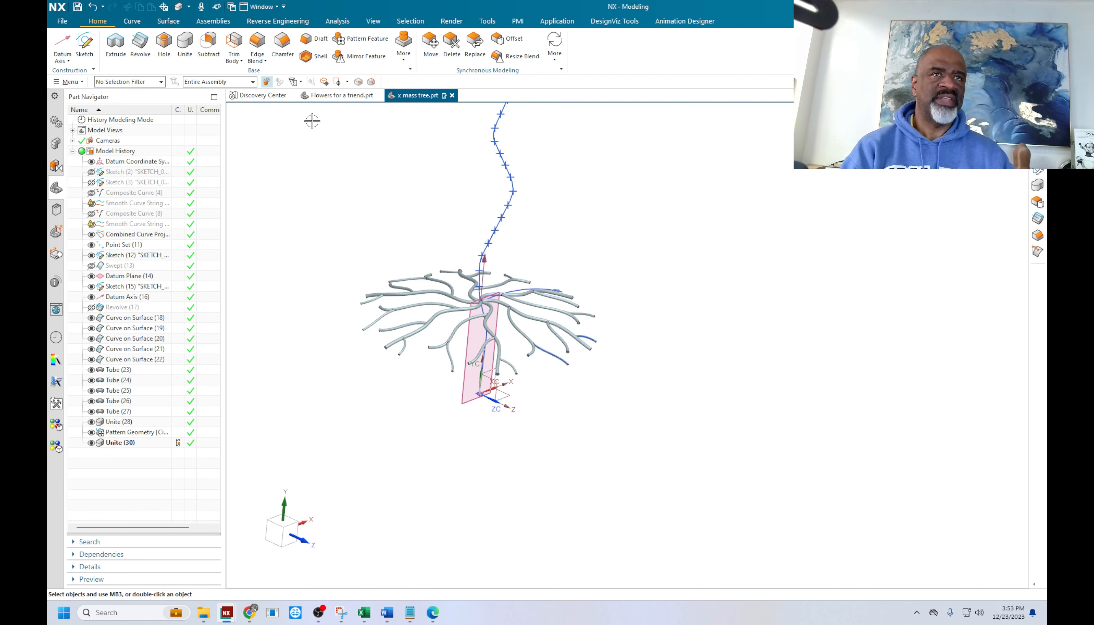
Start a uniform Scale Body on the united branch ring with a scale factor of 0.99
click(410, 61)
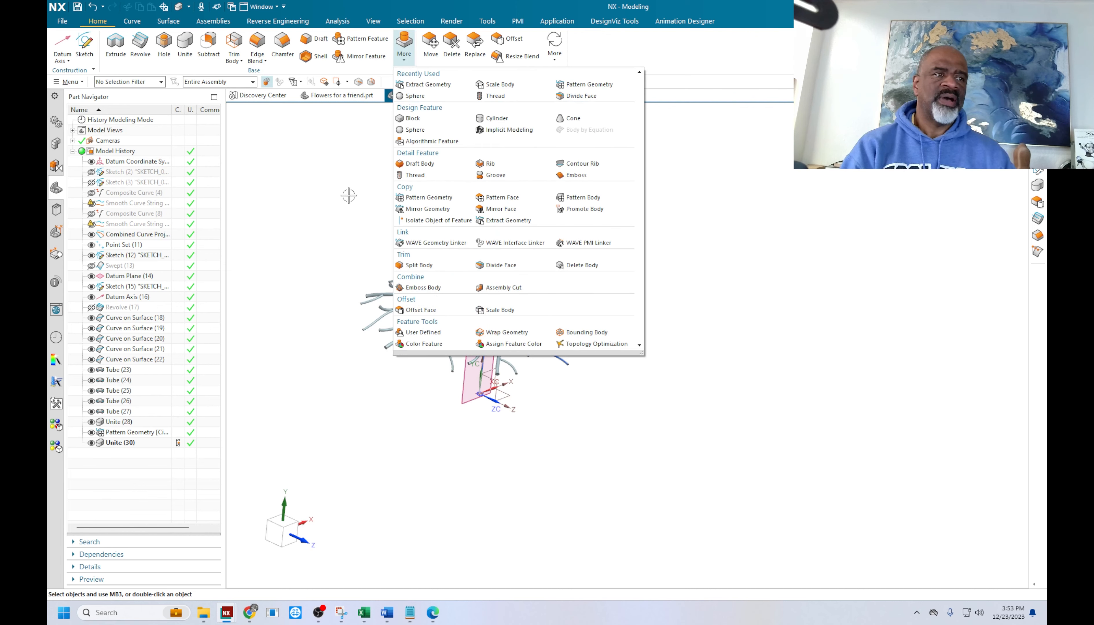
click(508, 312)
scroll(376, 222, up, 3)
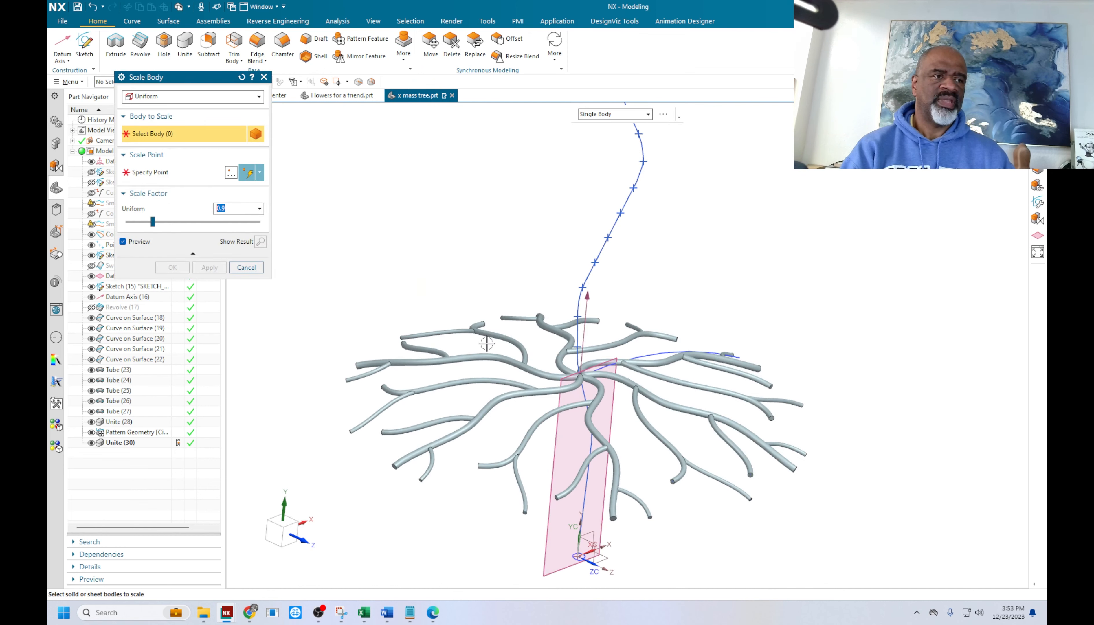
click(534, 368)
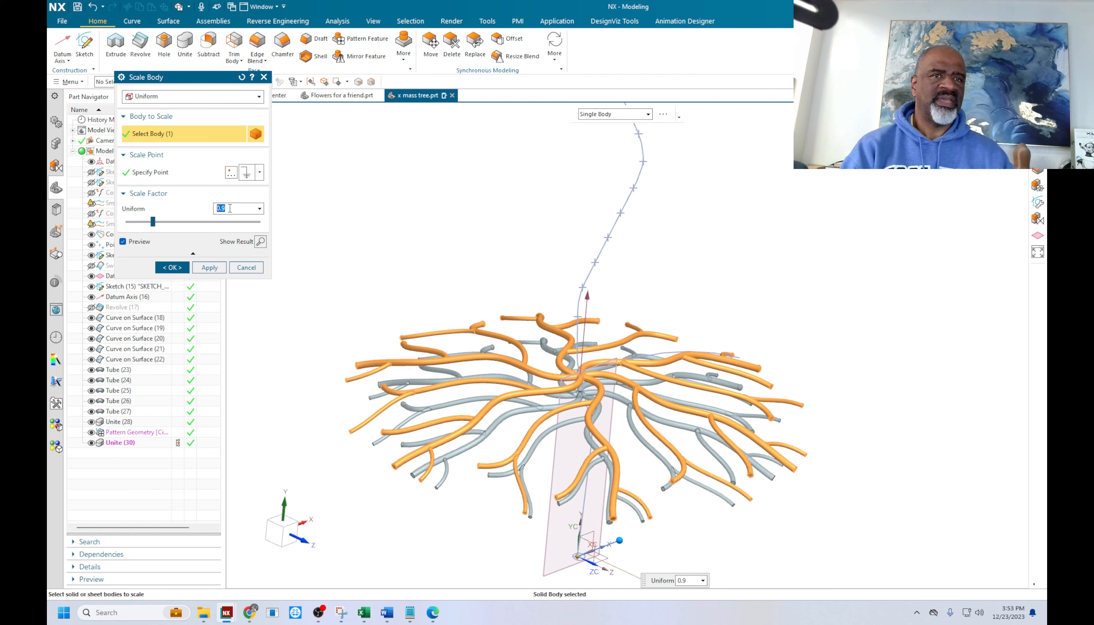
text(.99)
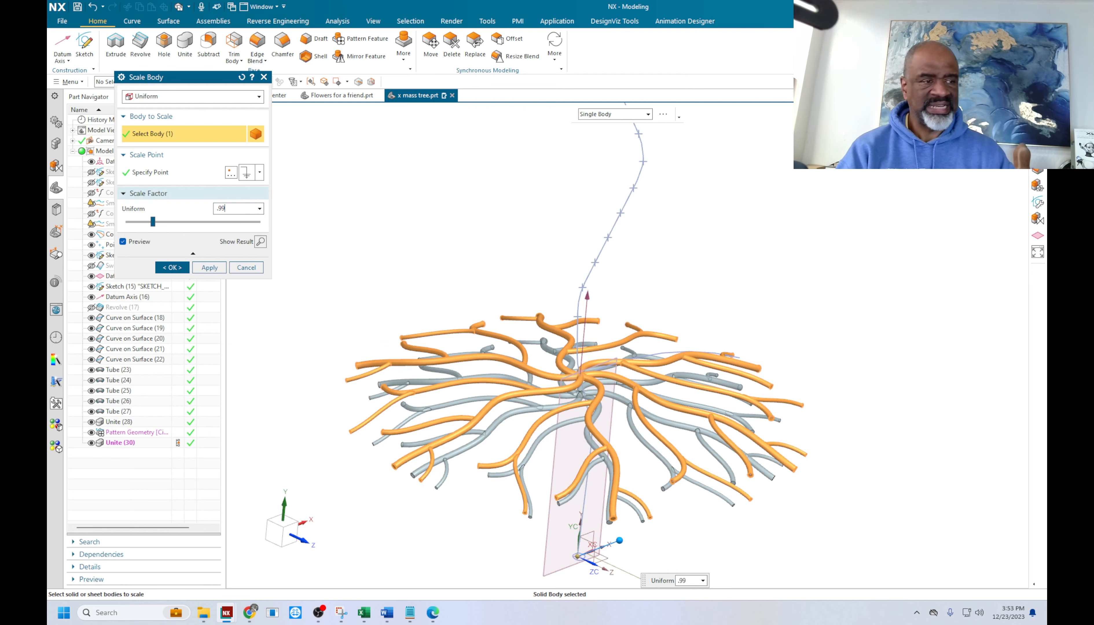
key(Return)
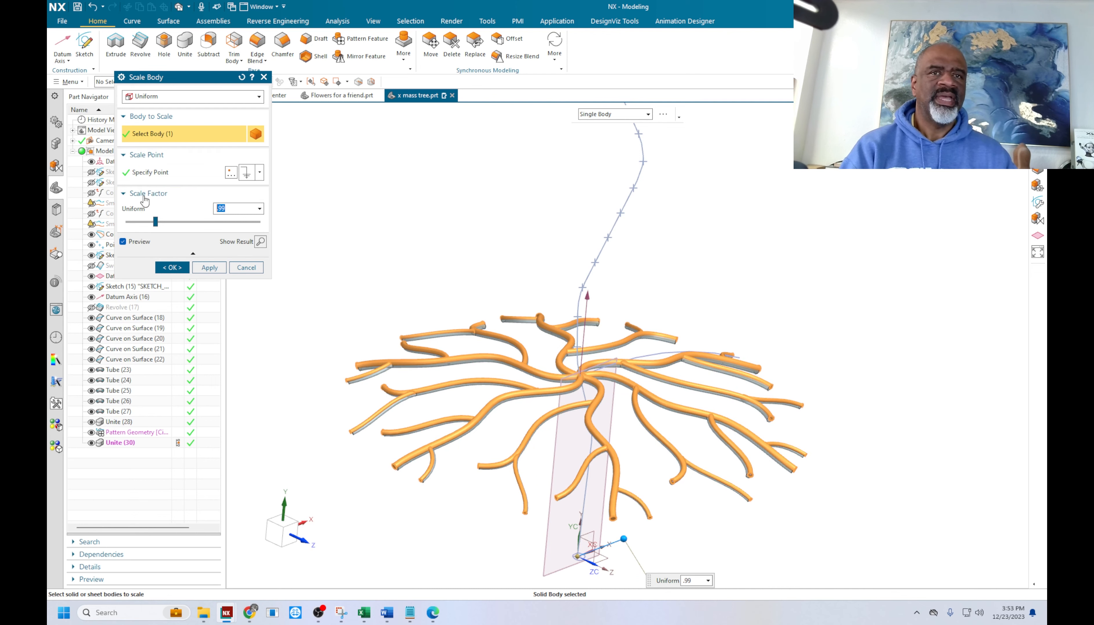
Switch the view to static wireframe, set the scale point to the trunk point where the branches meet, and complete the scaling
click(150, 172)
scroll(605, 380, up, 5)
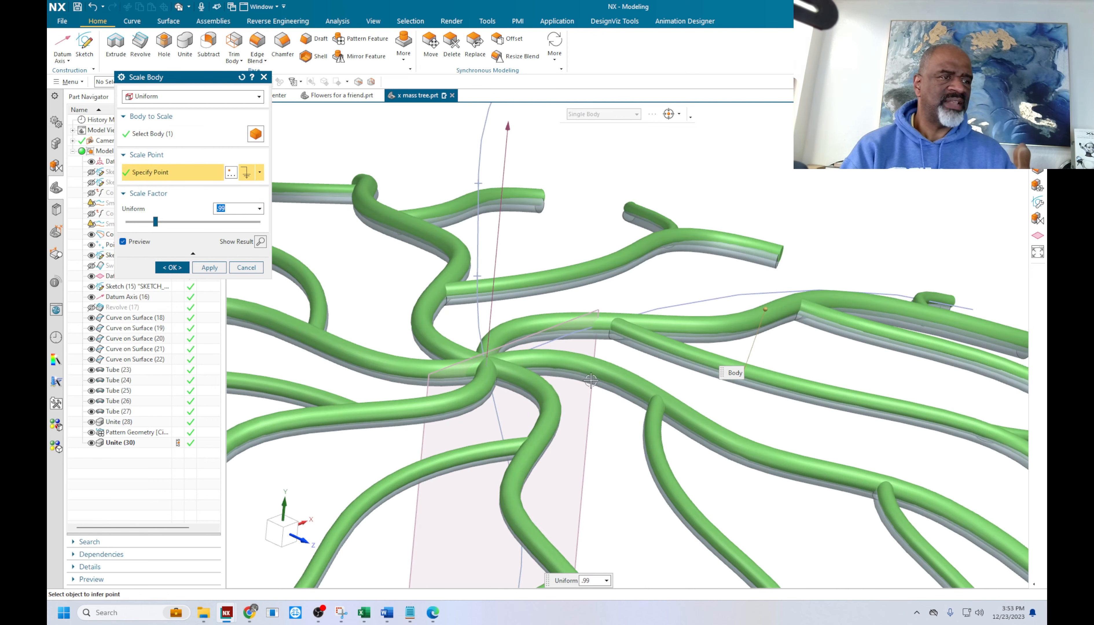
scroll(604, 380, up, 3)
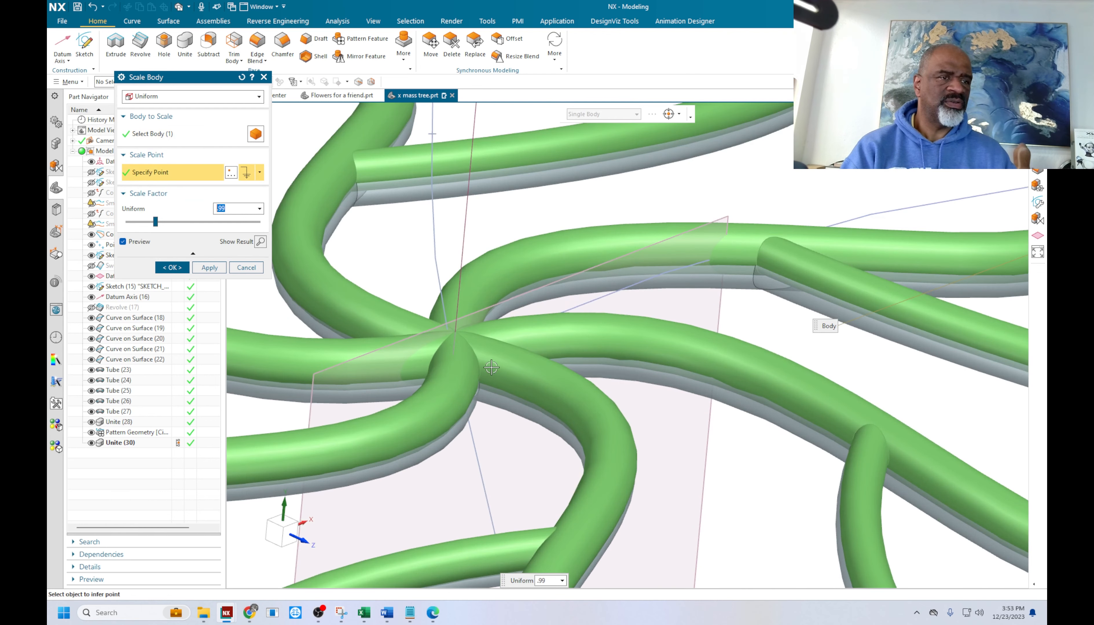
right_click(380, 258)
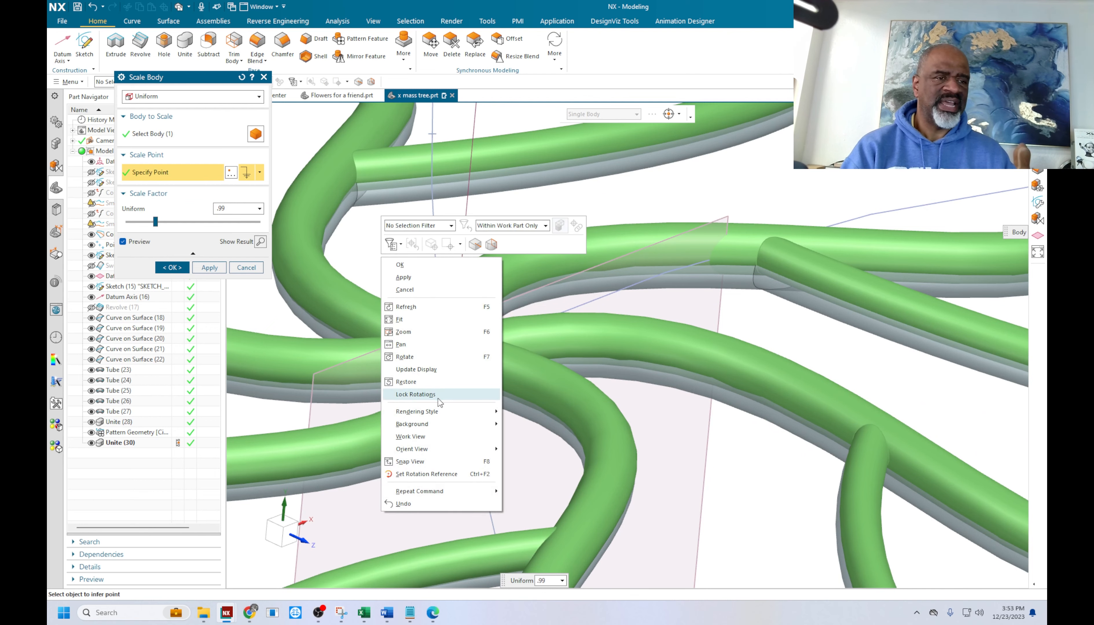
mouse_move(436, 411)
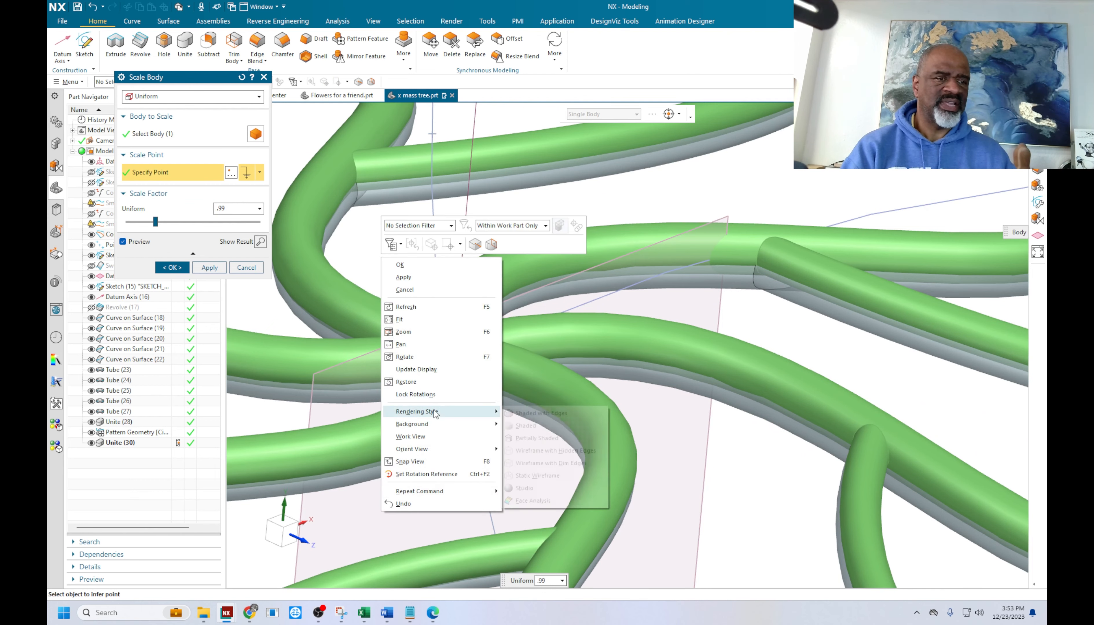
click(536, 476)
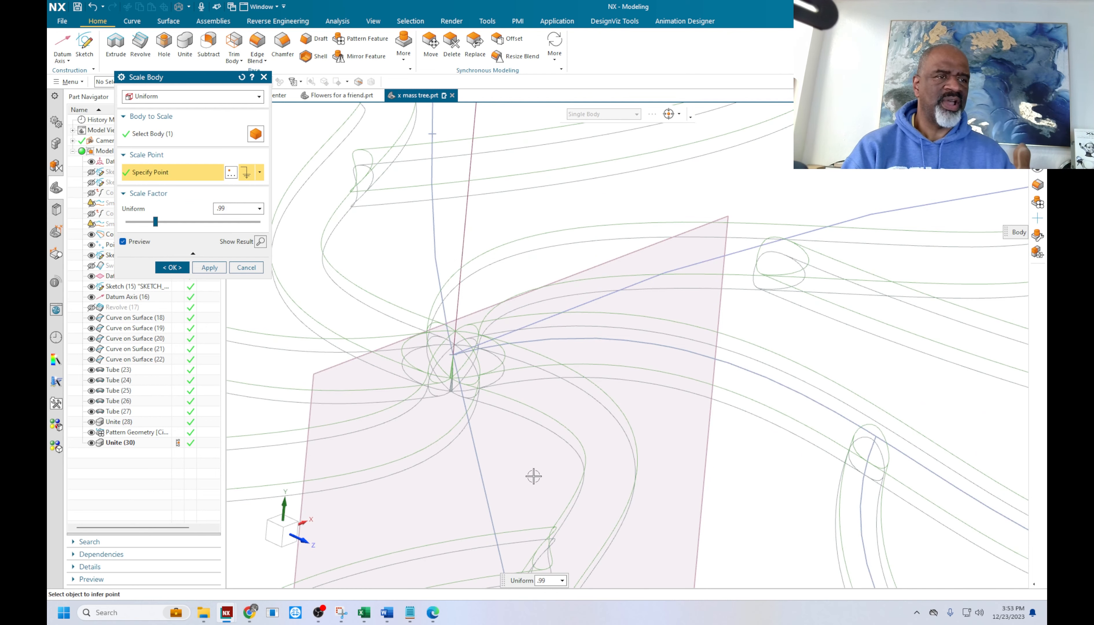
click(453, 354)
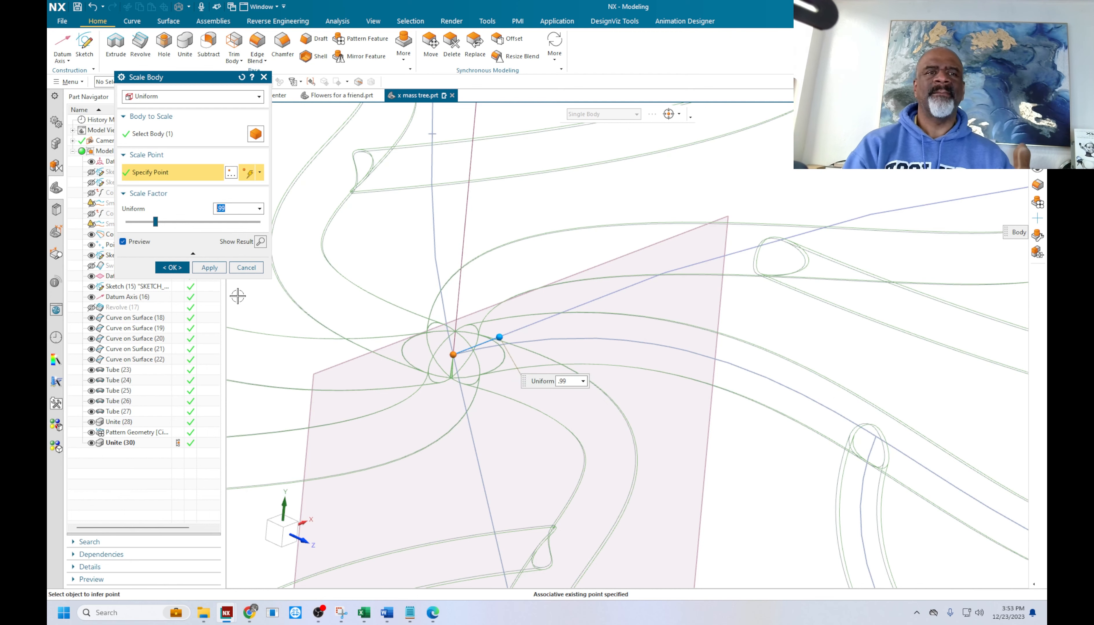
click(172, 268)
scroll(551, 349, down, 5)
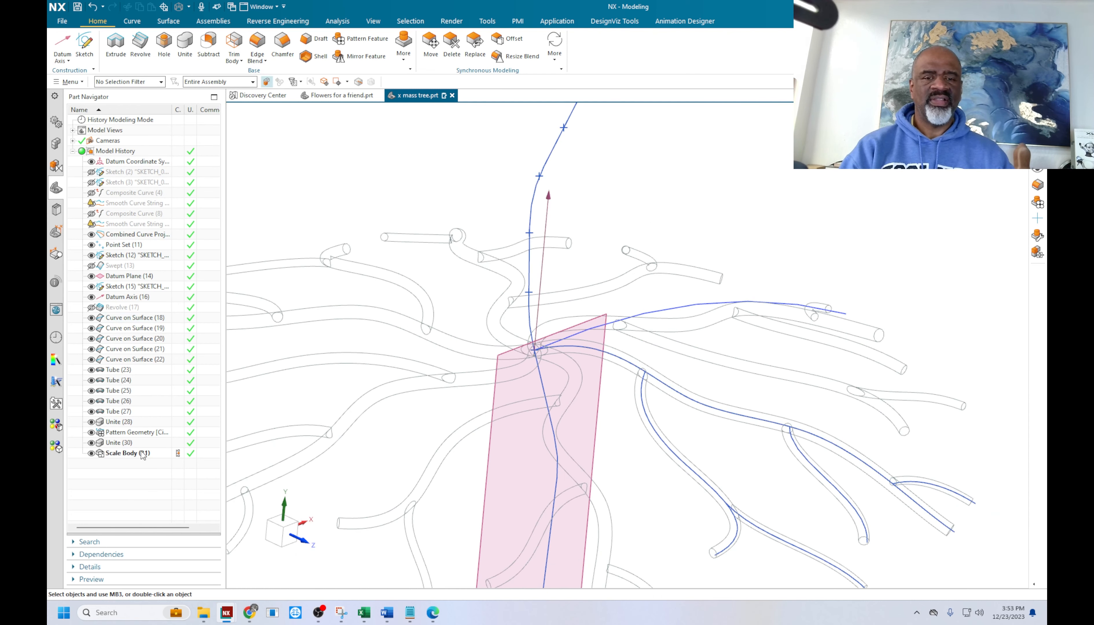
click(114, 454)
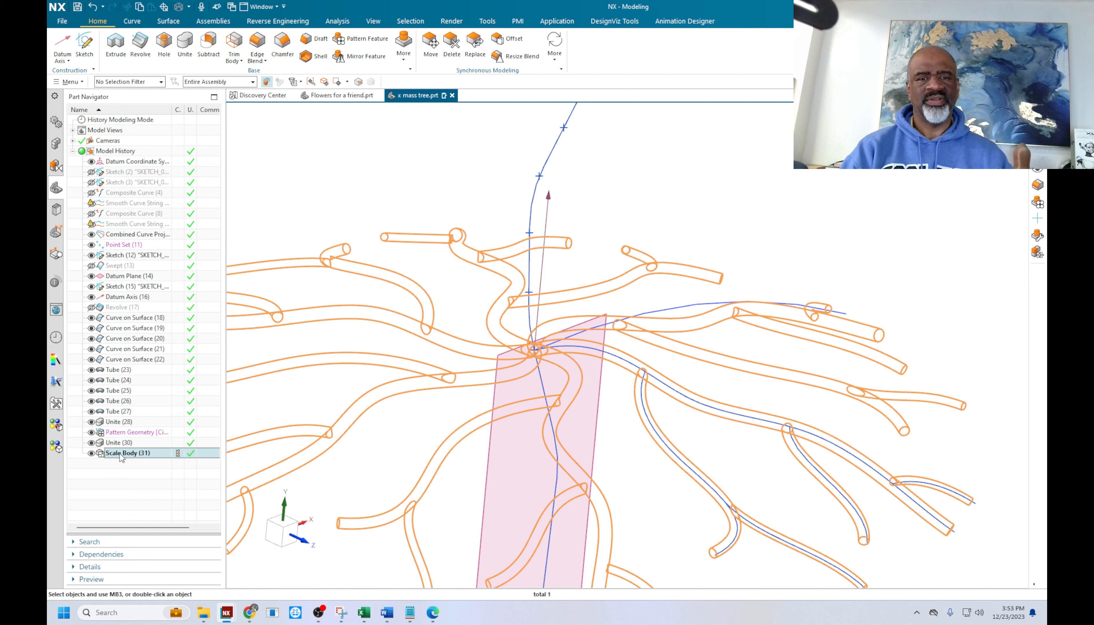
key(Escape)
scroll(638, 388, down, 3)
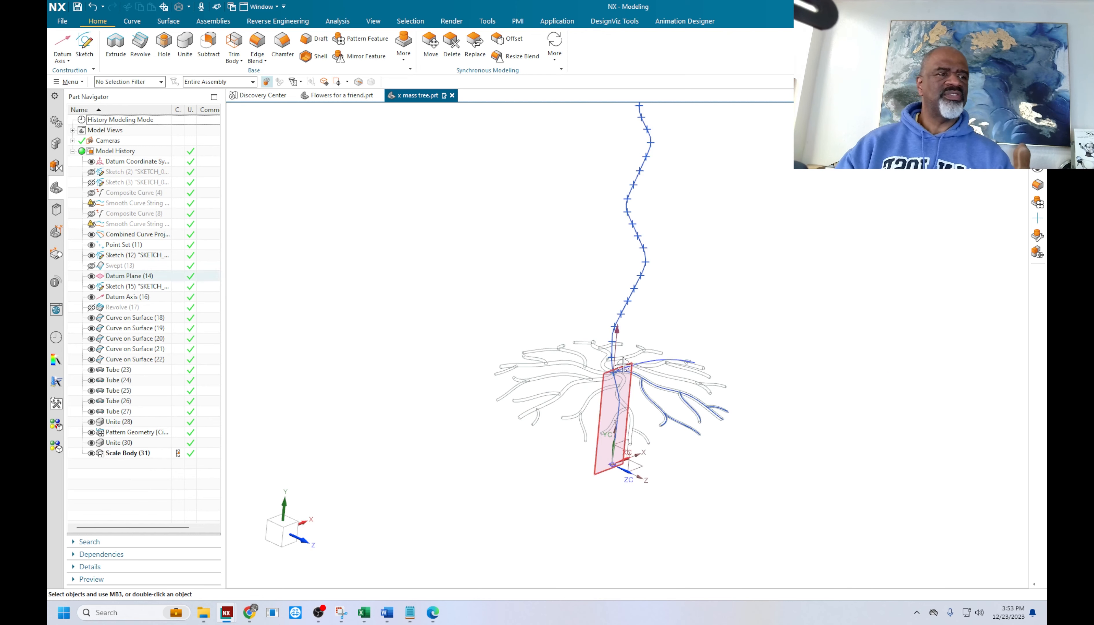
middle_drag(740, 359, 702, 328)
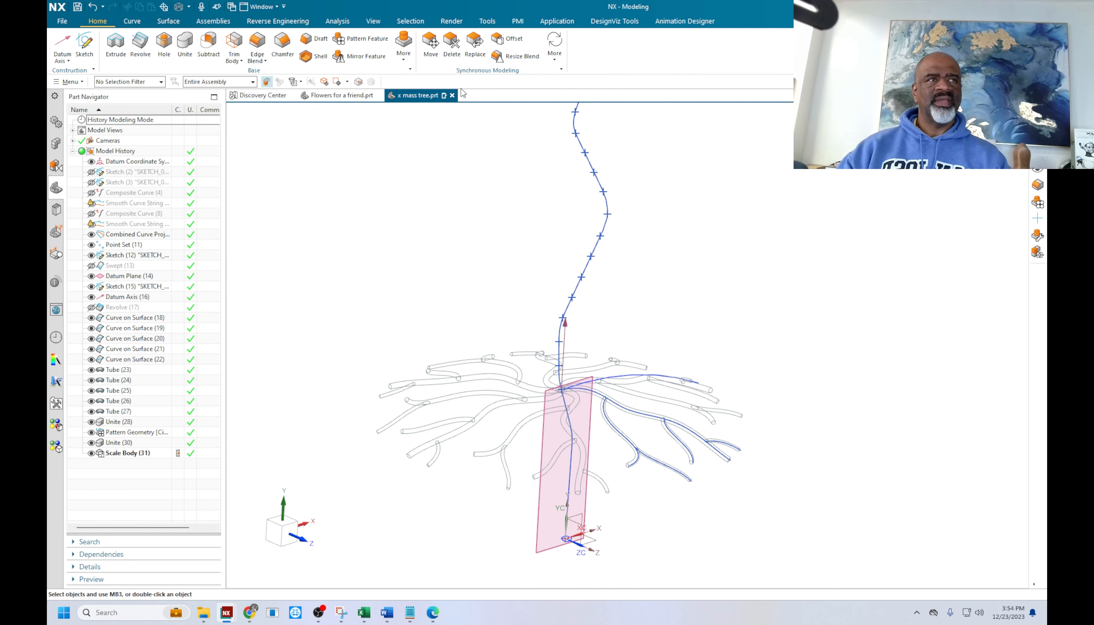
Start an angular Move Face on all faces of the branch ring, with the vertical datum axis as the rotation vector
click(430, 48)
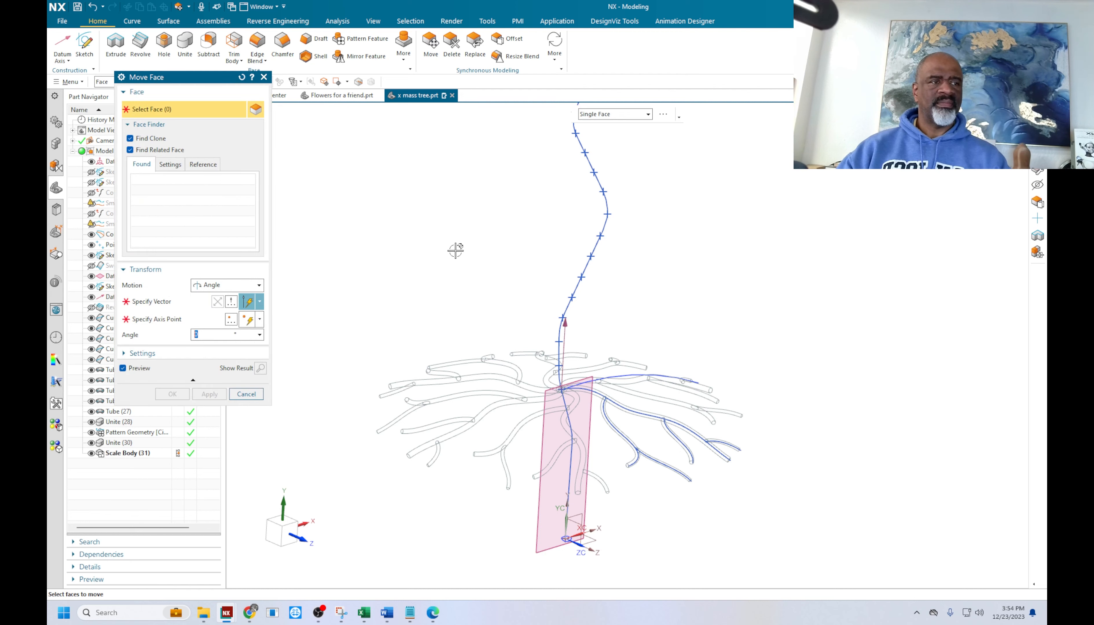
scroll(454, 249, down, 2)
drag(345, 257, 711, 444)
click(145, 305)
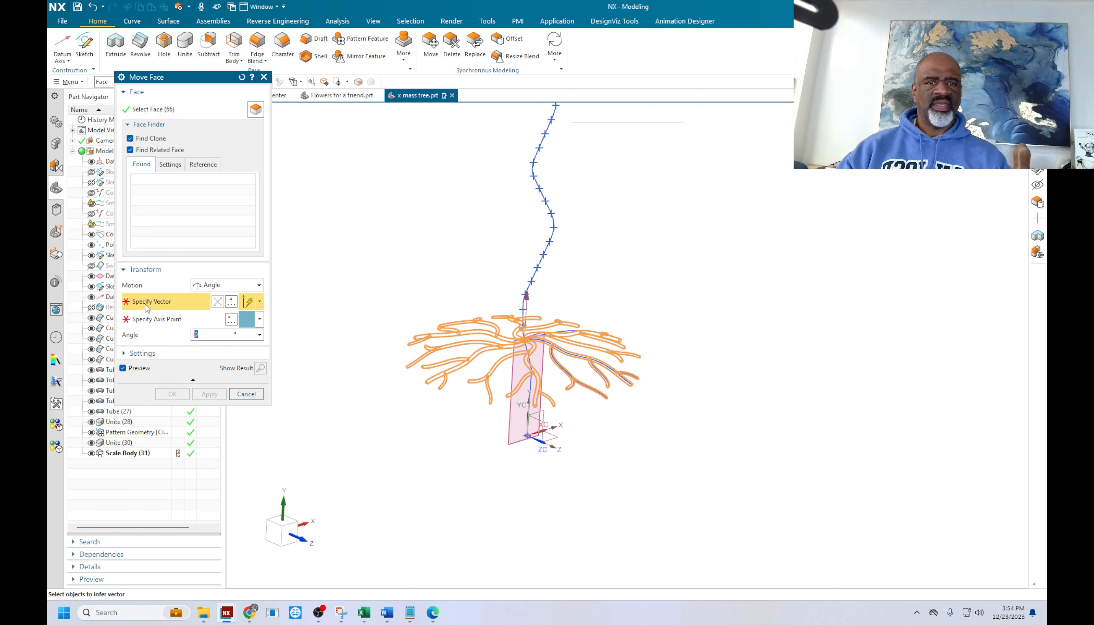
scroll(525, 303, up, 4)
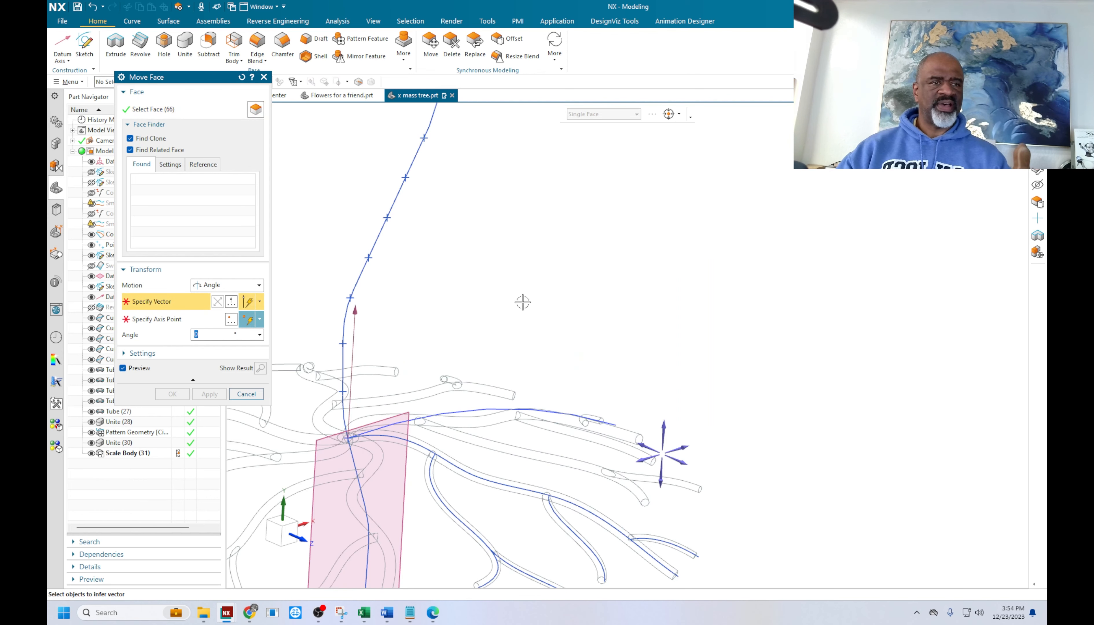
click(355, 333)
scroll(432, 304, down, 3)
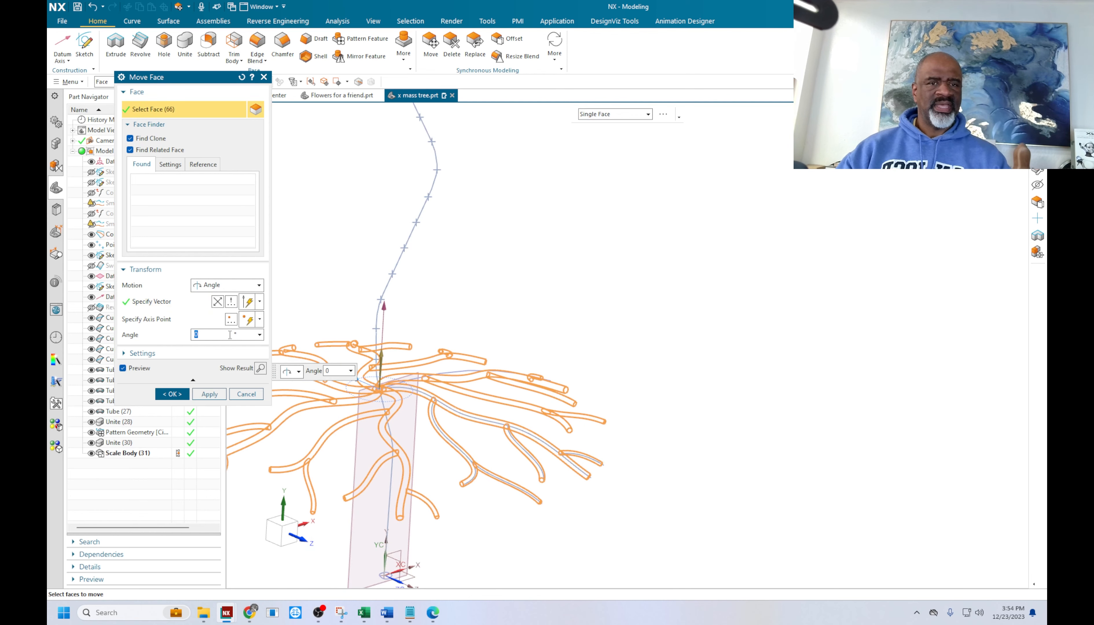
Set the rotation's axis point at the branches' common centre, enter an angle of 20°, and complete the face move
click(159, 323)
scroll(389, 376, up, 5)
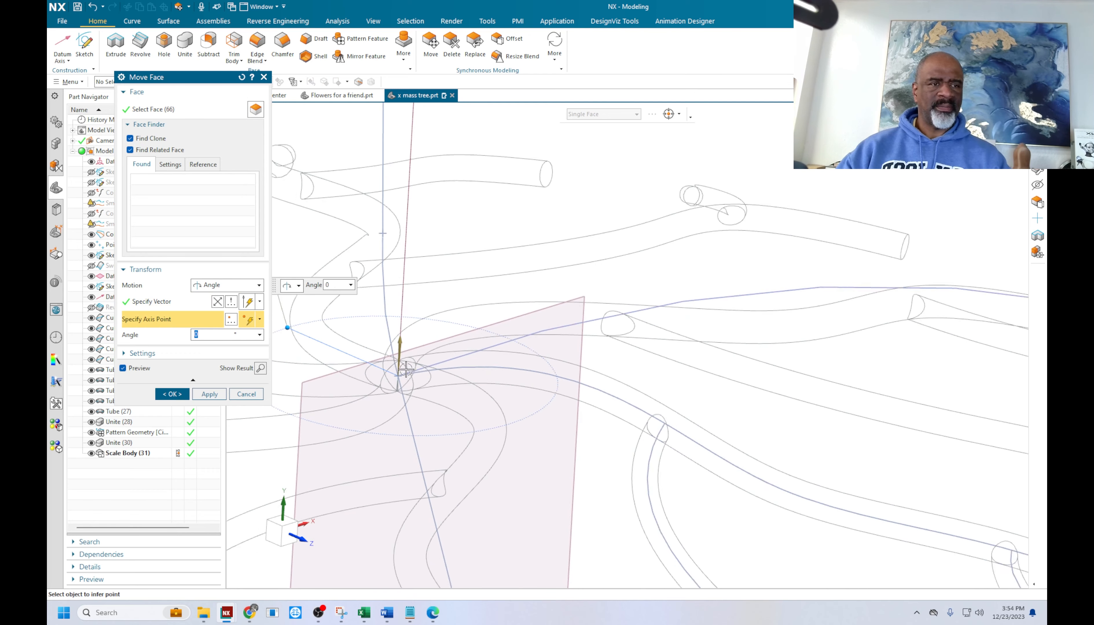
click(389, 377)
scroll(473, 341, down, 5)
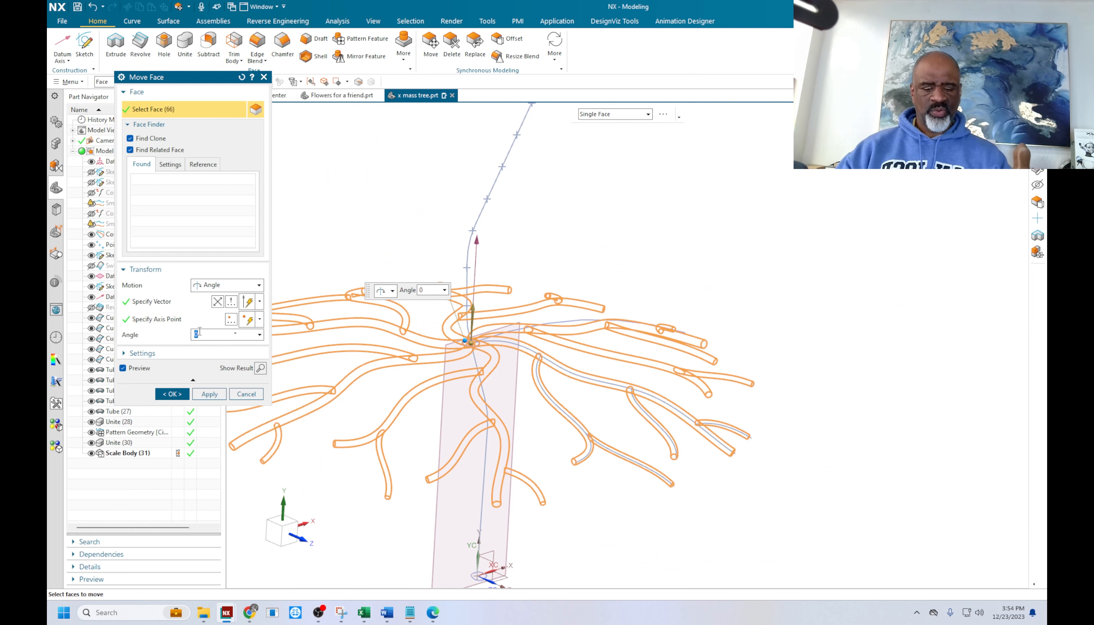
key(Return)
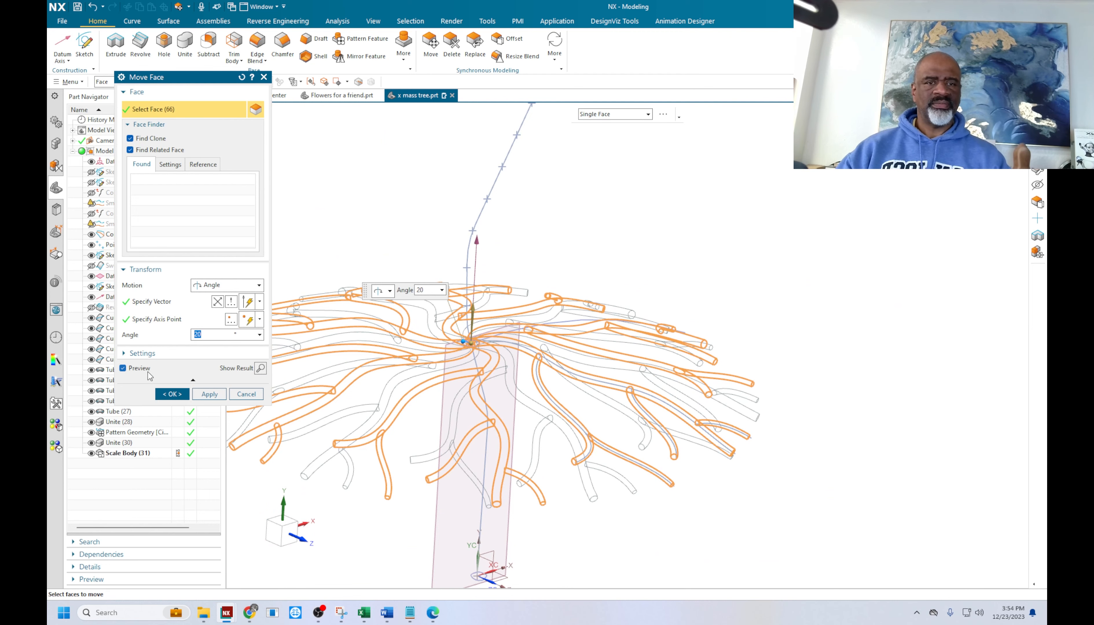
click(172, 394)
middle_drag(410, 262, 386, 243)
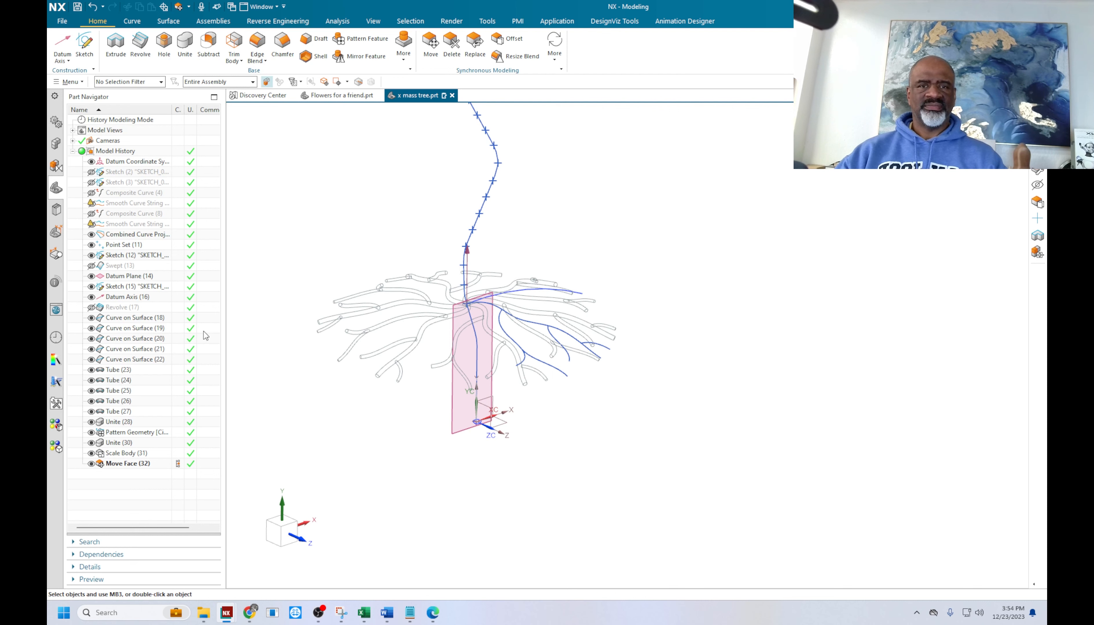
Group the branch features from the first tube through the Move Face into a feature group named "tree branch"
click(122, 320)
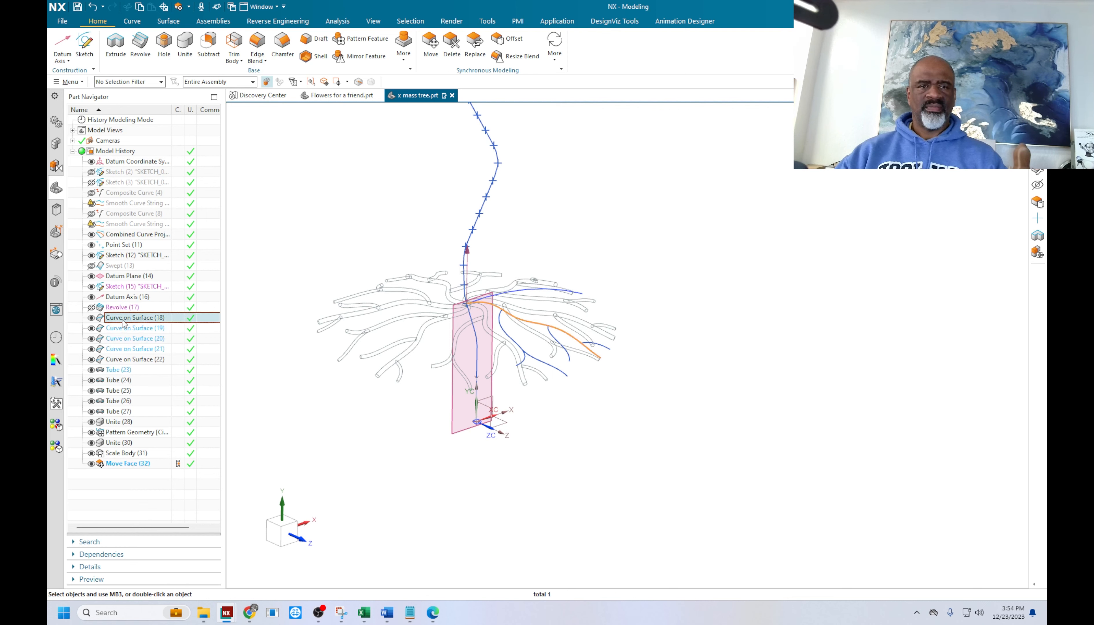
click(117, 370)
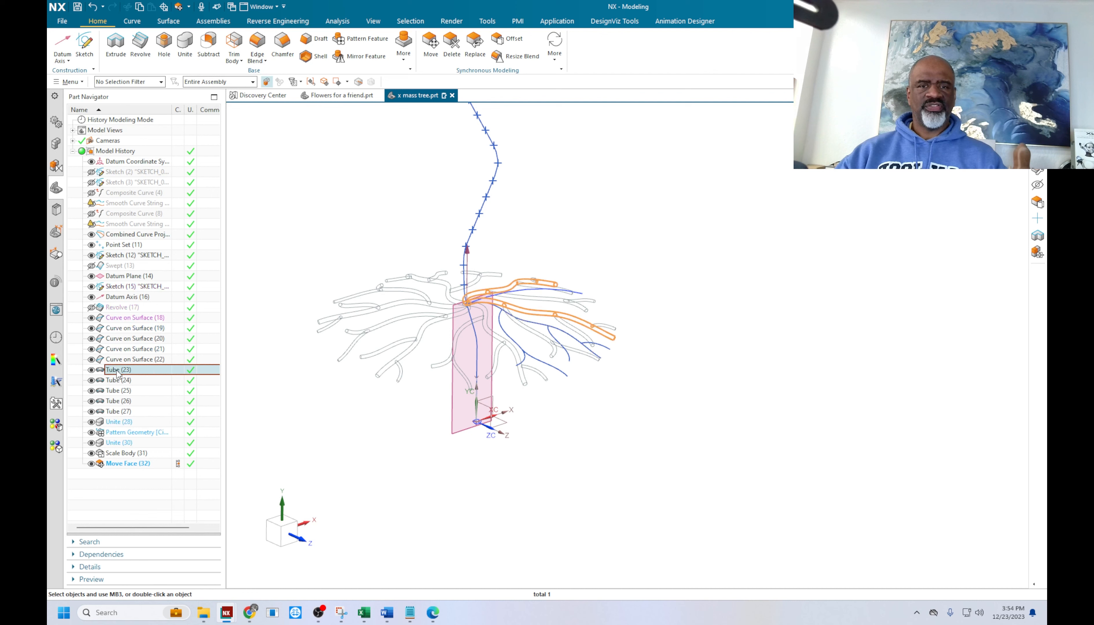
click(117, 362)
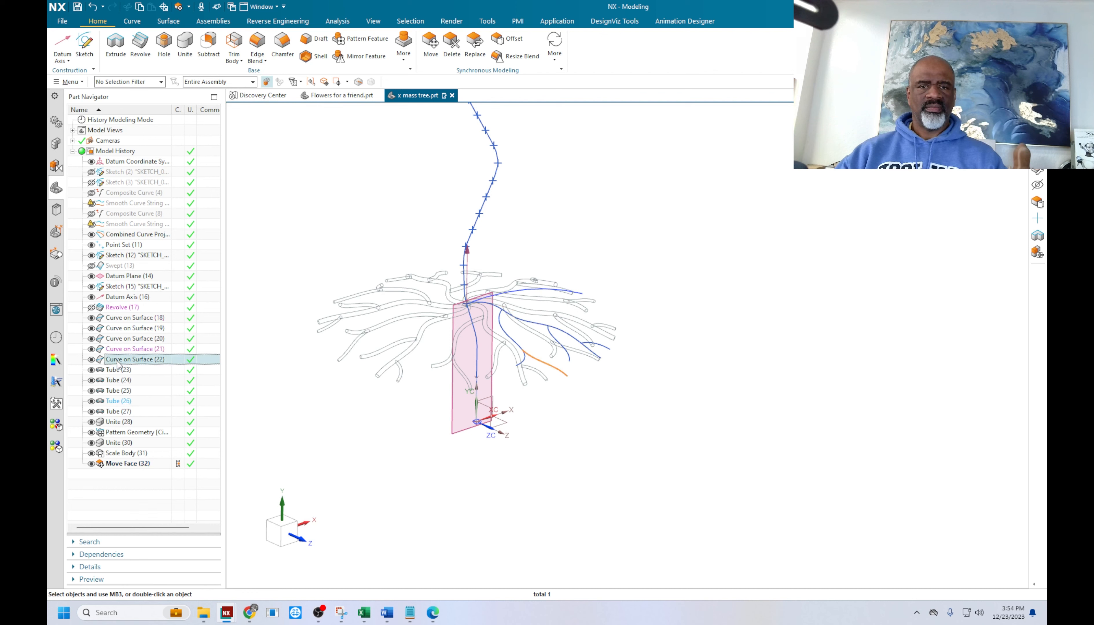
click(118, 371)
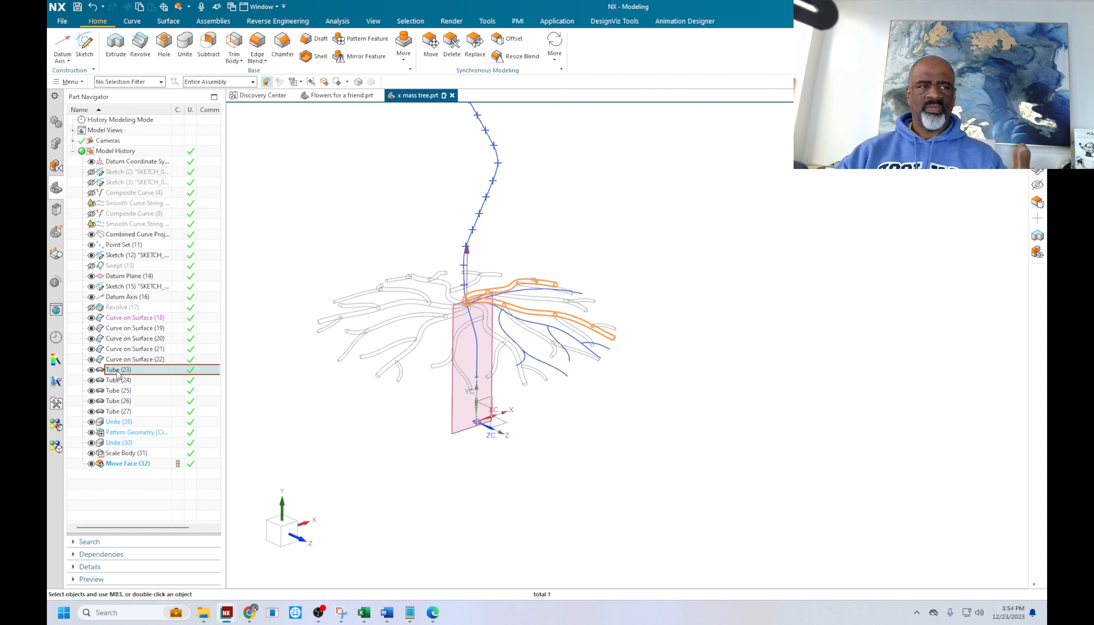
click(117, 382)
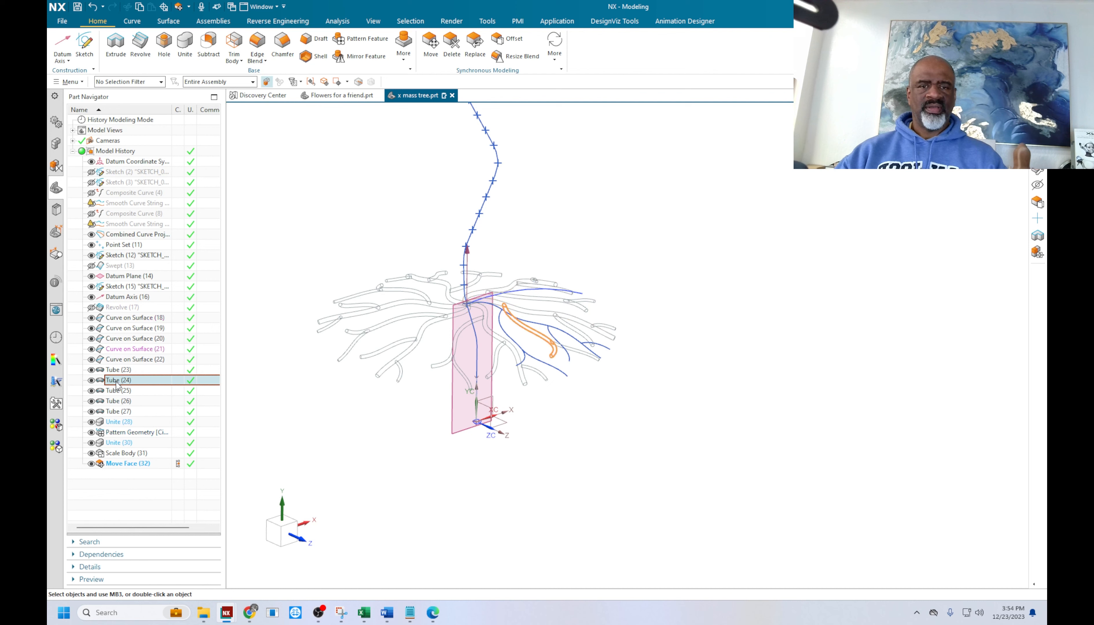
click(115, 370)
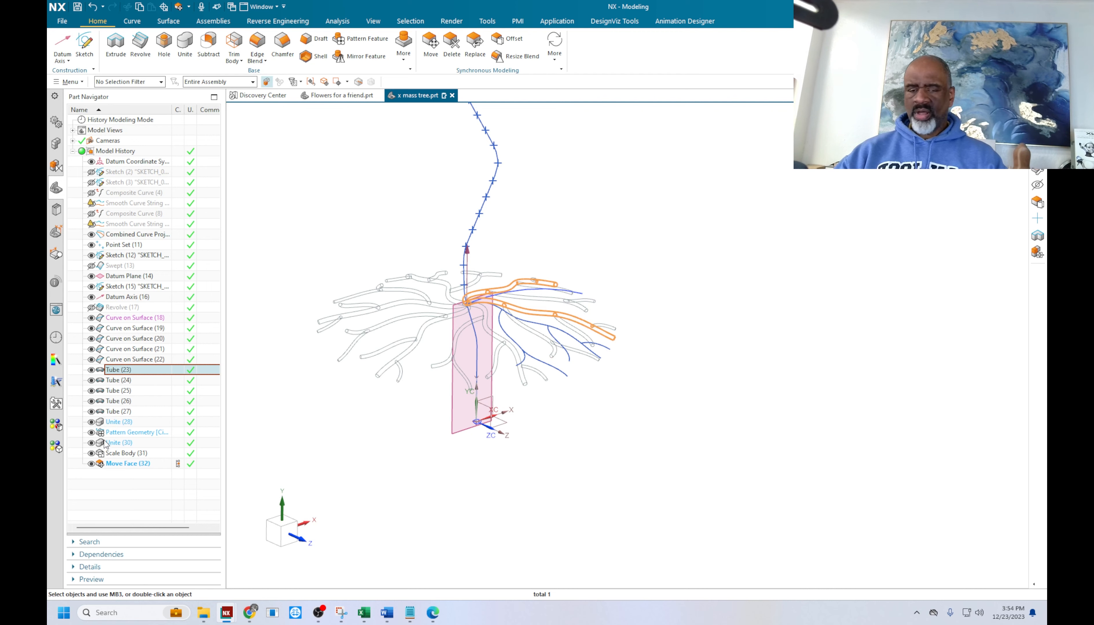
shift+click(112, 463)
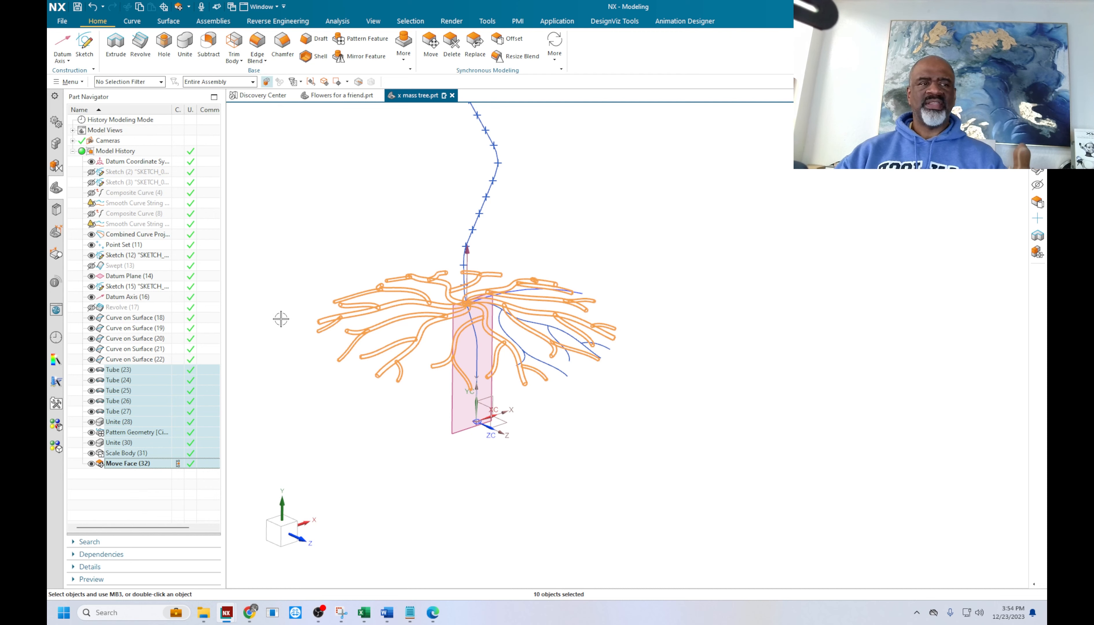
right_click(153, 376)
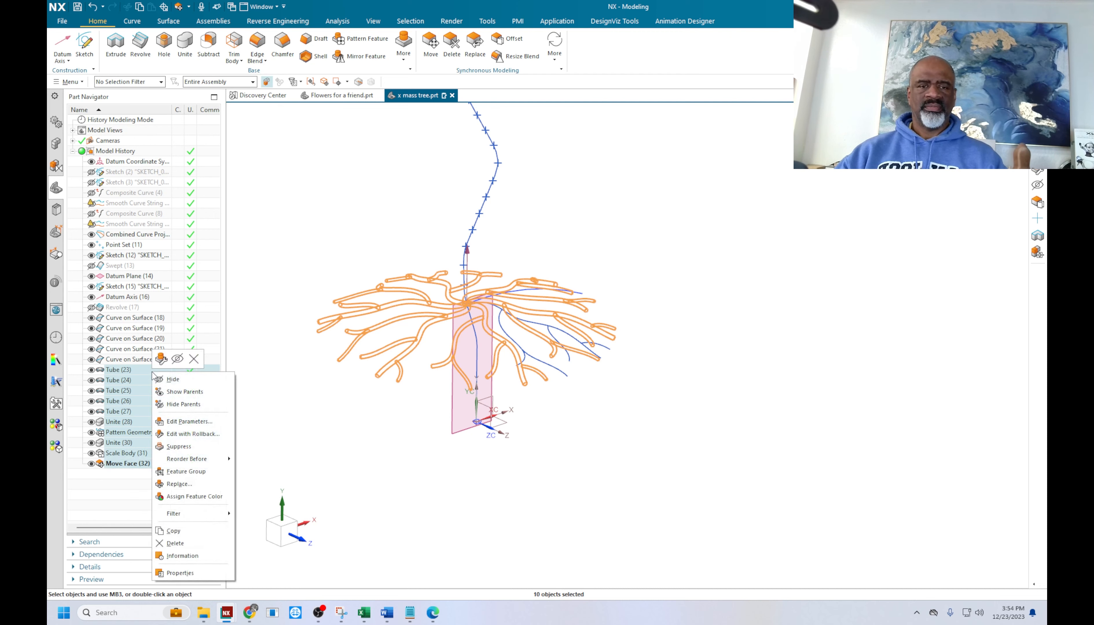
click(187, 472)
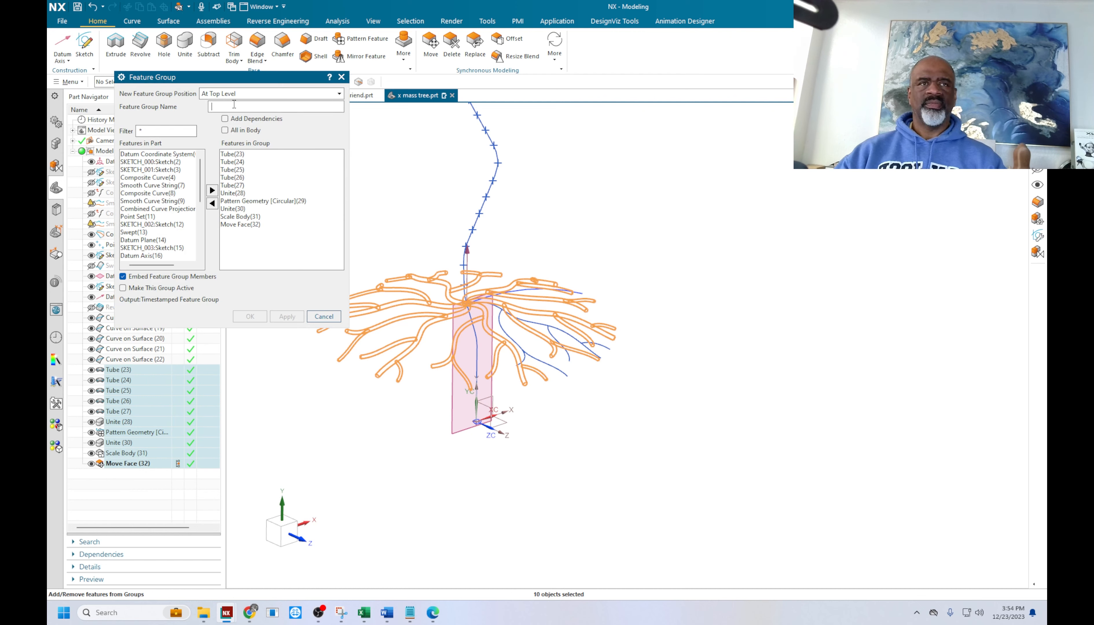
text(tree branch)
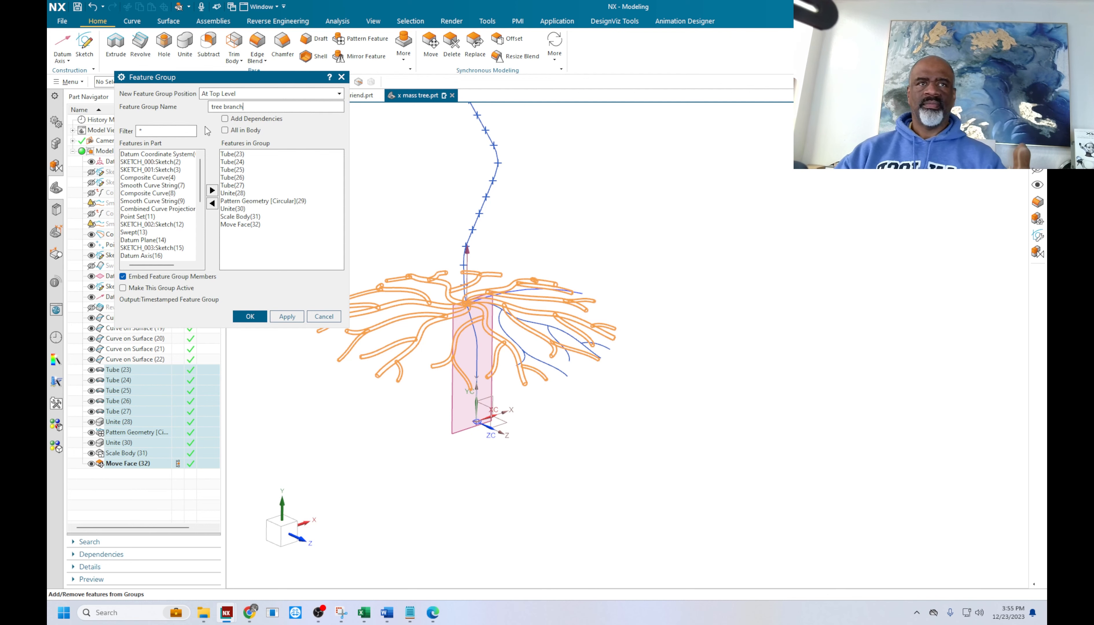
click(247, 318)
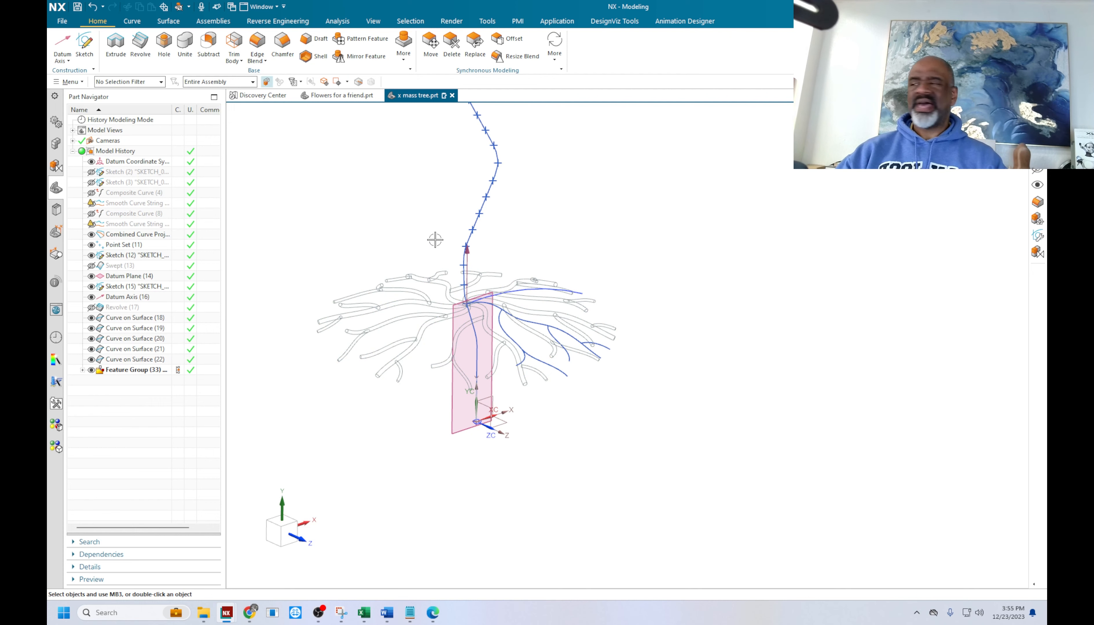
Start a General-layout Pattern Feature of the branch feature group, with the trunk point where the branches meet as the From point
shift+middle_drag(432, 240, 396, 359)
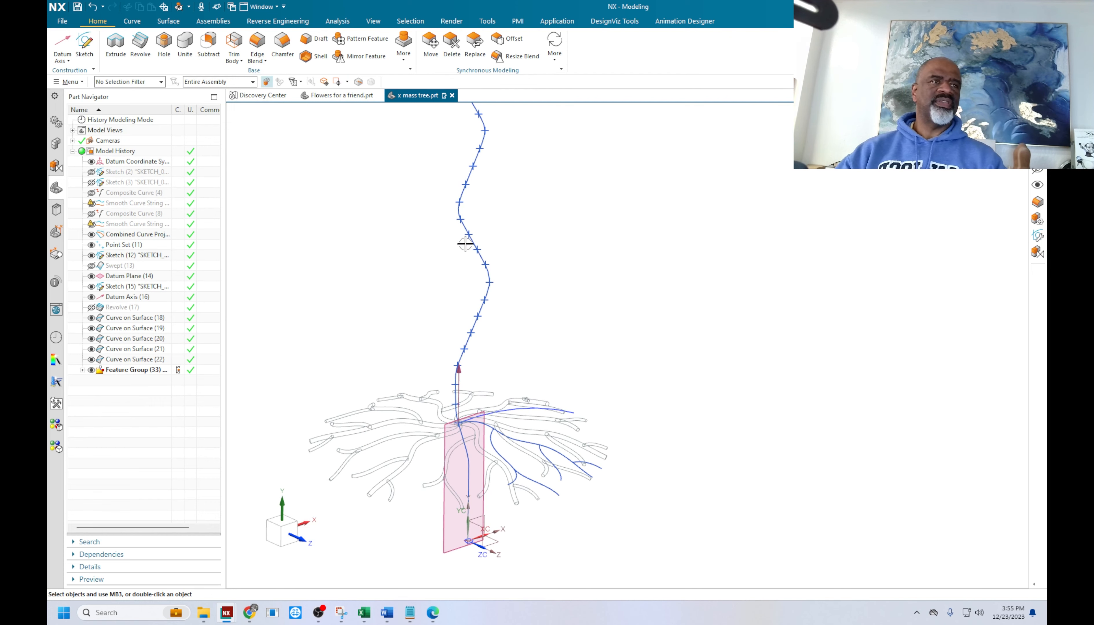
scroll(426, 330, down, 3)
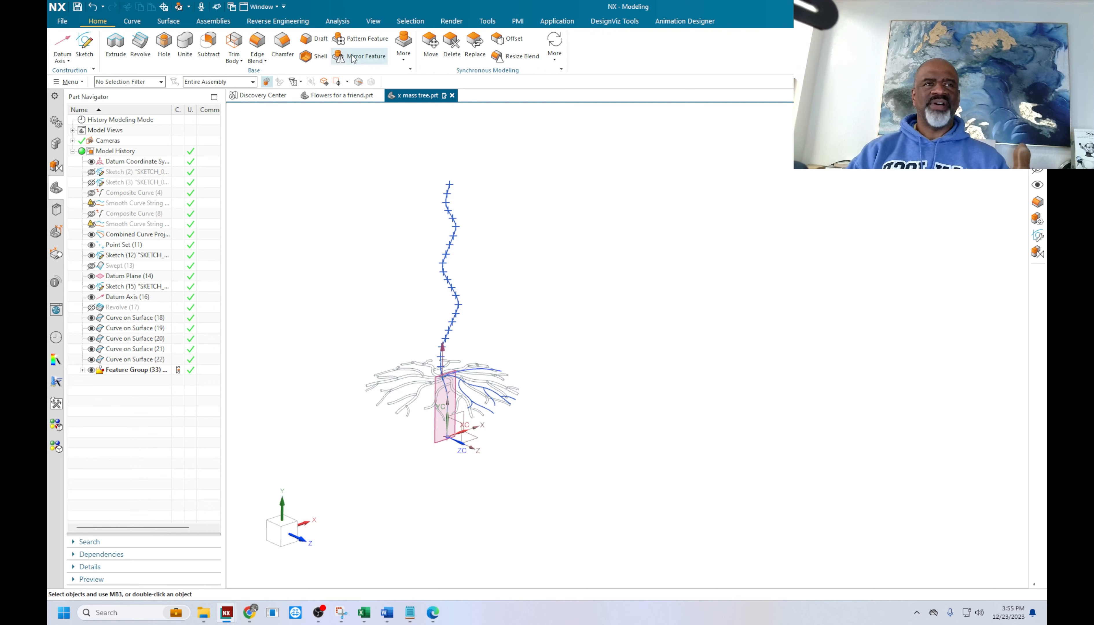
mouse_move(380, 251)
middle_down()
mouse_move(382, 237)
mouse_move(364, 242)
mouse_move(376, 249)
middle_up()
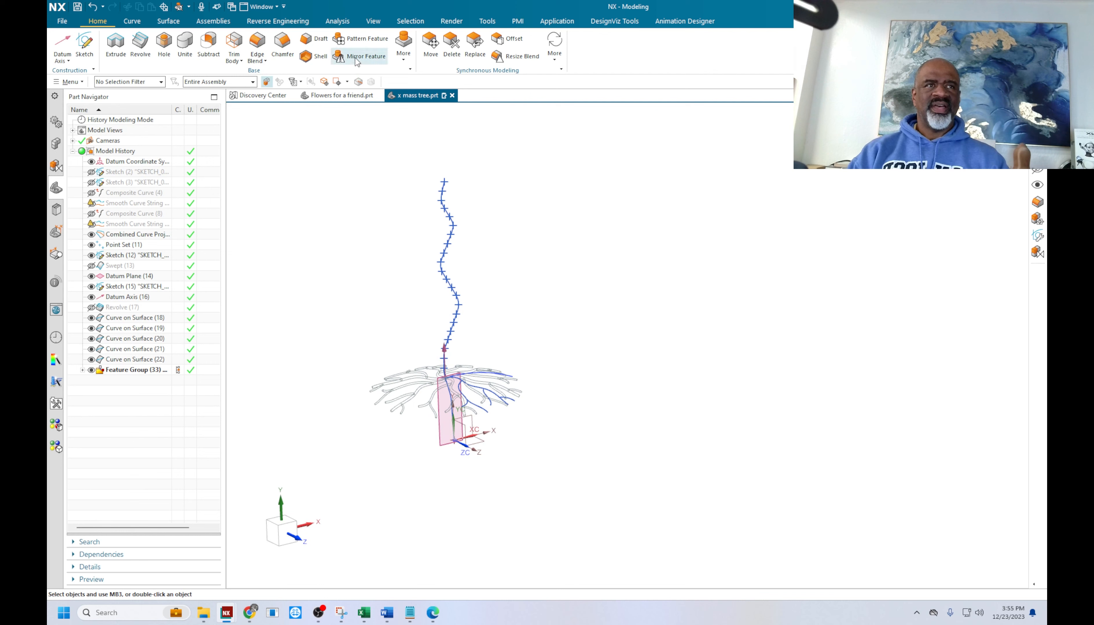
click(360, 40)
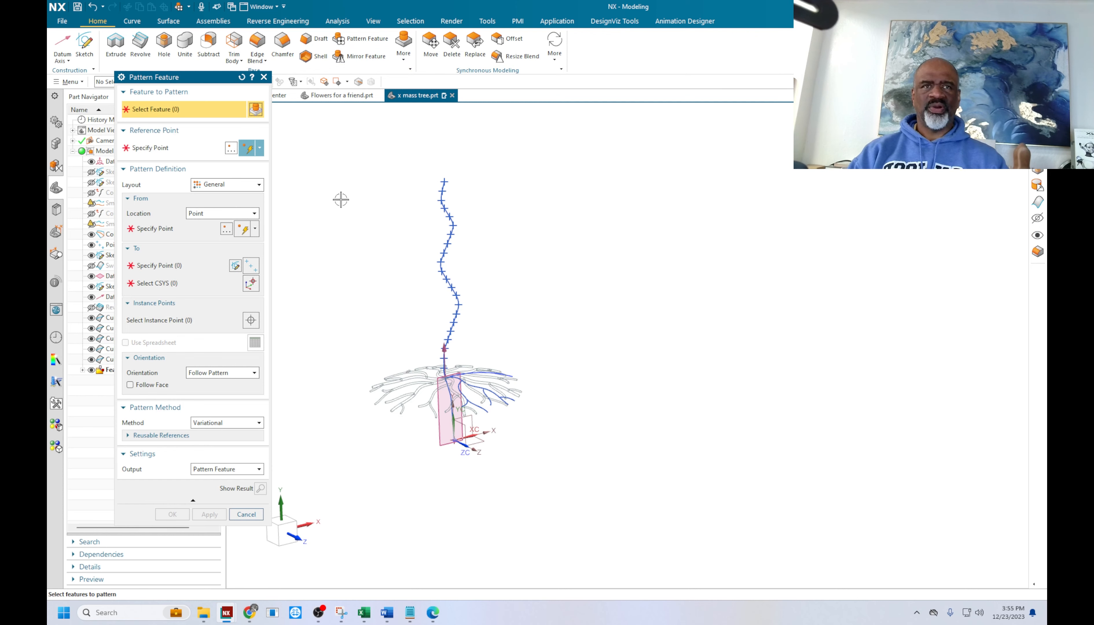
drag(213, 78, 308, 97)
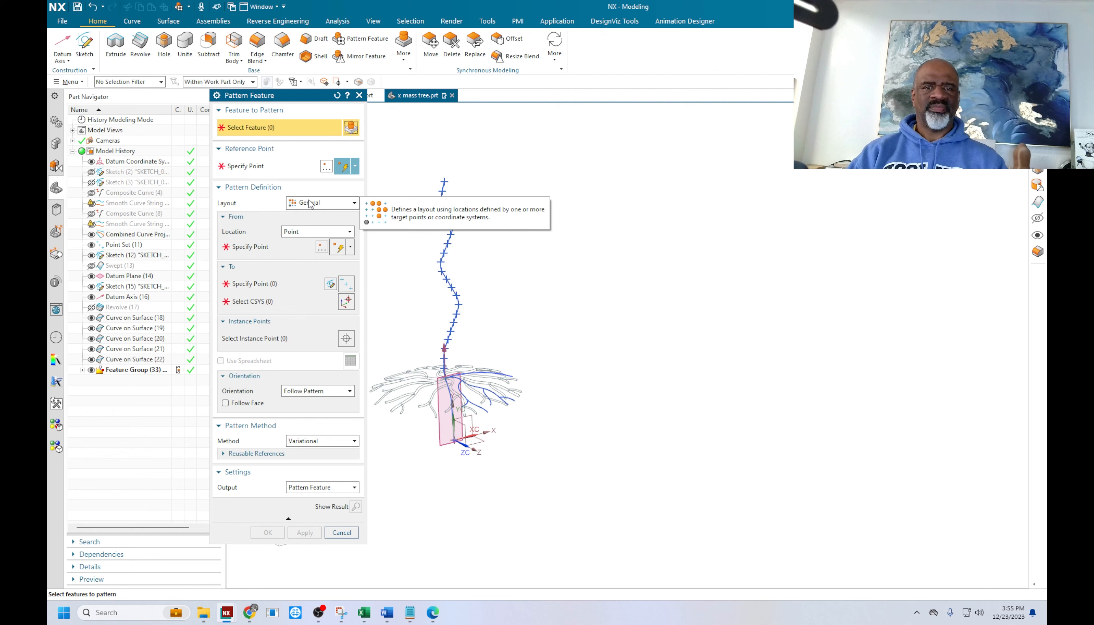
click(125, 369)
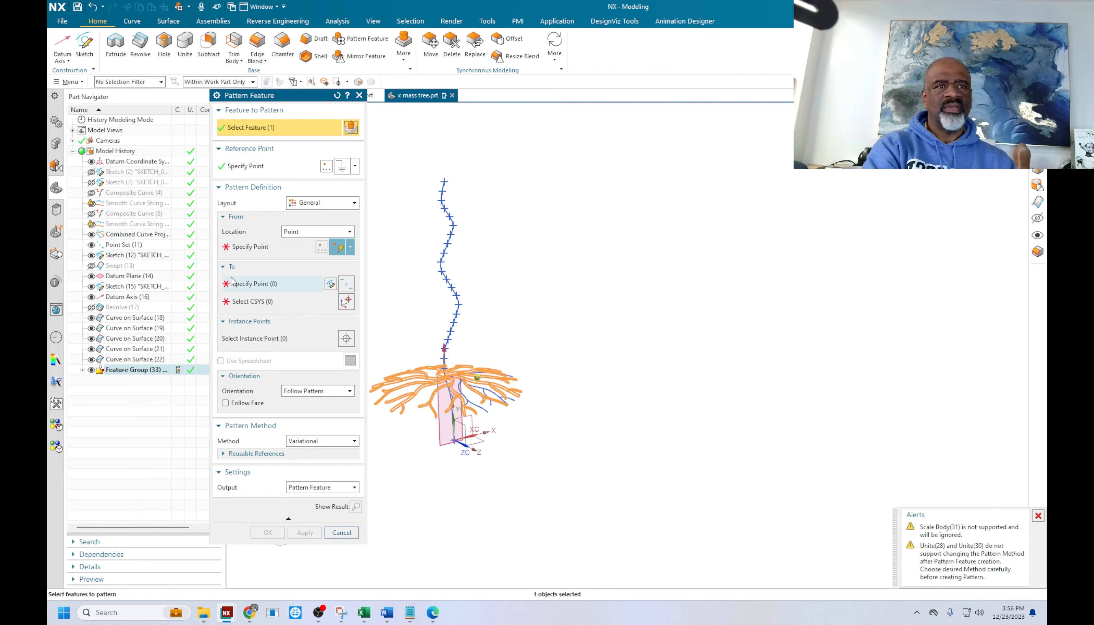
click(250, 247)
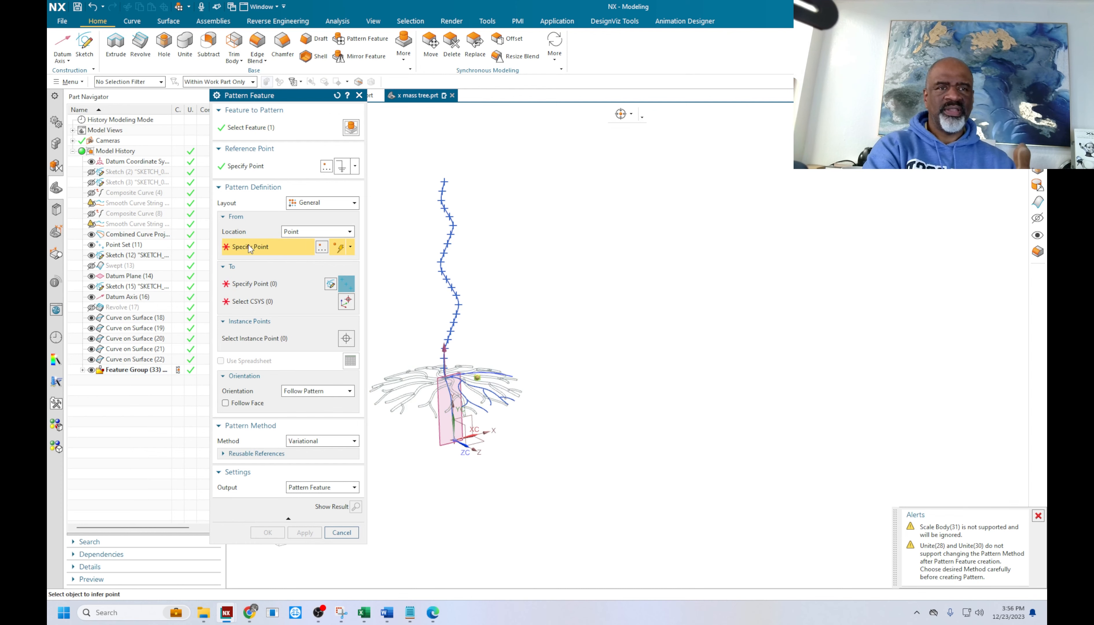
scroll(452, 380, up, 5)
scroll(417, 370, up, 5)
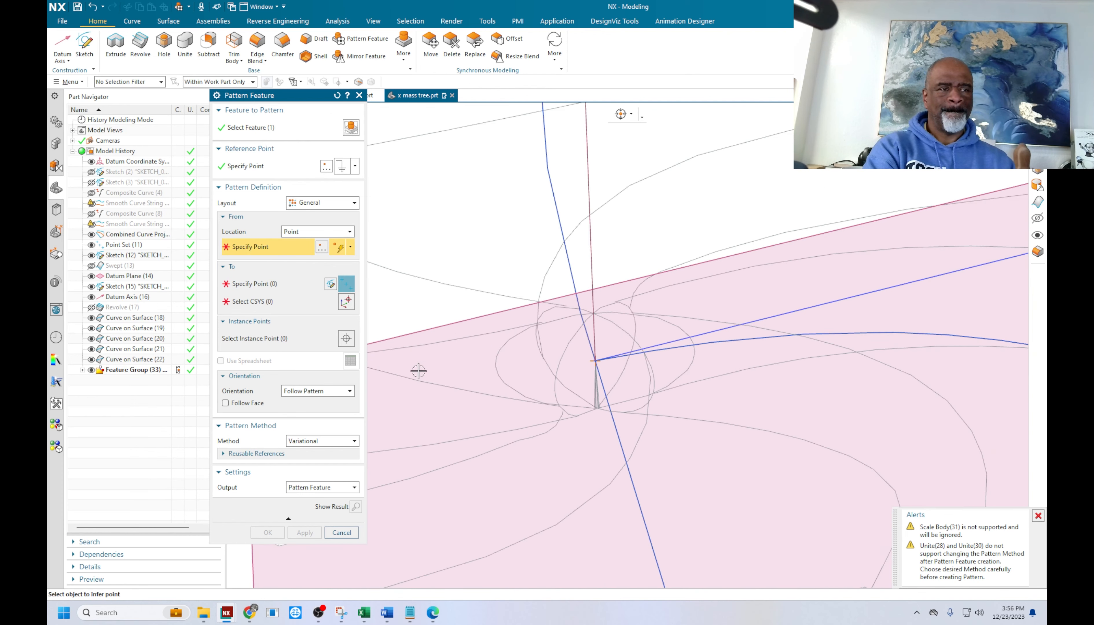
click(594, 359)
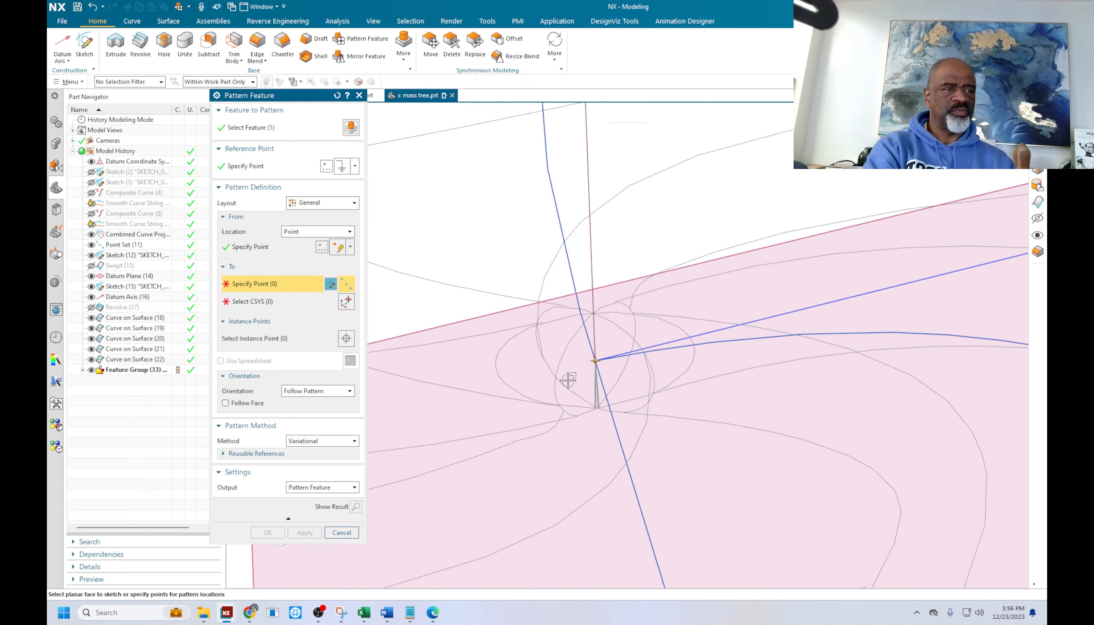
Specify the third, fifth, eighth and eleventh trunk points above the branch ring as target points of the pattern
scroll(564, 378, down, 10)
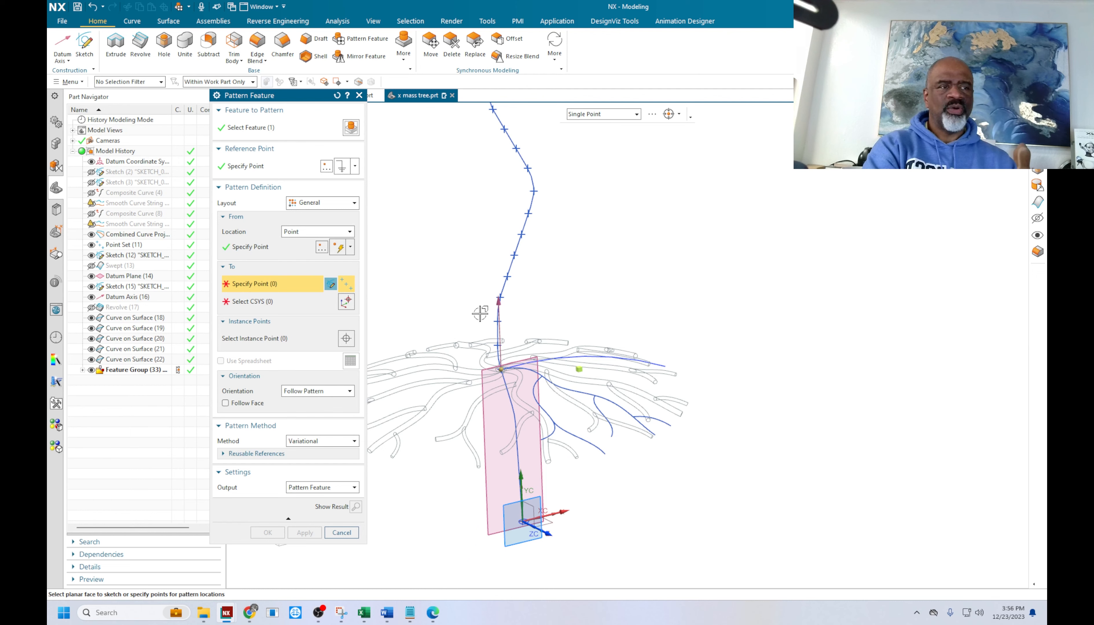
scroll(603, 308, down, 5)
shift+middle_drag(603, 319, 542, 349)
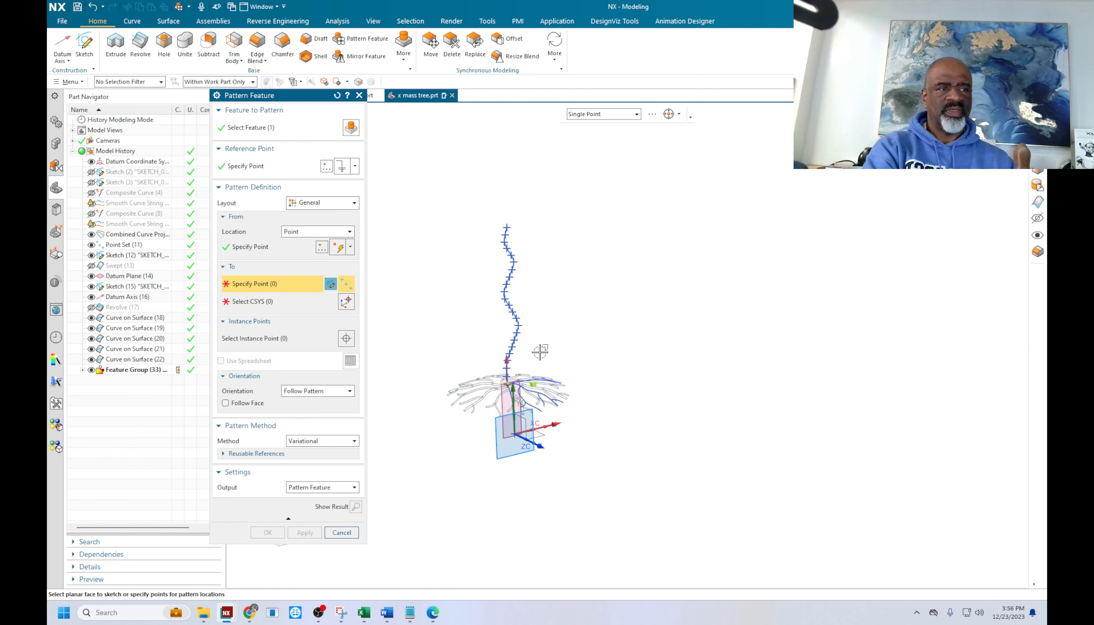
scroll(492, 390, up, 5)
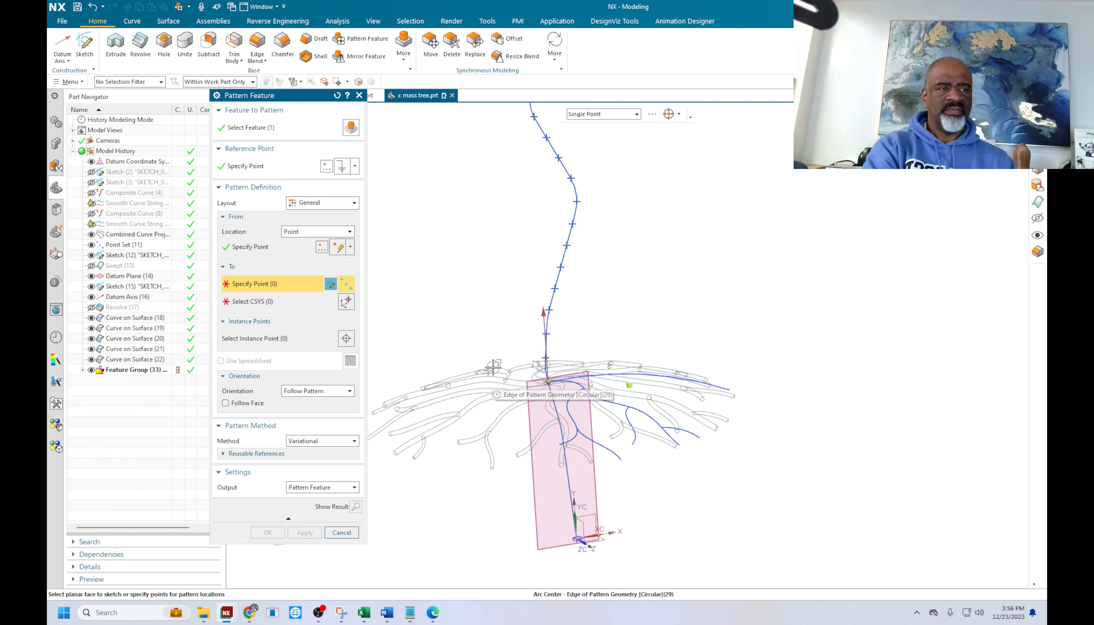
scroll(580, 325, up, 1)
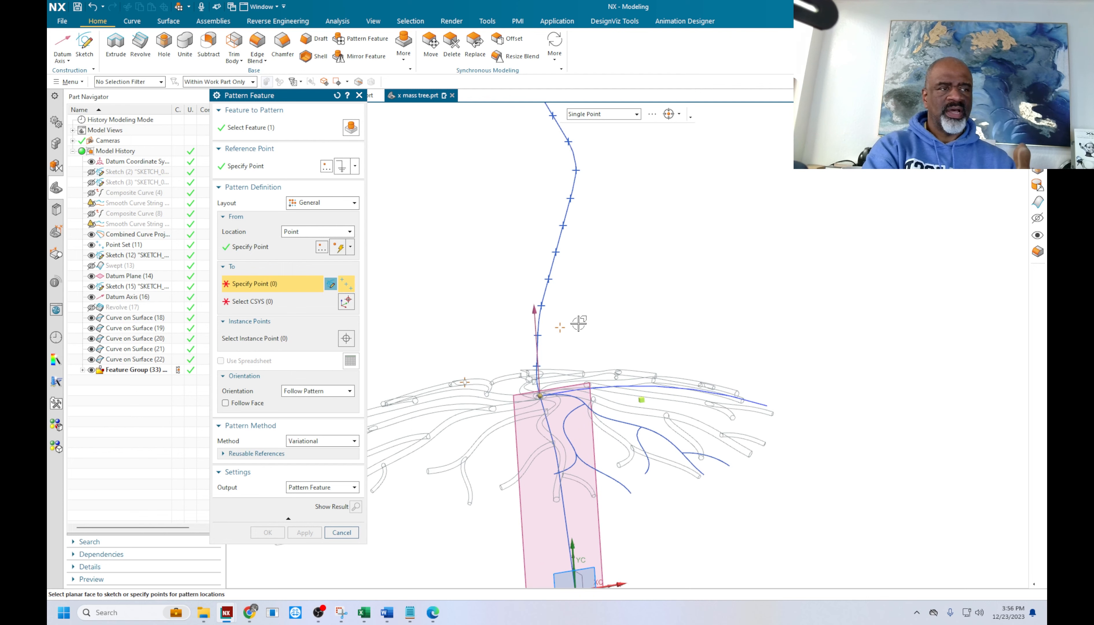
click(541, 306)
scroll(461, 323, down, 2)
scroll(486, 288, up, 2)
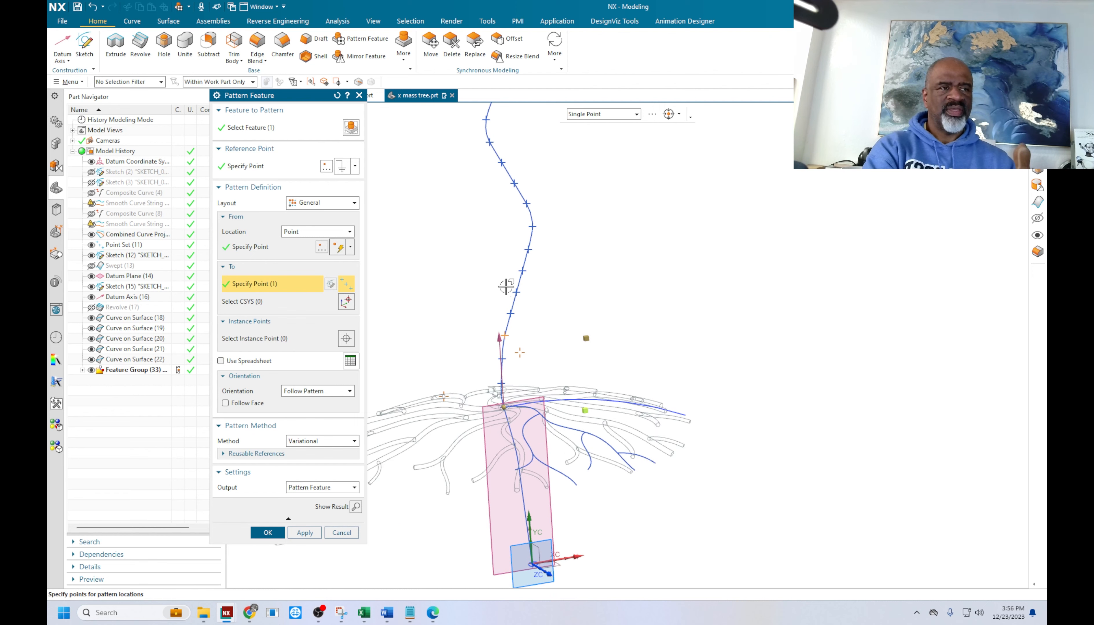
click(515, 293)
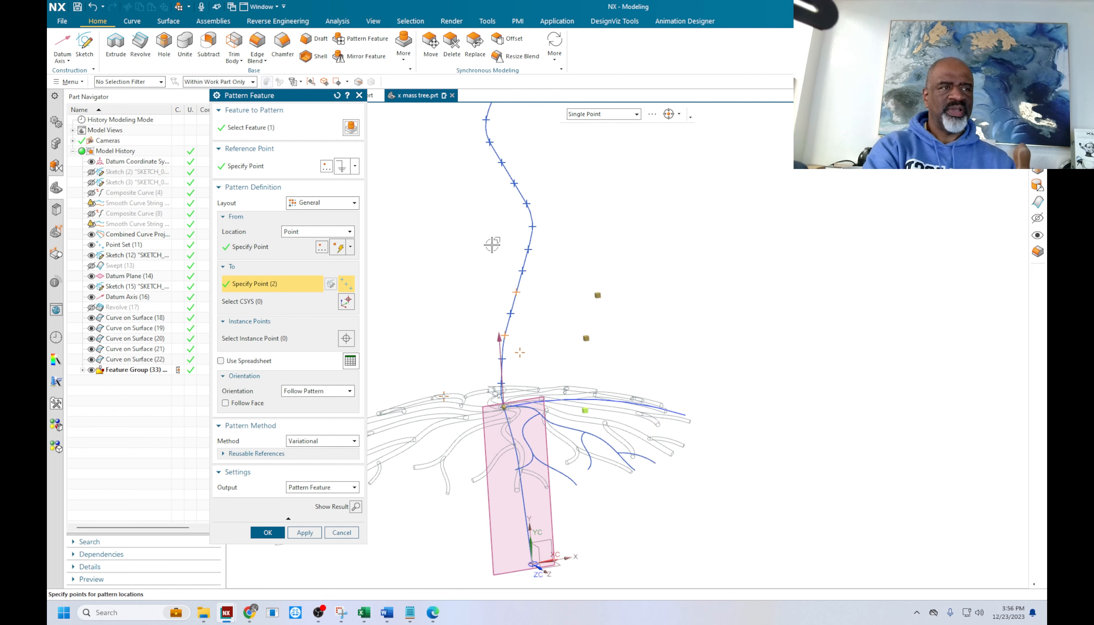
click(532, 227)
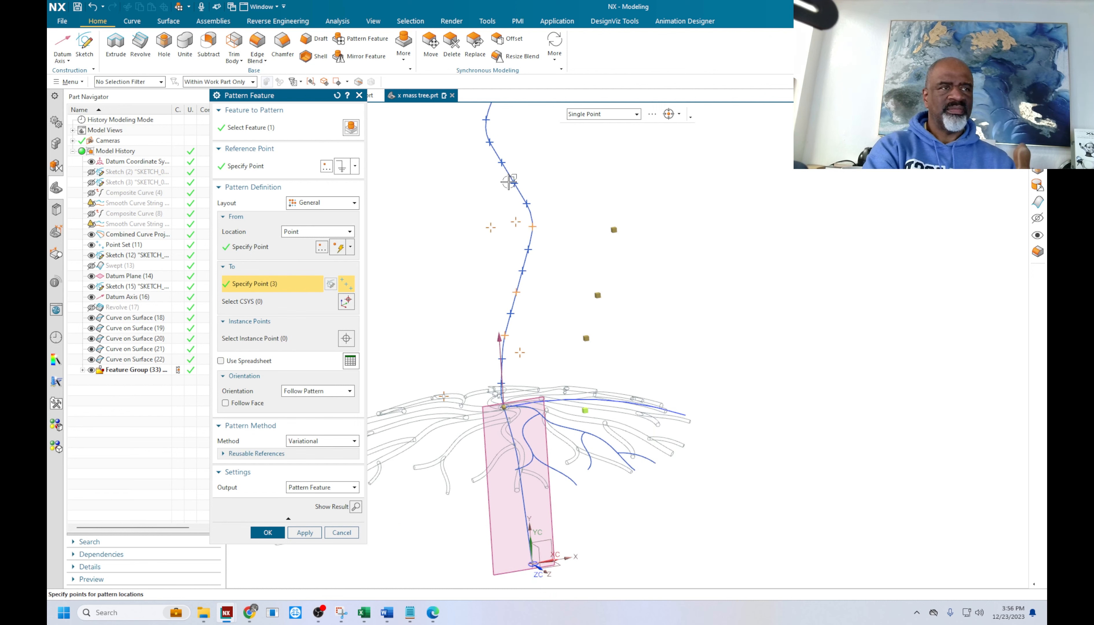
click(502, 162)
scroll(463, 262, down, 2)
scroll(463, 261, up, 2)
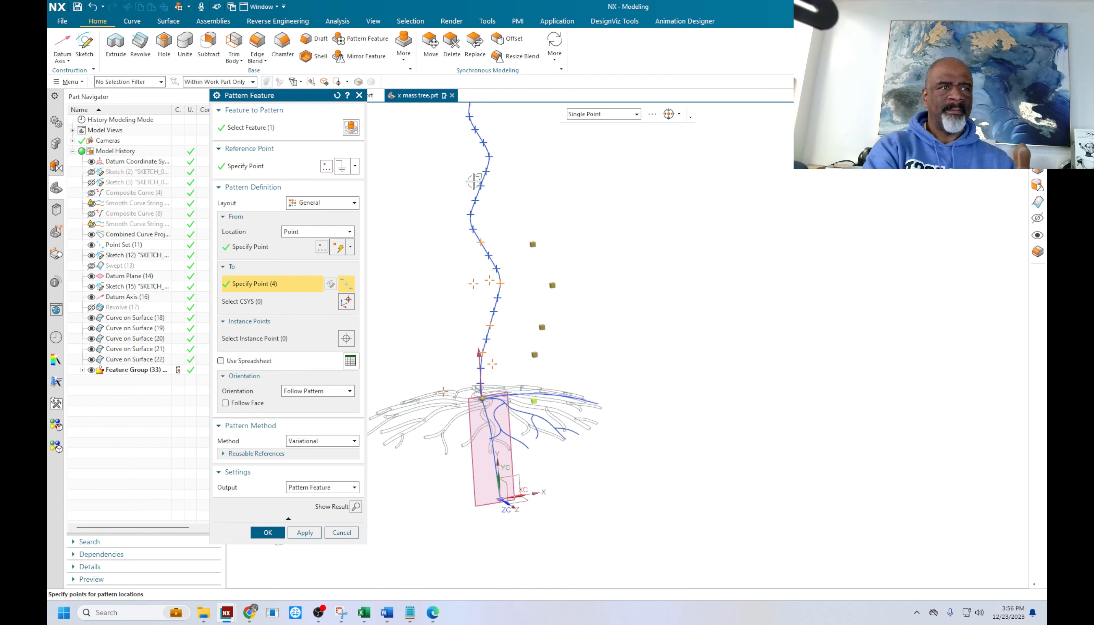
Add the 13th, 15th, 18th, 21st and topmost trunk points above the branch ring as pattern targets
click(470, 222)
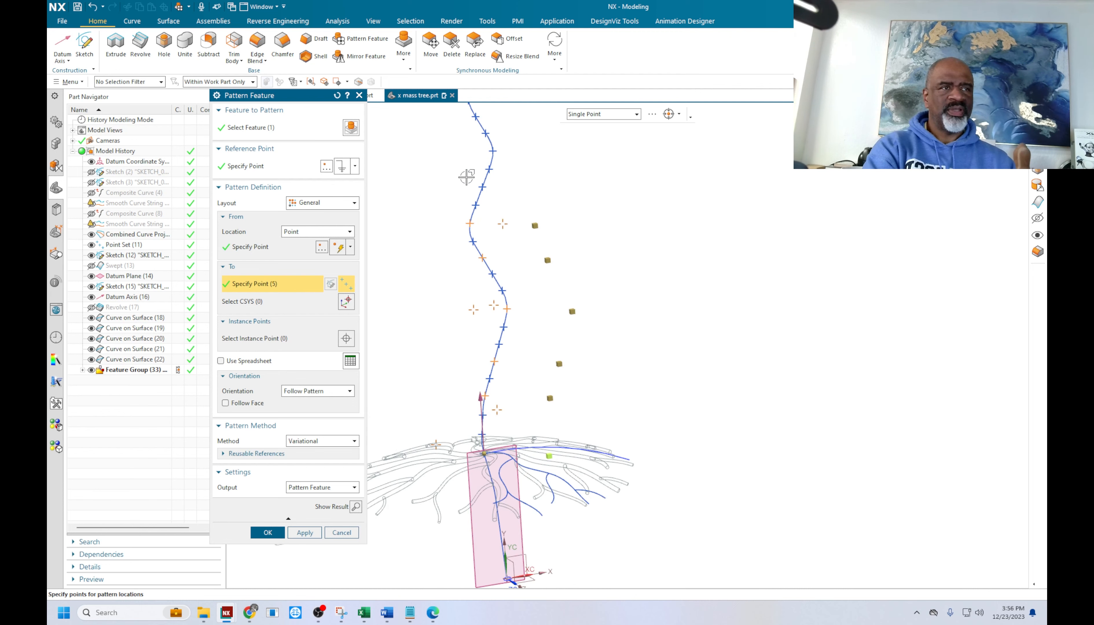
click(482, 186)
scroll(455, 169, down, 2)
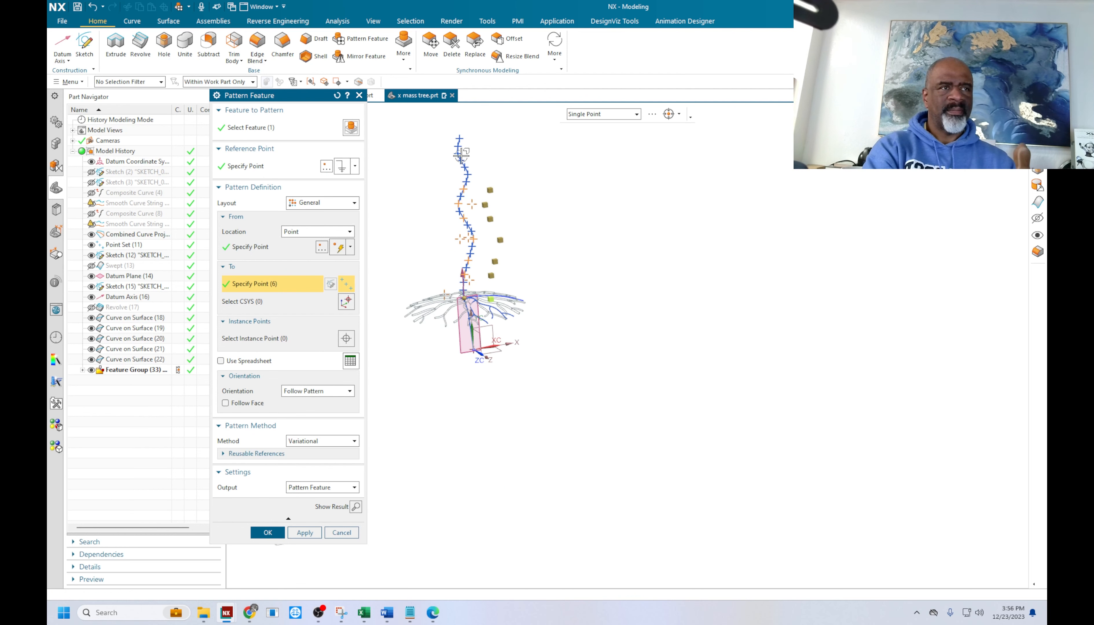
scroll(472, 130, up, 2)
click(469, 183)
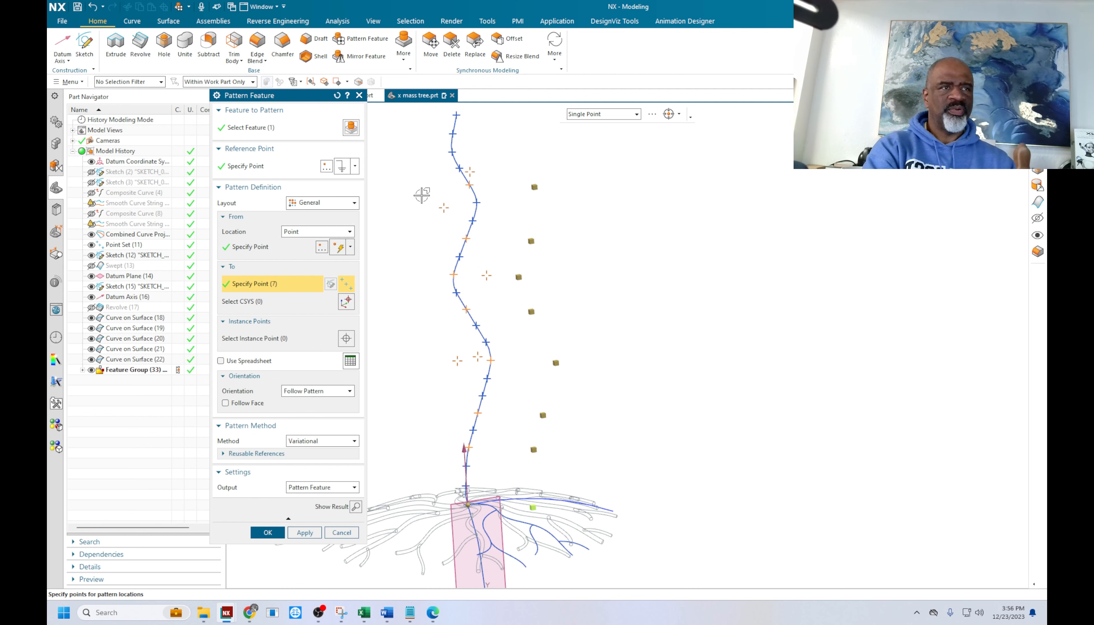
click(452, 133)
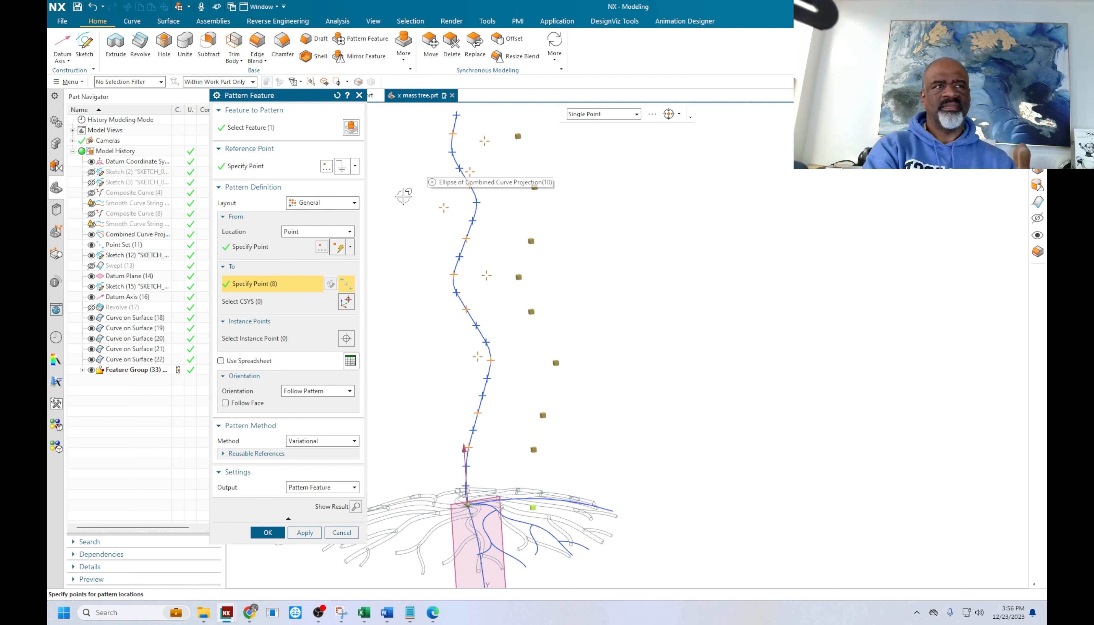
scroll(404, 194, down, 2)
click(437, 142)
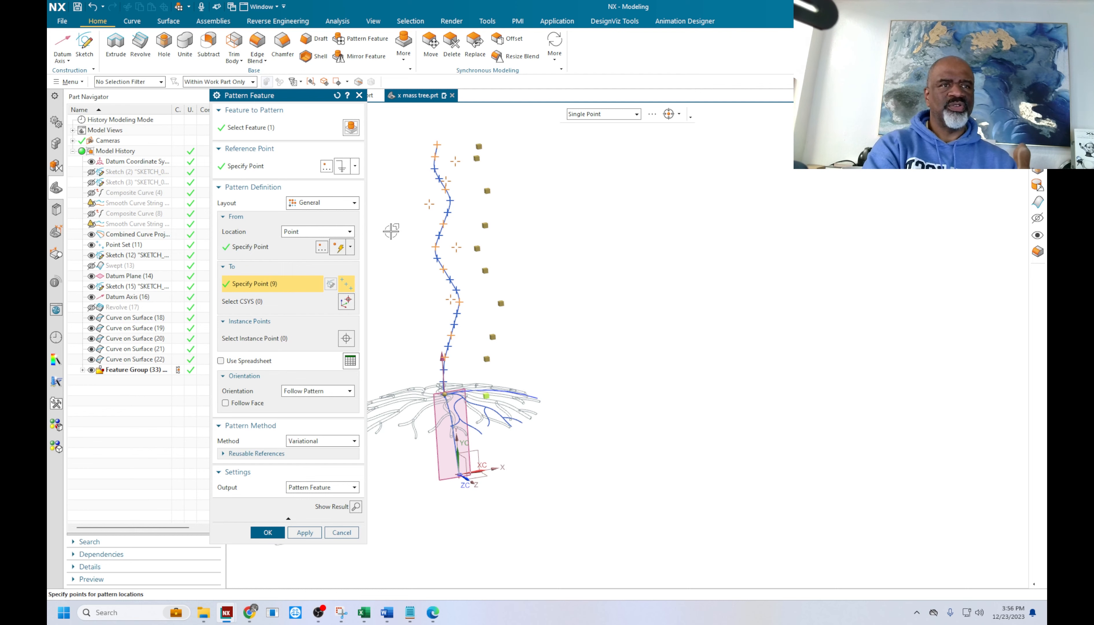
Set the pattern's reference point to the trunk point where the branches meet
scroll(444, 405, up, 1)
scroll(443, 404, up, 2)
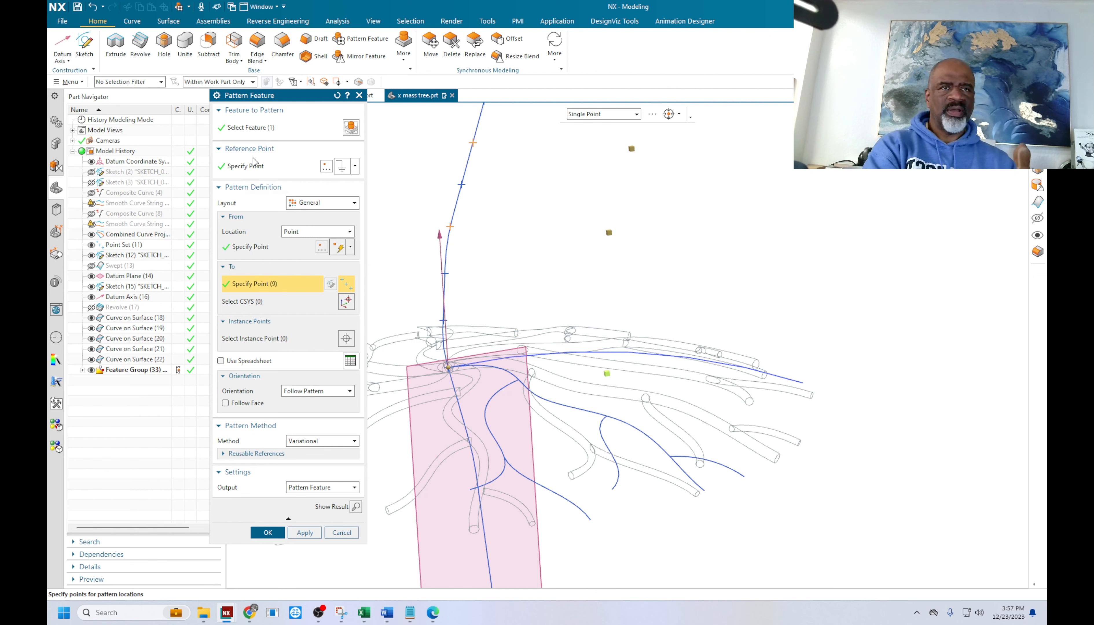
click(250, 168)
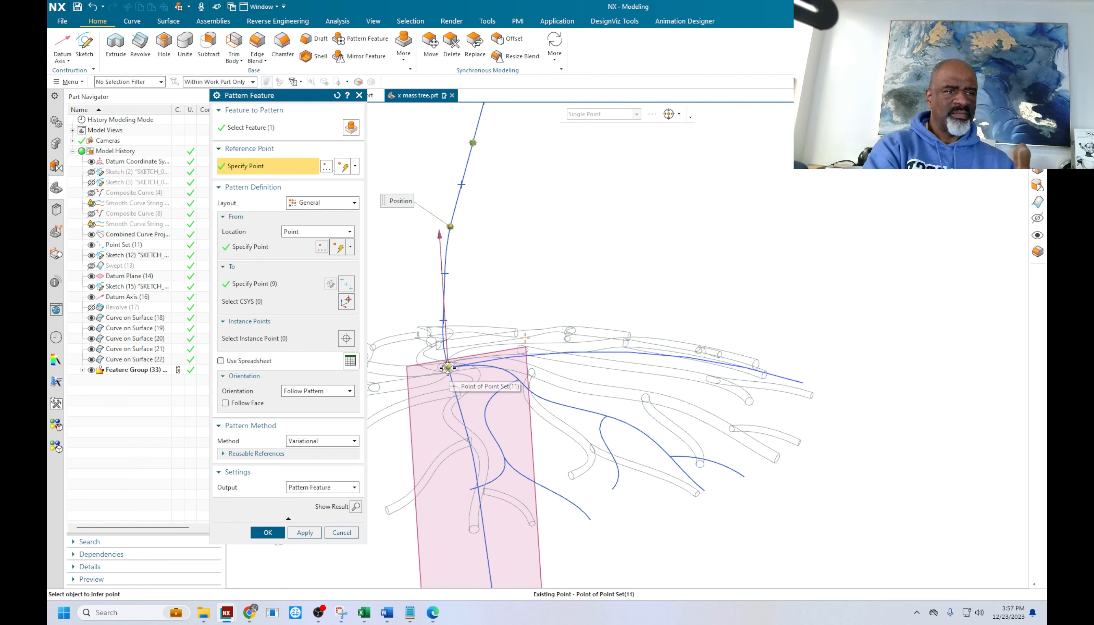
scroll(484, 300, down, 3)
scroll(485, 295, down, 1)
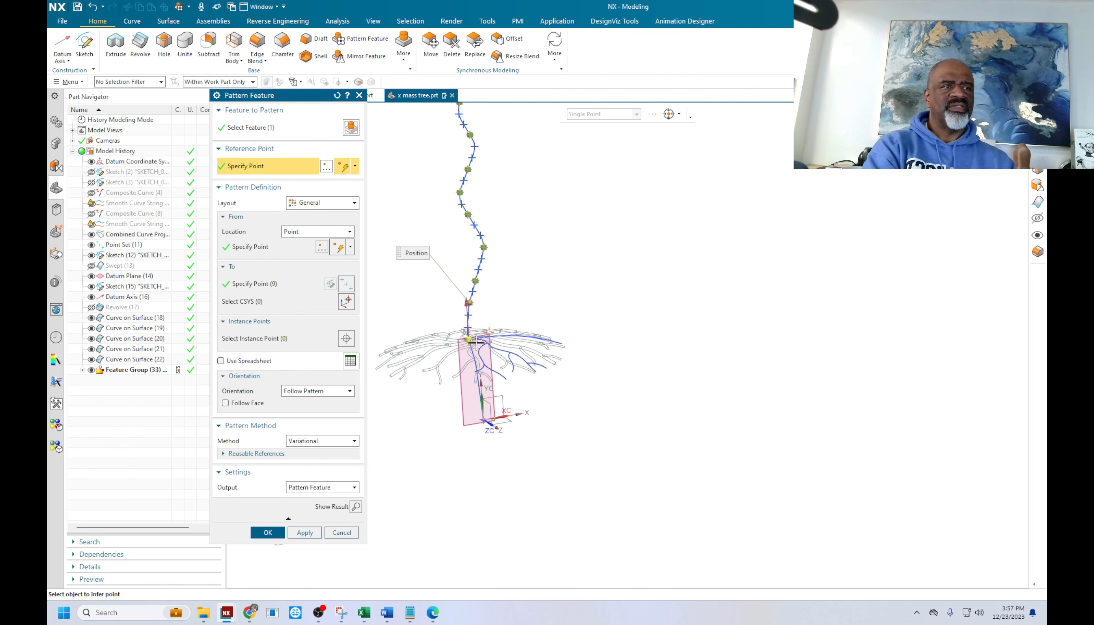
scroll(522, 293, down, 2)
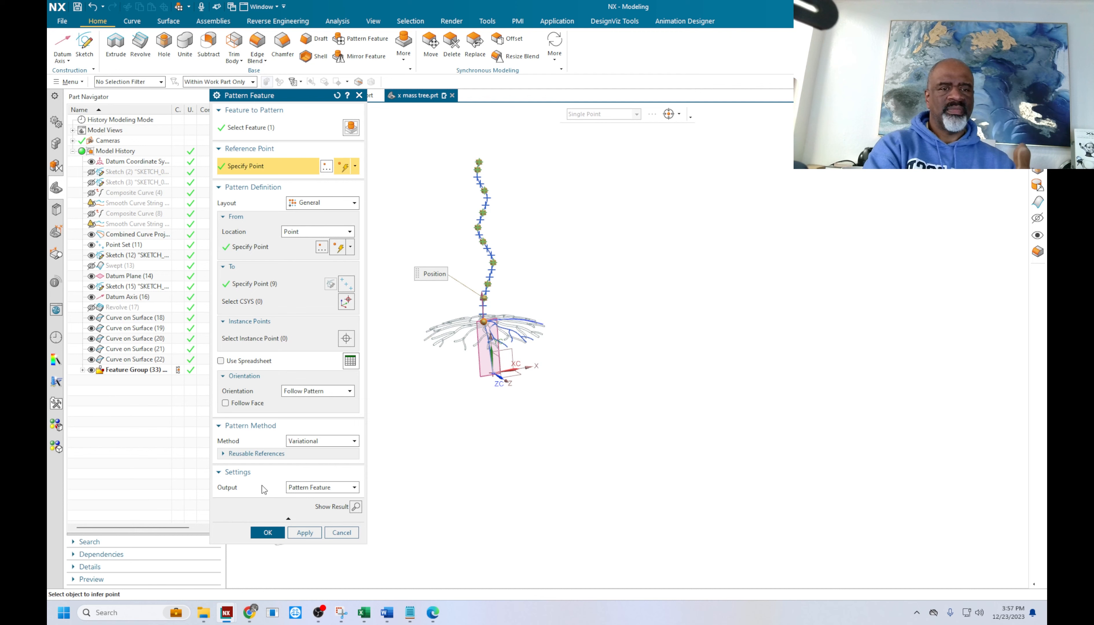
Turn on spreadsheet control for the pattern's nine instances and enlarge the resulting worksheet window
mouse_move(450, 460)
middle_down()
mouse_move(478, 448)
mouse_move(453, 459)
middle_up()
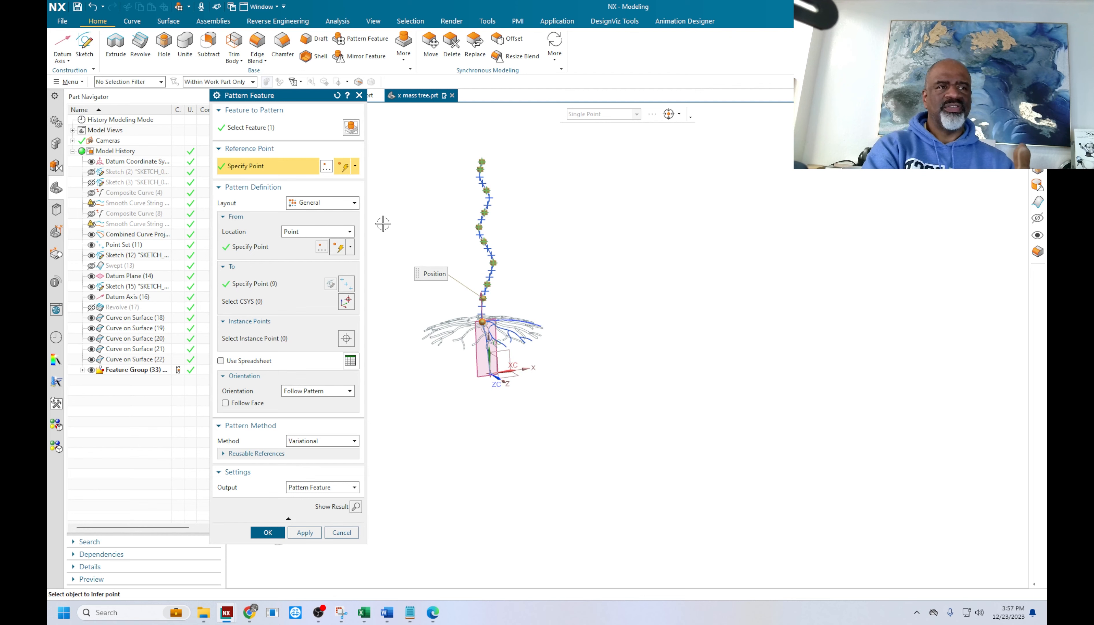
shift+middle_drag(407, 192, 438, 314)
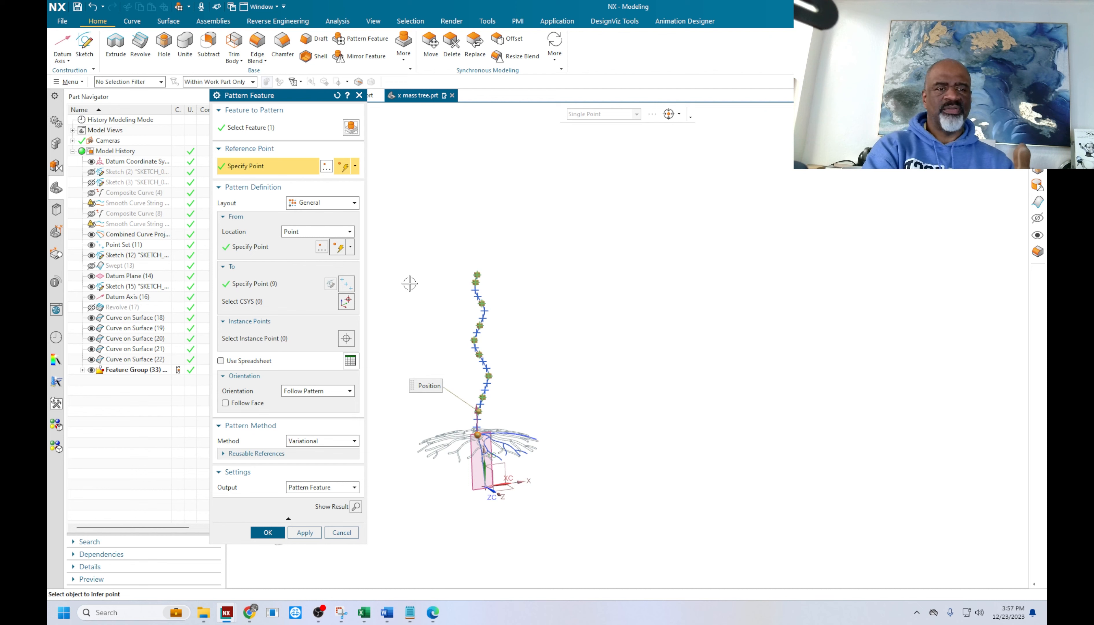
click(220, 361)
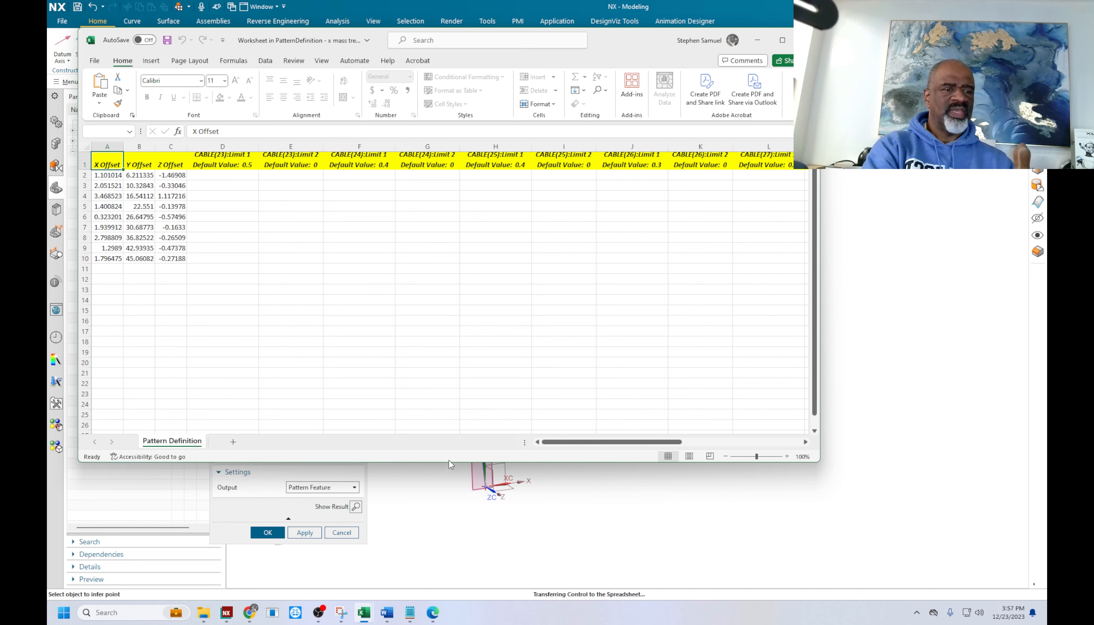
drag(448, 462, 451, 530)
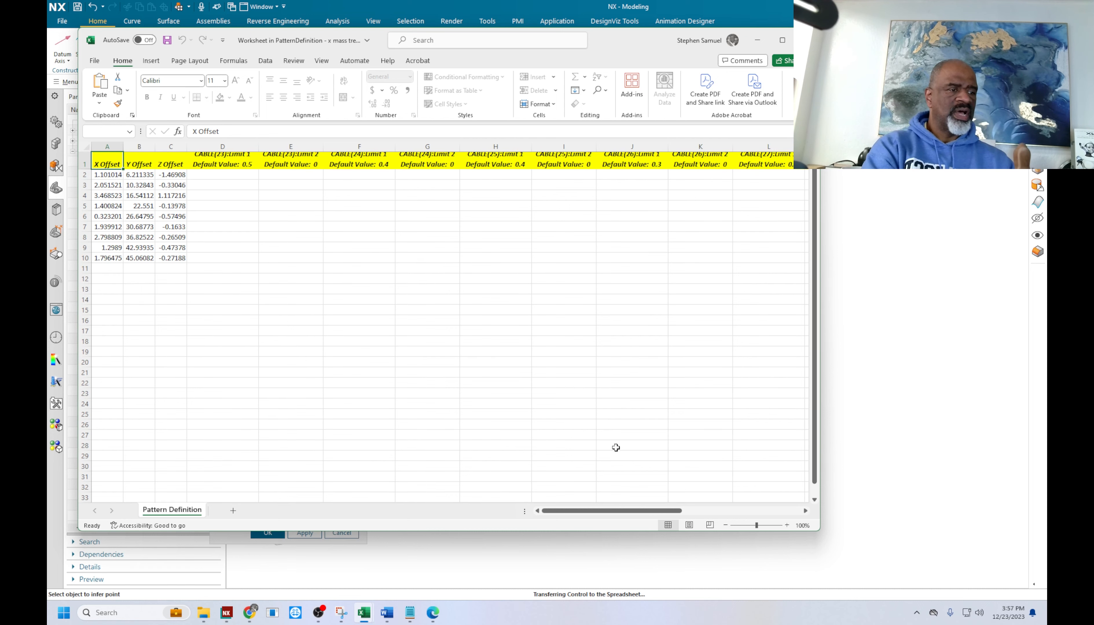
Examine the pattern worksheet's parameter columns, especially the Scale factor and MOVE_FACE(32) columns and the rows of the pattern instances
drag(578, 514, 697, 516)
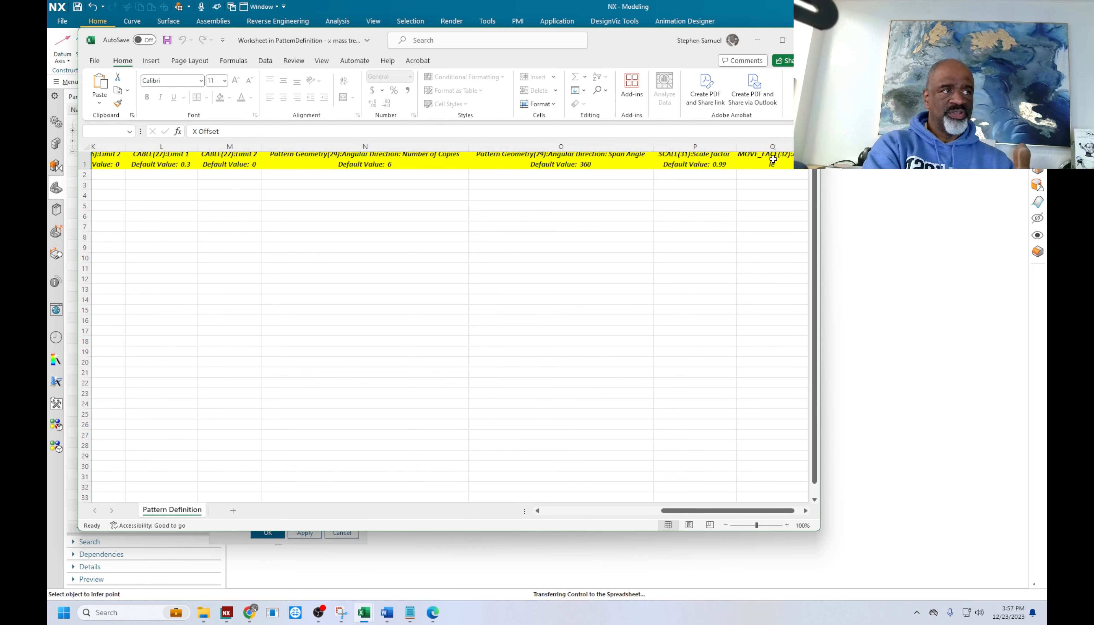
click(758, 175)
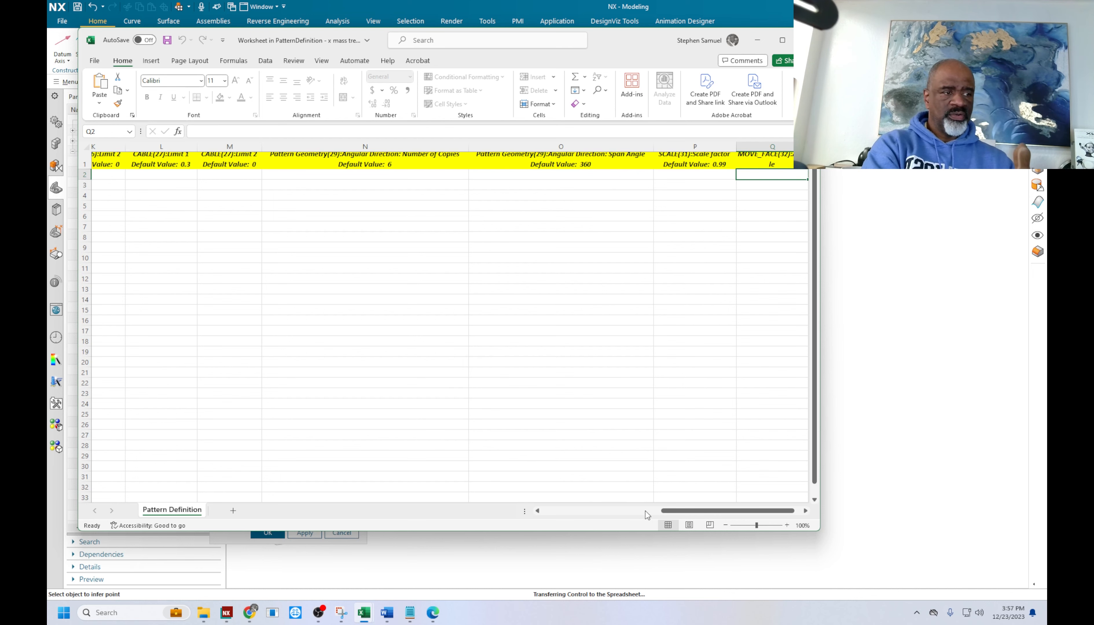
drag(671, 512, 586, 515)
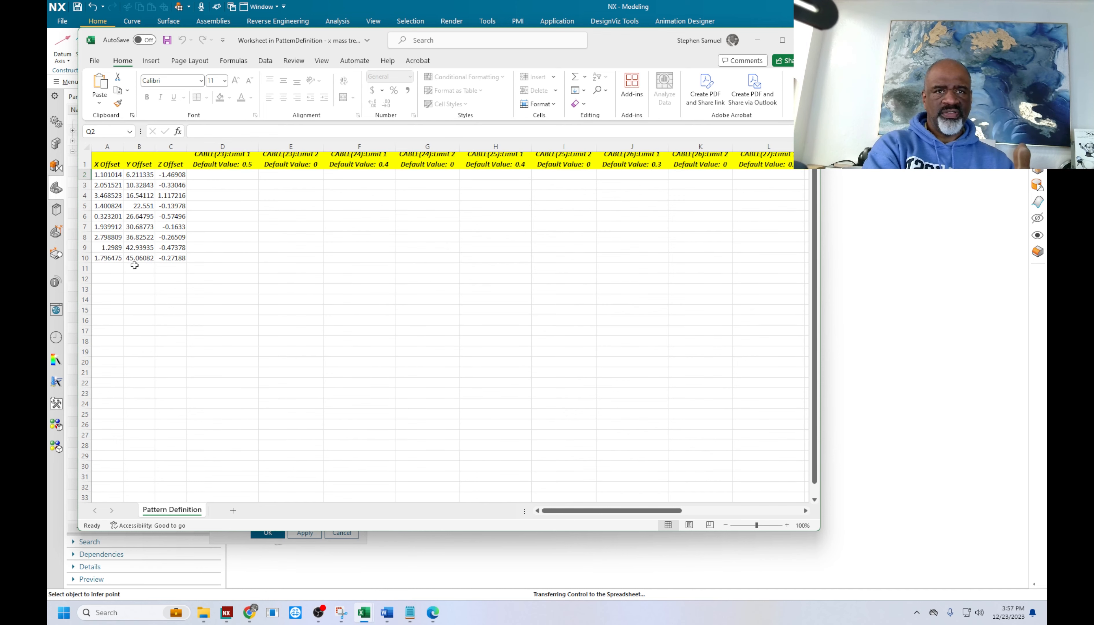
drag(252, 531, 256, 300)
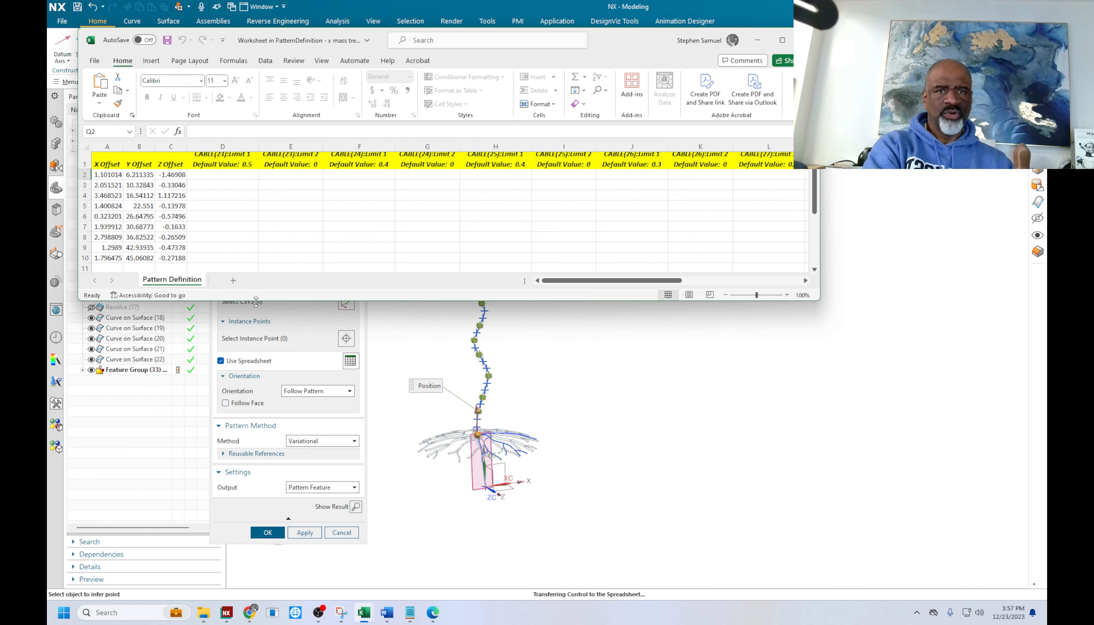
drag(624, 282, 752, 284)
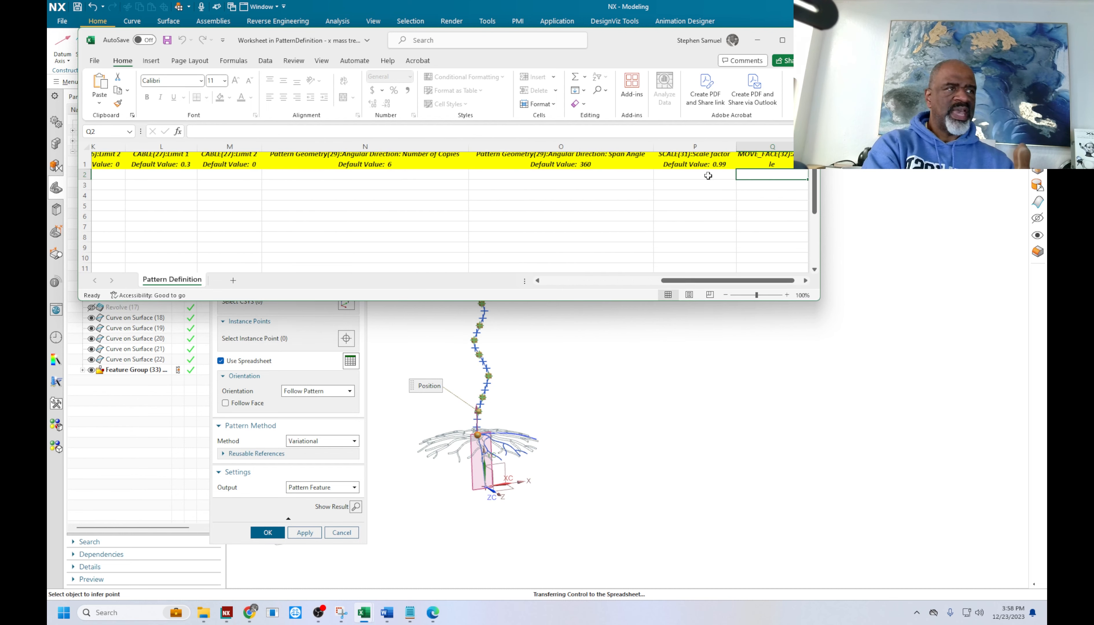
click(681, 174)
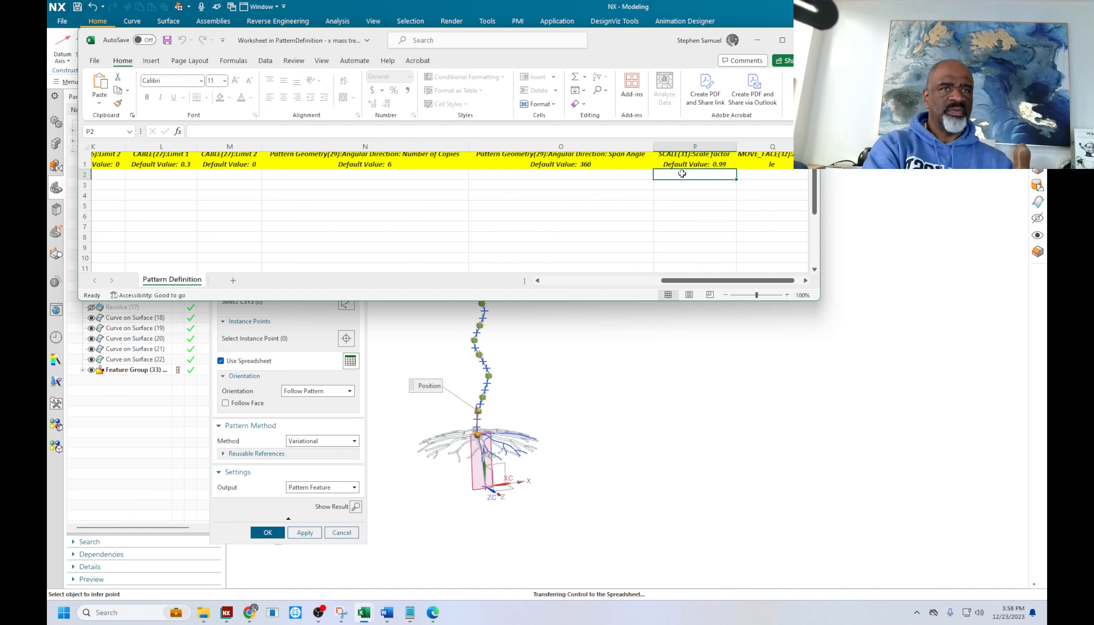
click(680, 183)
click(677, 198)
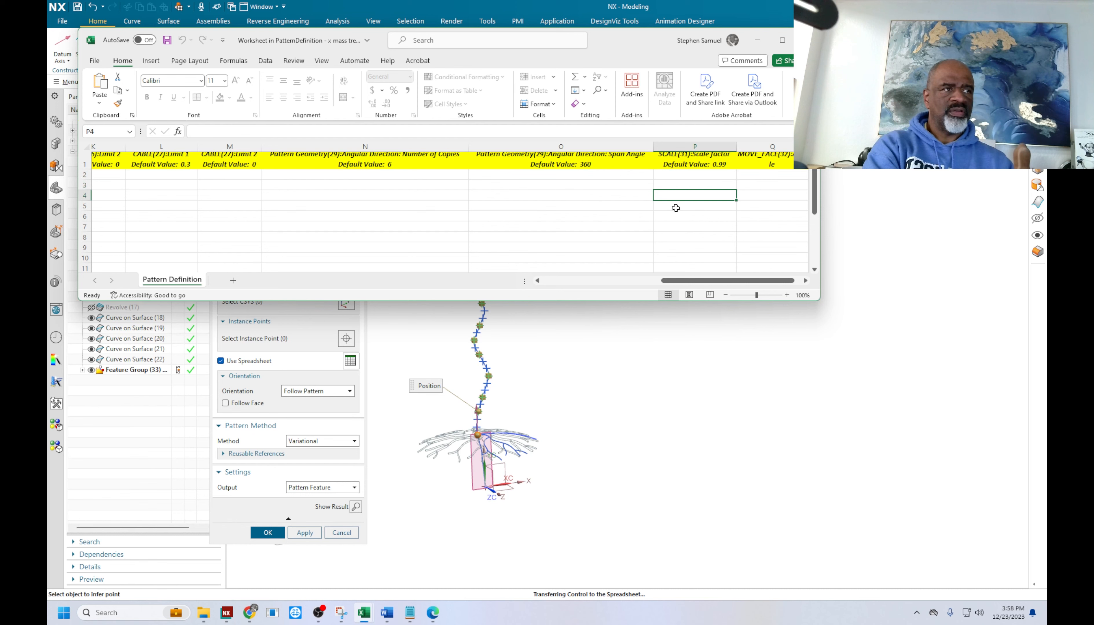
click(676, 207)
click(674, 217)
click(673, 227)
click(671, 239)
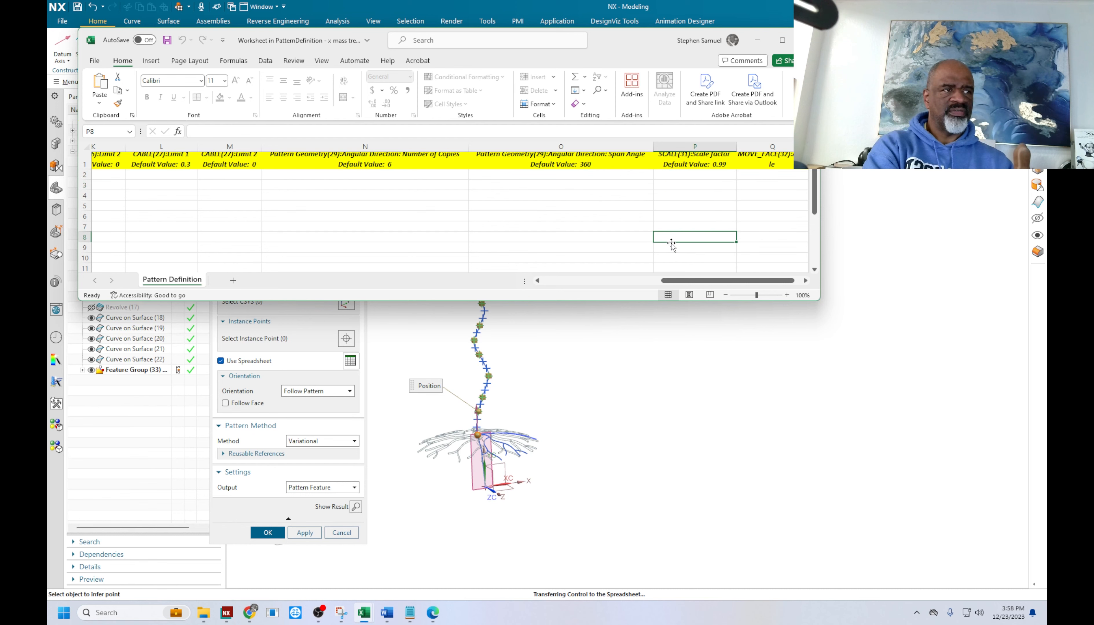
click(670, 248)
click(669, 258)
click(668, 266)
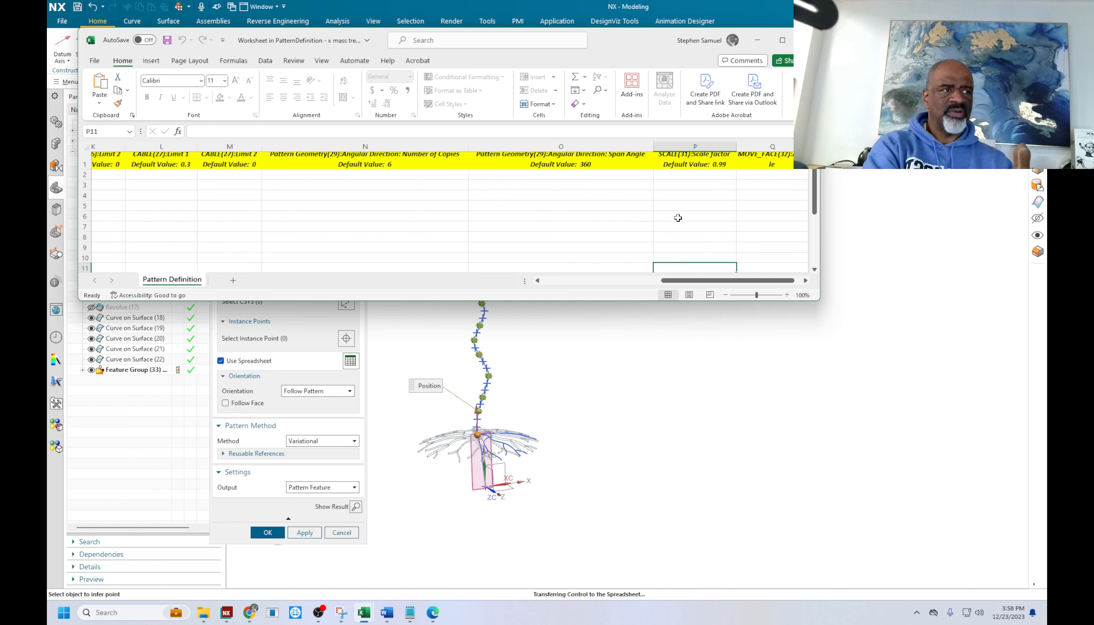
Enter 36 in Scale factor cell P2 and the formula =P3+26 in cell P3
click(683, 175)
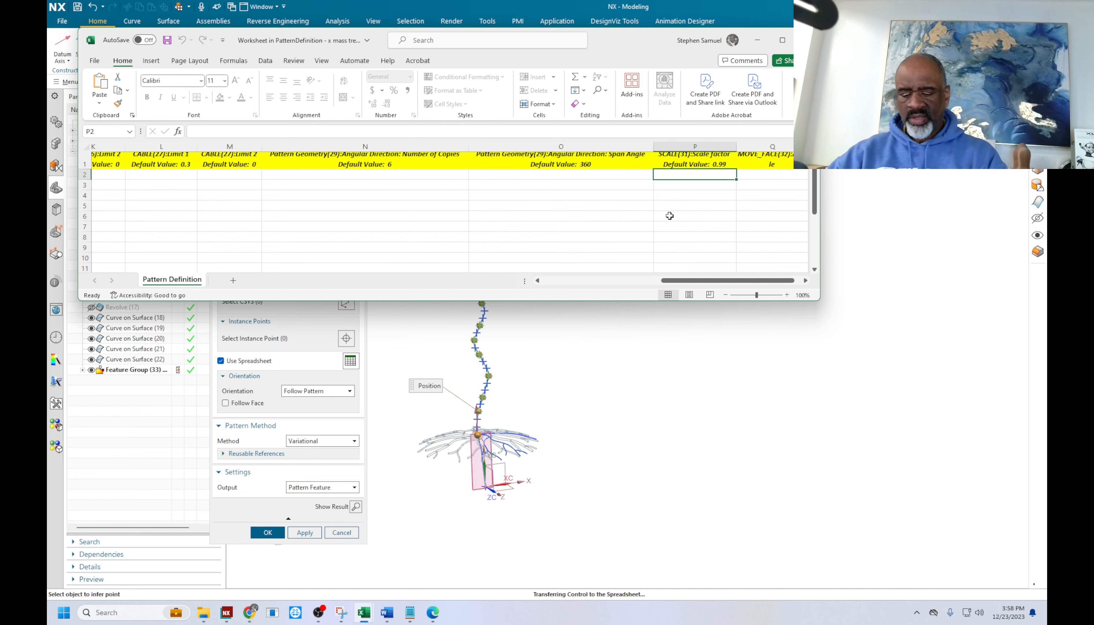
text(=)
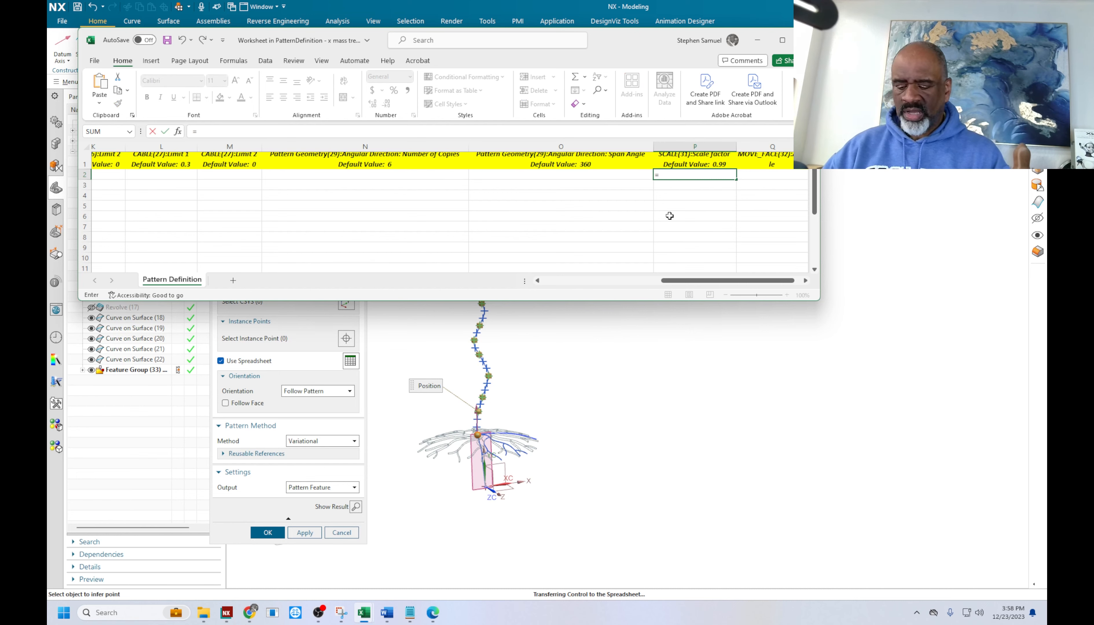
key(BackSpace)
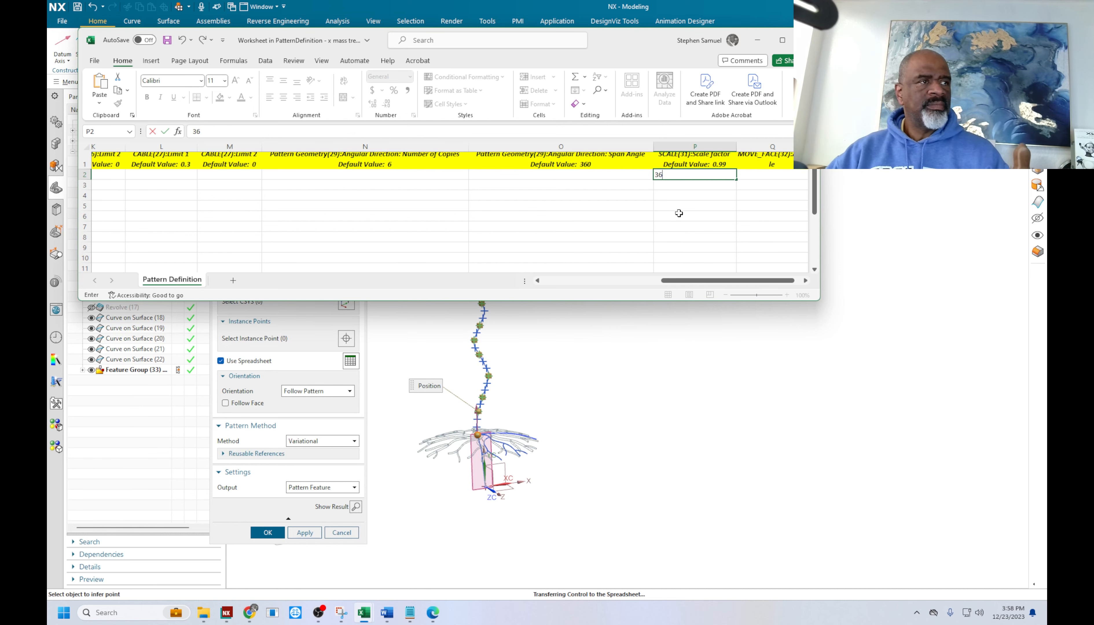
click(679, 186)
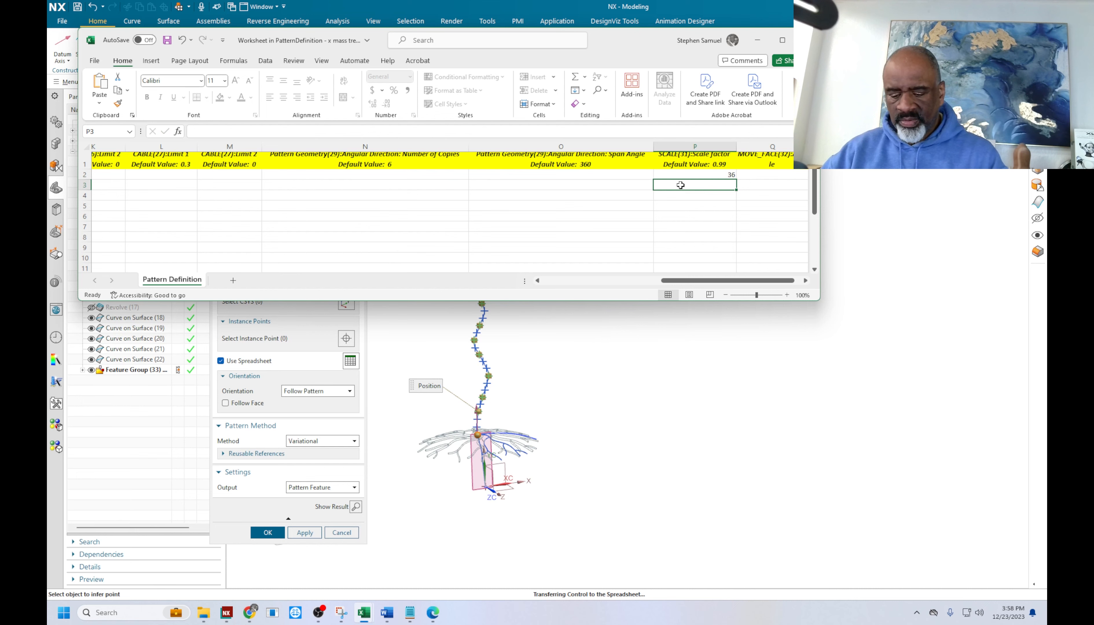
text(=)
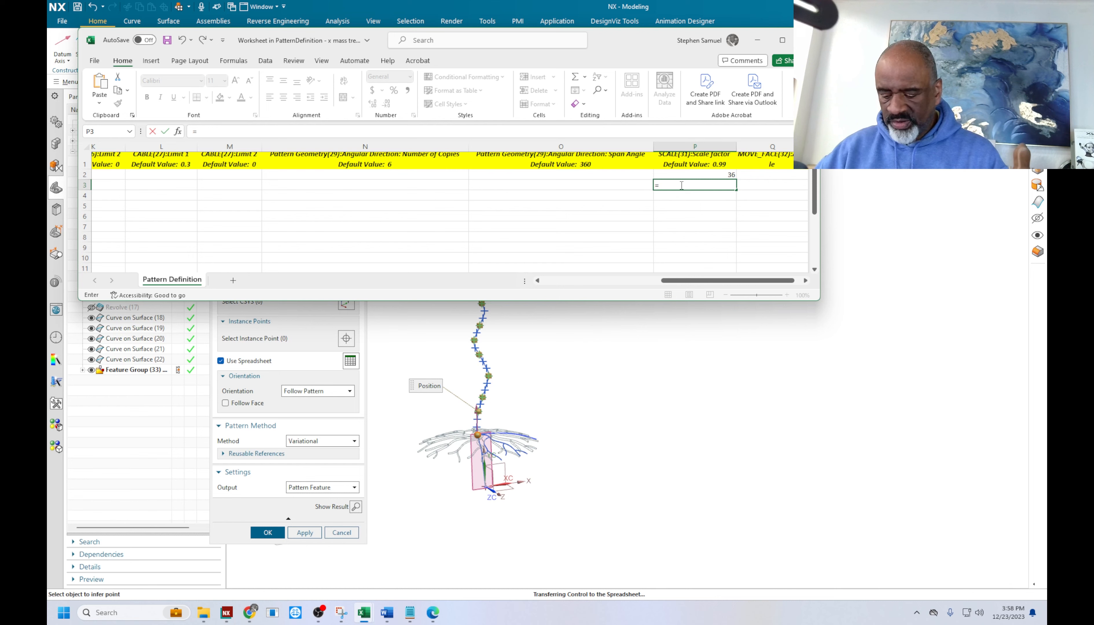
text(p3+2)
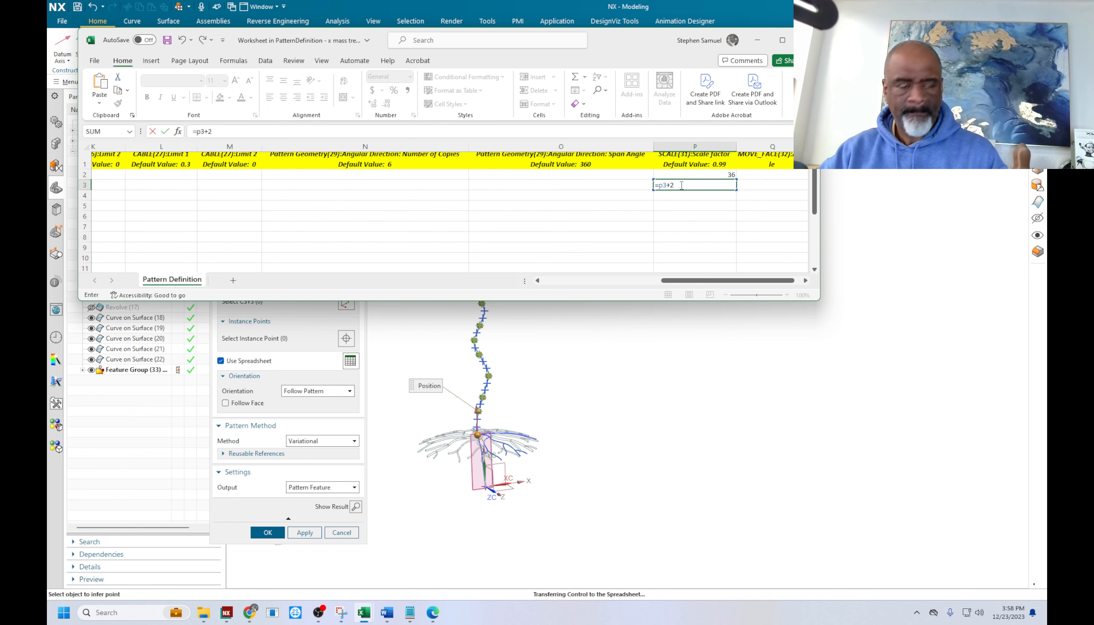
text(6)
key(Return)
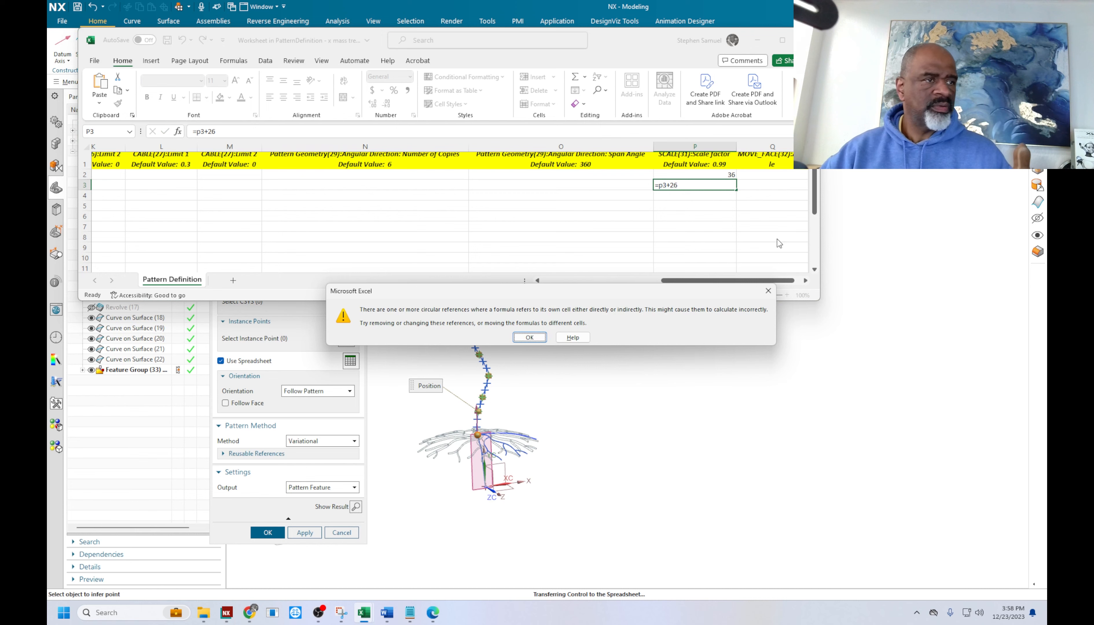
click(528, 338)
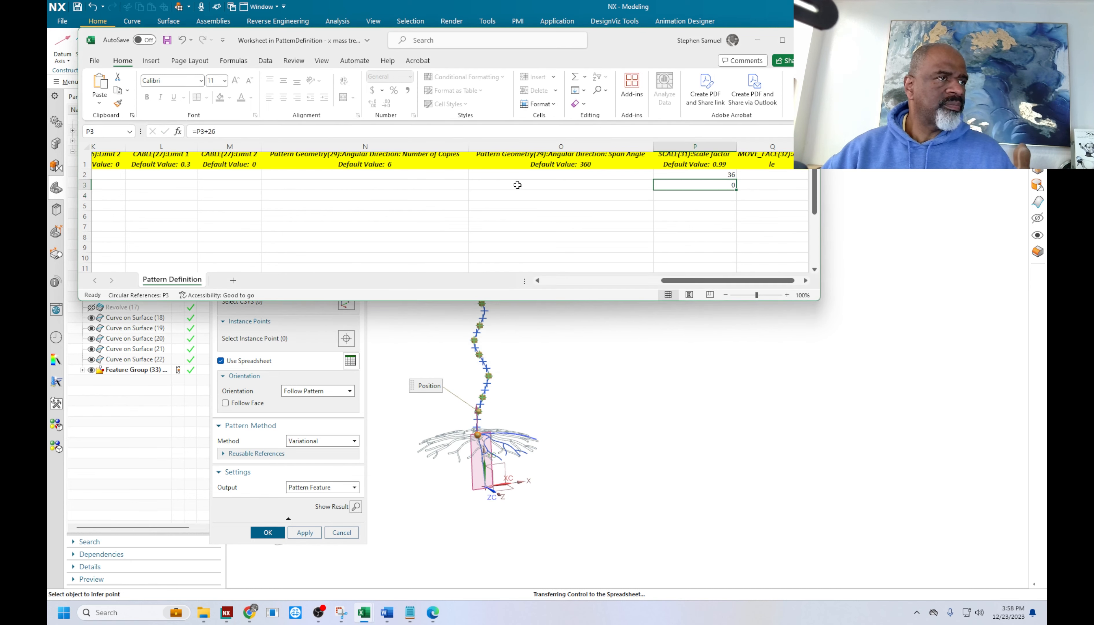
Change the formula in P3 to =P2+36 and fill it down through P10
click(220, 130)
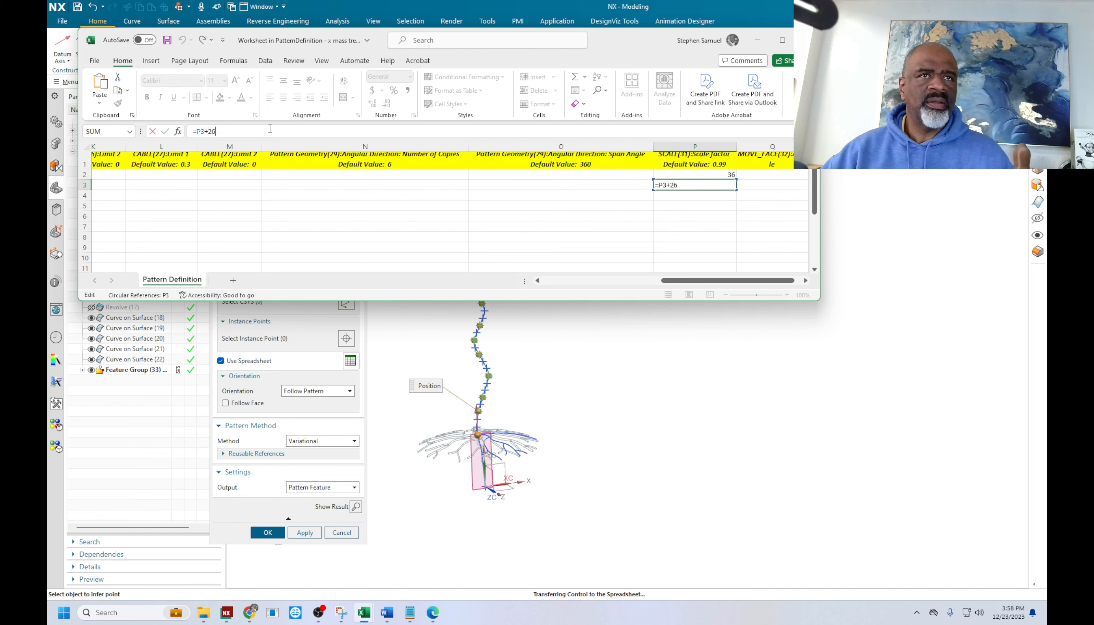
key(BackSpace)
key(BackSpace)
key(BackSpace)
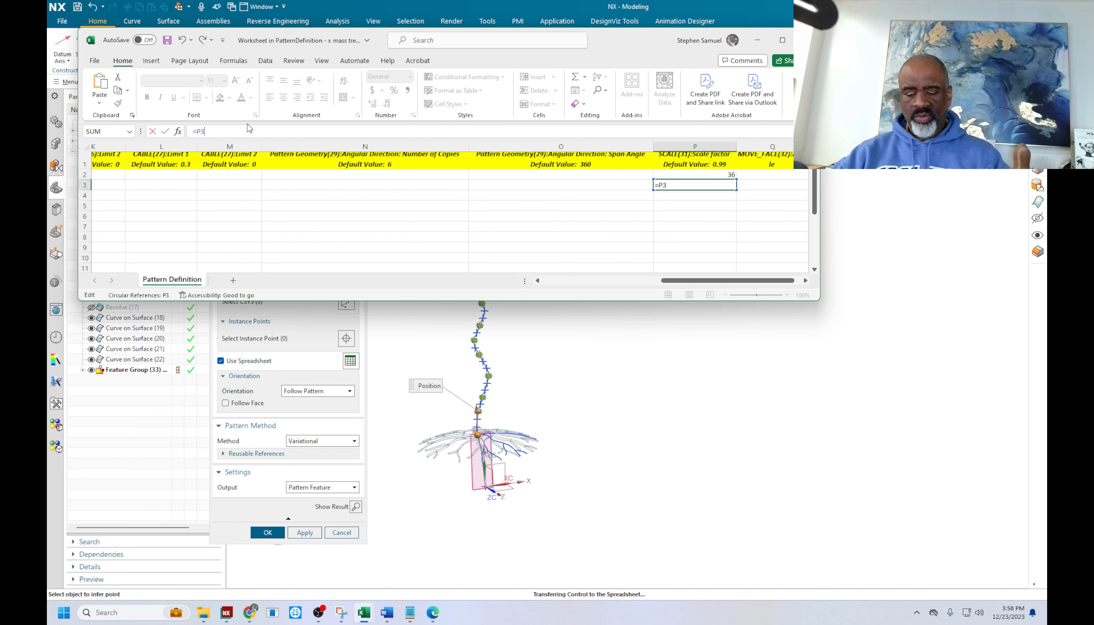
key(BackSpace)
text(2+)
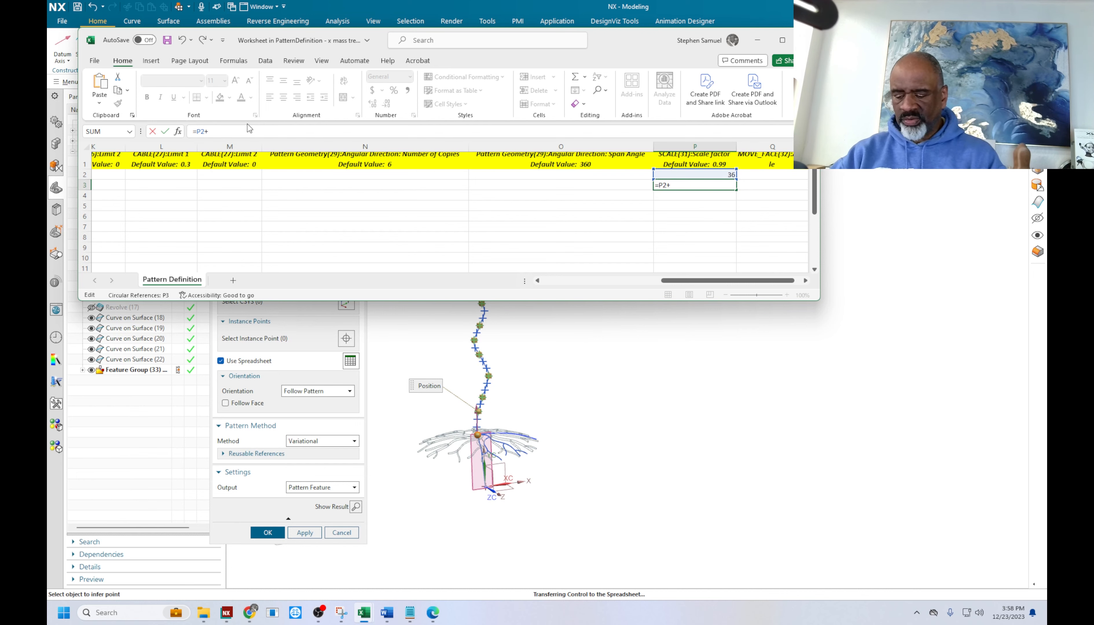
text(36)
key(Return)
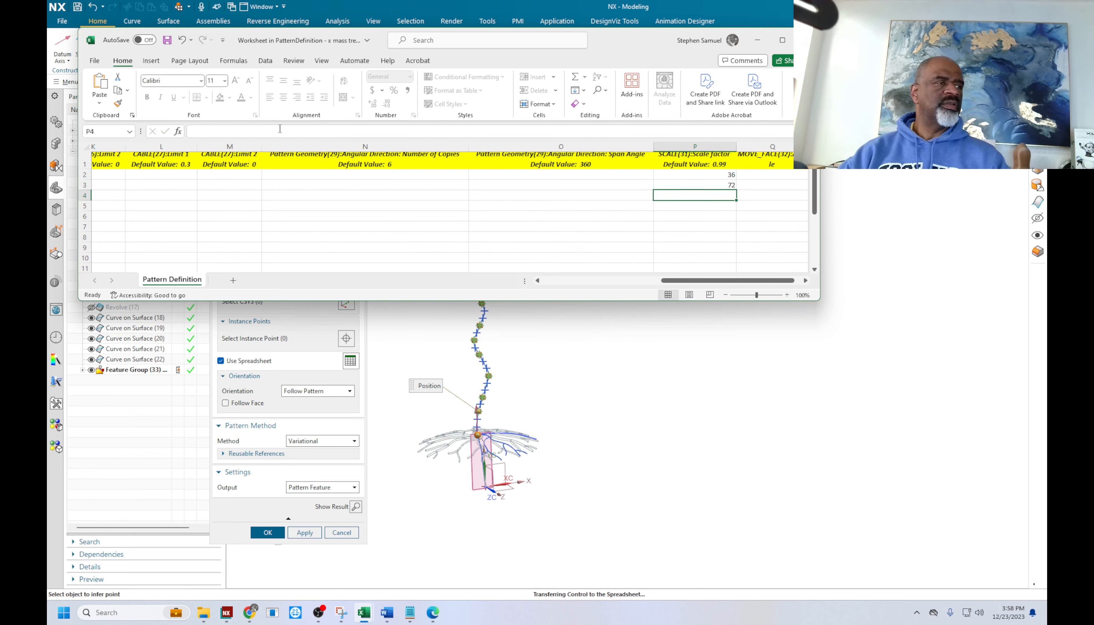
click(725, 186)
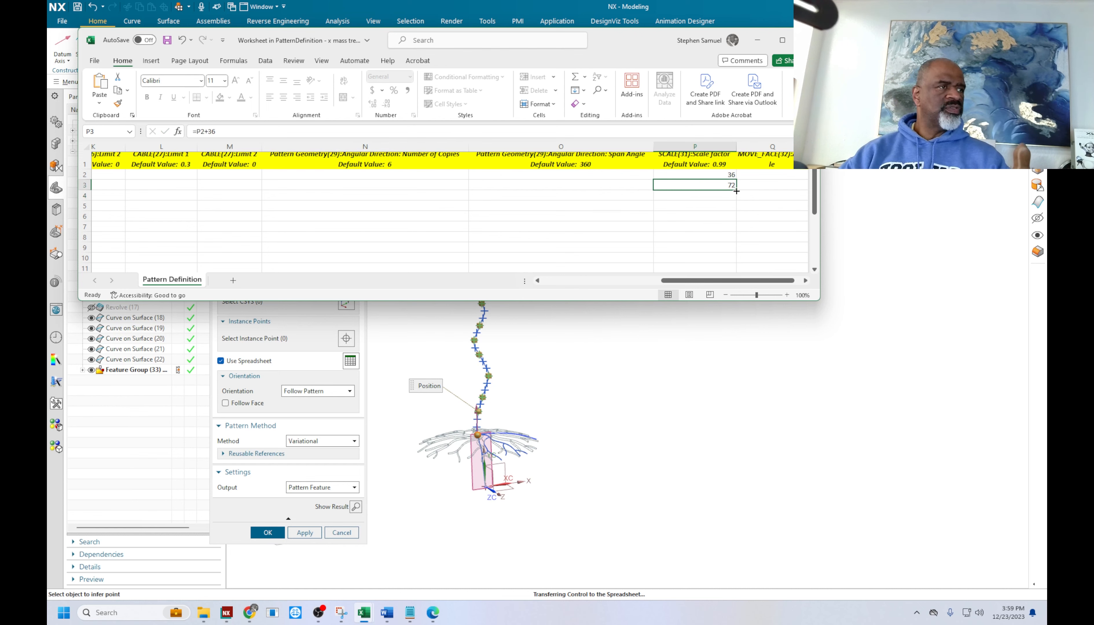
drag(737, 190, 735, 262)
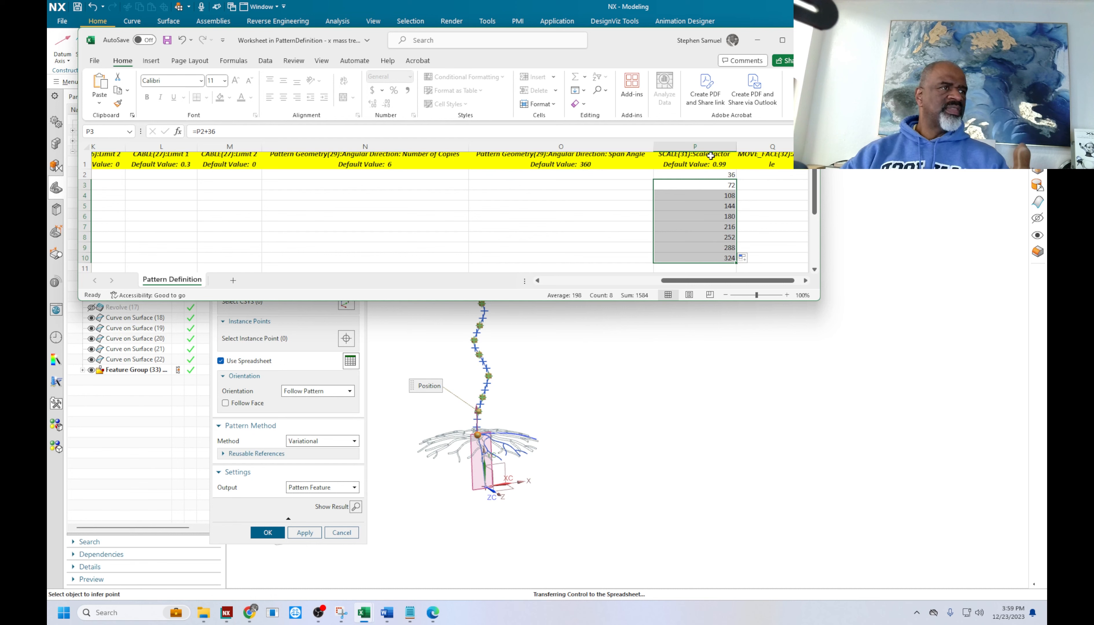
Set Scale factor cell P2 to 0.9, enter =P2-0.1 in P3 and fill that formula down through P10
double_click(714, 173)
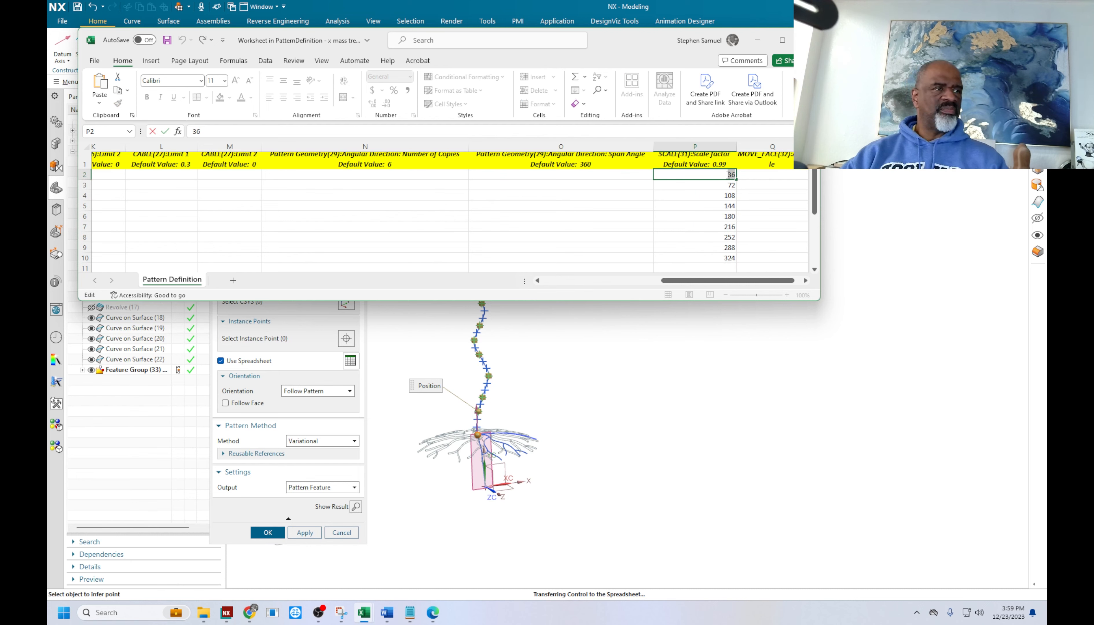
text(.9)
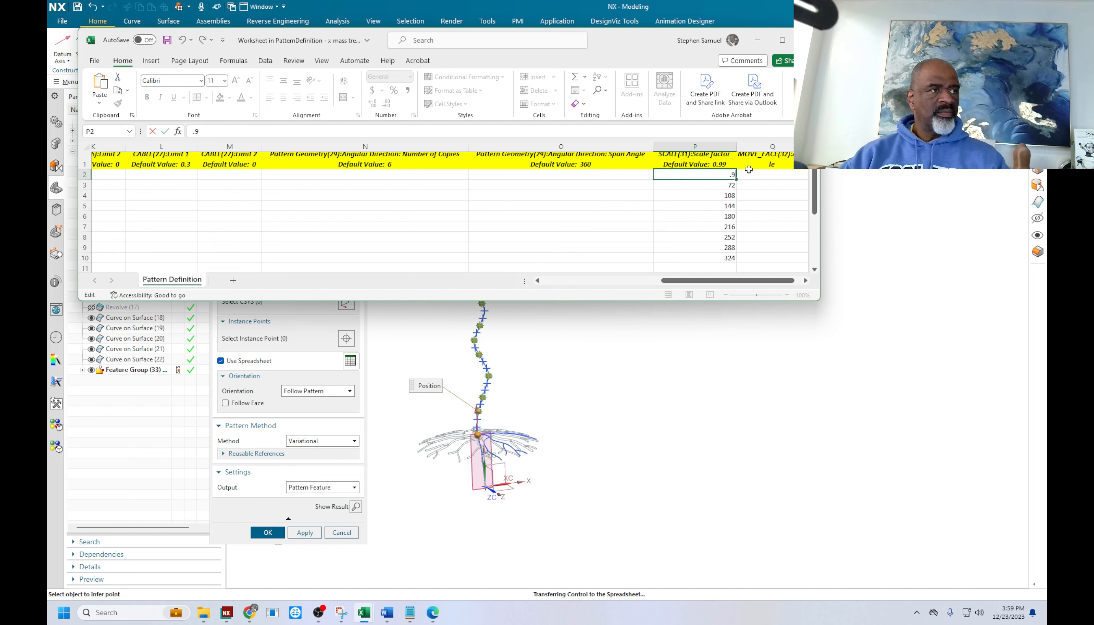
double_click(733, 185)
drag(712, 183, 654, 185)
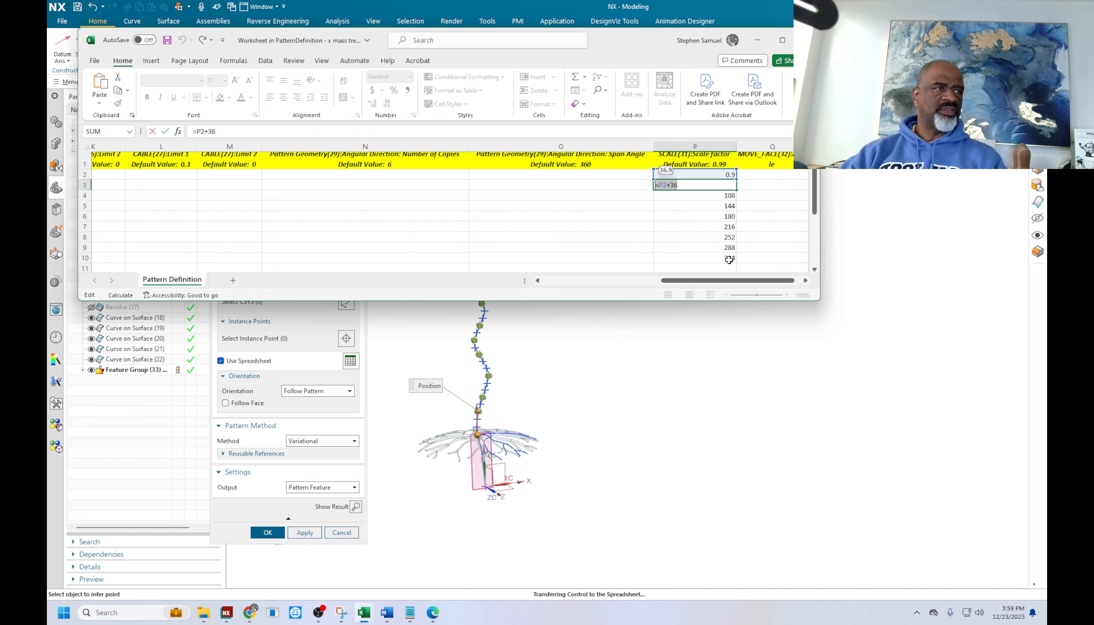
double_click(685, 185)
key(BackSpace)
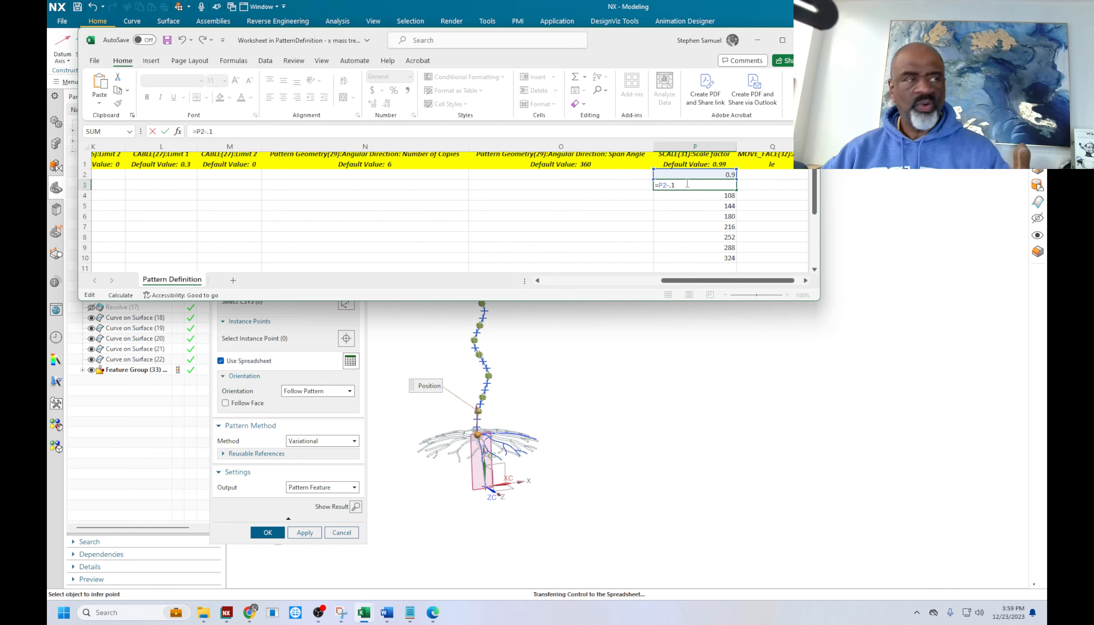
text(-.1)
key(Return)
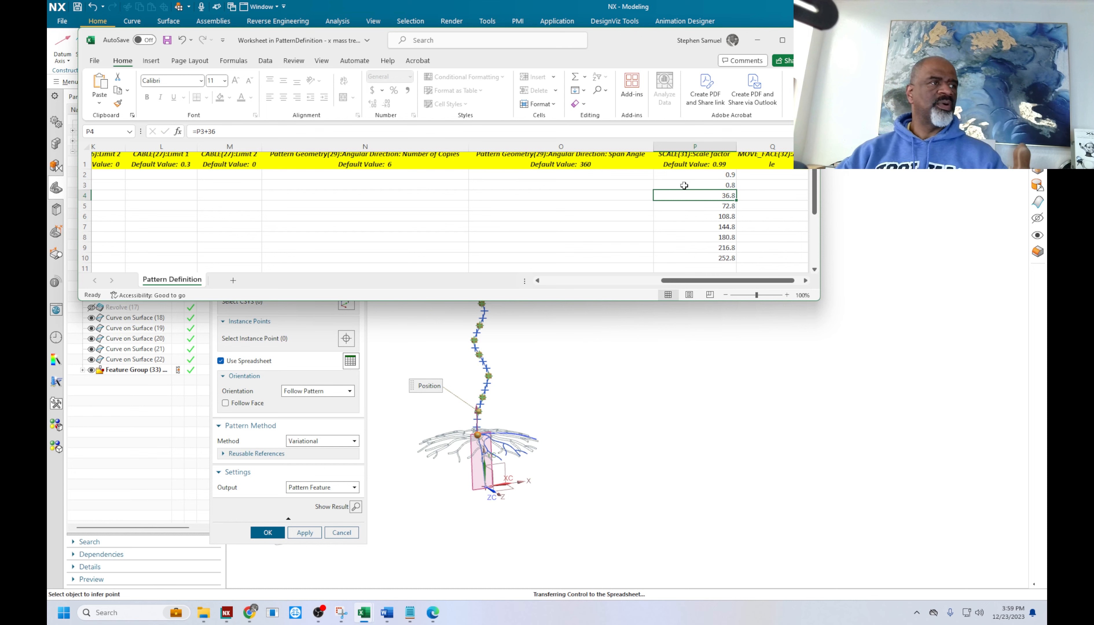
click(722, 187)
drag(736, 190, 735, 262)
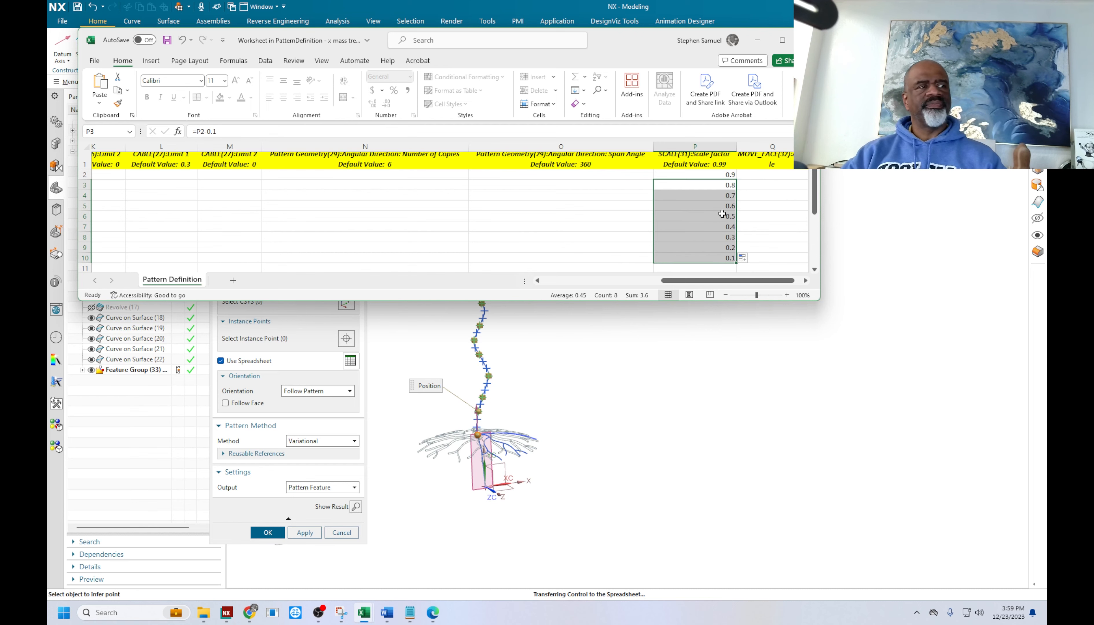
Enter 36 in MOVE_FACE(32) cell Q2, enter =Q2+36 in Q3 and fill that formula down through Q10
click(763, 176)
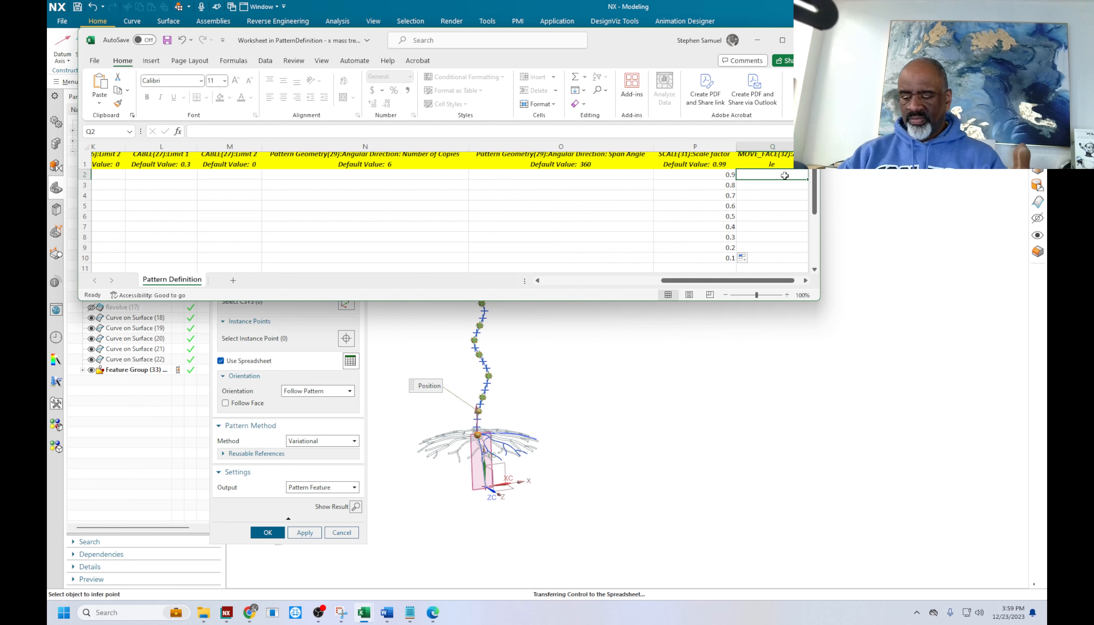
text(36)
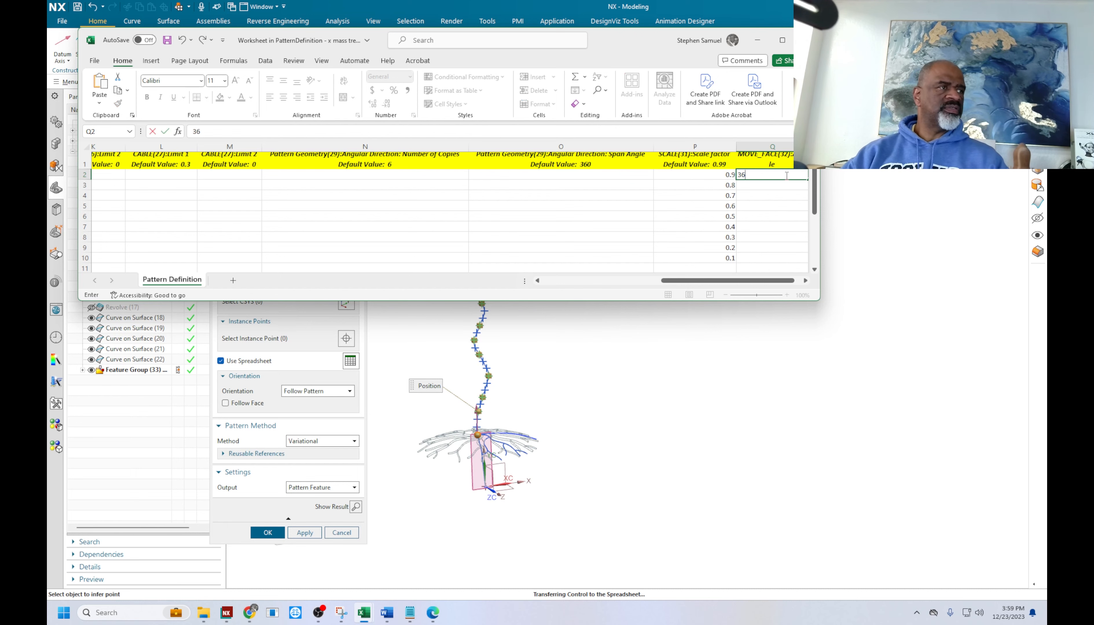
click(757, 185)
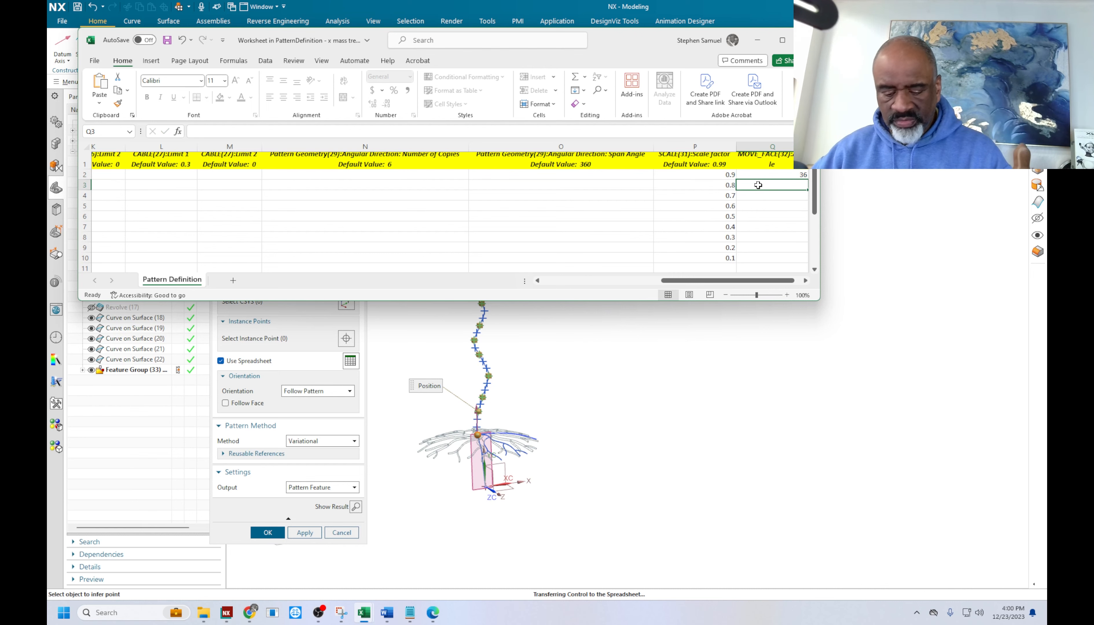
text(=)
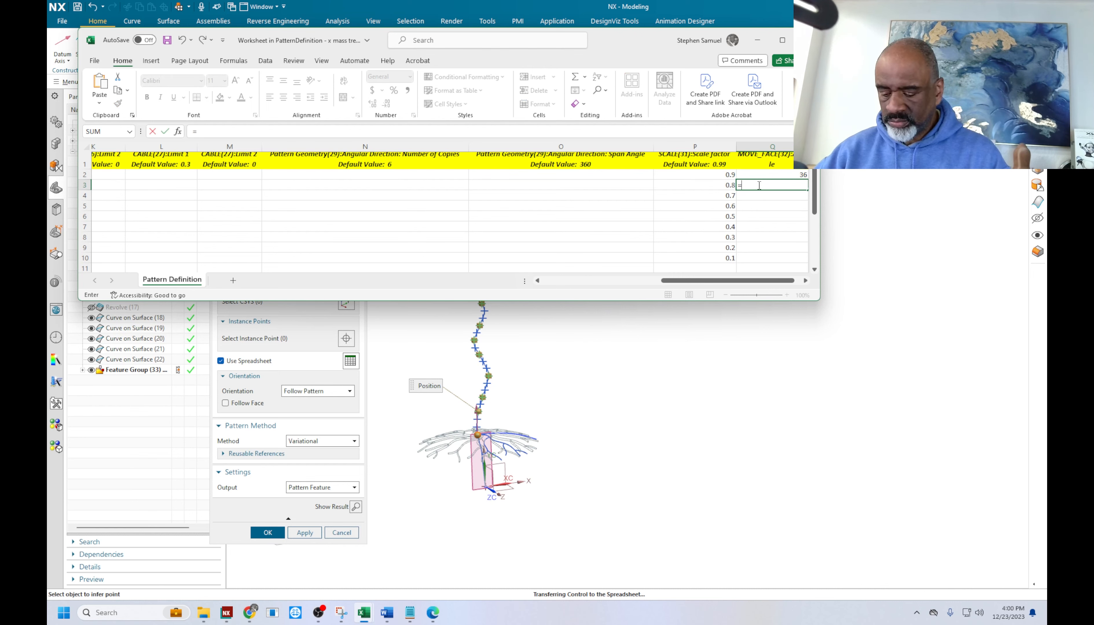
text(q2)
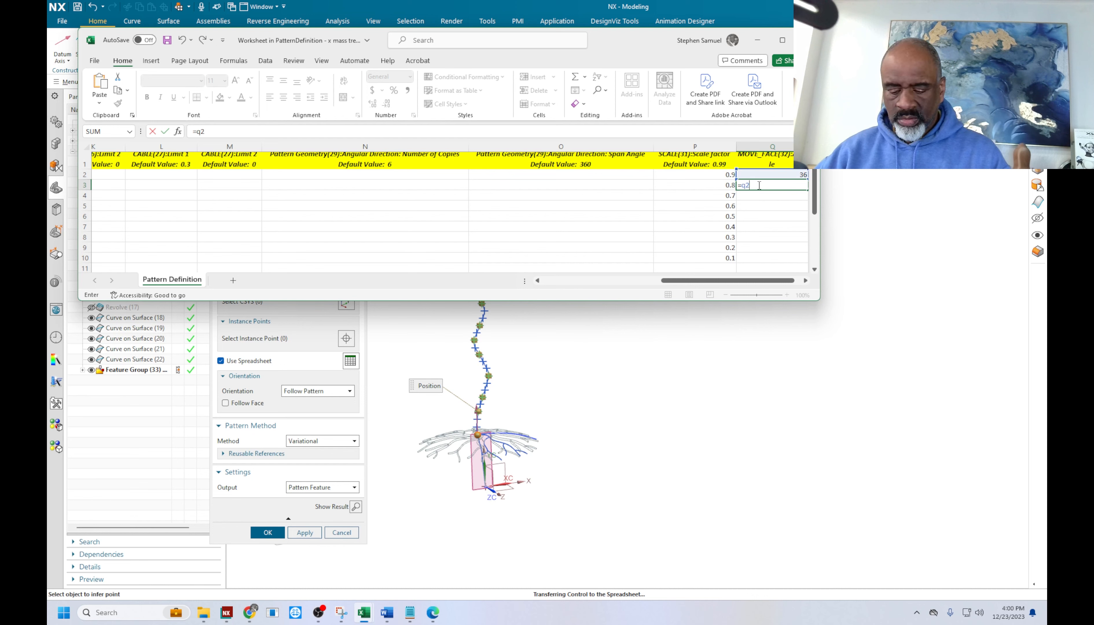
text(+36)
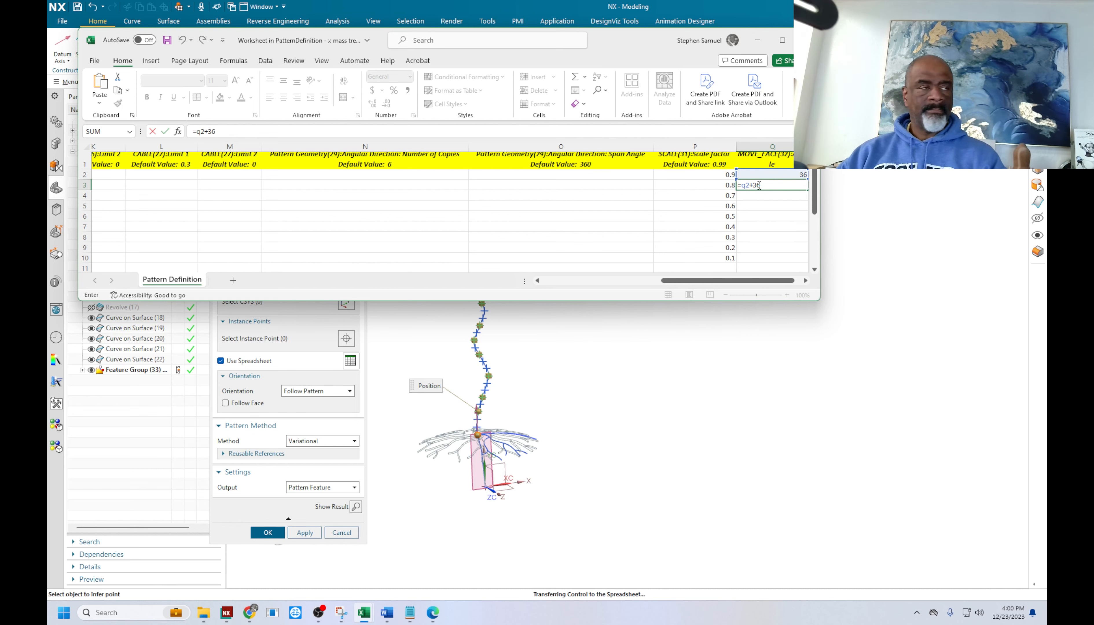
key(ctrl+Return)
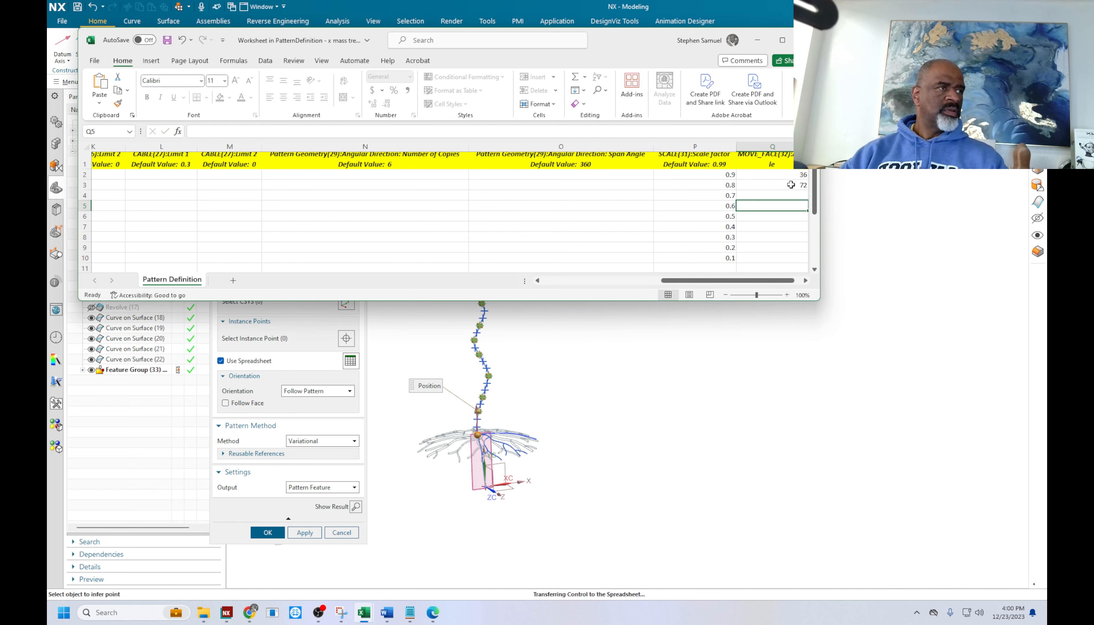
drag(820, 210, 802, 260)
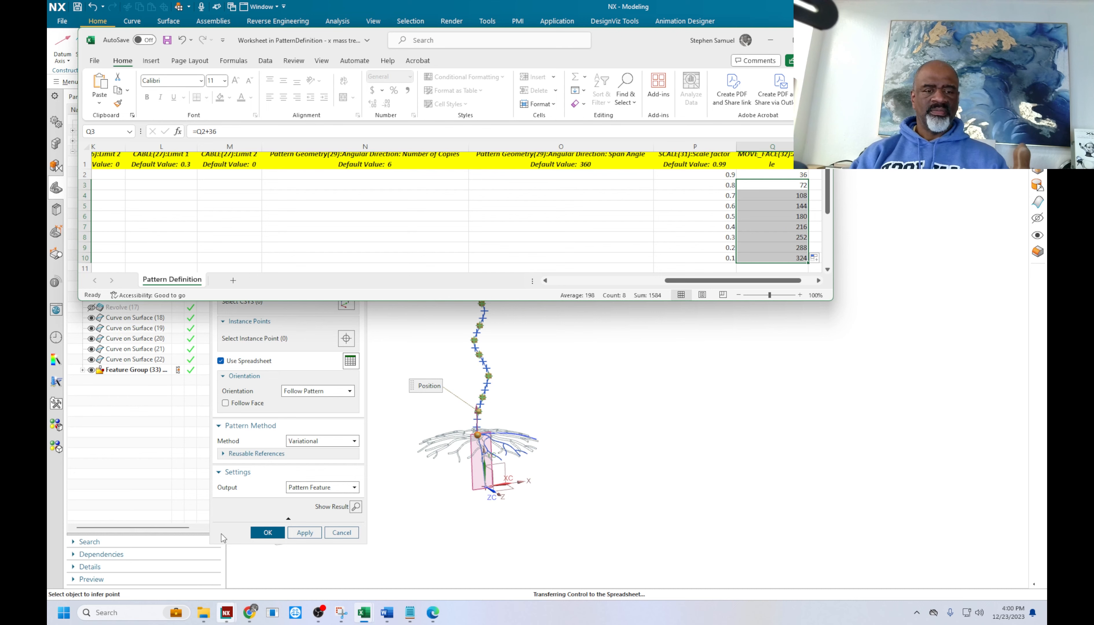
Exit the spreadsheet with its data saved and create the variational pattern feature of the branches
mouse_move(226, 613)
click(271, 534)
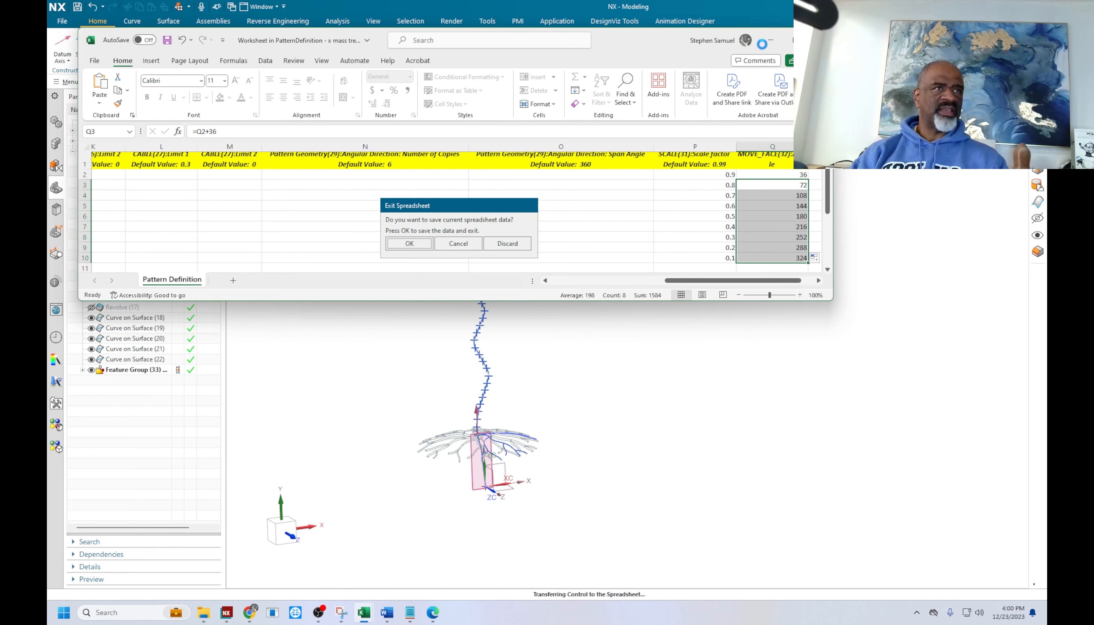
click(408, 248)
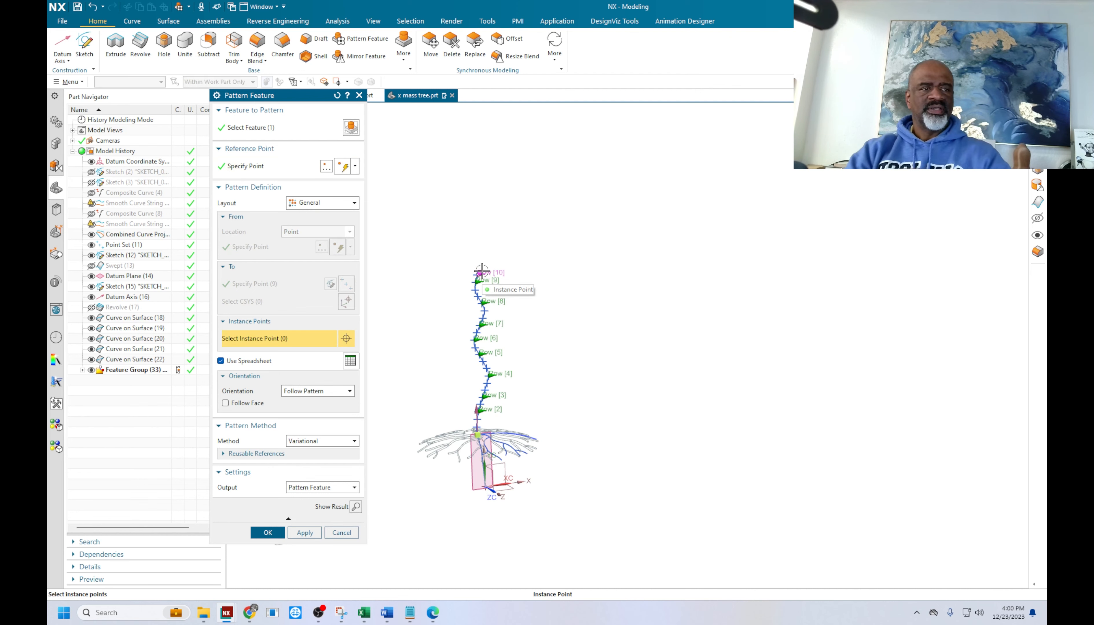
scroll(488, 264, up, 3)
scroll(488, 263, down, 5)
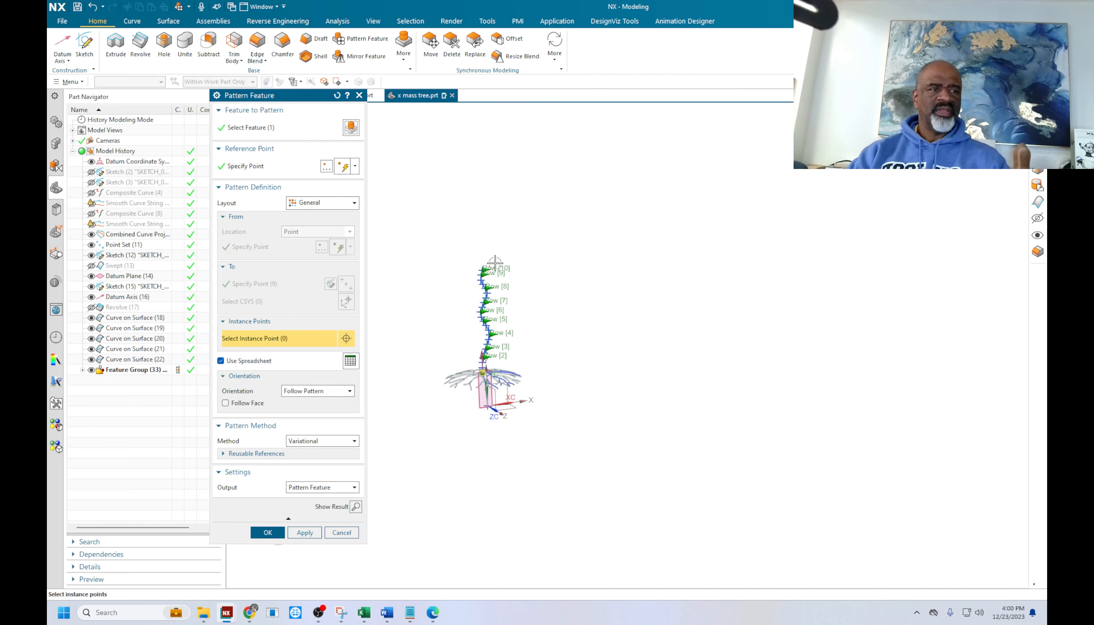
click(261, 534)
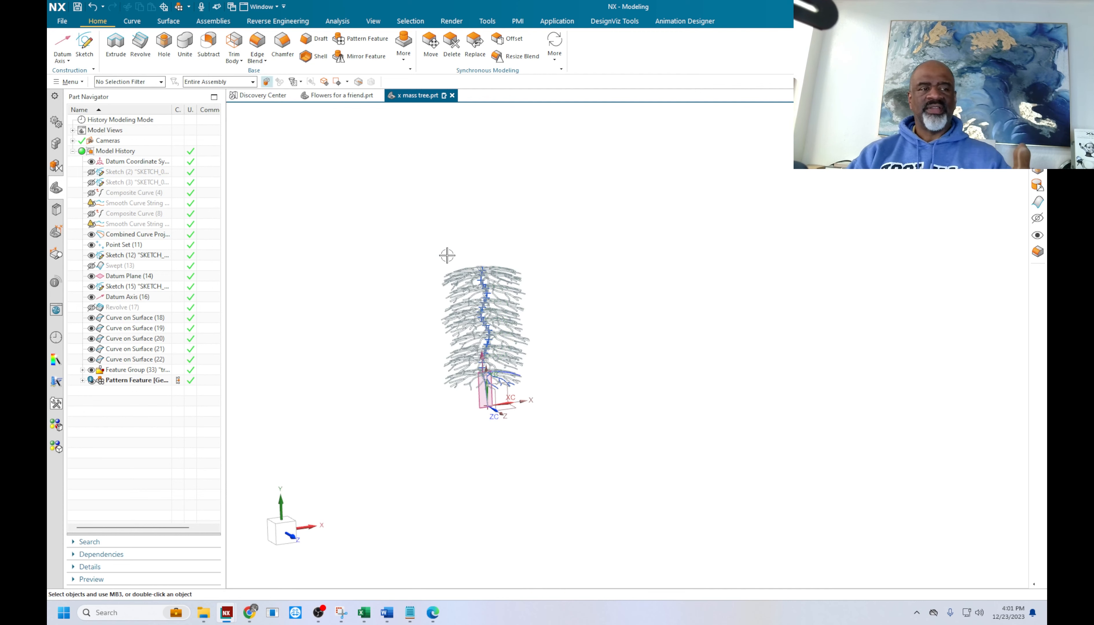
Show the hidden swept trunk body together with the patterned branches
scroll(486, 280, up, 3)
scroll(485, 280, down, 1)
mouse_move(565, 326)
middle_down()
mouse_move(581, 303)
mouse_move(571, 309)
mouse_move(586, 322)
mouse_move(595, 312)
mouse_move(580, 318)
middle_up()
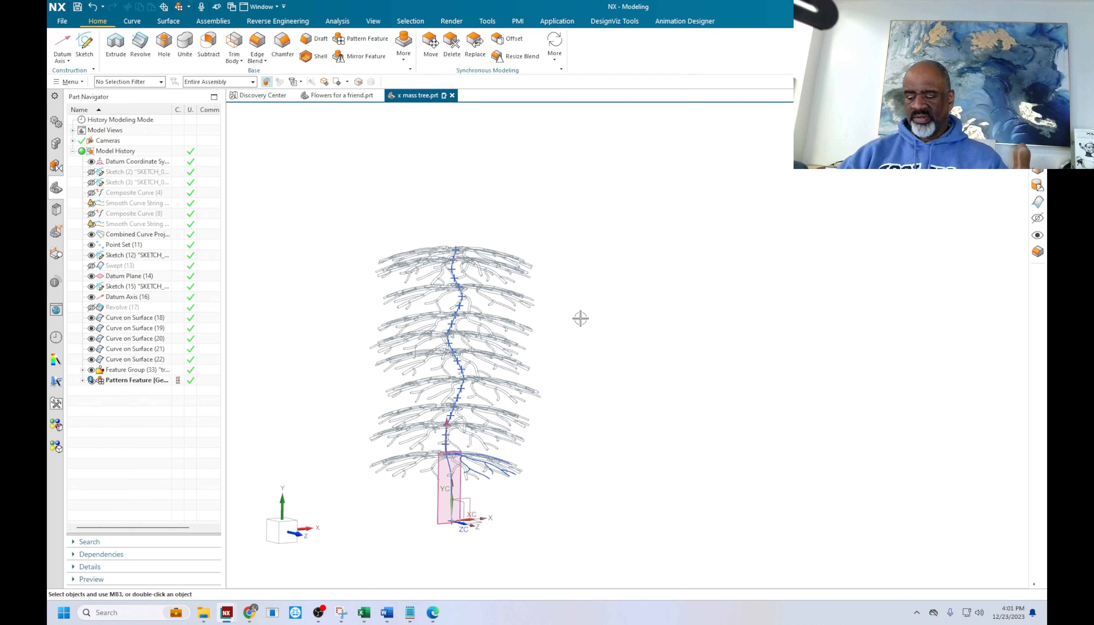
key(ctrl+shift+k)
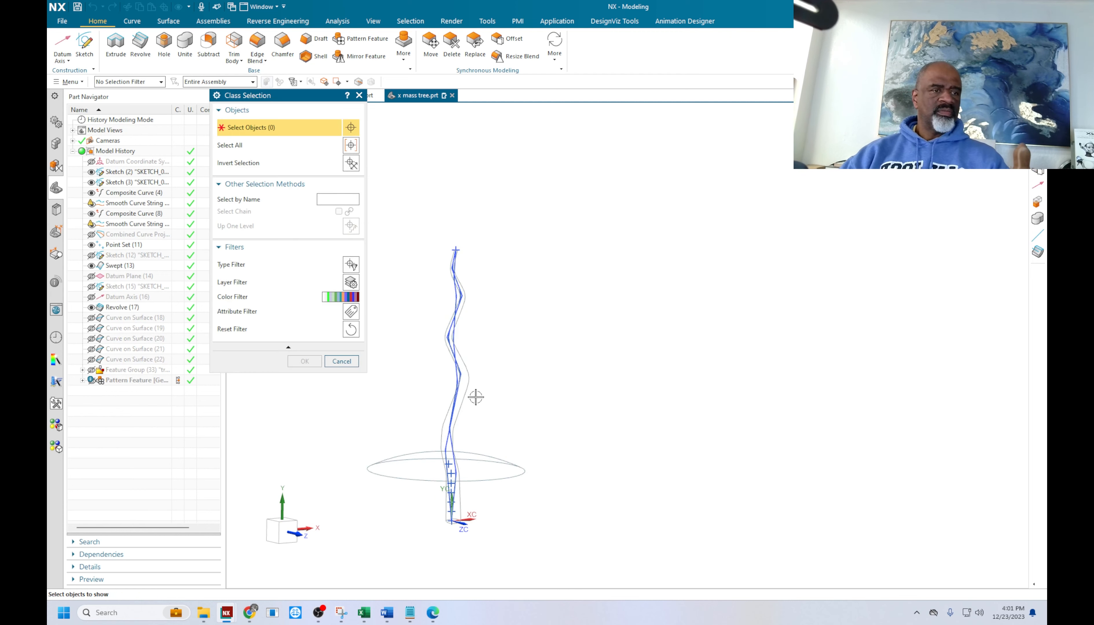
click(467, 384)
click(314, 362)
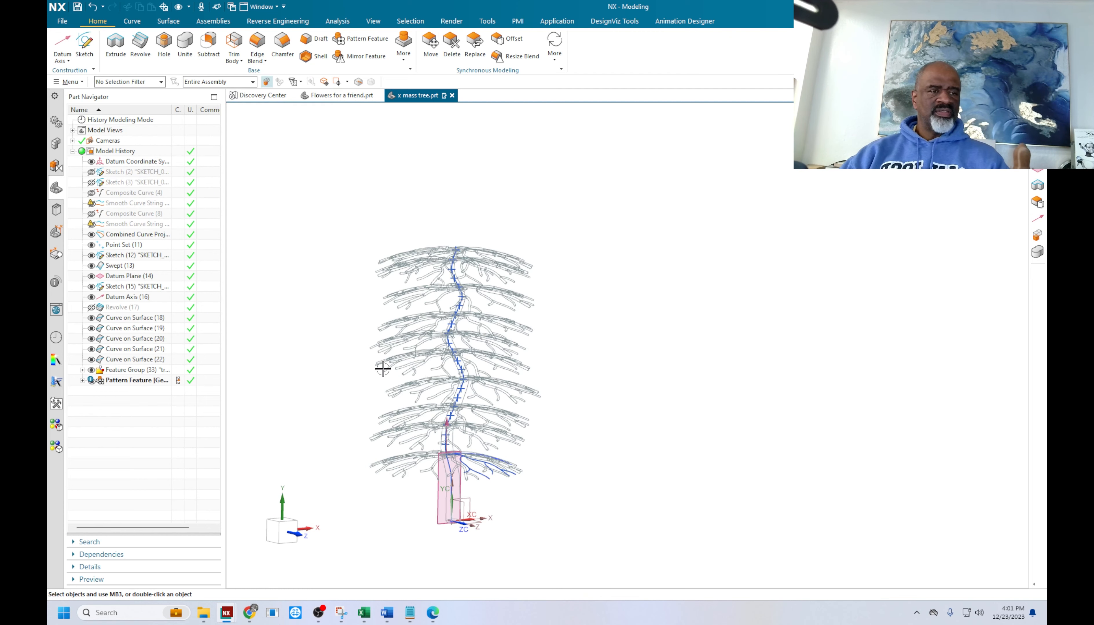
Switch the view's rendering style from wireframe to shaded
right_click(633, 304)
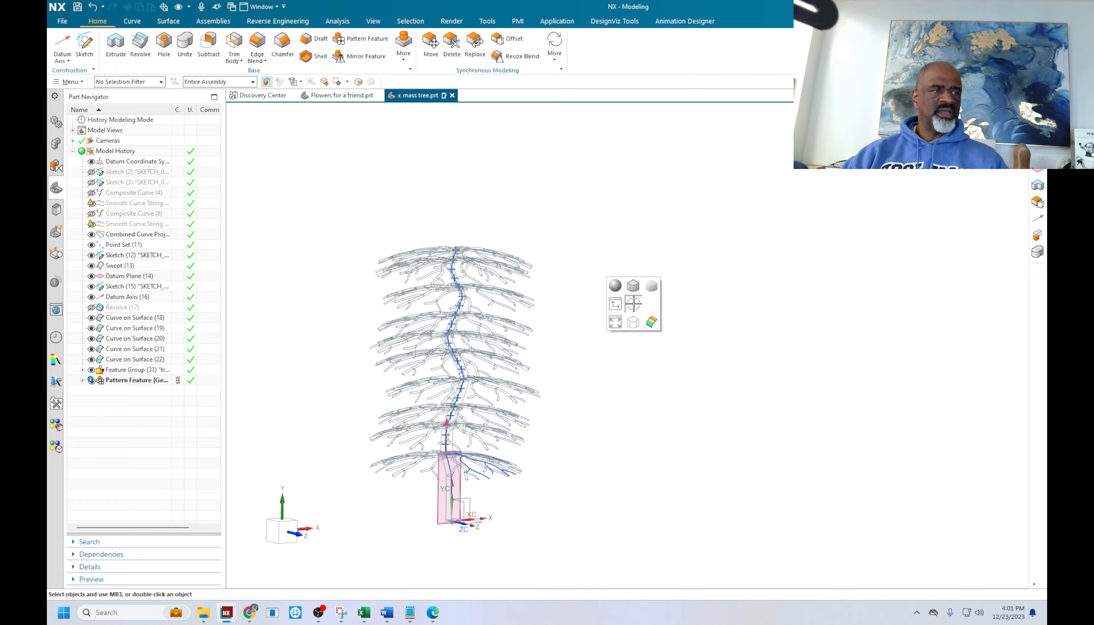
click(630, 286)
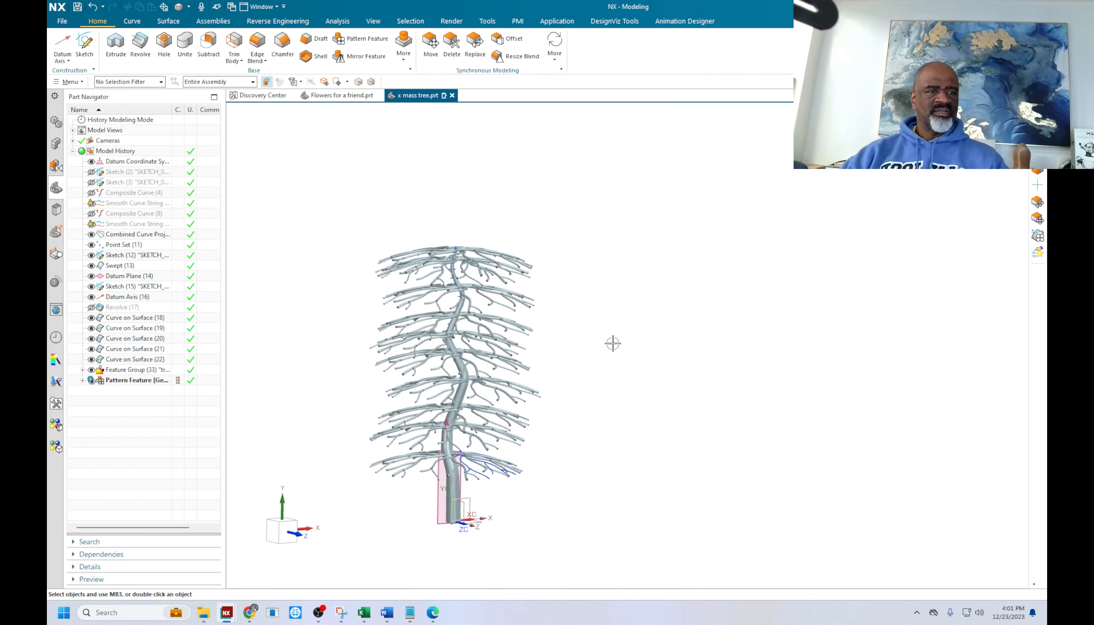
middle_drag(612, 343, 586, 361)
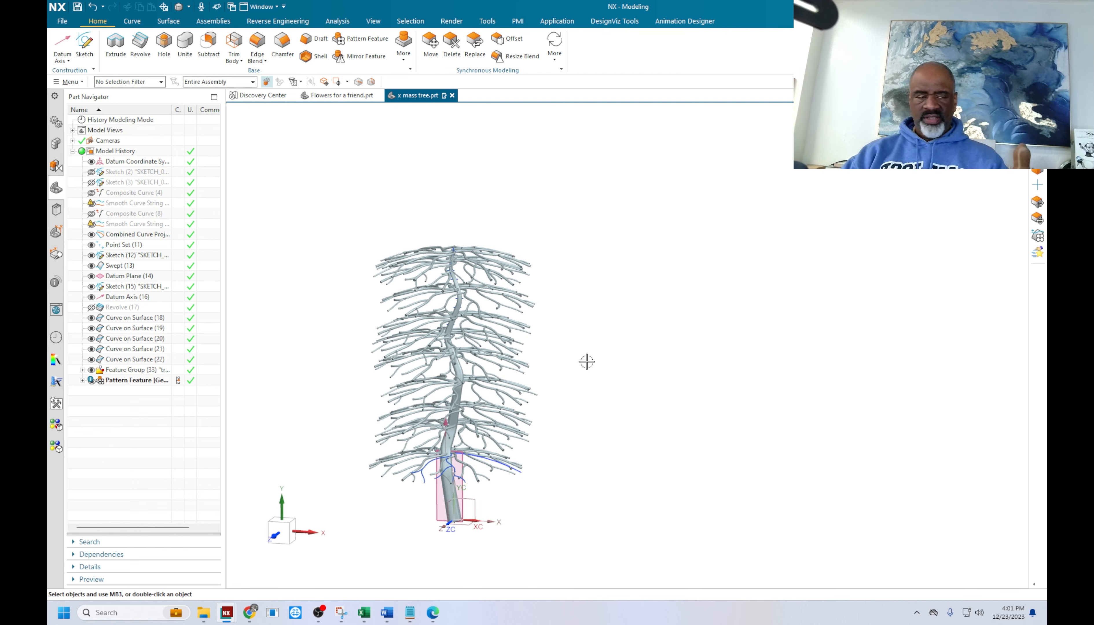
Hide the solid body of the swept trunk
key(ctrl+b)
scroll(449, 494, up, 4)
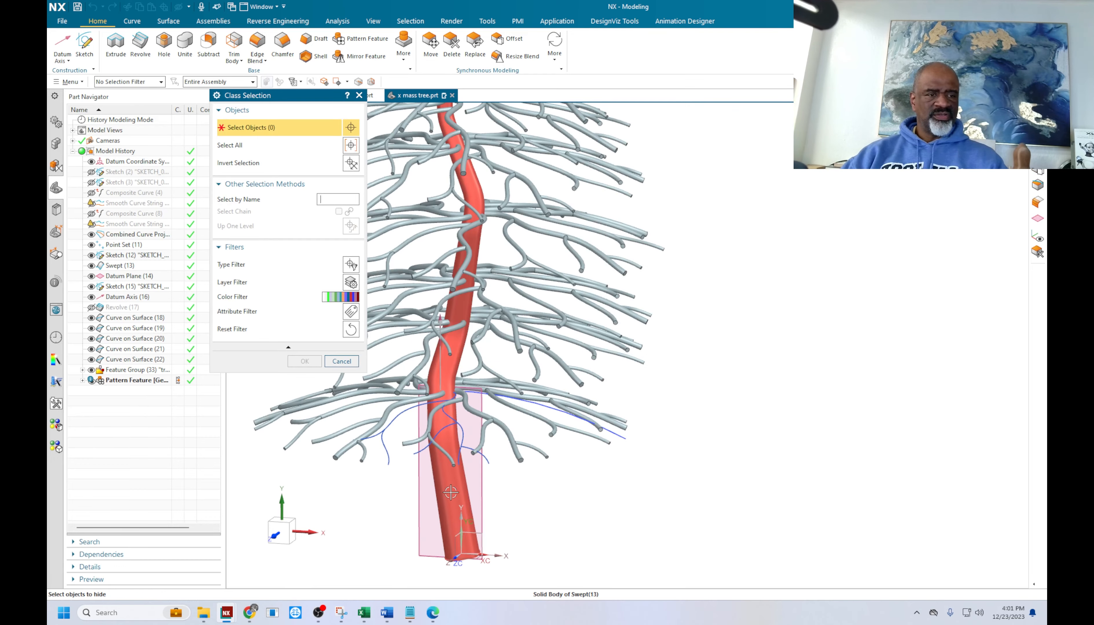
click(451, 492)
click(305, 361)
scroll(305, 361, down, 4)
scroll(579, 501, down, 1)
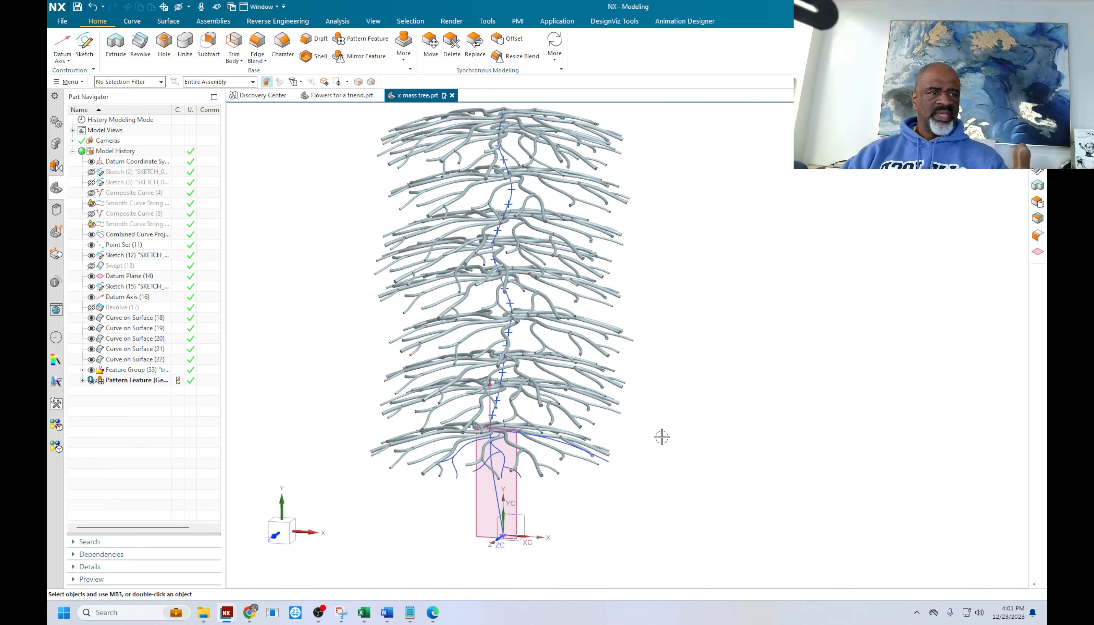
middle_drag(661, 437, 683, 408)
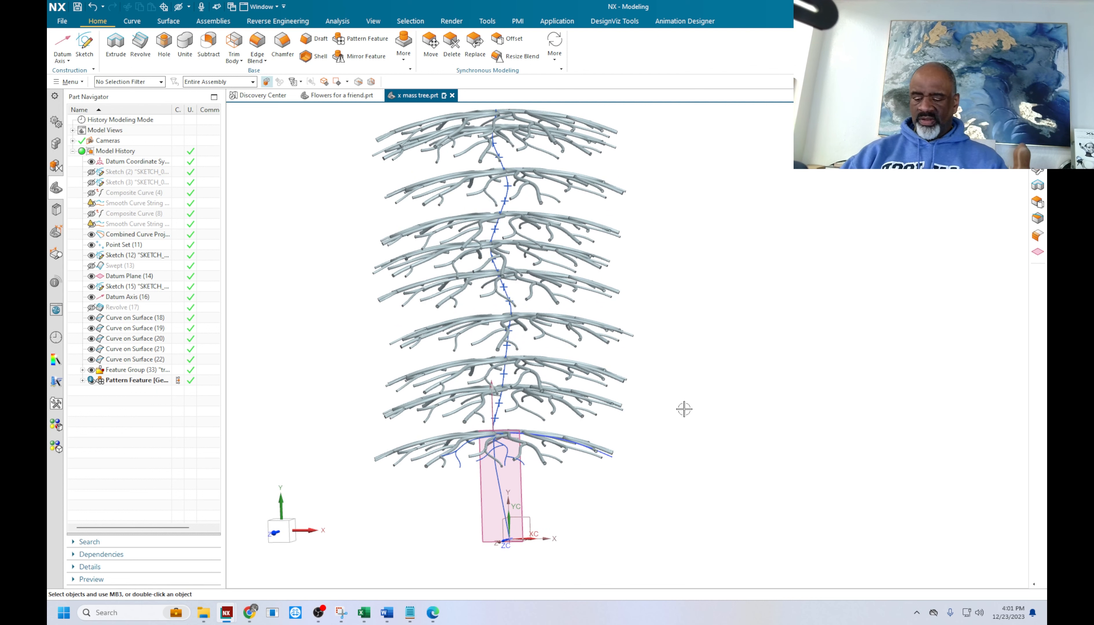
Hide the group of points along the trunk curve, restricting the selection to the Point type
key(ctrl+b)
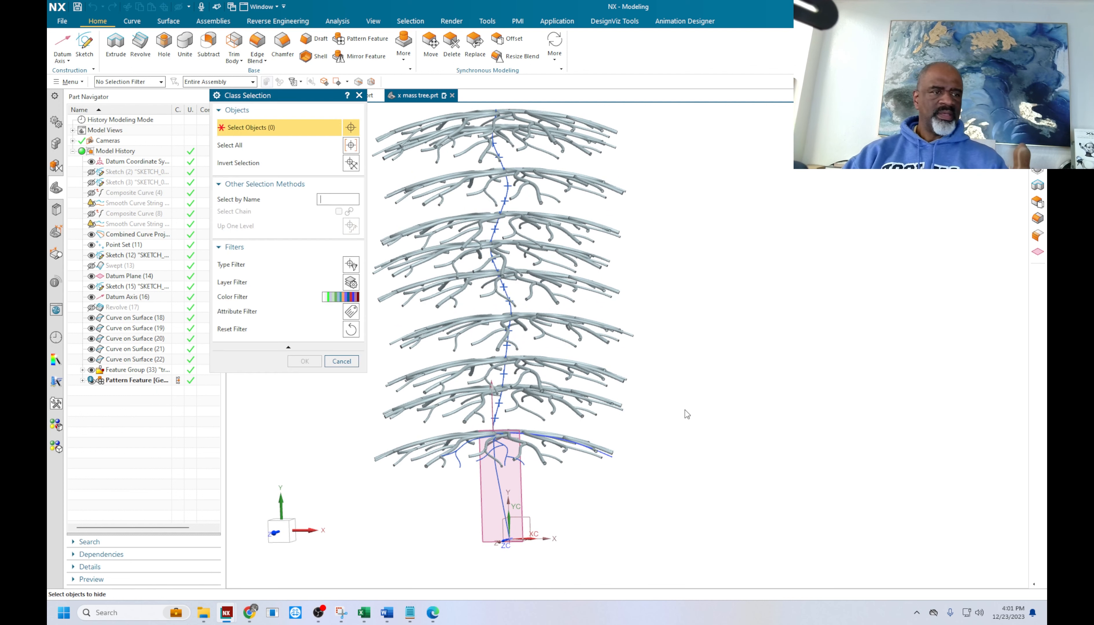
click(351, 264)
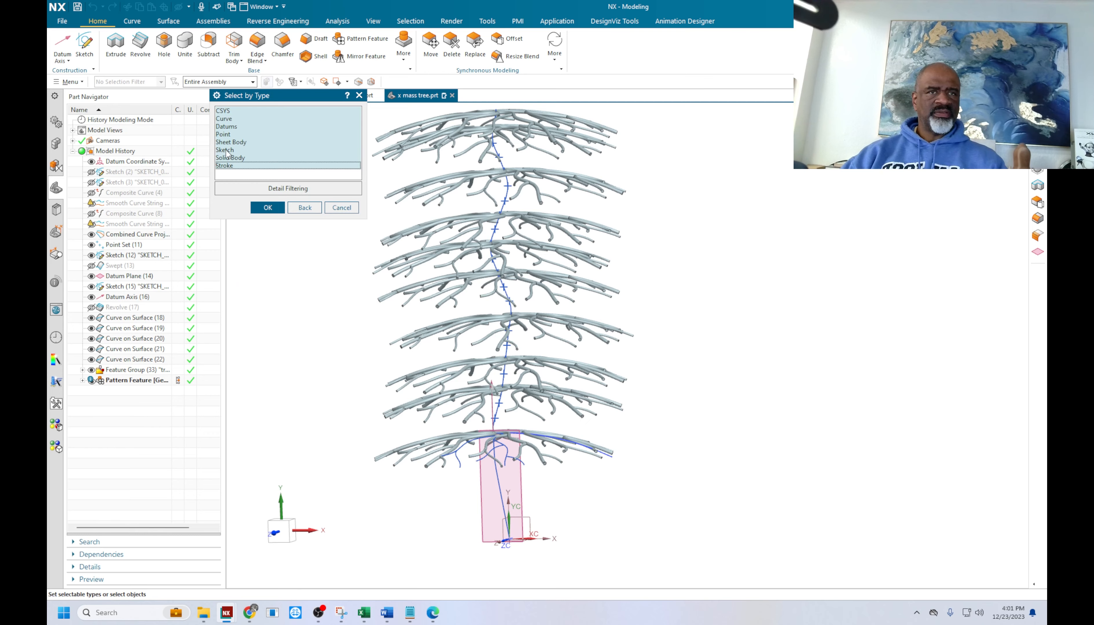
click(229, 135)
middle_drag(418, 416, 429, 413)
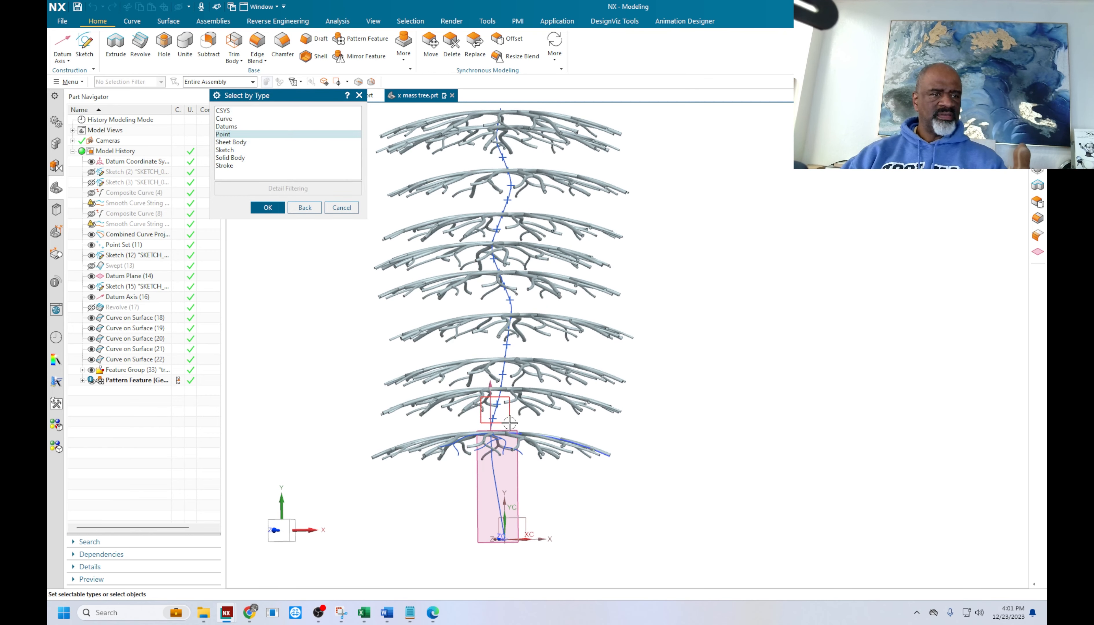
drag(509, 422, 510, 424)
click(502, 339)
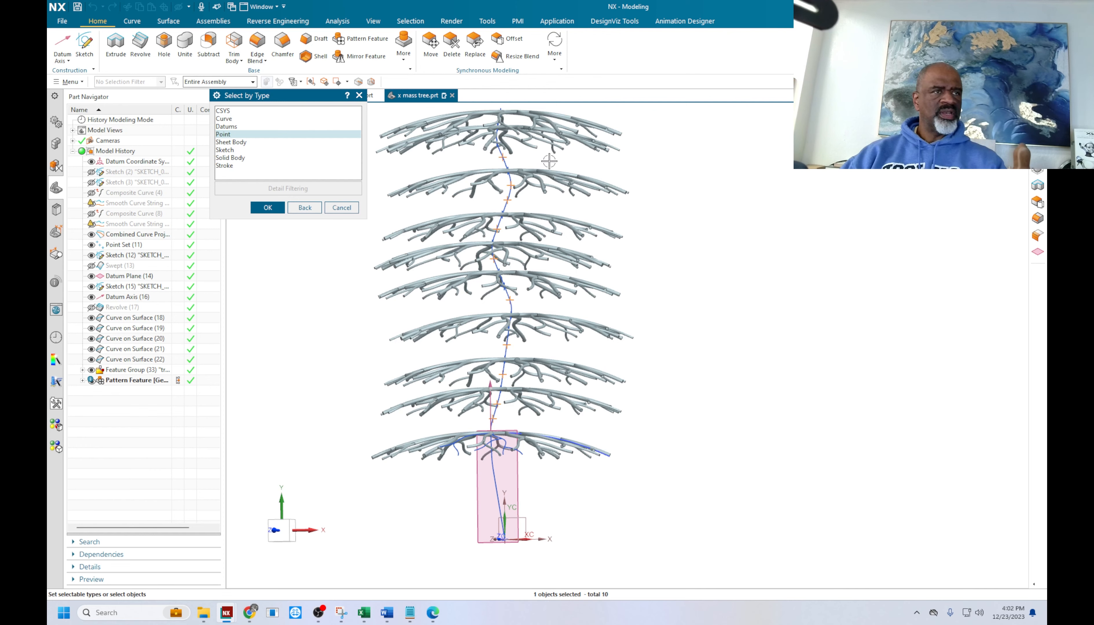
middle_drag(549, 161, 546, 189)
scroll(497, 136, up, 8)
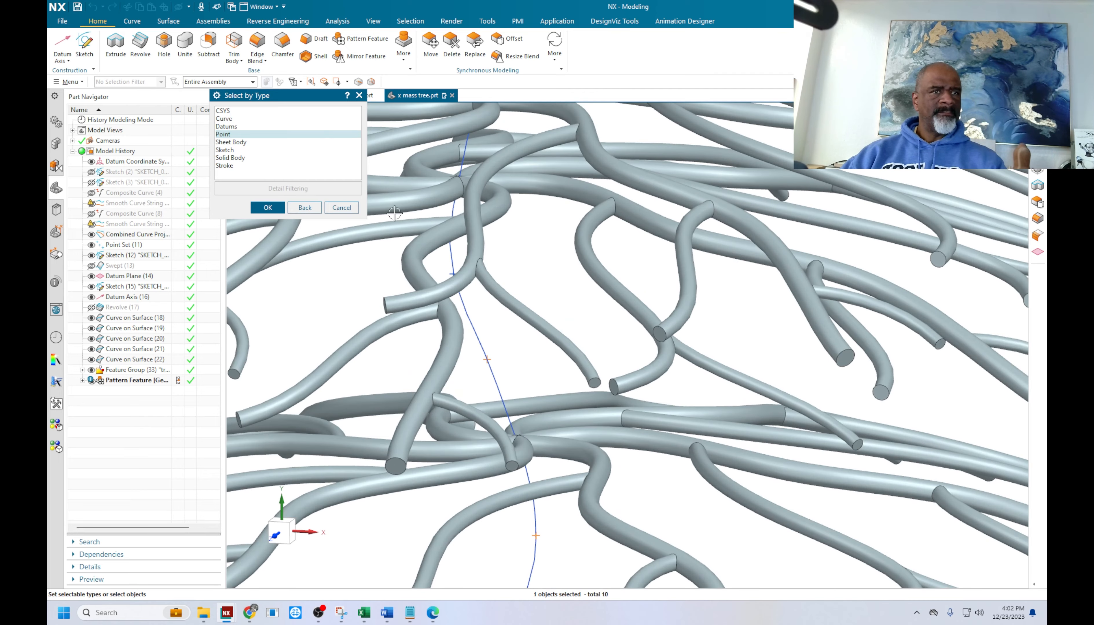
click(263, 208)
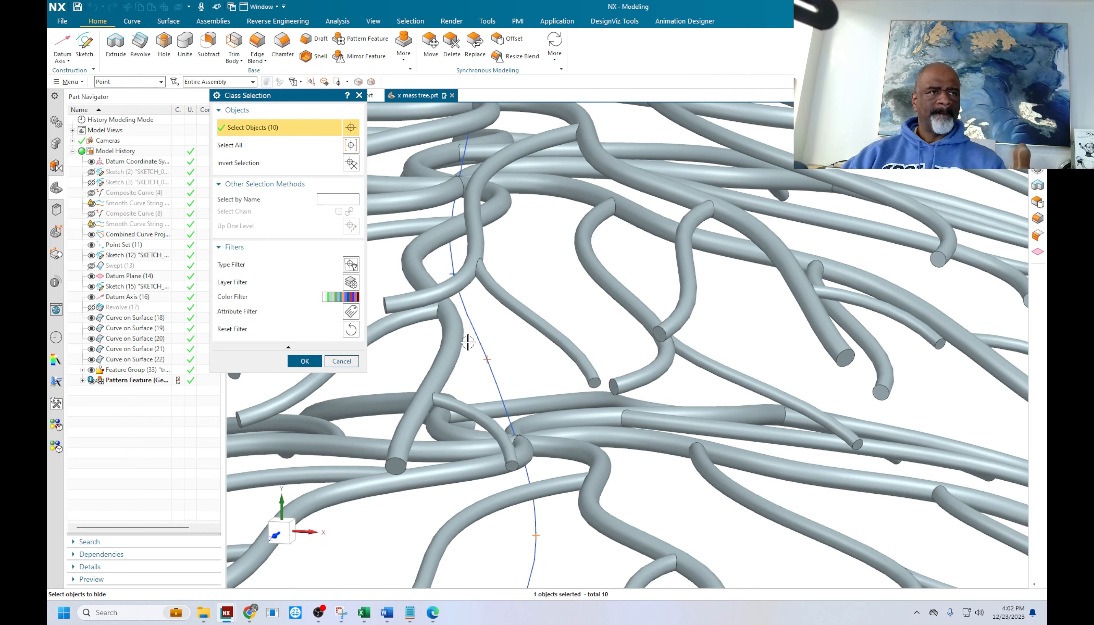
click(307, 363)
scroll(558, 361, down, 5)
middle_drag(557, 359, 525, 332)
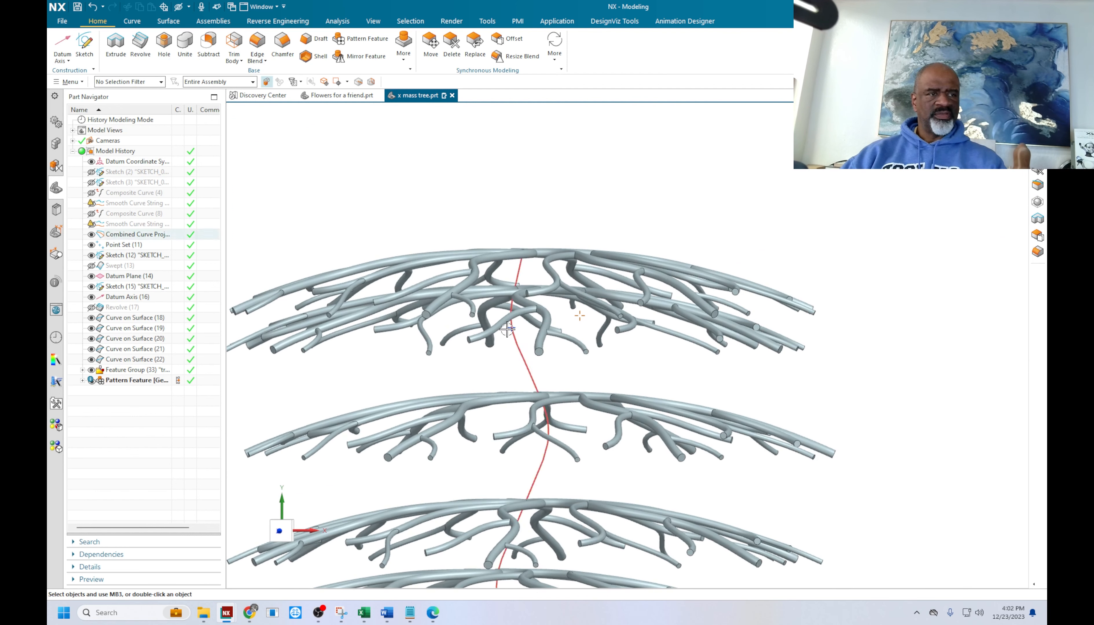
Hide the three remaining individual points on the trunk curve between the branch layers
key(ctrl+b)
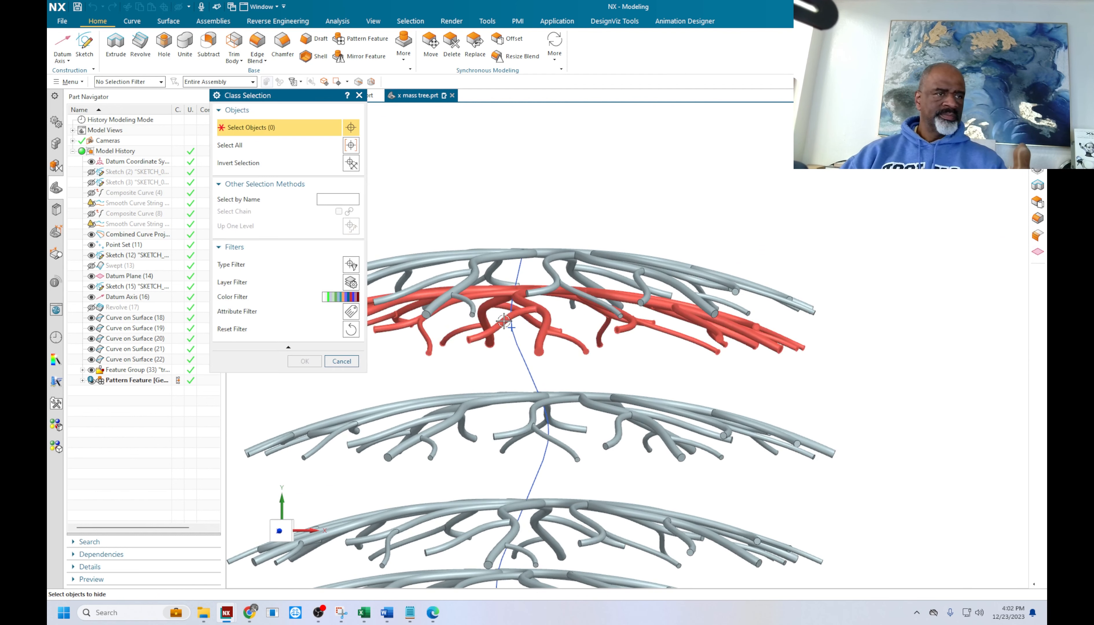
click(518, 331)
scroll(517, 321, down, 5)
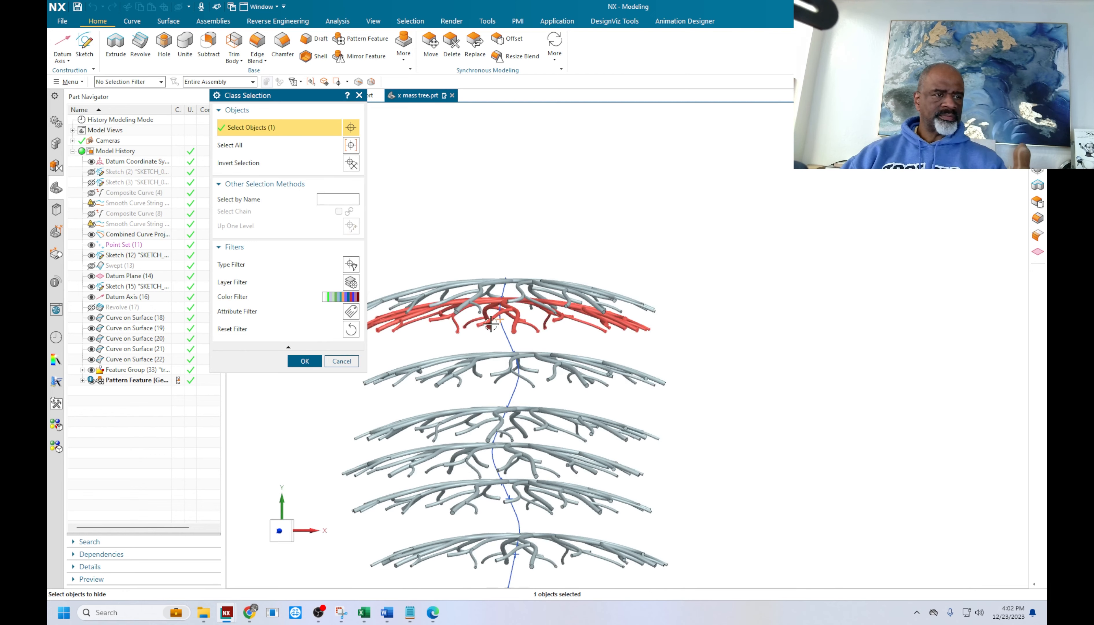
scroll(504, 486, up, 5)
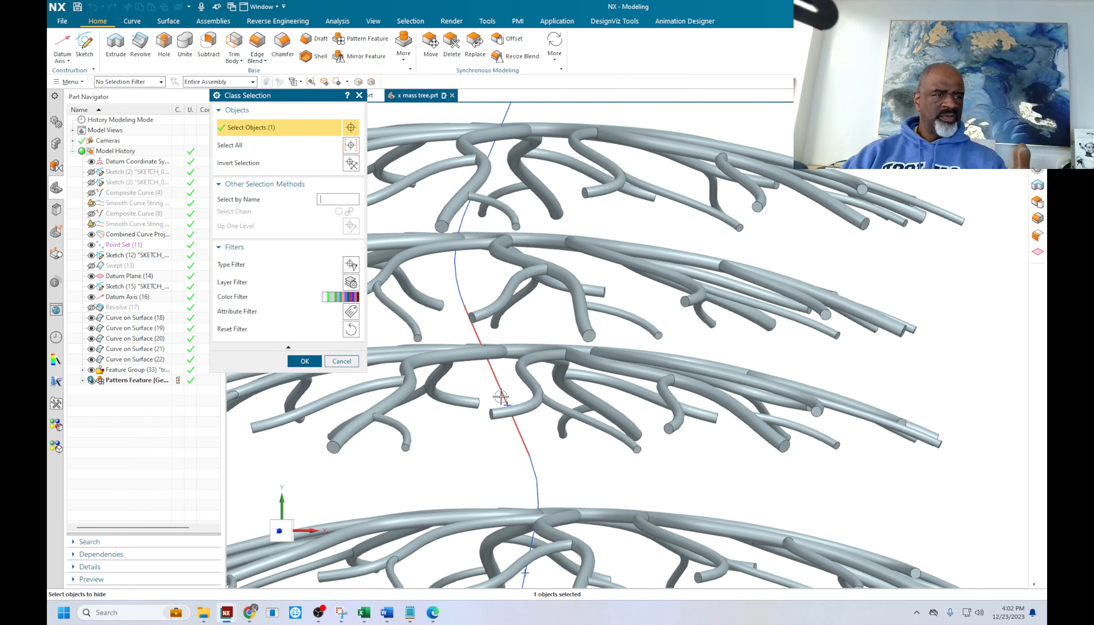
scroll(504, 467, down, 5)
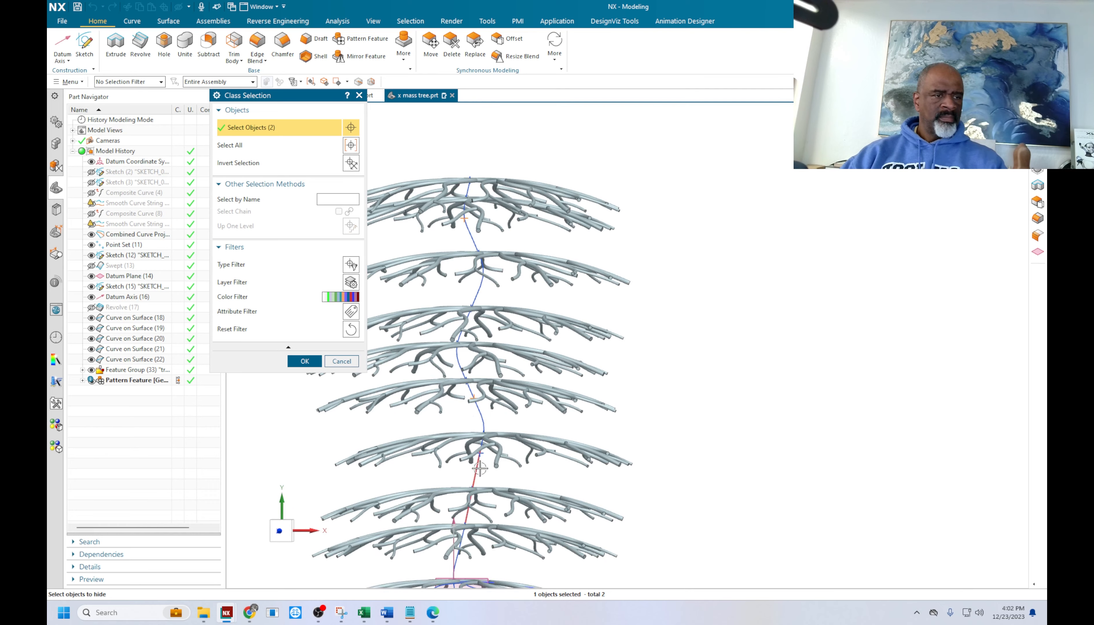
scroll(478, 450, up, 8)
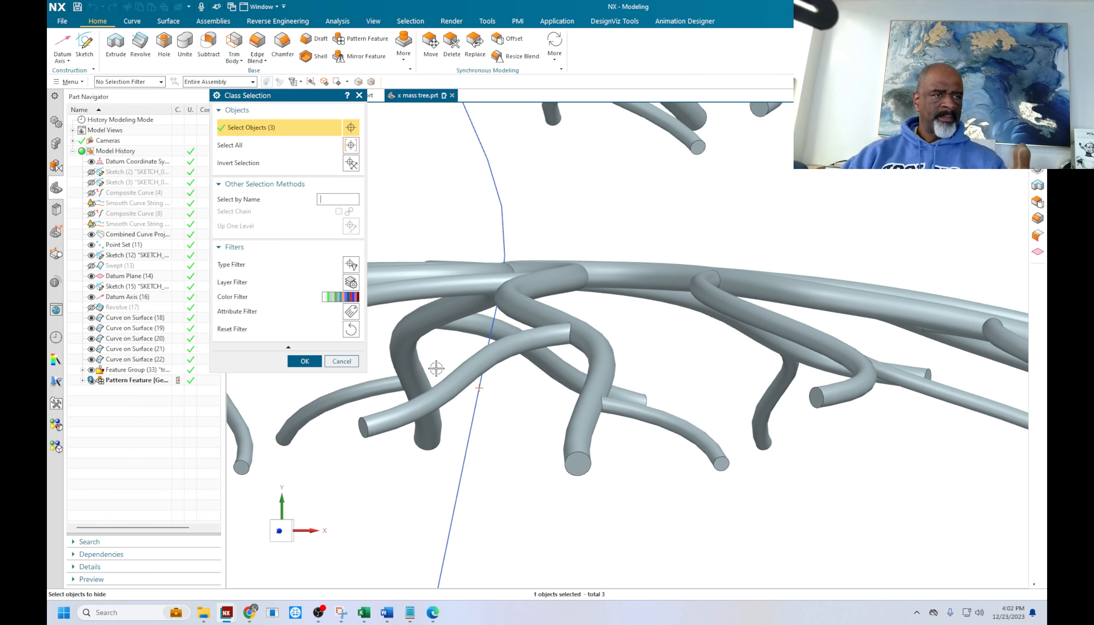
scroll(435, 367, down, 5)
click(442, 457)
scroll(433, 419, down, 3)
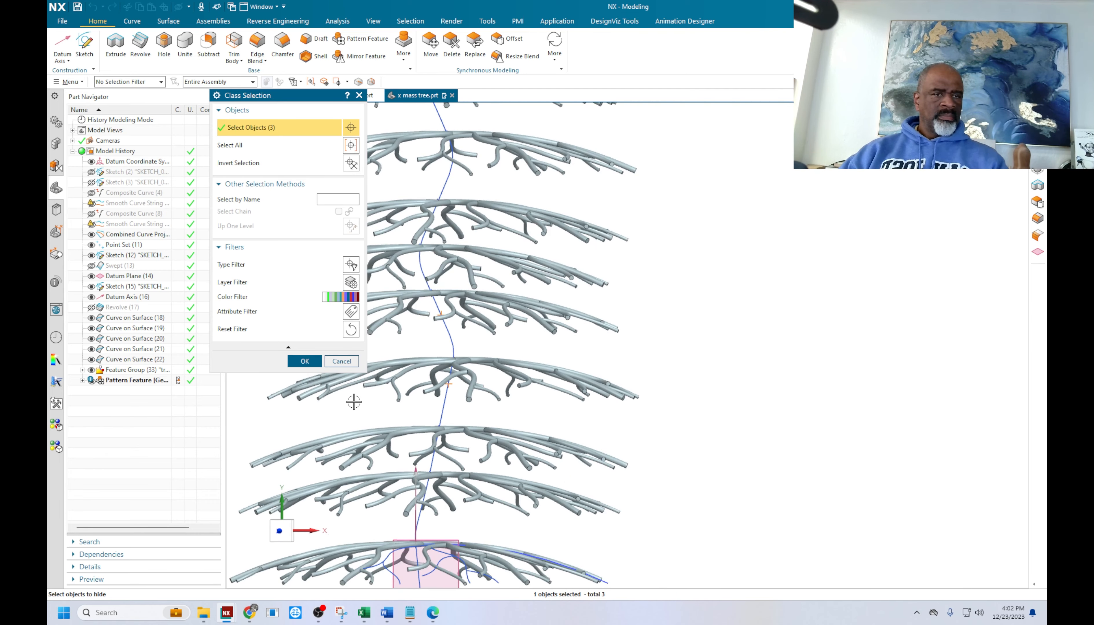
click(305, 361)
scroll(649, 466, down, 3)
middle_drag(652, 469, 630, 480)
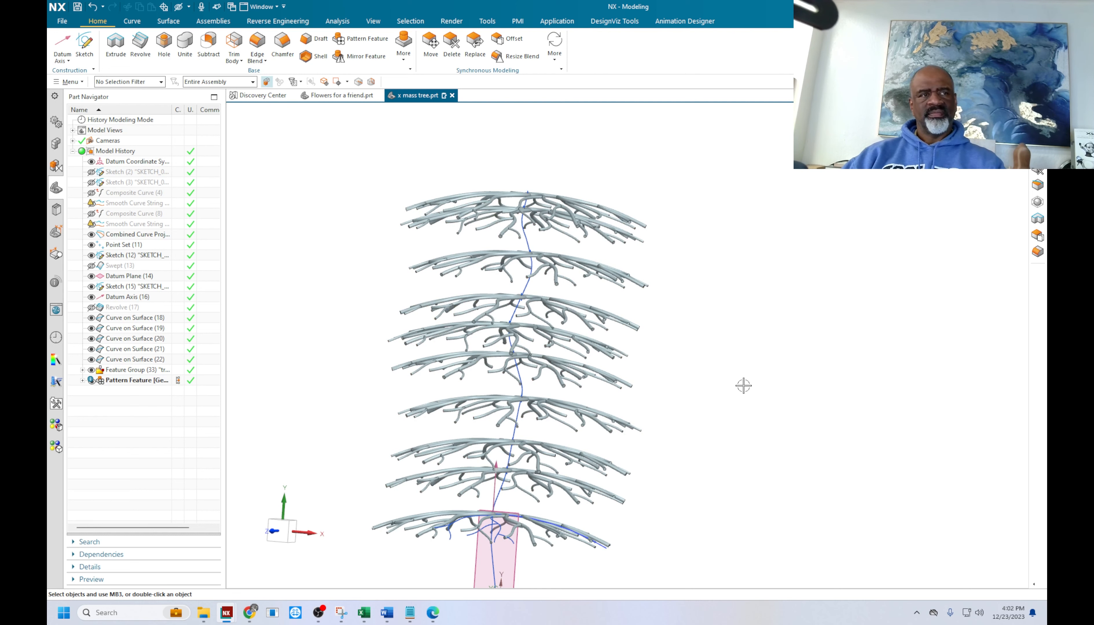
Start a uniform Scale Body operation on the second branch layer from the bottom of the tree
middle_drag(743, 385, 739, 395)
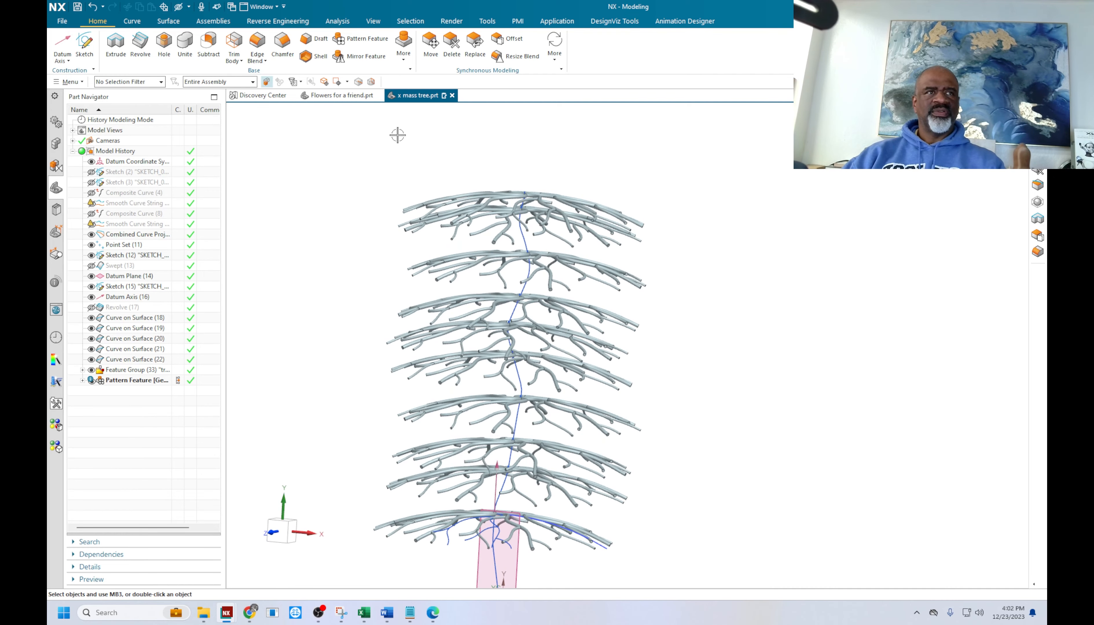
click(404, 47)
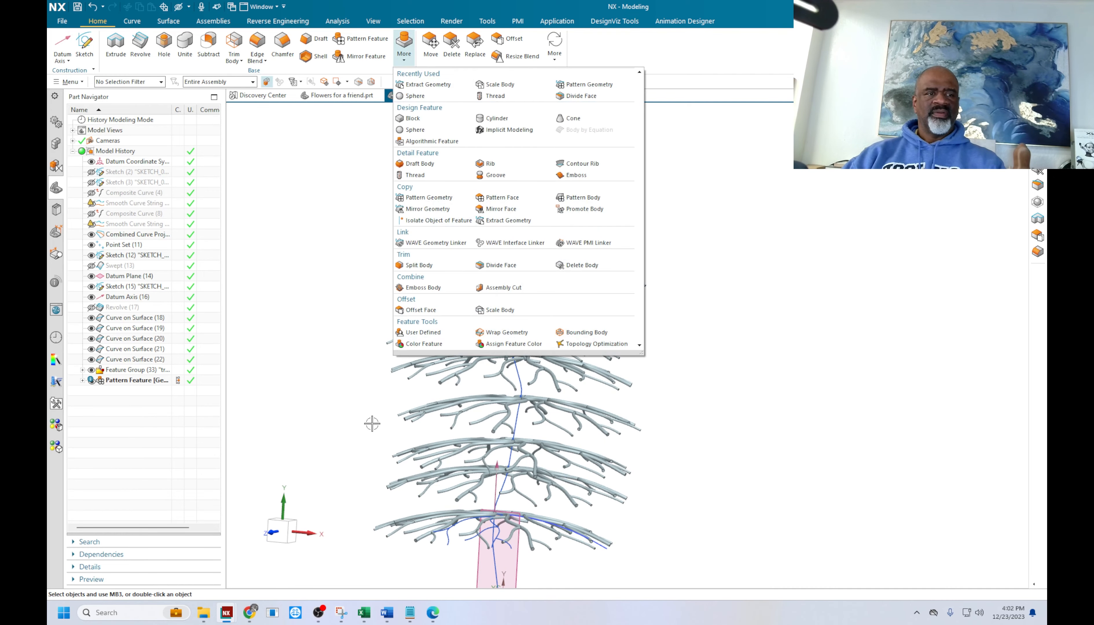
click(499, 309)
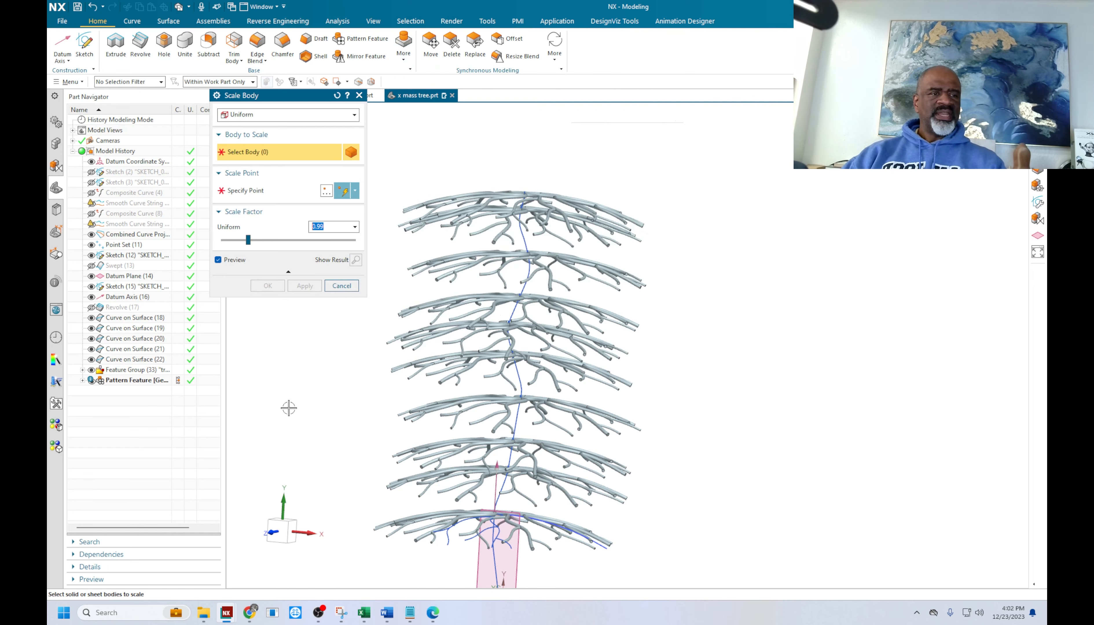
click(424, 489)
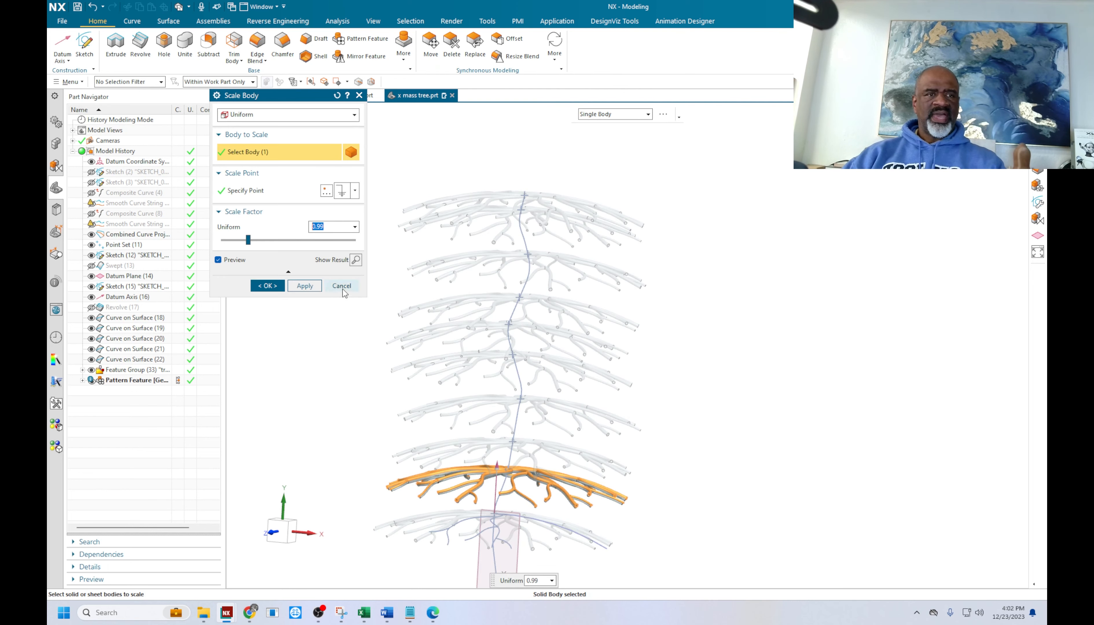
Switch the view's rendering style to Static Wireframe
right_click(747, 270)
mouse_move(770, 421)
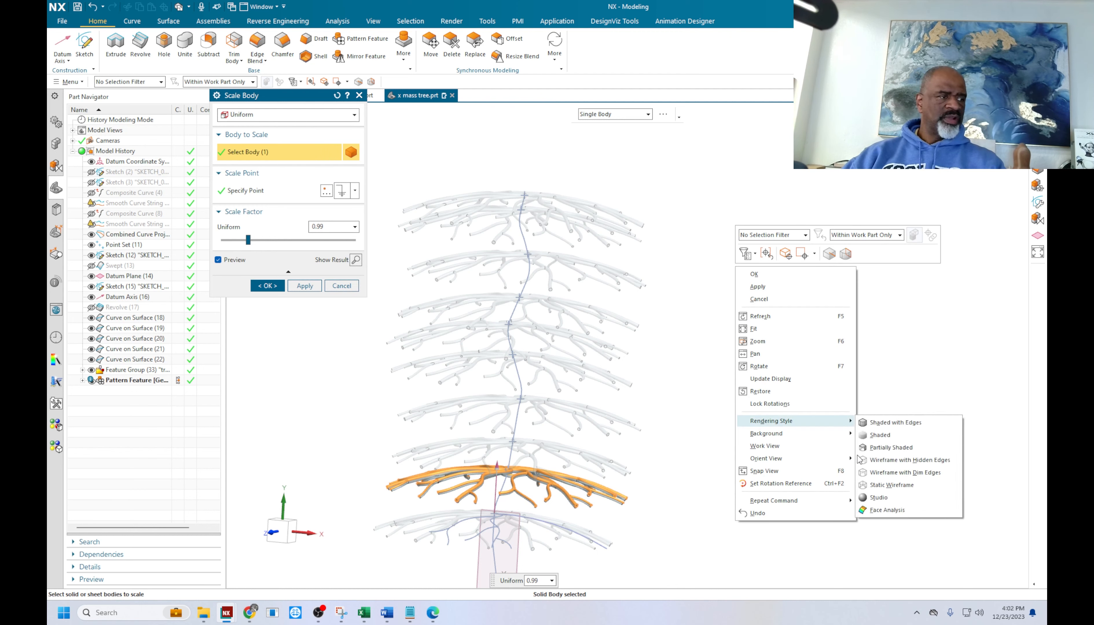
click(868, 486)
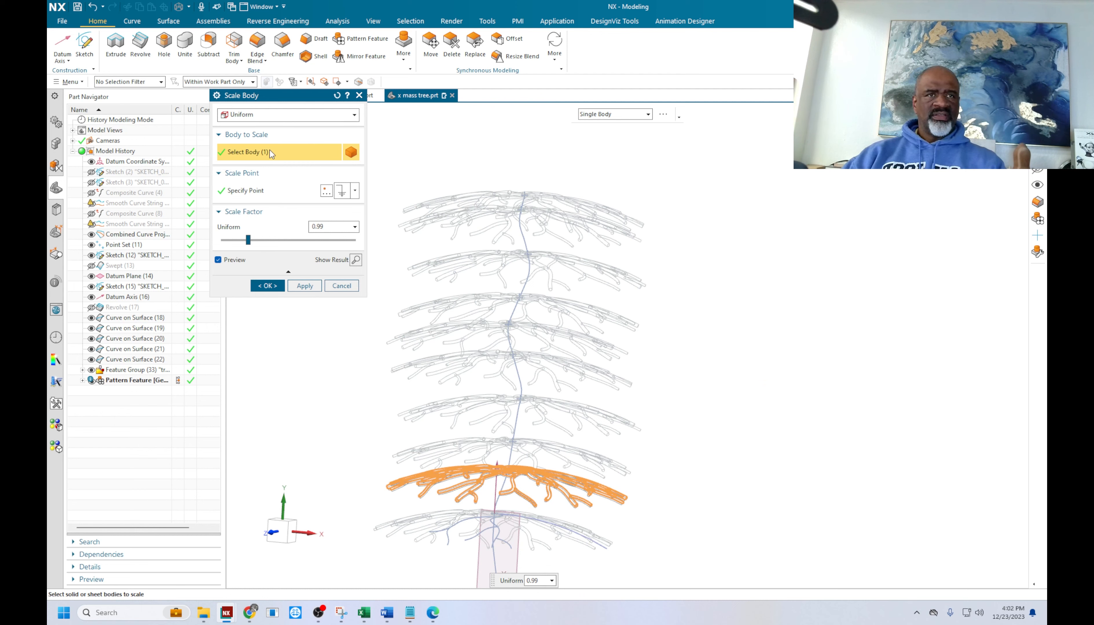
Scale the selected second branch layer uniformly by 0.9 about its existing point on the trunk curve
click(259, 194)
middle_drag(722, 469, 718, 476)
scroll(559, 493, up, 10)
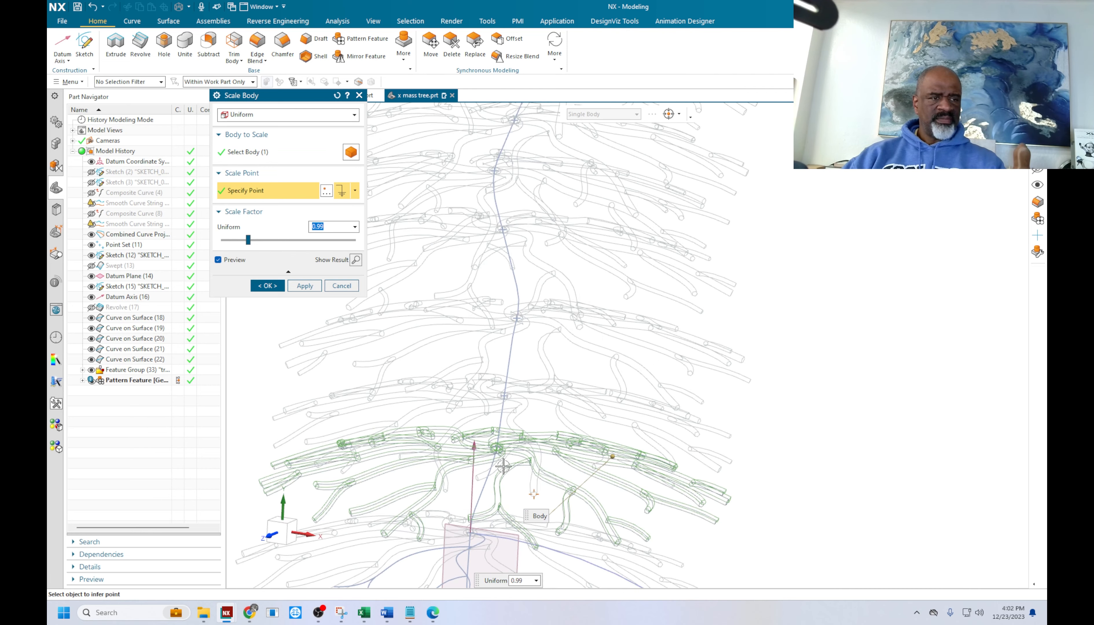
click(632, 316)
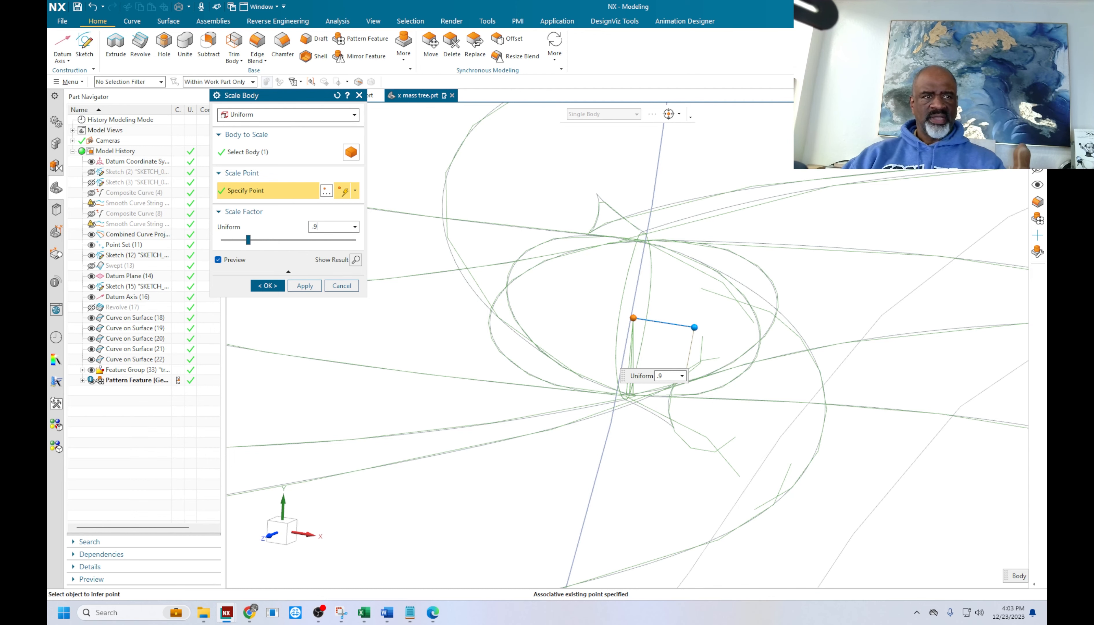
click(304, 285)
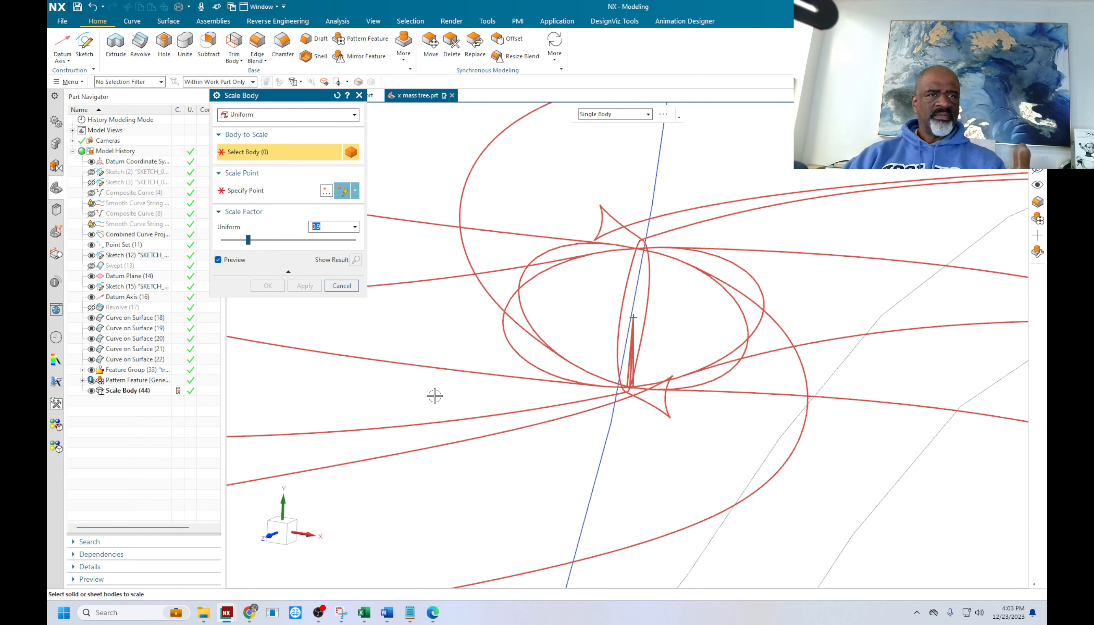
Scale the third branch layer from the bottom uniformly by 0.8 about its existing point on the trunk curve
scroll(429, 416, down, 8)
scroll(441, 430, down, 2)
middle_drag(744, 499, 747, 482)
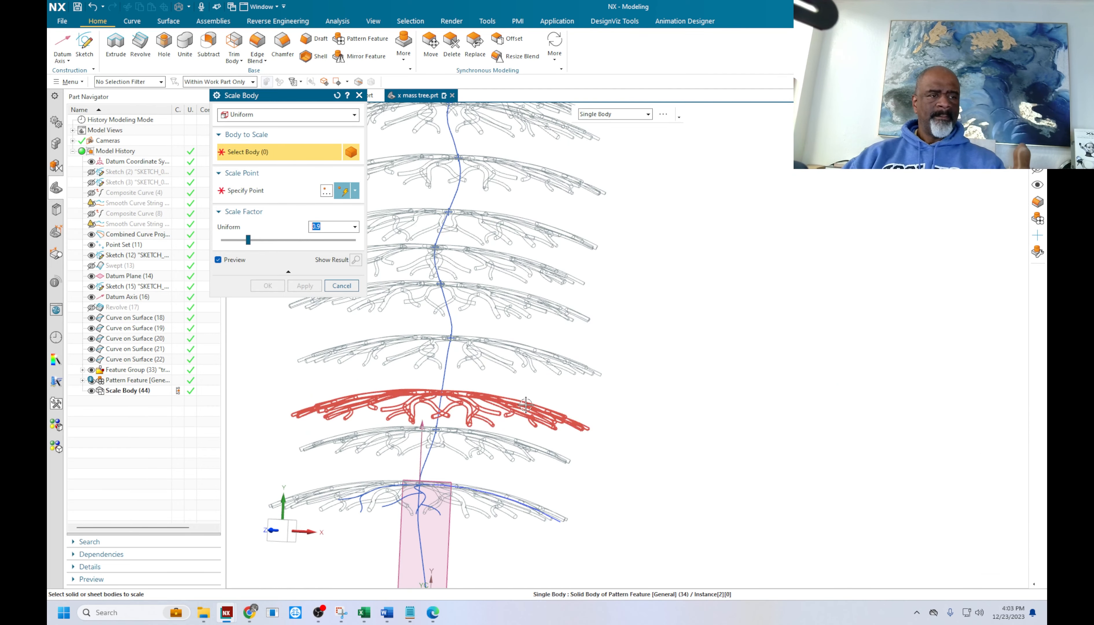
click(513, 418)
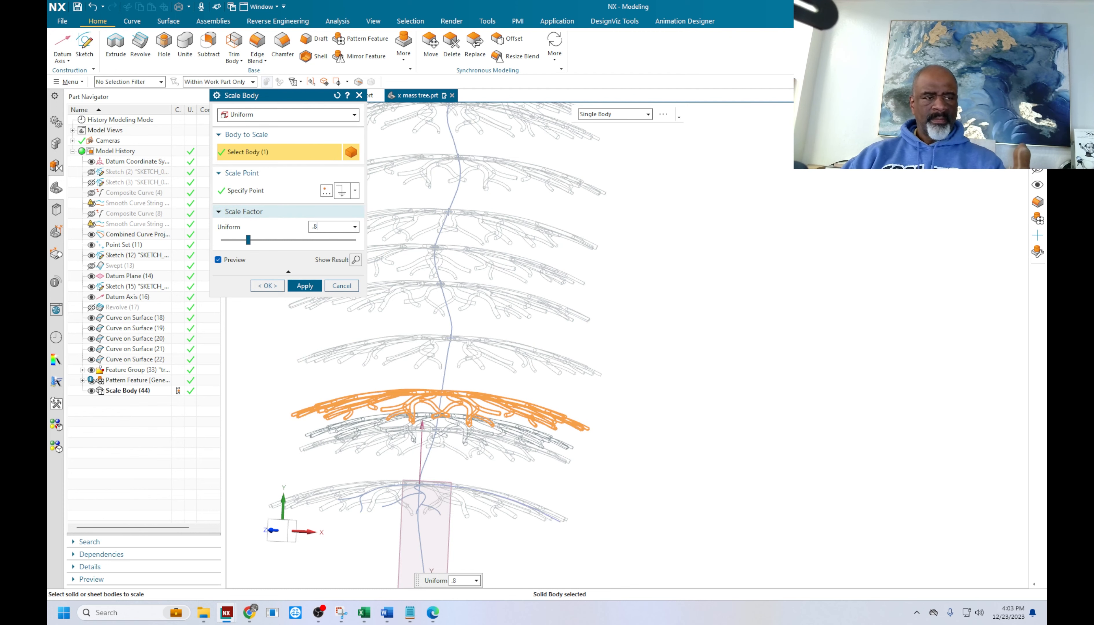
key(Return)
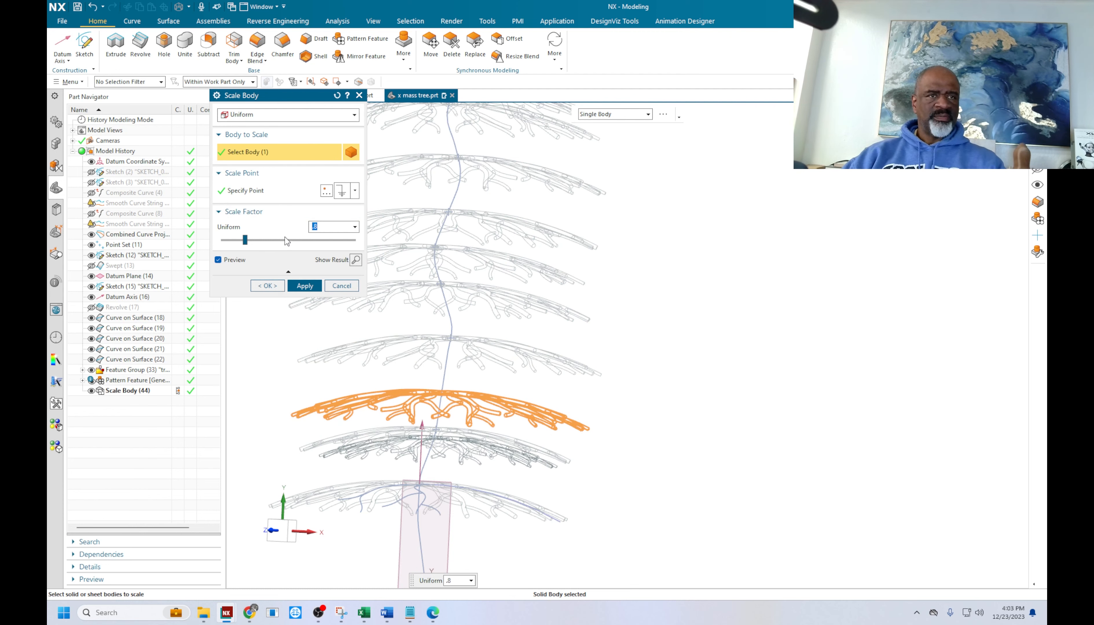
click(312, 191)
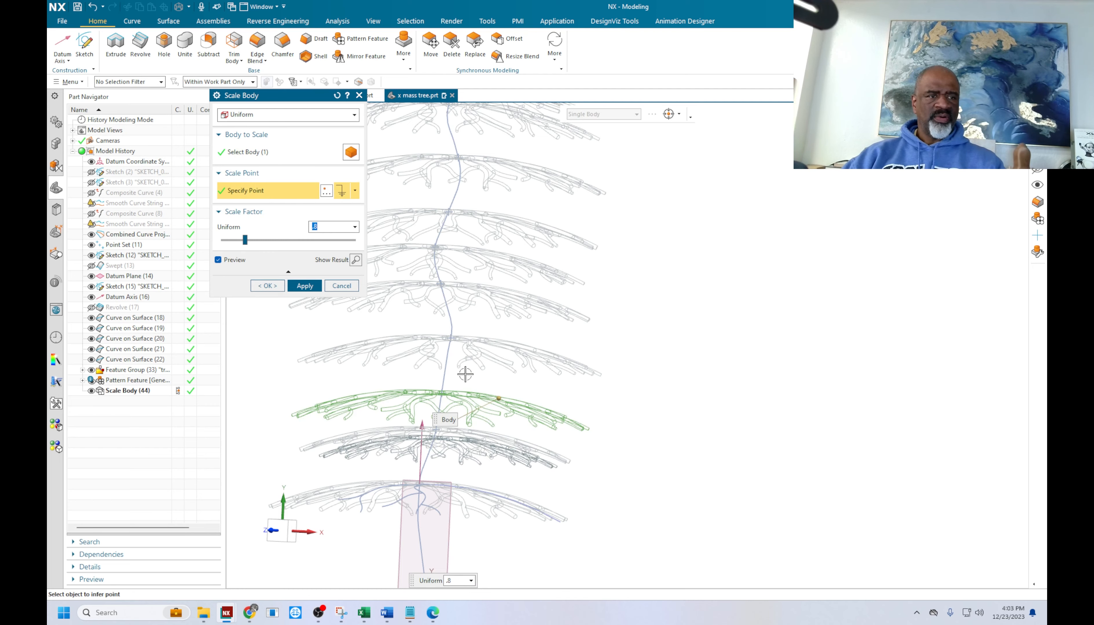
scroll(466, 375, up, 8)
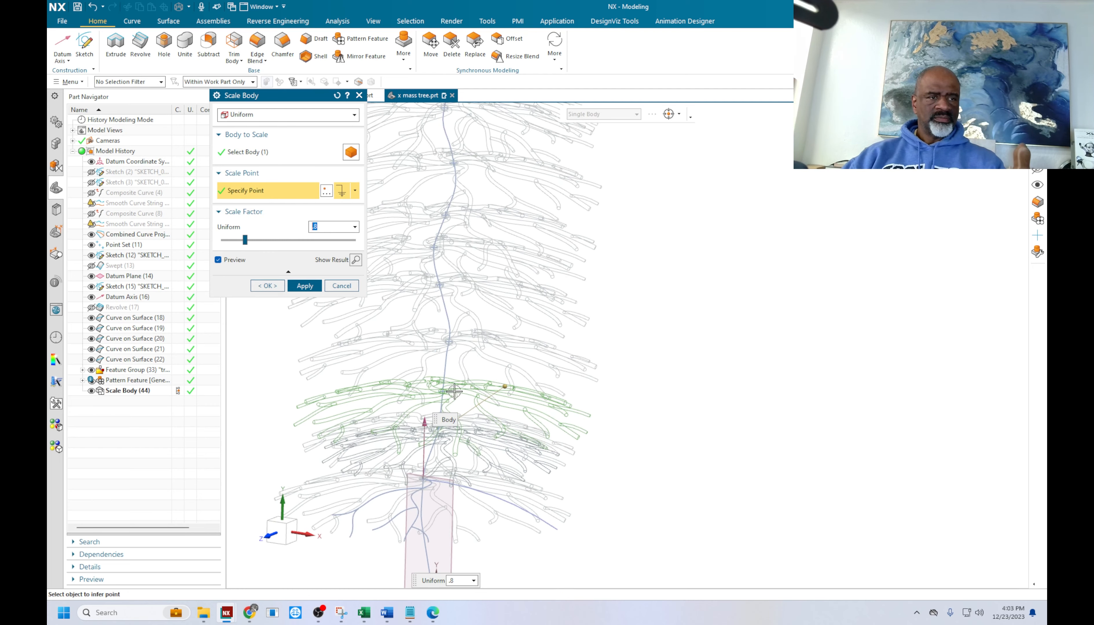
scroll(434, 387, up, 3)
click(410, 363)
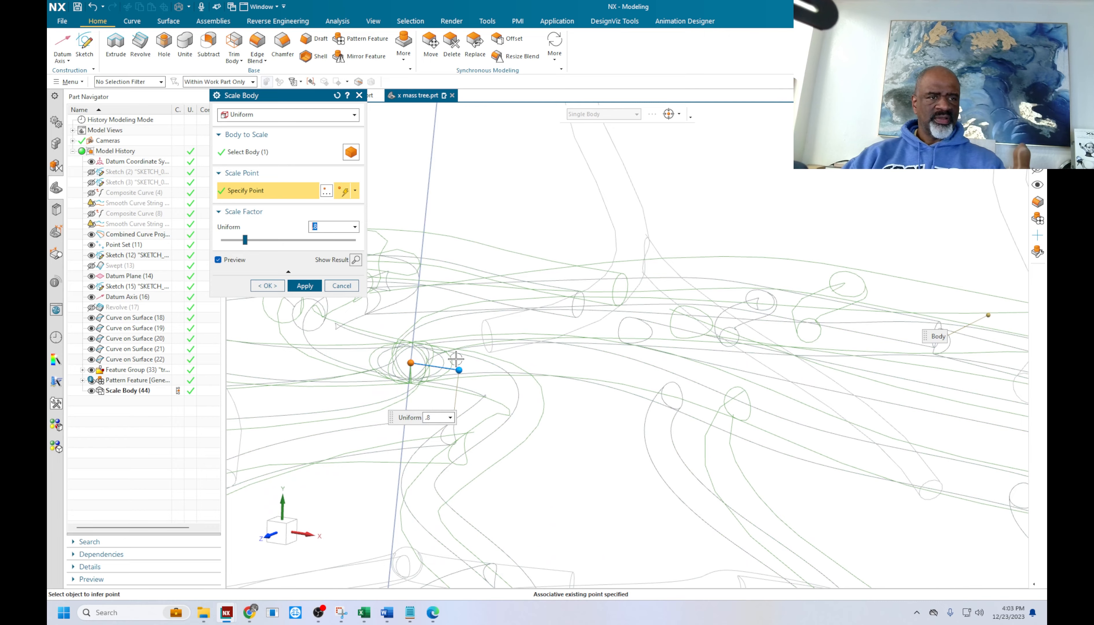
click(305, 286)
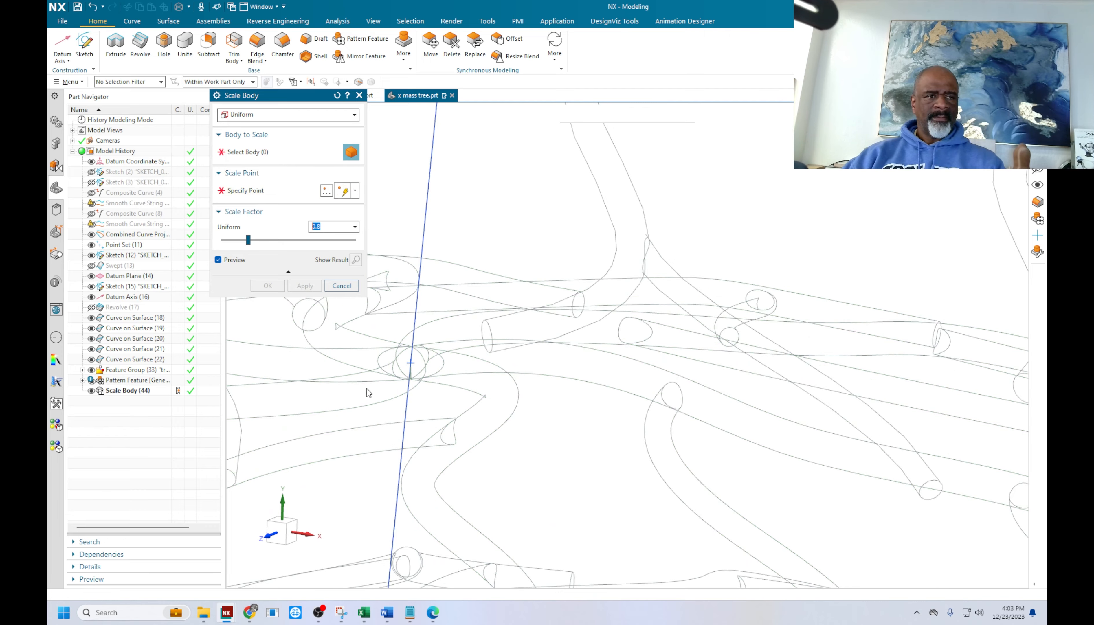
Scale the fourth branch layer from the bottom uniformly by 0.7 about its Point Set point on the trunk curve
scroll(575, 391, down, 10)
middle_drag(575, 391, 578, 373)
click(485, 345)
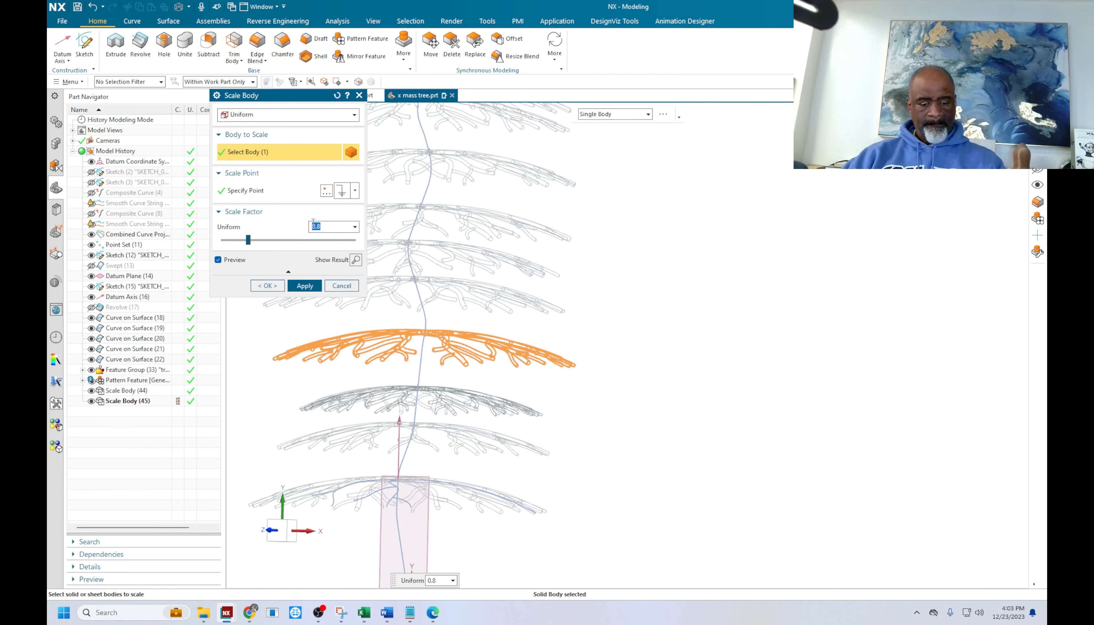
key(Return)
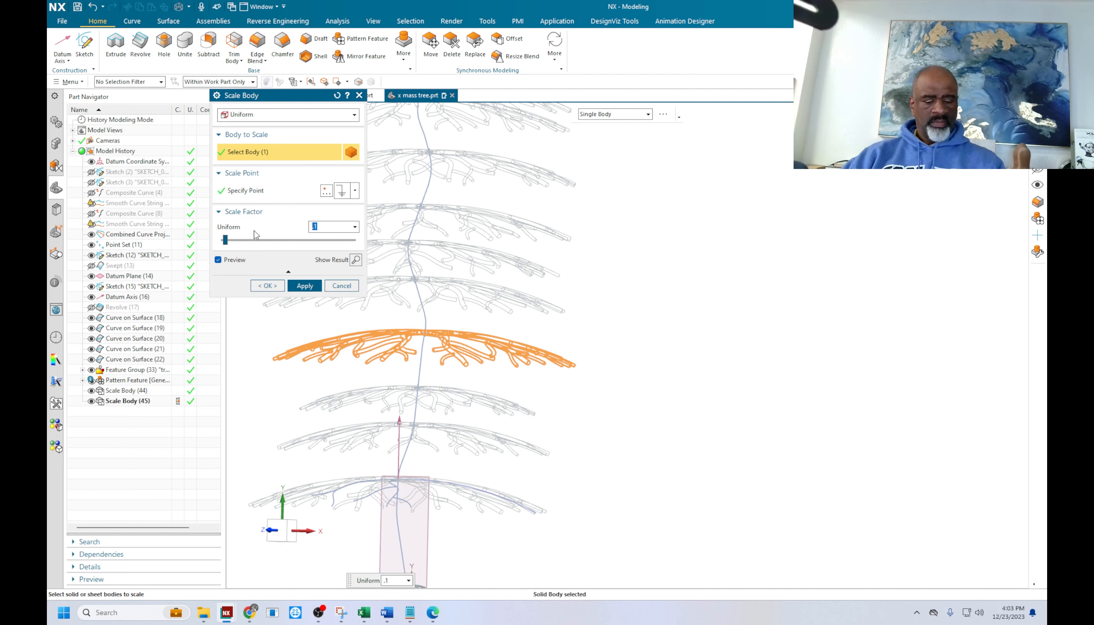
key(Return)
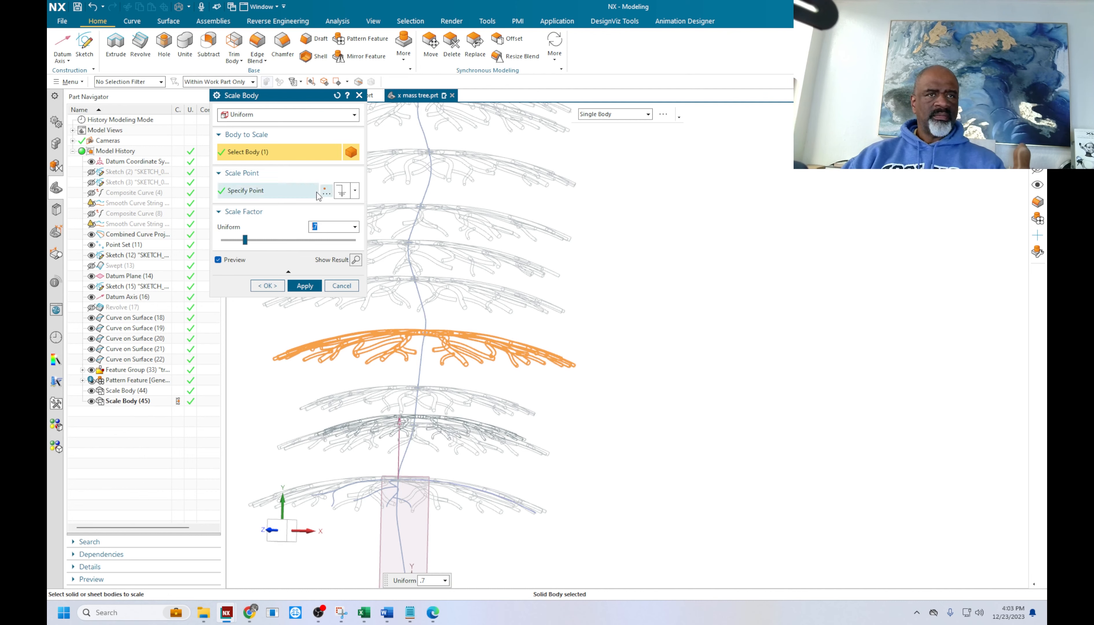
click(304, 193)
middle_drag(471, 313, 466, 331)
scroll(460, 332, up, 6)
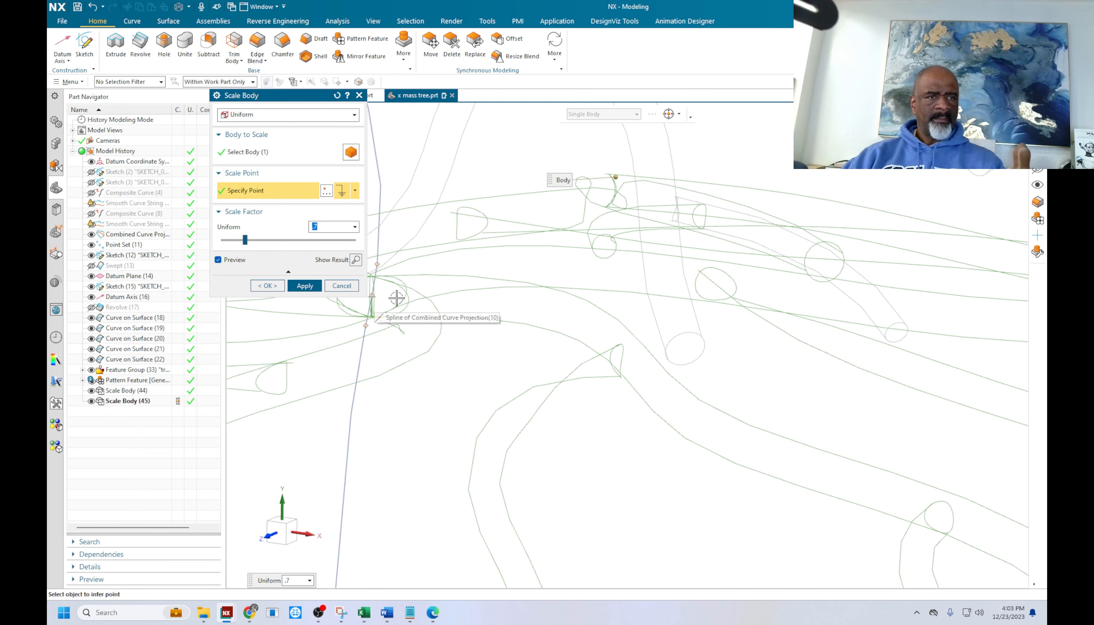
scroll(408, 307, down, 2)
scroll(372, 298, up, 7)
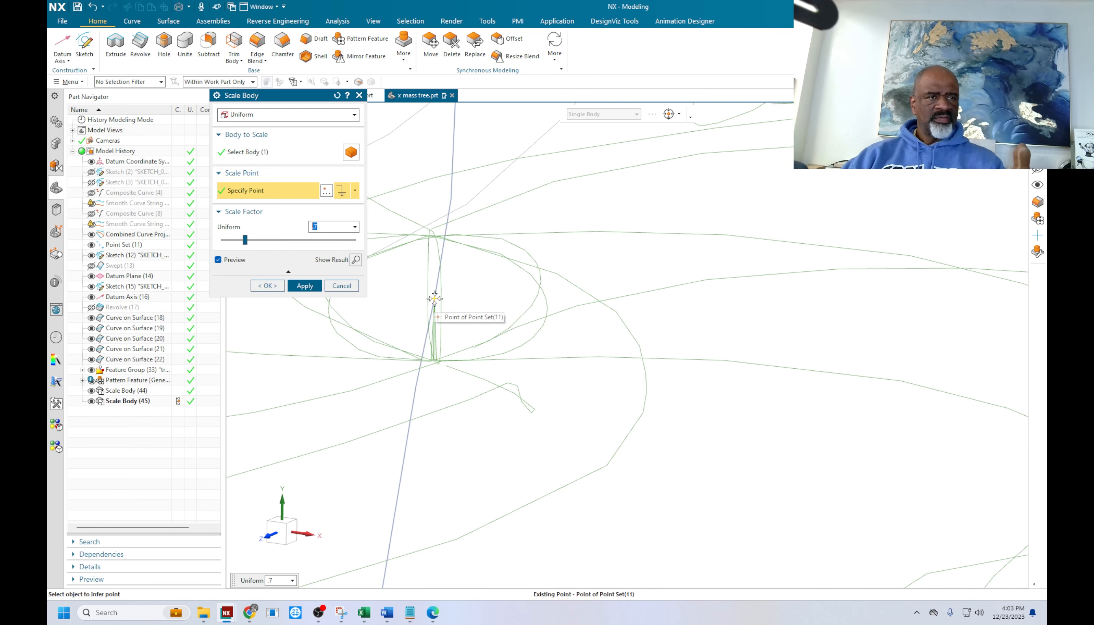
click(434, 299)
click(305, 286)
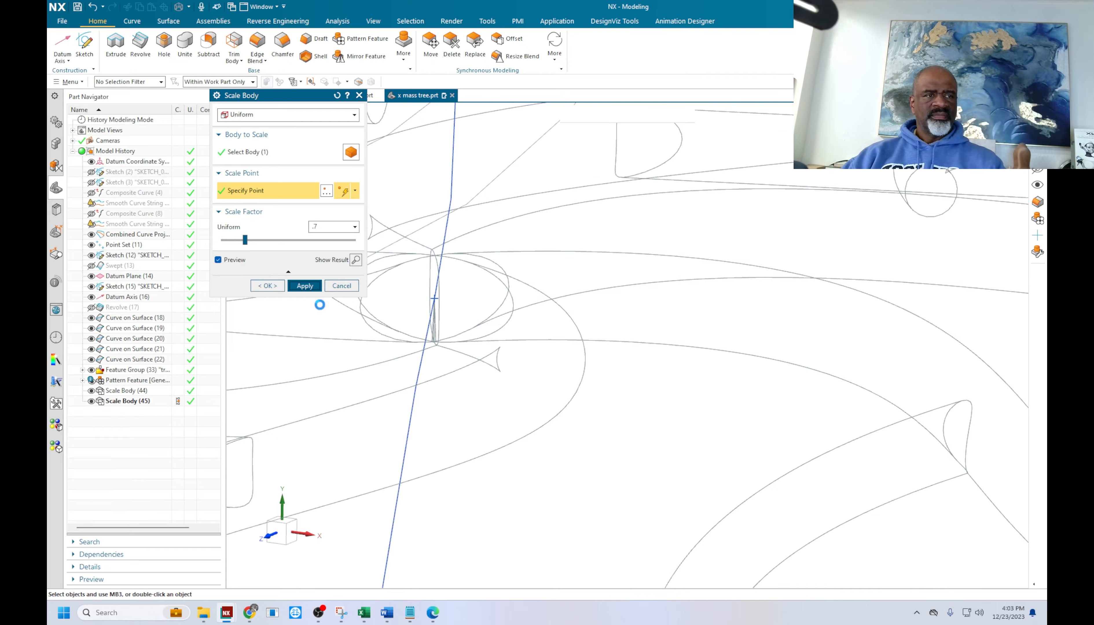
Scale the fifth branch layer from the bottom uniformly by 0.6 about the point where it meets the trunk curve
scroll(512, 390, down, 8)
mouse_move(493, 392)
middle_down()
mouse_move(629, 423)
mouse_move(620, 410)
middle_up()
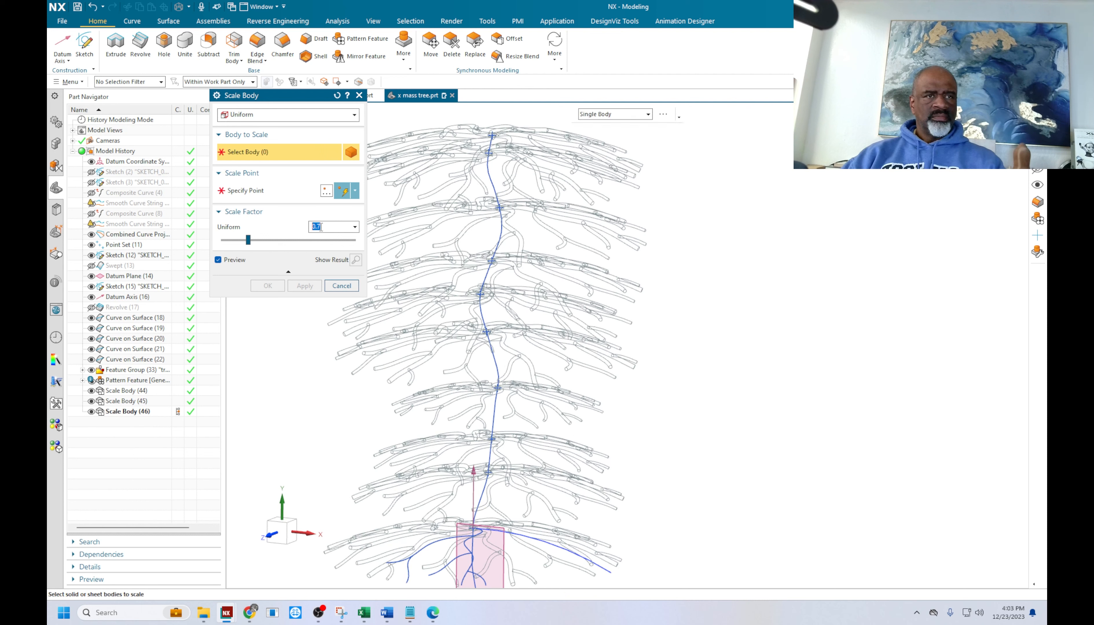
key(F8)
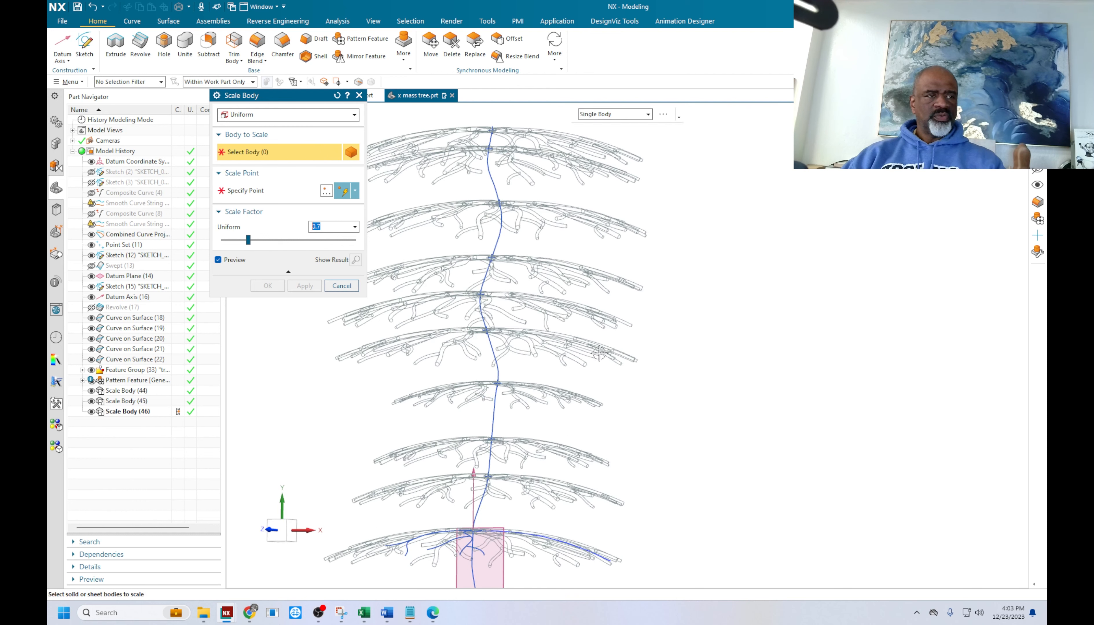
click(599, 355)
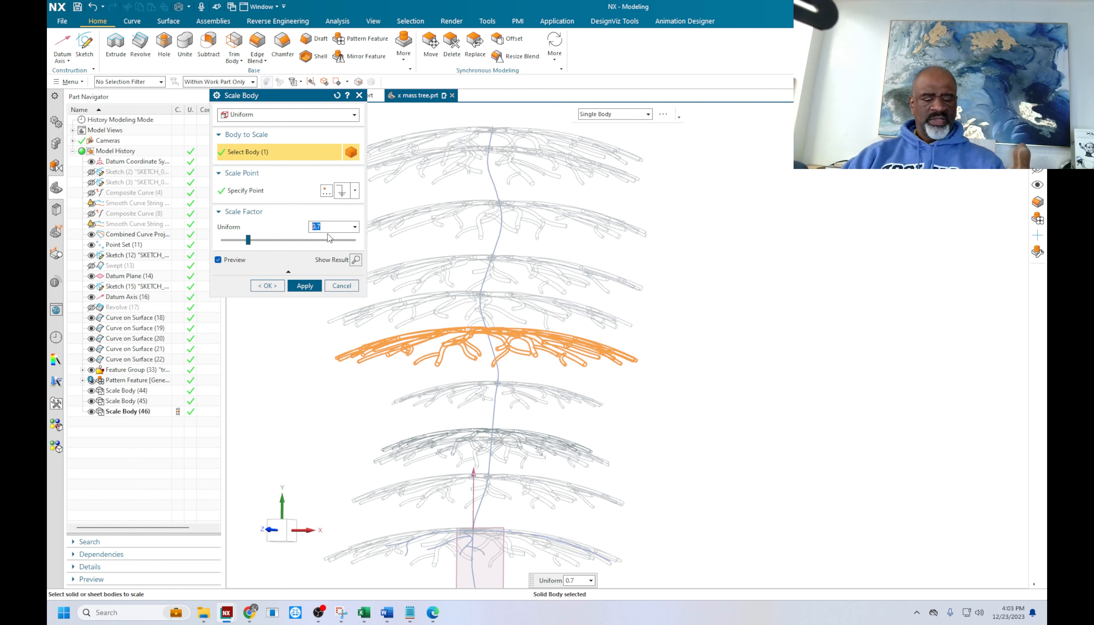
text(.6)
key(Return)
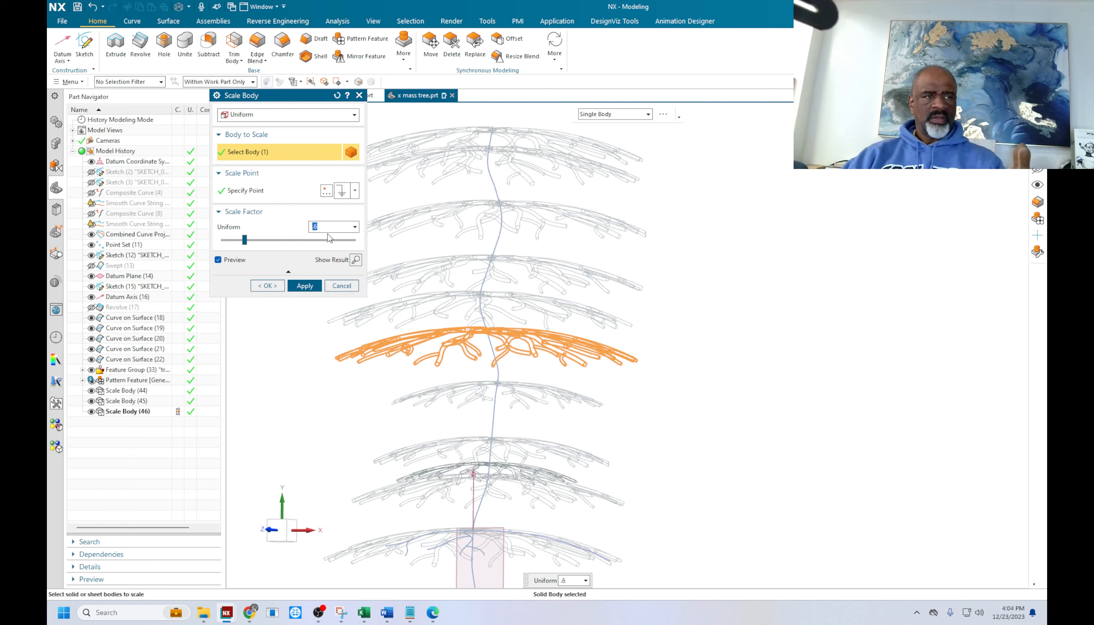
click(241, 193)
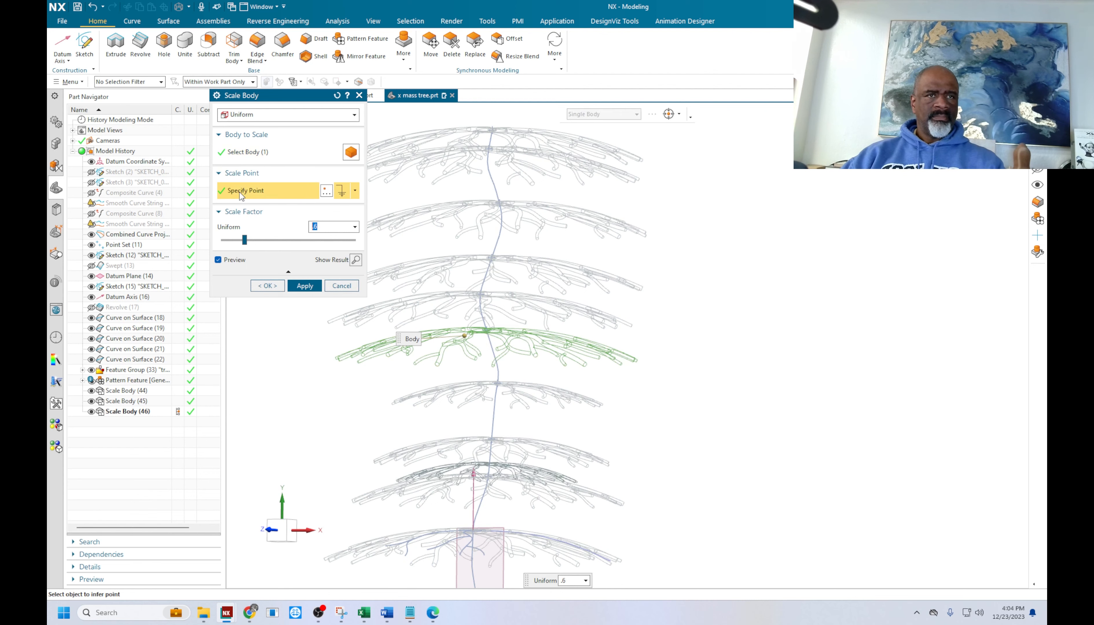
scroll(506, 306, up, 10)
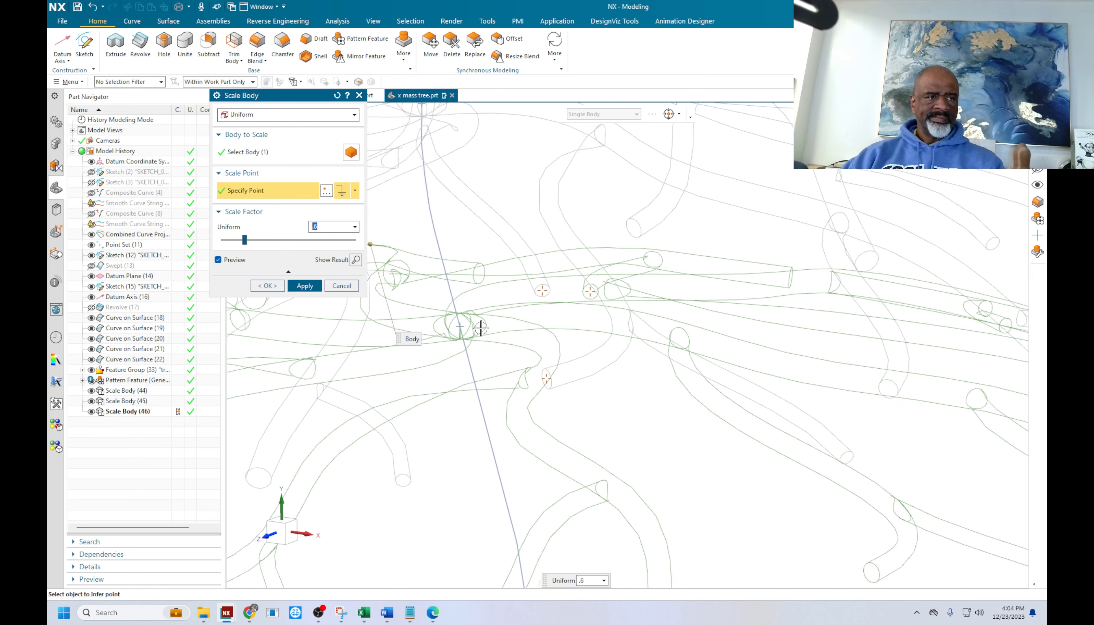
click(419, 319)
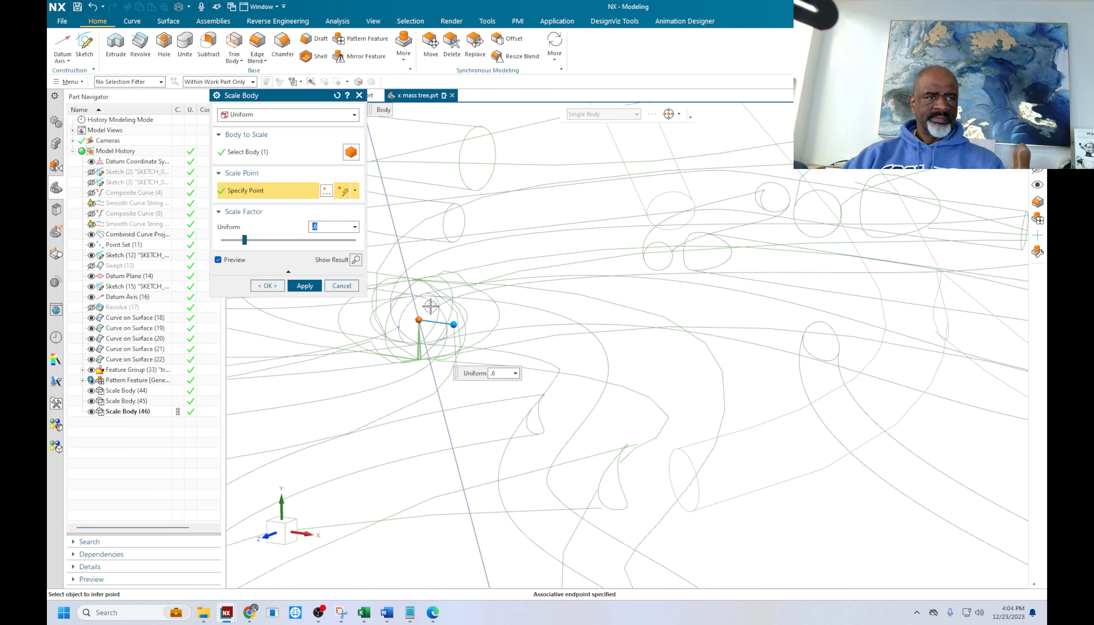
click(305, 286)
Scale the sixth branch layer from the bottom uniformly by 0.5 about its existing point on the trunk curve
scroll(608, 390, down, 10)
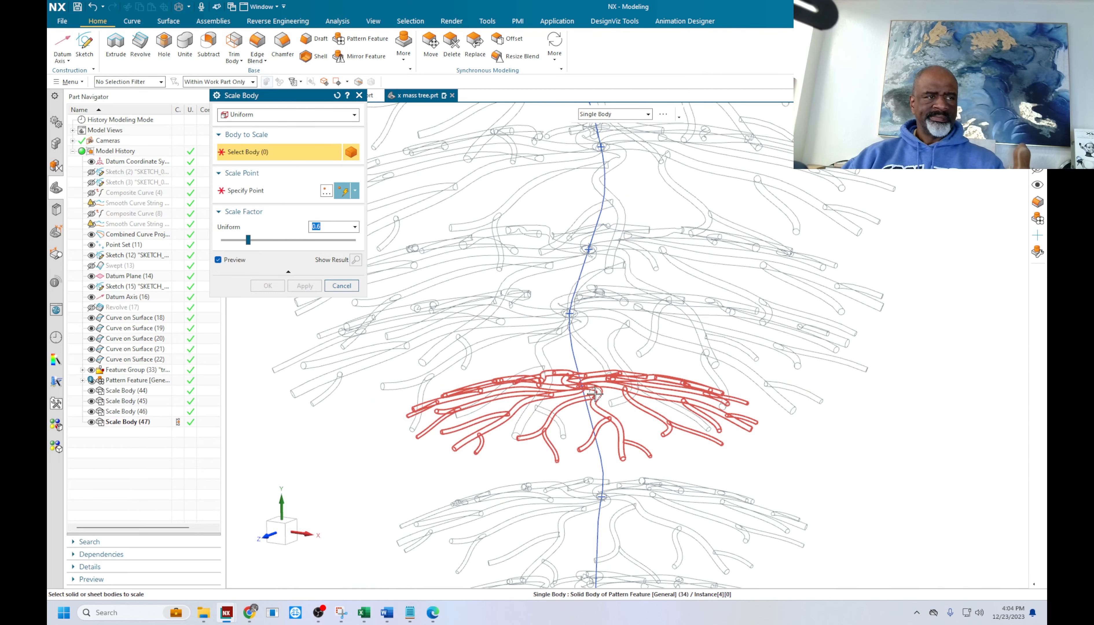
middle_drag(722, 436, 736, 423)
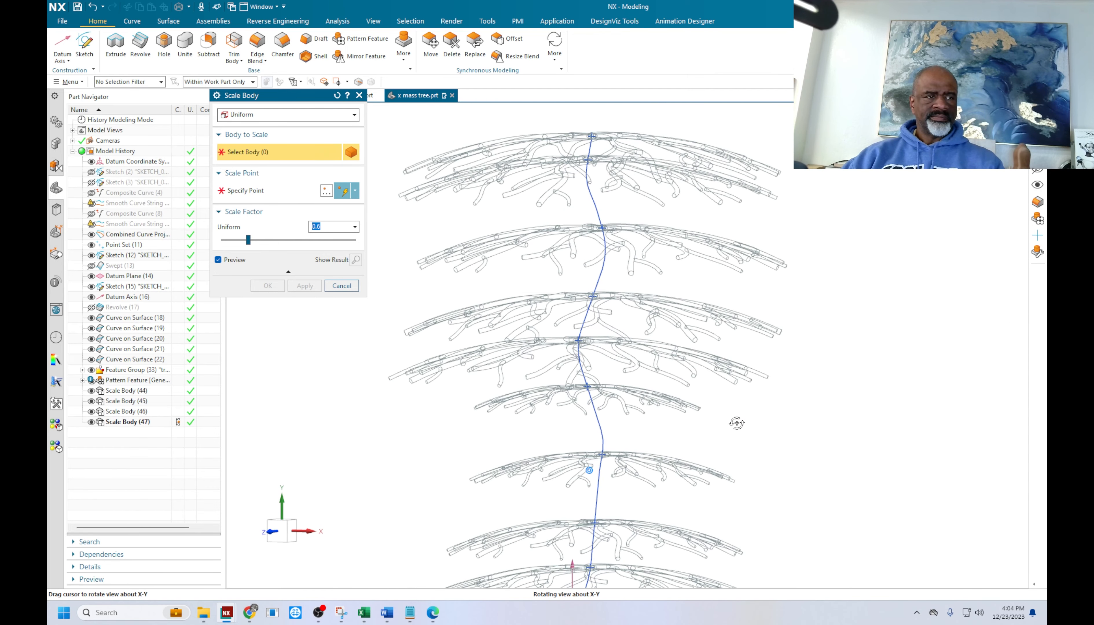
click(668, 356)
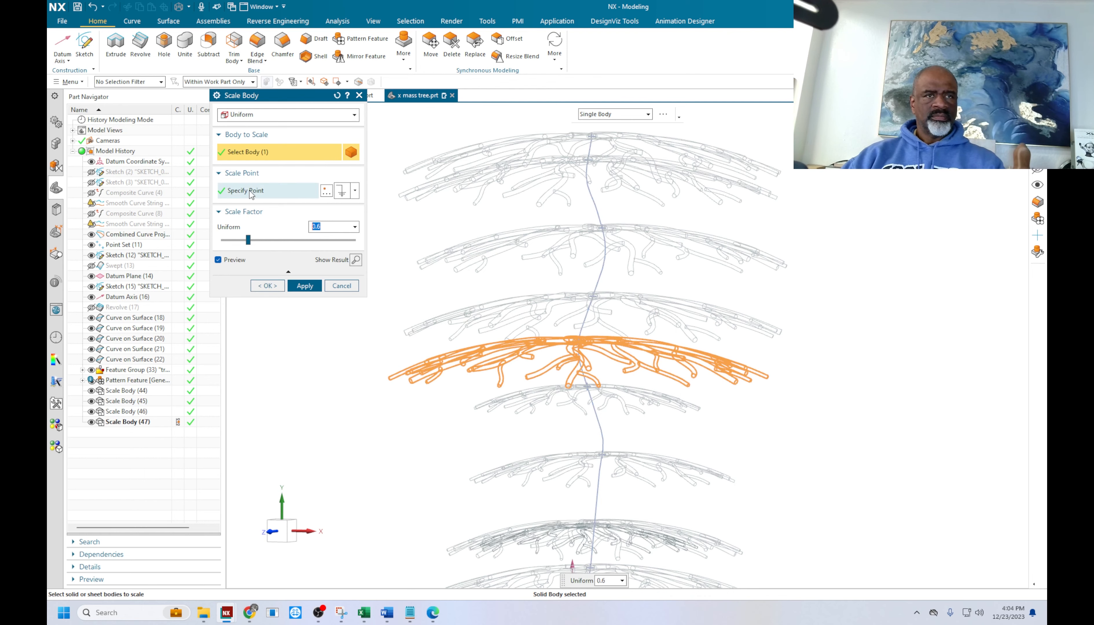
click(250, 192)
scroll(581, 337, up, 5)
scroll(582, 337, up, 4)
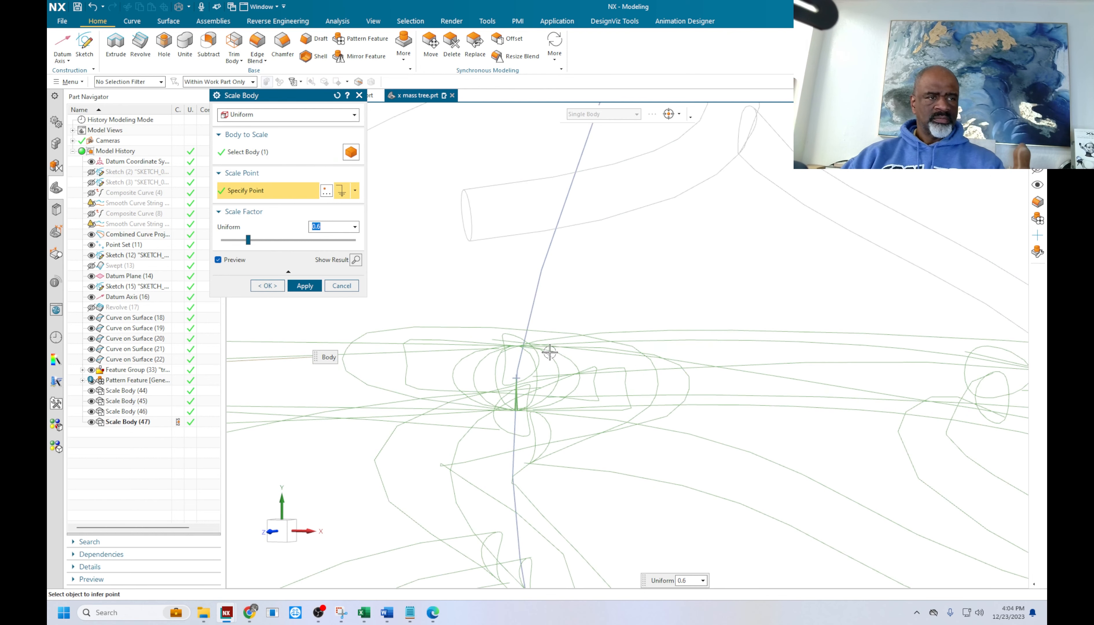
click(487, 401)
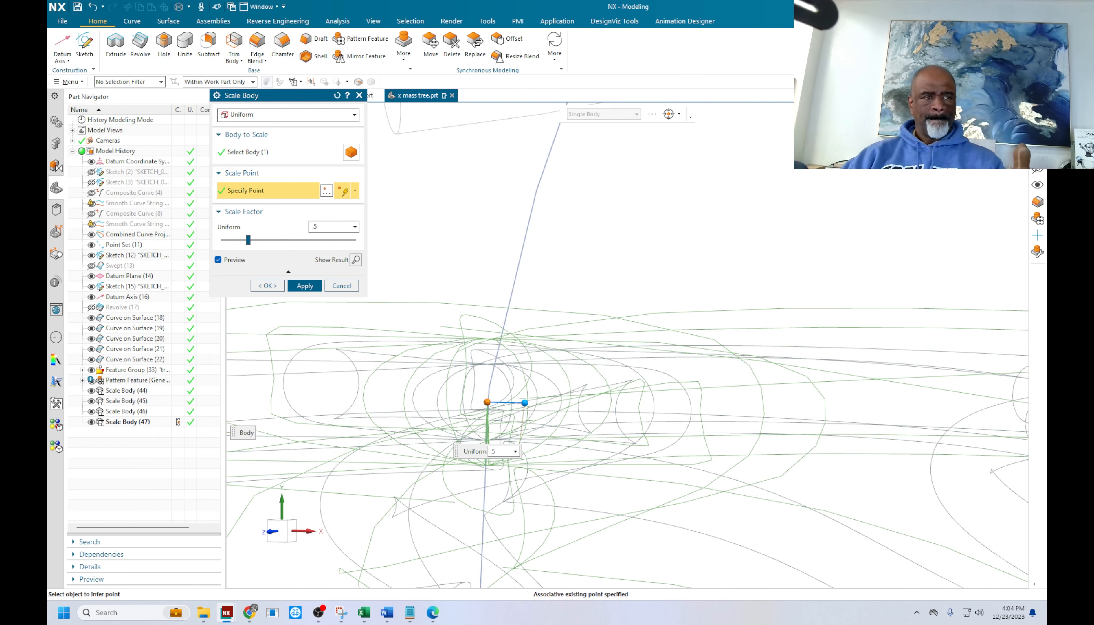
click(305, 285)
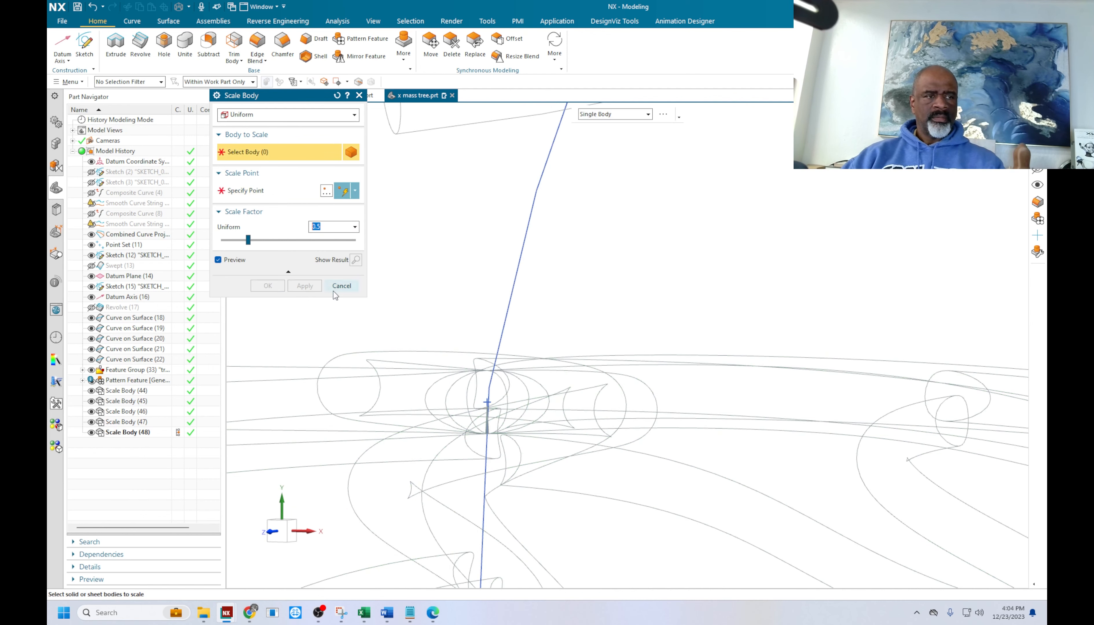
Scale the seventh branch layer from the bottom uniformly by 0.4 about its existing point on the trunk curve
scroll(427, 361, down, 5)
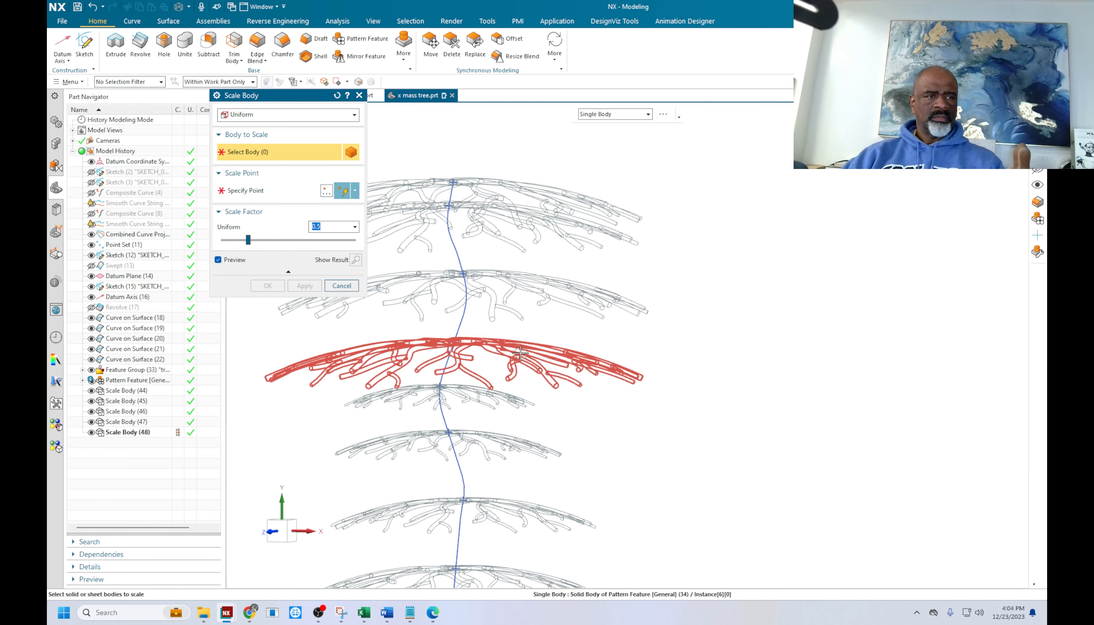
click(520, 355)
text(.4)
key(Return)
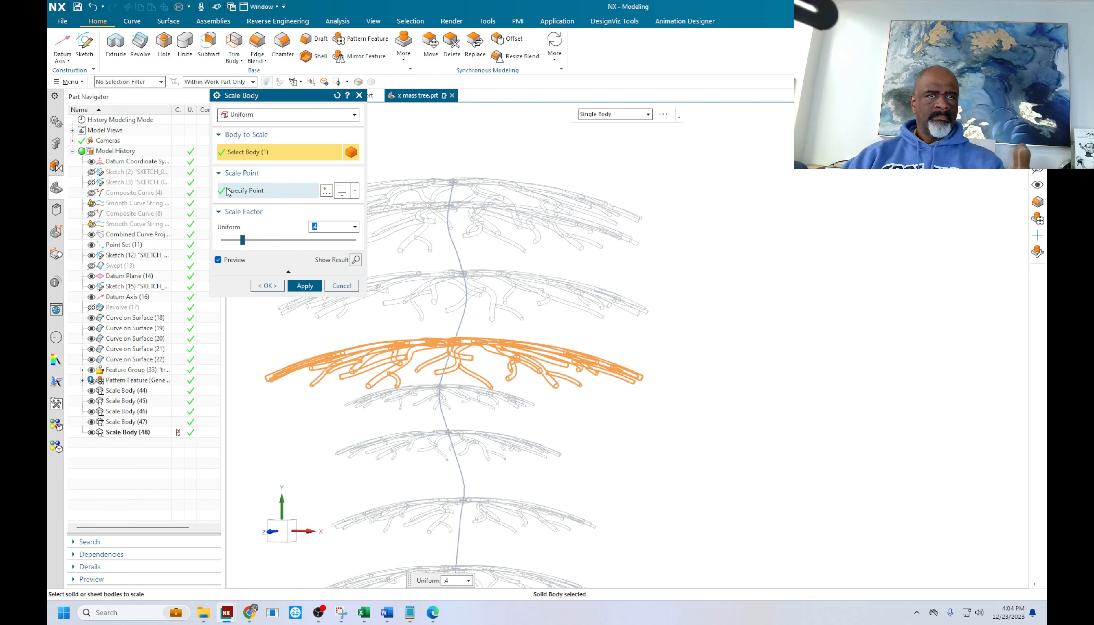
scroll(455, 348, up, 5)
scroll(454, 348, up, 2)
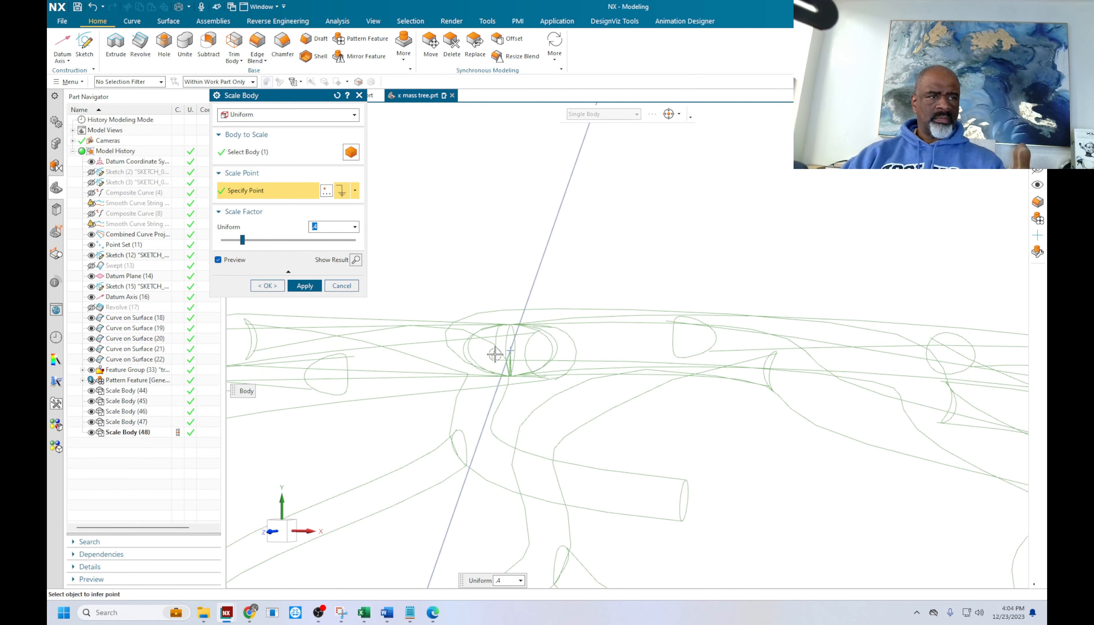
click(510, 350)
click(304, 285)
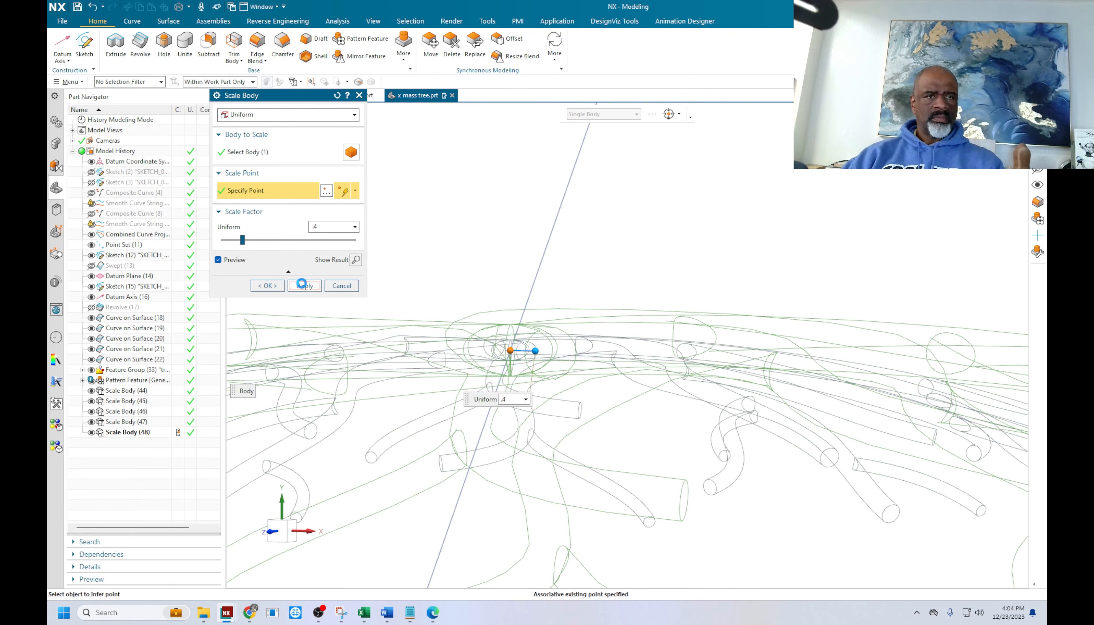
Scale the eighth branch layer from the bottom uniformly by 0.3 about the trunk curve endpoint at its centre
scroll(383, 362, down, 5)
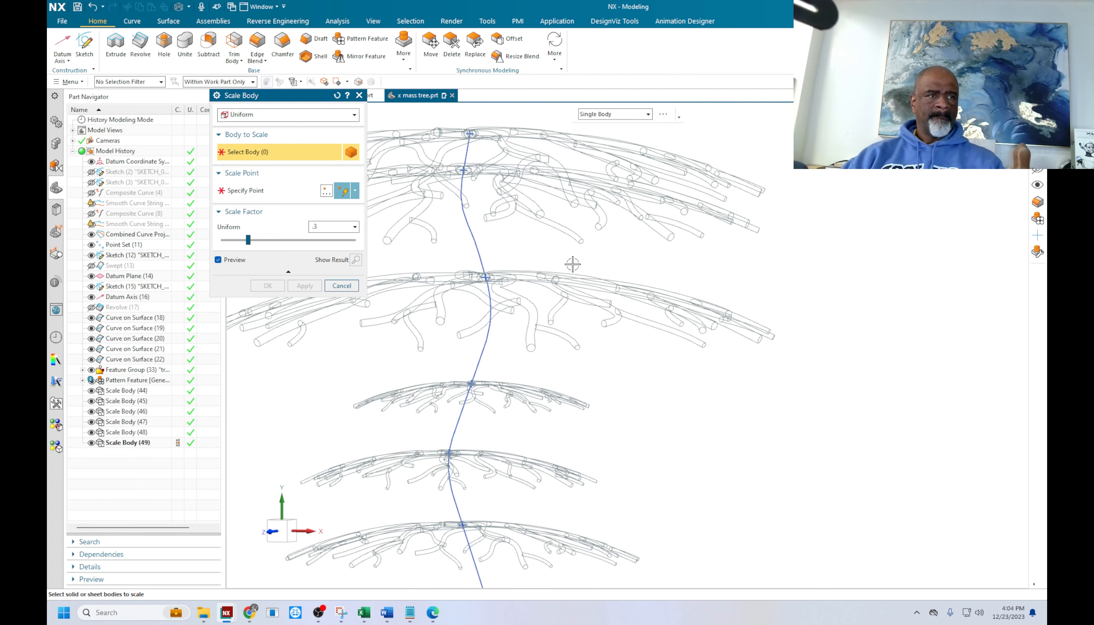
click(559, 275)
click(260, 191)
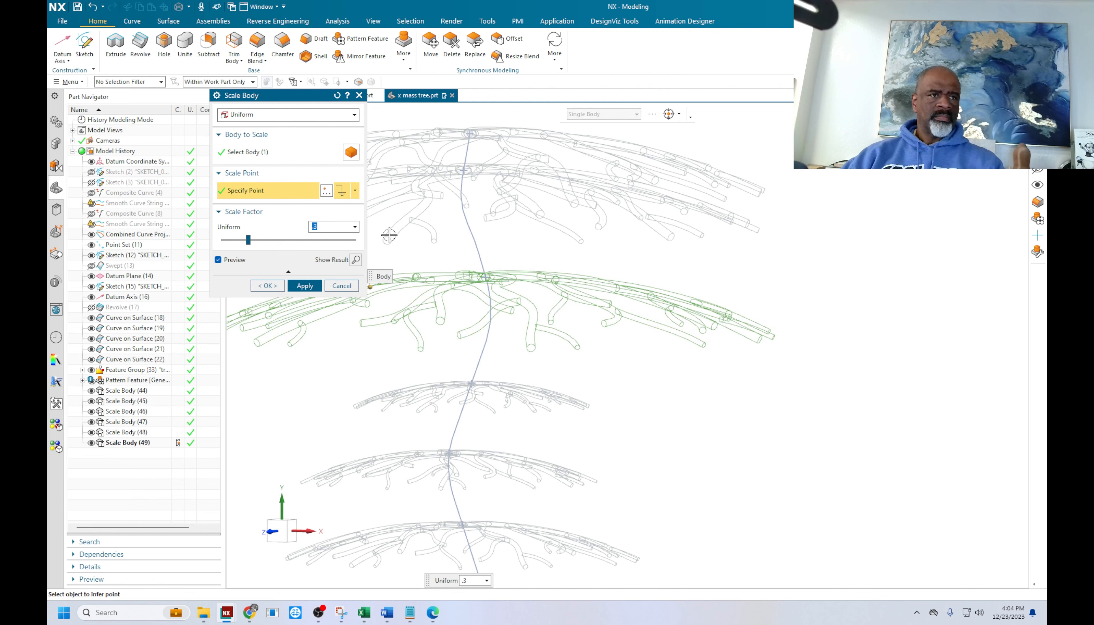
scroll(493, 256, up, 6)
click(442, 391)
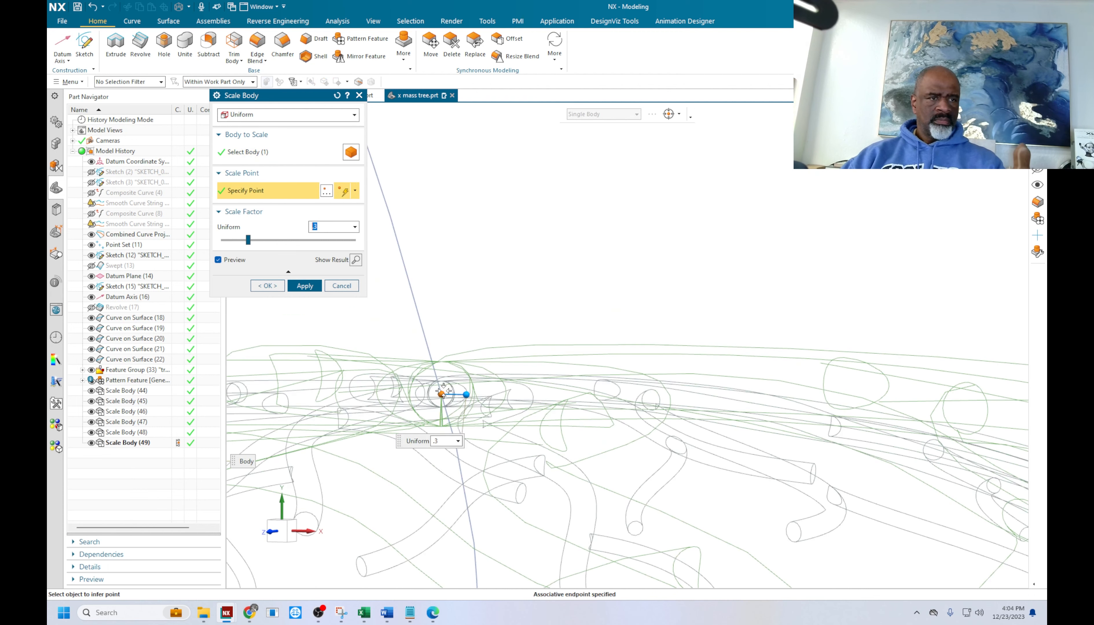
click(305, 286)
Scale the ninth branch layer from the bottom uniformly by 0.2 about the trunk curve endpoint at its centre
scroll(507, 363, down, 5)
scroll(507, 364, down, 5)
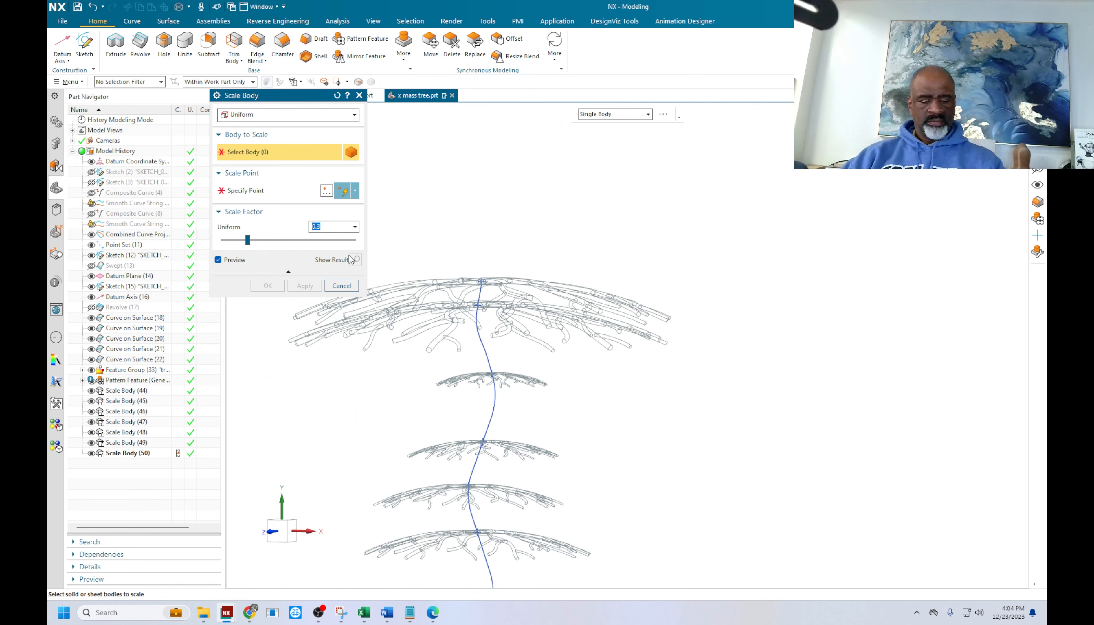
scroll(494, 251, up, 3)
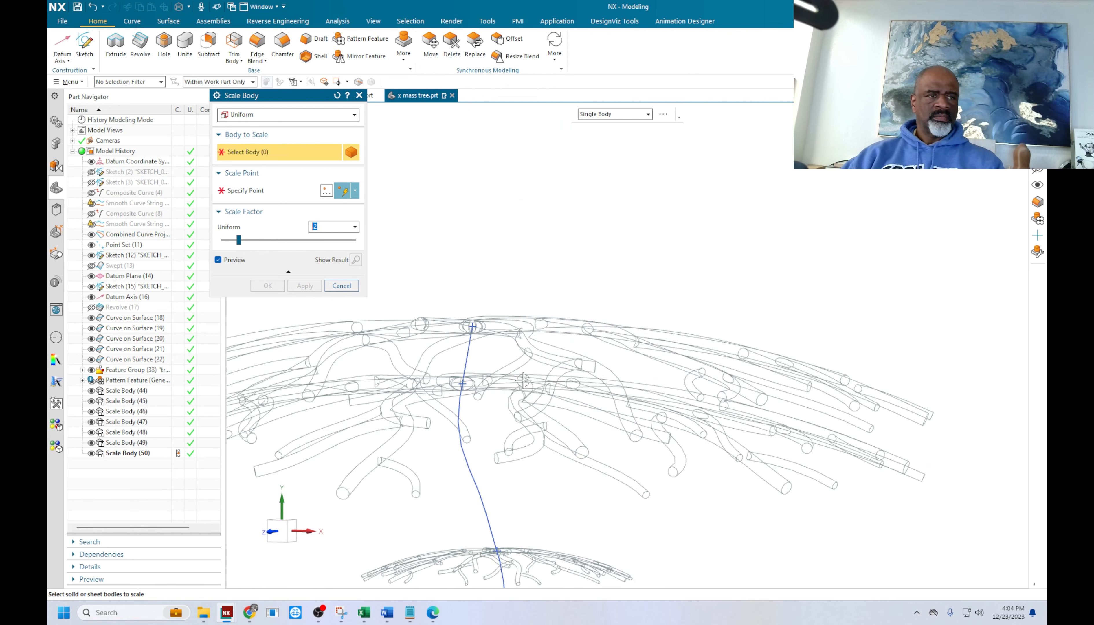
click(570, 440)
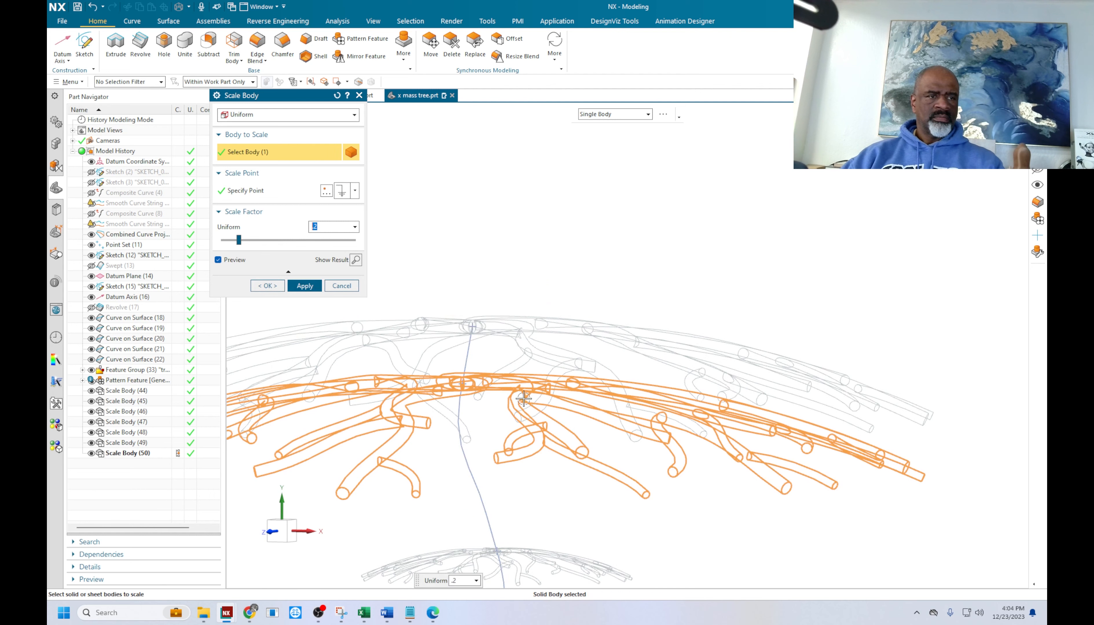
click(261, 190)
scroll(509, 381, up, 3)
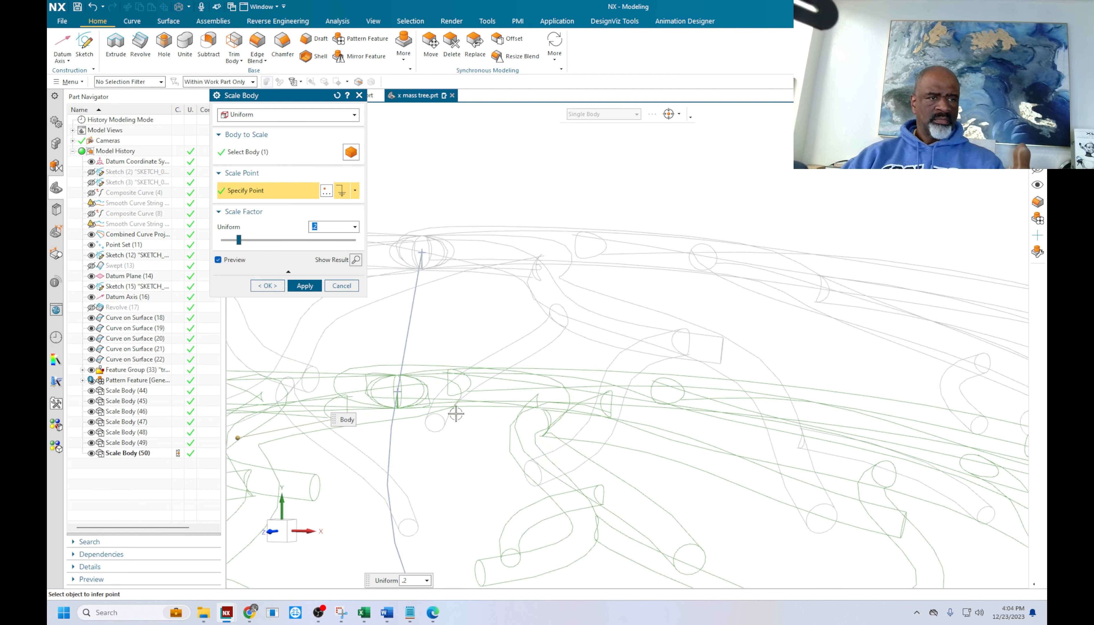
click(397, 391)
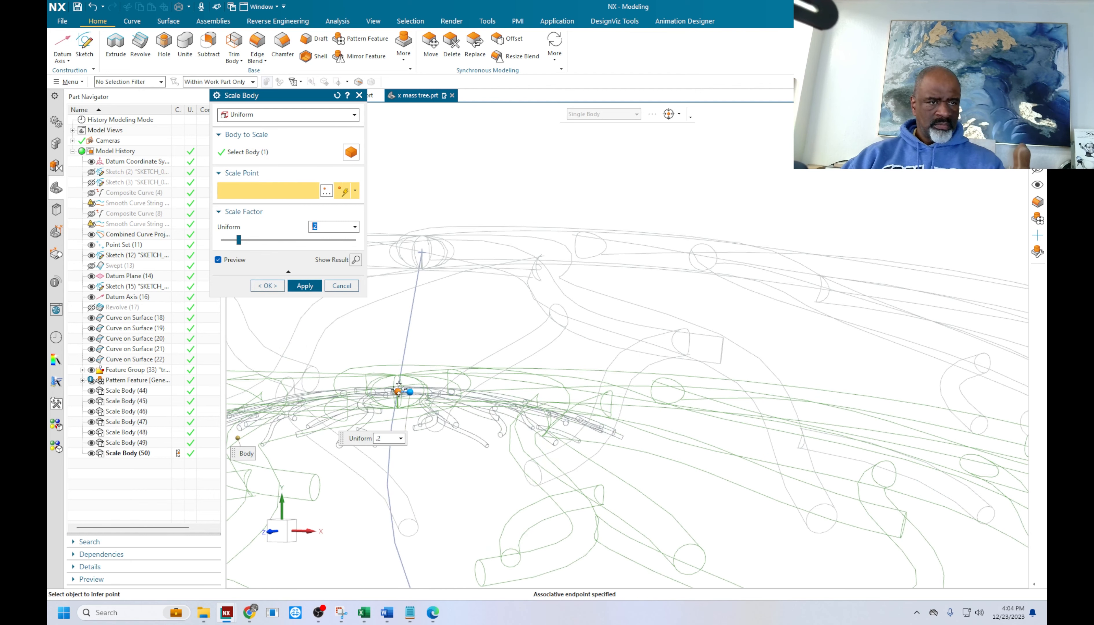
click(304, 285)
Scale the topmost branch layer uniformly by 0.1 about the trunk curve's upper end point and finish Scale Body
scroll(420, 341, down, 3)
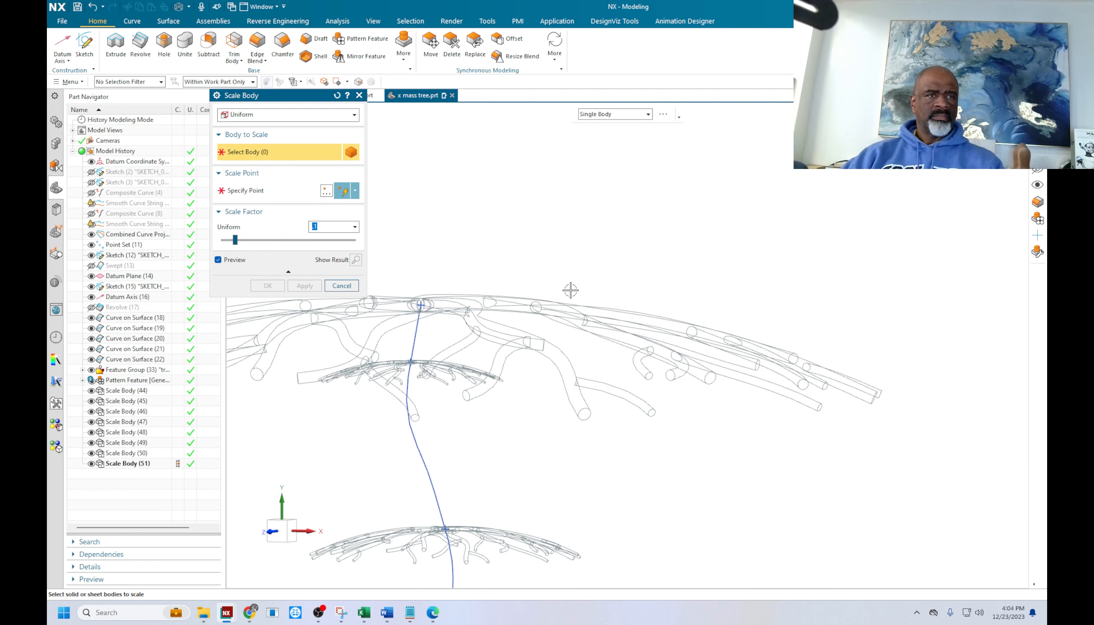
click(441, 306)
scroll(426, 276, up, 3)
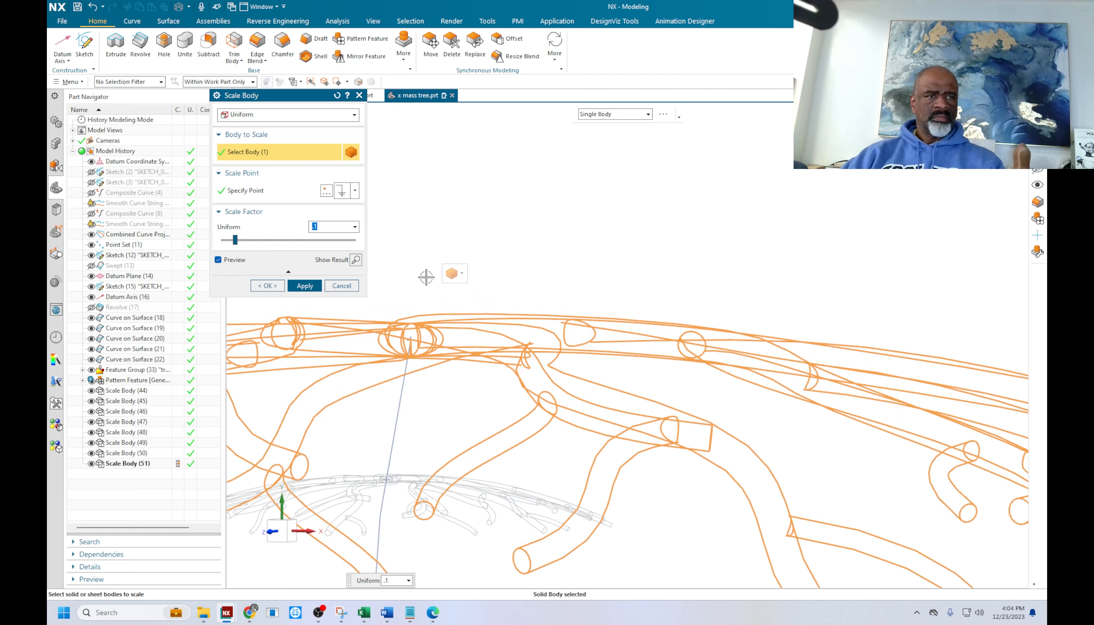
scroll(427, 277, up, 3)
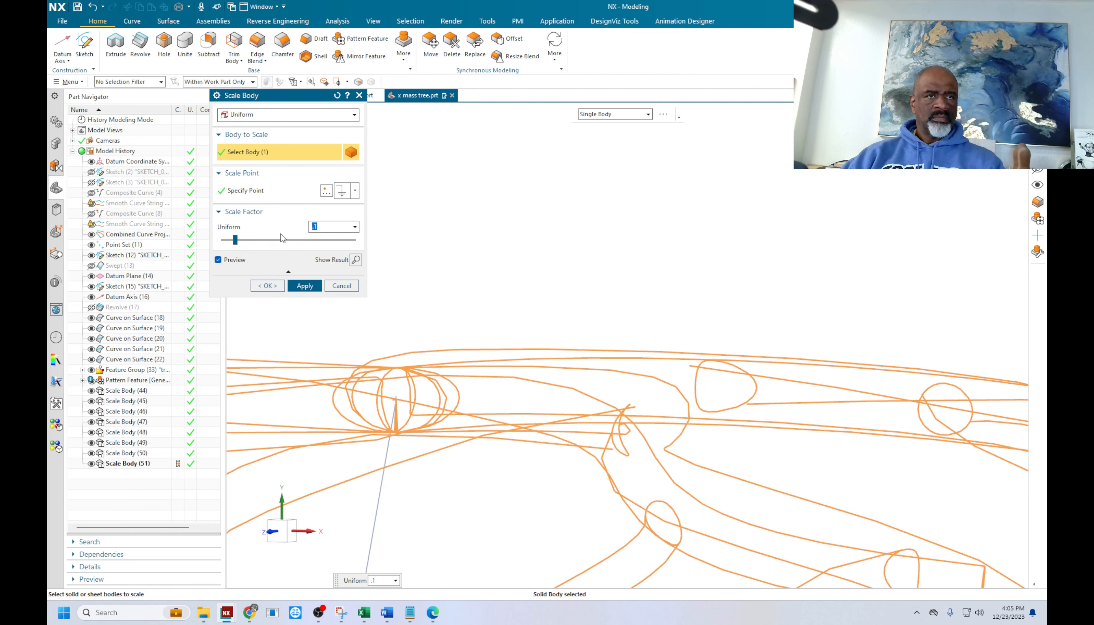
click(260, 191)
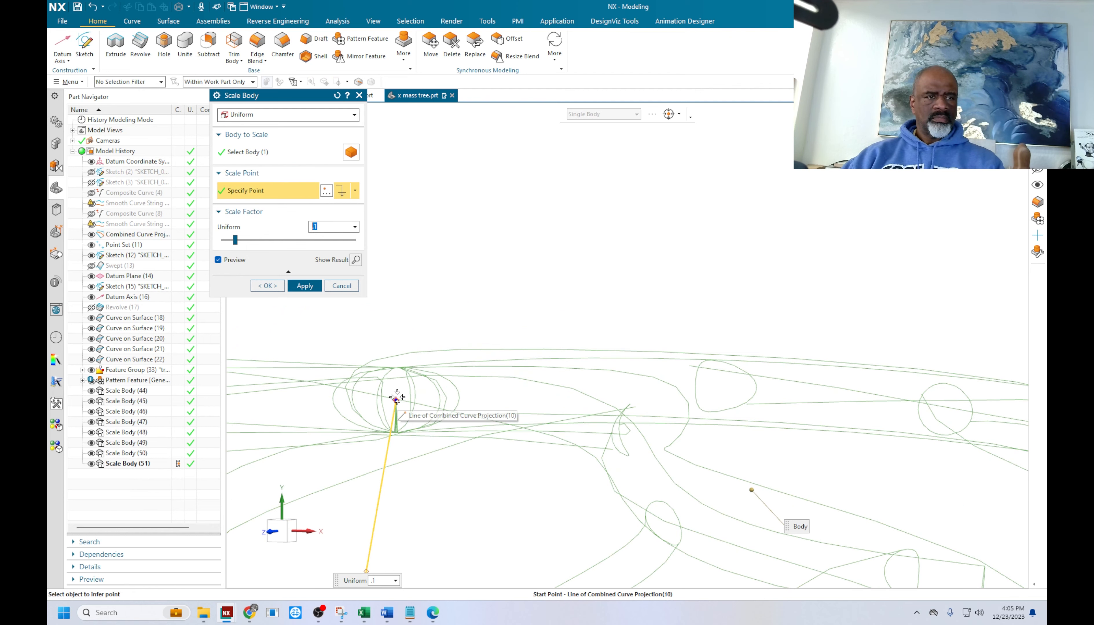
click(396, 398)
click(268, 286)
Show the hidden swept trunk body without the revolved surface, and switch the model to shaded display
scroll(442, 273, down, 5)
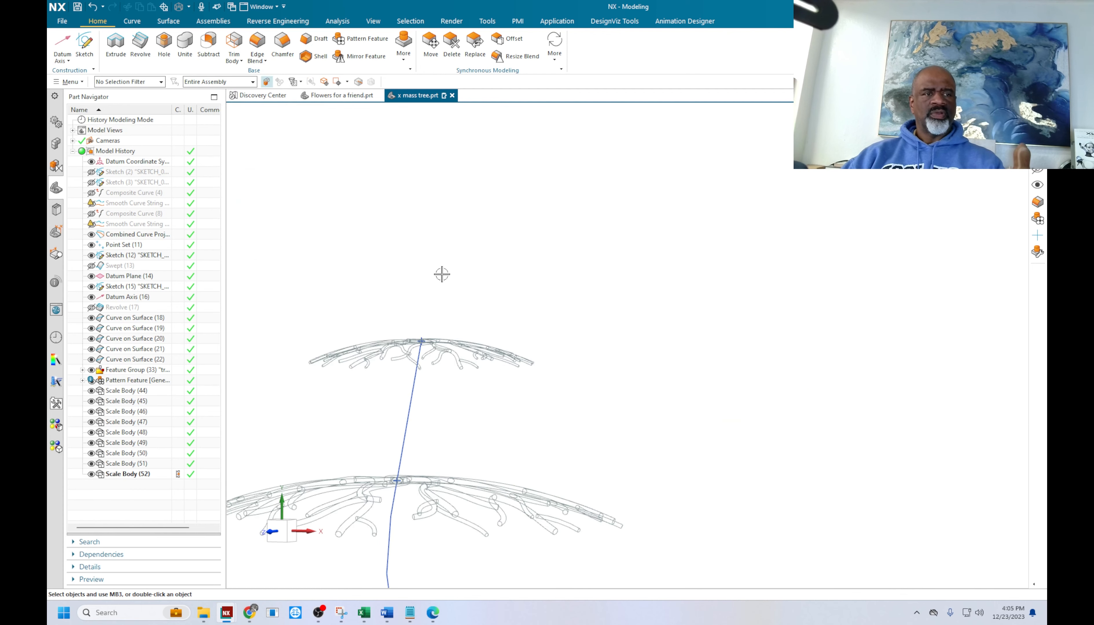
scroll(560, 270, down, 4)
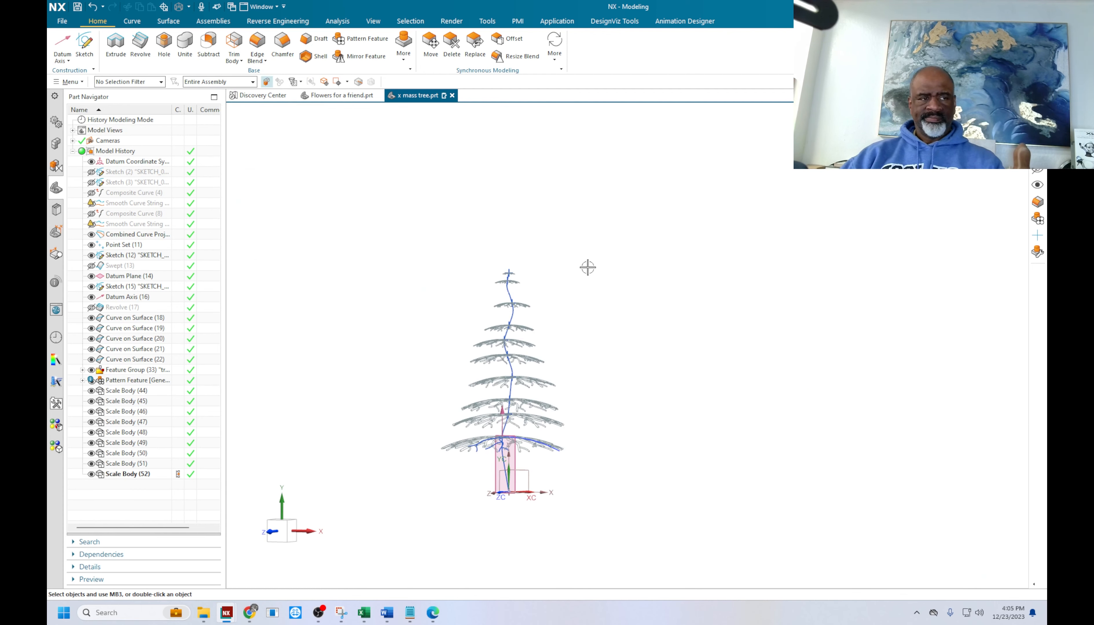
middle_drag(586, 264, 607, 279)
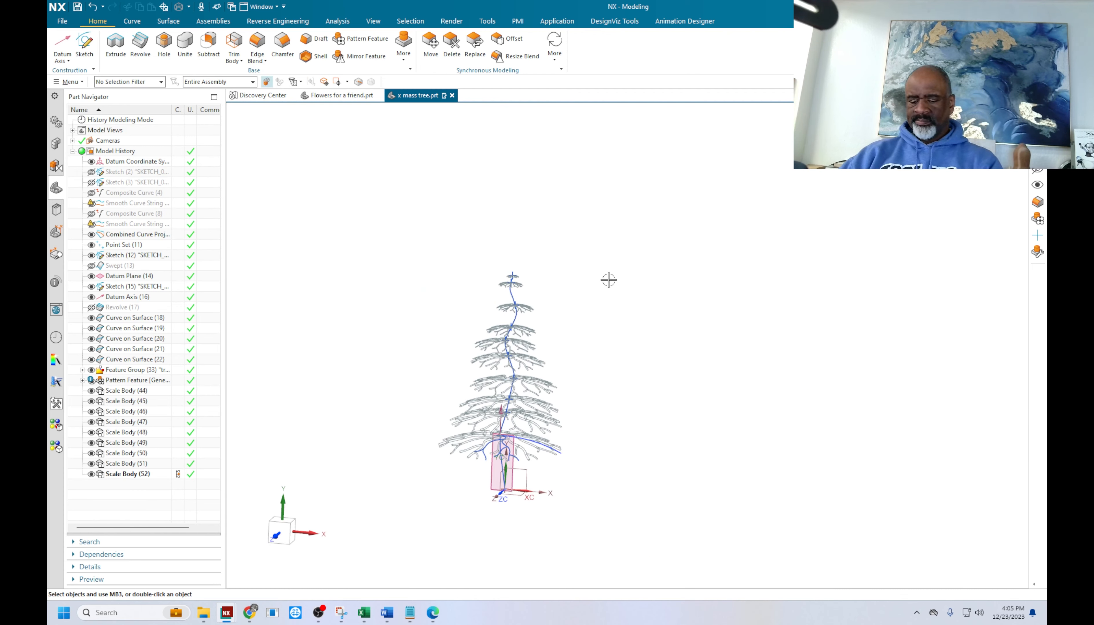
key(ctrl+shift+b)
key(ctrl+shift+k)
scroll(490, 515, up, 5)
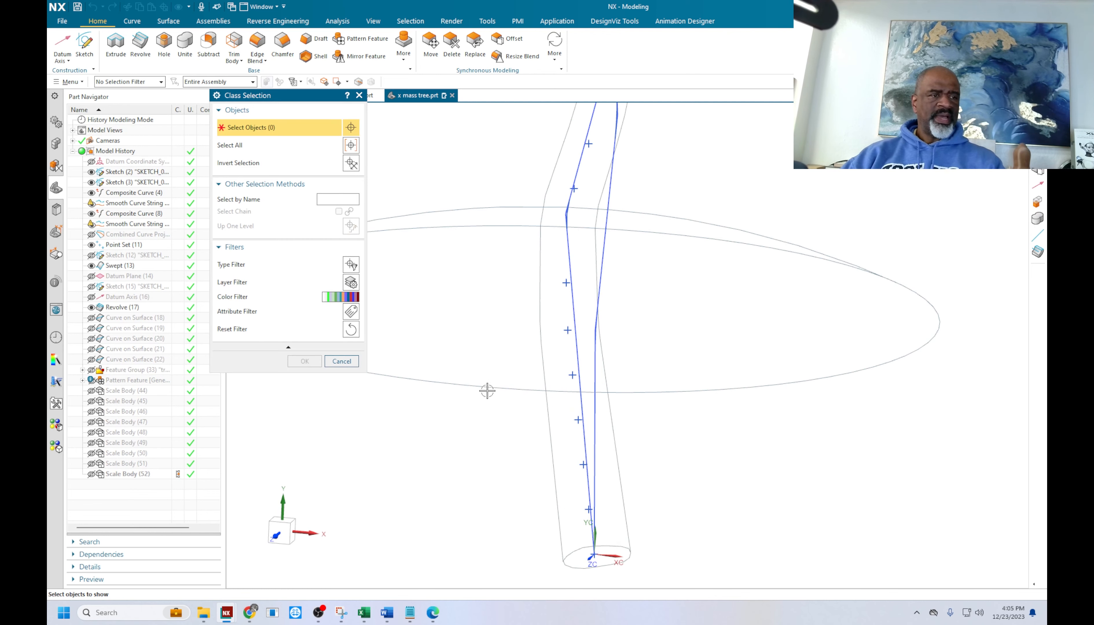
click(549, 315)
click(565, 472)
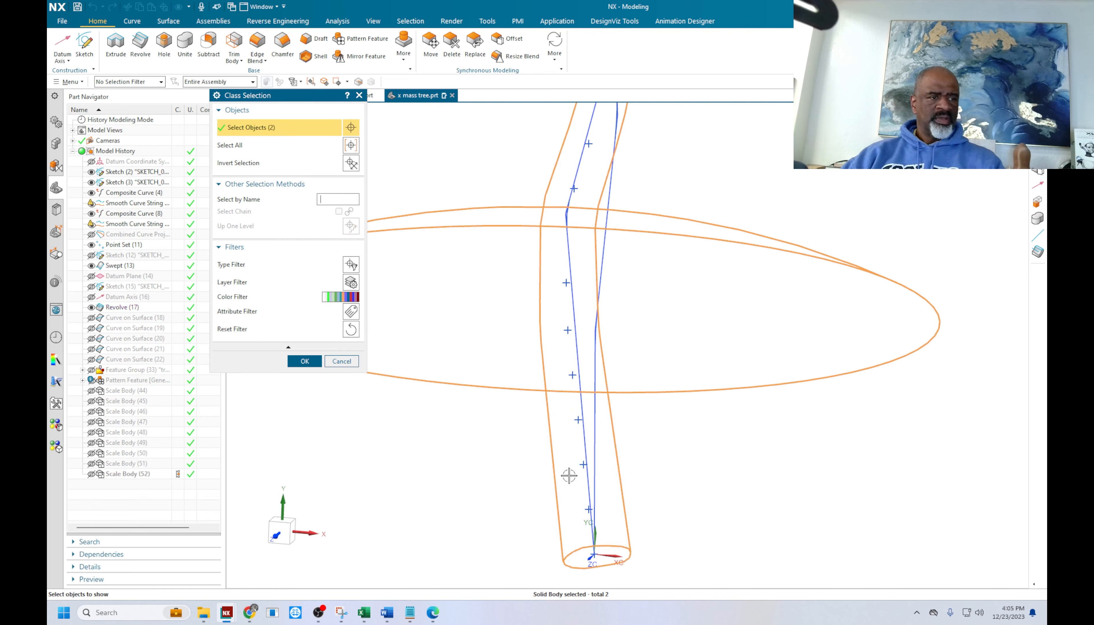
shift+click(690, 383)
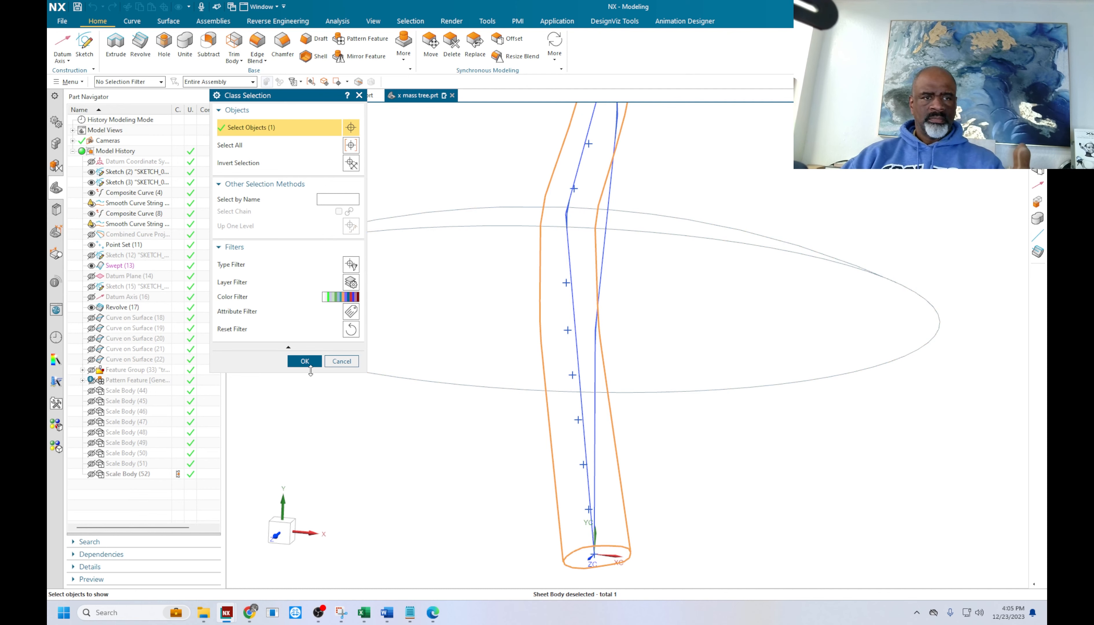
click(305, 362)
right_drag(380, 422, 381, 401)
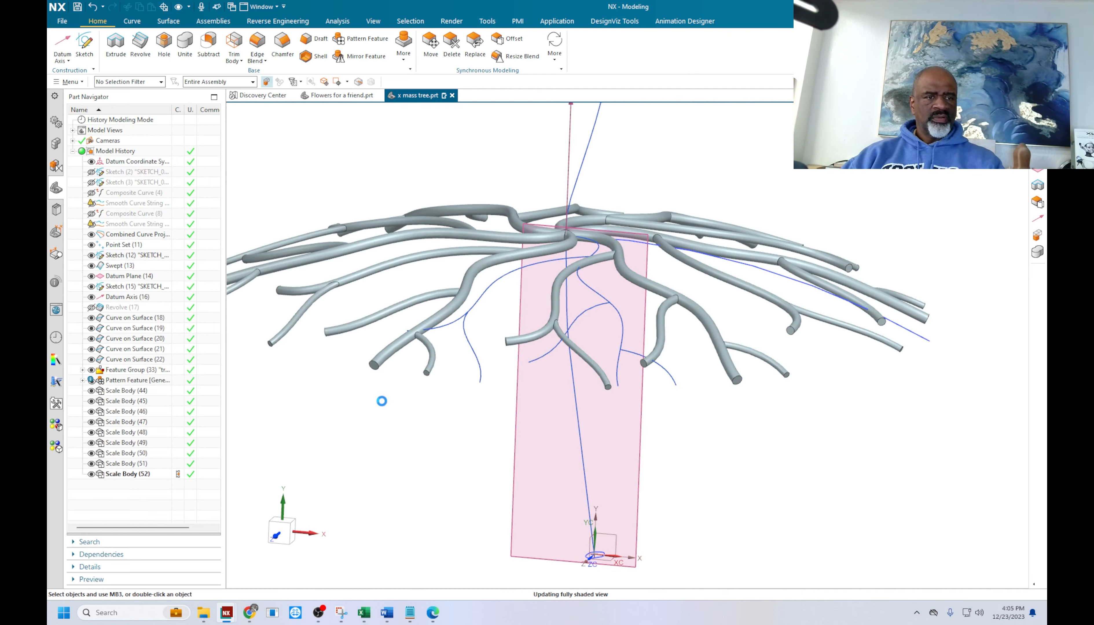
Examine the shaded tree from several angles, comparing the trunk's thickness with the branch layers, especially at the top
scroll(395, 464, down, 5)
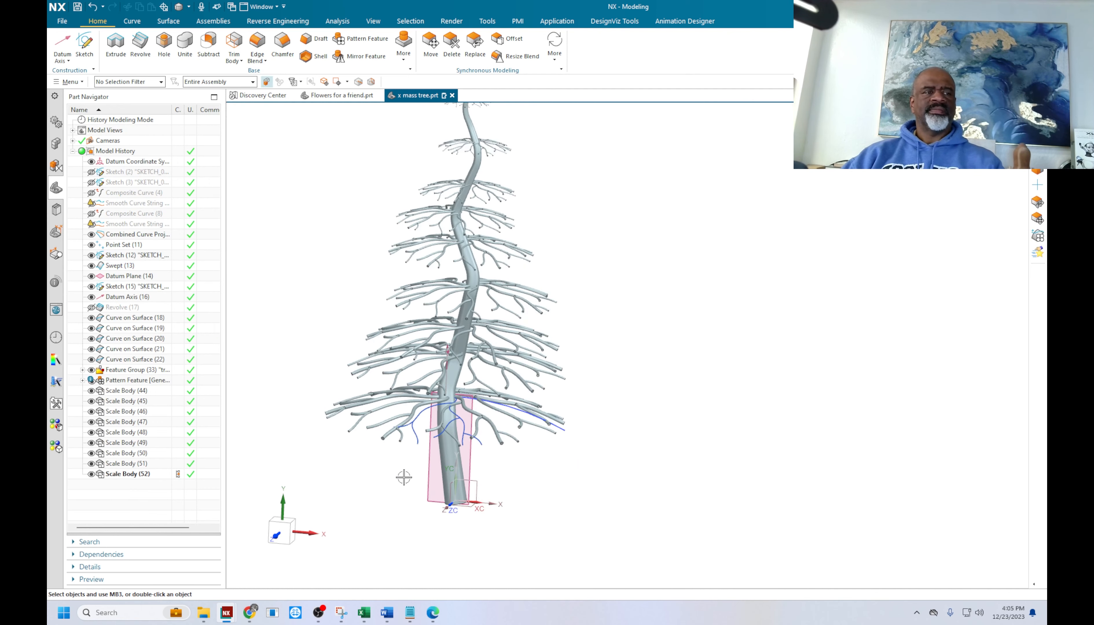
scroll(608, 515, down, 2)
middle_drag(608, 517, 653, 460)
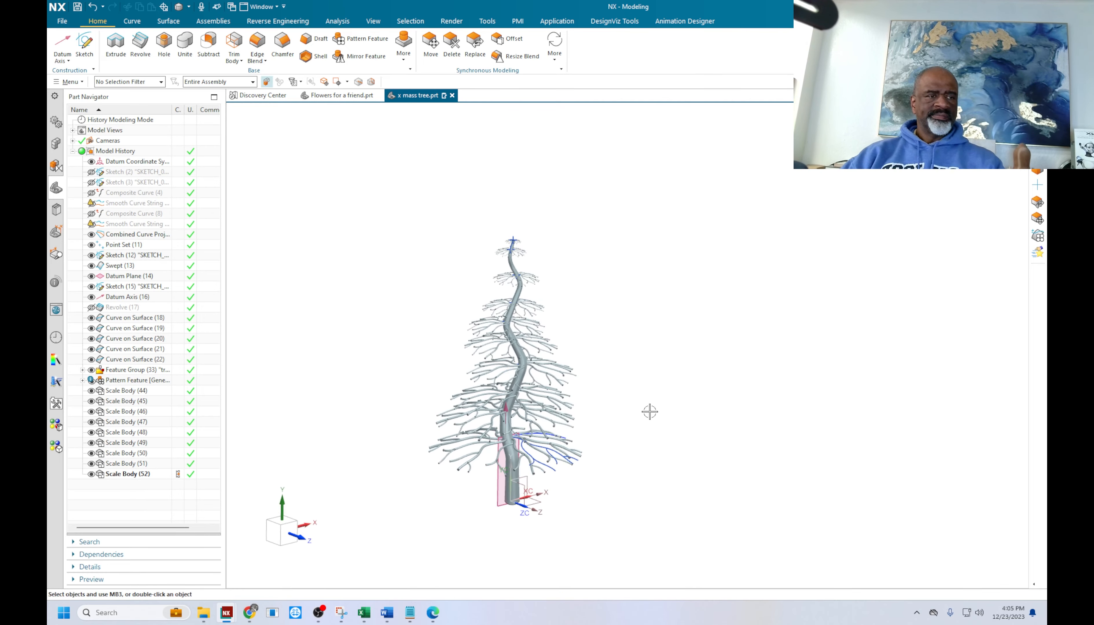
scroll(608, 405, up, 2)
middle_drag(609, 412, 609, 402)
scroll(609, 402, up, 2)
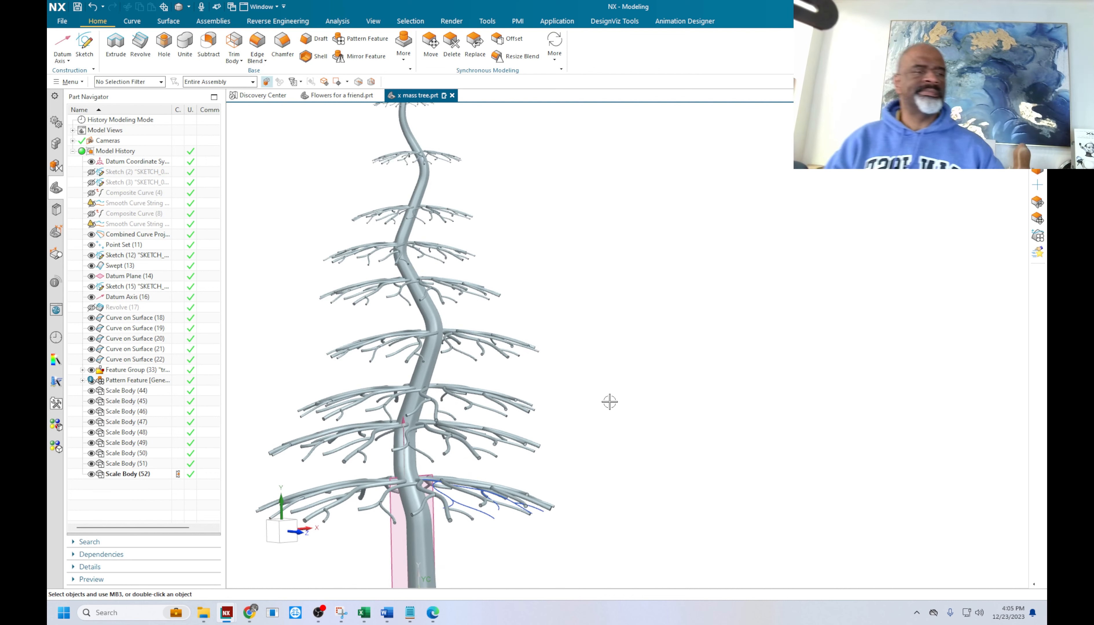
scroll(766, 351, down, 3)
middle_drag(733, 332, 690, 289)
scroll(633, 203, up, 3)
scroll(540, 247, up, 10)
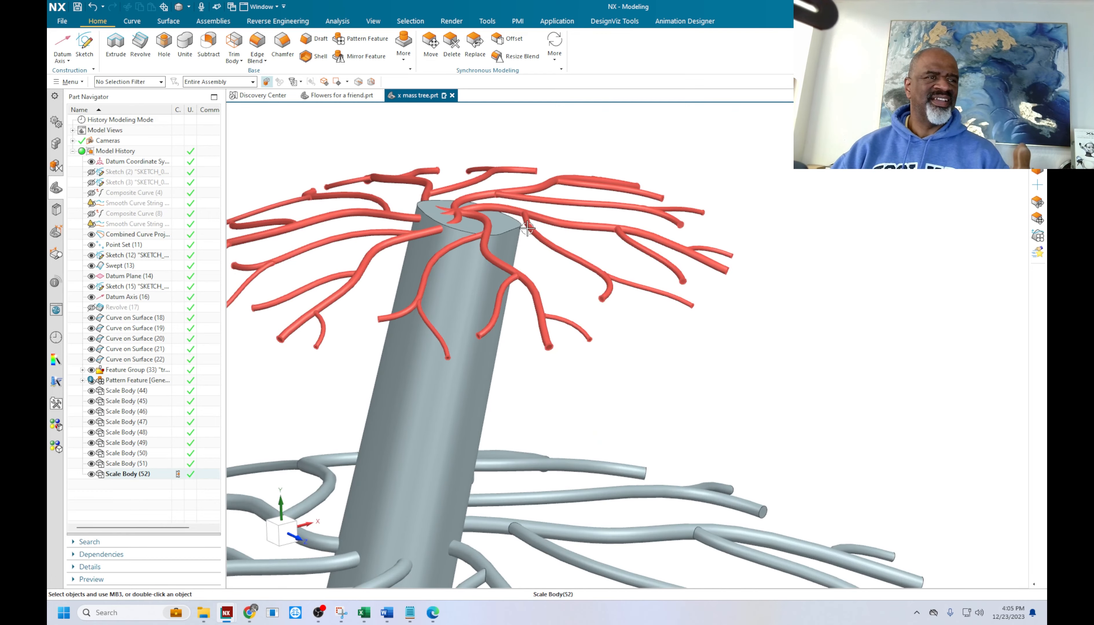
scroll(526, 250, down, 7)
scroll(586, 237, down, 8)
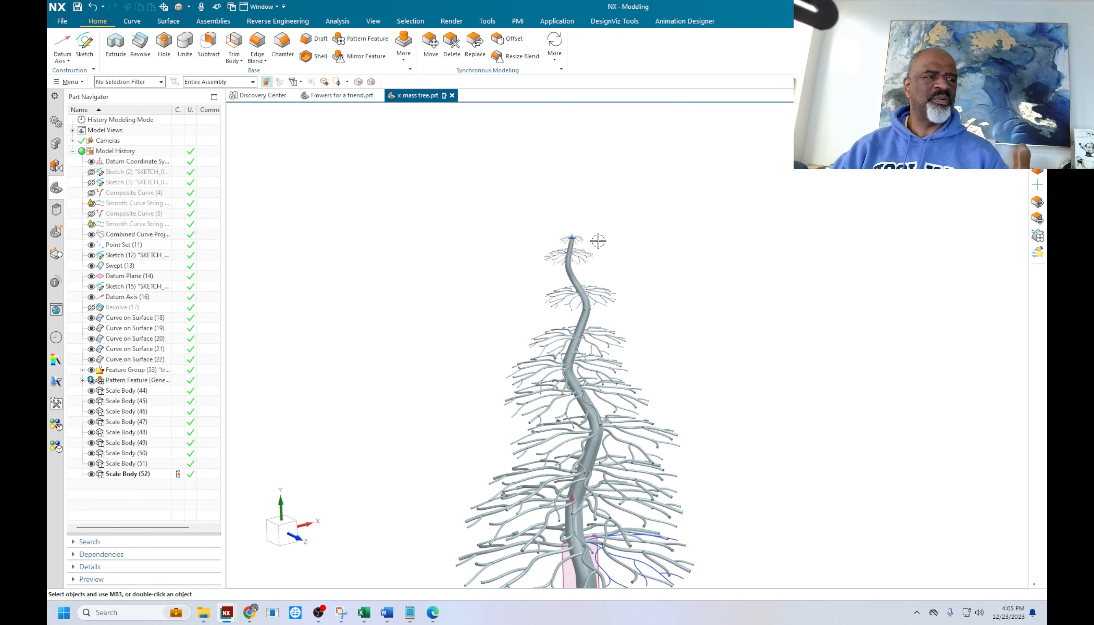
middle_drag(713, 345, 722, 330)
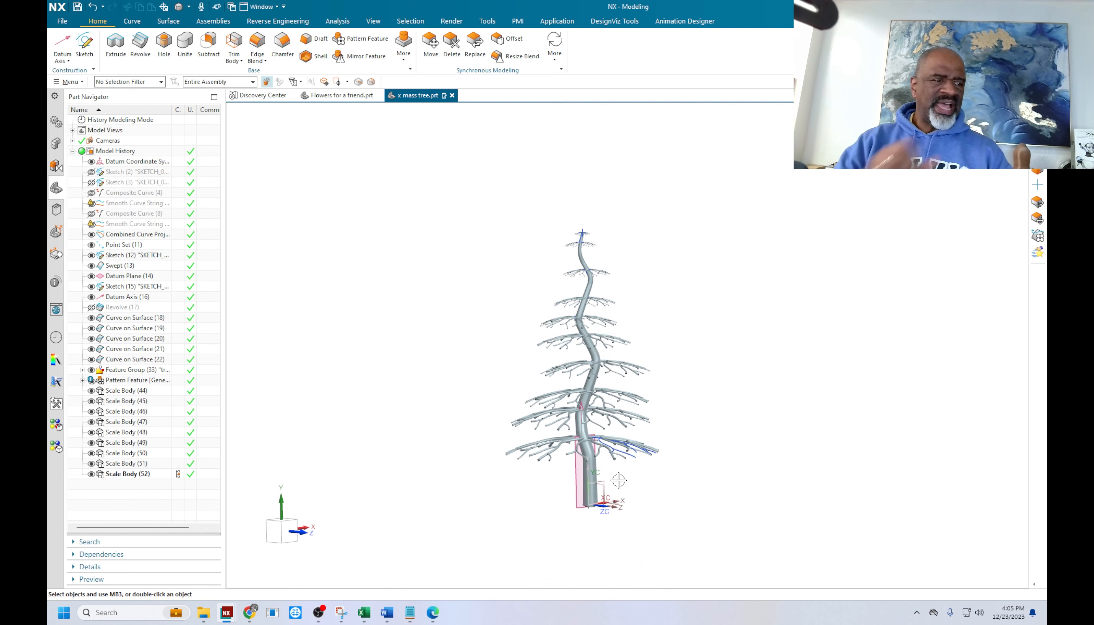
scroll(615, 481, up, 4)
scroll(615, 477, down, 4)
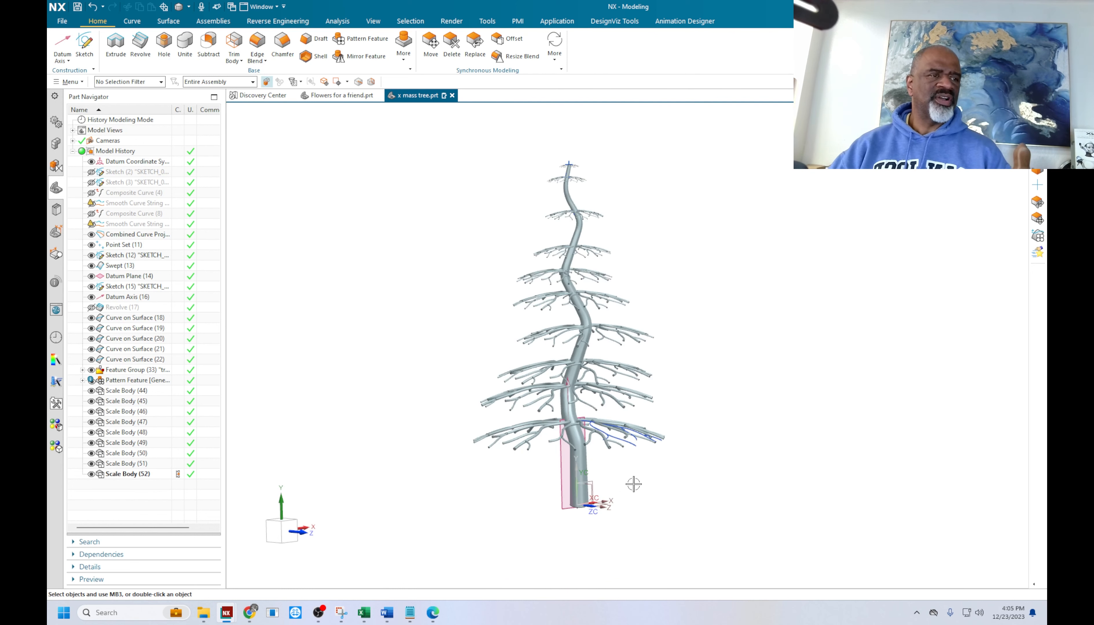
Edit the swept trunk's linear perimeter law to start at 7 in and end at 0.25 in
scroll(633, 484, up, 3)
double_click(543, 457)
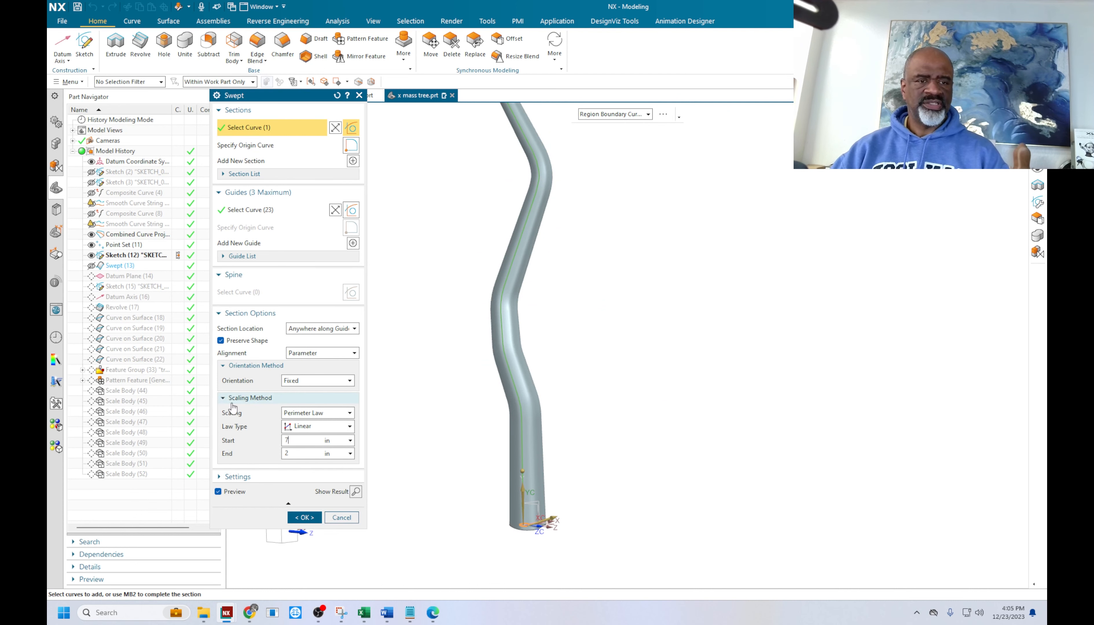
key(Return)
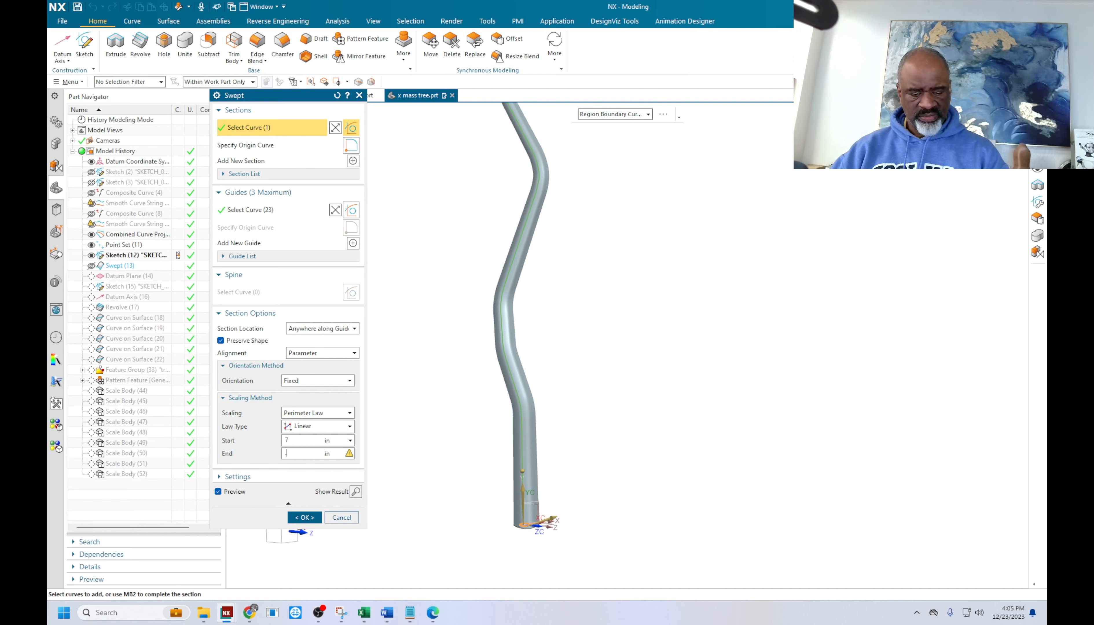
click(304, 518)
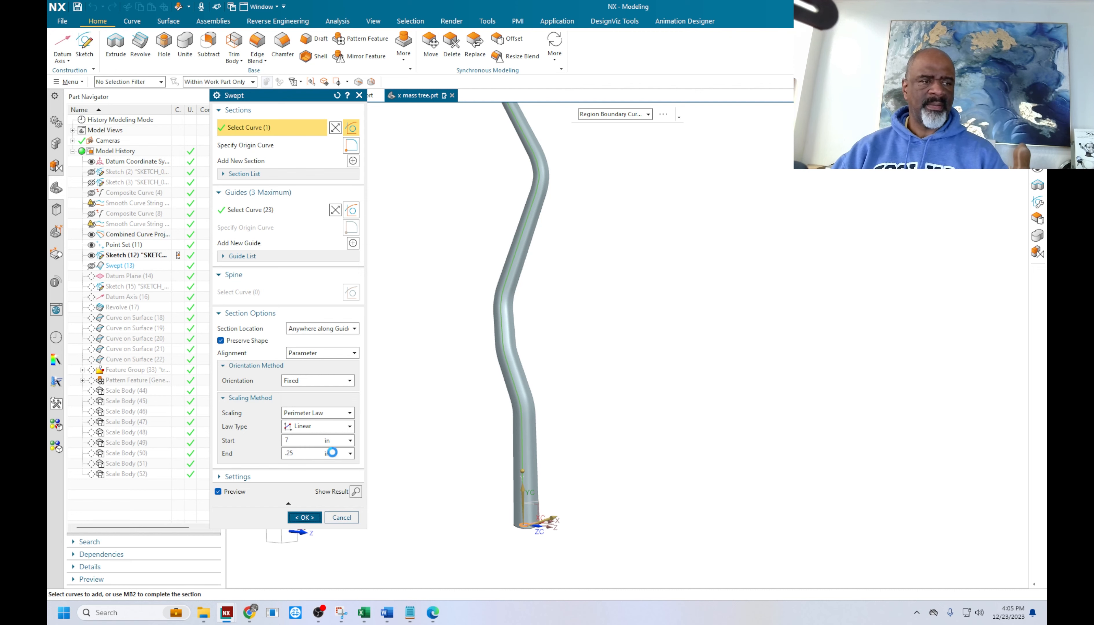
scroll(591, 392, down, 5)
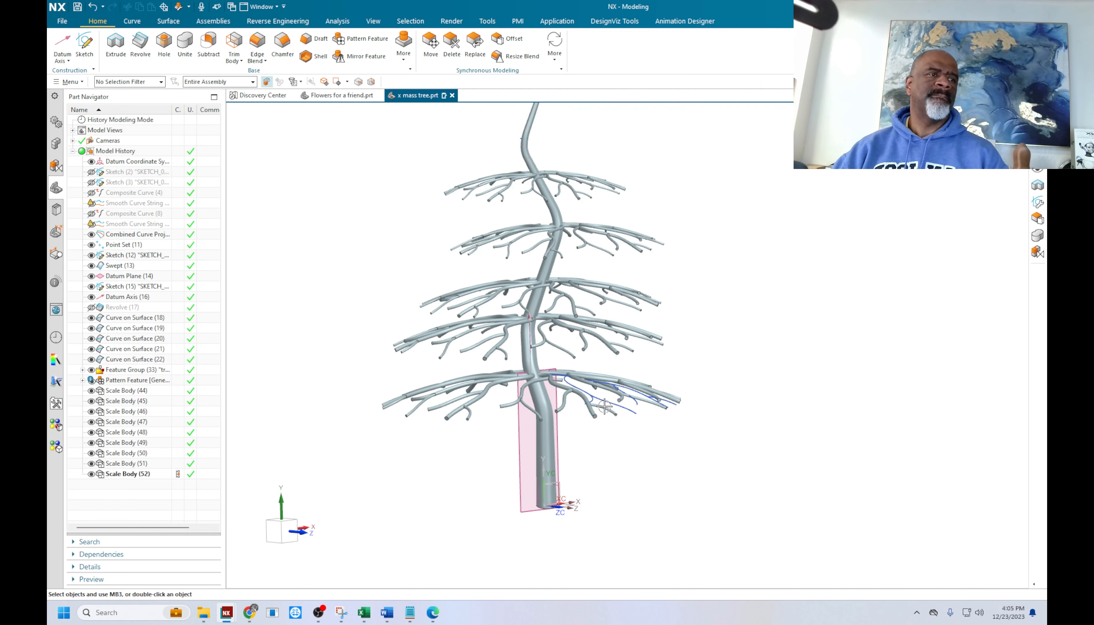
scroll(581, 216, up, 4)
scroll(591, 246, down, 3)
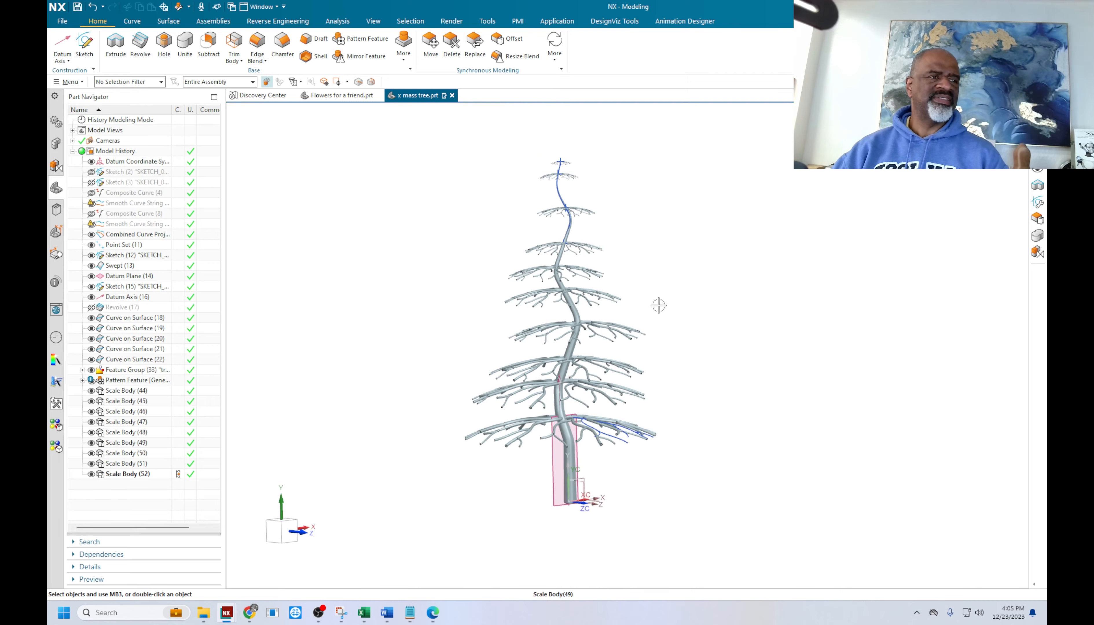
Unite the swept trunk, as the target body, with all the branch layer bodies of the tree
middle_drag(657, 305, 679, 297)
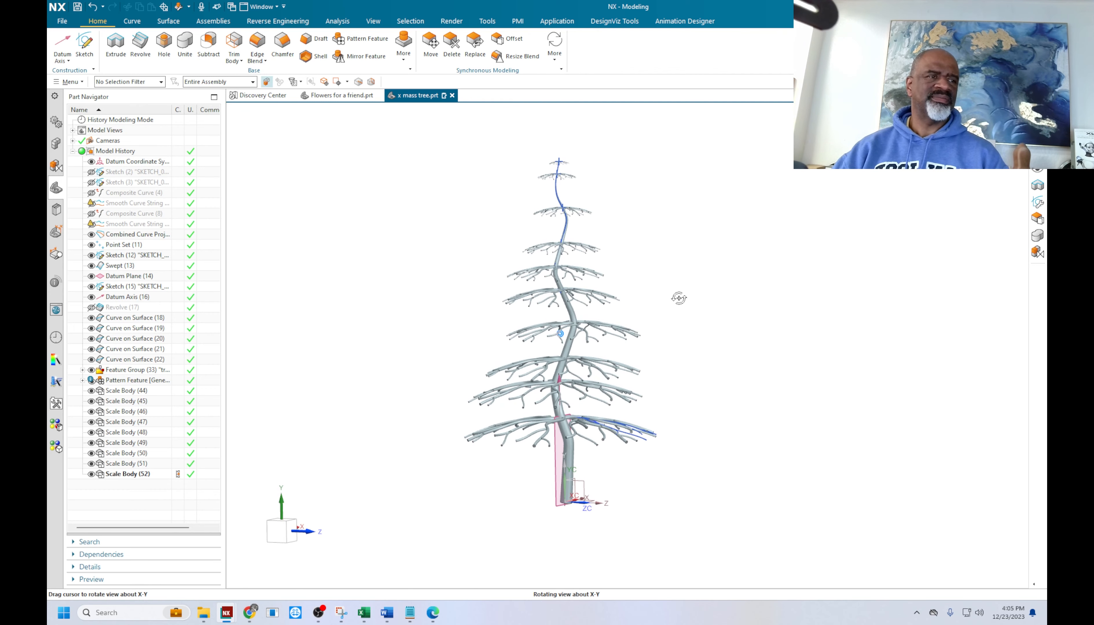
scroll(680, 290, up, 1)
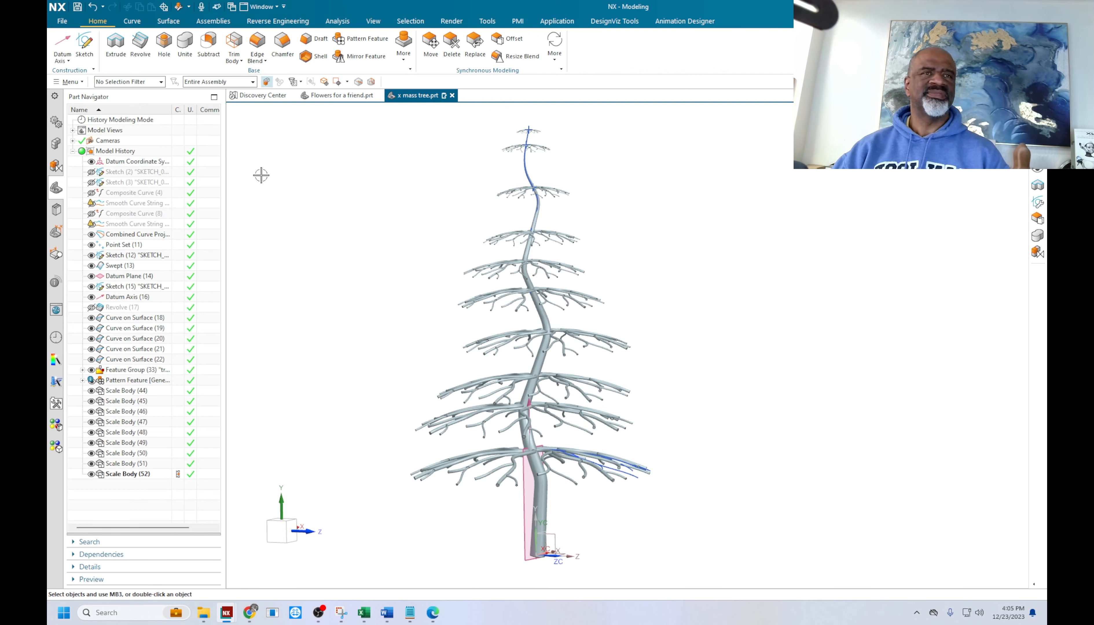
click(120, 51)
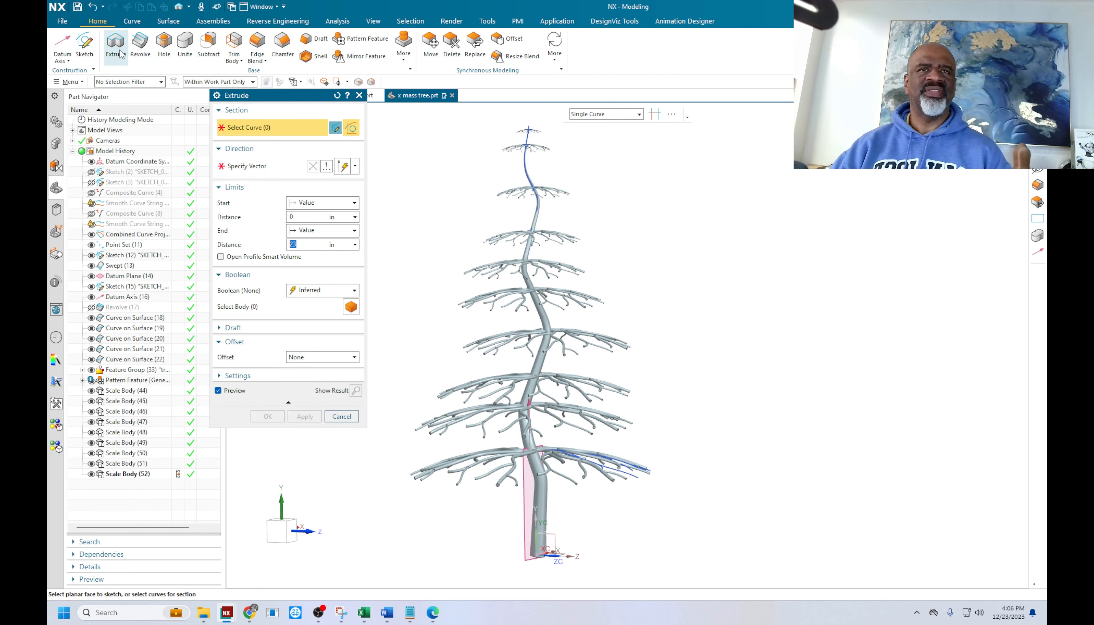
click(184, 43)
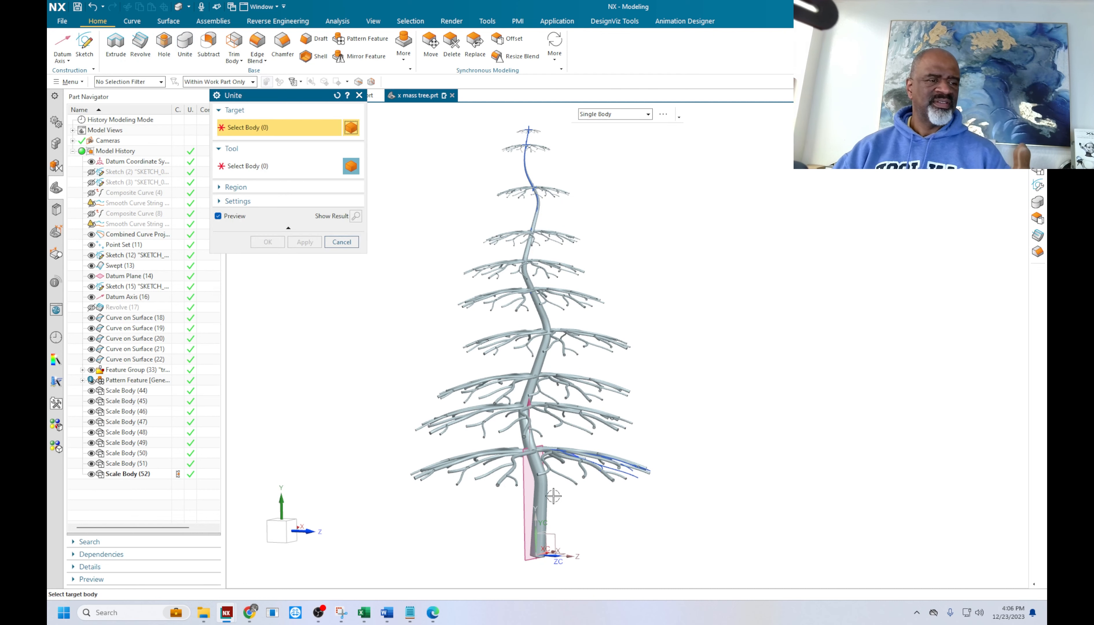
click(538, 342)
scroll(653, 466, down, 3)
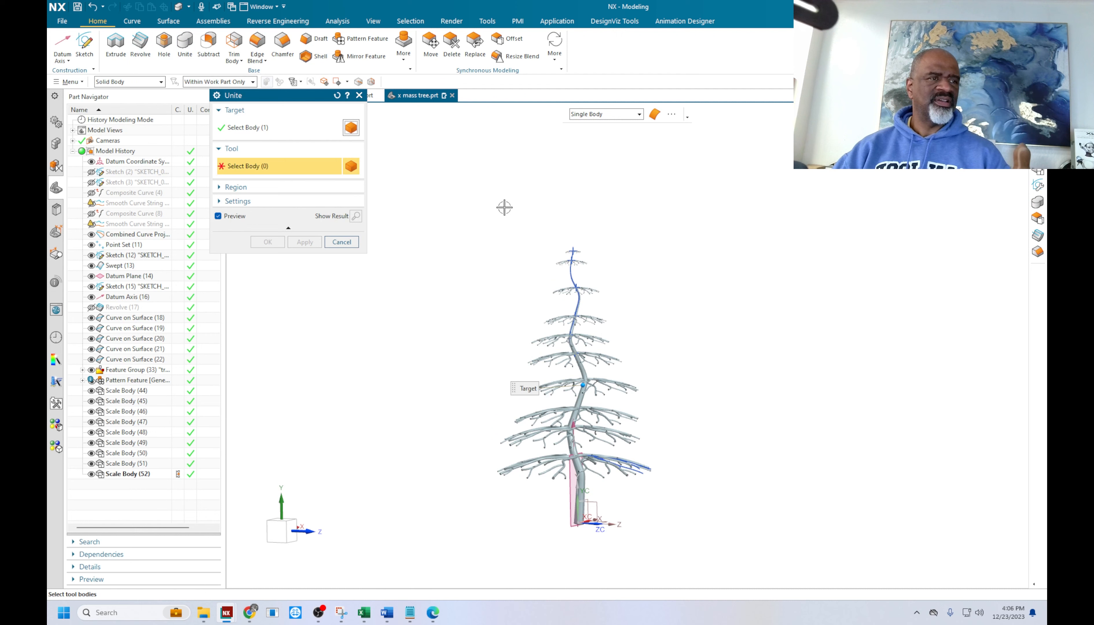
drag(470, 207, 735, 544)
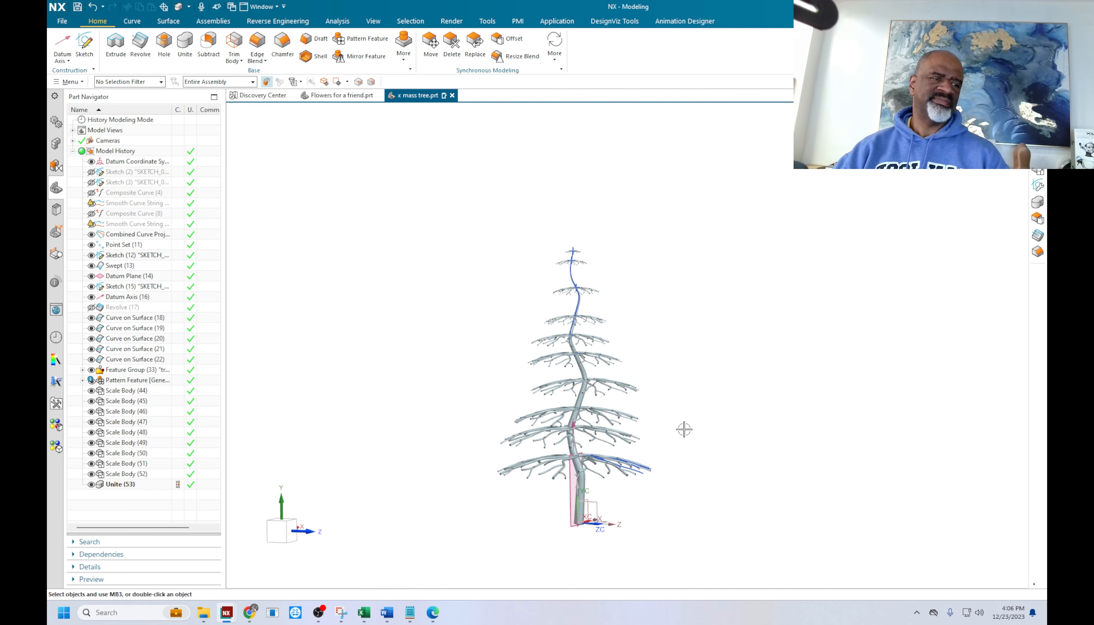
Examine the united tree up close and from several angles, checking the joints between the trunk and branches
scroll(684, 429, up, 2)
shift+middle_drag(677, 469, 624, 468)
scroll(456, 256, up, 7)
middle_drag(414, 232, 429, 238)
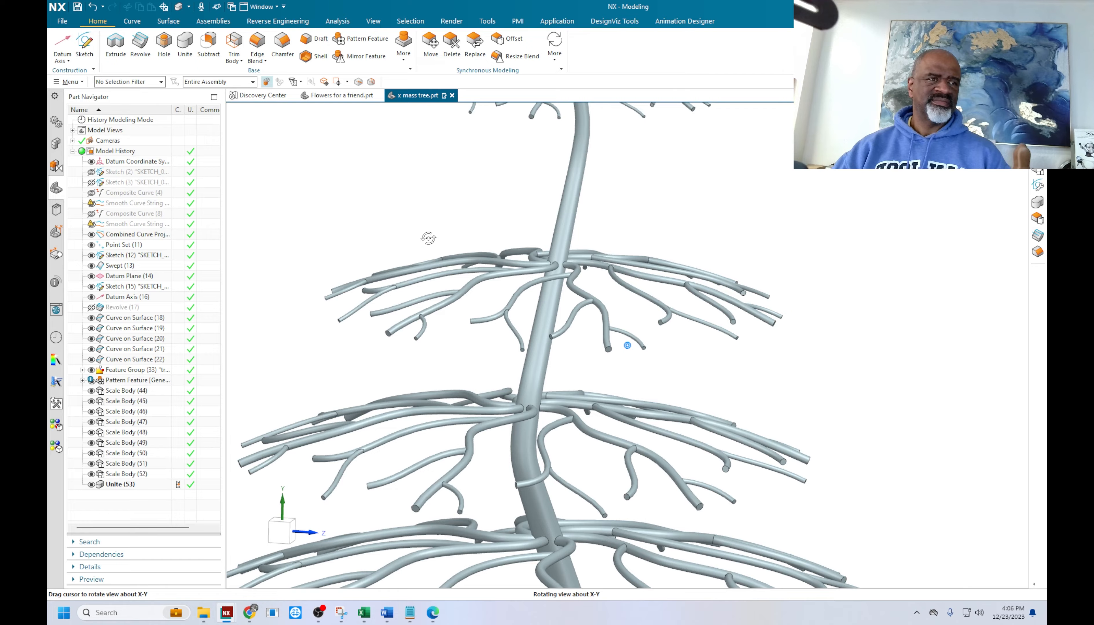
scroll(428, 237, down, 6)
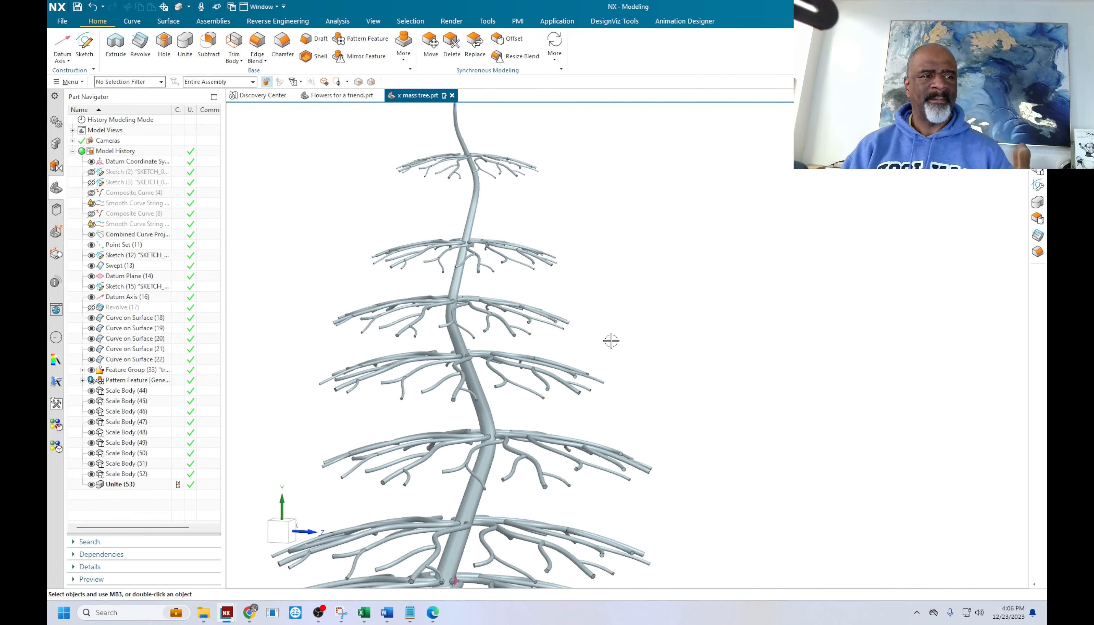
scroll(611, 341, down, 3)
middle_drag(686, 381, 647, 382)
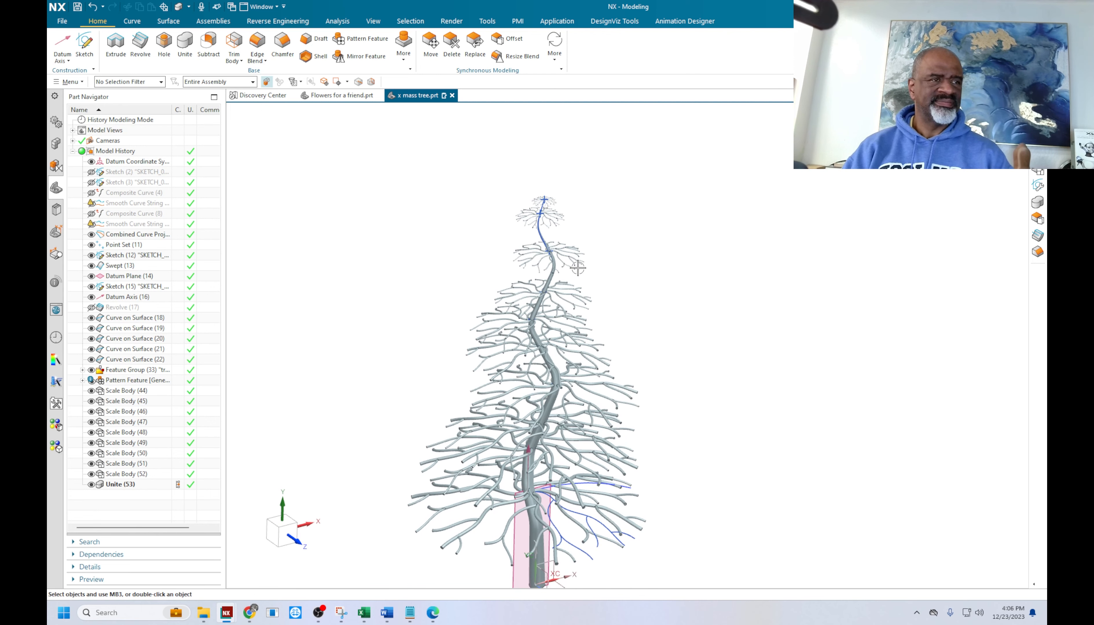
scroll(577, 268, up, 4)
scroll(598, 291, down, 5)
middle_drag(722, 396, 662, 376)
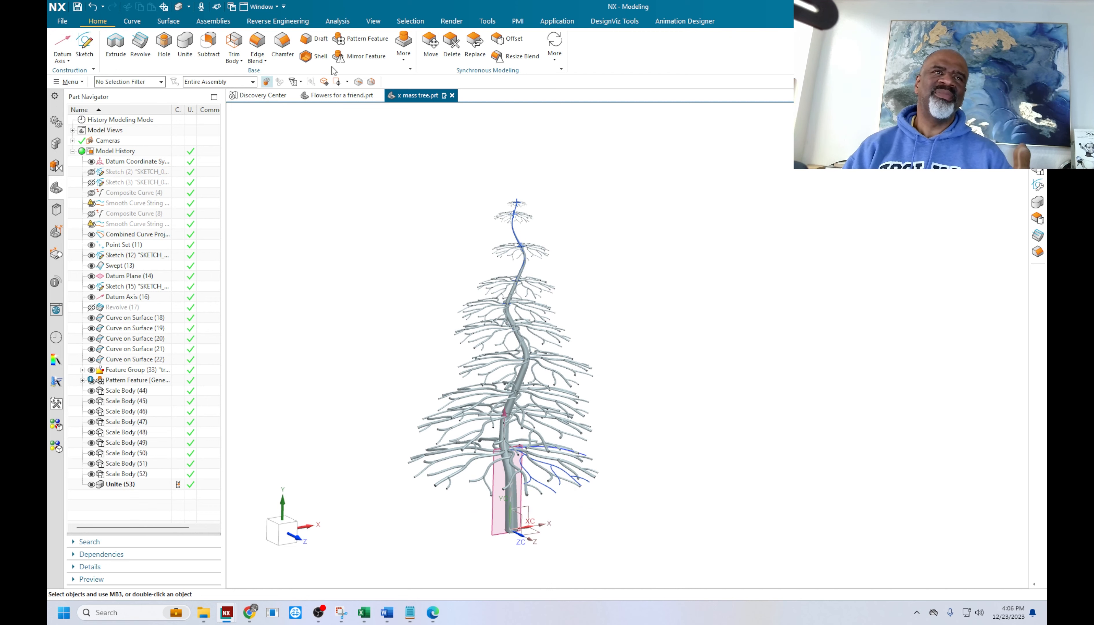
Add a 1 in diameter sphere at the tip of a branch in the lowest layer, united with the tree, and finish the Sphere command
click(404, 48)
click(409, 136)
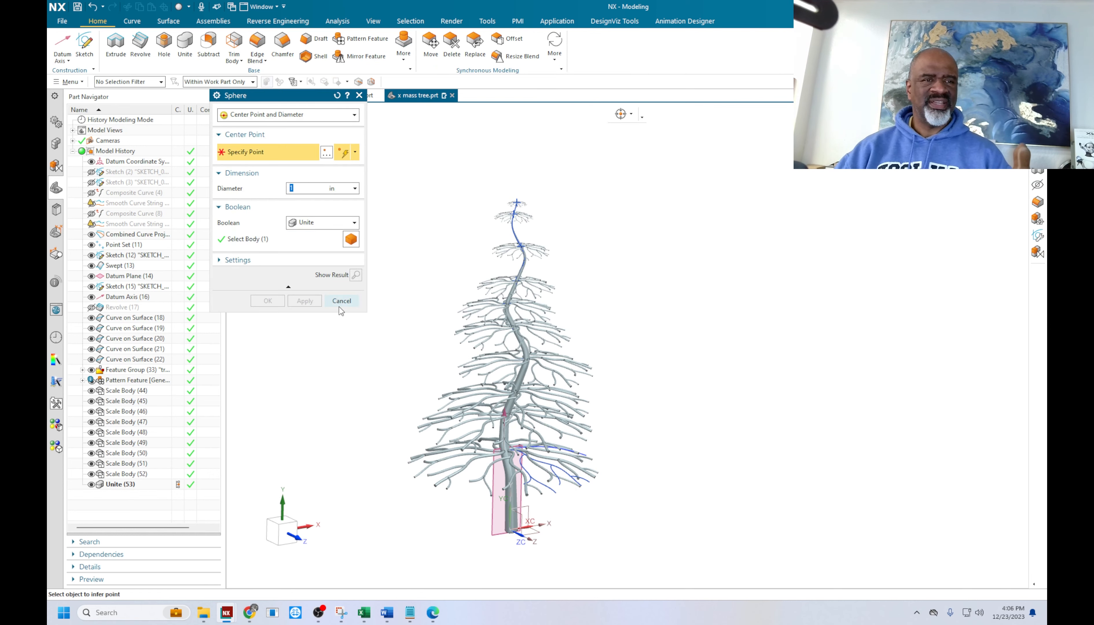
scroll(482, 478, up, 8)
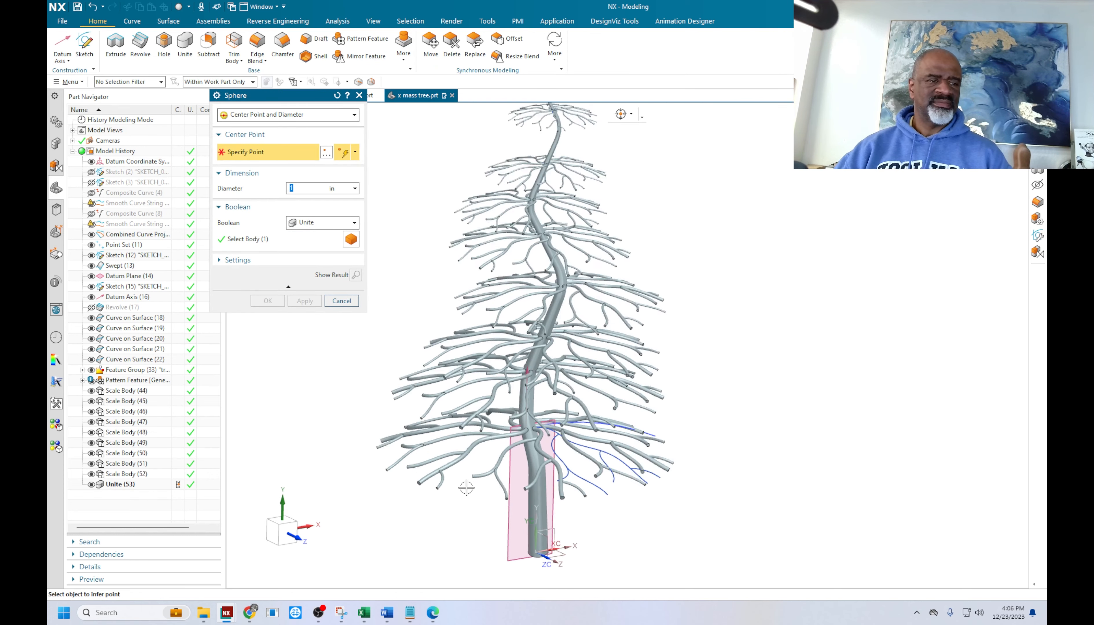
click(462, 459)
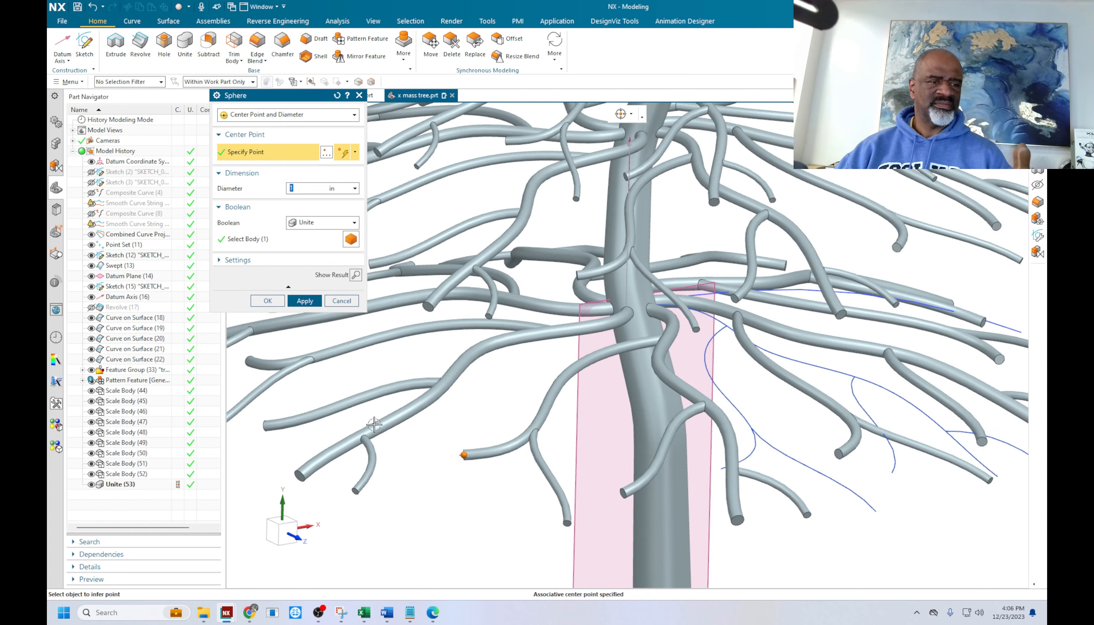
click(305, 301)
scroll(452, 455, down, 6)
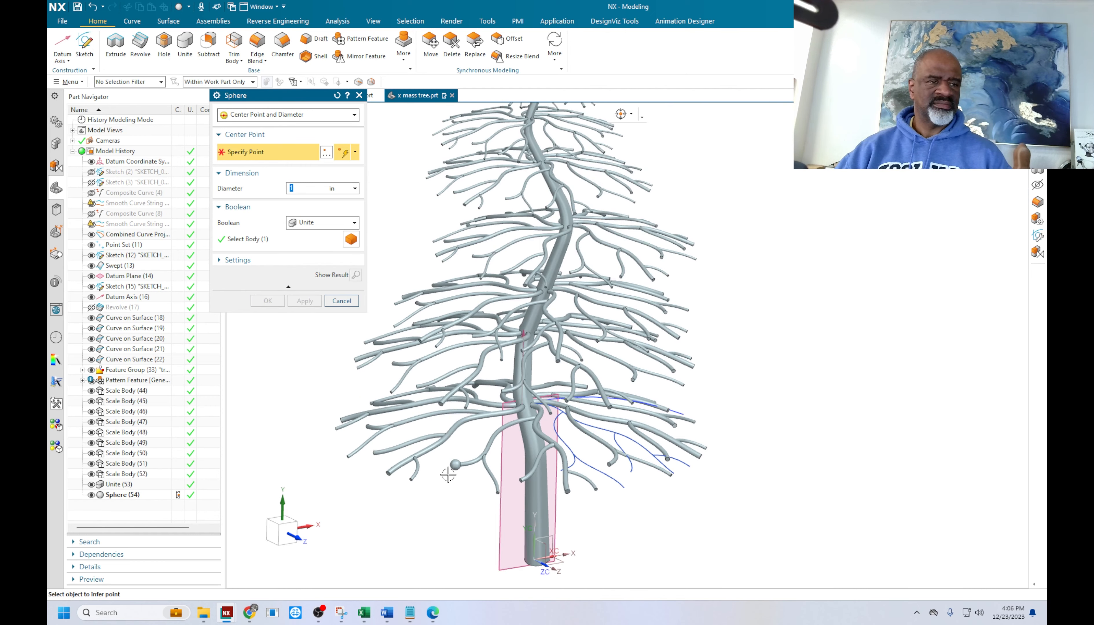
scroll(467, 455, up, 6)
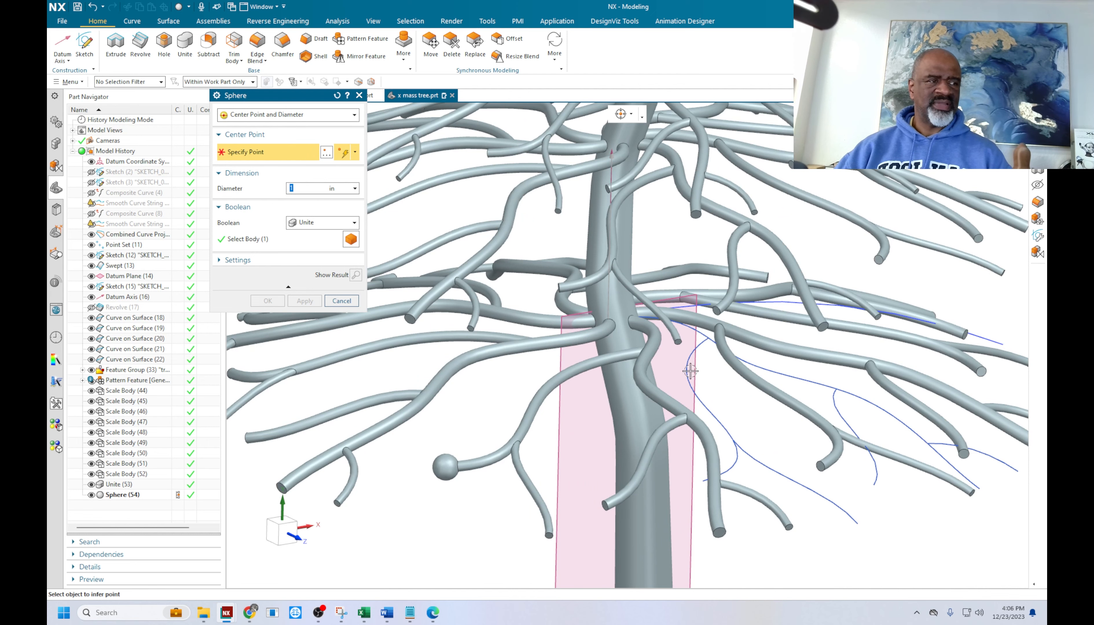
scroll(536, 368, down, 5)
click(342, 301)
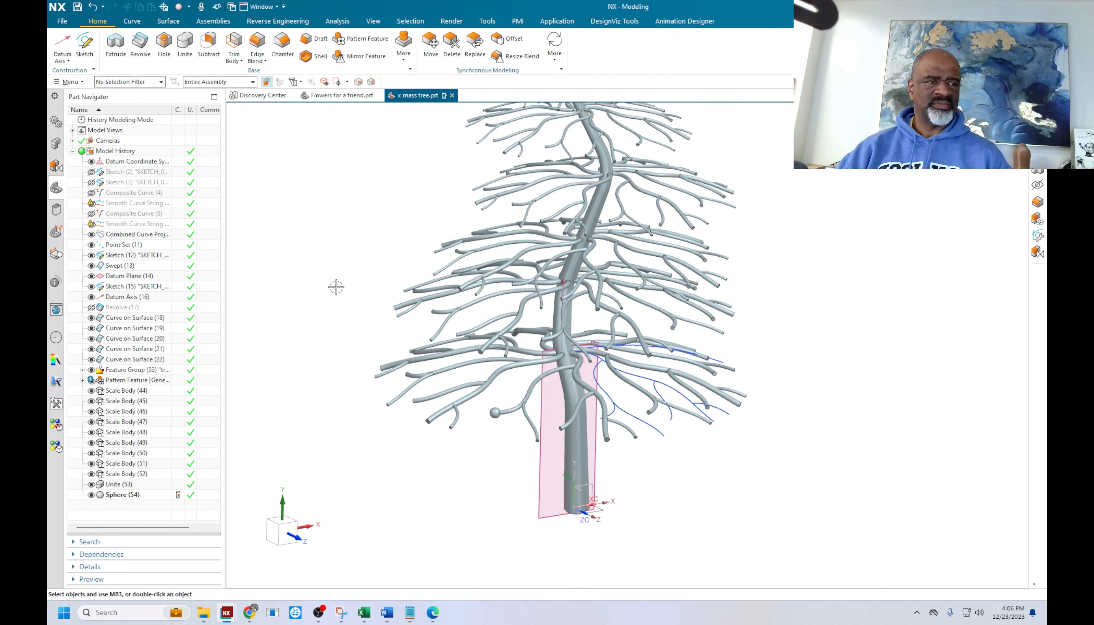
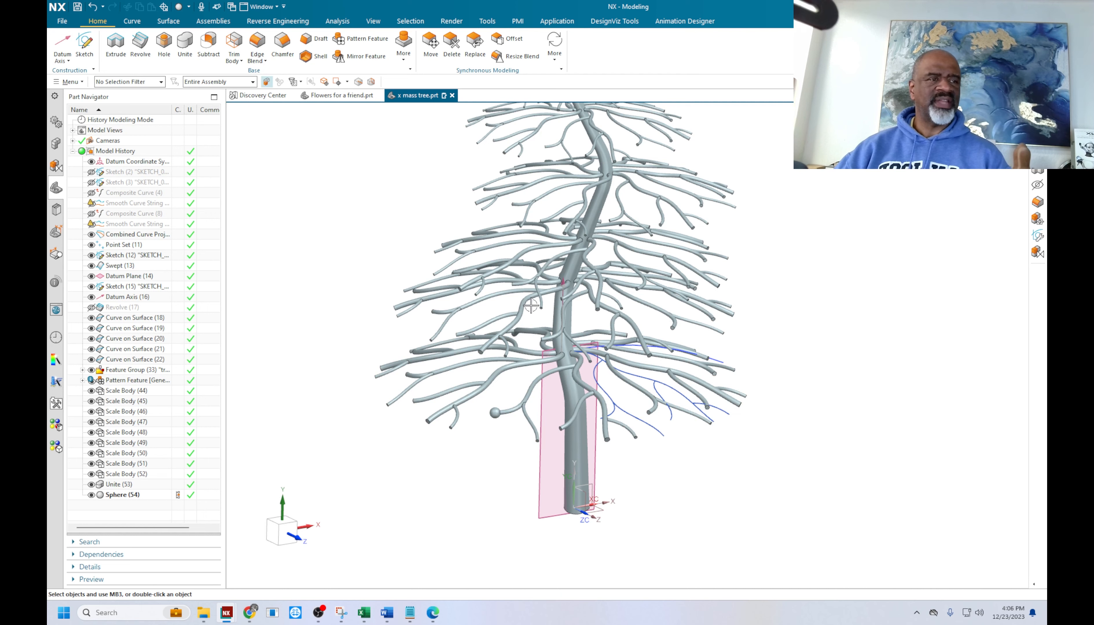
Examine the whole tree and its upper layers, judging the sphere ornament's size against the branches
scroll(508, 307, down, 3)
scroll(533, 347, down, 2)
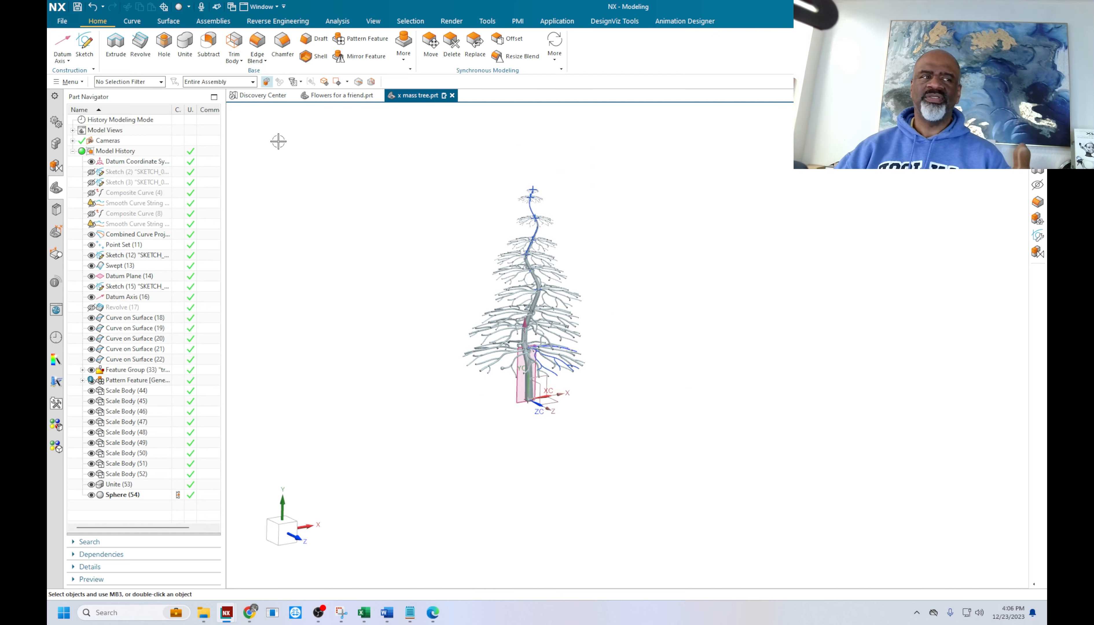
scroll(594, 272, up, 2)
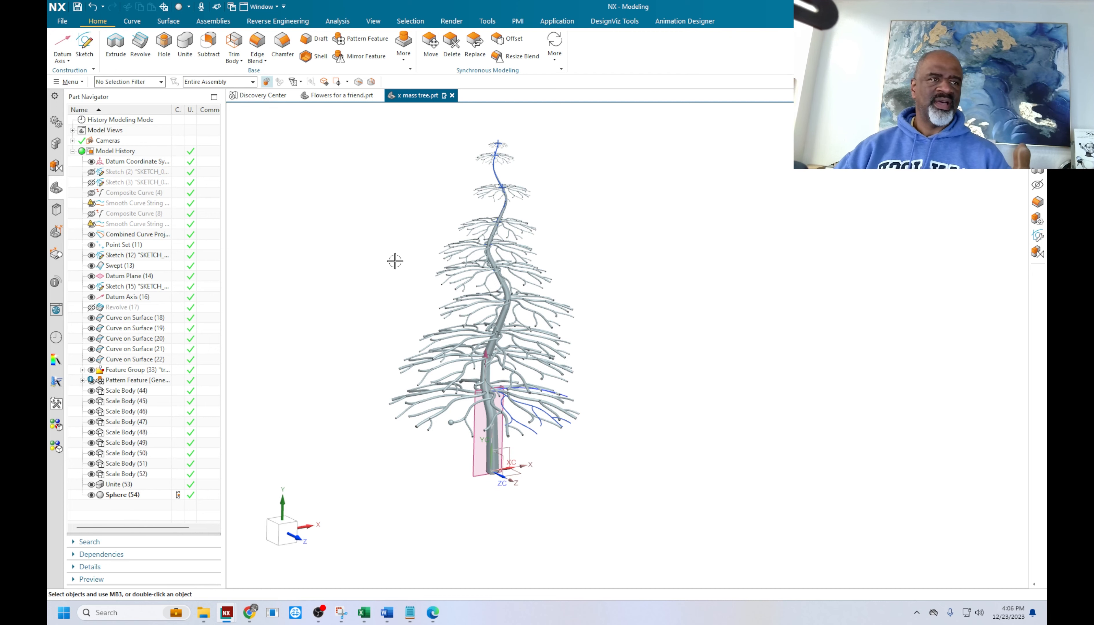
scroll(538, 318, up, 1)
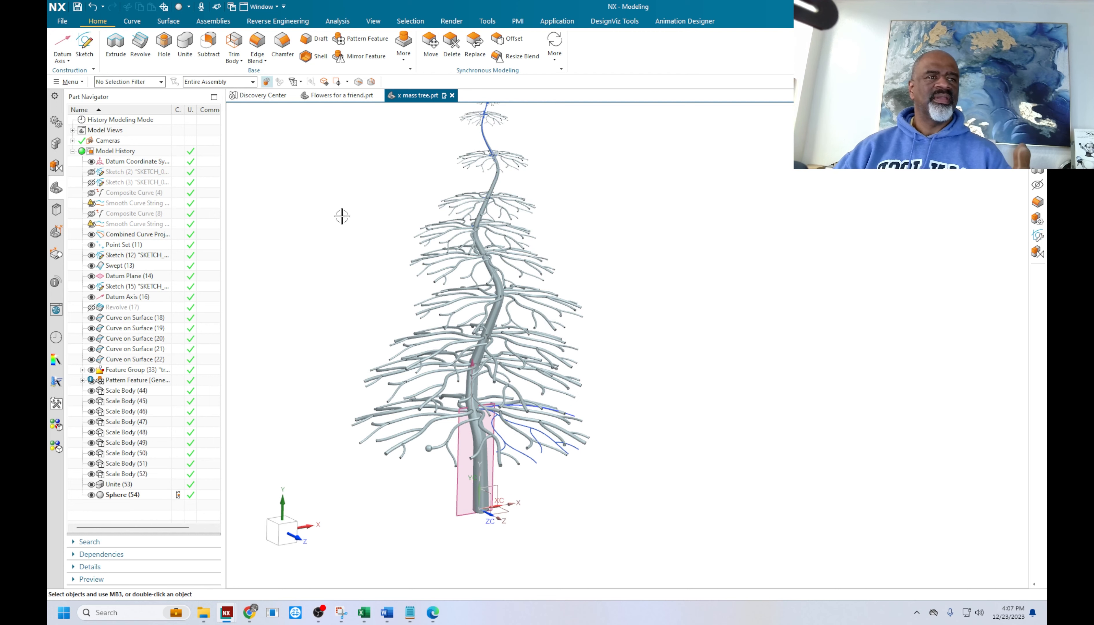
shift+middle_drag(340, 242, 339, 273)
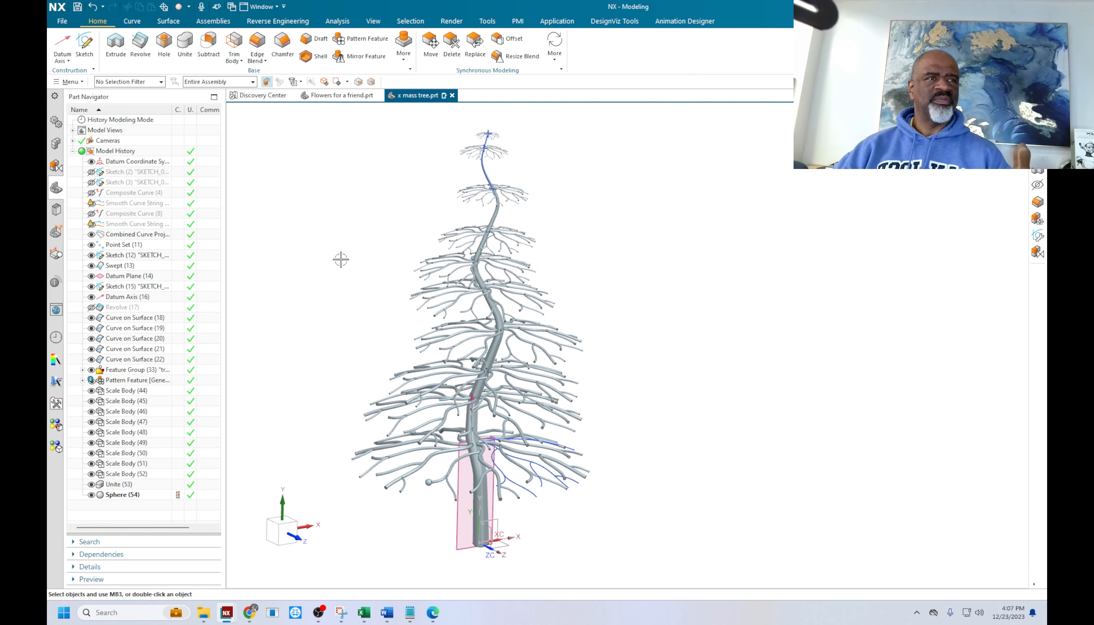
scroll(492, 143, up, 3)
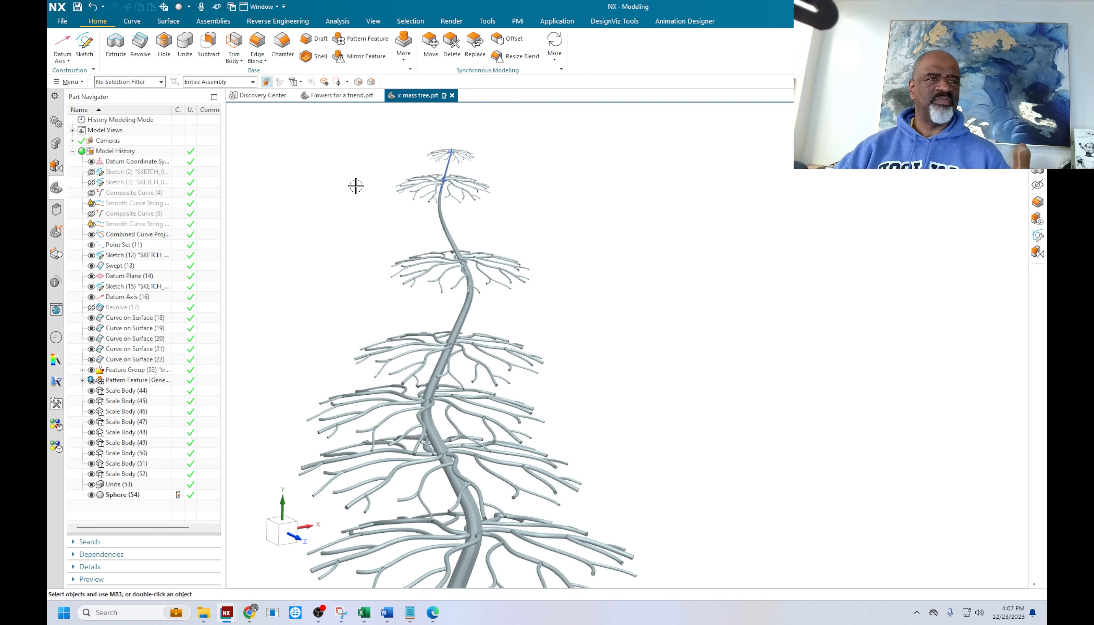
scroll(556, 264, down, 5)
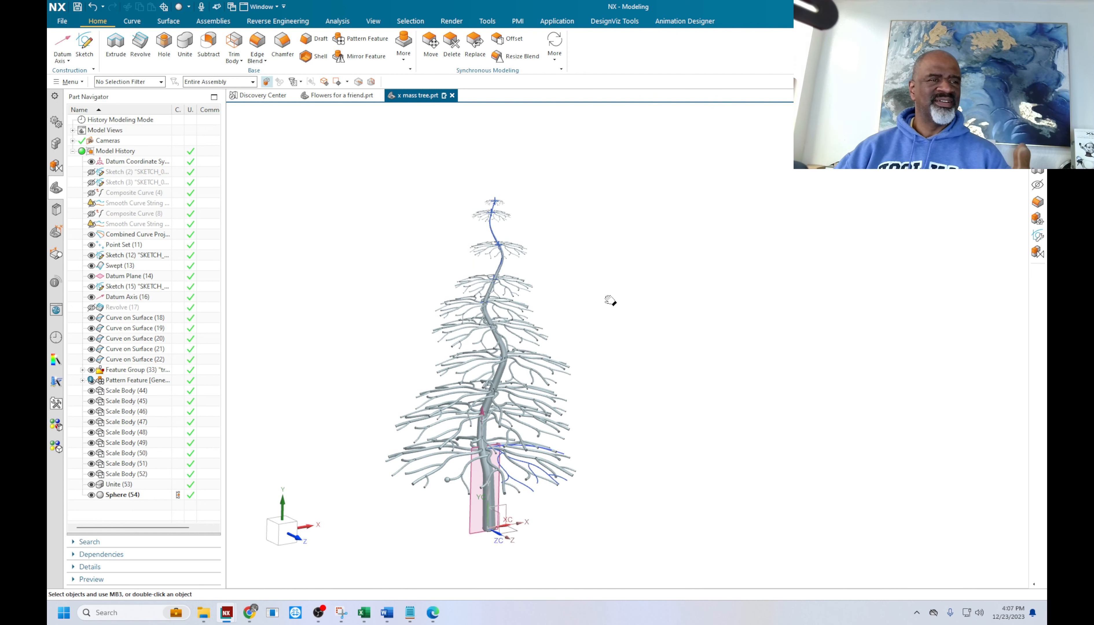
shift+middle_drag(611, 301, 561, 271)
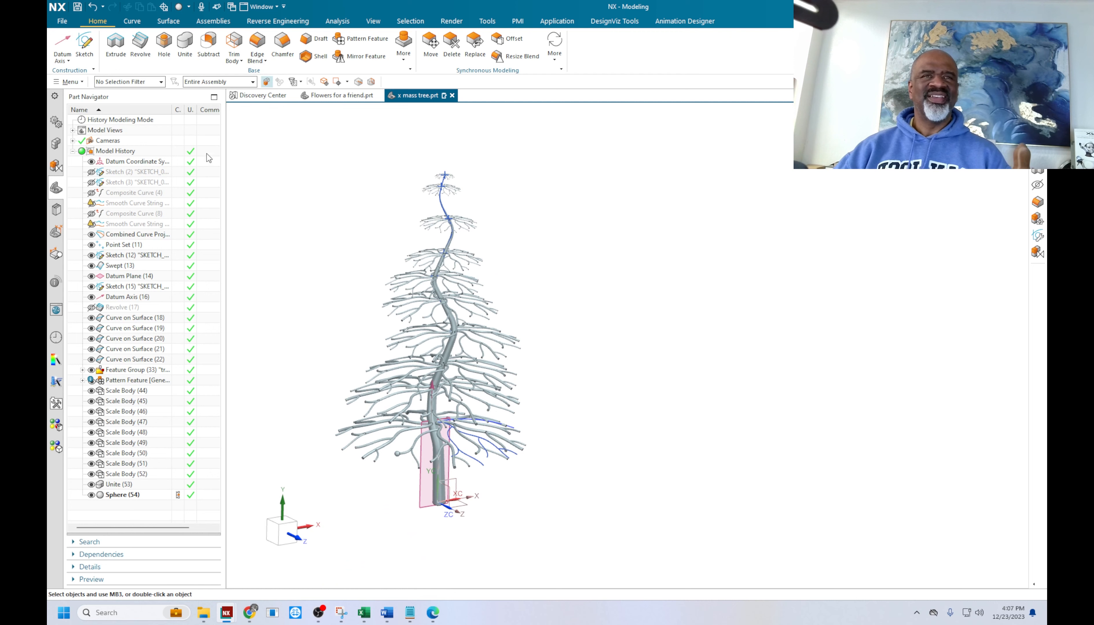
Create a face point set in a 10 by 10 pattern, from 0 to 100 percent, on a branch face in a middle layer
click(135, 23)
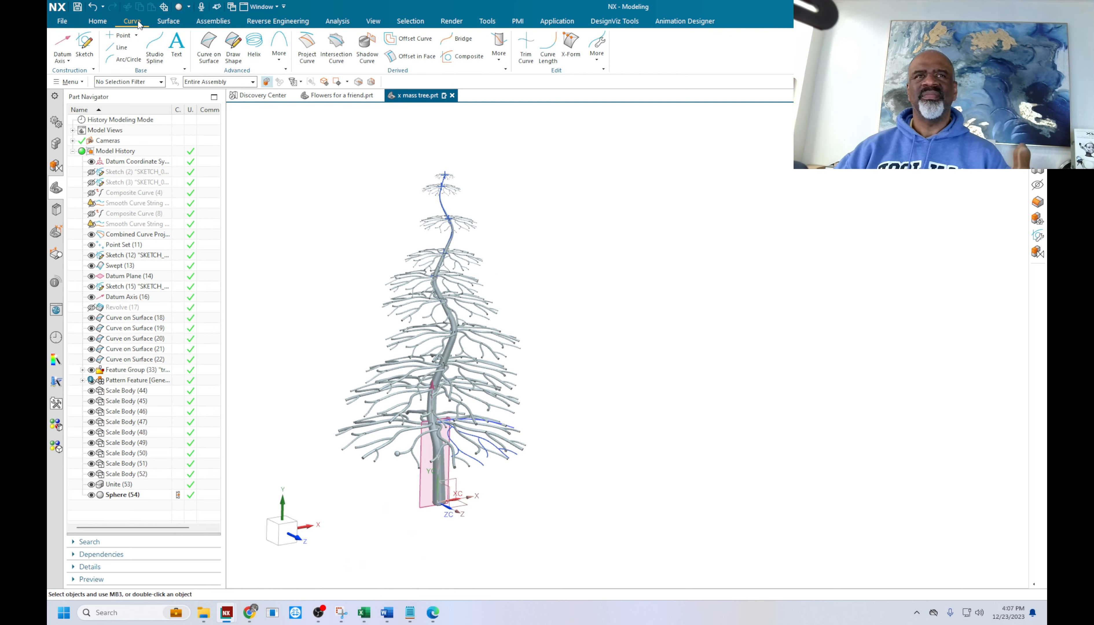
click(135, 35)
click(136, 63)
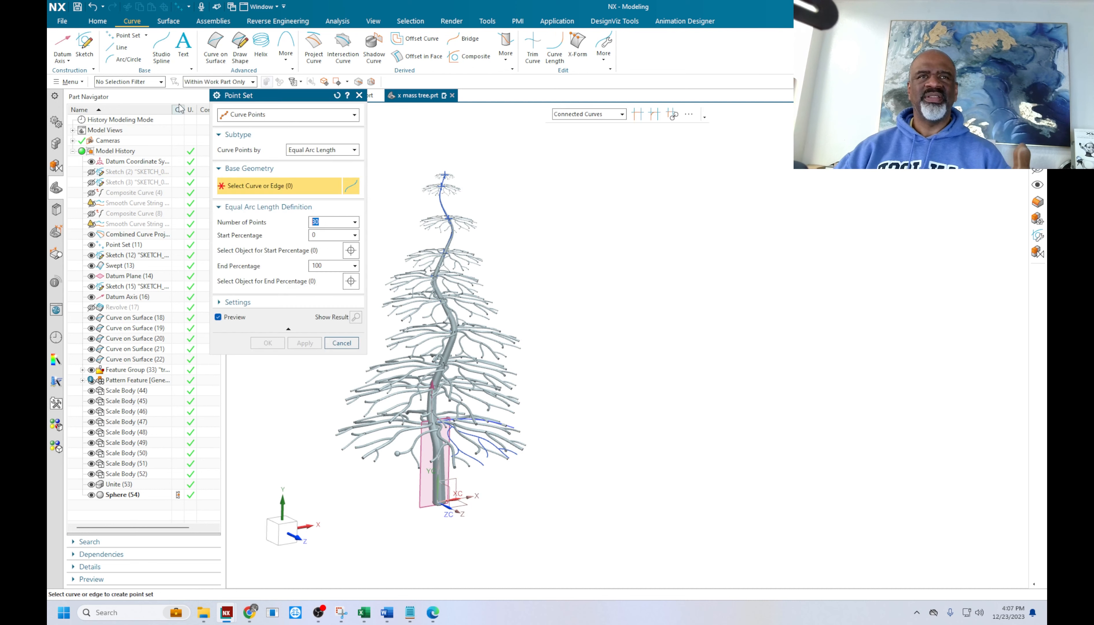
click(304, 115)
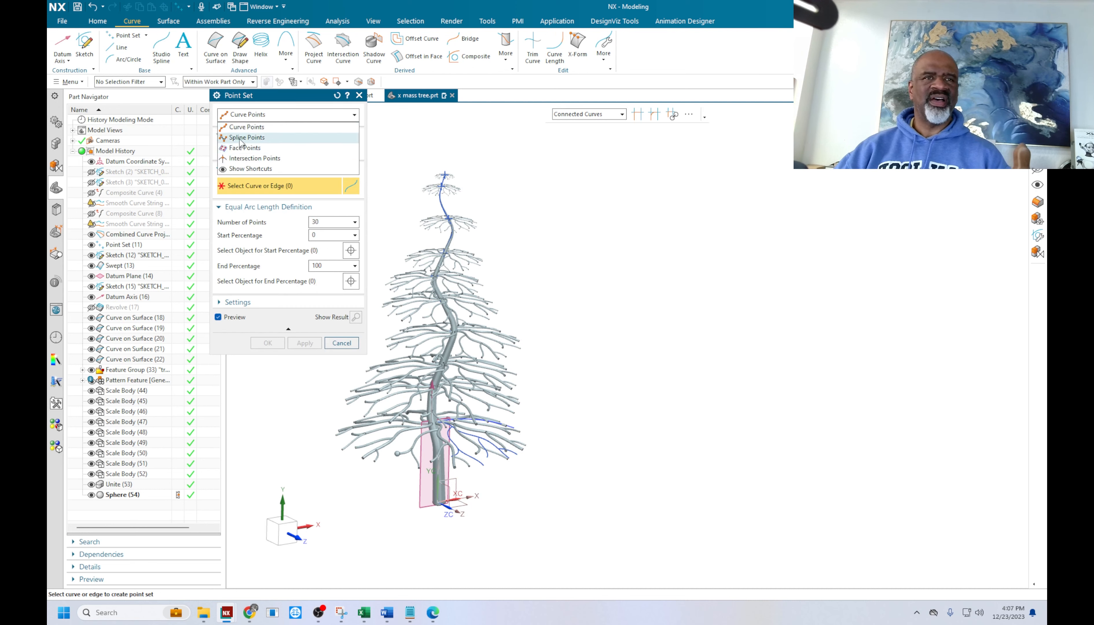
click(242, 149)
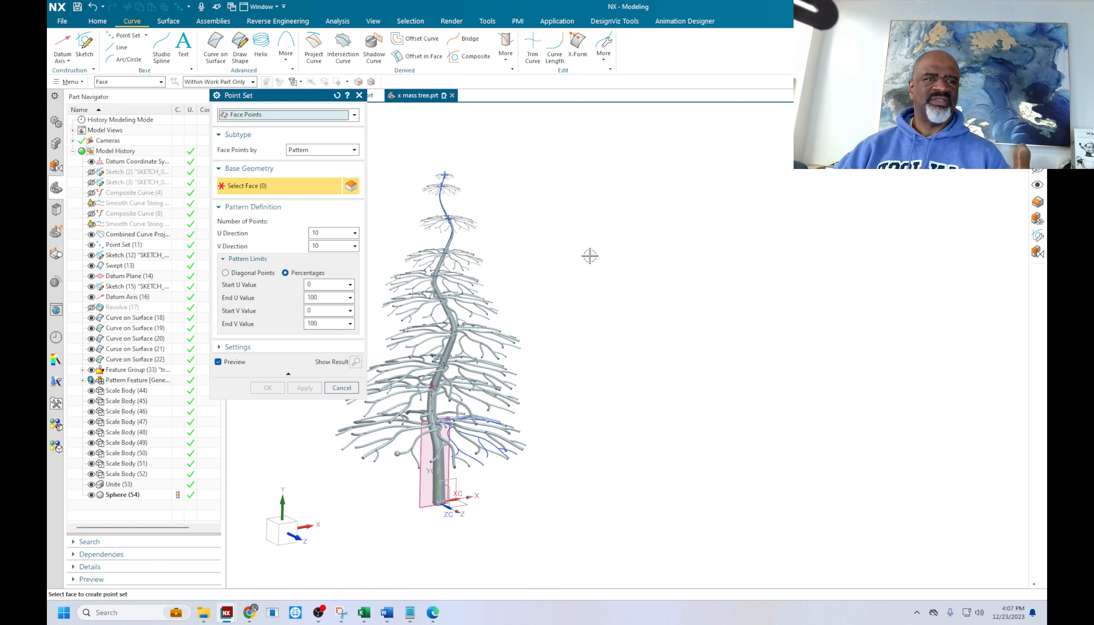
scroll(617, 263, down, 2)
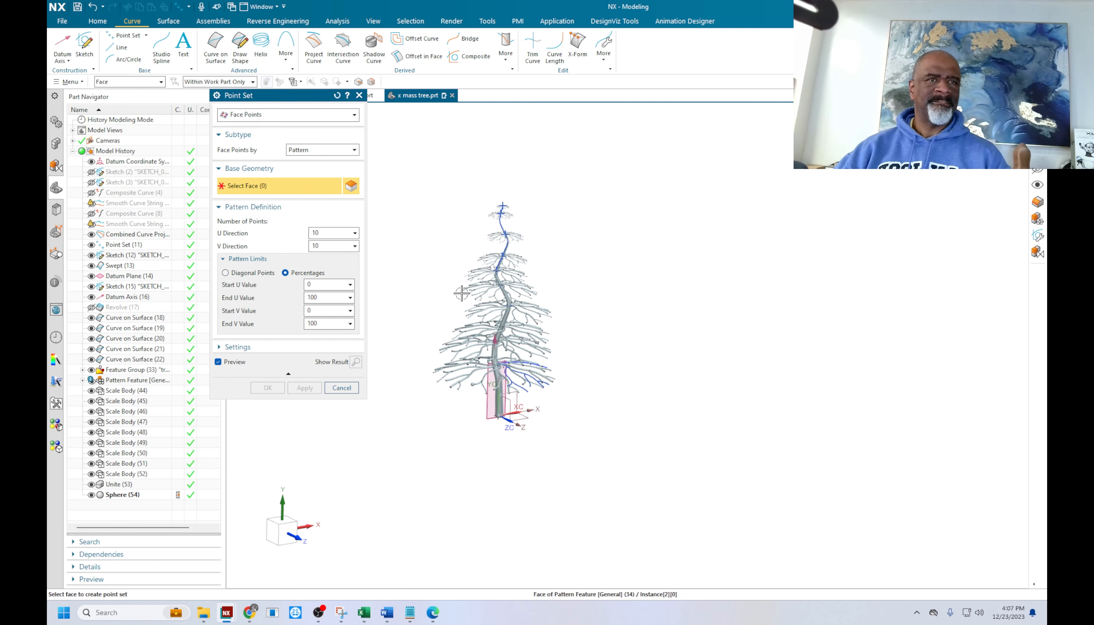
scroll(526, 265, up, 3)
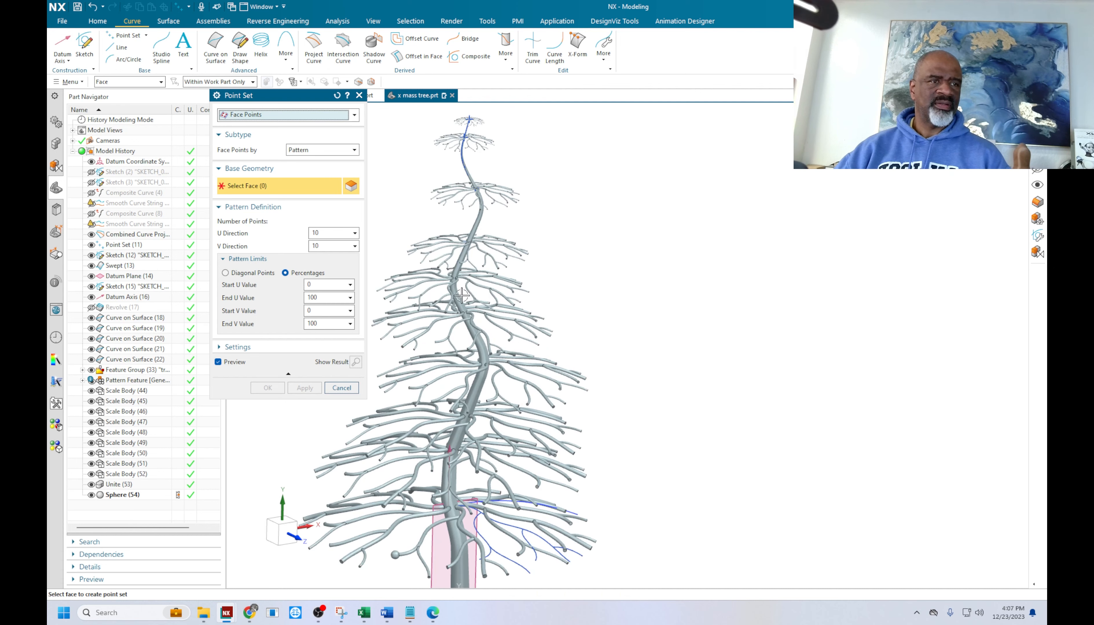
click(483, 300)
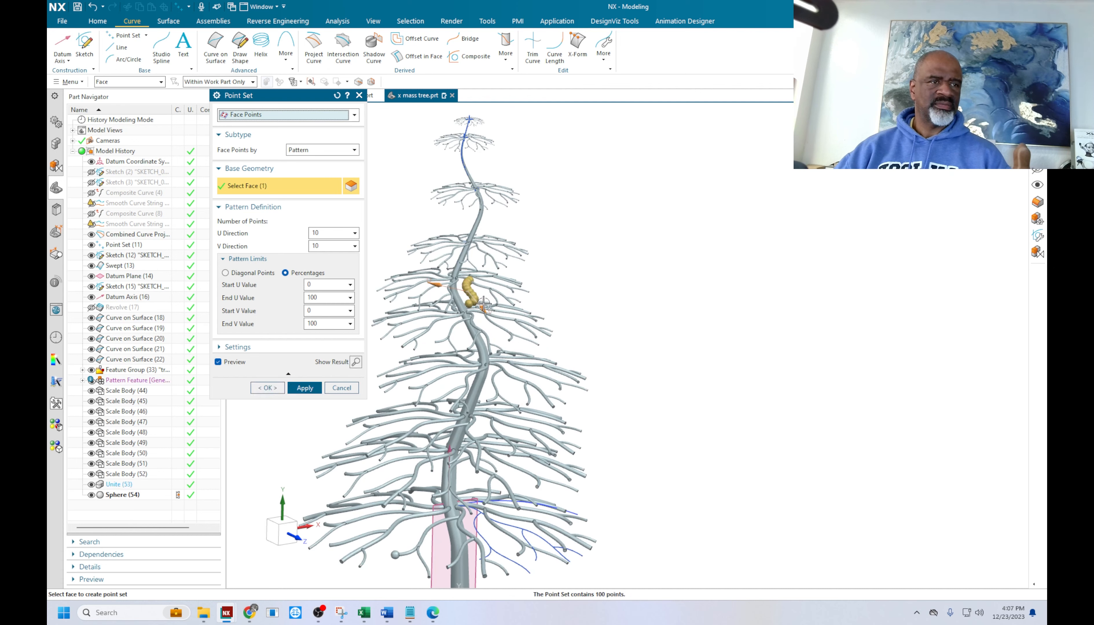
click(500, 307)
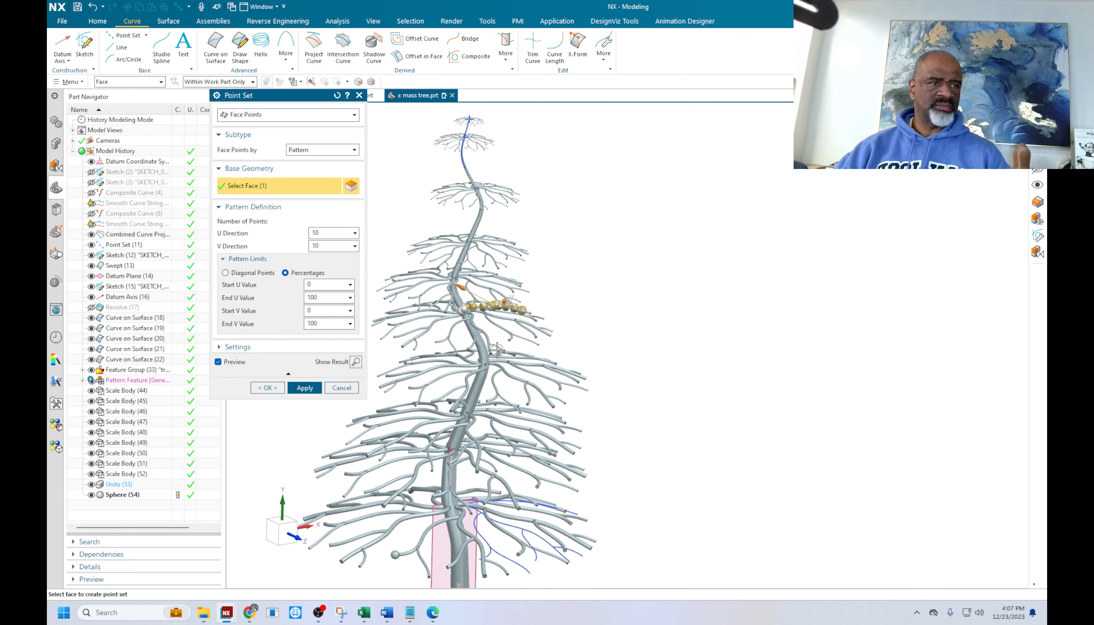
click(304, 388)
Create 10 by 10 face point sets on two more branches in the middle layers and close the Point Set command
scroll(493, 311, up, 2)
scroll(494, 311, up, 1)
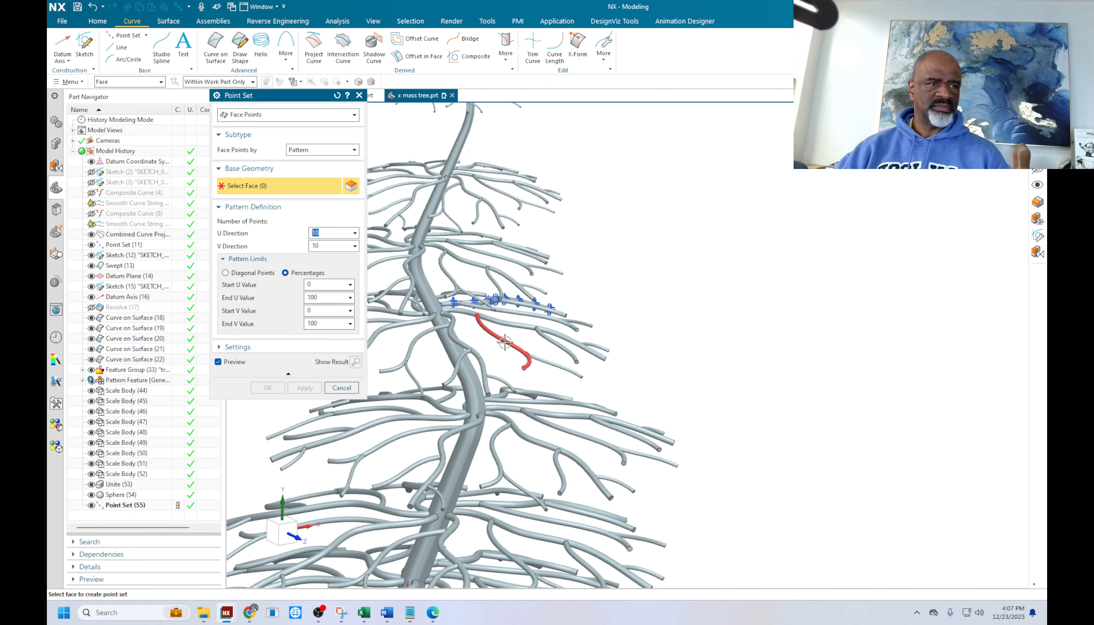
click(500, 346)
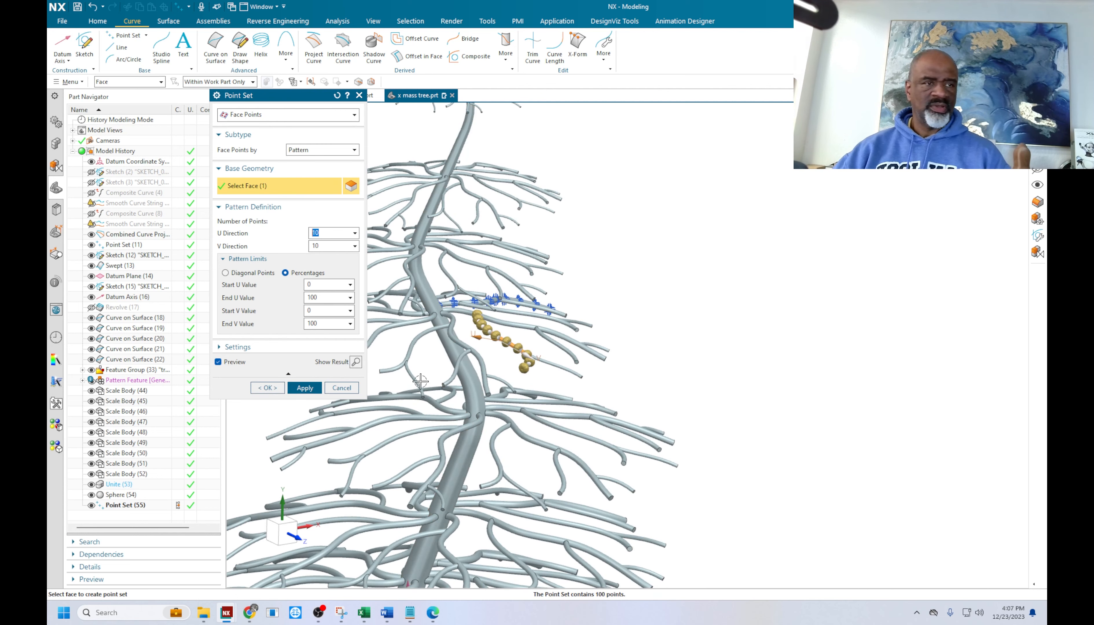
middle_click(570, 433)
click(543, 405)
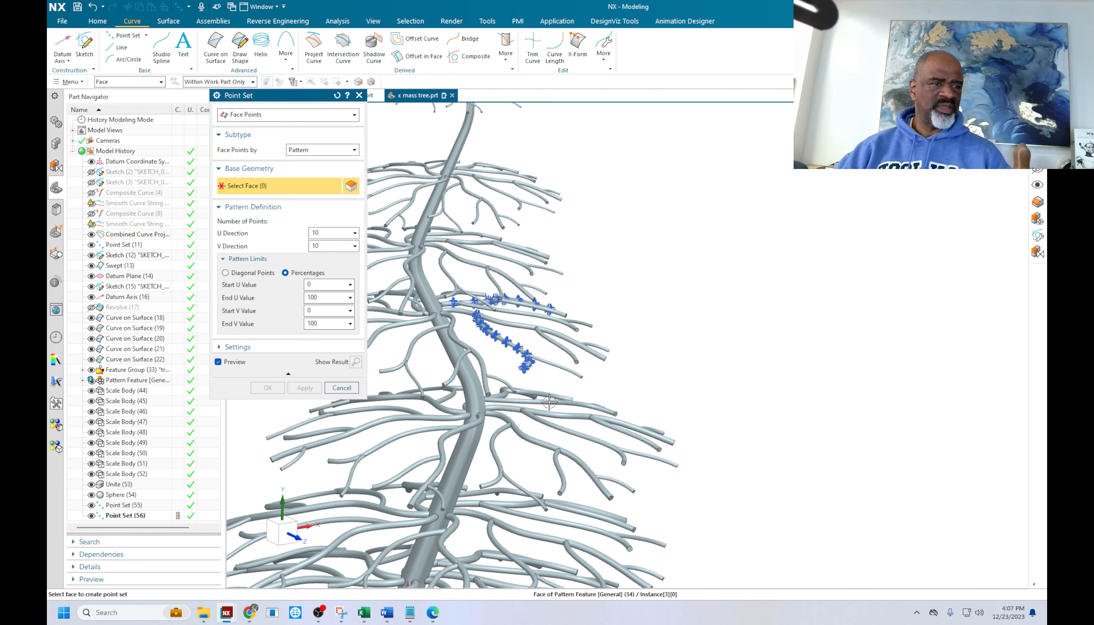
click(306, 387)
click(341, 388)
Add a 1 in diameter sphere, united with the tree, at a point along the lowest branch that carries a point set
scroll(500, 374, up, 5)
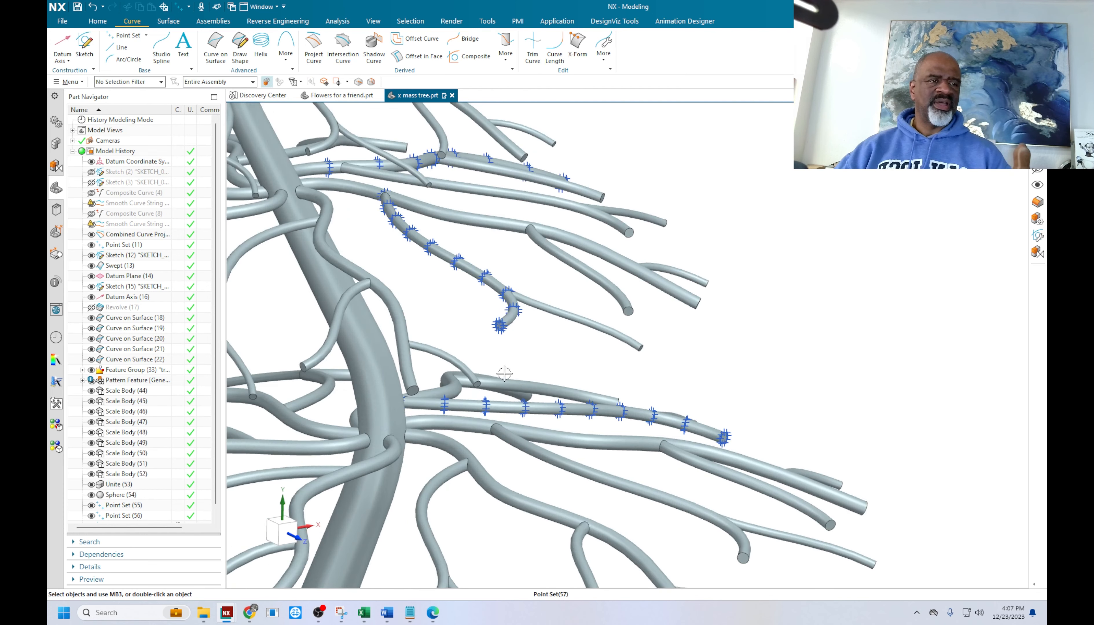
scroll(499, 347, down, 2)
scroll(523, 357, up, 3)
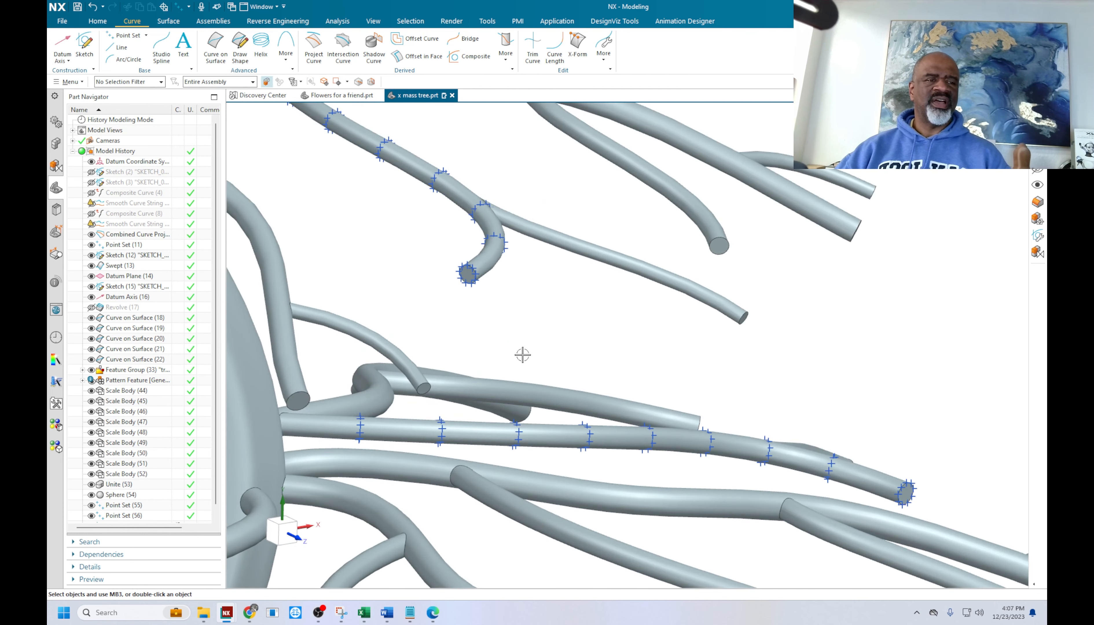
scroll(521, 356, down, 3)
click(98, 22)
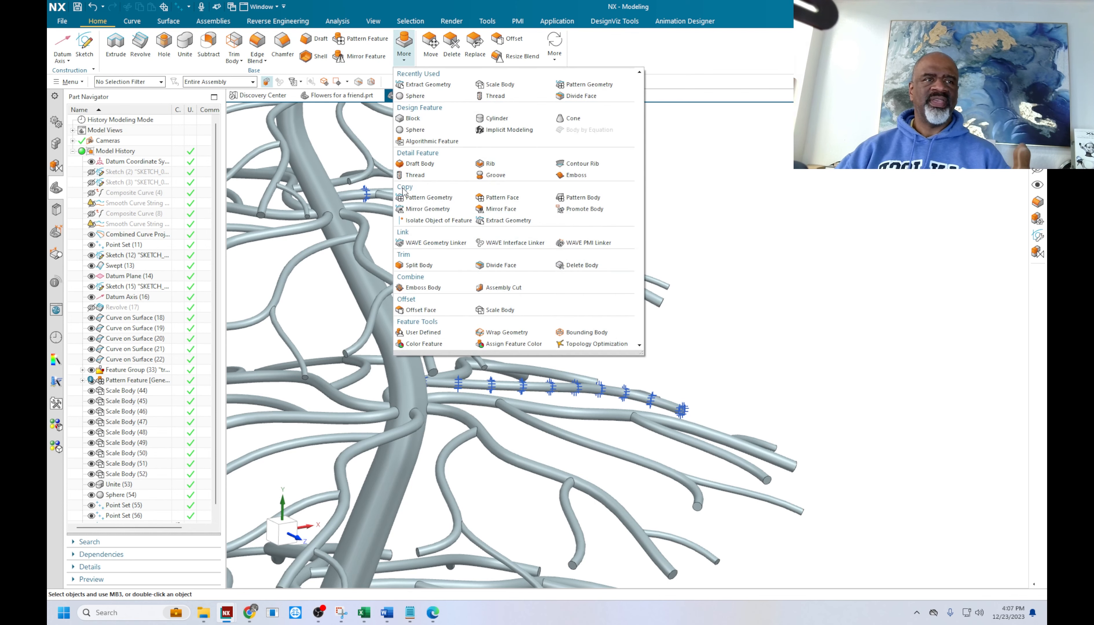
click(413, 129)
scroll(515, 395, up, 5)
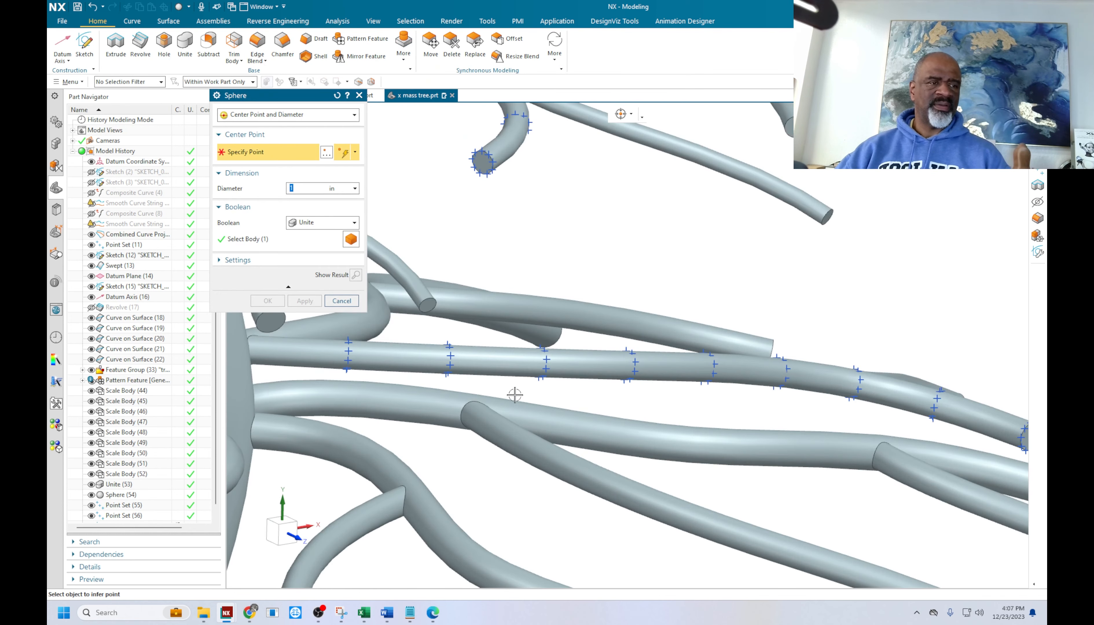
click(542, 379)
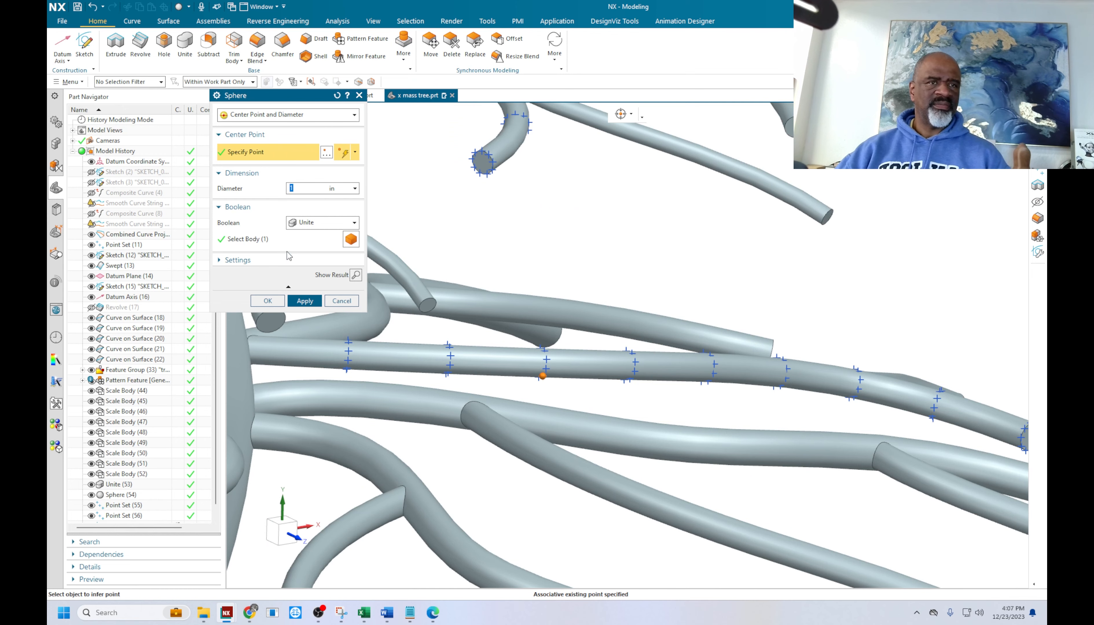
click(304, 300)
Add a second united 1 in sphere on the same branch, at a point farther out toward its tip
scroll(627, 395, down, 3)
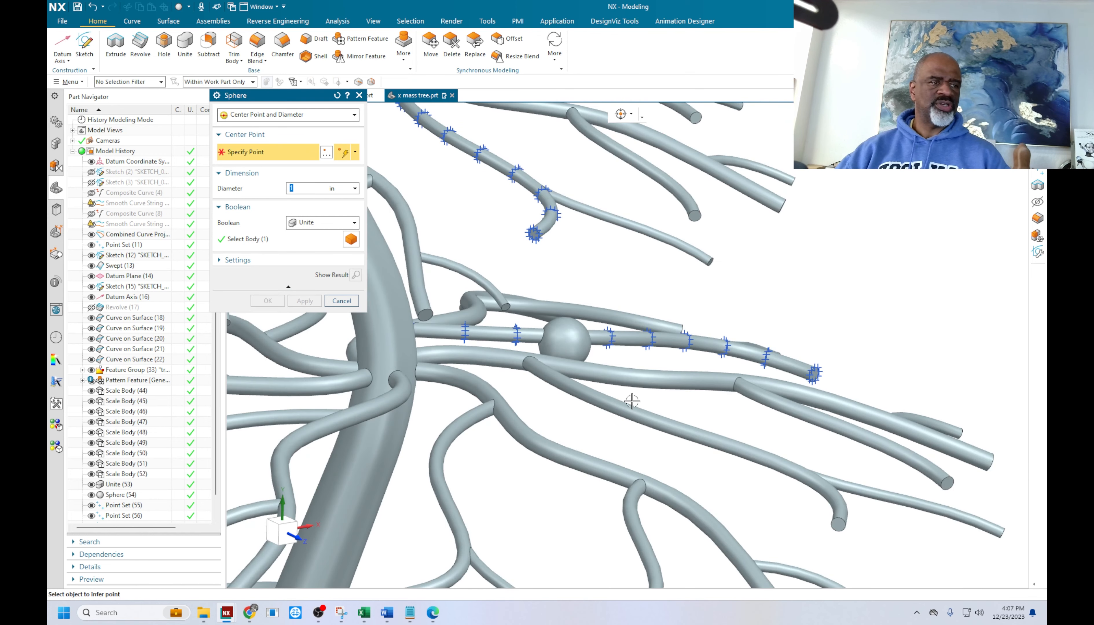
scroll(694, 360, up, 3)
click(749, 347)
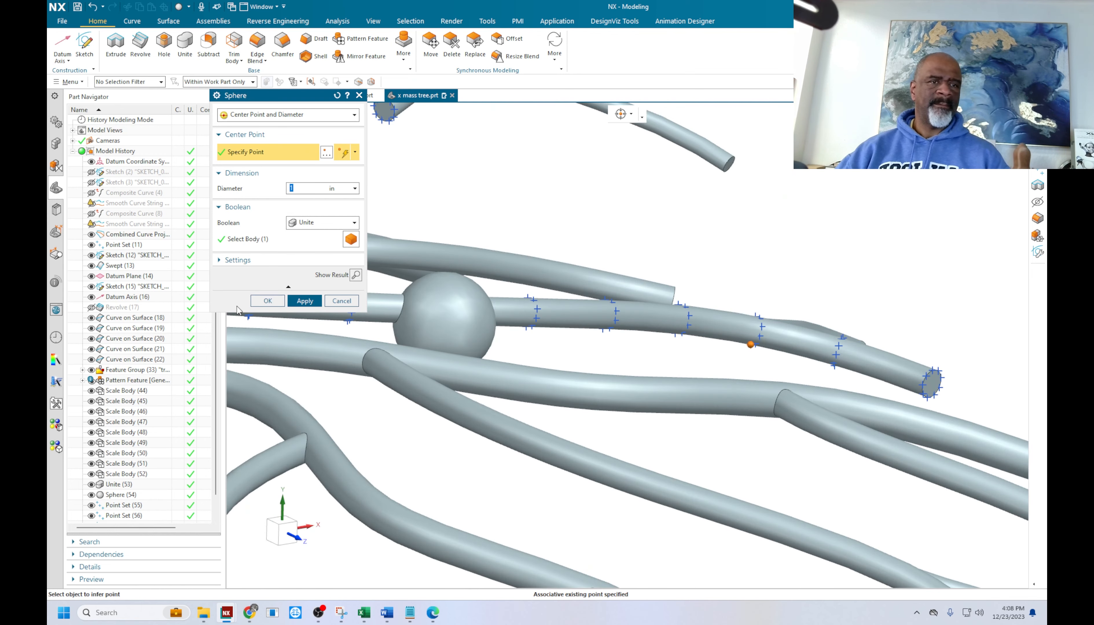
click(304, 301)
scroll(522, 379, down, 5)
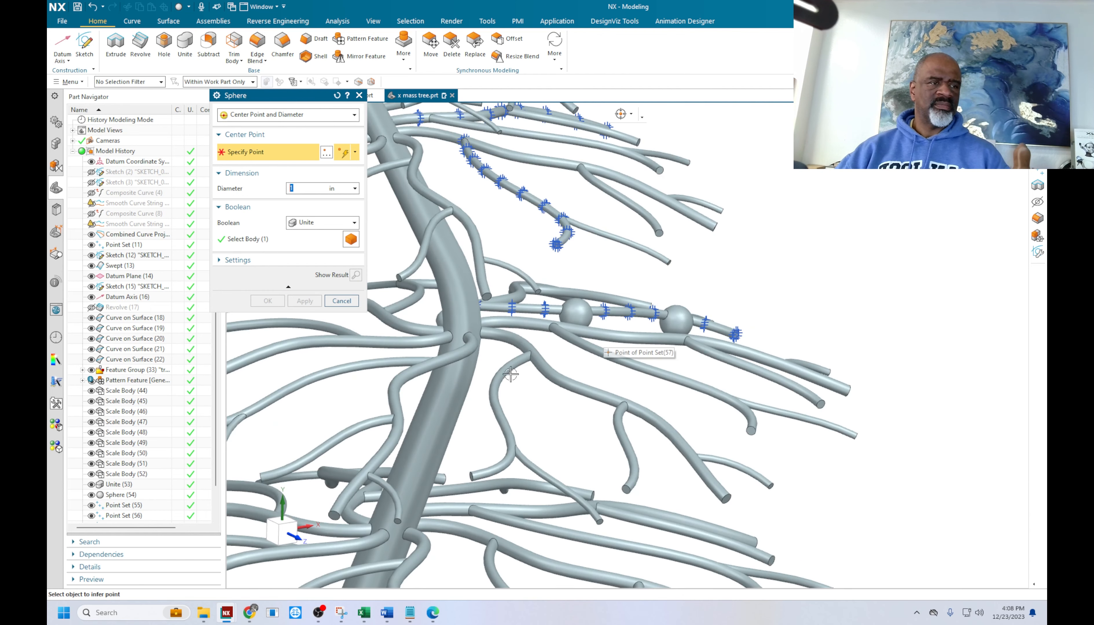
Add a 1 in sphere just beneath the curved branch carrying the middle point set, with Boolean set to None
scroll(608, 378, down, 5)
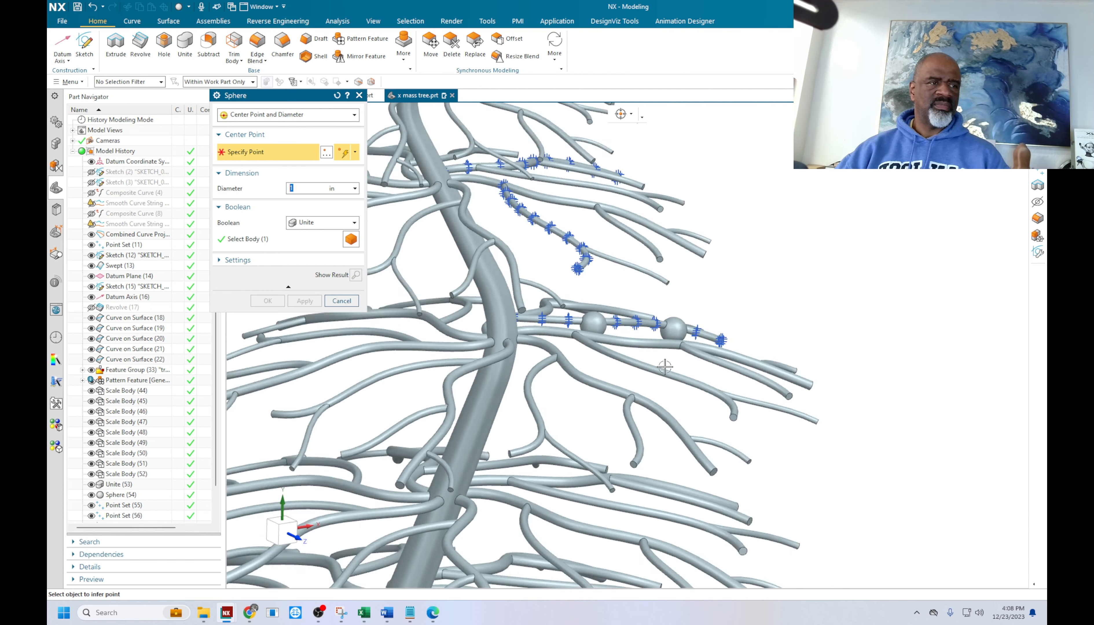
scroll(533, 378, up, 6)
scroll(642, 261, down, 4)
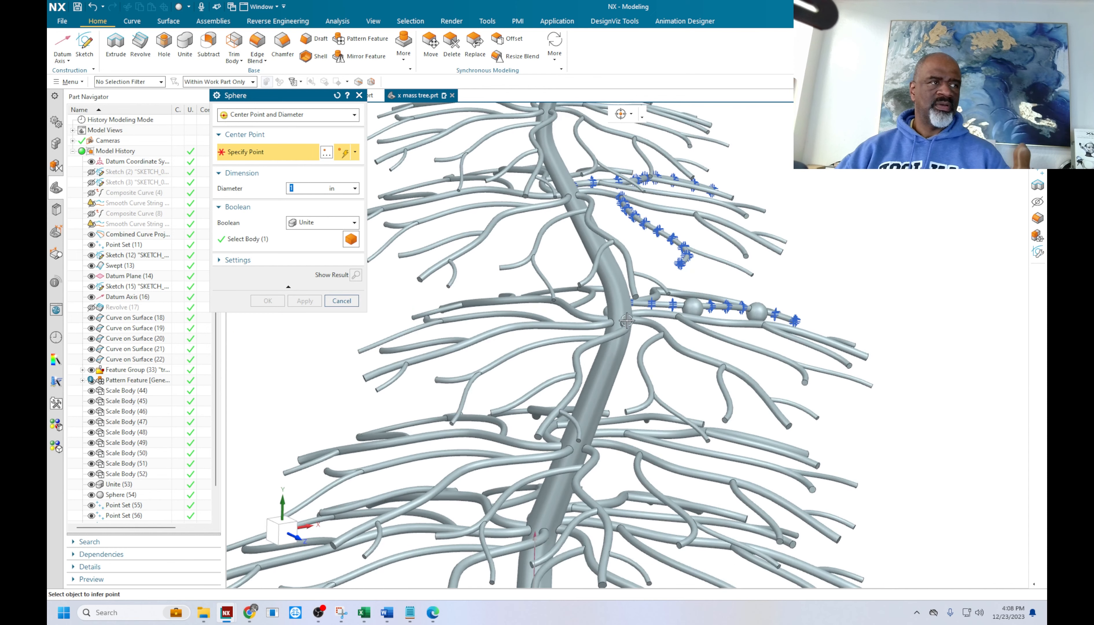
scroll(650, 251, up, 8)
click(670, 245)
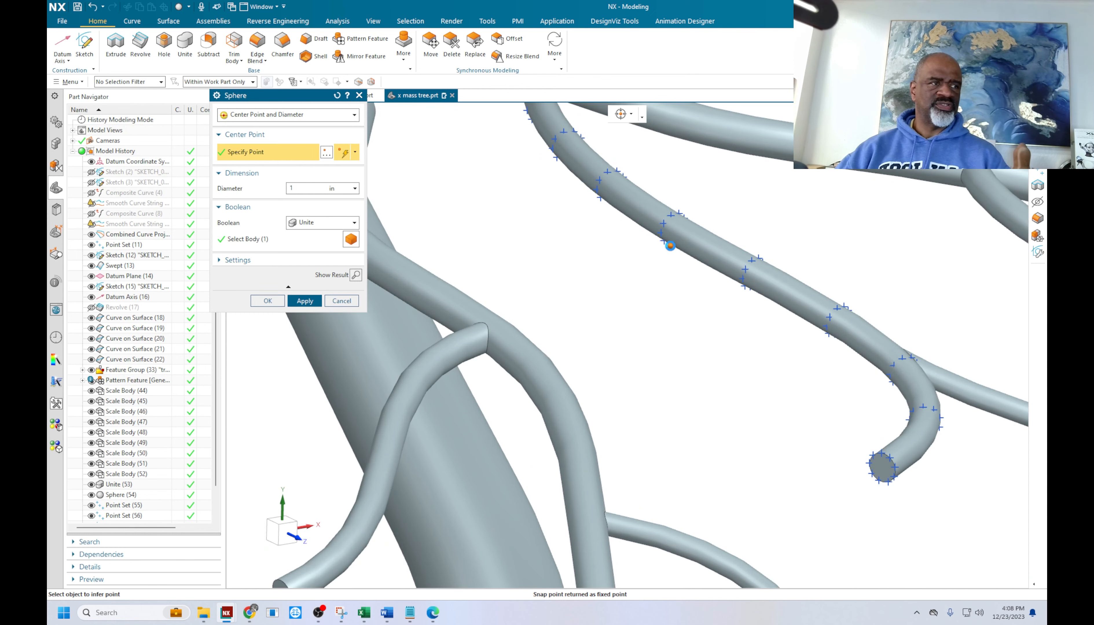
click(306, 303)
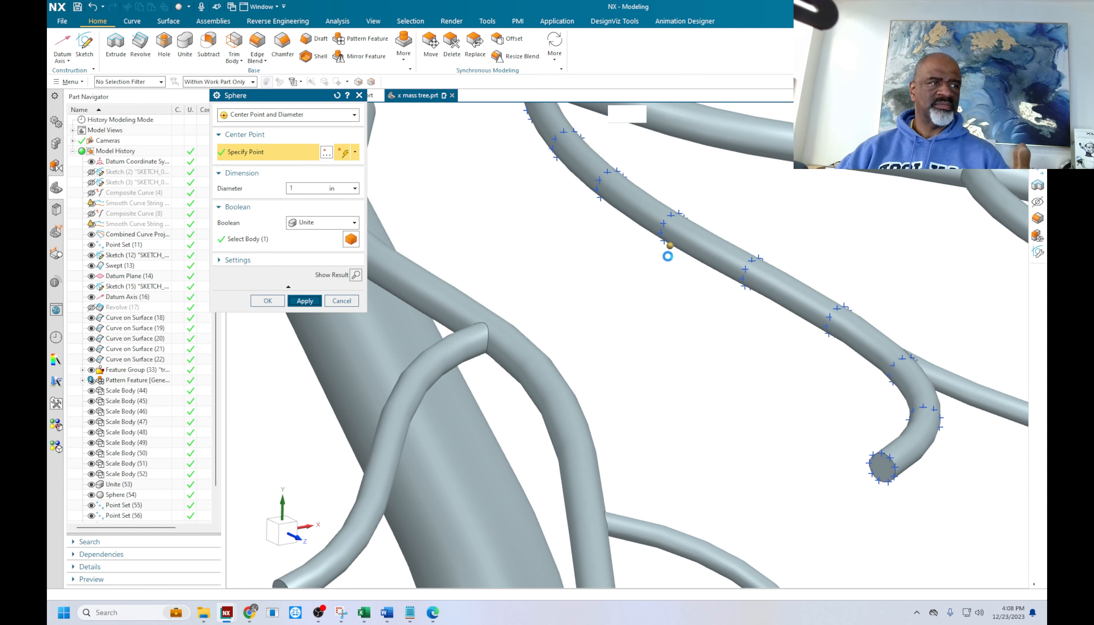
click(546, 318)
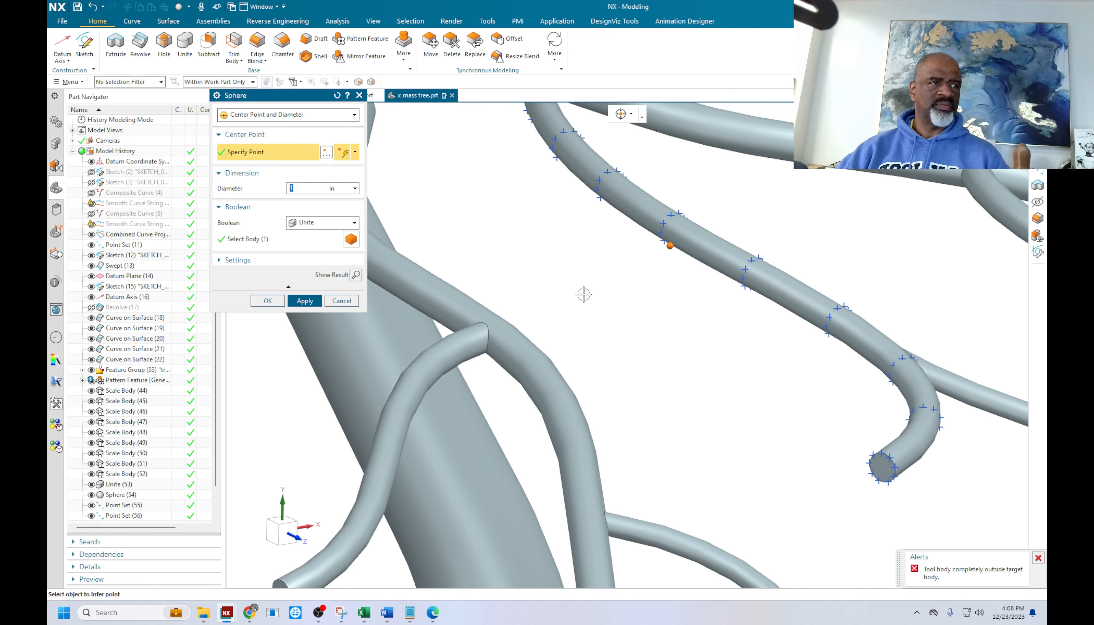
click(316, 223)
click(311, 235)
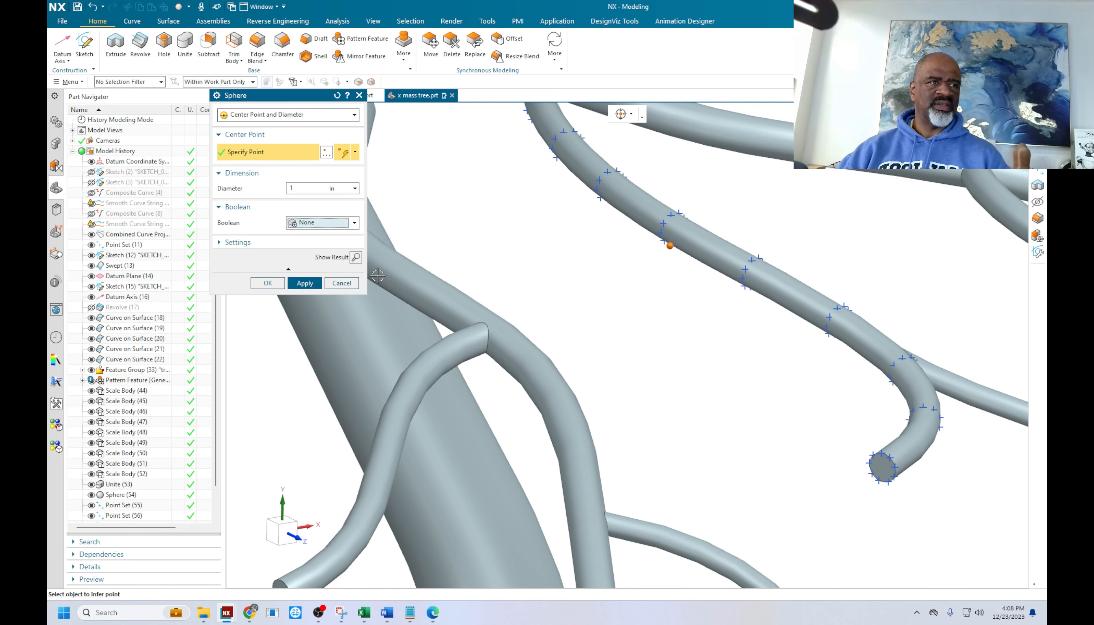
click(303, 284)
Define sphere centers by a point on a face and add two 1 in spheres, on a left branch and a branch in front of the trunk
scroll(679, 321, down, 6)
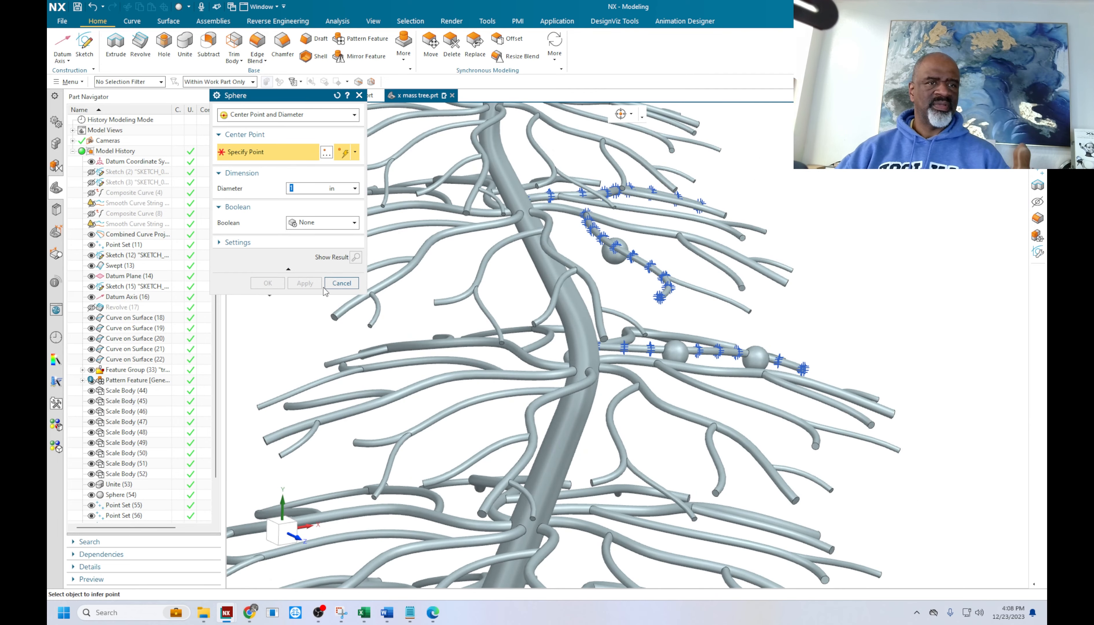
click(327, 118)
click(332, 120)
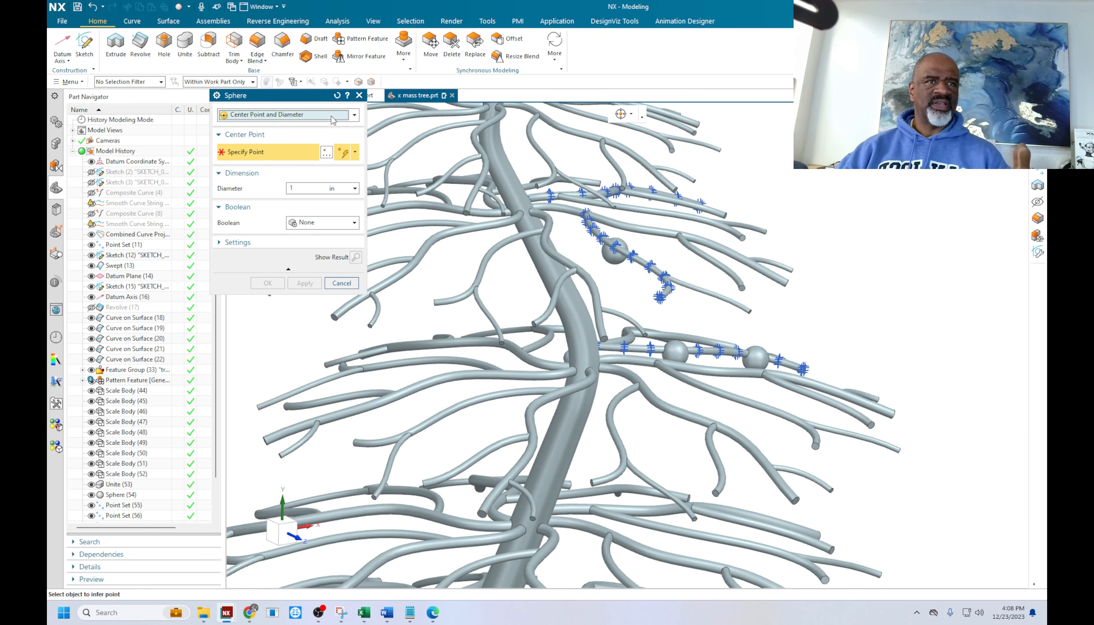
click(356, 153)
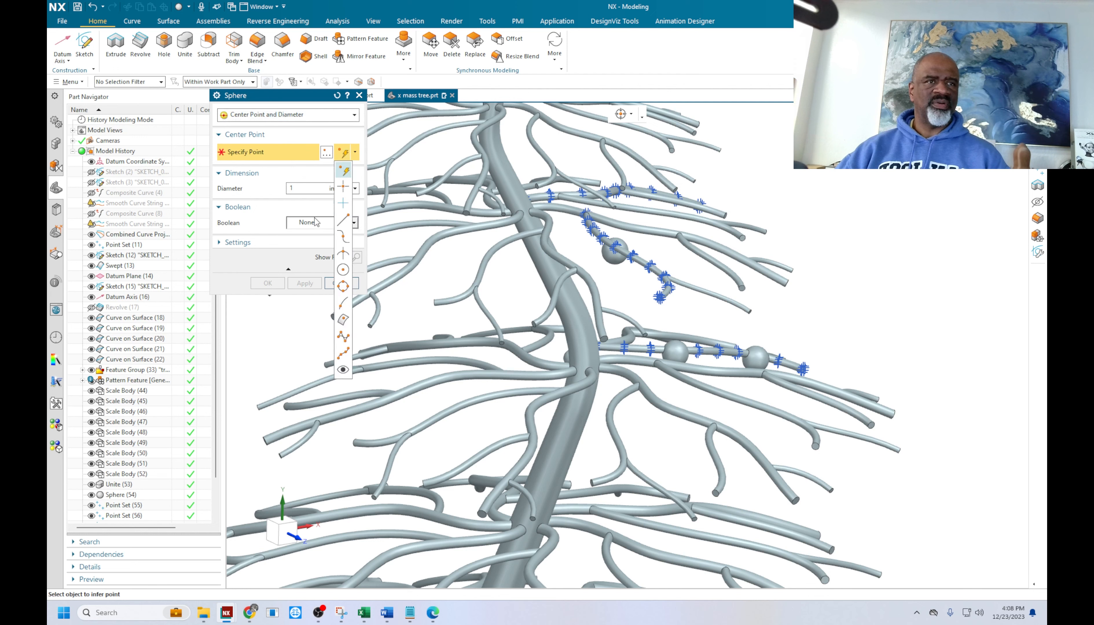
click(343, 320)
click(381, 403)
click(299, 284)
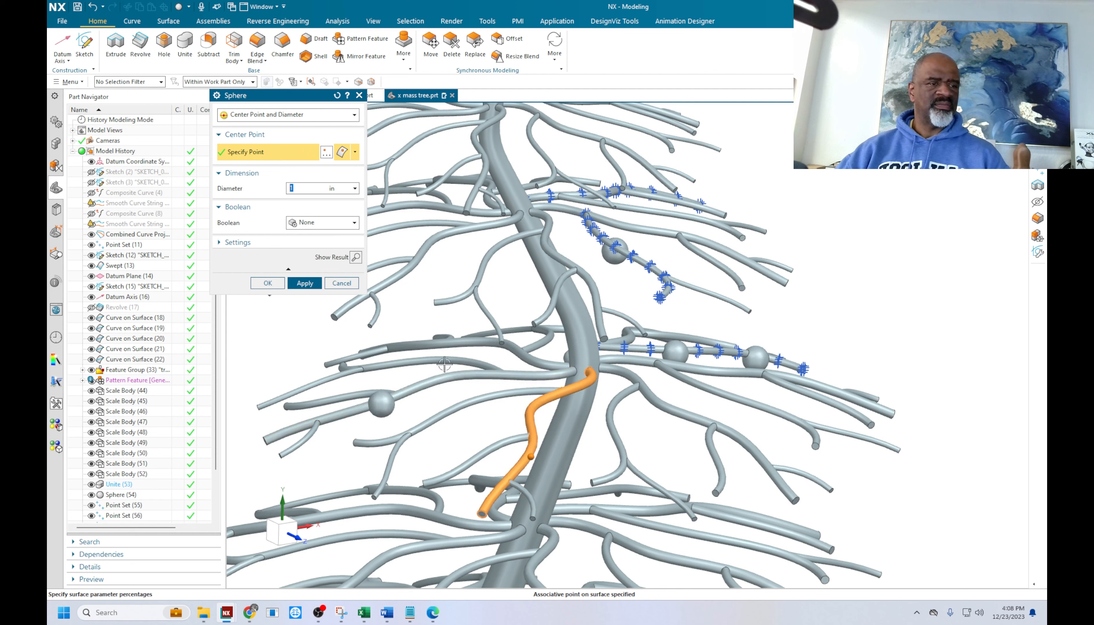
click(317, 287)
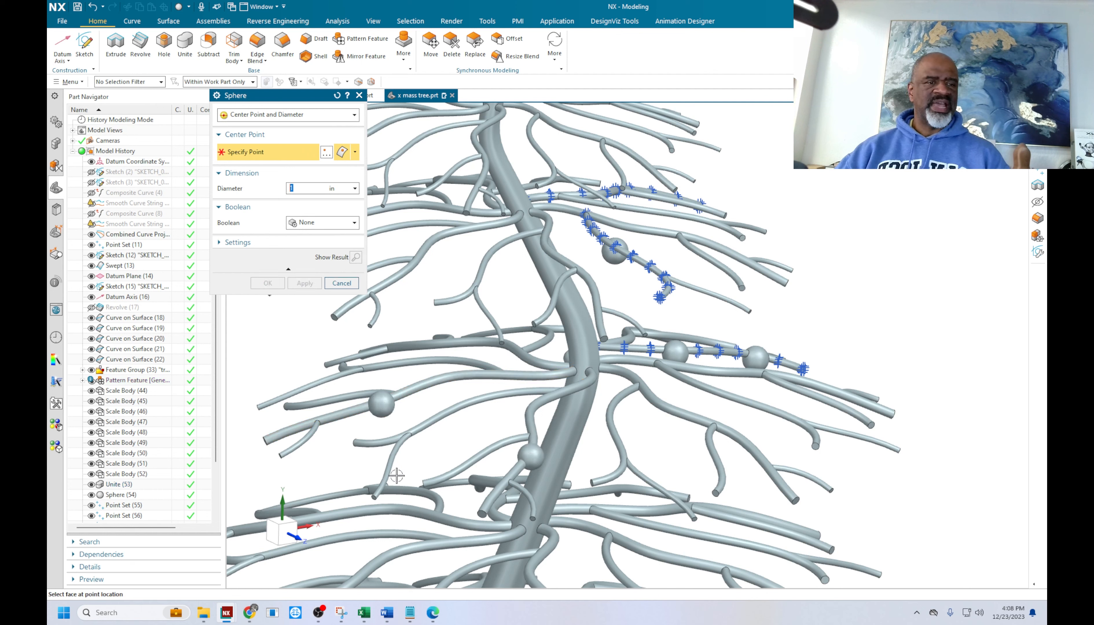
Add two more 1 in spheres on branches left of the trunk, one near the trunk and one farther out in the layer below
click(470, 466)
click(305, 283)
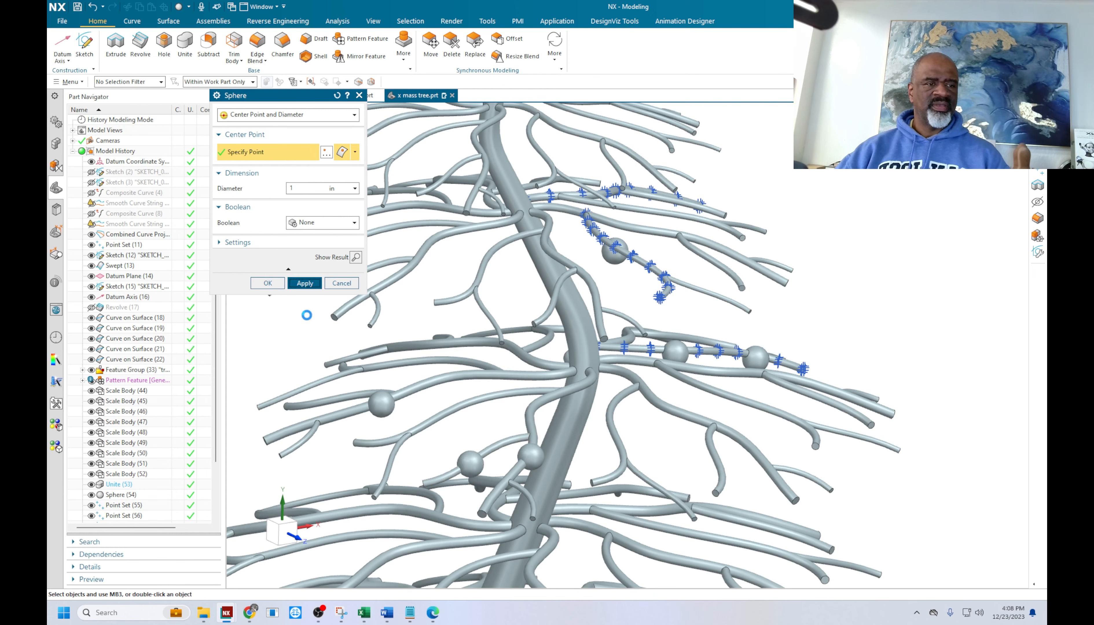
click(327, 513)
click(304, 283)
Add two neighboring 1 in spheres on branches right of the trunk in a lower-middle layer
scroll(487, 242, down, 2)
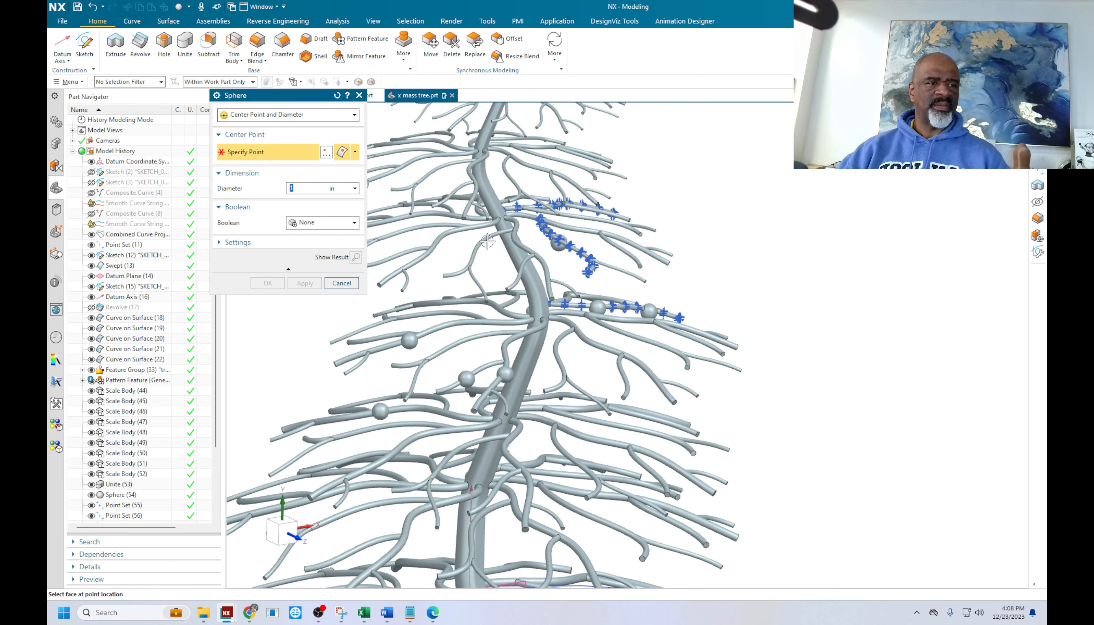
click(593, 462)
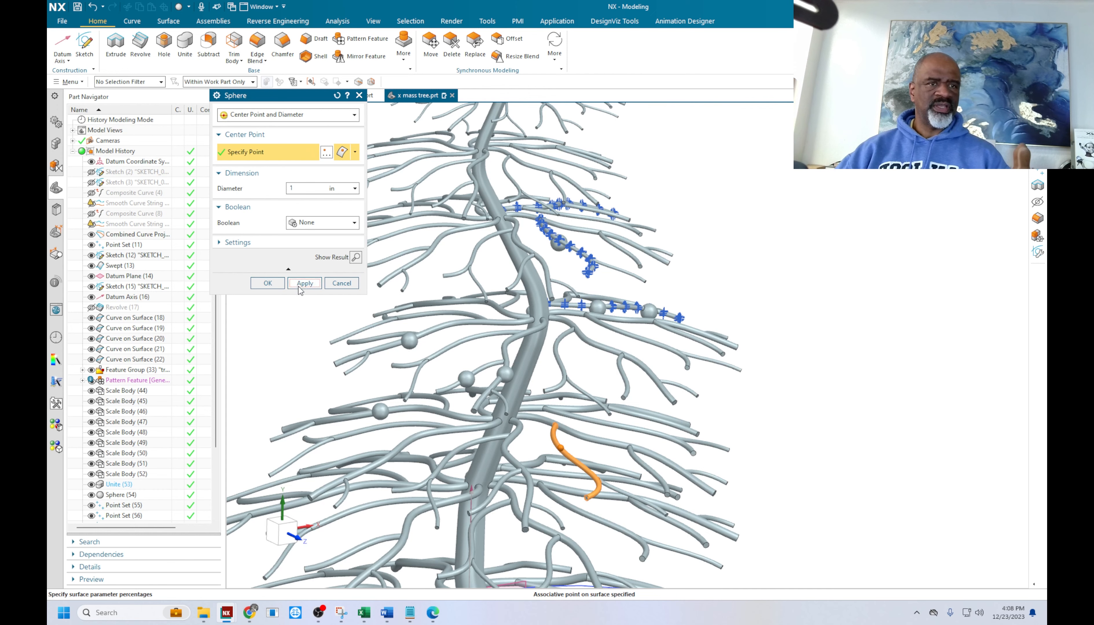
click(299, 286)
click(608, 440)
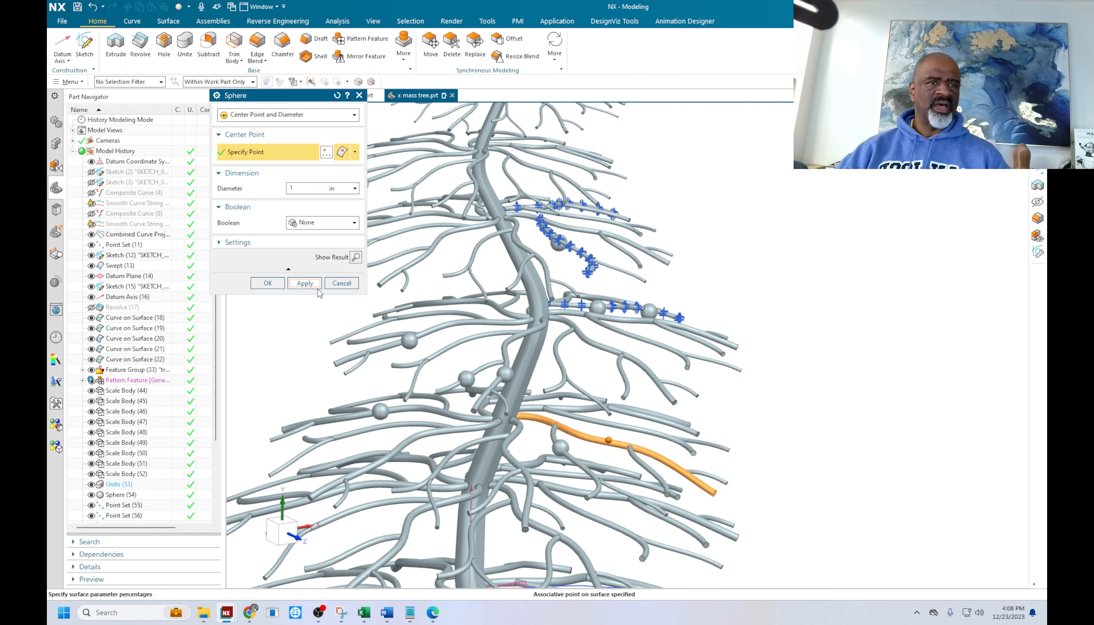
click(305, 283)
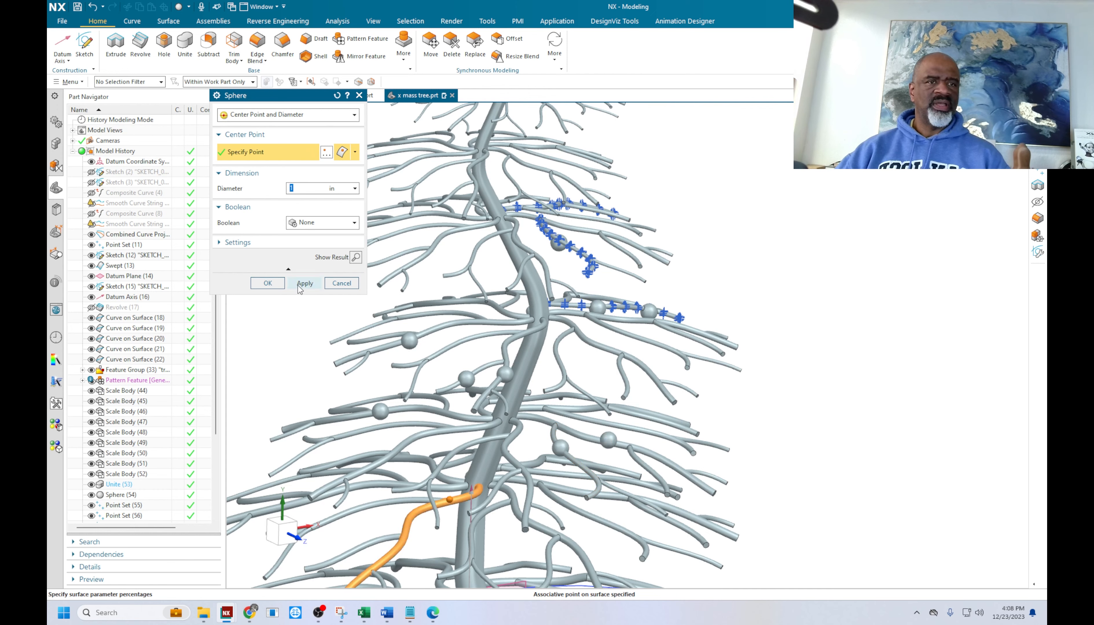
Add three 1 in spheres along the lower branches left of the trunk, including one on the forked branch below the others
click(300, 284)
click(366, 505)
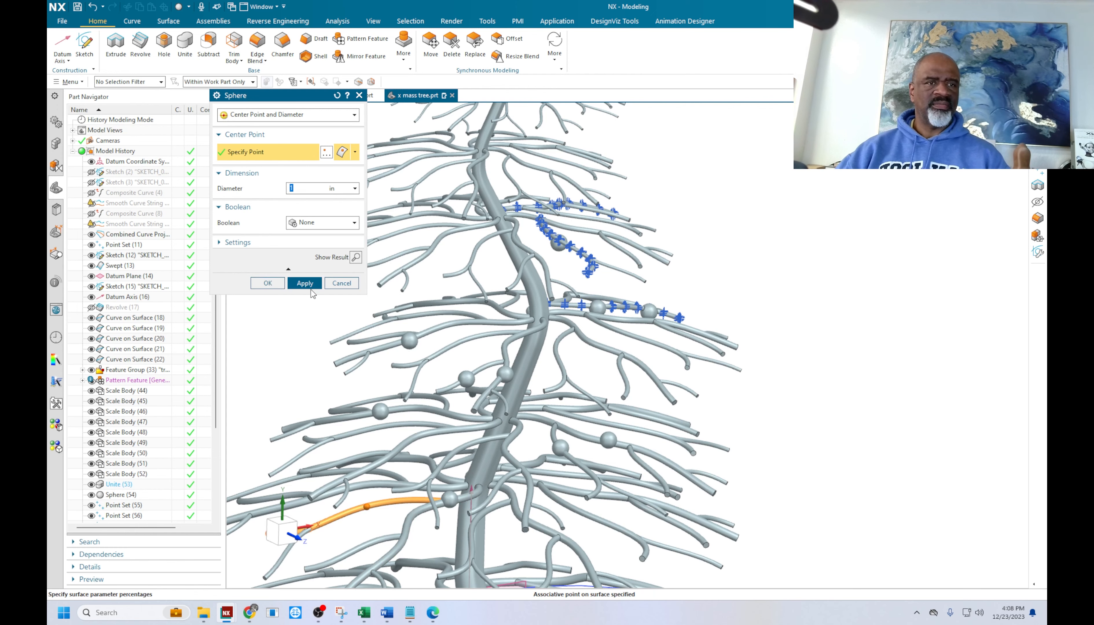
click(304, 283)
scroll(312, 342, down, 5)
scroll(388, 440, up, 5)
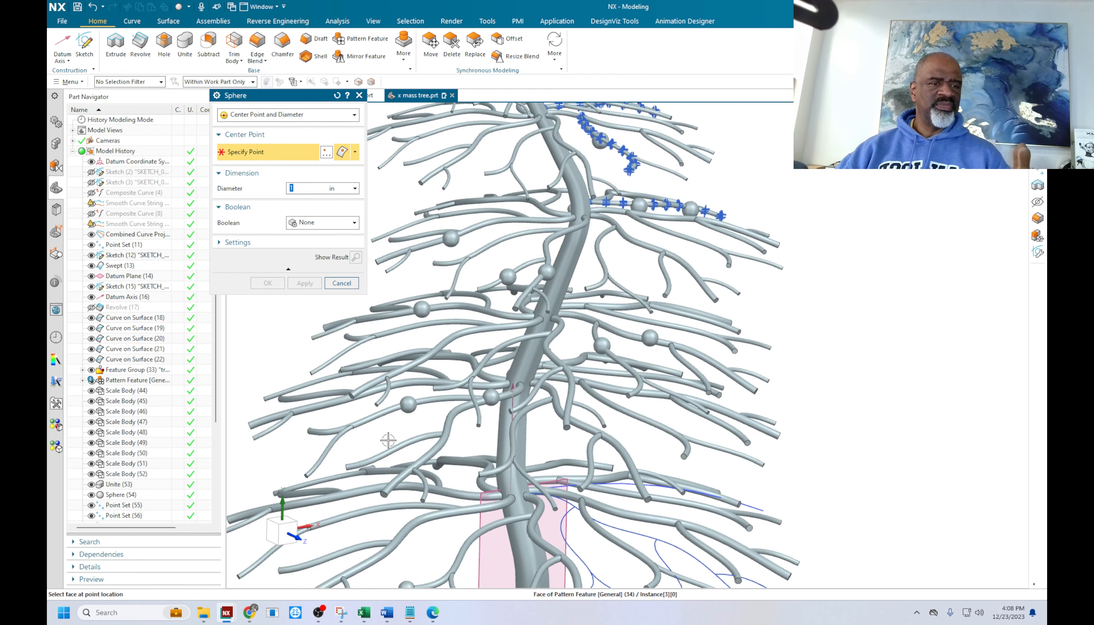
click(443, 429)
click(310, 287)
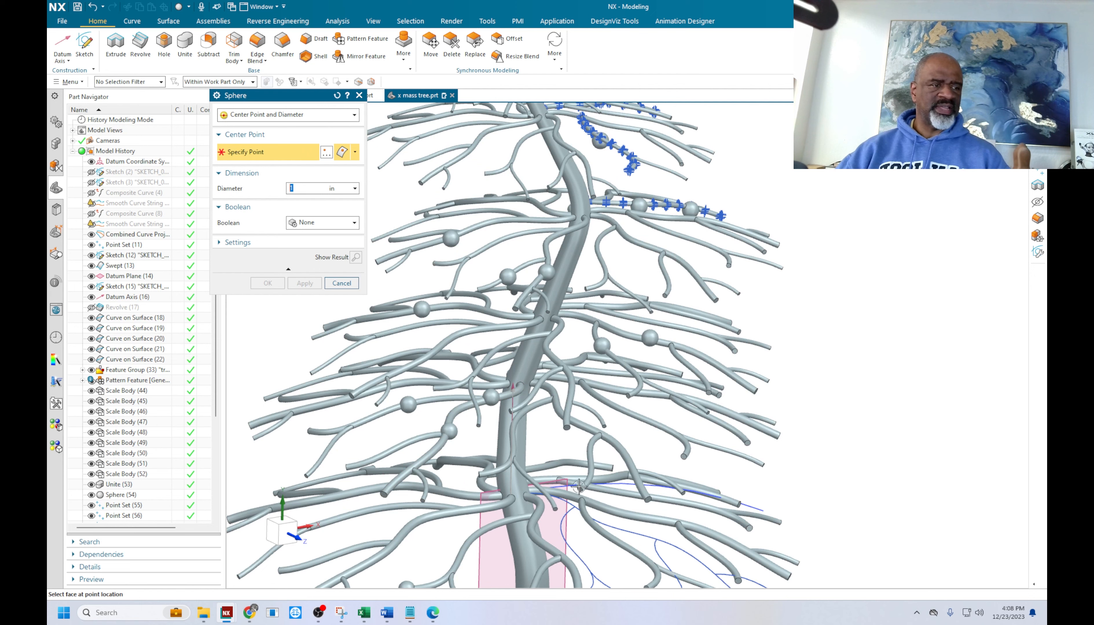
Add two 1 in spheres on the forked branches right of the trunk, just above the lowest layer
click(593, 456)
click(309, 286)
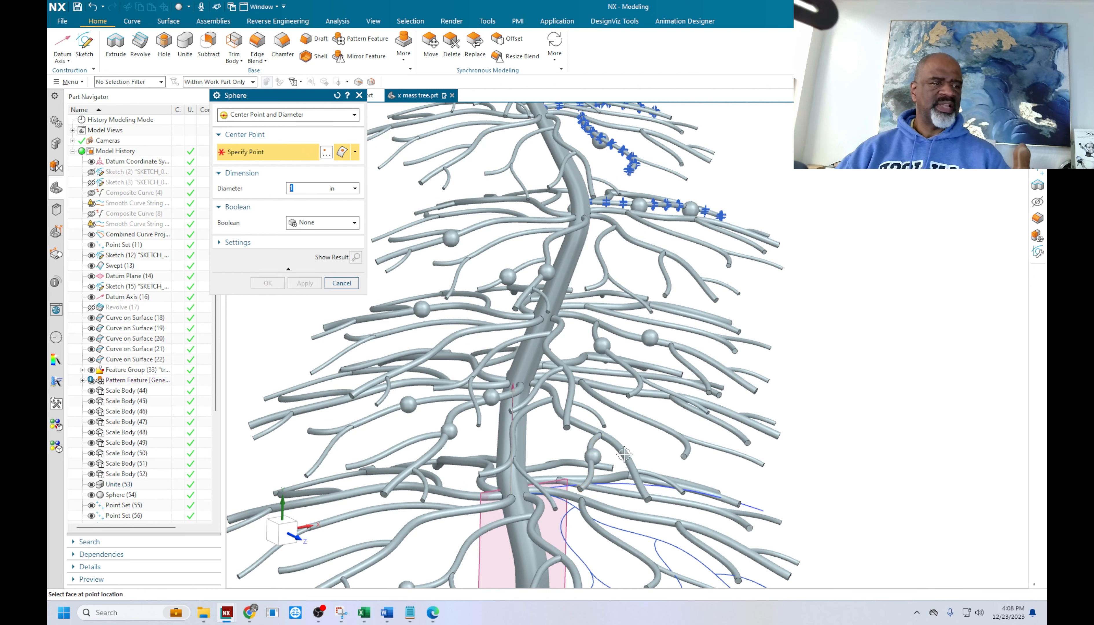
click(622, 447)
click(305, 283)
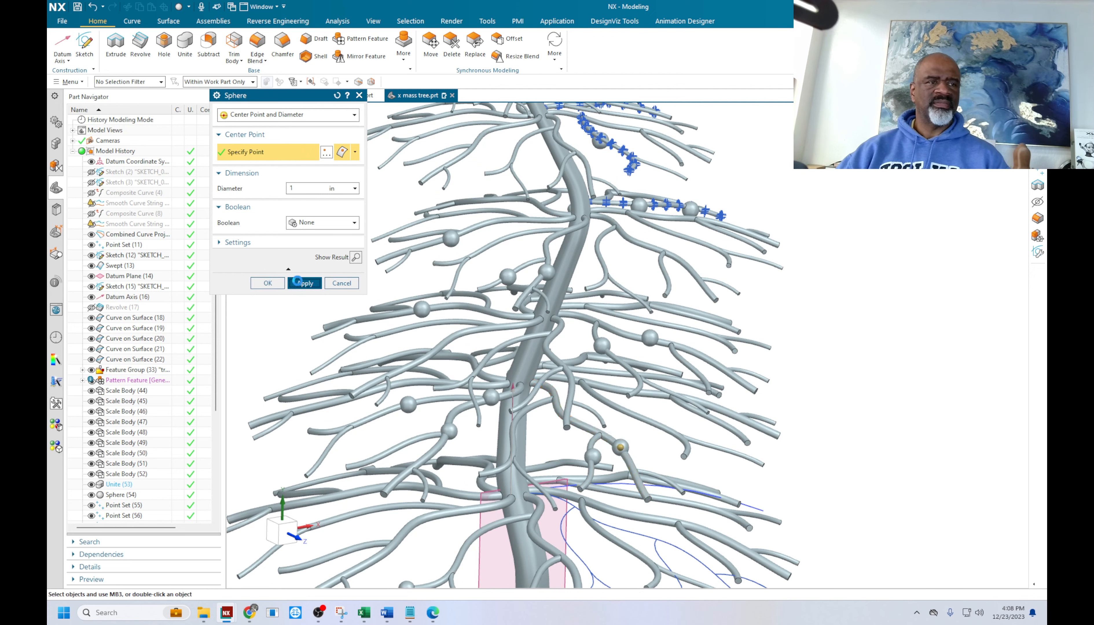
Add four 1 in spheres on branches left of the trunk, three in a lower-middle layer and one in the layer above
click(449, 342)
click(309, 286)
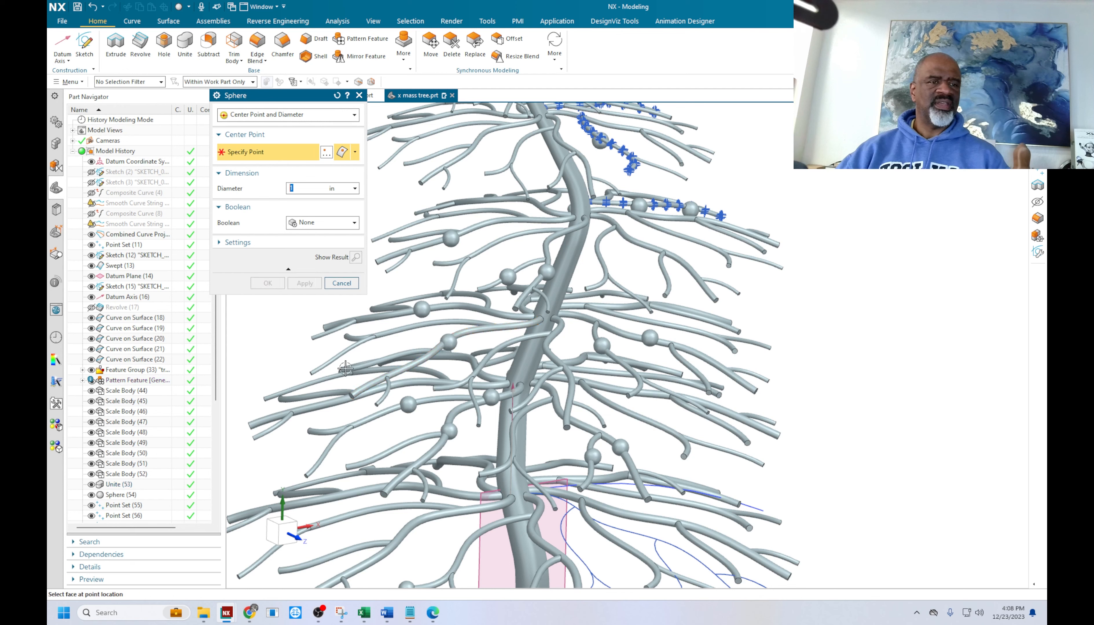
click(383, 357)
middle_click(405, 331)
click(407, 330)
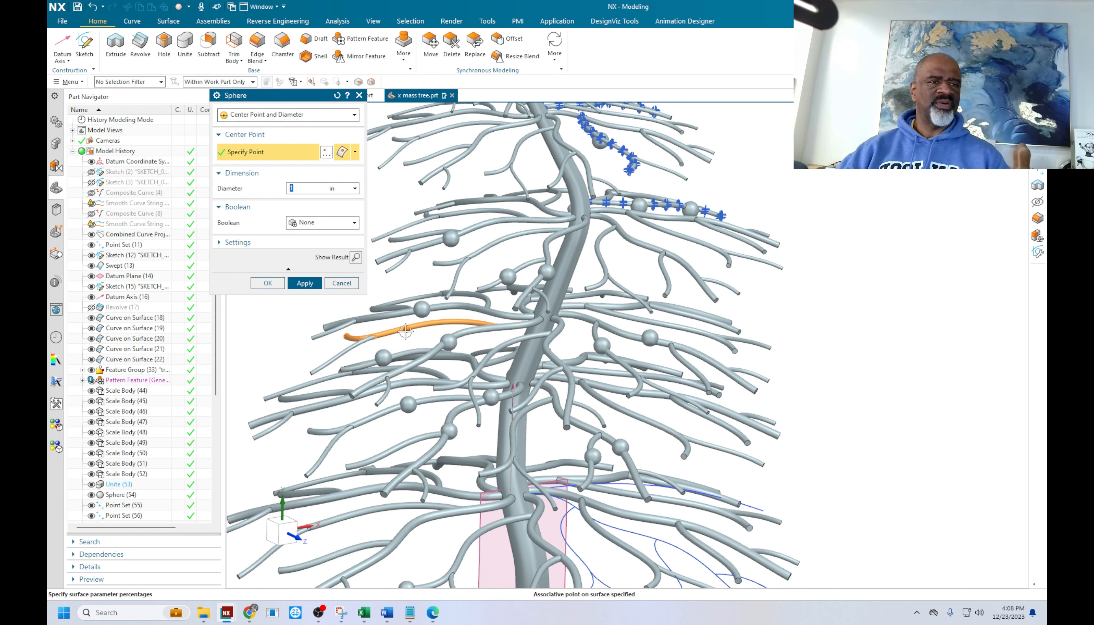
middle_click(407, 329)
click(516, 235)
middle_click(515, 237)
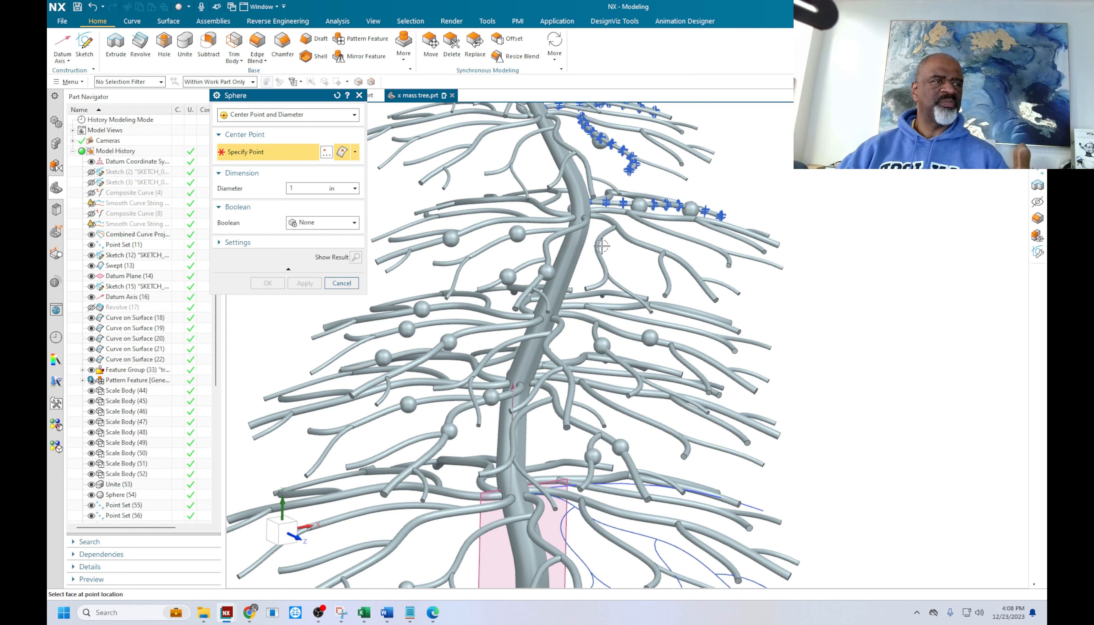
Add three 1 in spheres on branches right of the trunk, one below the lower point set and two in the next layer down
click(639, 248)
middle_click(639, 247)
click(688, 311)
middle_click(688, 310)
click(710, 333)
middle_click(709, 334)
Add three 1 in spheres near the outer ends of the lower-middle branches right of the trunk
click(704, 381)
middle_click(704, 381)
click(718, 422)
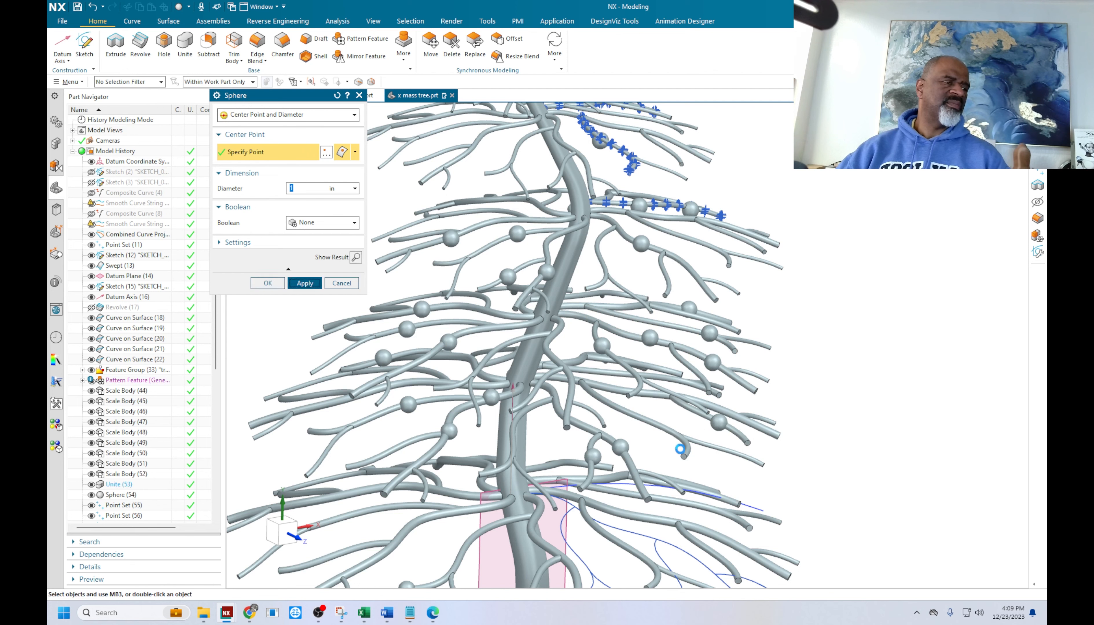
middle_click(711, 430)
click(706, 445)
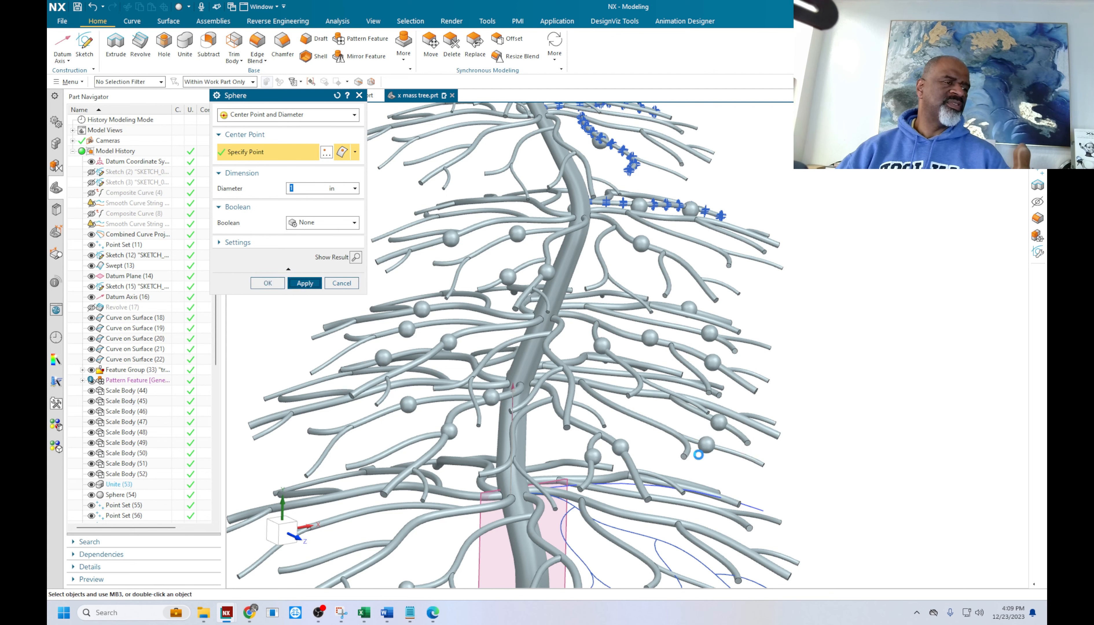
middle_click(704, 447)
Add five 1 in spheres low on the tree, one on a lower-middle branch right of the trunk and four on branches left of it
click(632, 428)
middle_click(566, 460)
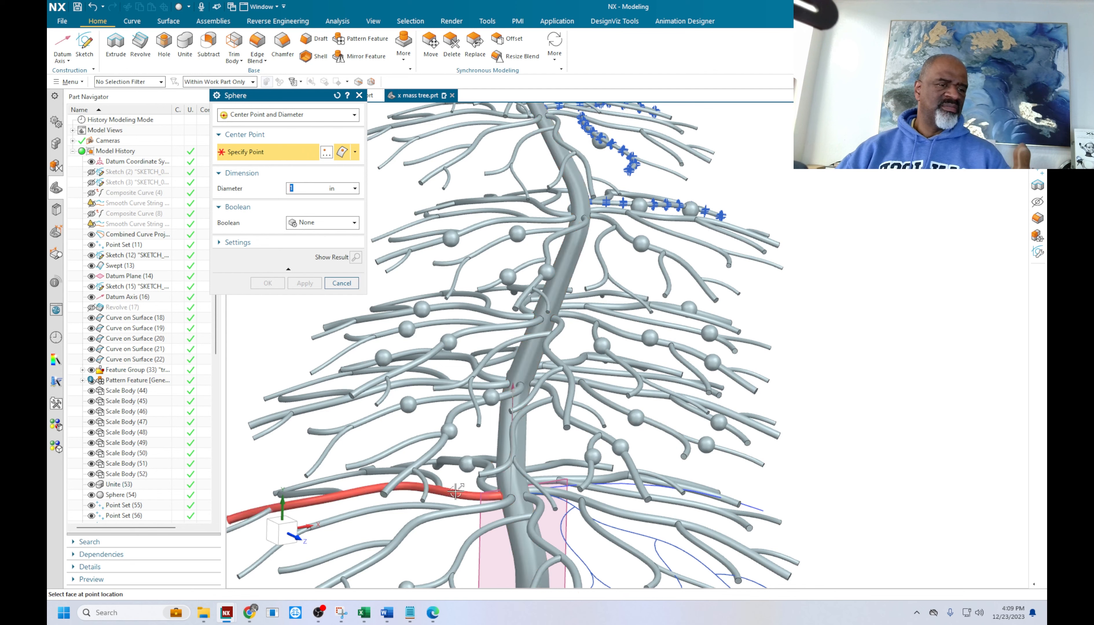
click(407, 525)
middle_click(415, 532)
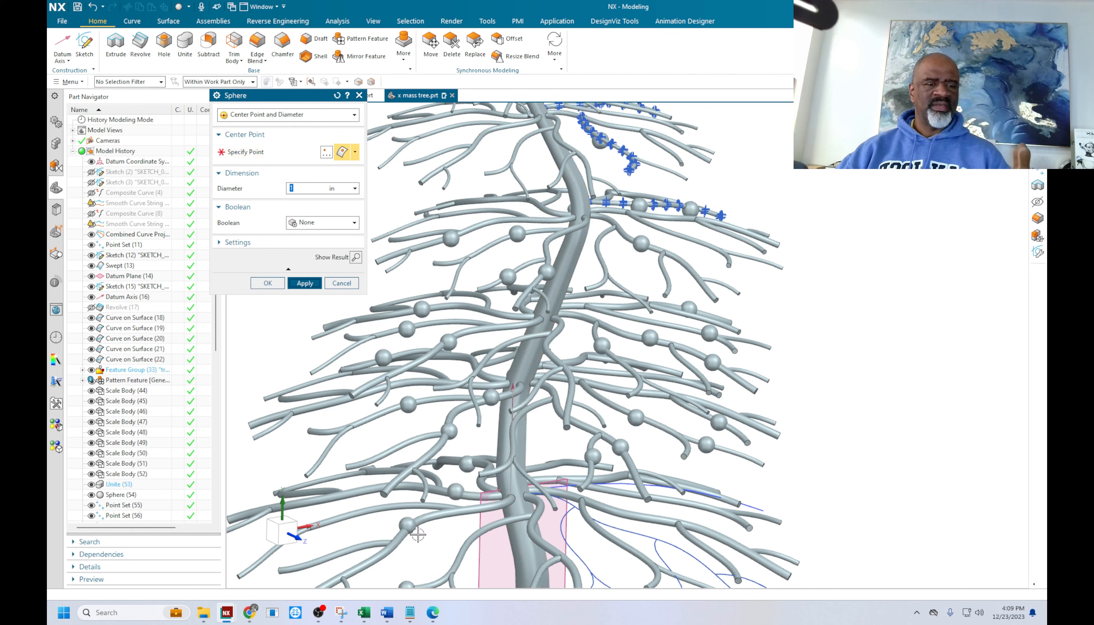
click(467, 547)
middle_click(451, 541)
scroll(451, 542, down, 3)
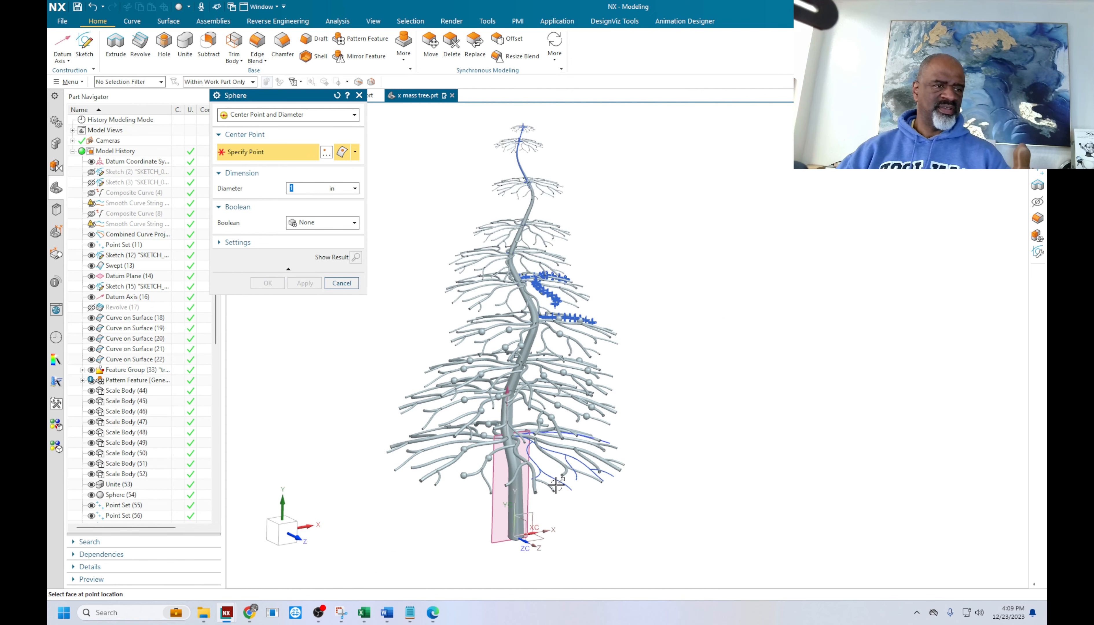
Add four 1 in spheres along the lowest layer's branches right of the trunk
scroll(537, 451, up, 5)
click(539, 422)
middle_click(539, 423)
click(603, 453)
middle_click(599, 456)
click(506, 457)
middle_click(507, 457)
click(584, 507)
middle_click(585, 508)
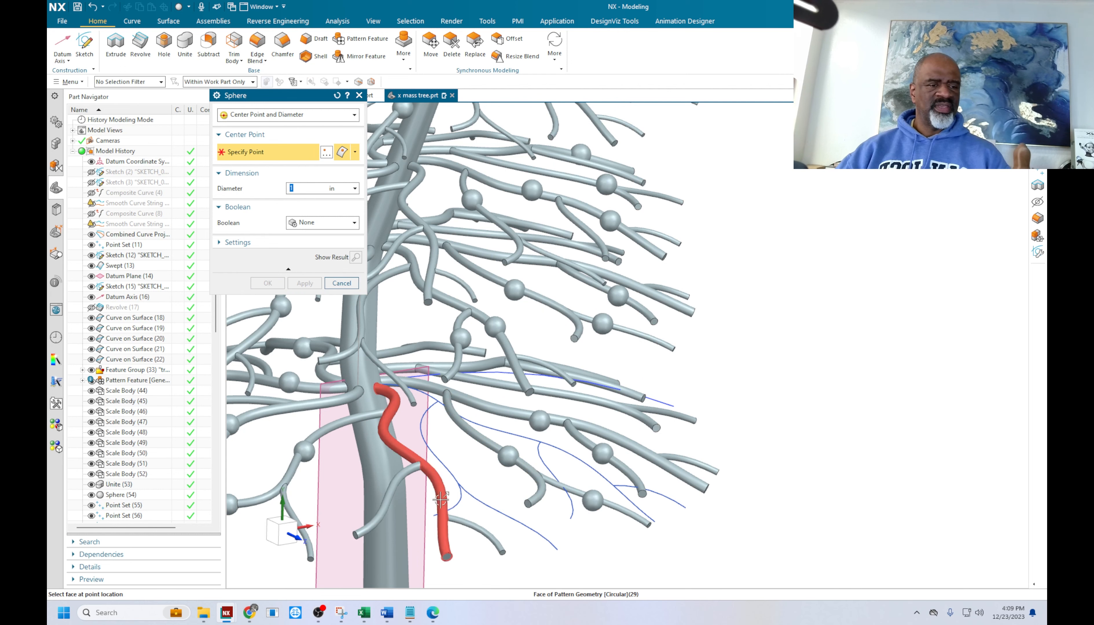
Add four 1 in spheres in the lowest layer, three on the branches hanging in front of the trunk and one at the outer right fork
click(440, 499)
middle_click(441, 499)
click(376, 519)
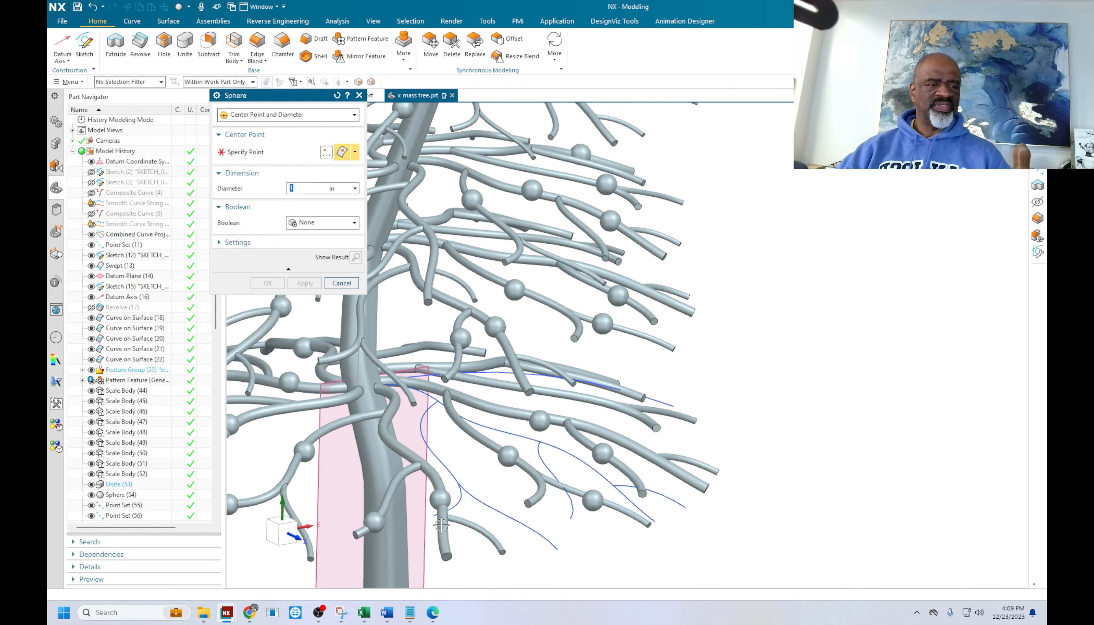
middle_click(376, 519)
click(466, 524)
middle_click(467, 523)
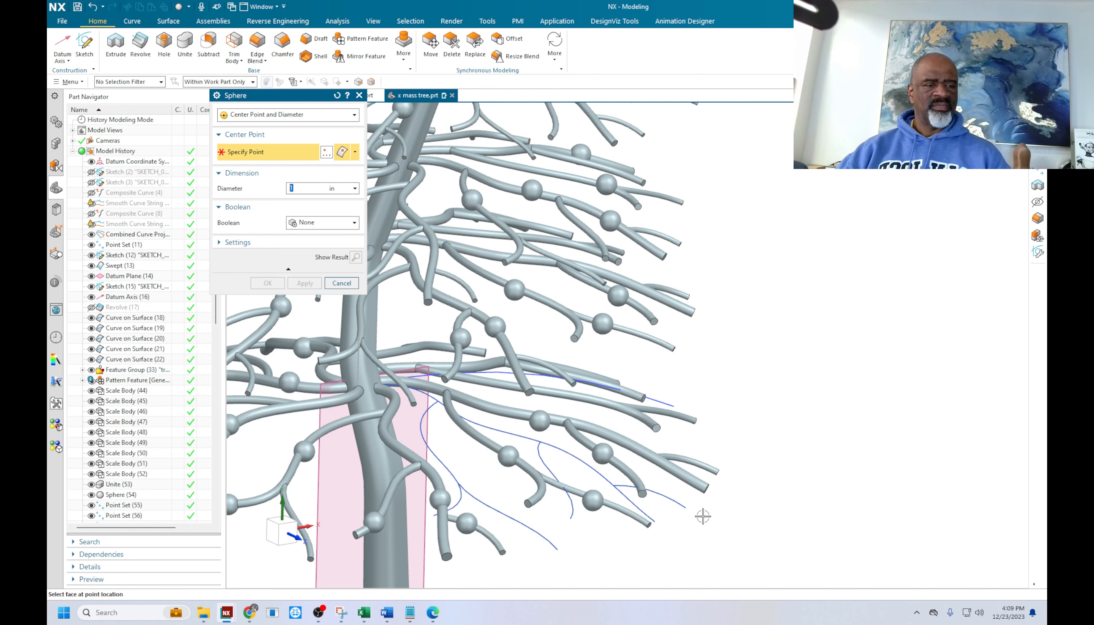
click(667, 476)
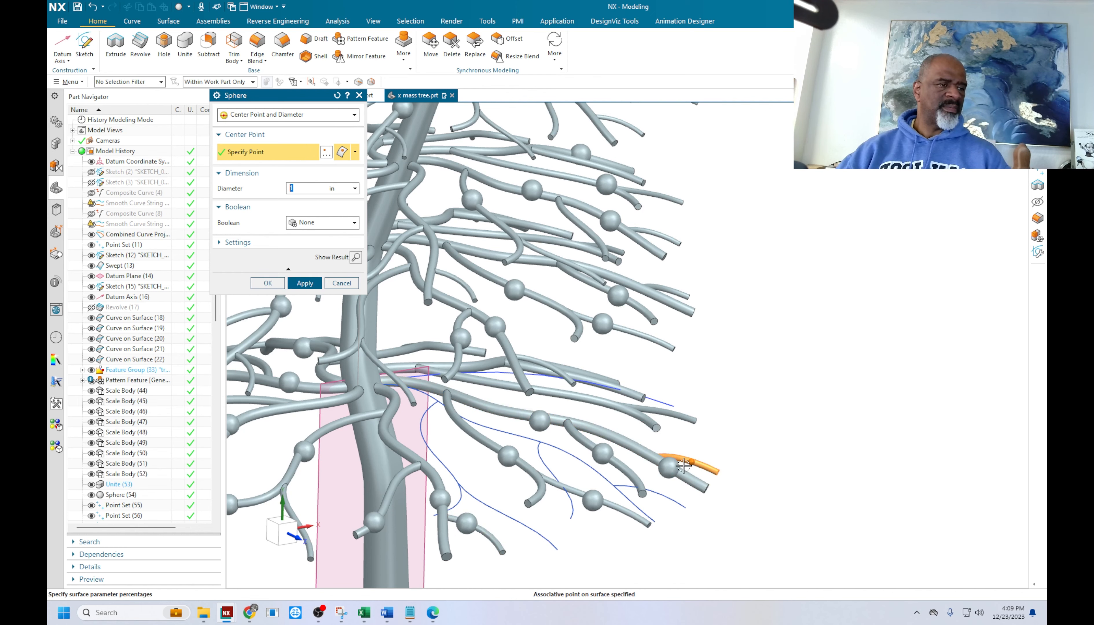
middle_click(667, 475)
Add five 1 in spheres on branches right of the trunk, from the lower-middle layers up to the lower point-set layer
scroll(781, 440, down, 5)
middle_drag(796, 415, 716, 383)
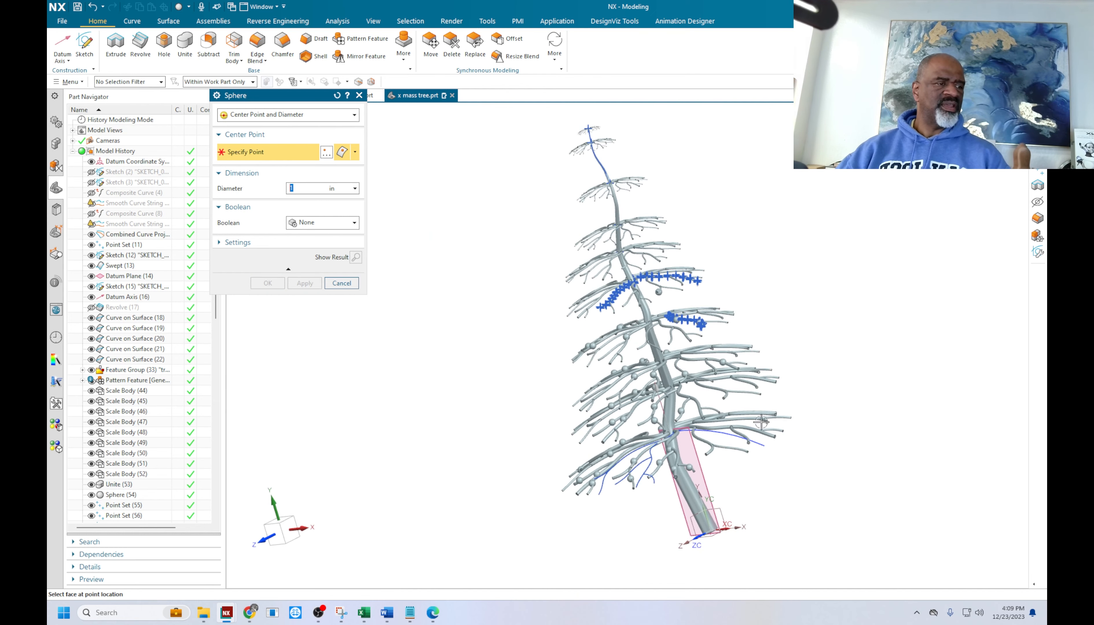
scroll(716, 383, up, 5)
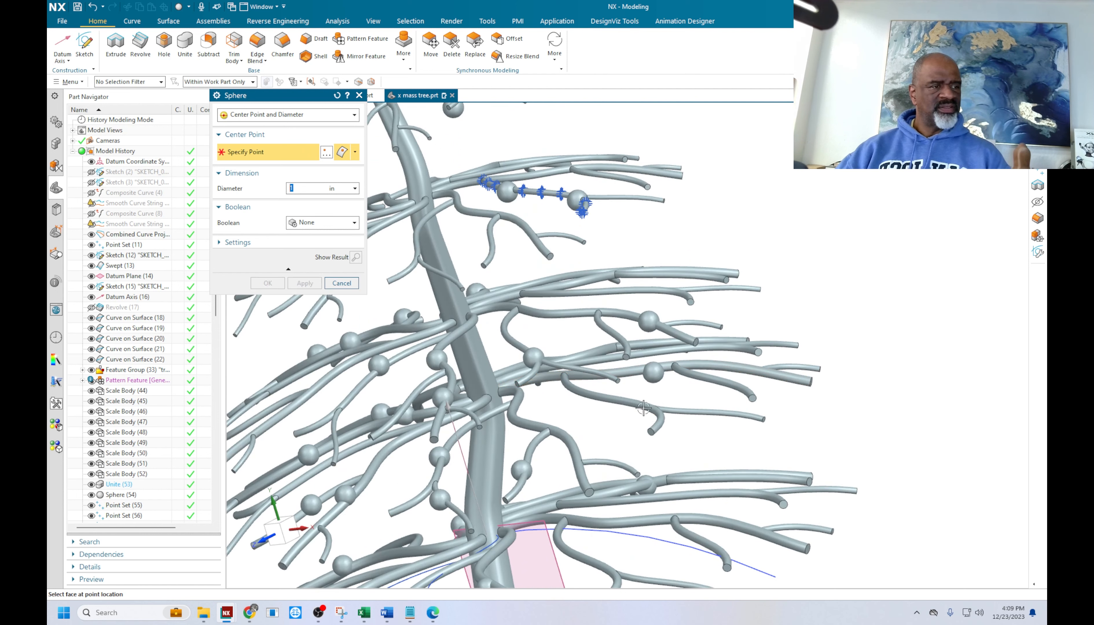
scroll(655, 393, up, 2)
click(721, 372)
middle_click(717, 396)
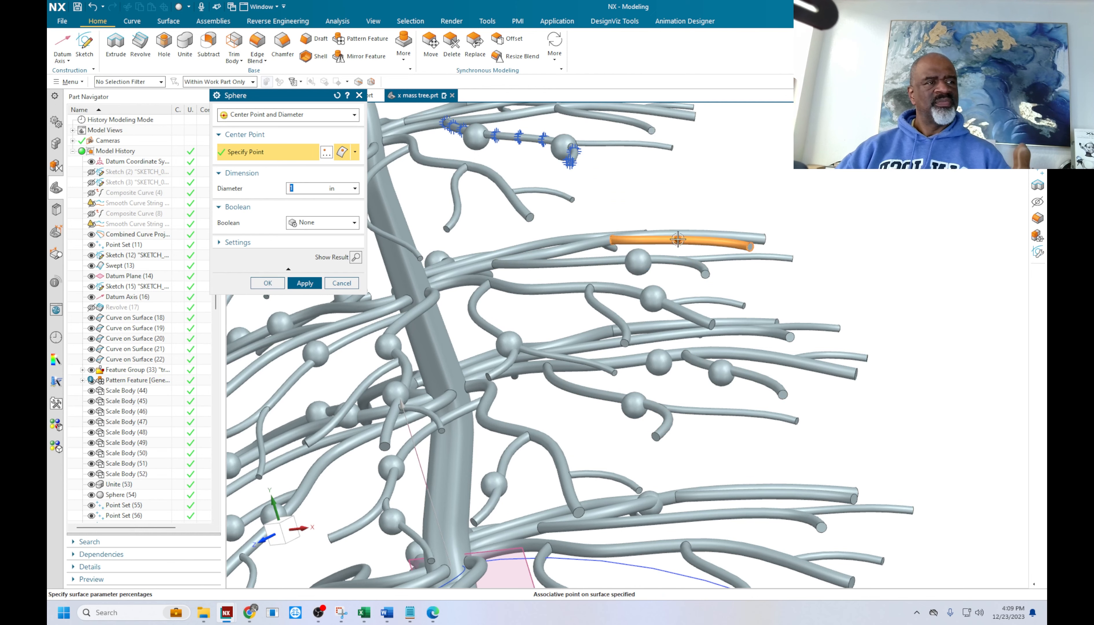
scroll(633, 260, down, 4)
scroll(634, 259, up, 4)
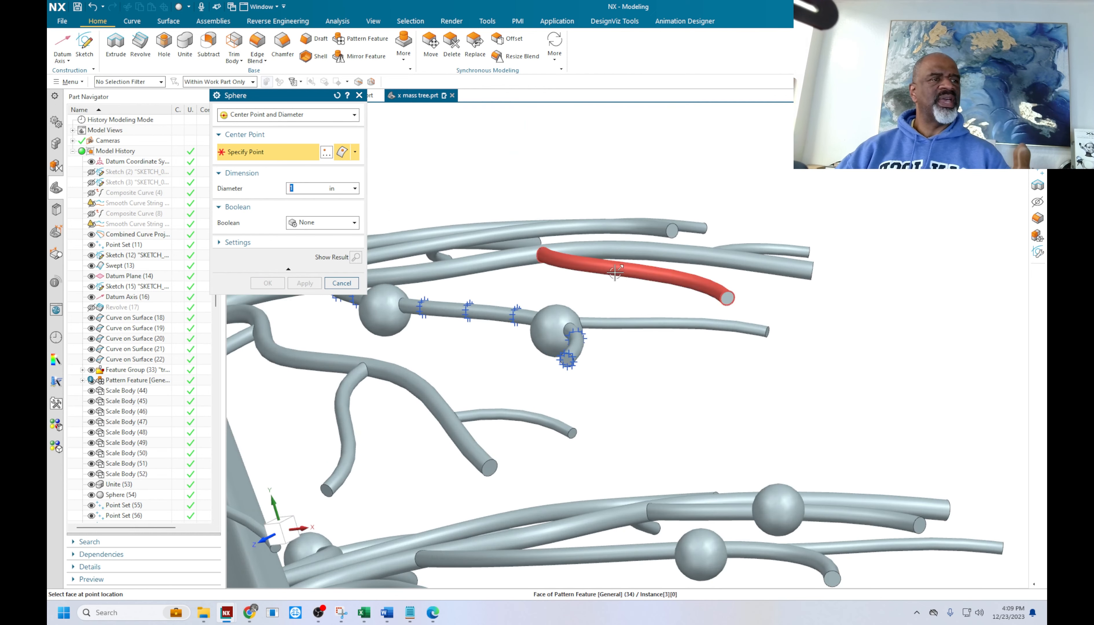
scroll(630, 317, down, 4)
scroll(591, 254, up, 4)
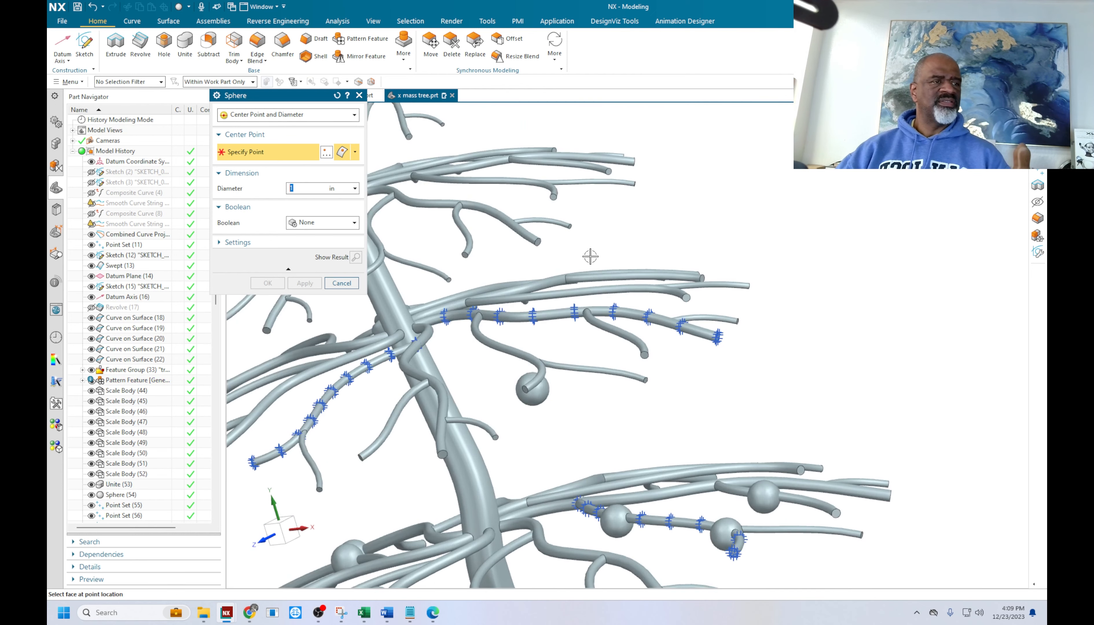
Add four 1 in spheres, one right of the trunk in the upper point-set layer and three in the layer above, including one near the trunk
click(558, 287)
click(491, 211)
middle_click(492, 211)
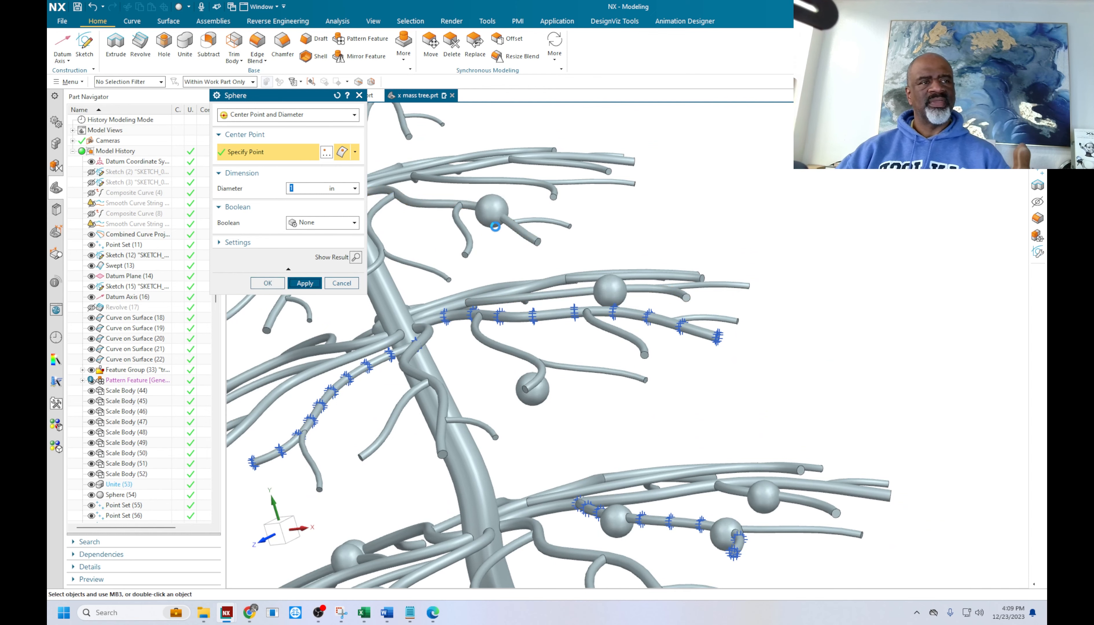
click(506, 181)
middle_click(506, 180)
scroll(473, 259, down, 4)
scroll(451, 269, up, 4)
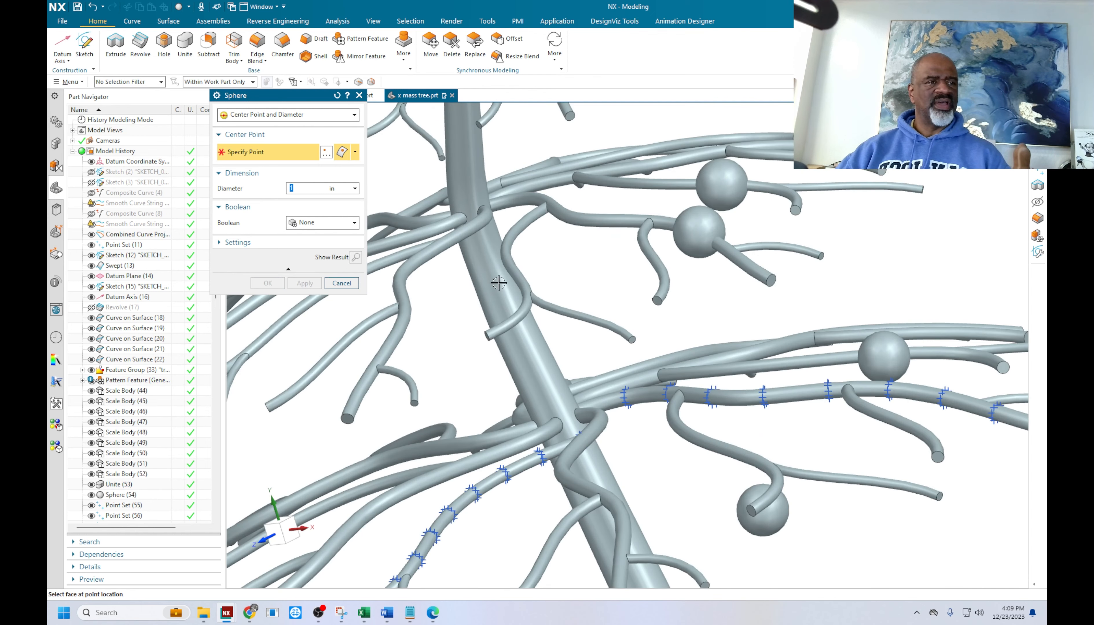
click(433, 257)
middle_click(438, 287)
scroll(439, 289, down, 5)
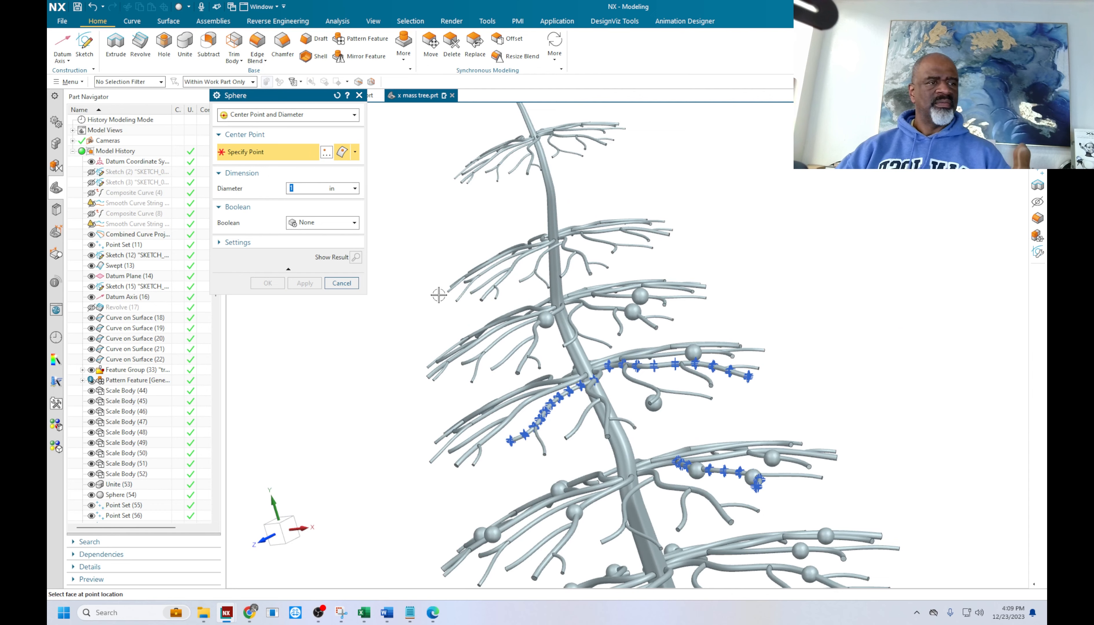
Add three 1 in spheres on branches left of the trunk in the fifth layer from the top
scroll(478, 308, down, 2)
scroll(486, 330, up, 3)
click(483, 330)
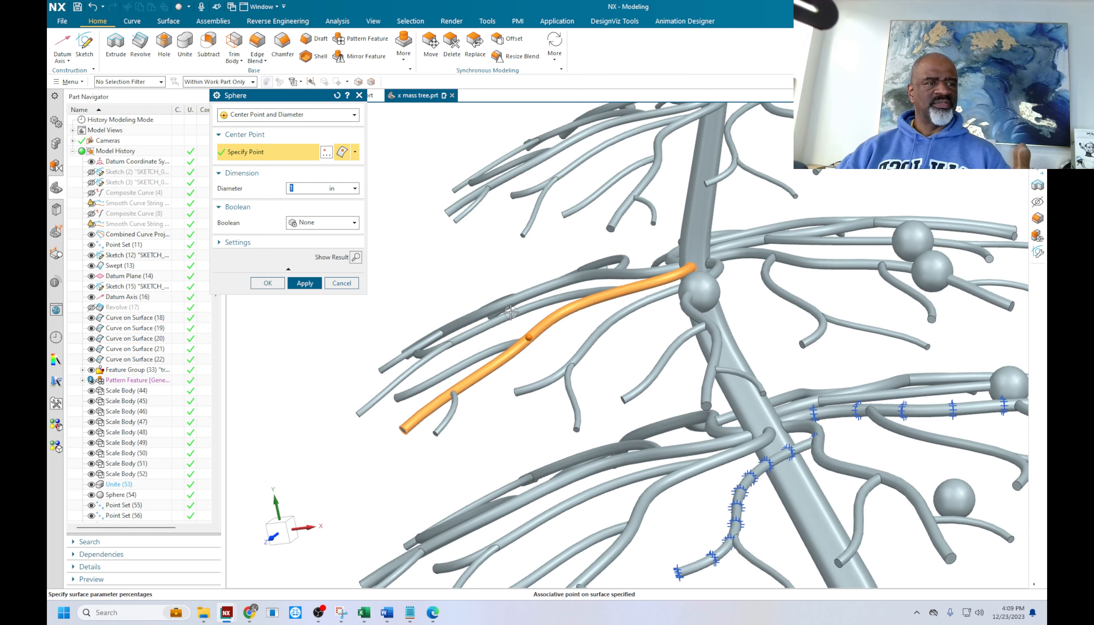
middle_click(482, 330)
click(481, 330)
middle_click(479, 292)
middle_drag(507, 277, 522, 287)
click(522, 287)
middle_click(468, 251)
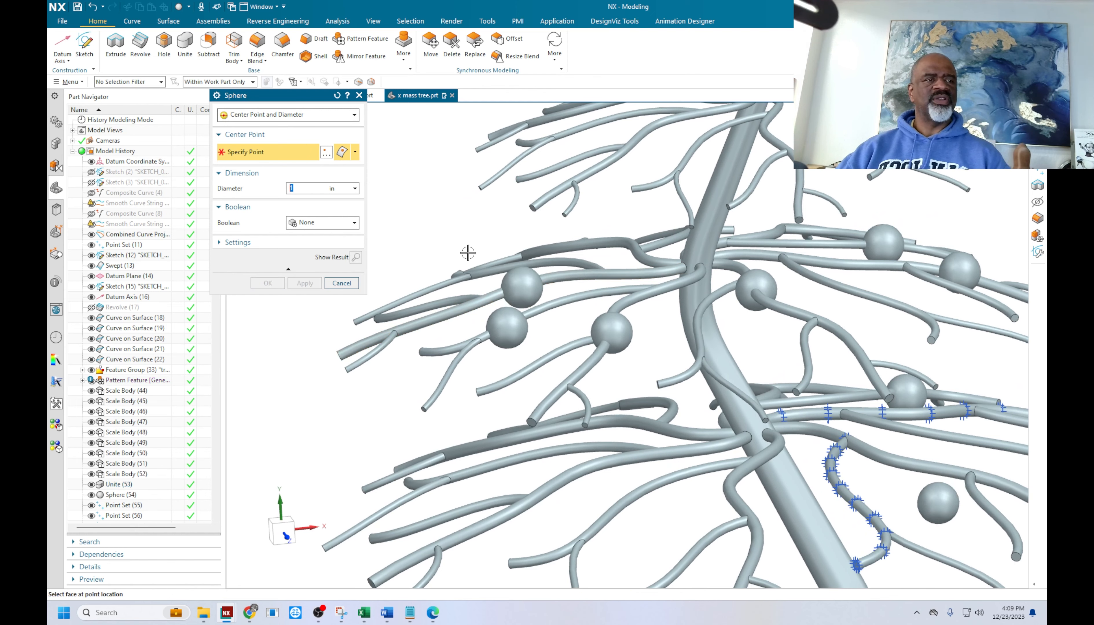
Add a 1 in sphere on a branch left of the trunk in the fourth layer from the top
middle_drag(467, 252, 508, 271)
click(583, 198)
middle_click(572, 230)
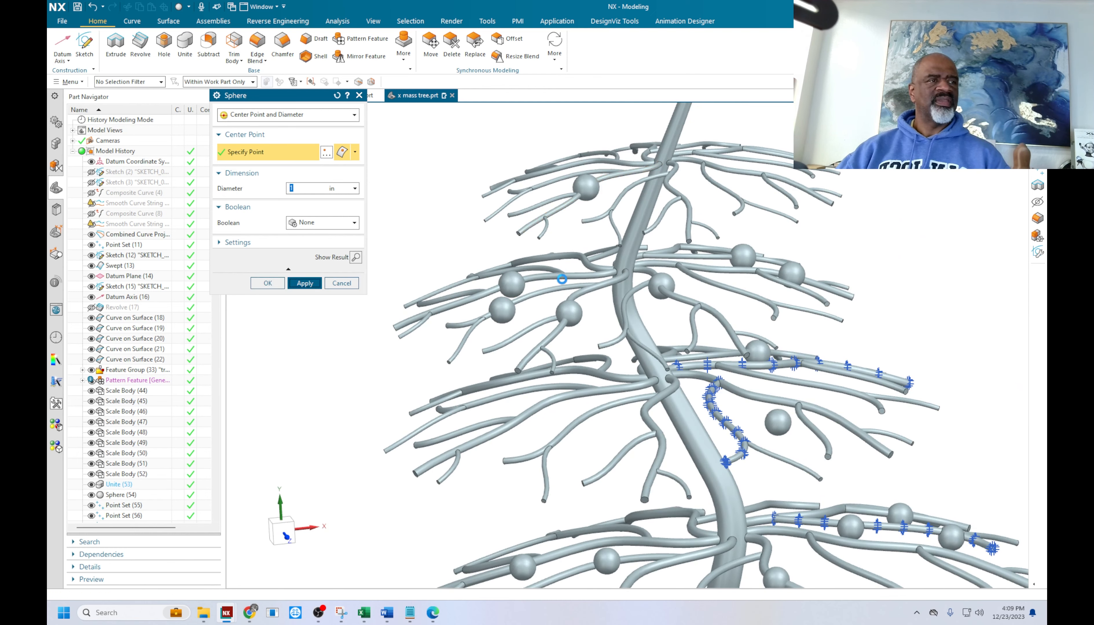
Add three 1 in spheres in the third layer from the top, one right of the trunk and two left of it
scroll(590, 276, down, 5)
scroll(612, 209, up, 3)
scroll(612, 209, up, 5)
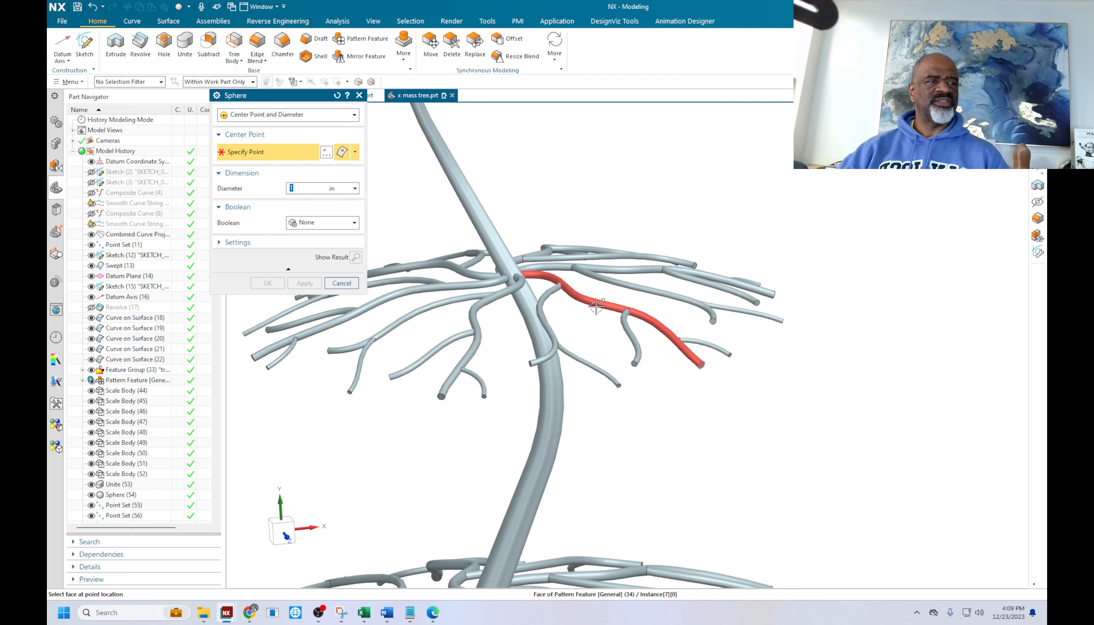
click(591, 325)
middle_click(590, 325)
click(435, 309)
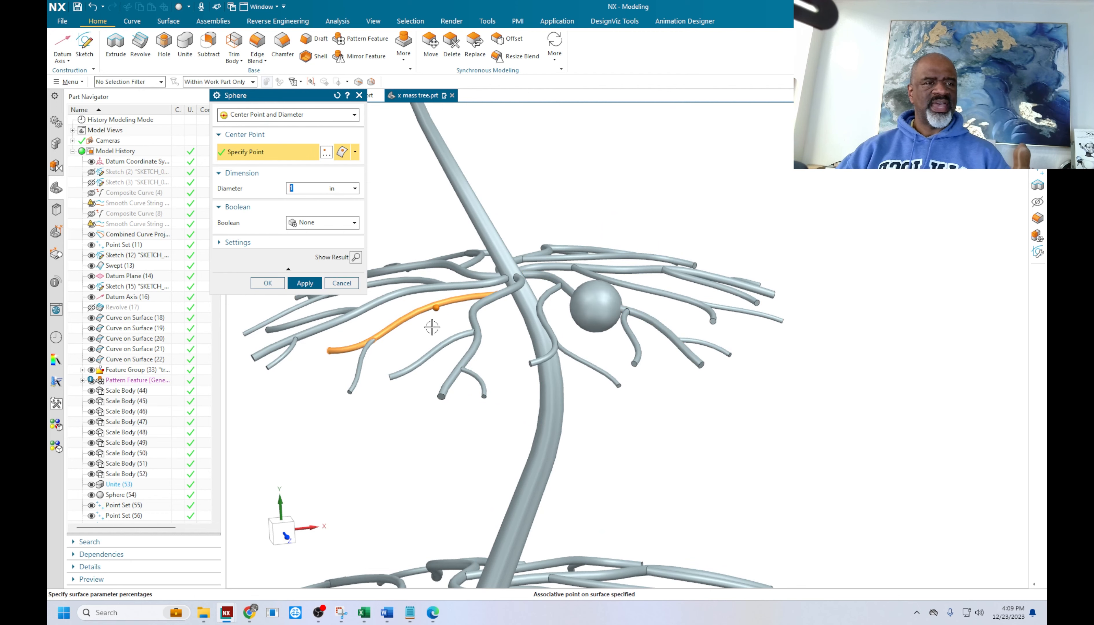
middle_click(435, 308)
click(389, 300)
middle_click(381, 312)
Add two 1 in spheres on the front branches of the second layer from the top, one on each side of the trunk
scroll(482, 338, down, 4)
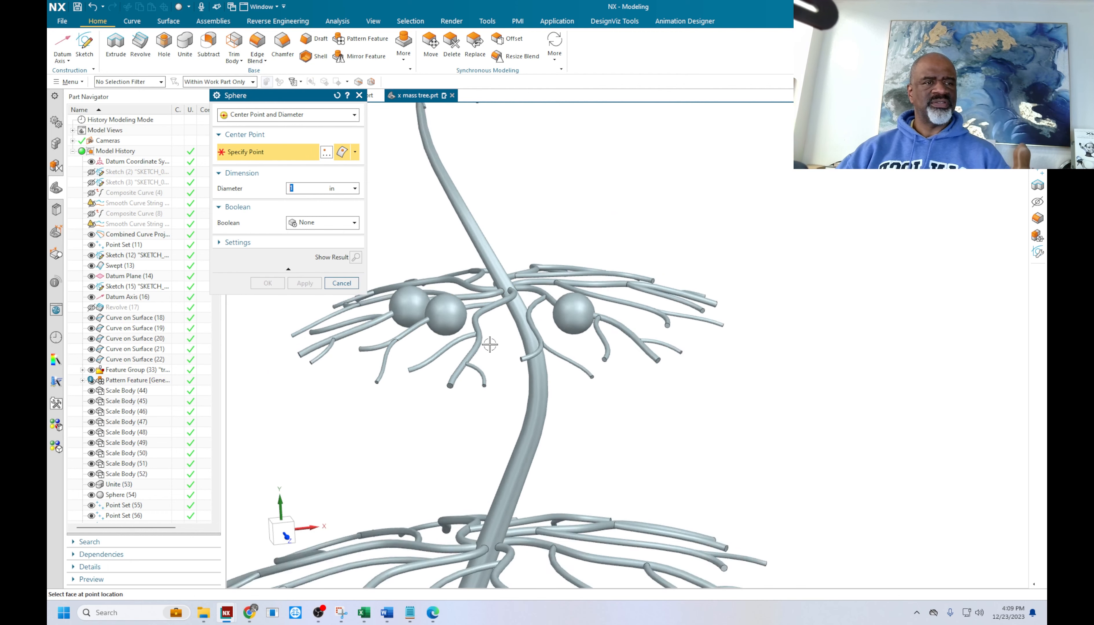
scroll(472, 226, up, 3)
click(502, 118)
middle_click(503, 225)
scroll(523, 271, down, 4)
scroll(429, 130, up, 4)
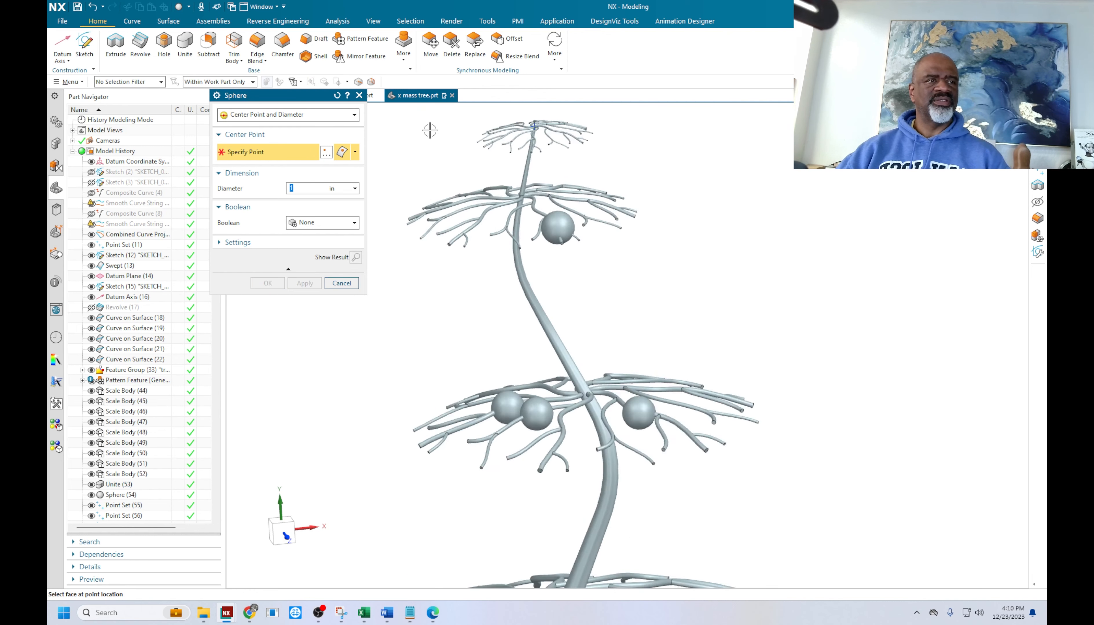
click(517, 260)
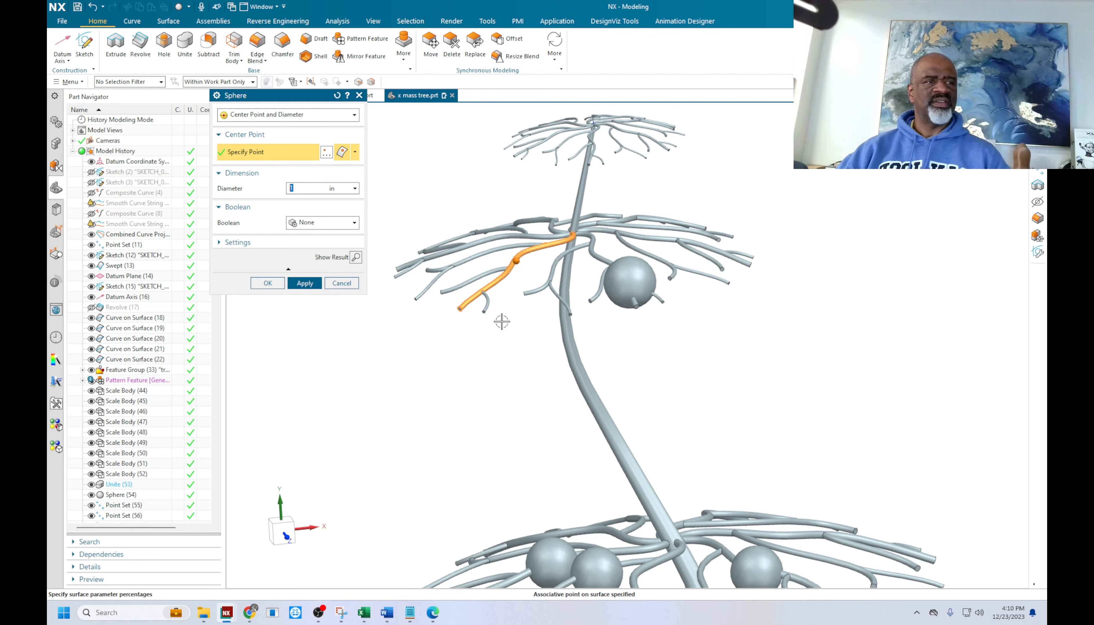
middle_click(501, 319)
Add a 1 in sphere to the topmost layer and two more to the outer left and rear right branches of the second layer
click(566, 140)
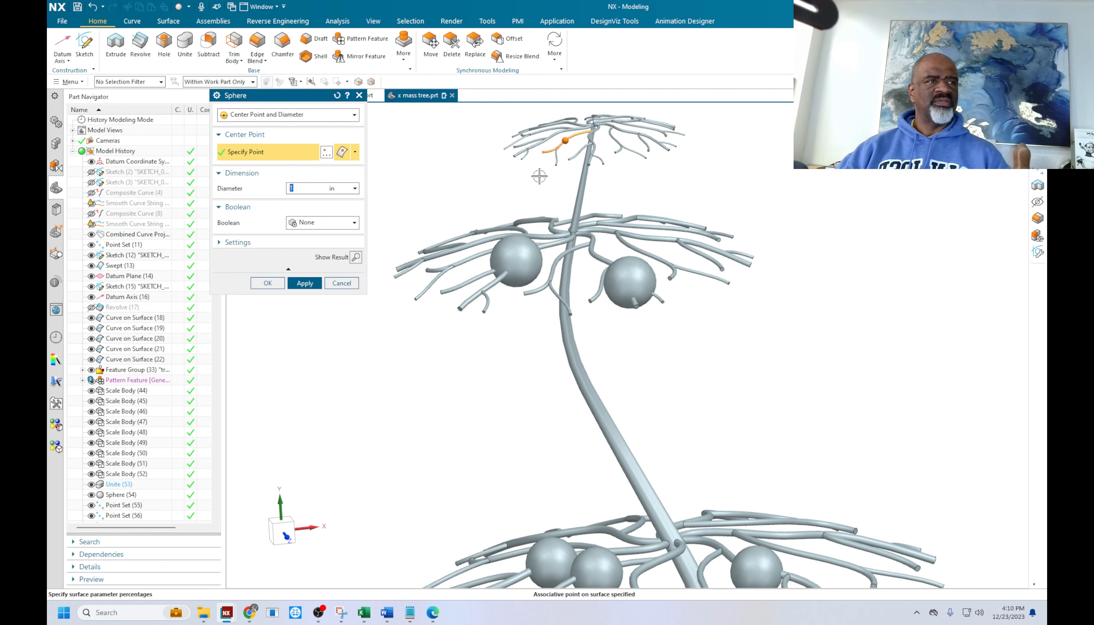
middle_click(539, 176)
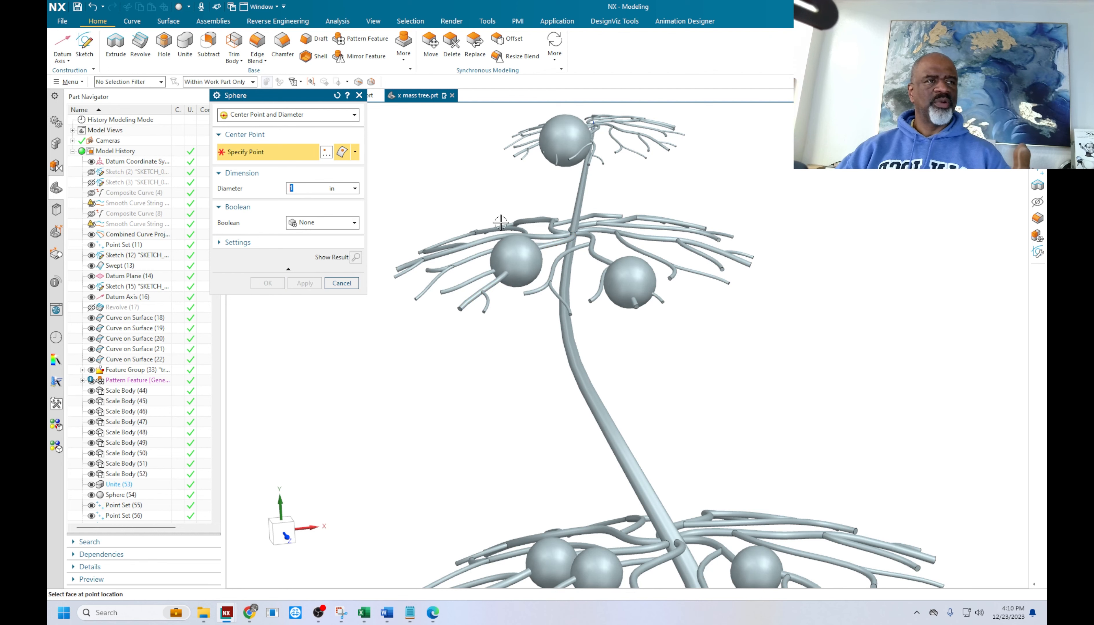
click(452, 251)
middle_click(441, 204)
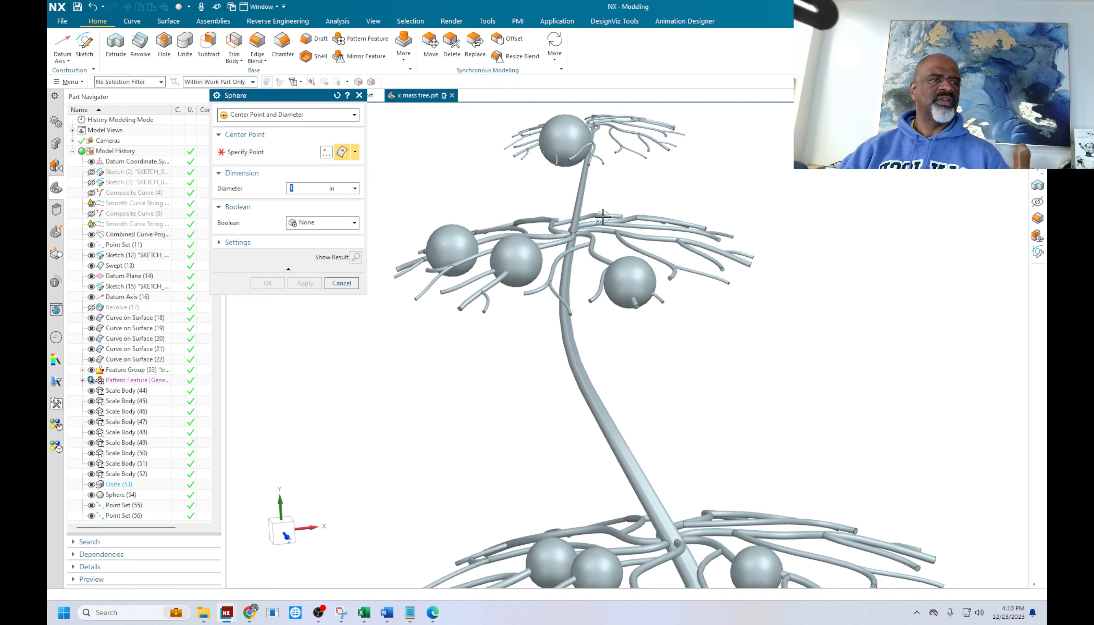
click(660, 227)
middle_click(662, 184)
Add three 1 in spheres on undecorated branches right of the trunk in the third layer from the top
scroll(695, 306, down, 3)
middle_drag(716, 317, 715, 363)
scroll(723, 381, up, 2)
click(732, 395)
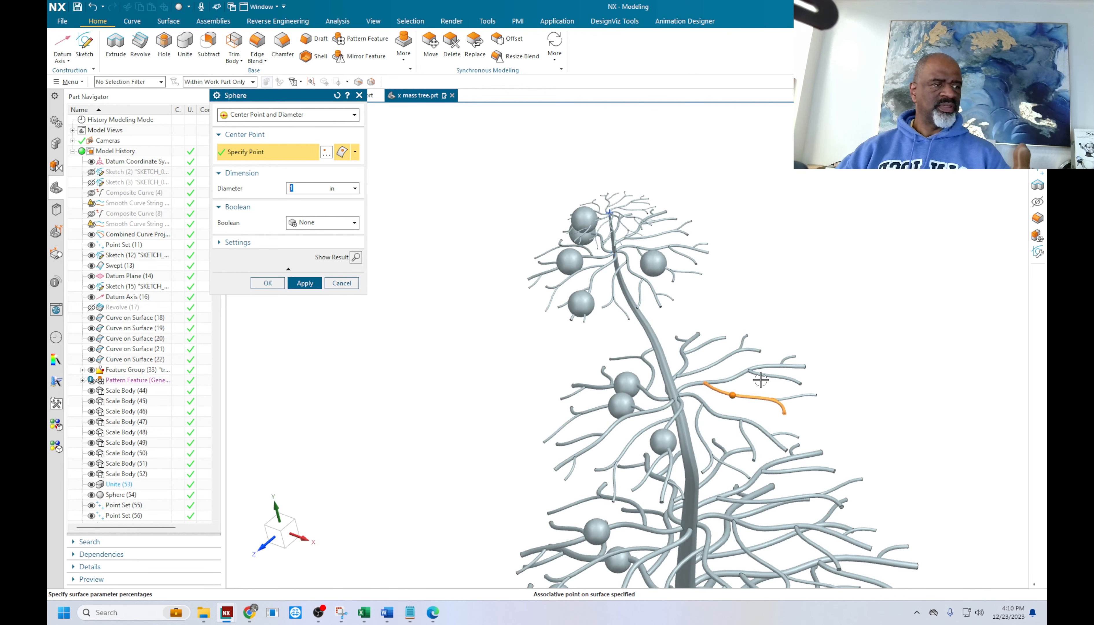
middle_click(735, 369)
click(769, 370)
middle_click(733, 357)
scroll(730, 355, up, 2)
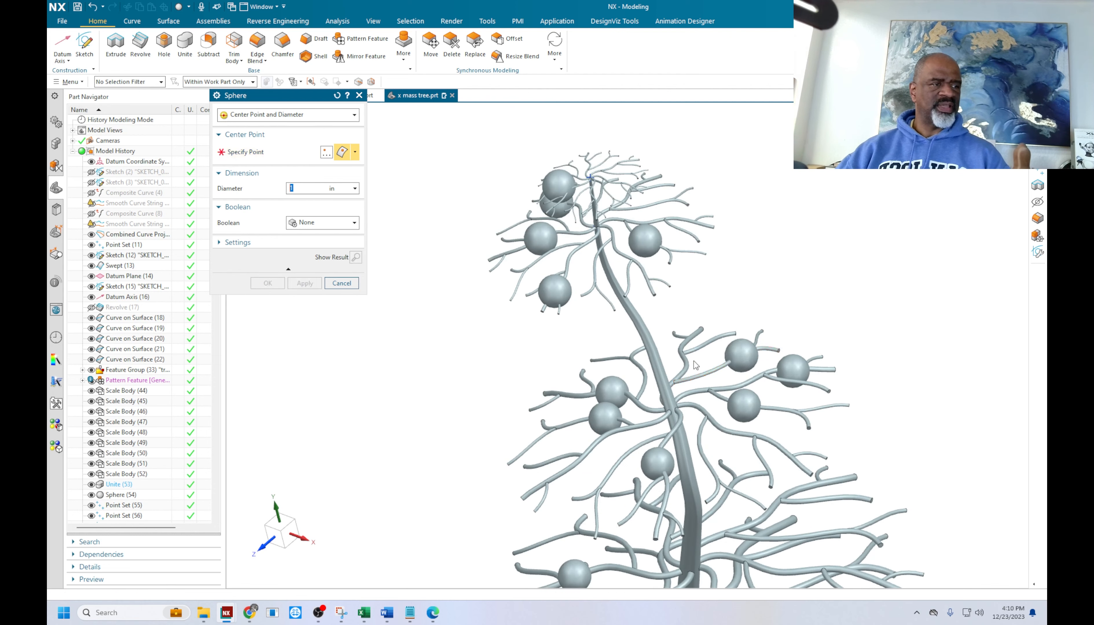
Add two 1 in spheres in the third layer from the top, one on a rear branch beside the trunk and one on a front-left branch
click(683, 344)
middle_click(640, 352)
scroll(573, 416, down, 2)
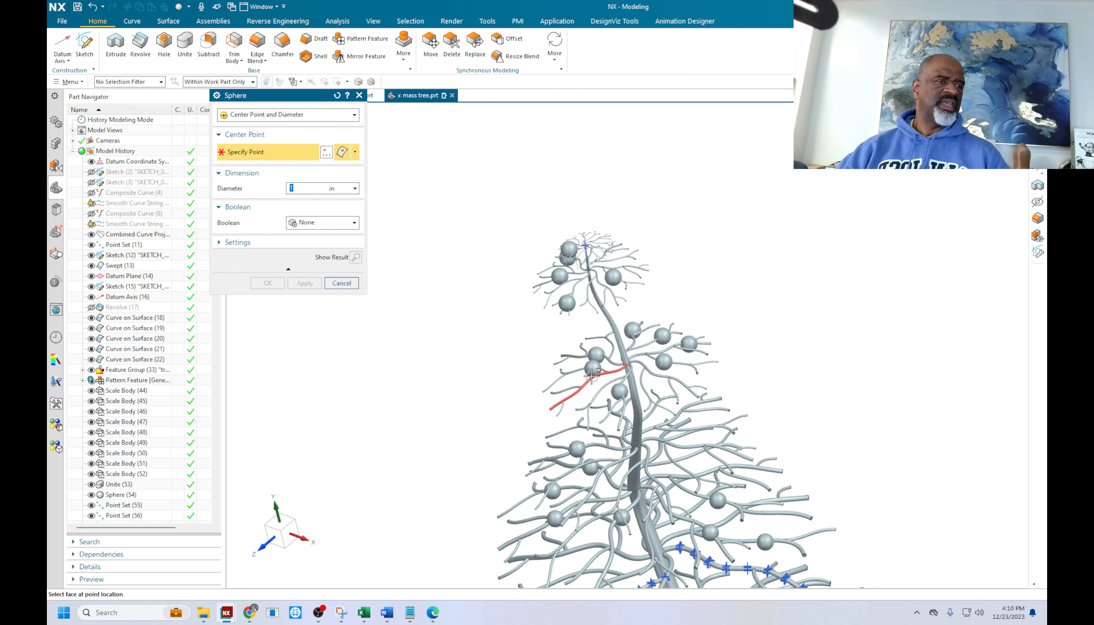
scroll(569, 429, up, 3)
click(545, 431)
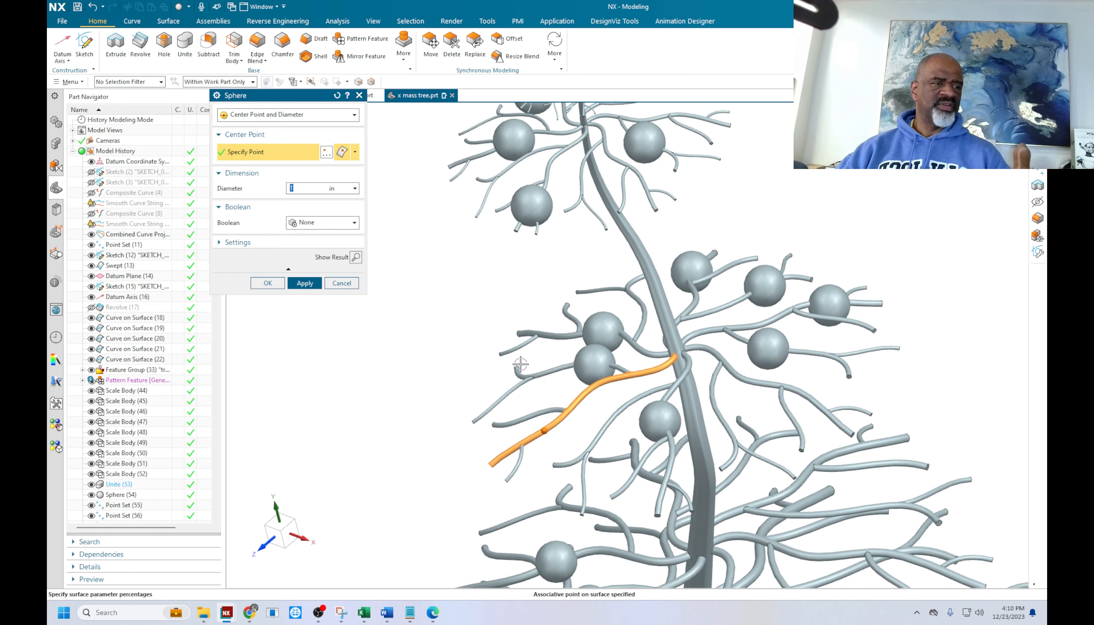
middle_click(481, 334)
Add two 1 in spheres on neighboring branches right of the trunk in the fourth layer from the top
scroll(460, 313, down, 3)
scroll(508, 343, up, 3)
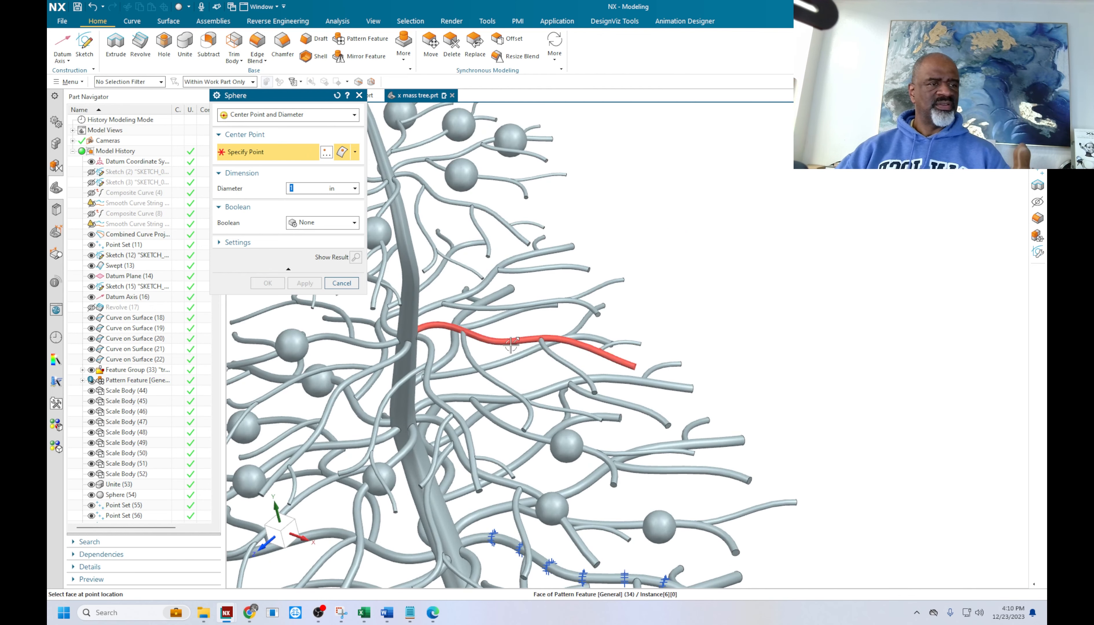
click(511, 344)
middle_click(542, 306)
click(543, 305)
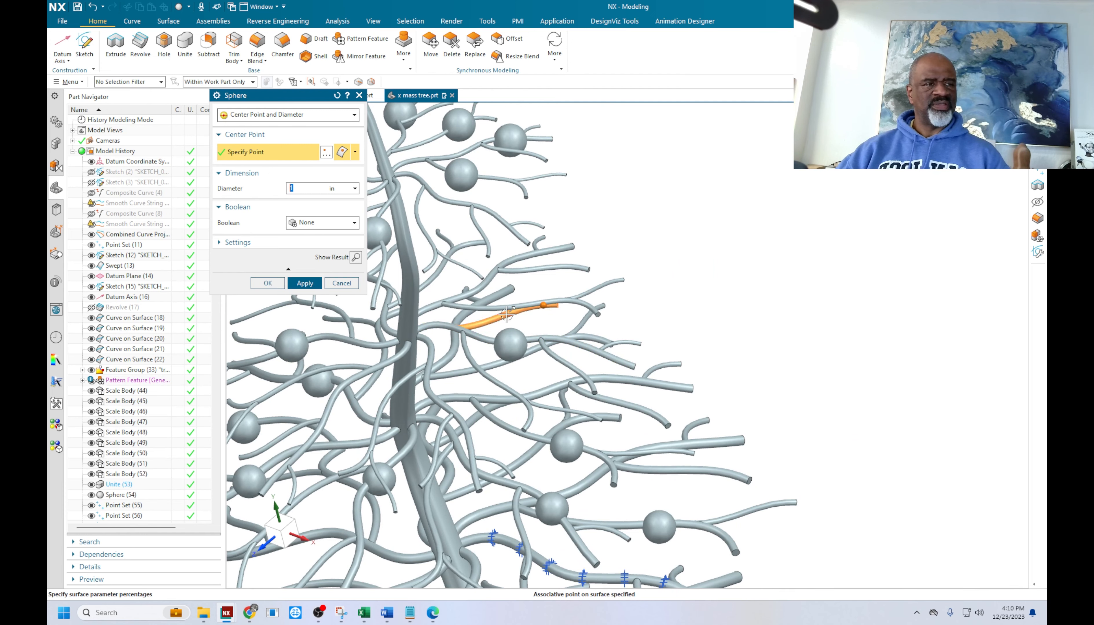
middle_click(543, 305)
scroll(545, 306, down, 3)
scroll(596, 379, up, 1)
scroll(596, 379, down, 3)
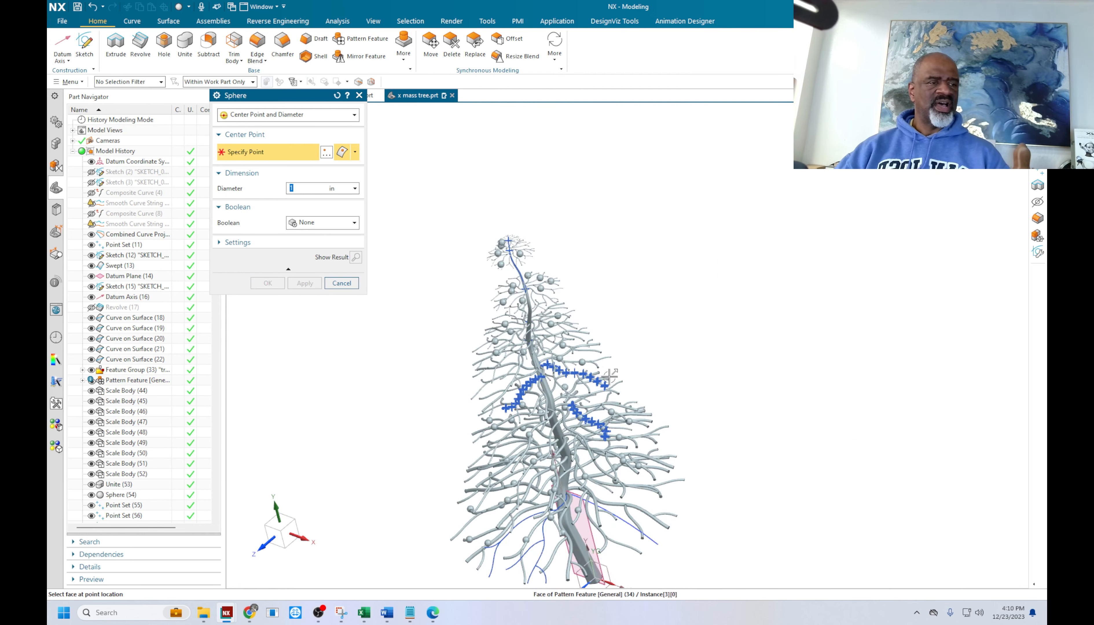
Add three 1 in spheres right of the trunk, two in the bottom layer and one on a forked branch in the layer above it
middle_drag(625, 383, 647, 341)
scroll(609, 463, up, 5)
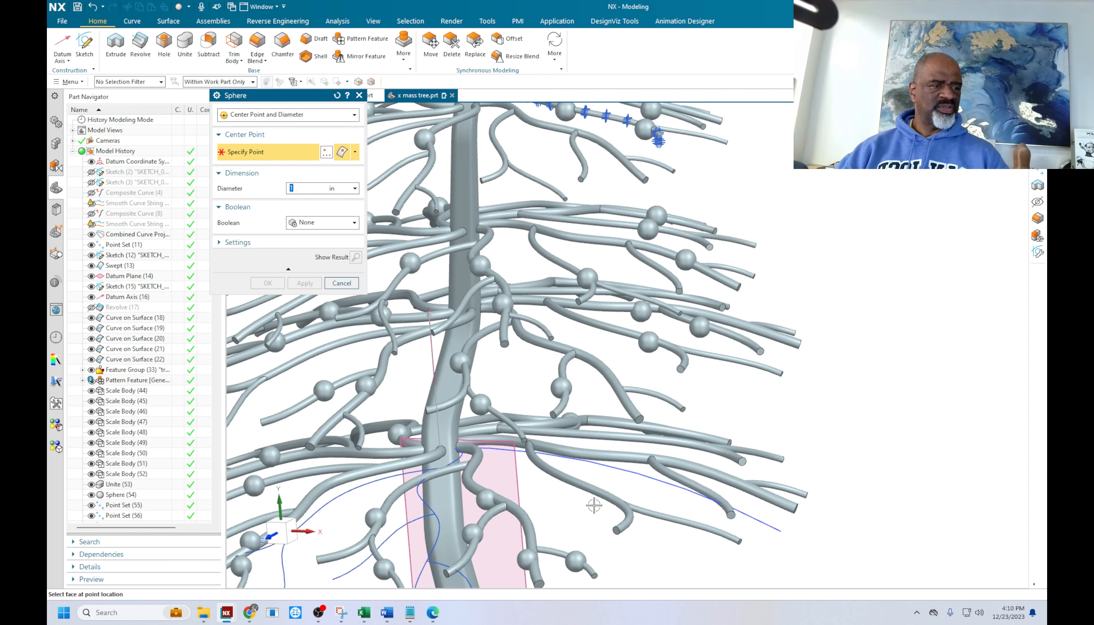
click(599, 497)
middle_click(603, 496)
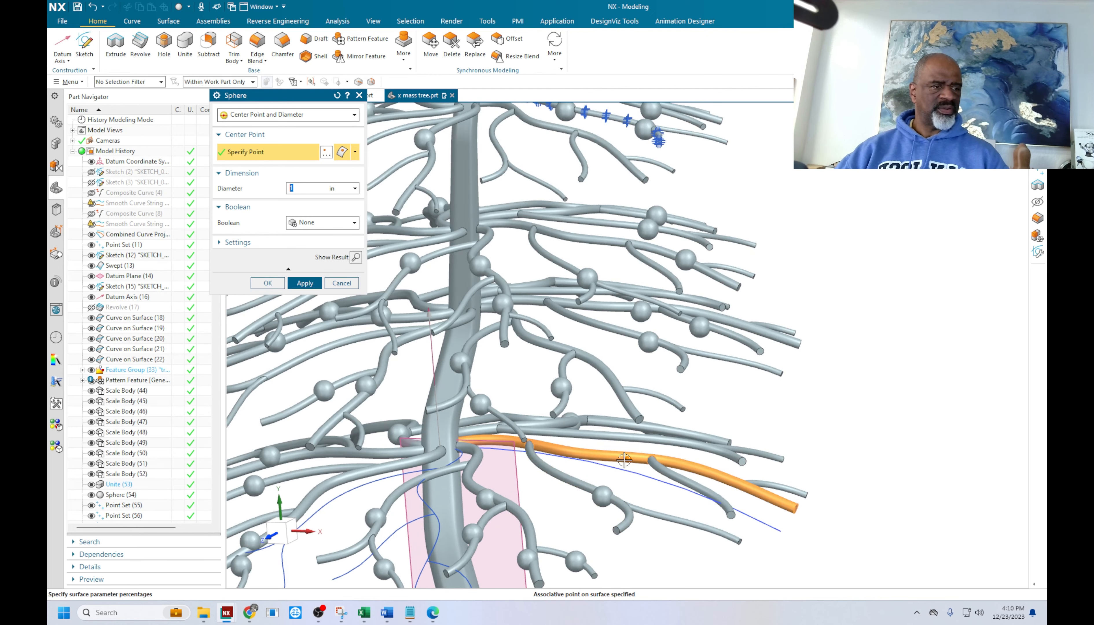
click(631, 437)
scroll(598, 445, up, 1)
middle_click(597, 445)
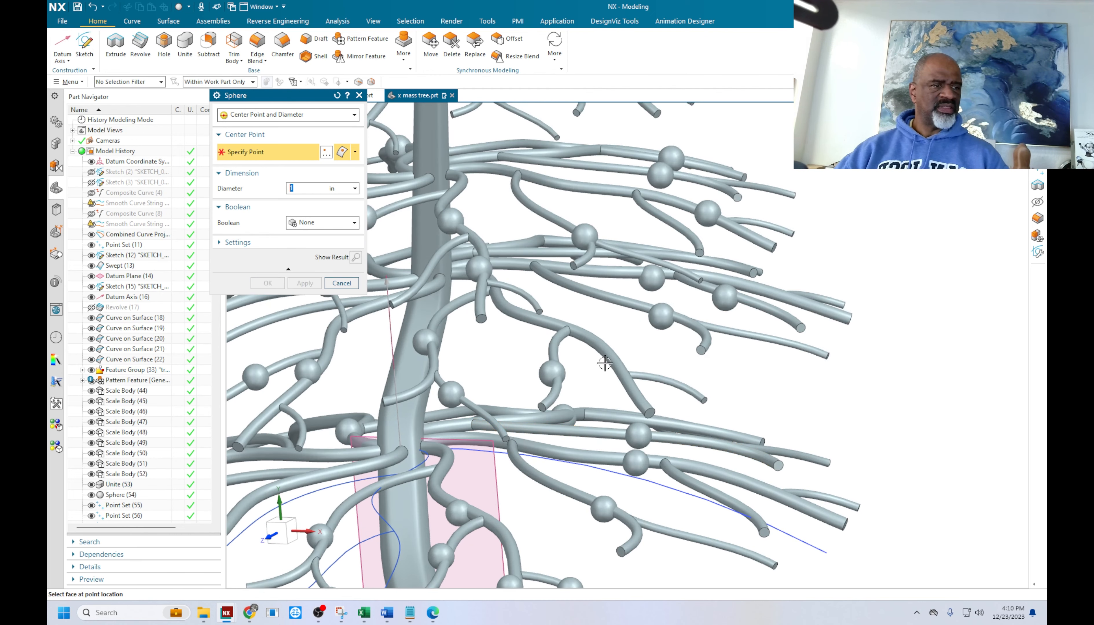
click(602, 367)
middle_click(601, 375)
scroll(452, 370, down, 4)
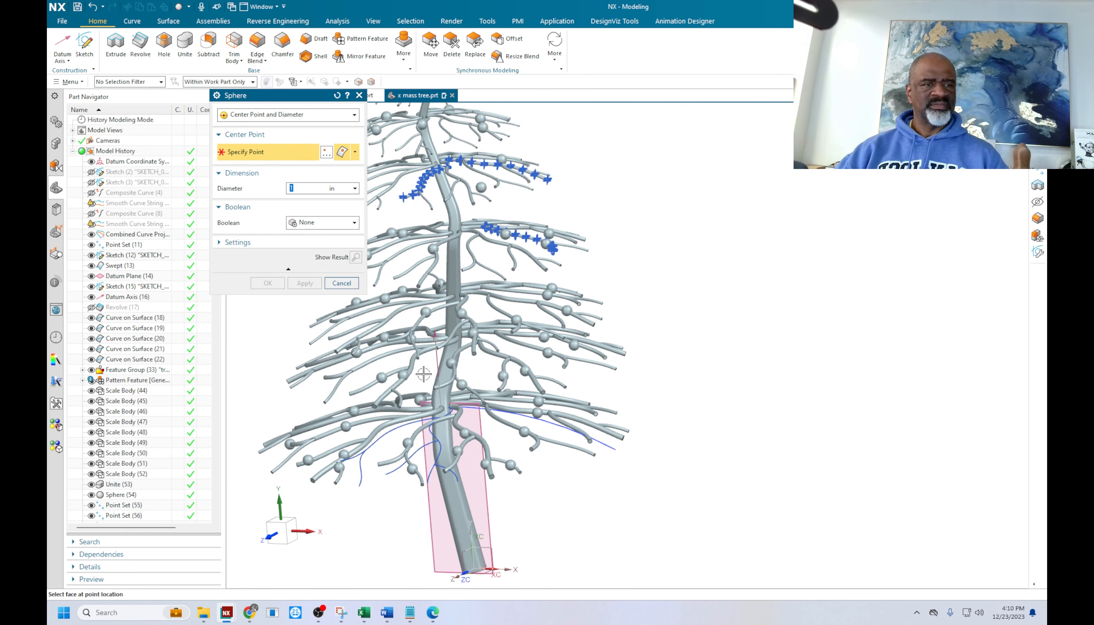
Add two 1 in spheres on undecorated branches left of the trunk in the second layer from the bottom
scroll(391, 343, up, 4)
click(382, 344)
middle_click(371, 356)
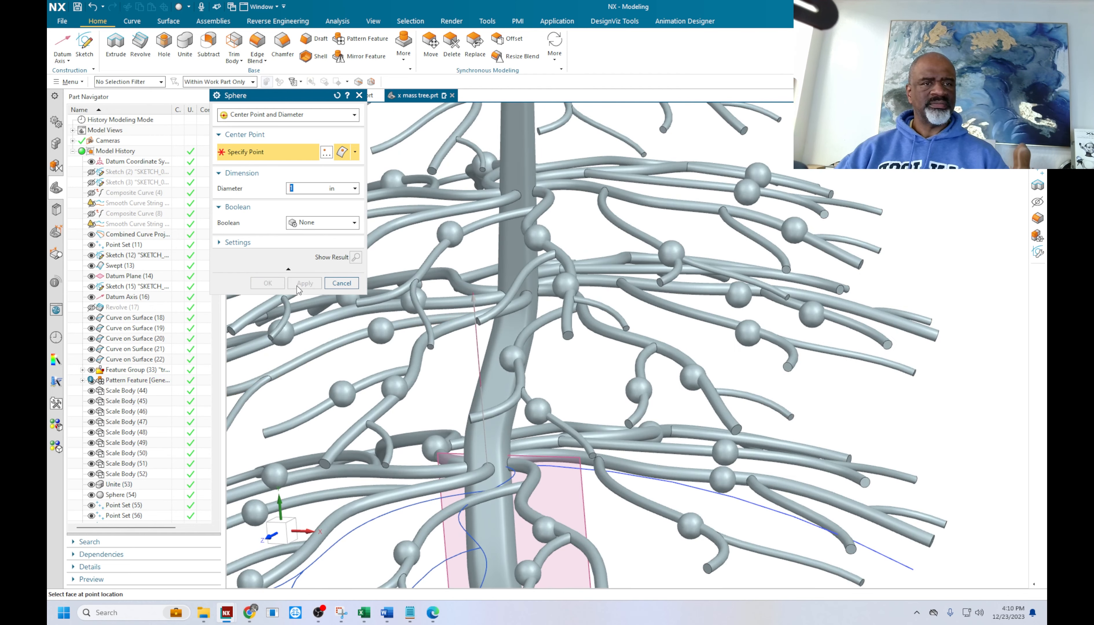
scroll(506, 353, down, 4)
scroll(493, 361, up, 3)
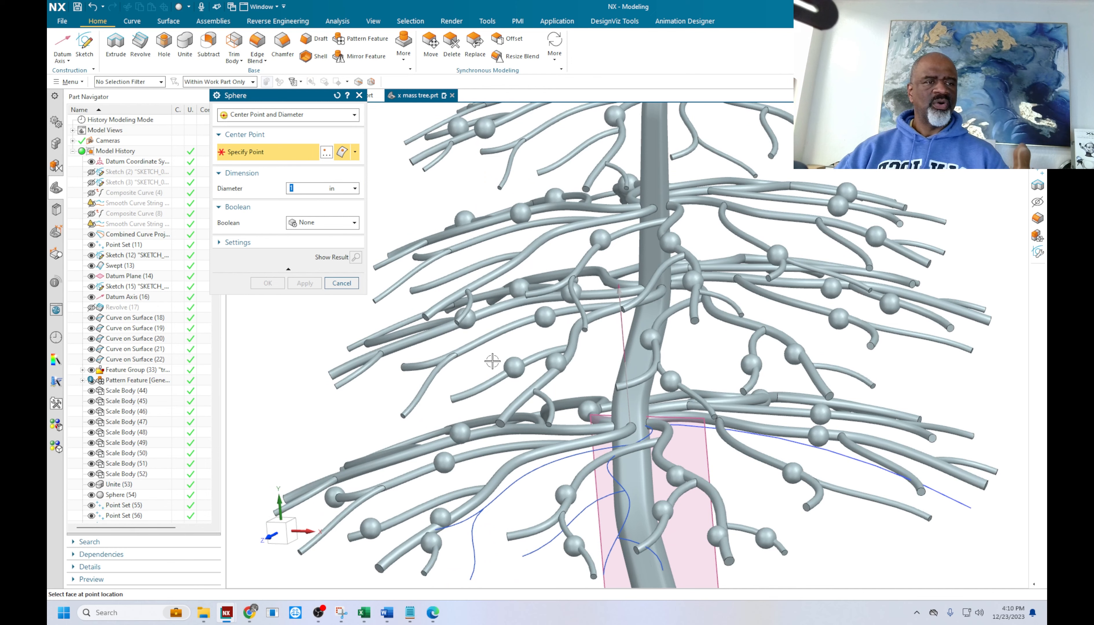
click(480, 340)
middle_click(479, 341)
scroll(530, 378, down, 4)
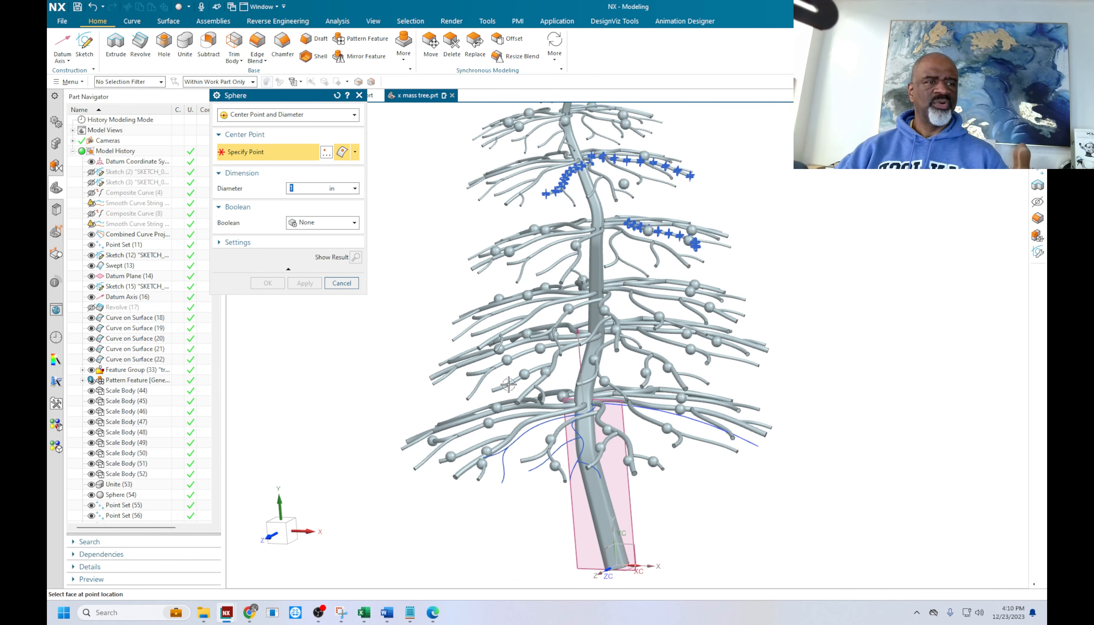
Add 1 in spheres to an outer left branch of the second layer from the bottom and a left branch of the third, then end the Sphere command
scroll(477, 333, up, 4)
click(468, 386)
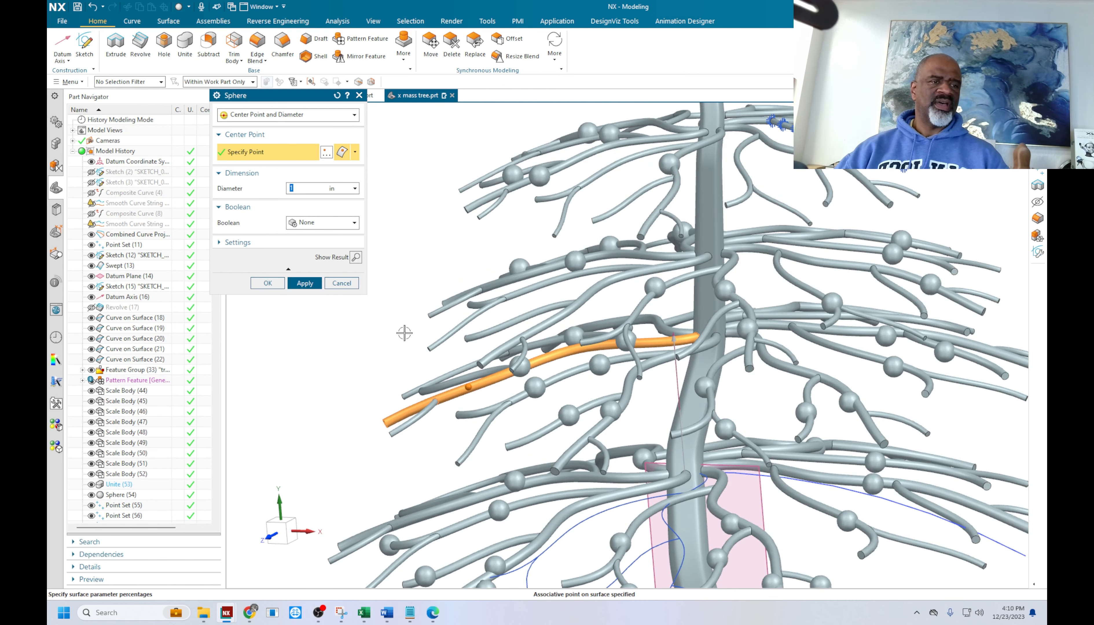
middle_click(402, 335)
click(494, 311)
middle_click(496, 313)
click(341, 283)
scroll(336, 331, down, 5)
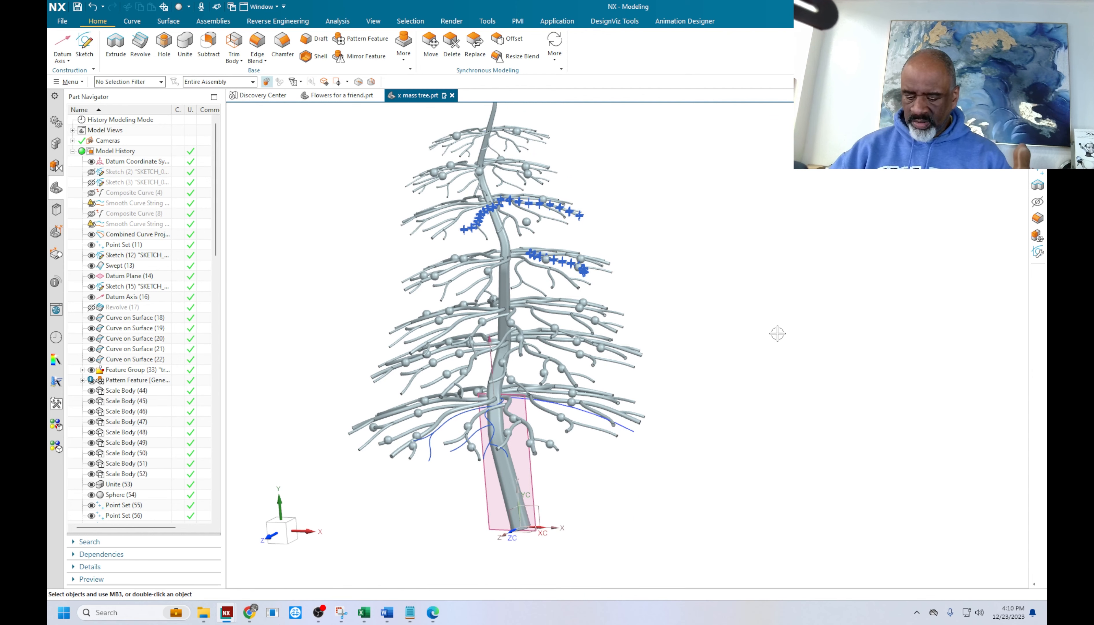
Hide the united trunk and branch body, leaving the ornament spheres in view
key(ctrl+b)
click(369, 408)
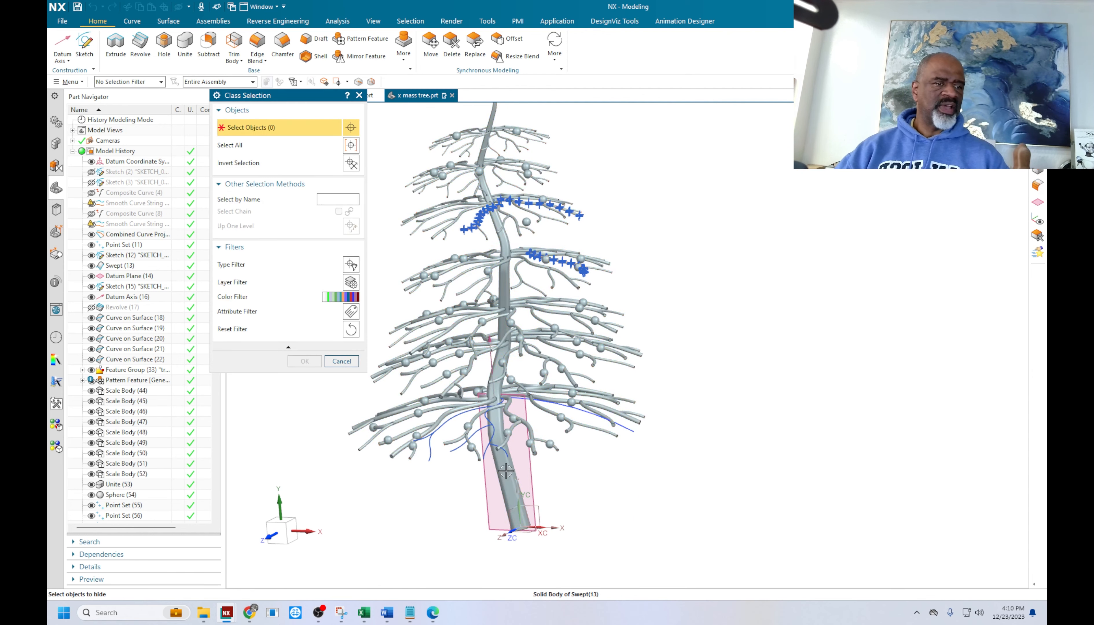
click(304, 361)
scroll(651, 353, down, 3)
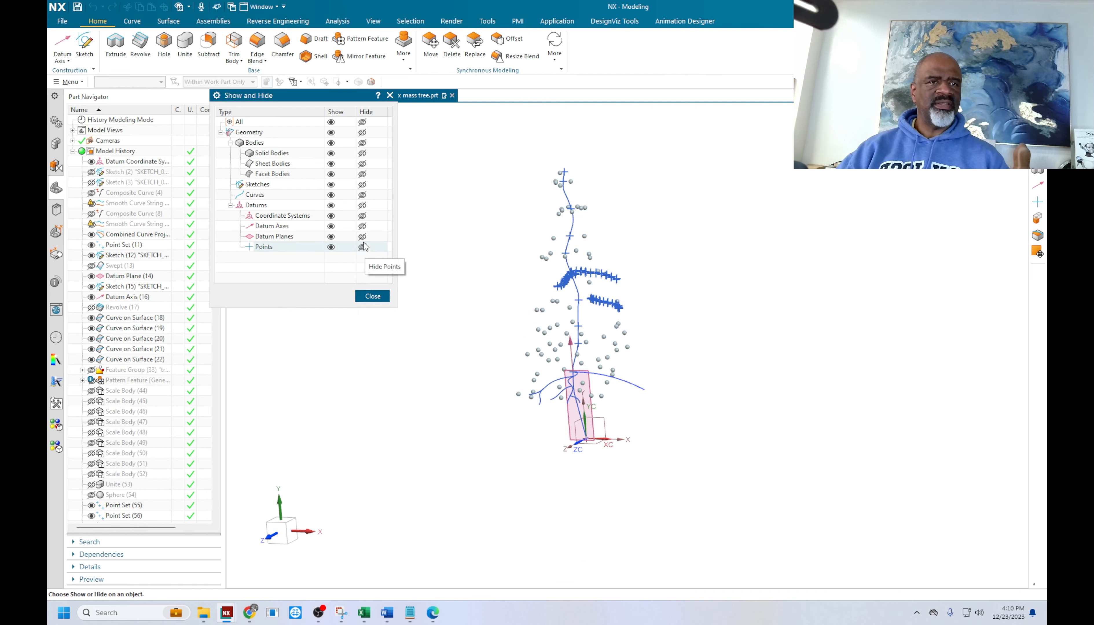
Hide all points, datum planes, datum axes, coordinate systems, curves and sketches
click(363, 246)
click(363, 236)
click(363, 226)
click(363, 216)
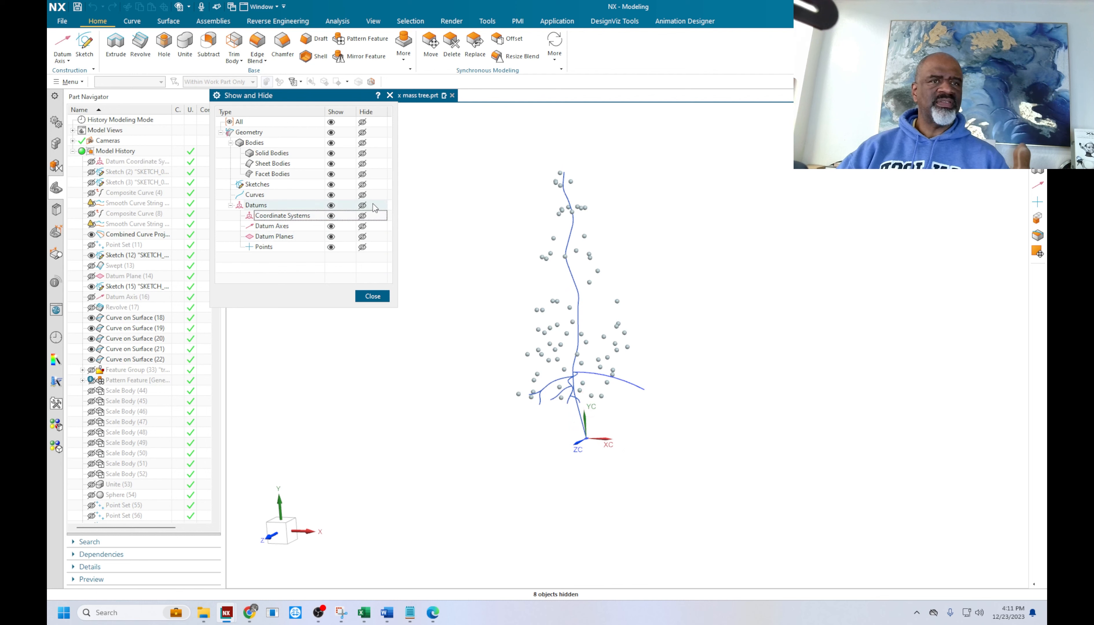
click(363, 195)
click(362, 184)
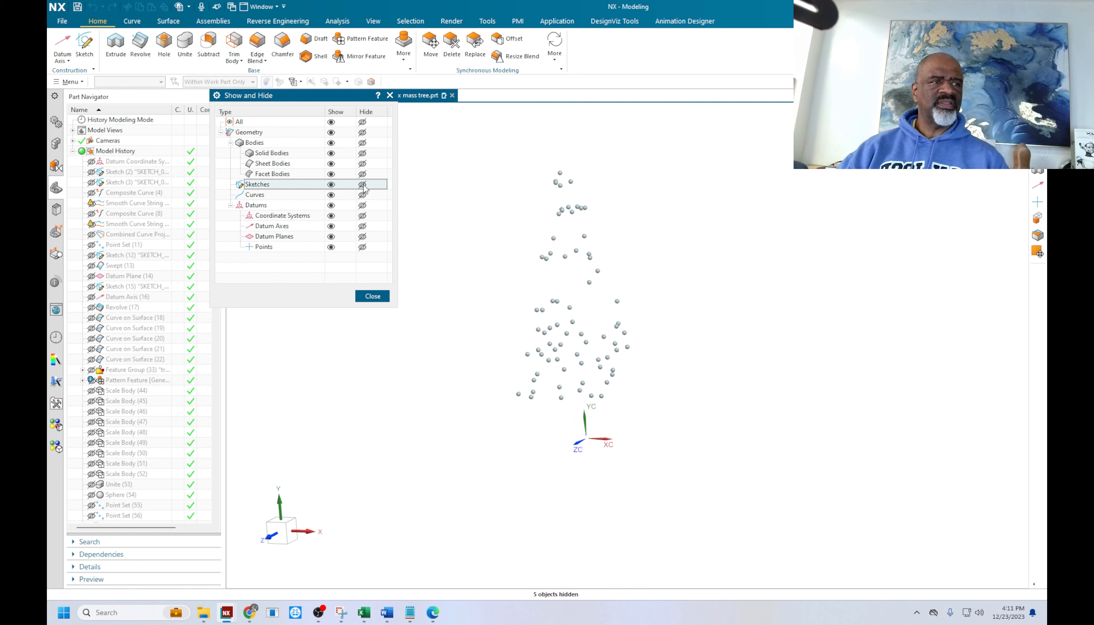
click(373, 296)
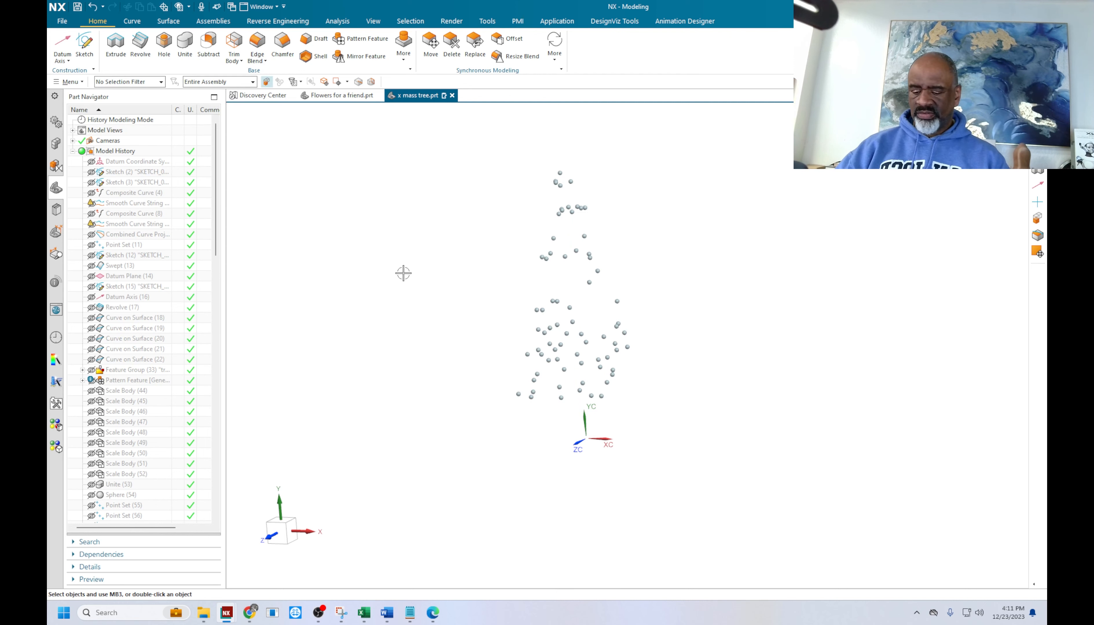
Change the display color of all visible ornament spheres to red
key(ctrl+j)
drag(454, 152, 723, 434)
click(295, 362)
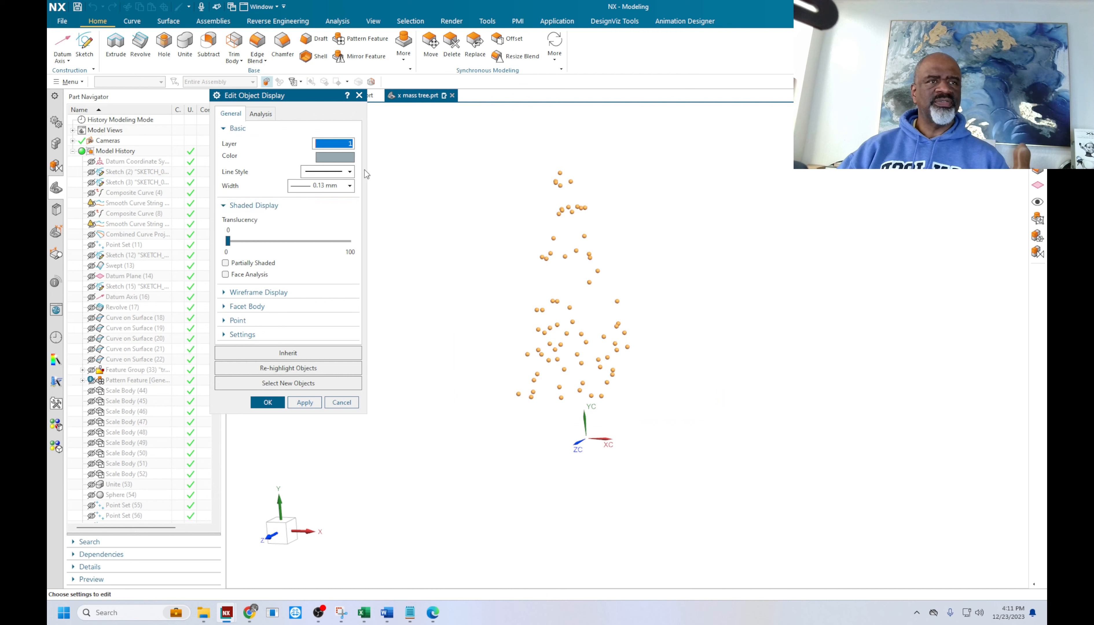
click(343, 157)
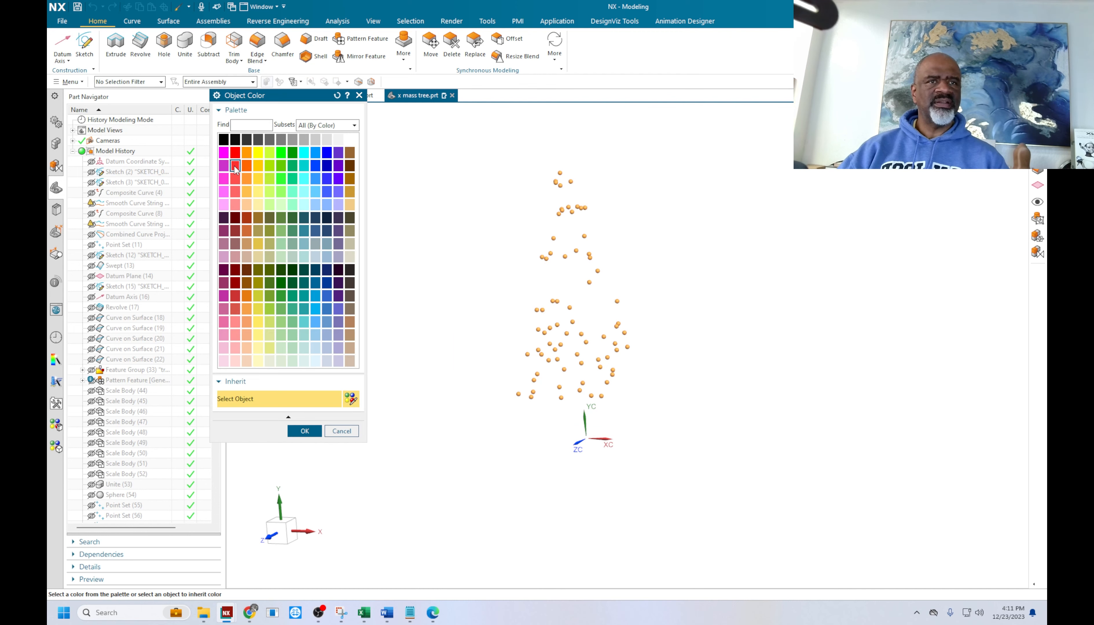
click(304, 431)
click(303, 403)
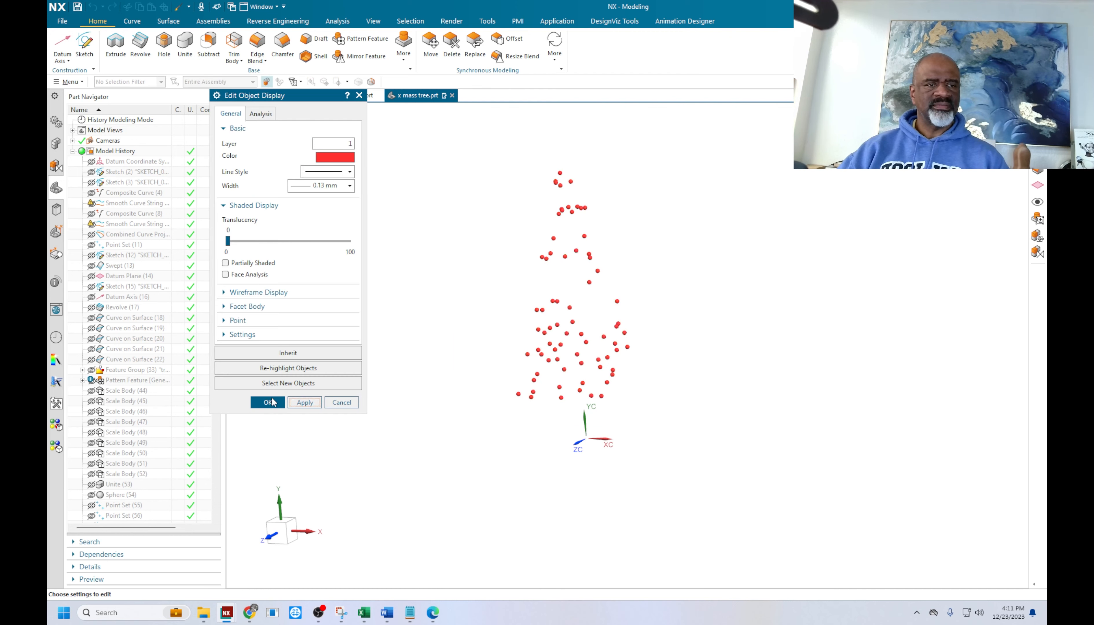
click(333, 401)
Show the hidden united trunk and branch body again together with the ornaments
key(ctrl+shift+k)
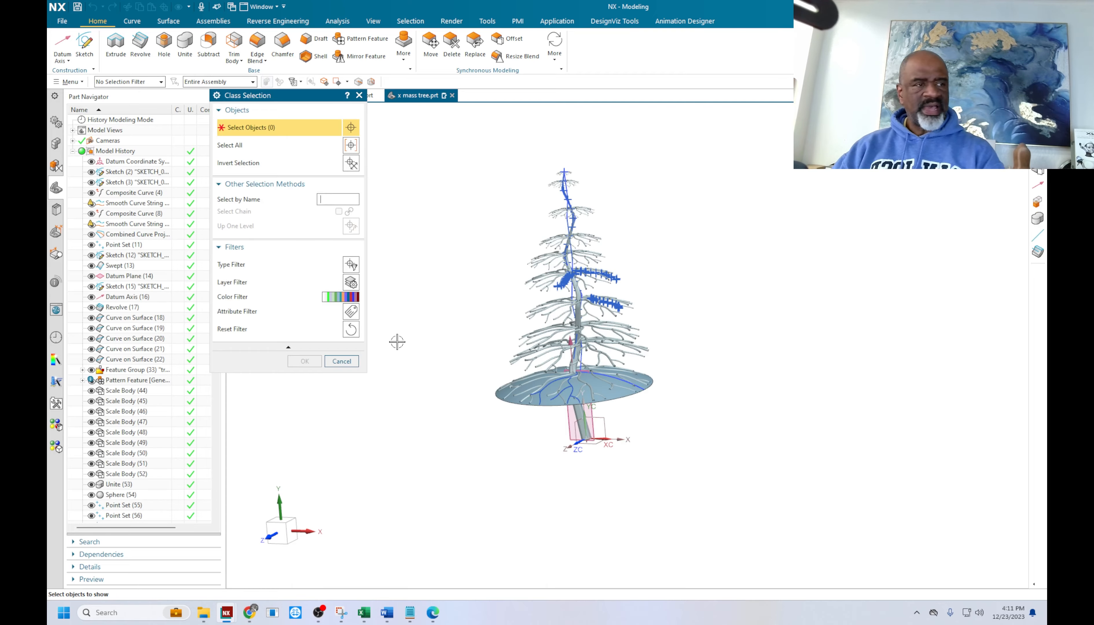
scroll(565, 323, up, 7)
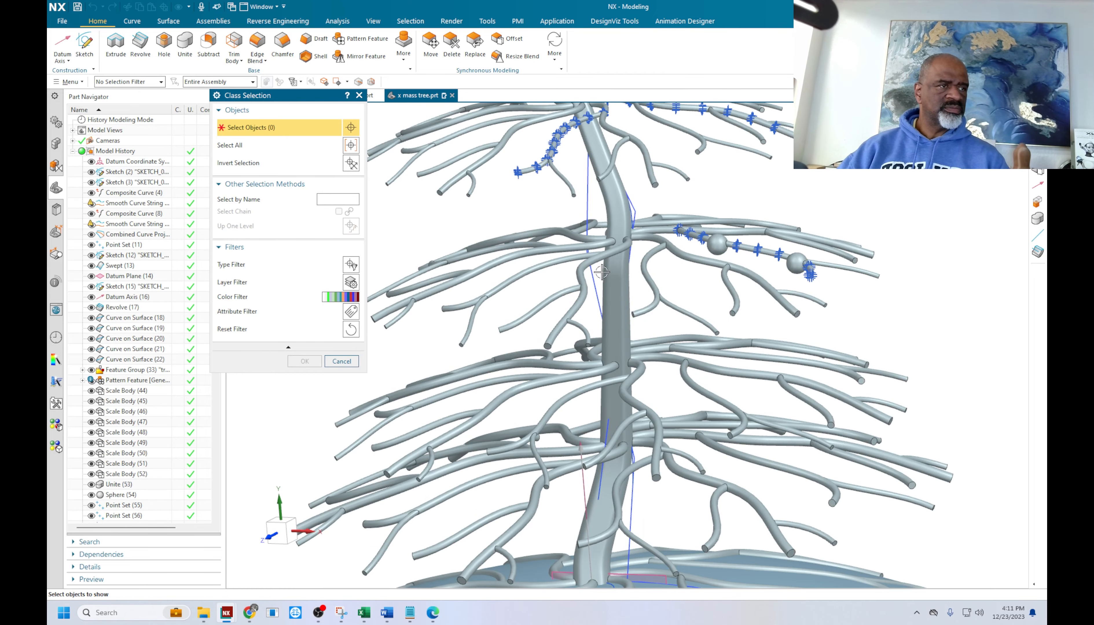
click(608, 281)
click(303, 361)
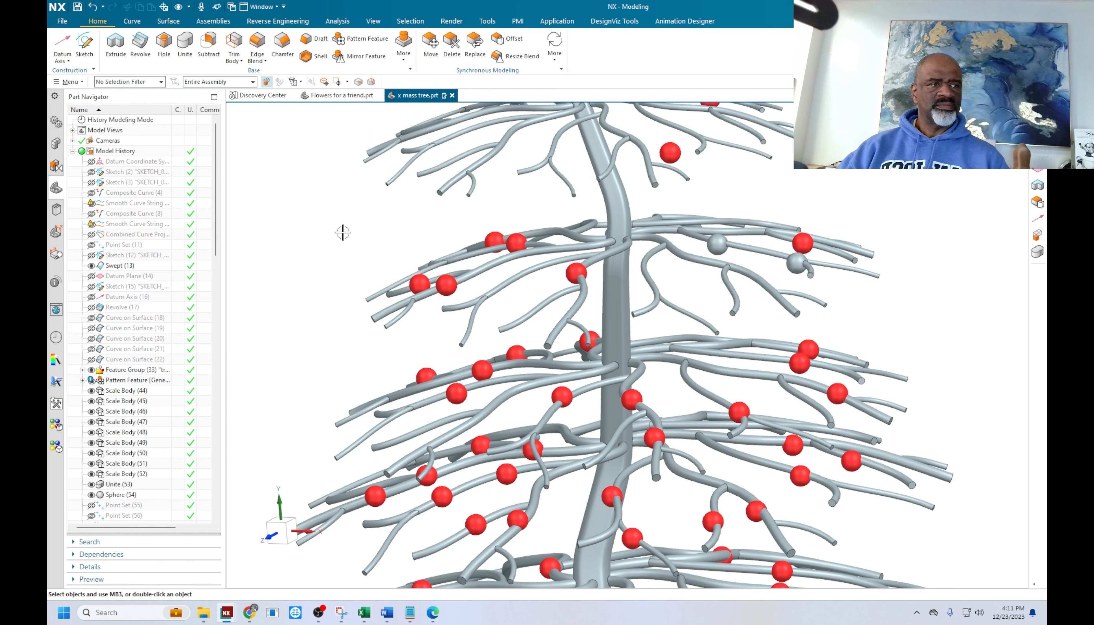
Change the display color of the trunk and branch body to golden brown
key(ctrl+j)
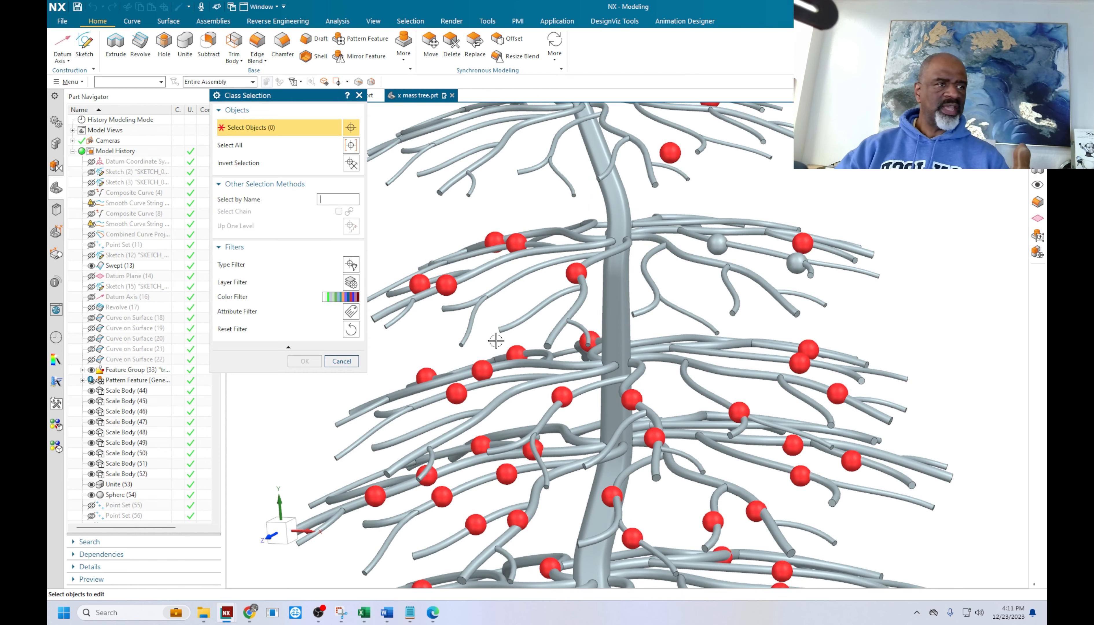
click(628, 280)
click(304, 361)
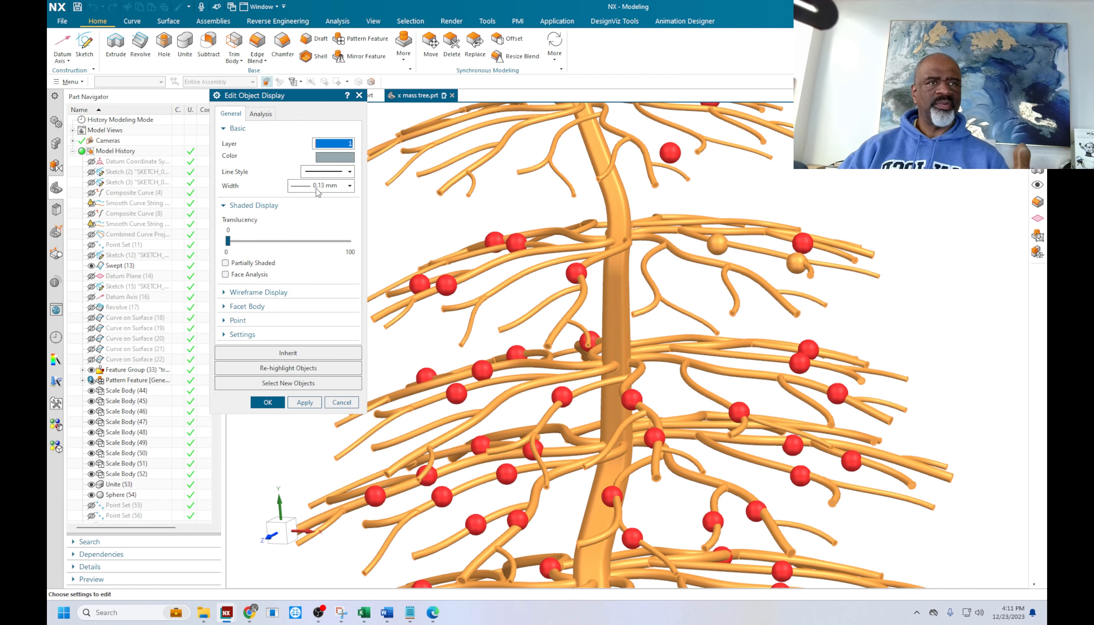
click(341, 157)
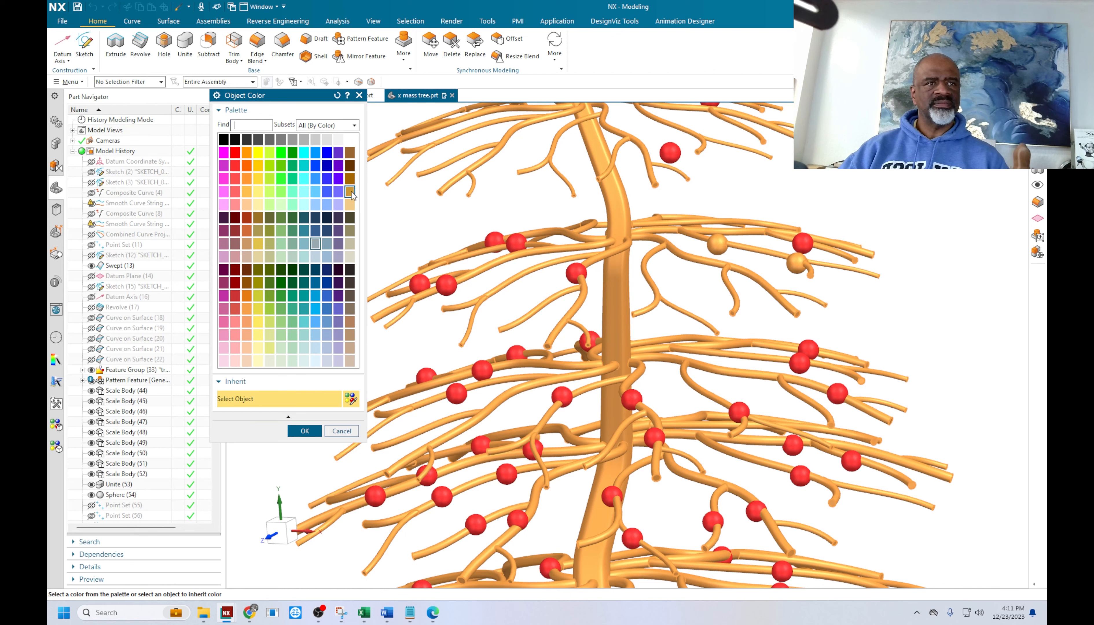
click(304, 431)
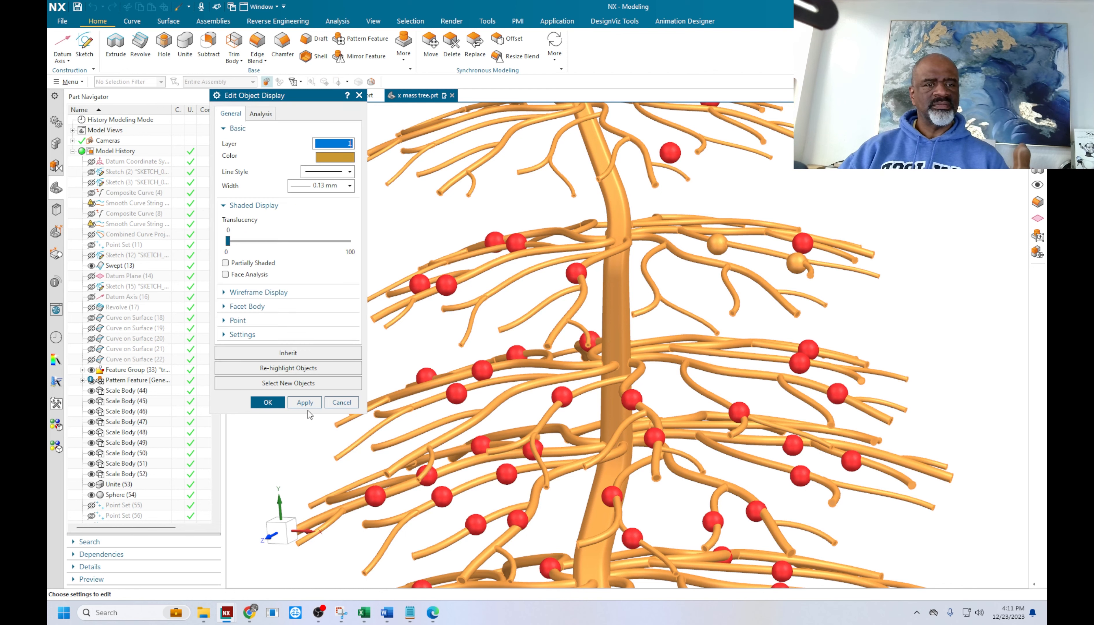
click(303, 403)
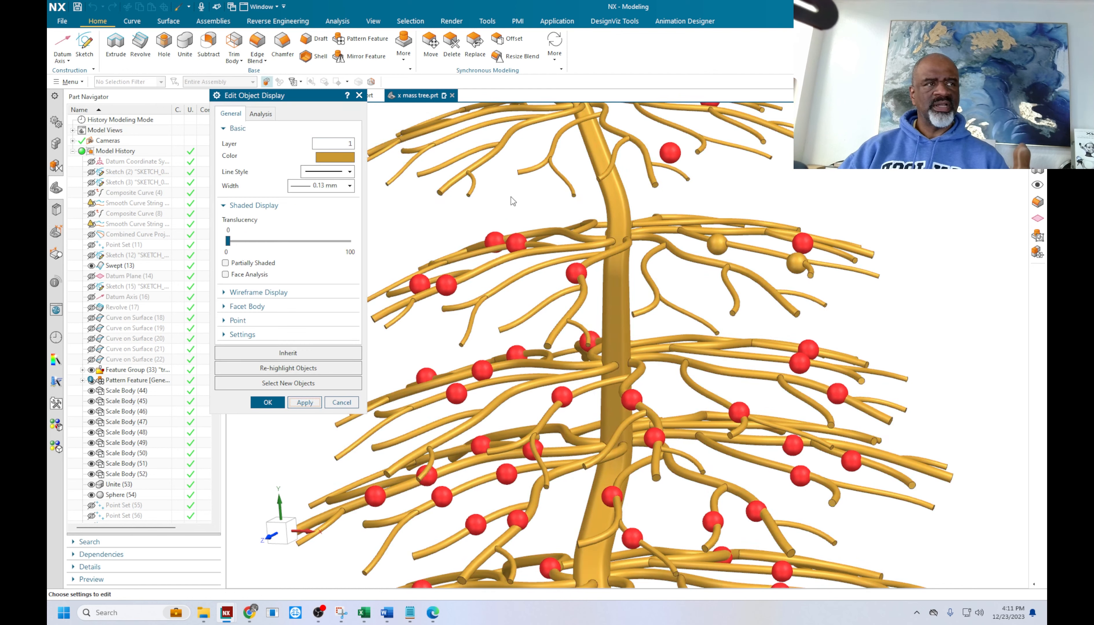
Reselect the trunk and branch body and change its display color to dark brown
click(288, 383)
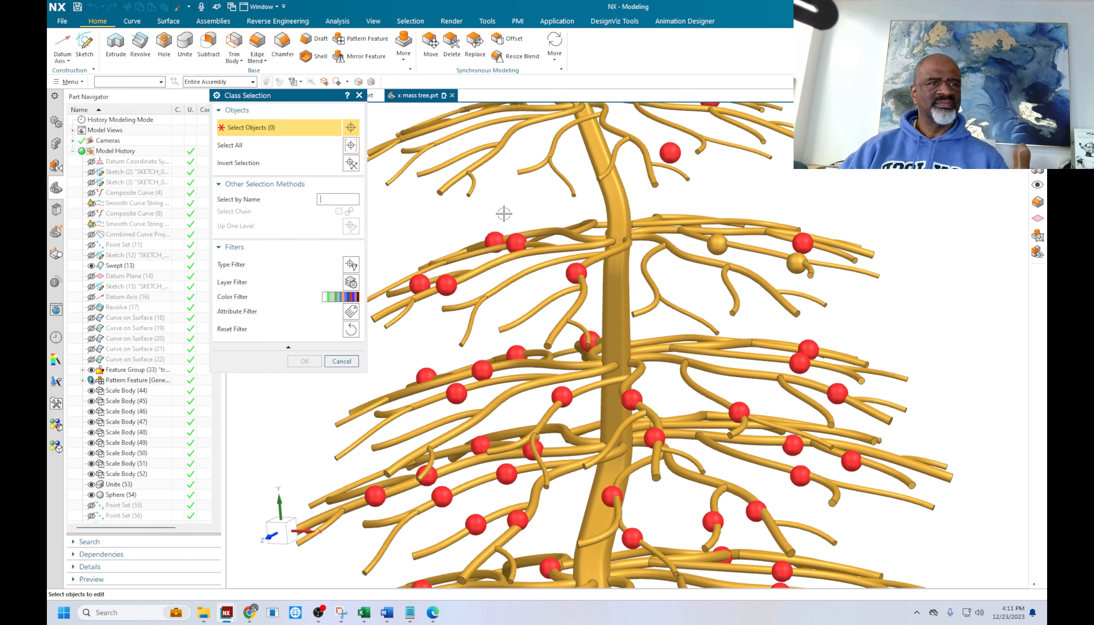
click(614, 193)
click(305, 361)
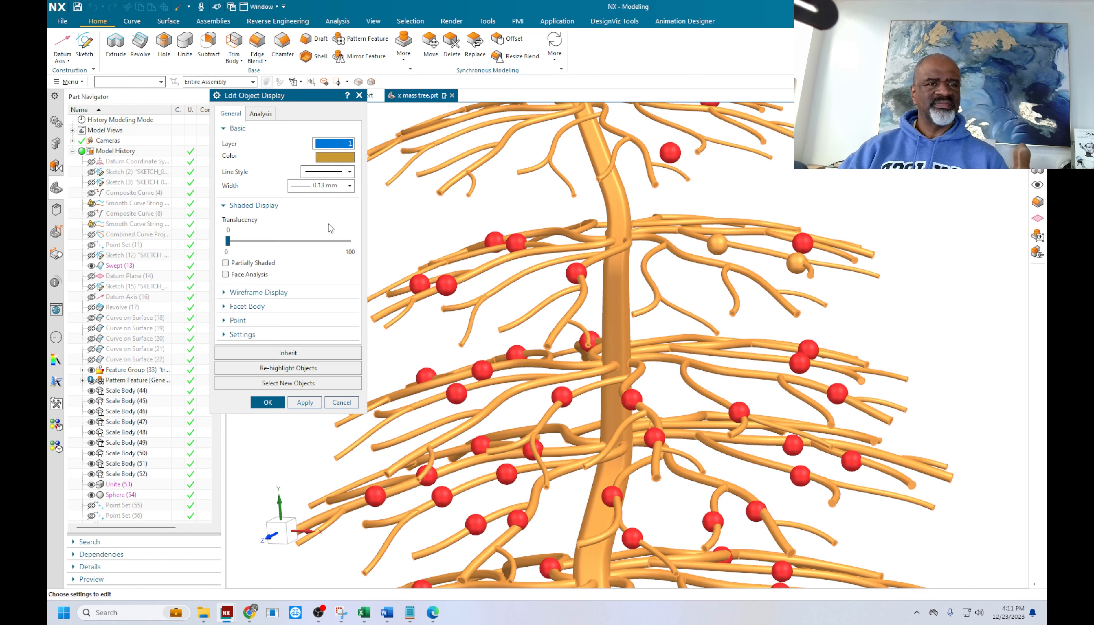
click(340, 168)
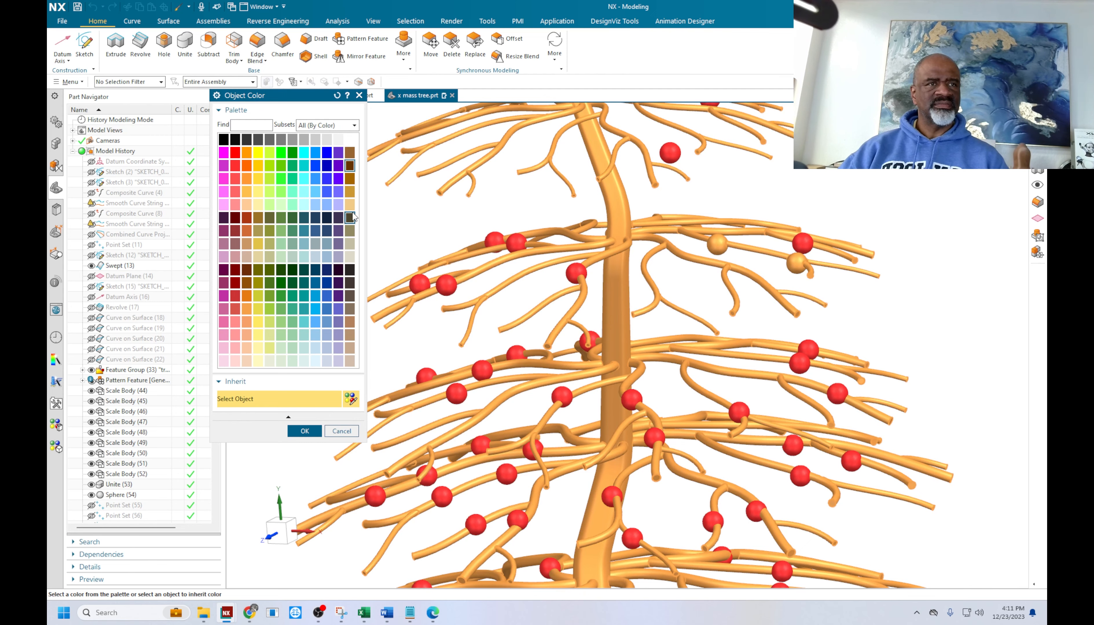
click(305, 431)
click(304, 402)
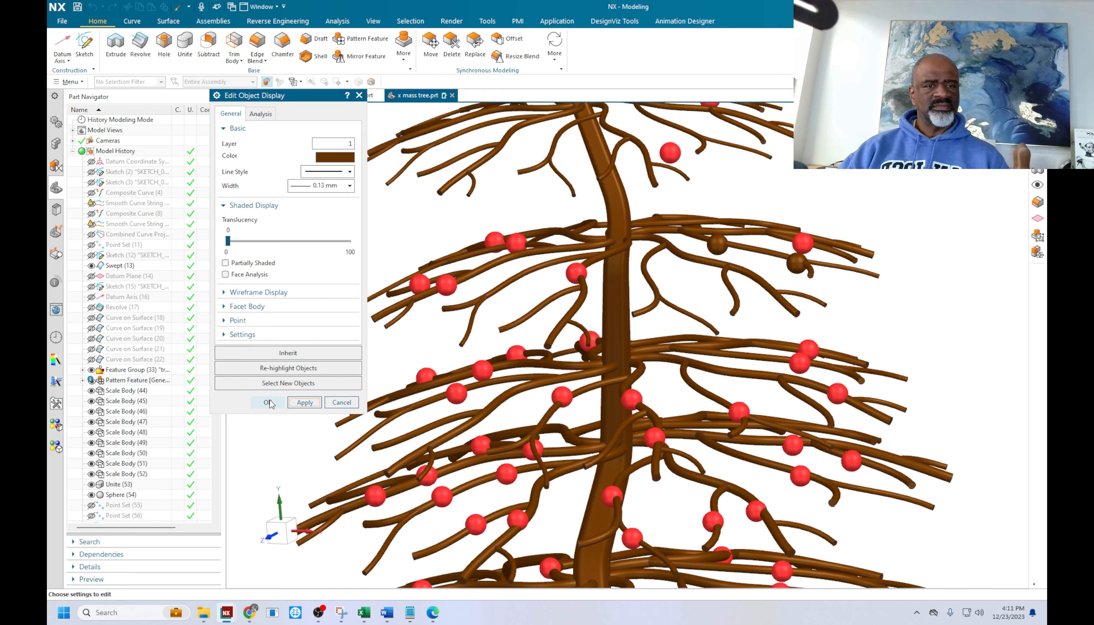
click(269, 403)
Move the united trunk and branch body 2 in upward along the Y axis, keeping the original rather than a copy
scroll(366, 264, down, 5)
middle_drag(354, 273, 371, 273)
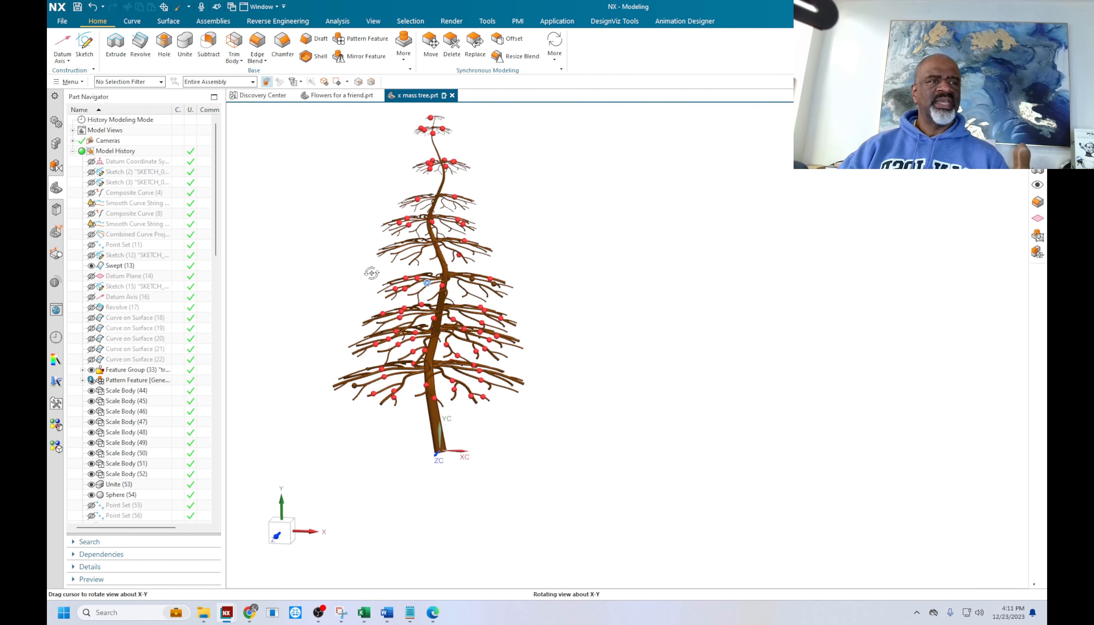
scroll(498, 254, up, 5)
scroll(513, 274, down, 5)
scroll(360, 324, up, 5)
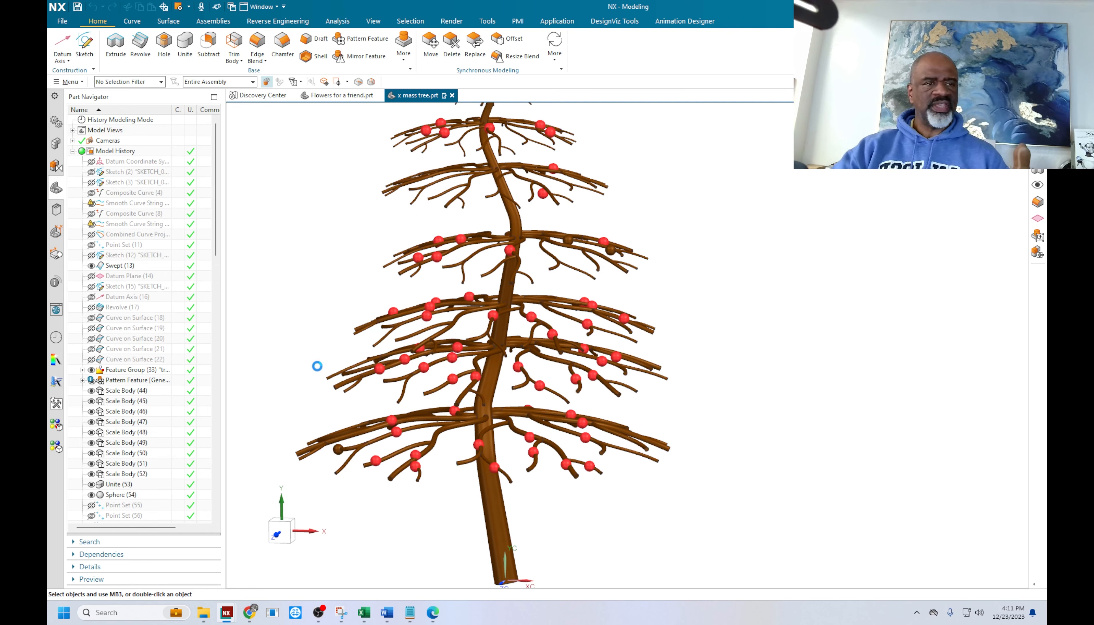
key(ctrl+t)
click(397, 475)
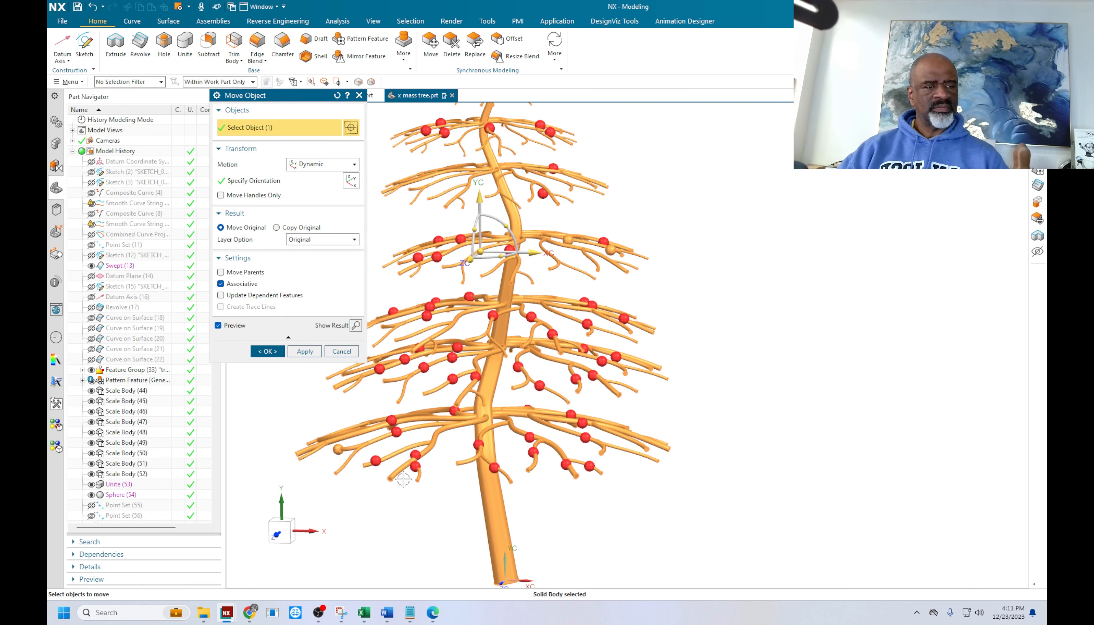
click(264, 184)
key(ctrl+f)
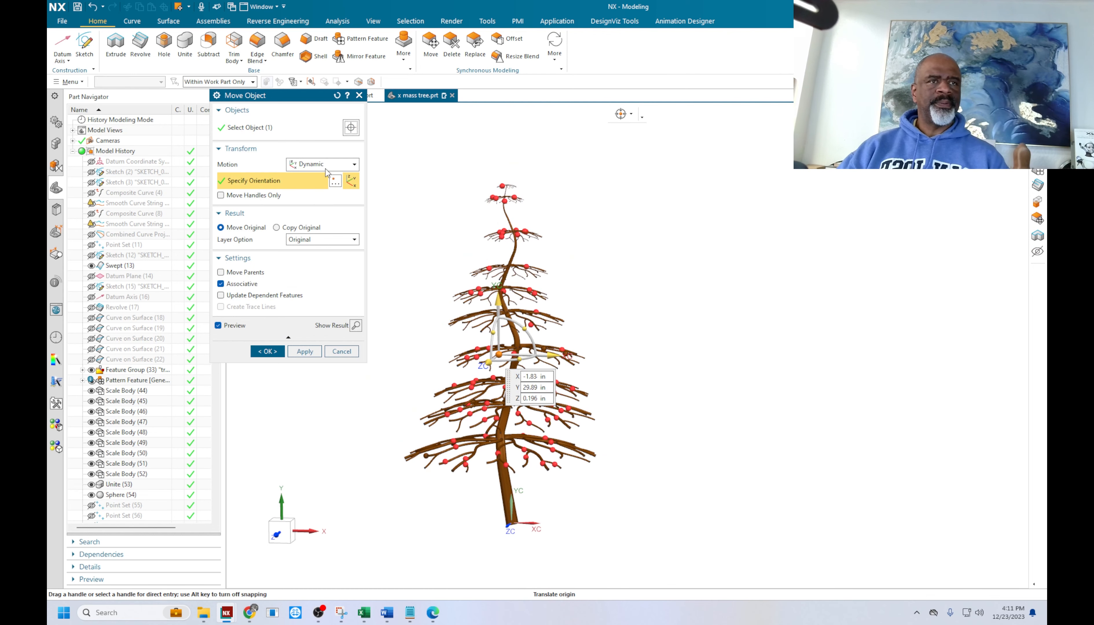
click(327, 165)
click(321, 184)
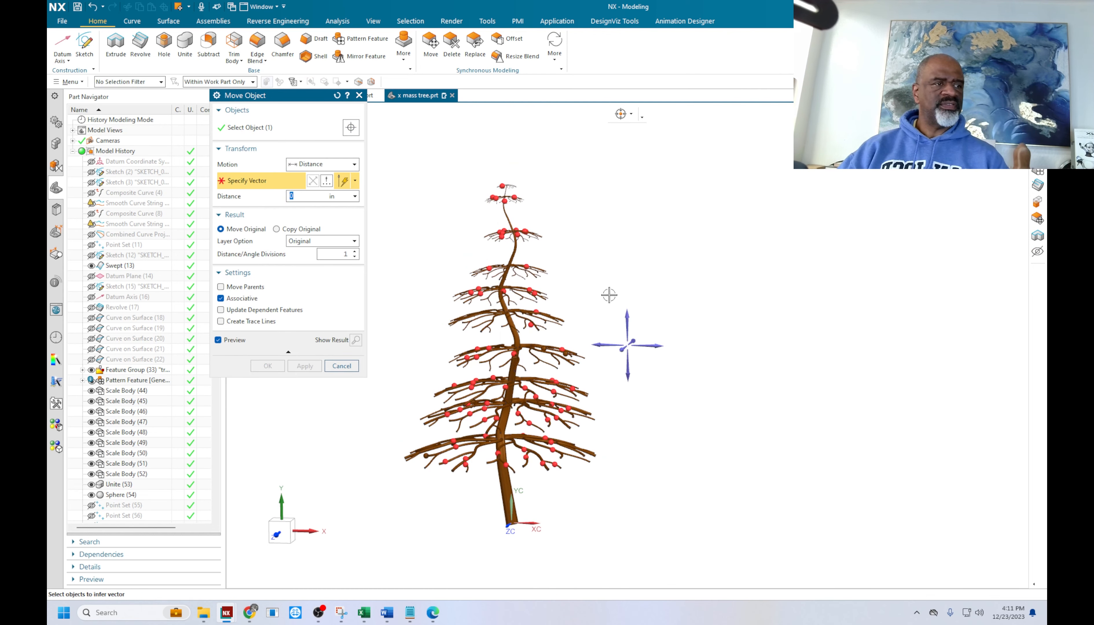
click(628, 316)
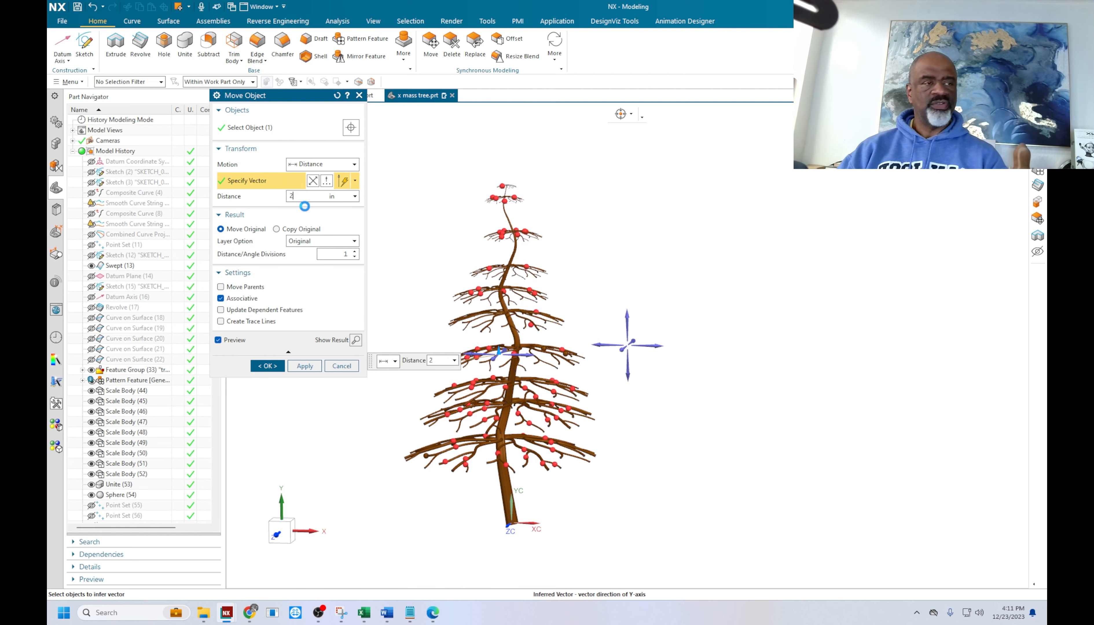
click(267, 366)
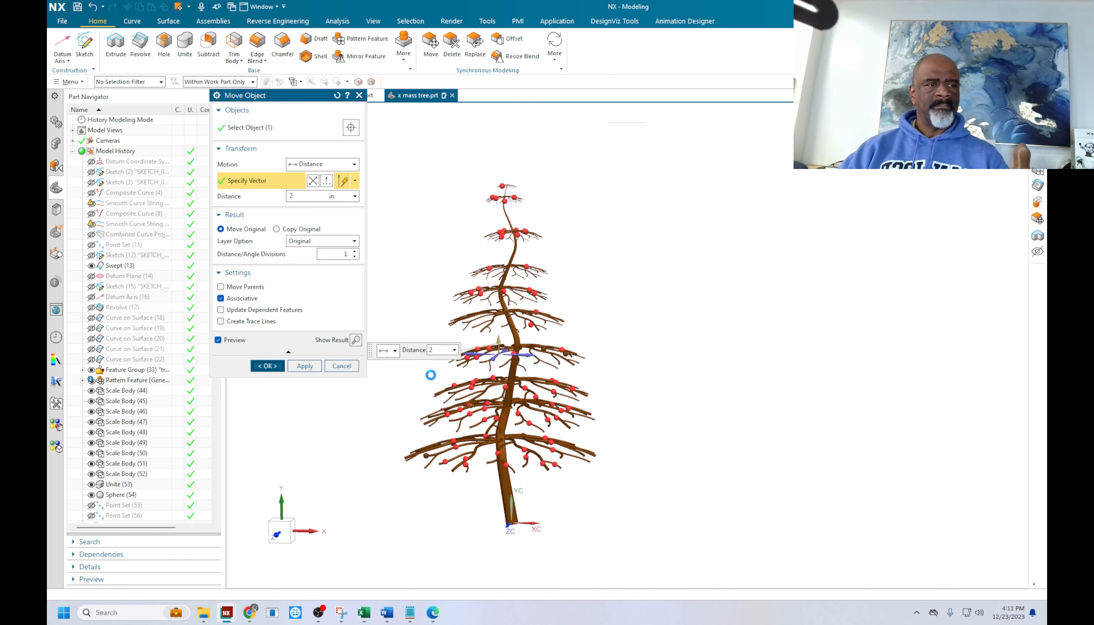
scroll(554, 317, up, 1)
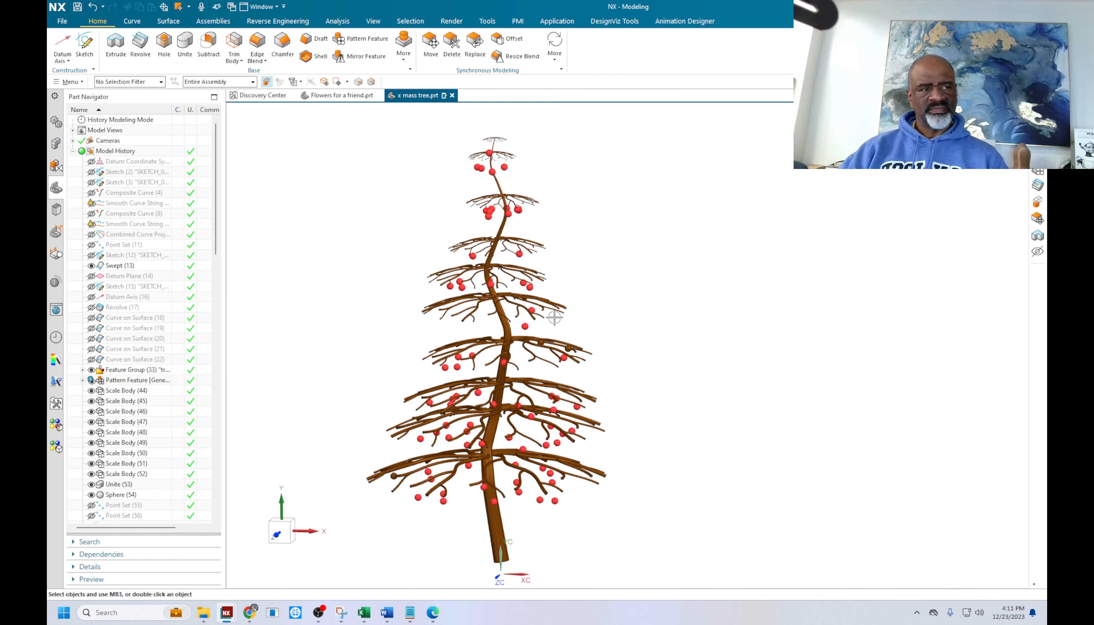
Edit the tree body's Move Object feature and set its distance to 1 in
scroll(605, 303, down, 2)
middle_drag(615, 305, 593, 323)
drag(215, 225, 223, 496)
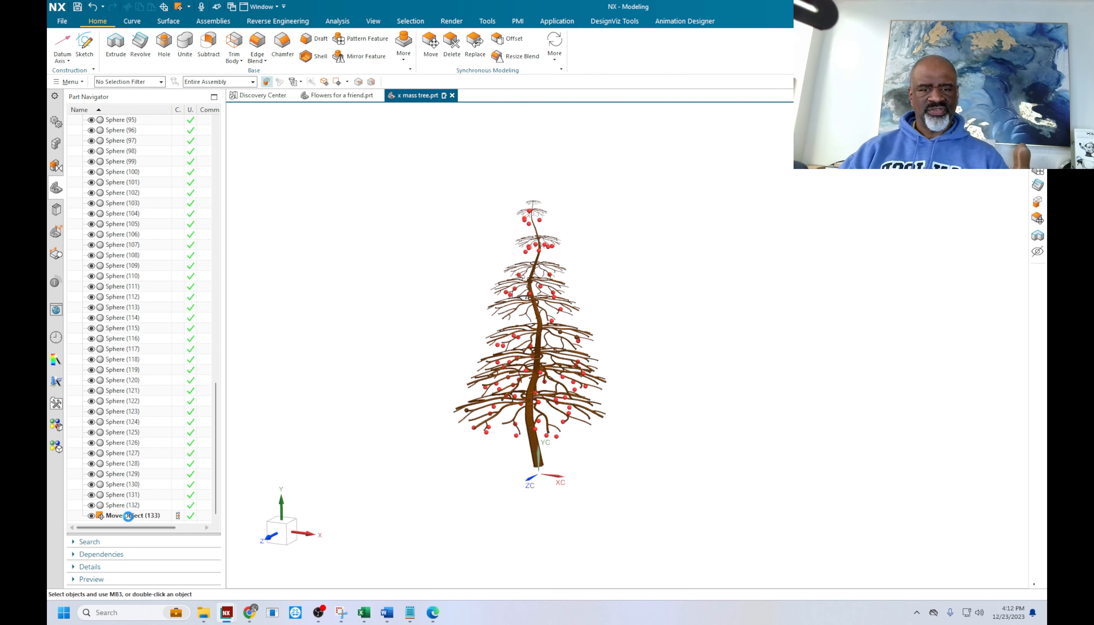
double_click(129, 516)
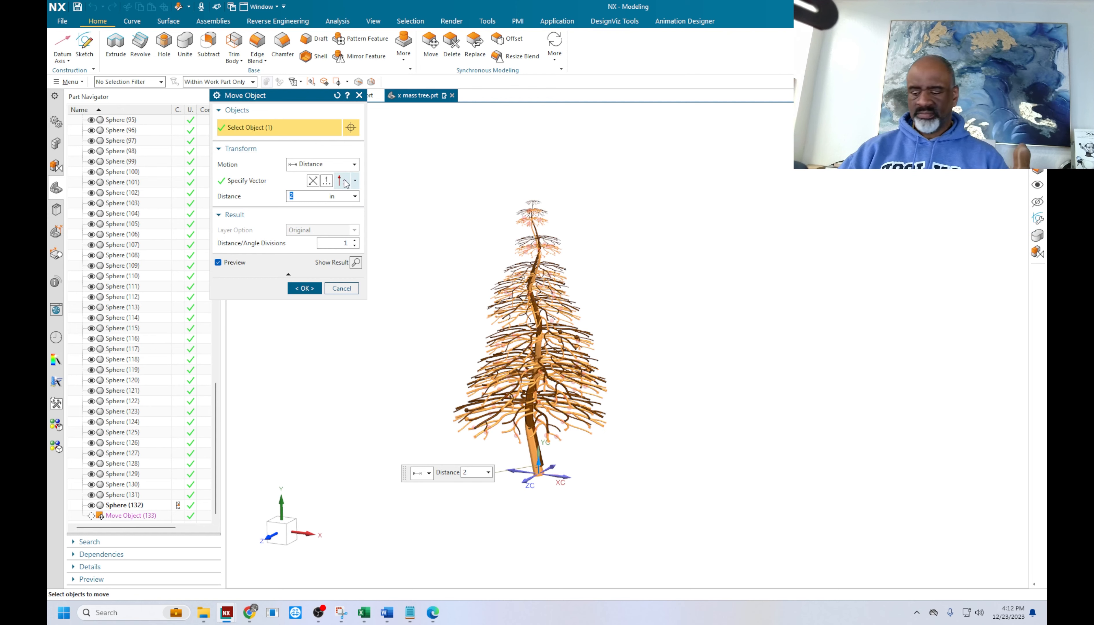
text(1)
key(Return)
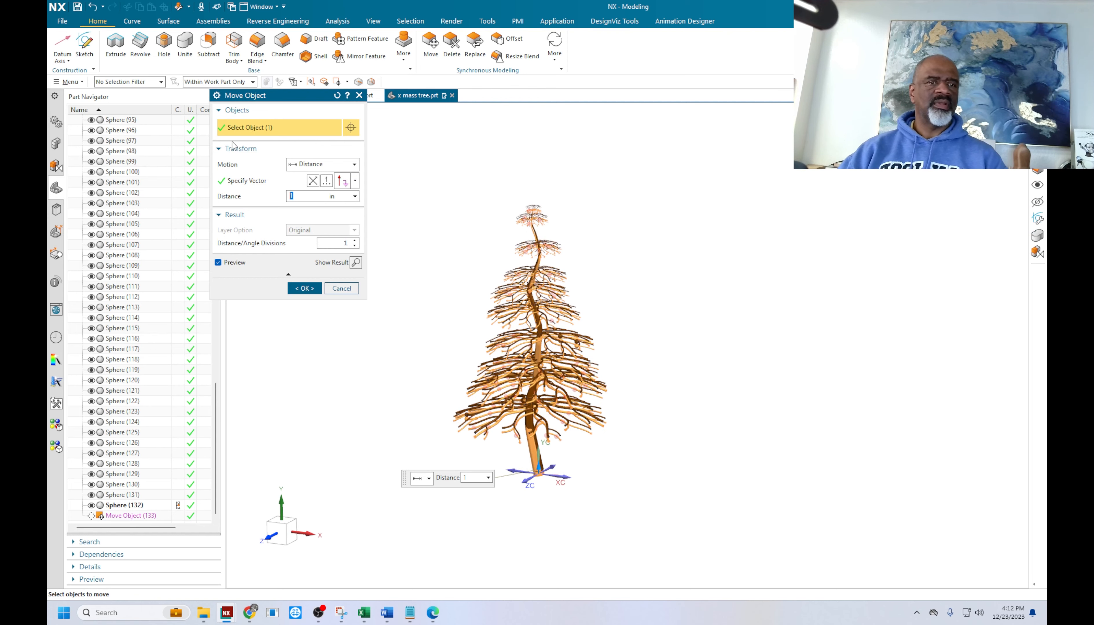
click(306, 289)
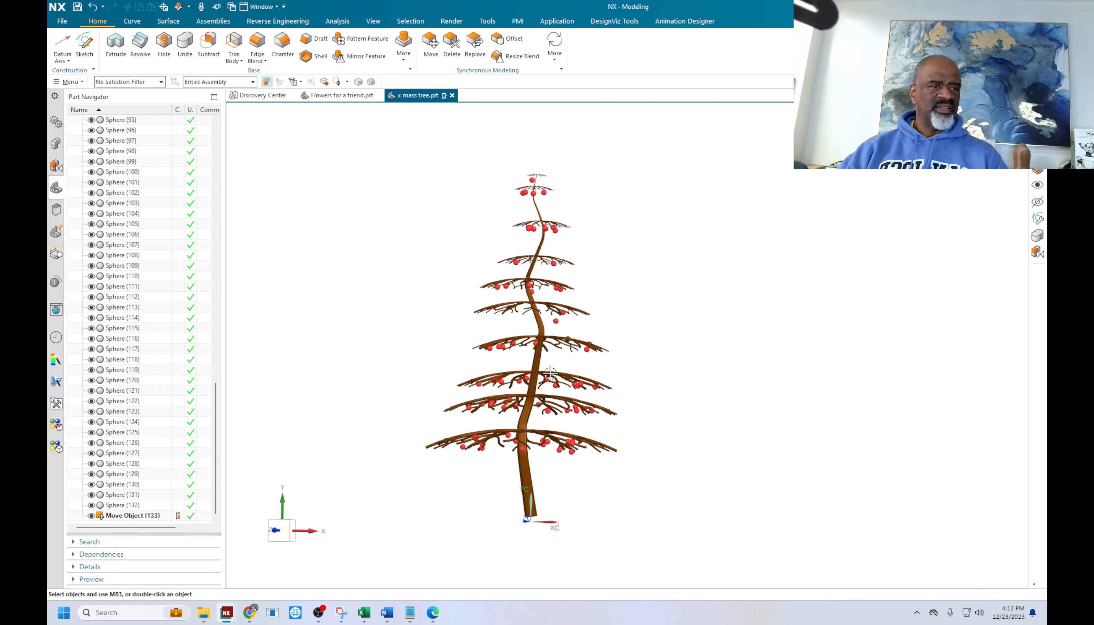
Change the display color of the two brown ornament spheres to red by selecting only their faces
scroll(541, 379, up, 6)
scroll(541, 380, down, 8)
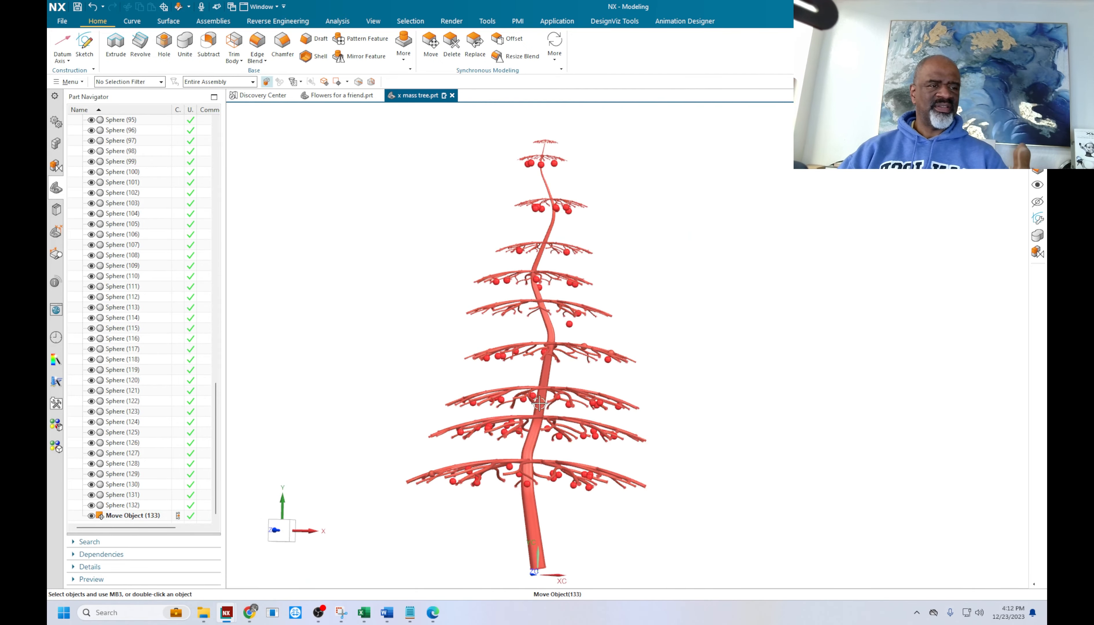
middle_drag(645, 390, 529, 372)
scroll(533, 359, up, 6)
scroll(529, 372, down, 5)
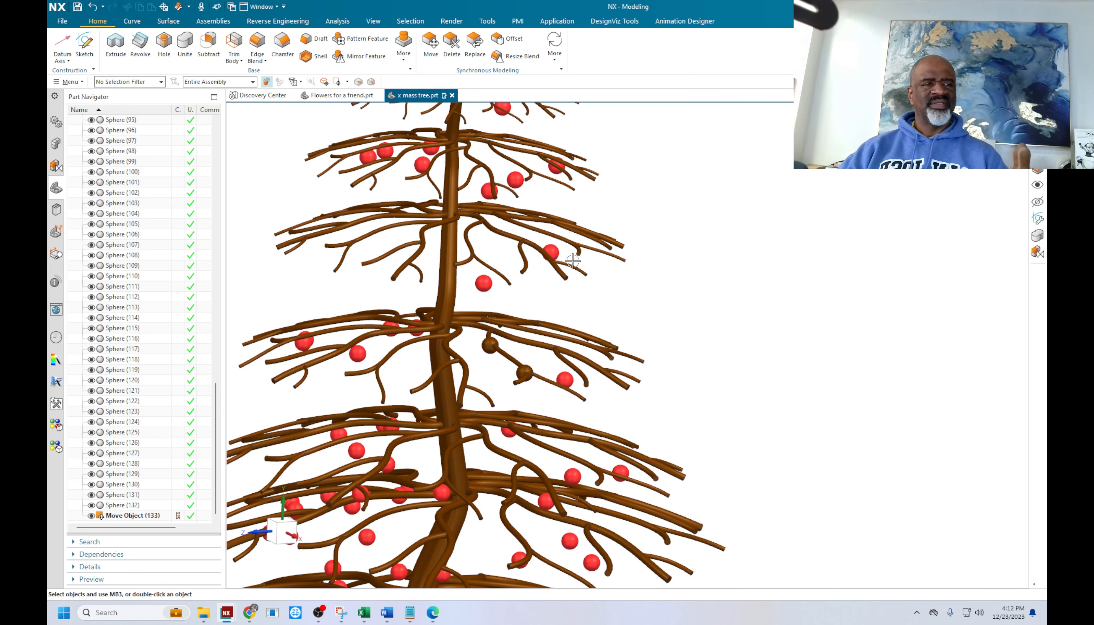
key(ctrl+j)
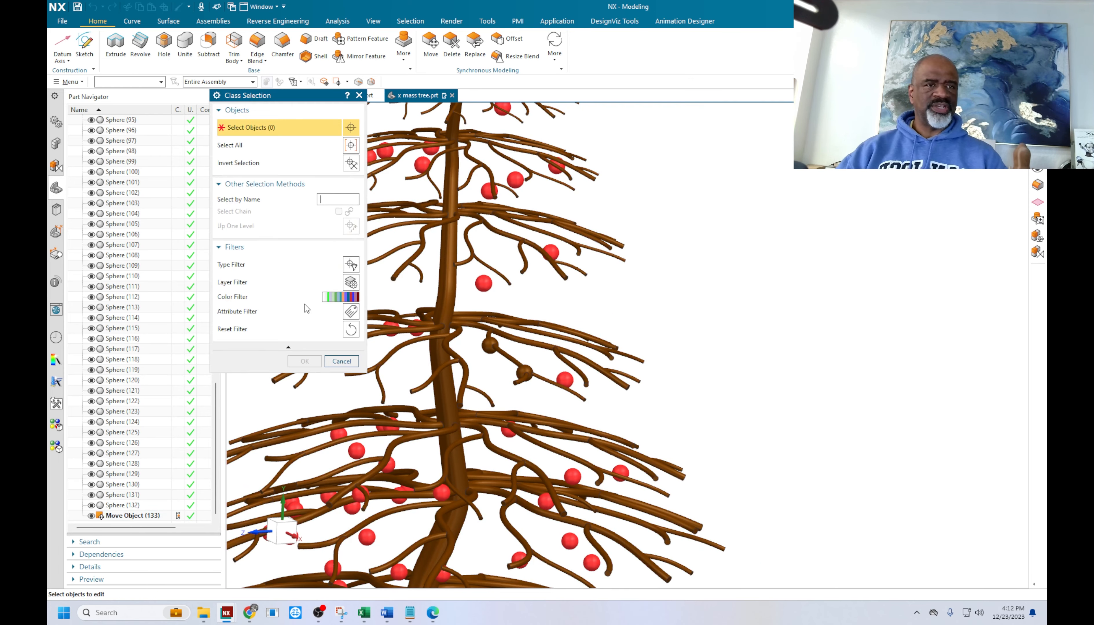
click(351, 265)
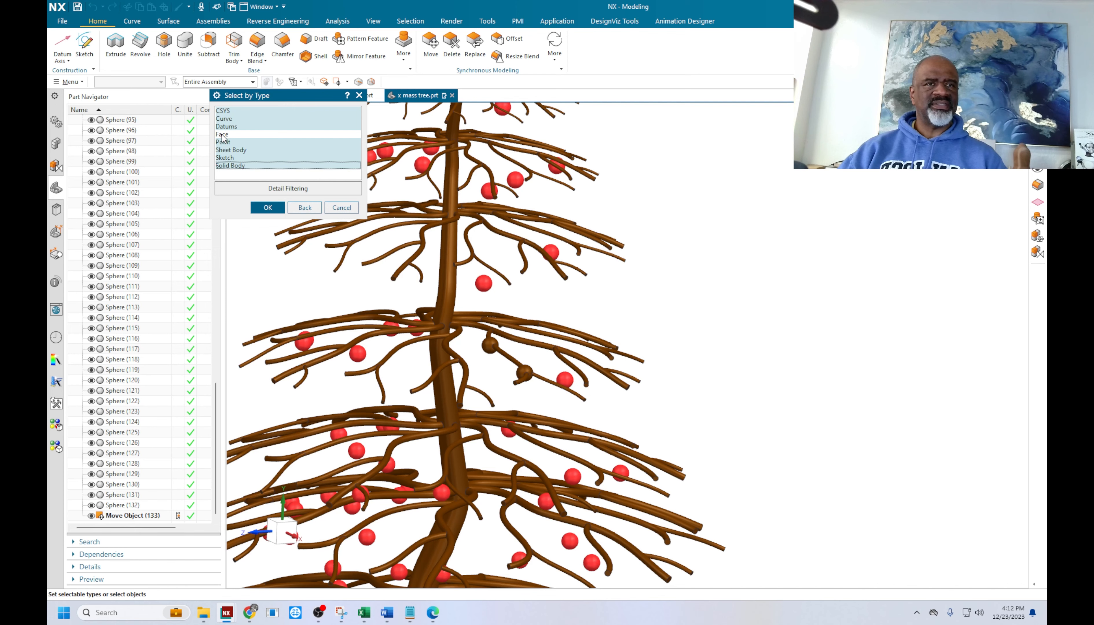
scroll(480, 318, down, 5)
click(469, 382)
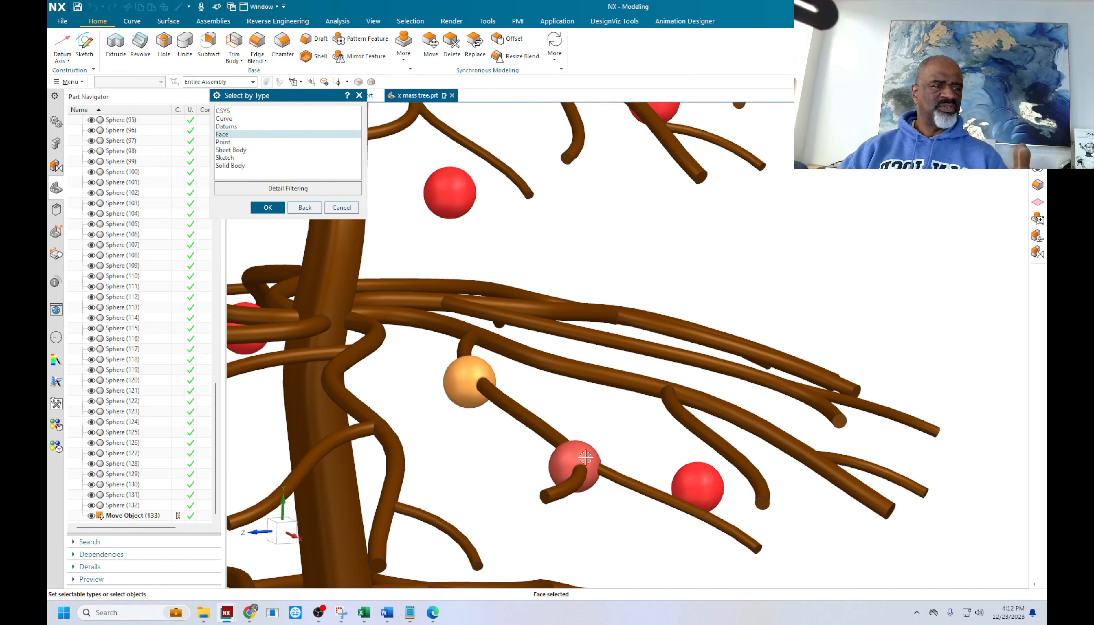
click(574, 467)
click(281, 209)
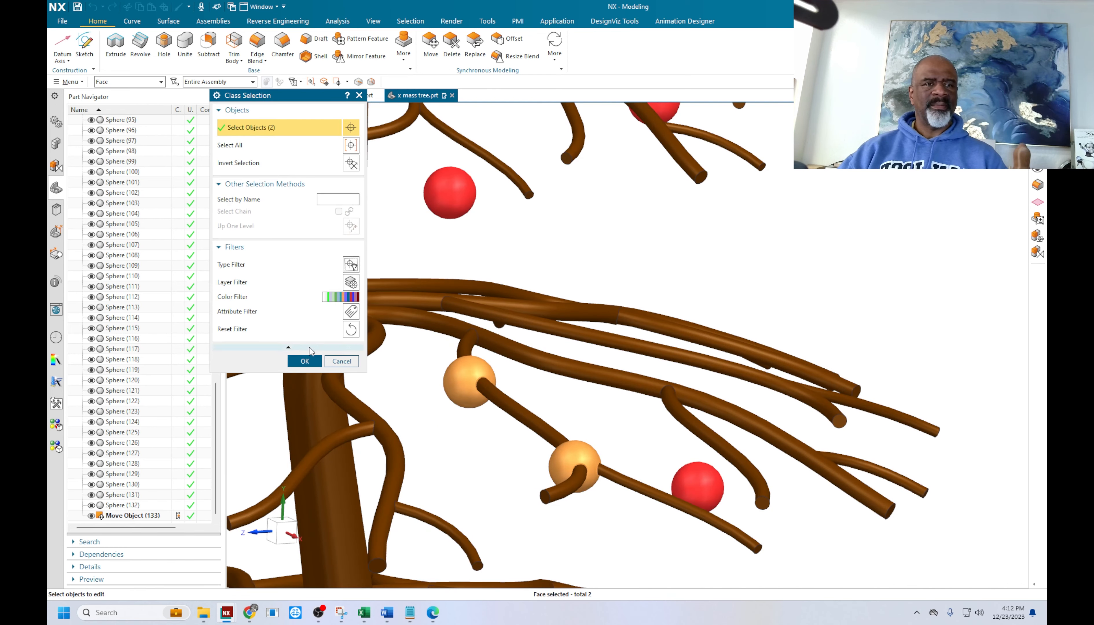
click(304, 360)
click(334, 157)
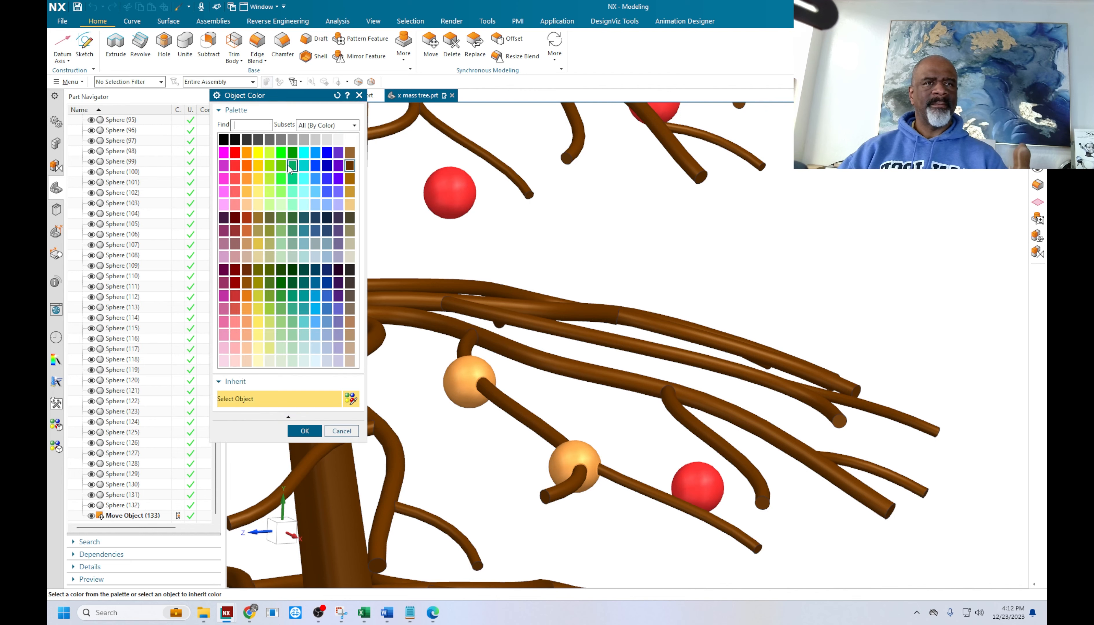
click(304, 429)
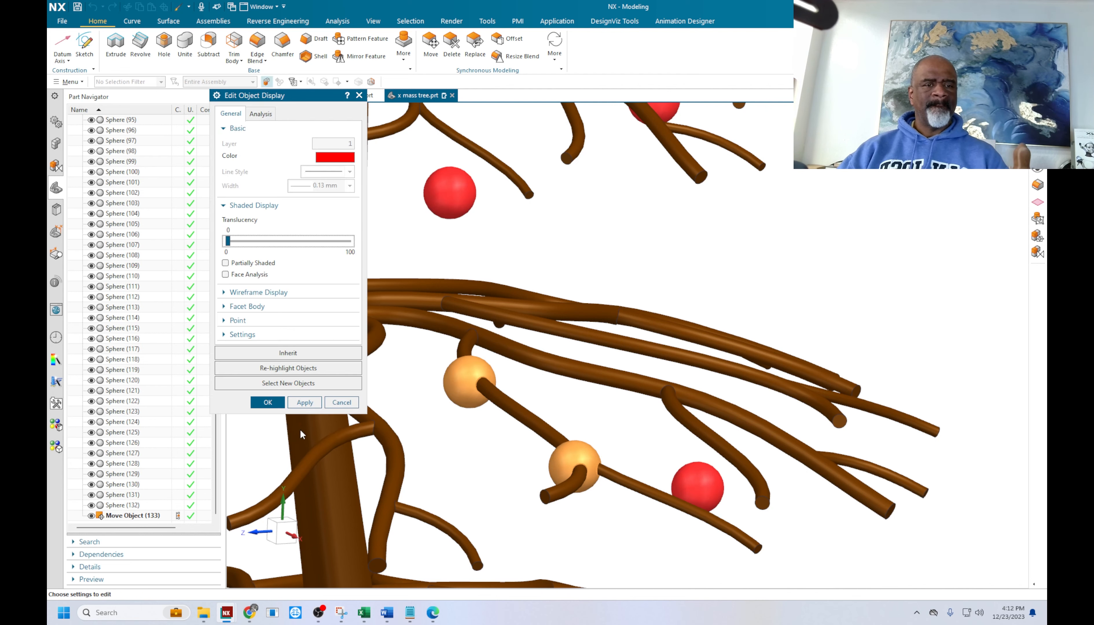
click(298, 404)
click(268, 404)
Show the hidden datum coordinate system at the base of the trunk again together with the tree
scroll(406, 386, down, 6)
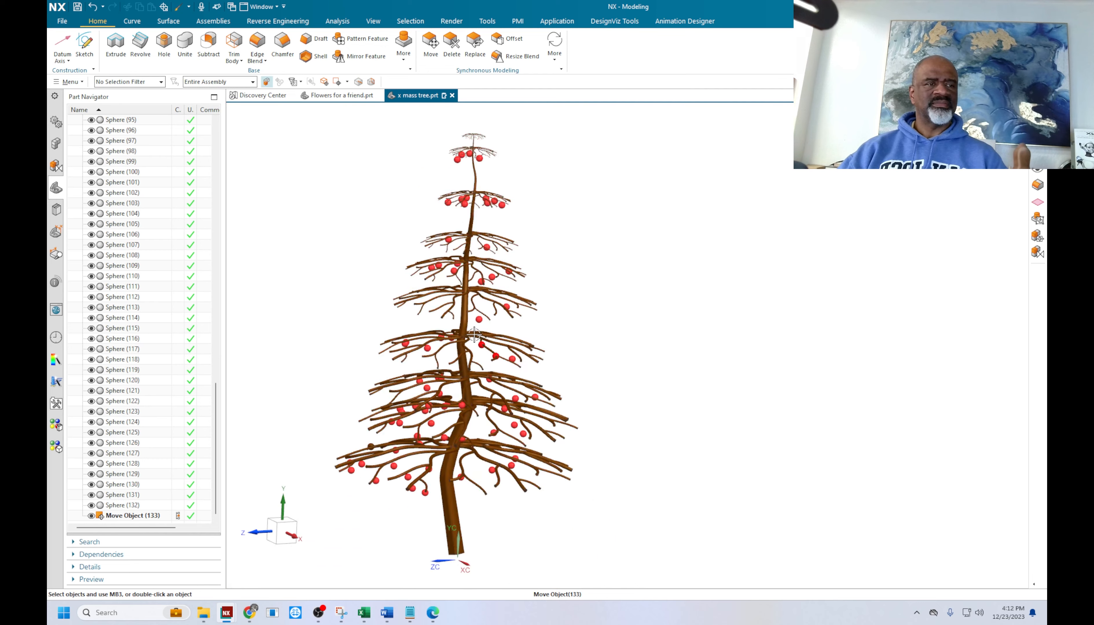
middle_drag(658, 421, 681, 415)
scroll(486, 502, down, 2)
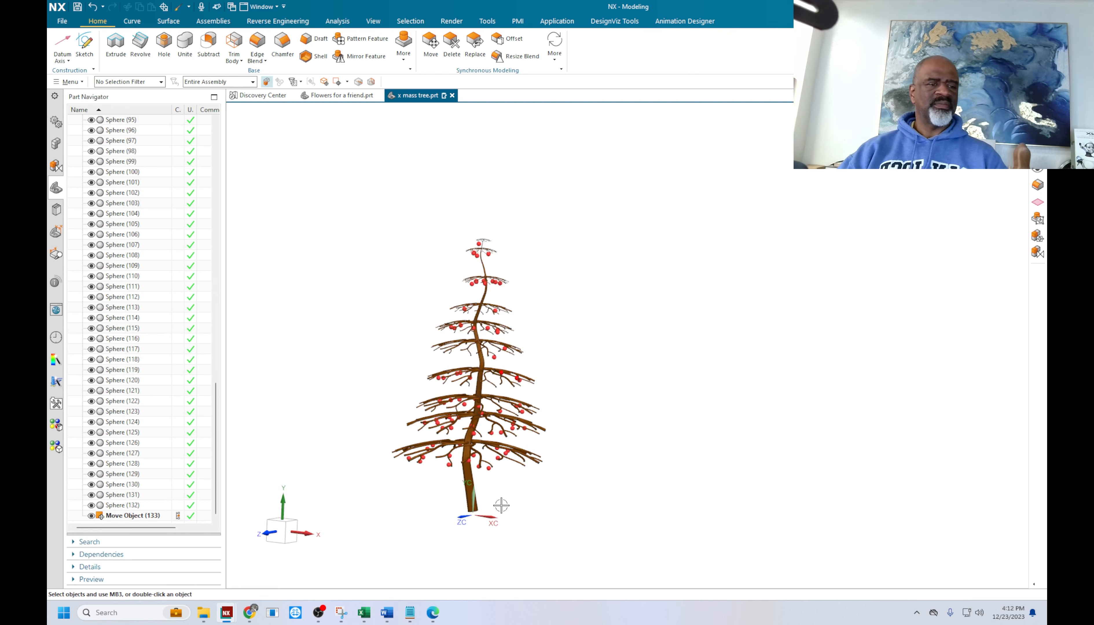
middle_drag(504, 505, 502, 499)
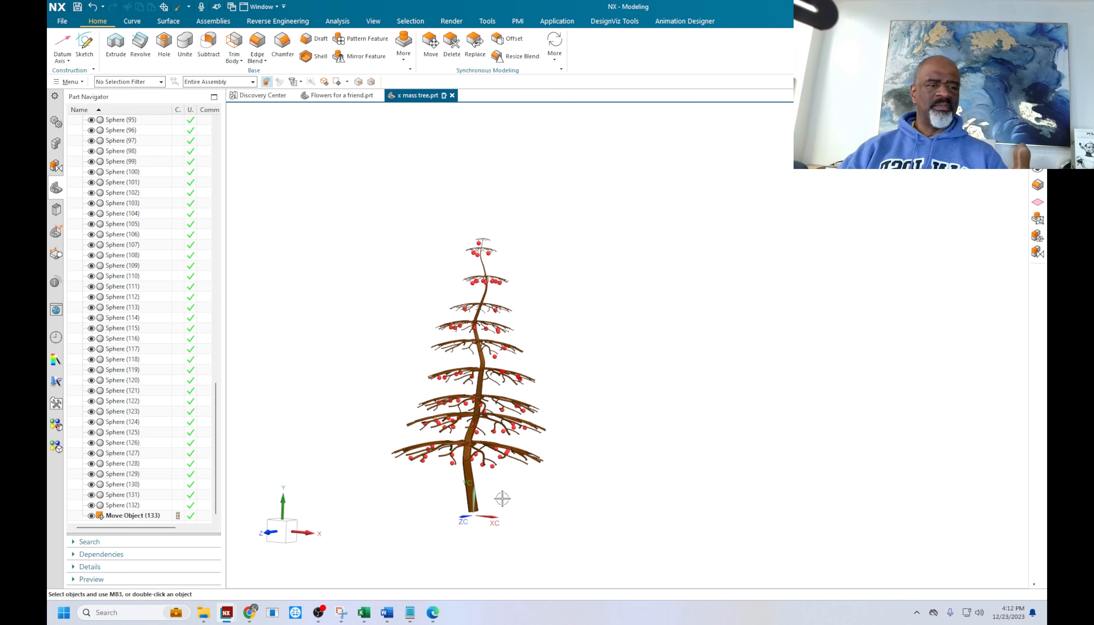
key(ctrl+shift+k)
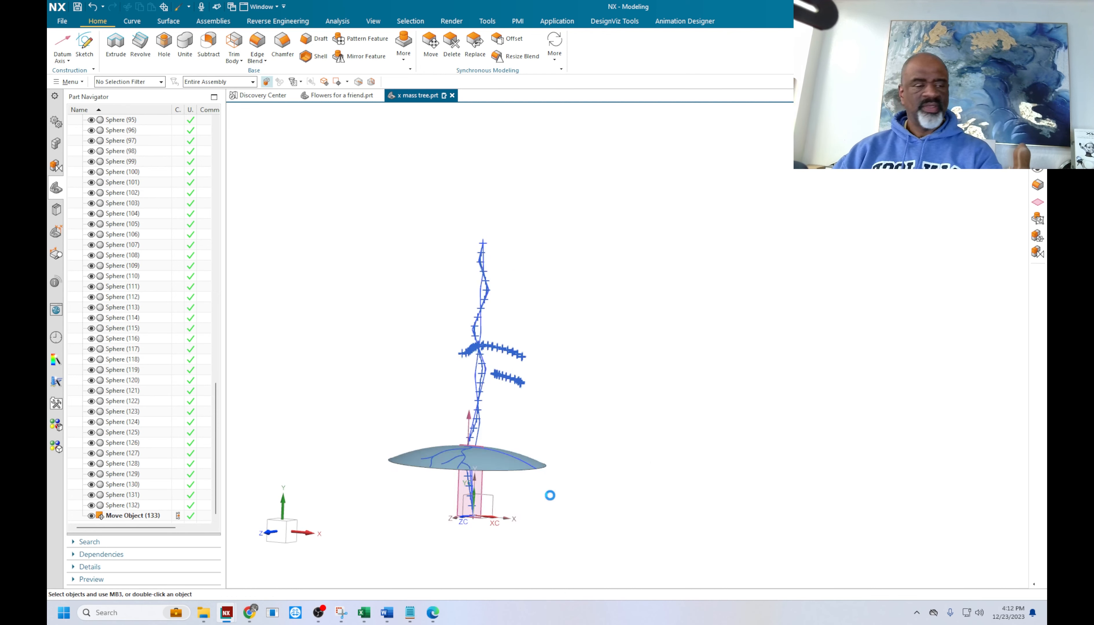
click(492, 491)
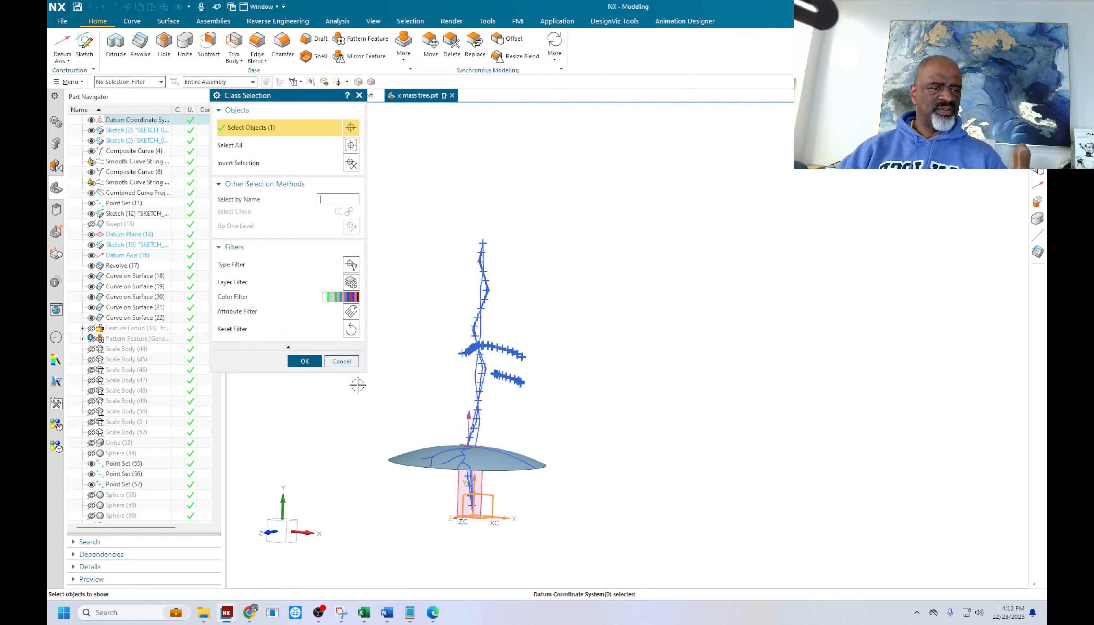
click(301, 362)
scroll(514, 523, up, 2)
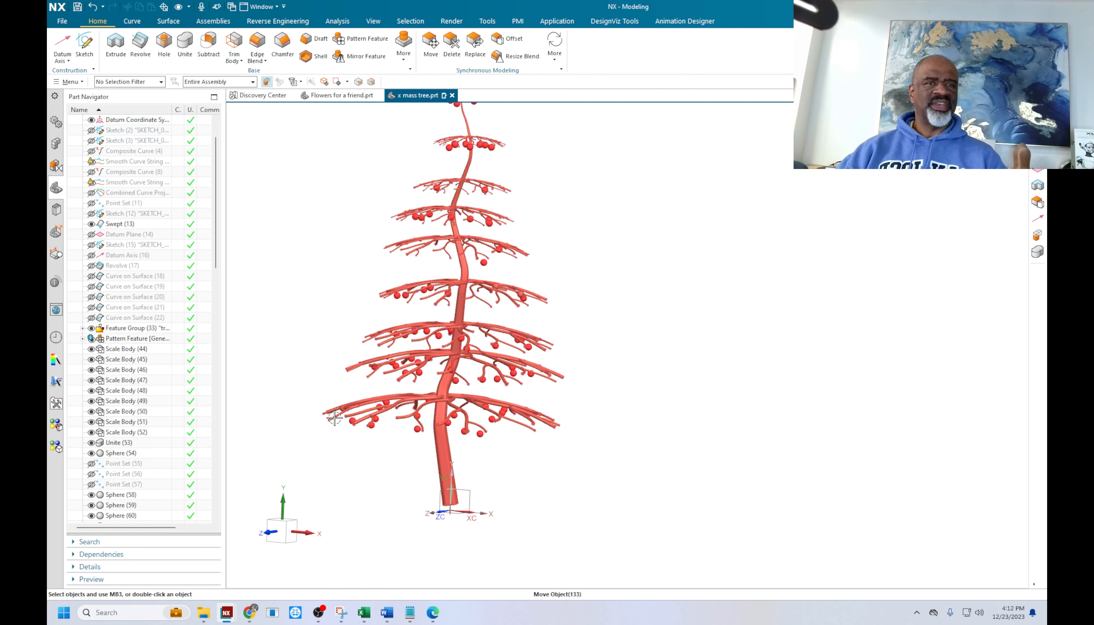
Start a Revolve and sketch its three-line pot profile beside the trunk base, ending with a vertical line about 1.1 in long down to the horizontal axis
click(138, 44)
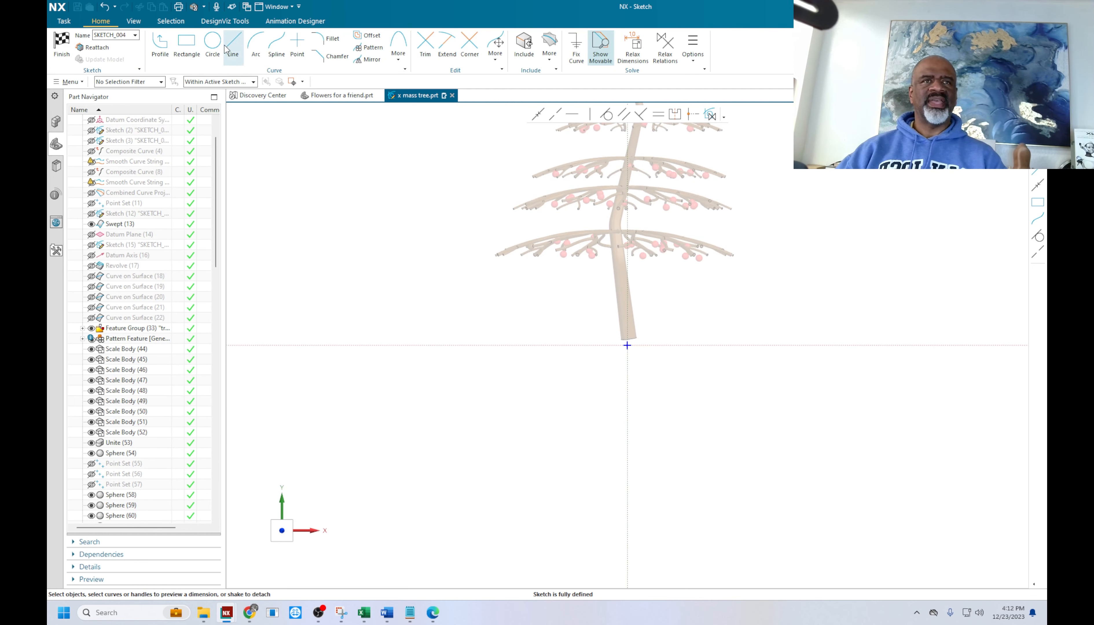
click(160, 43)
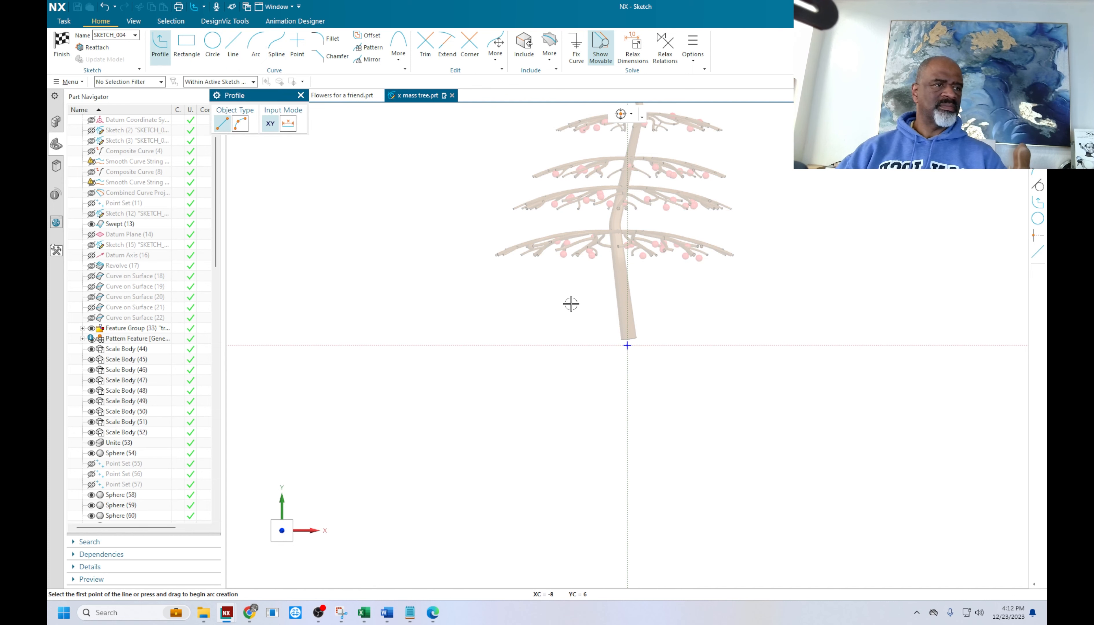
click(567, 300)
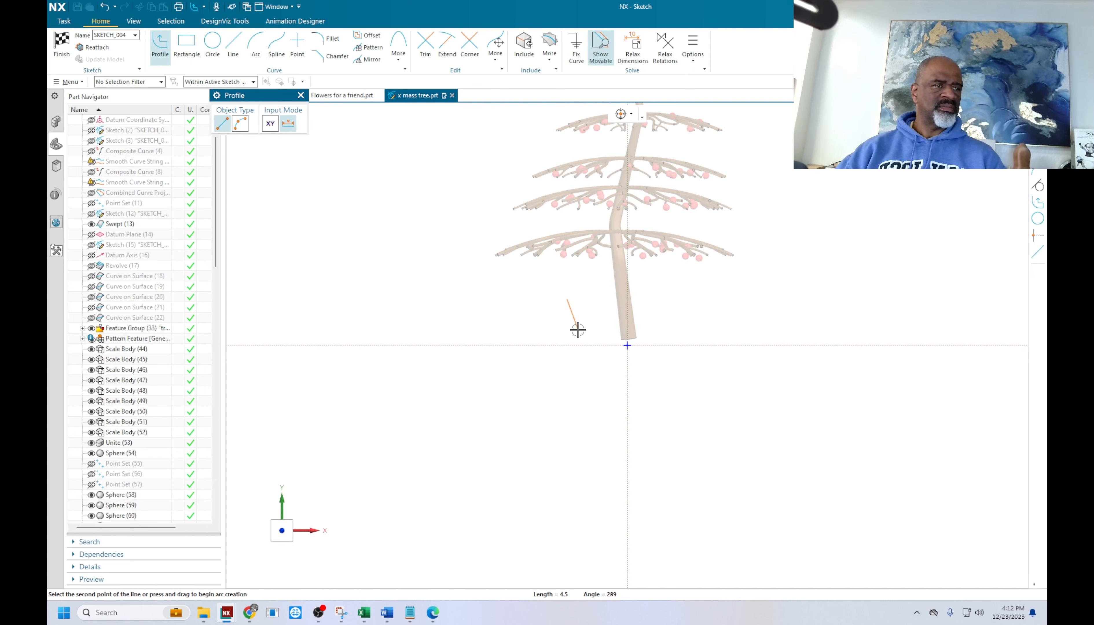
scroll(577, 330, up, 3)
click(586, 338)
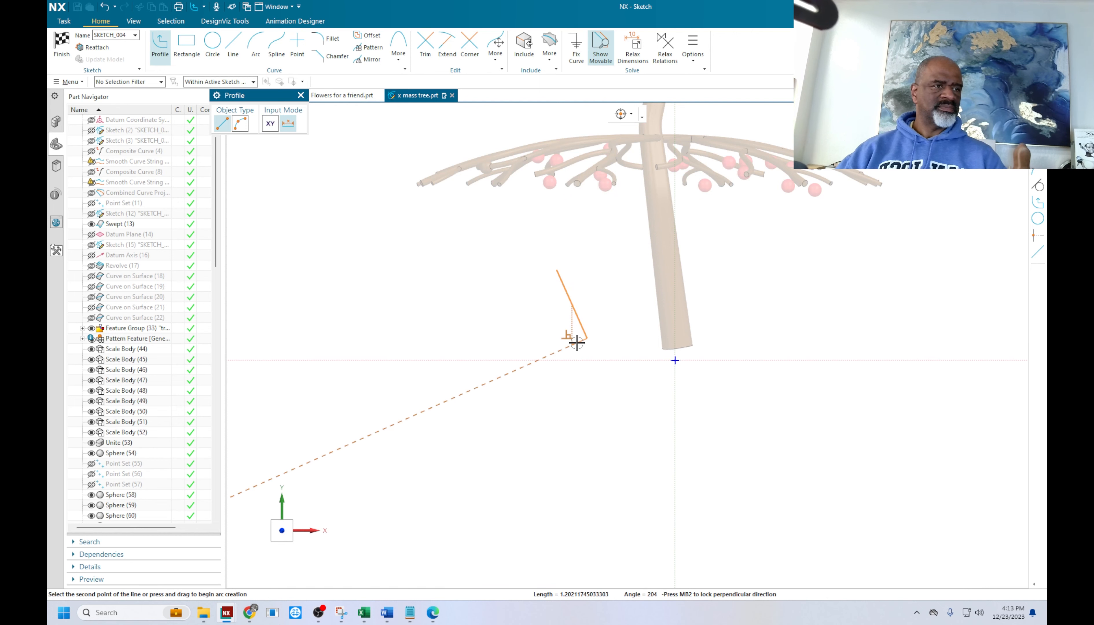
click(572, 345)
click(573, 359)
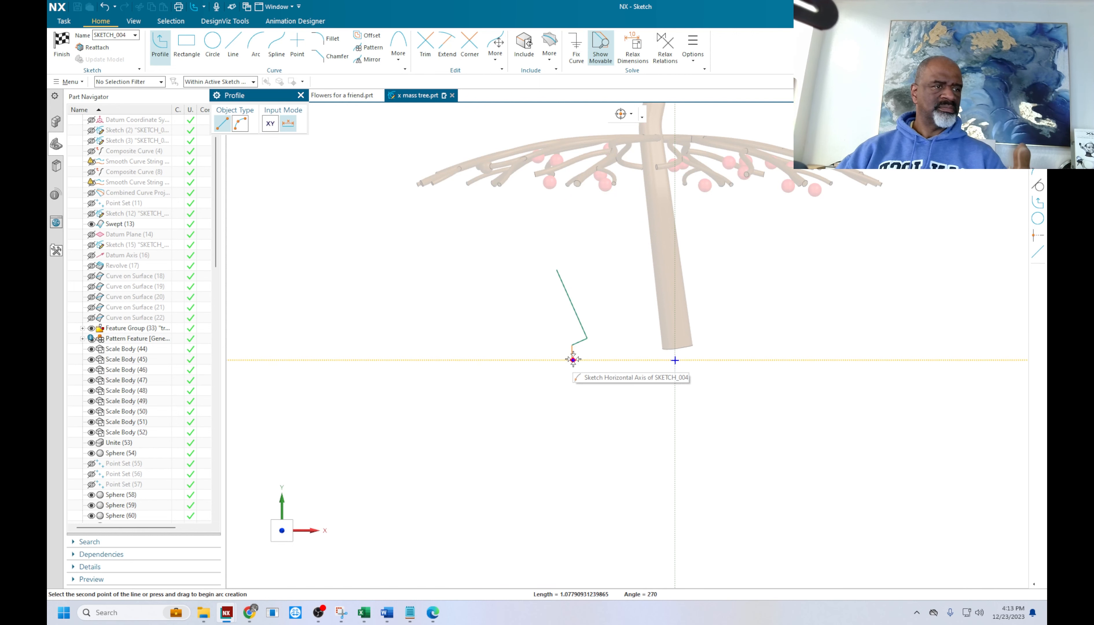
scroll(572, 359, up, 2)
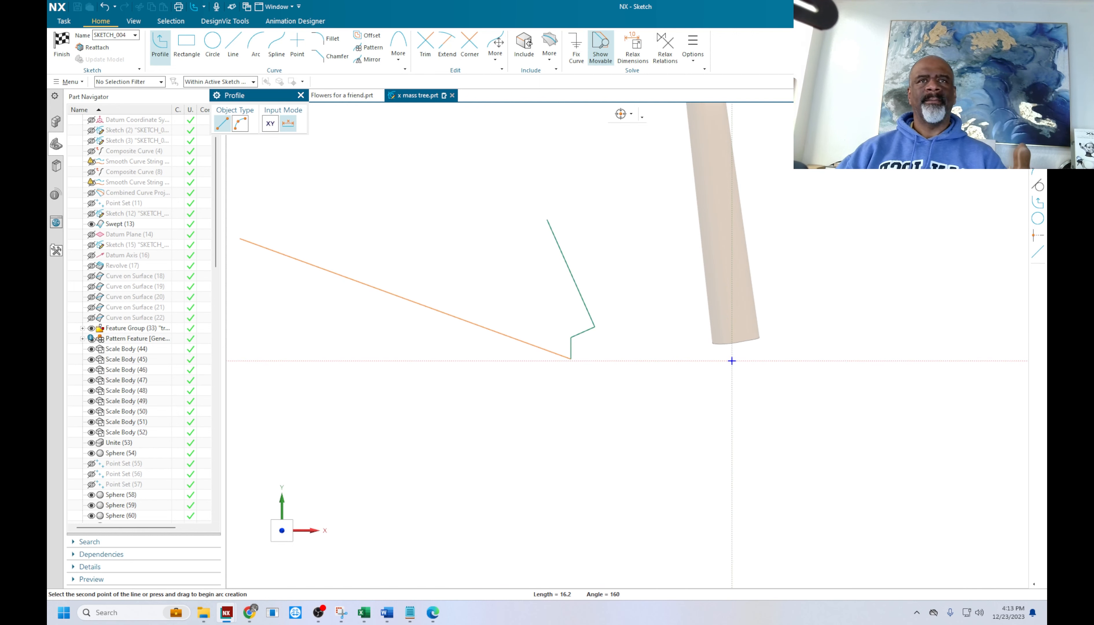
click(61, 46)
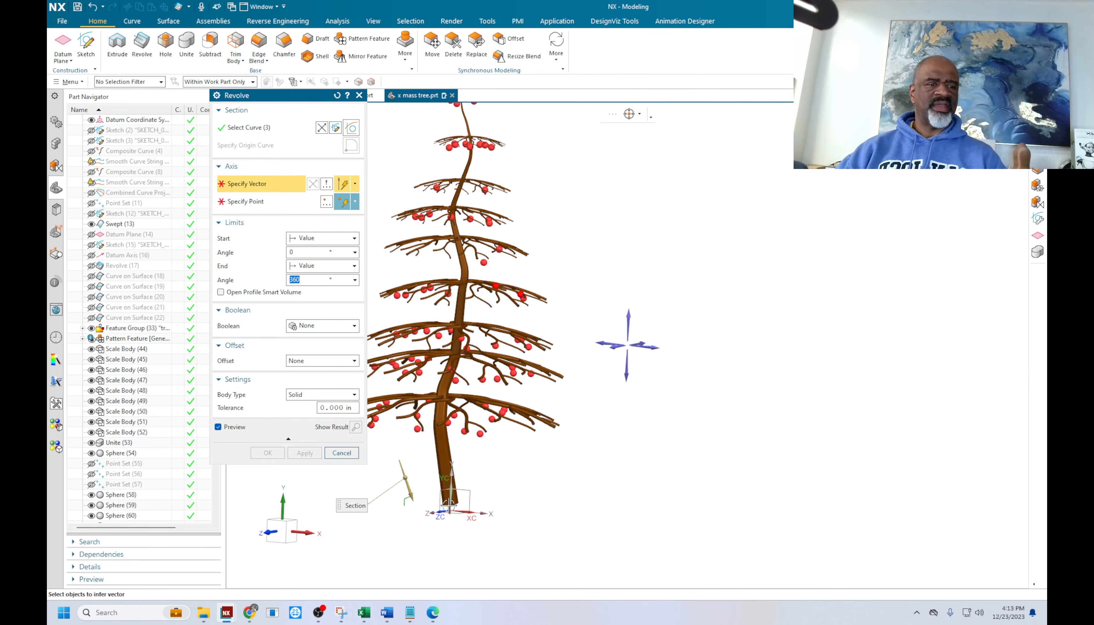
Revolve the pot profile 360° about the vertical datum axis as a separate solid body under the tree
scroll(449, 505, up, 4)
click(451, 480)
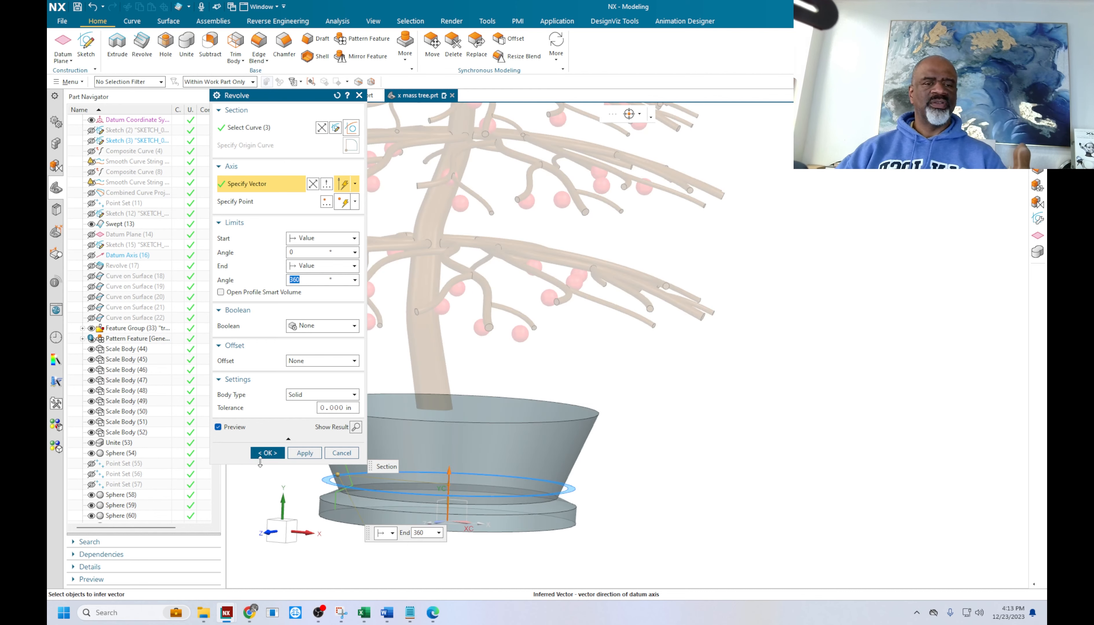
click(267, 453)
scroll(485, 422, down, 4)
middle_drag(485, 421, 494, 424)
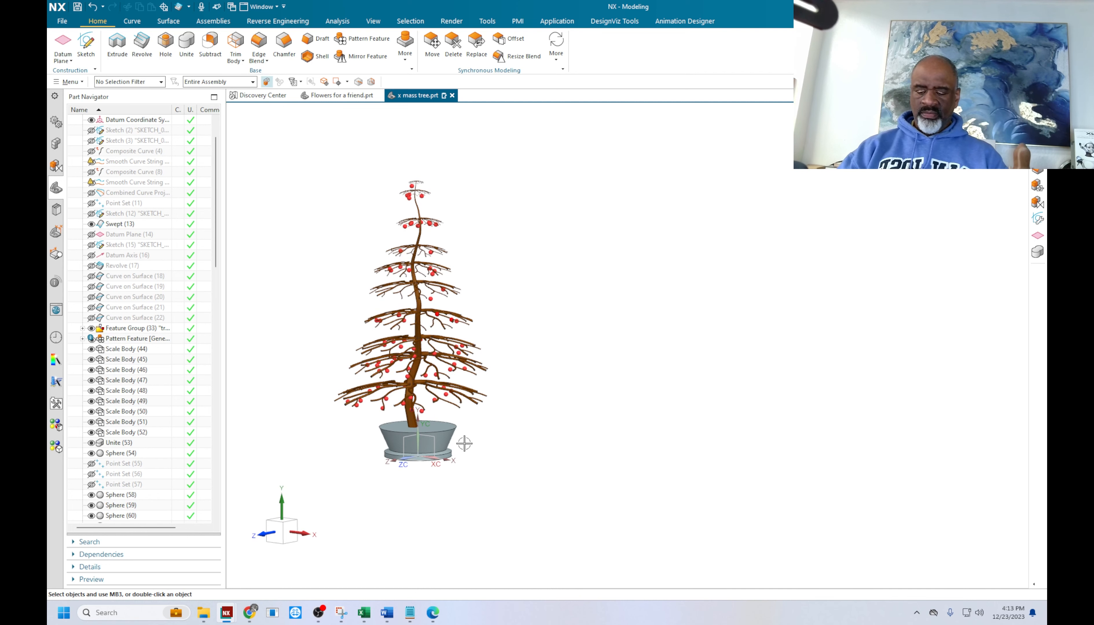
Change the display color of the revolved pot body to green
click(451, 439)
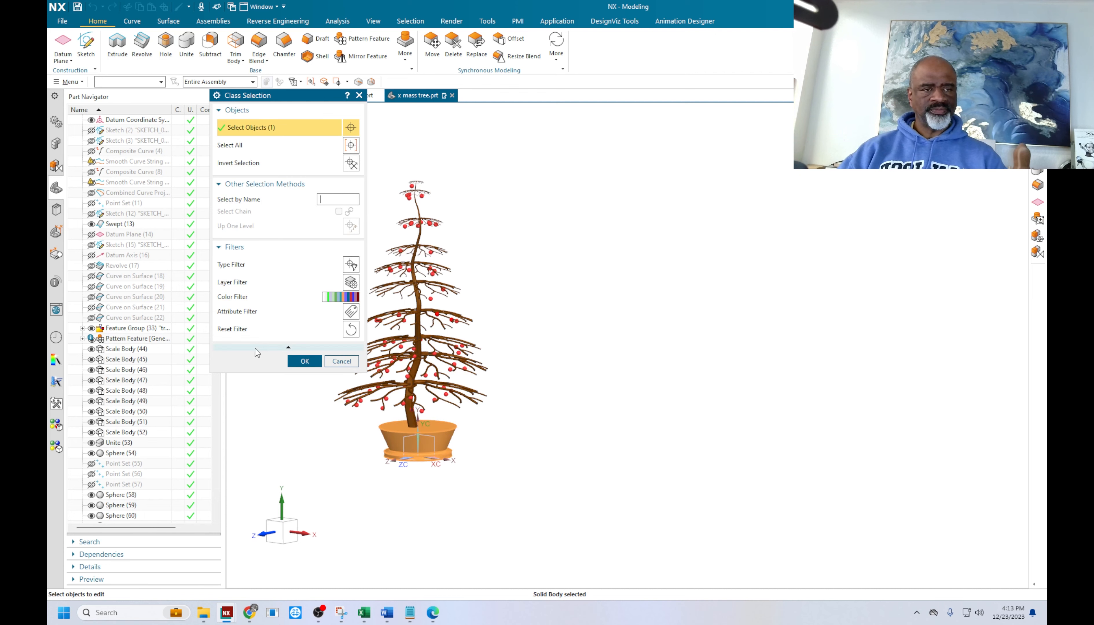
click(315, 365)
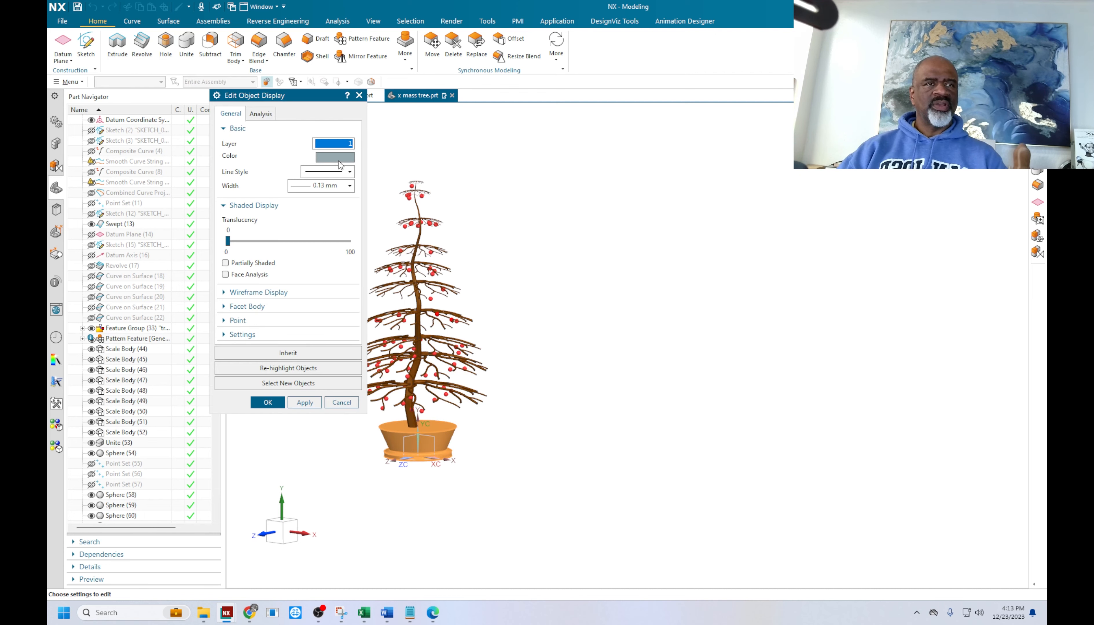
click(343, 165)
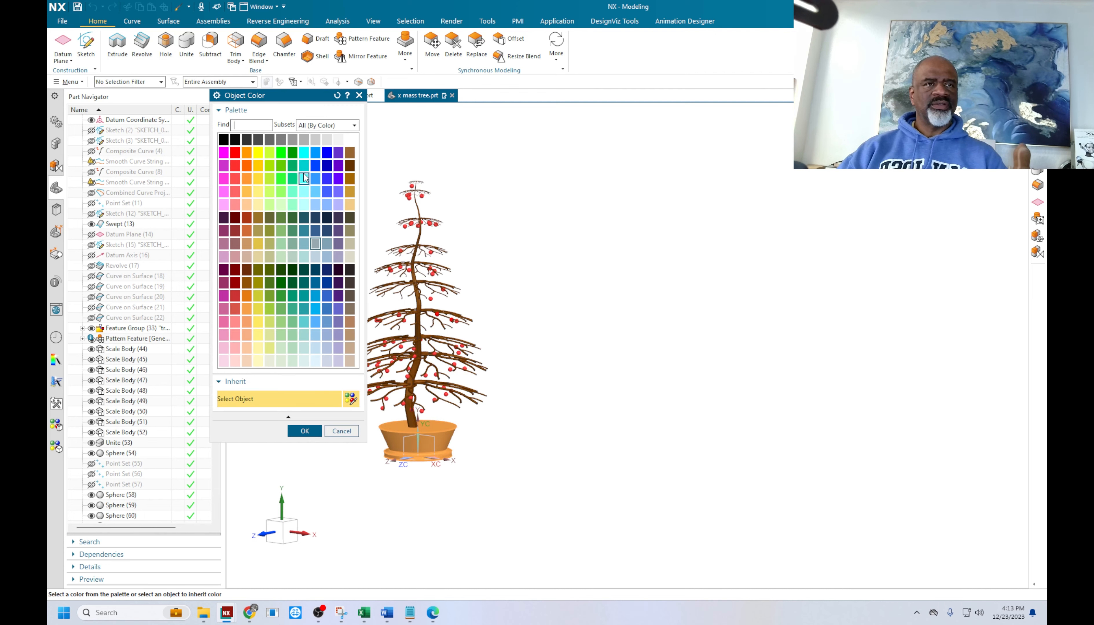
click(305, 430)
click(305, 403)
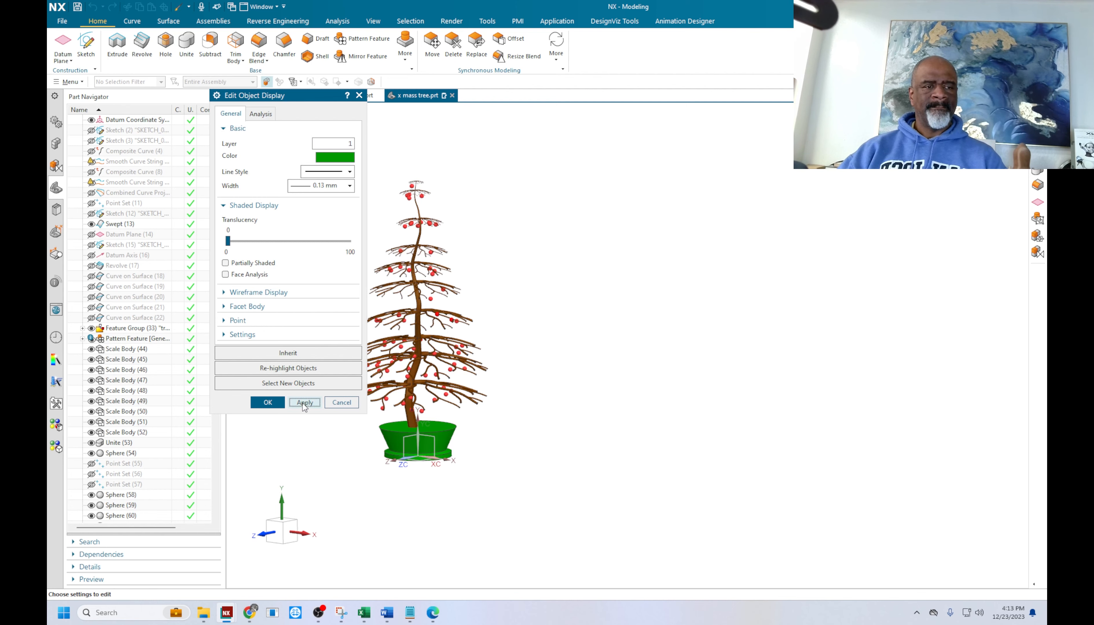
click(266, 403)
Shell the green pot with a 0.3 in wall thickness, opening its top face
click(321, 58)
scroll(420, 417, up, 6)
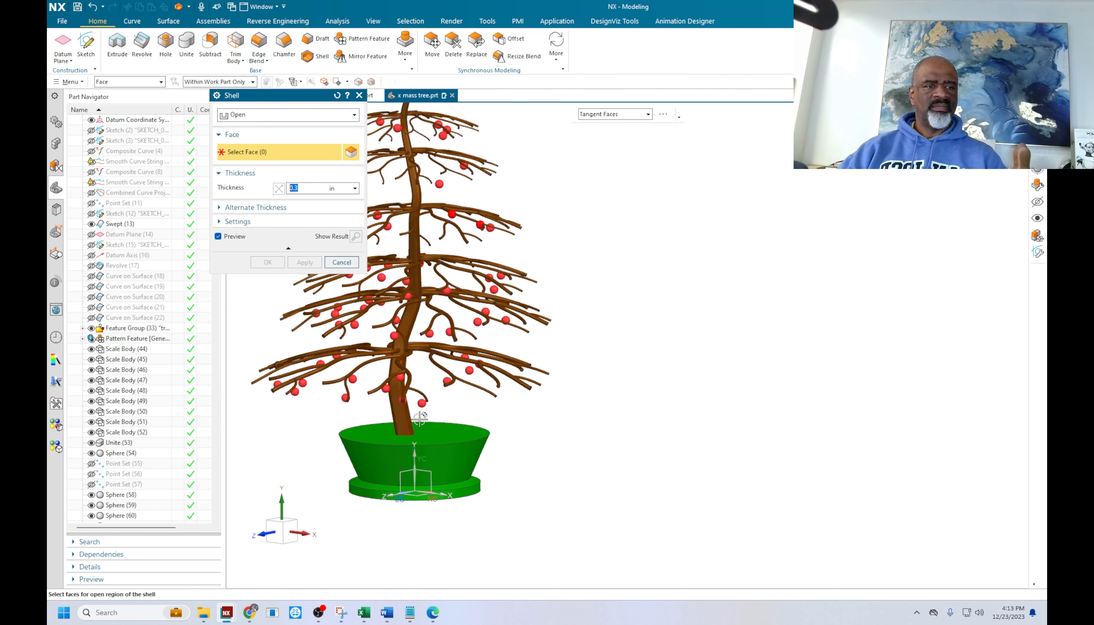
click(367, 445)
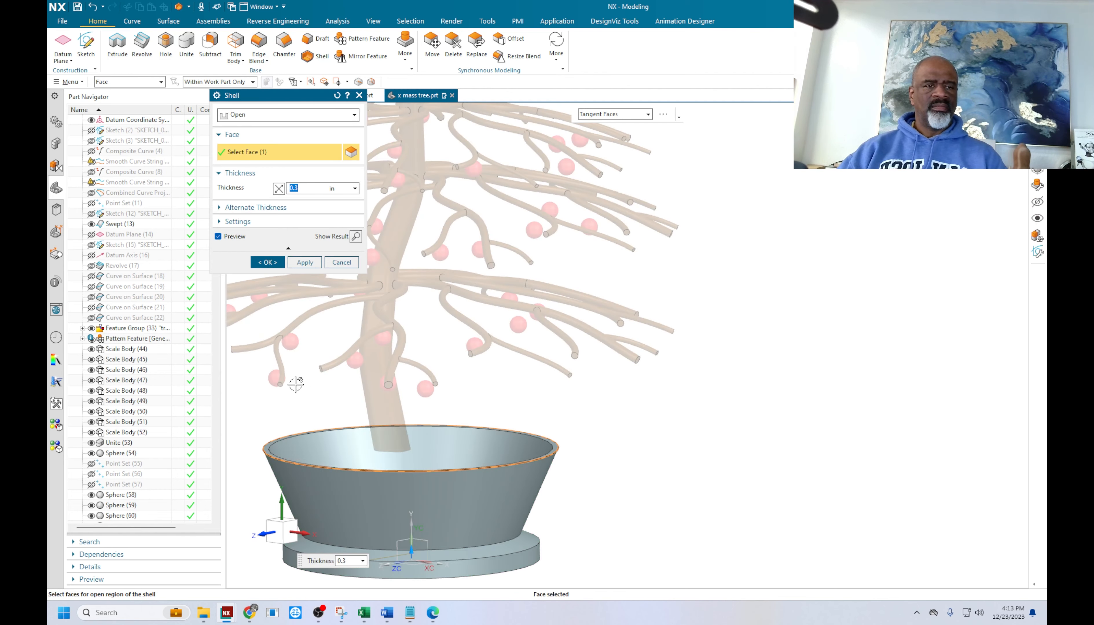
click(266, 262)
scroll(586, 405, down, 6)
mouse_move(616, 395)
middle_down()
mouse_move(615, 423)
mouse_move(610, 399)
middle_up()
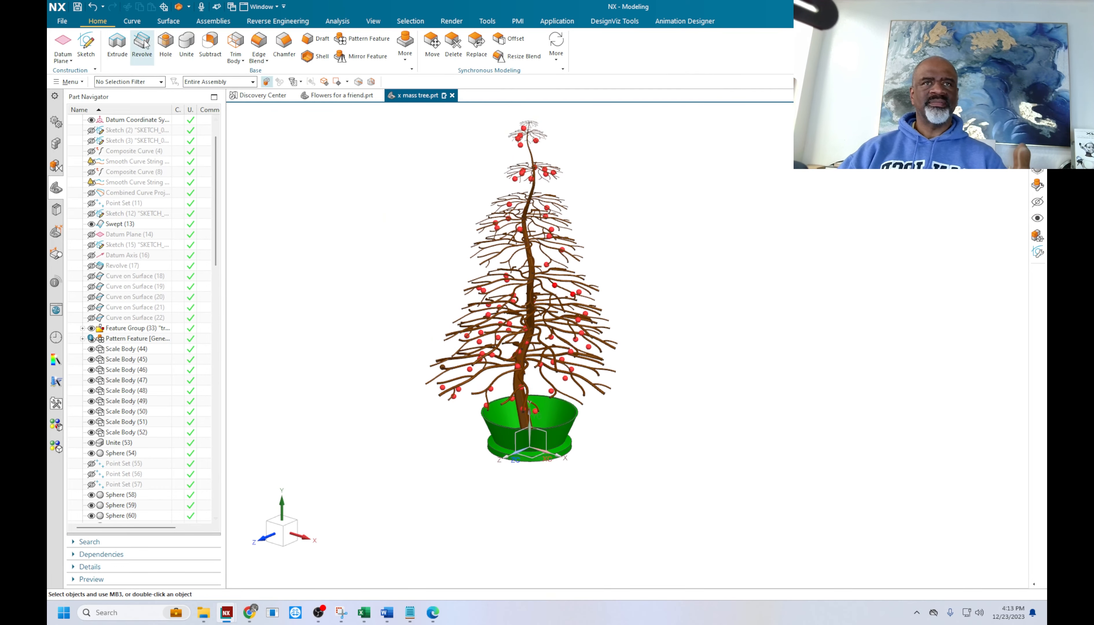
Extrude the circular edge of the pot's inside floor 4.5 in upward as a separate soil body
click(117, 43)
scroll(609, 385, up, 3)
scroll(556, 439, up, 5)
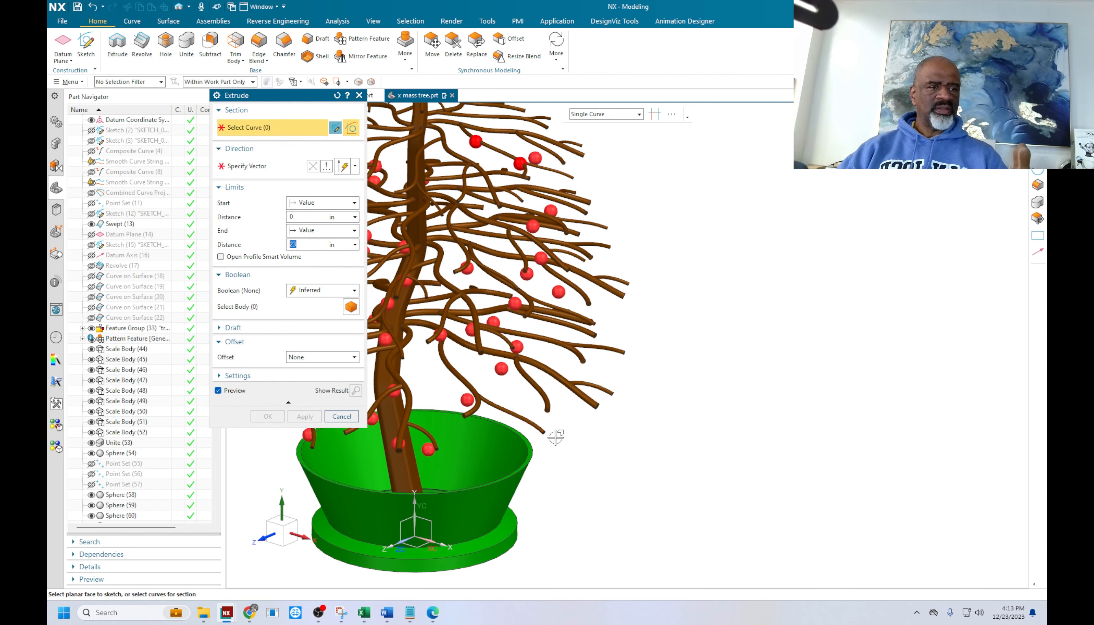
click(493, 480)
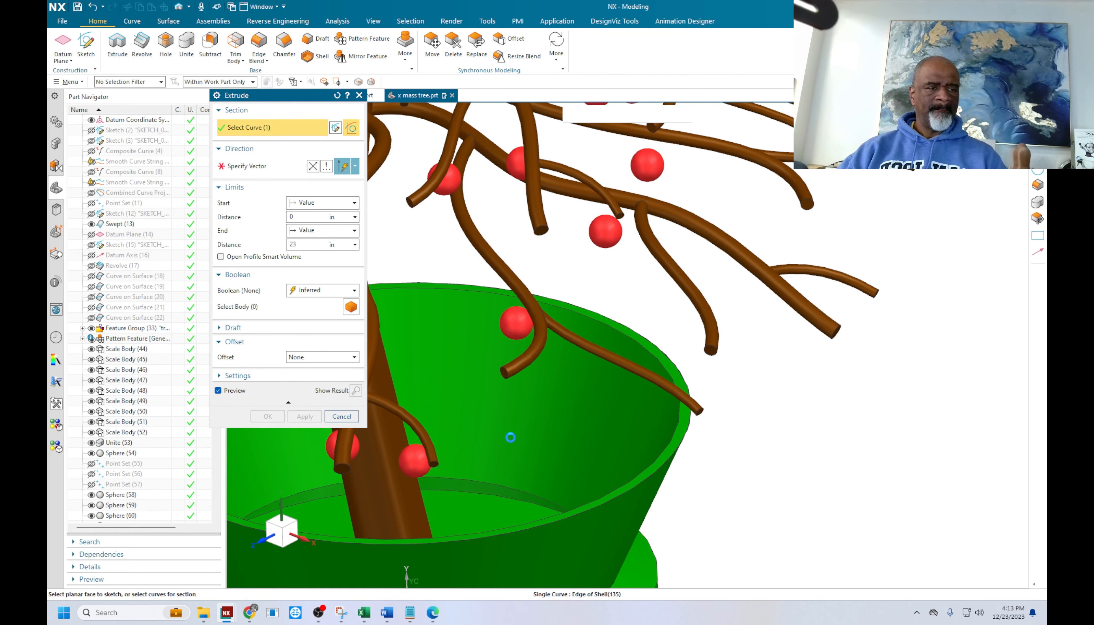
scroll(552, 439, down, 6)
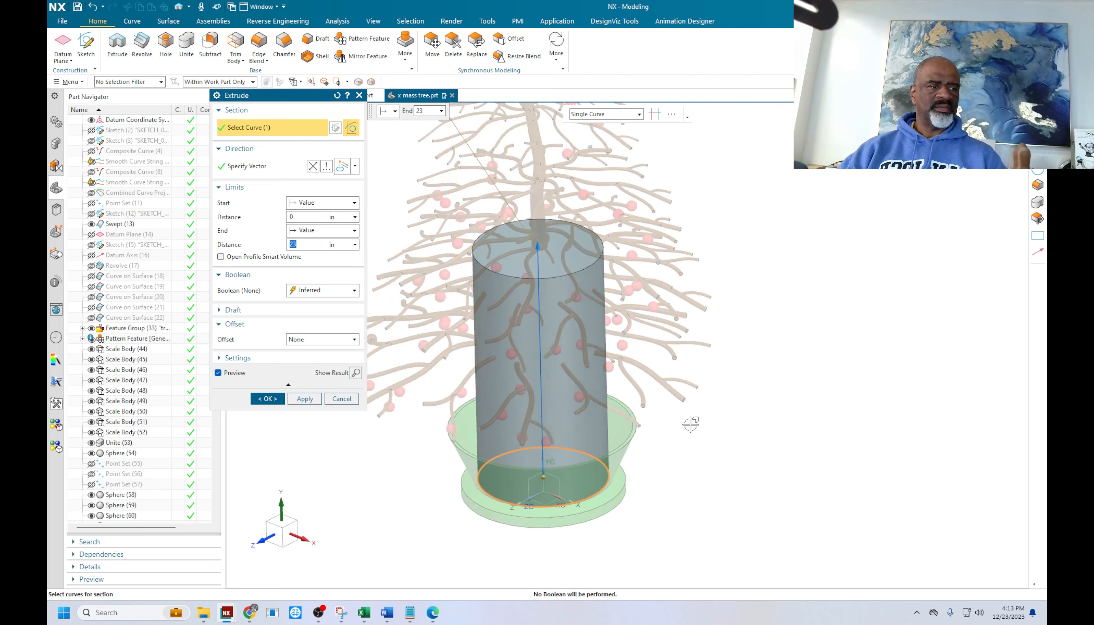
scroll(564, 330, up, 2)
drag(591, 322, 585, 463)
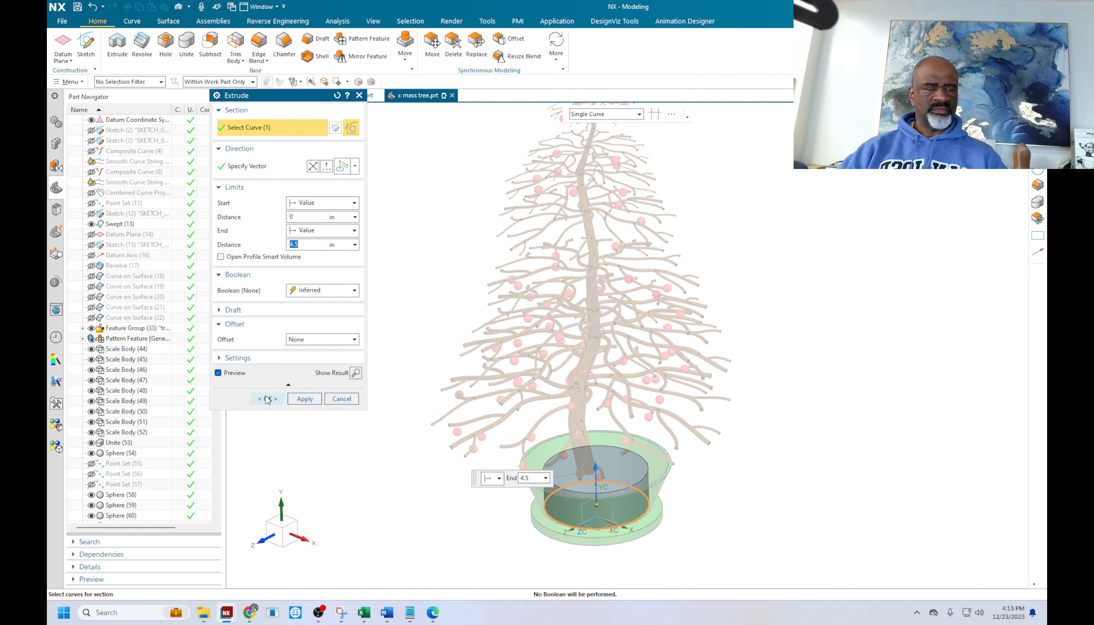
click(268, 399)
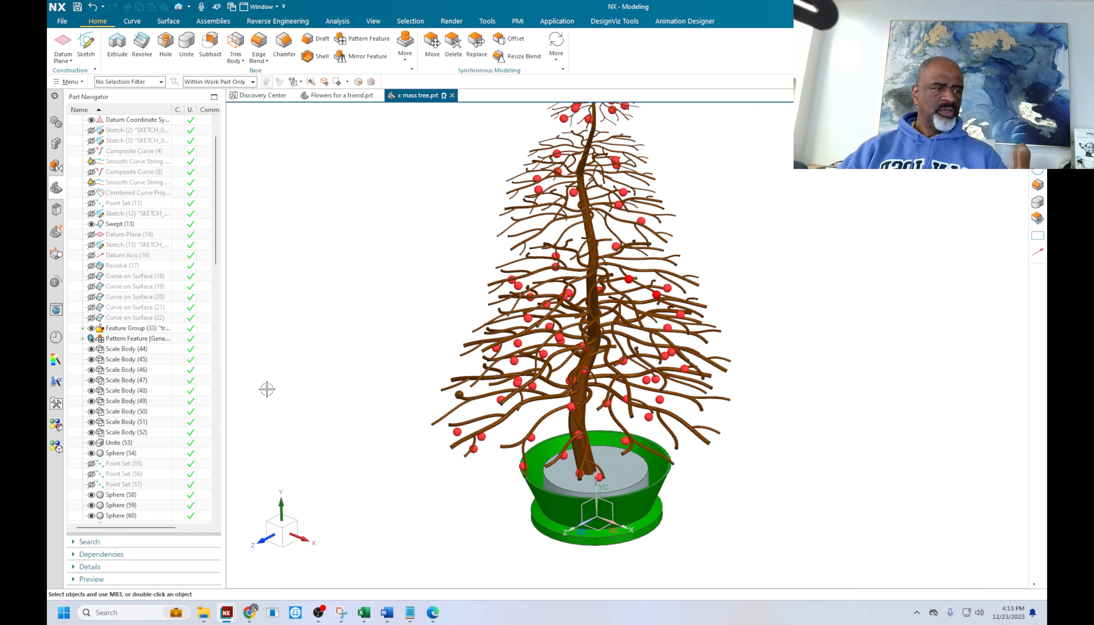
Replace the side face of the soil cylinder with the pot's inner wall face at 0 offset so the soil fills the pot
click(482, 46)
scroll(574, 488, up, 5)
click(559, 520)
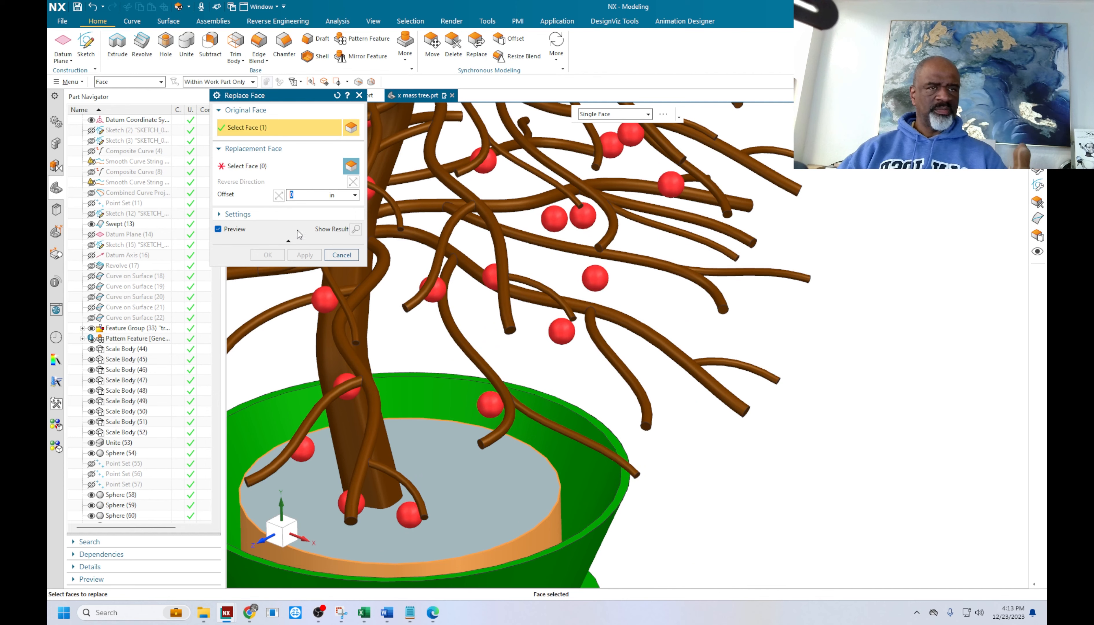
click(254, 167)
click(565, 473)
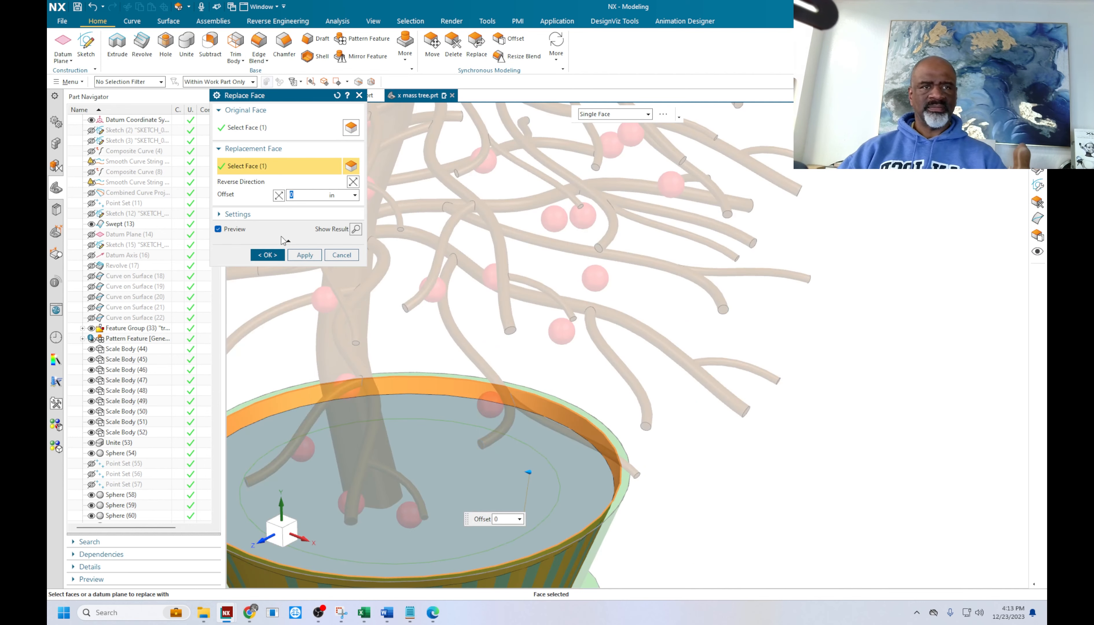
click(268, 256)
scroll(840, 411, down, 5)
scroll(838, 472, up, 2)
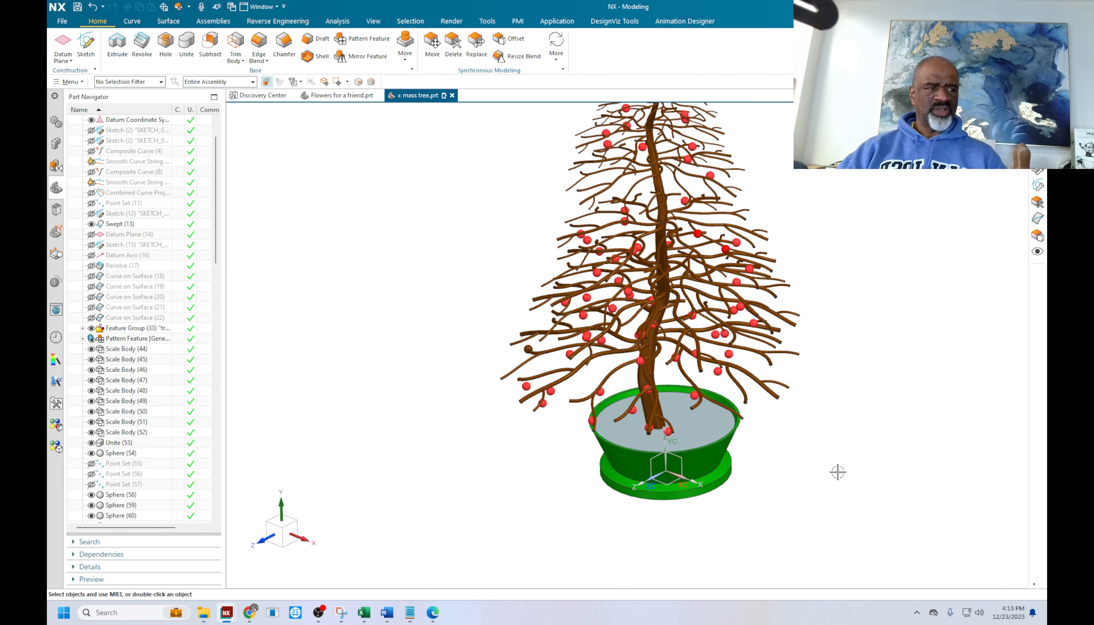
Change the display color of the soil body inside the pot to light brown
key(ctrl+j)
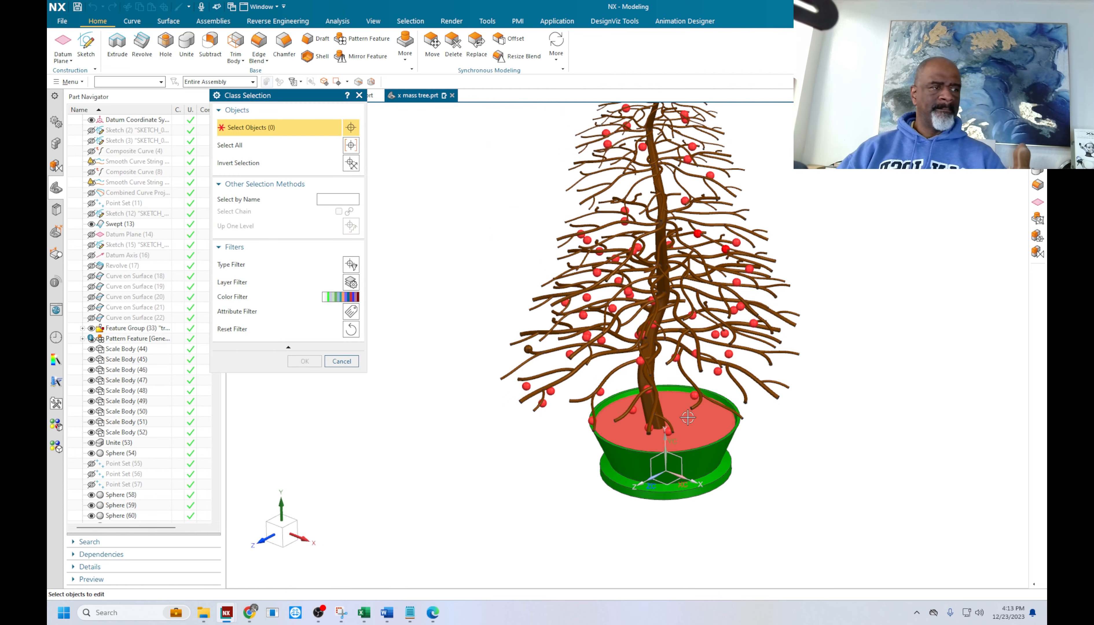
click(708, 428)
click(308, 359)
click(341, 158)
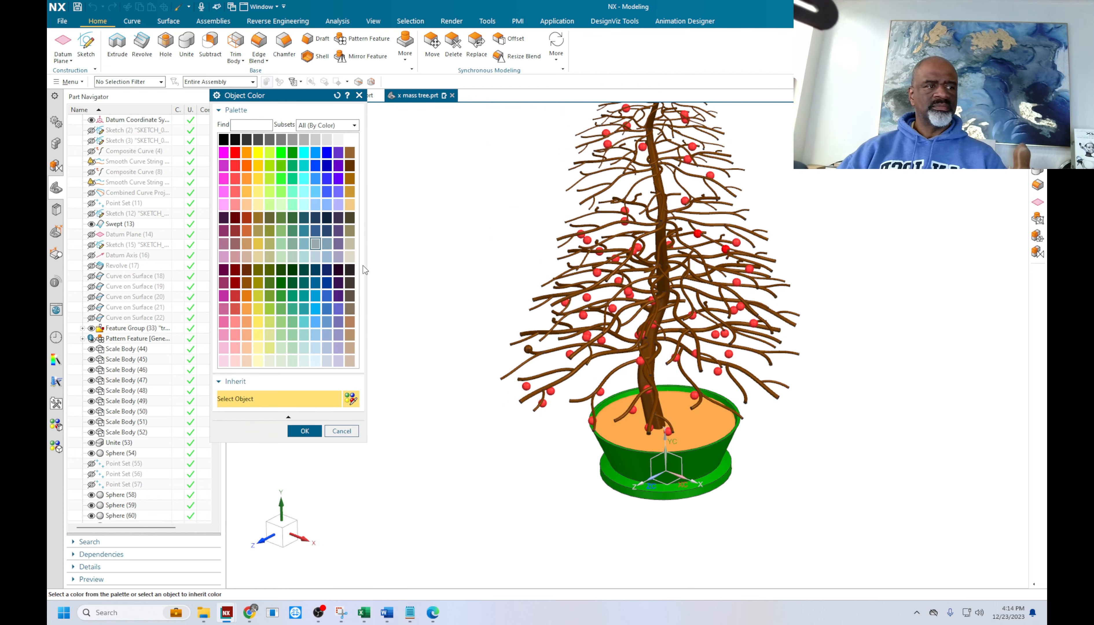
click(304, 432)
click(305, 403)
click(275, 406)
middle_drag(404, 373, 469, 279)
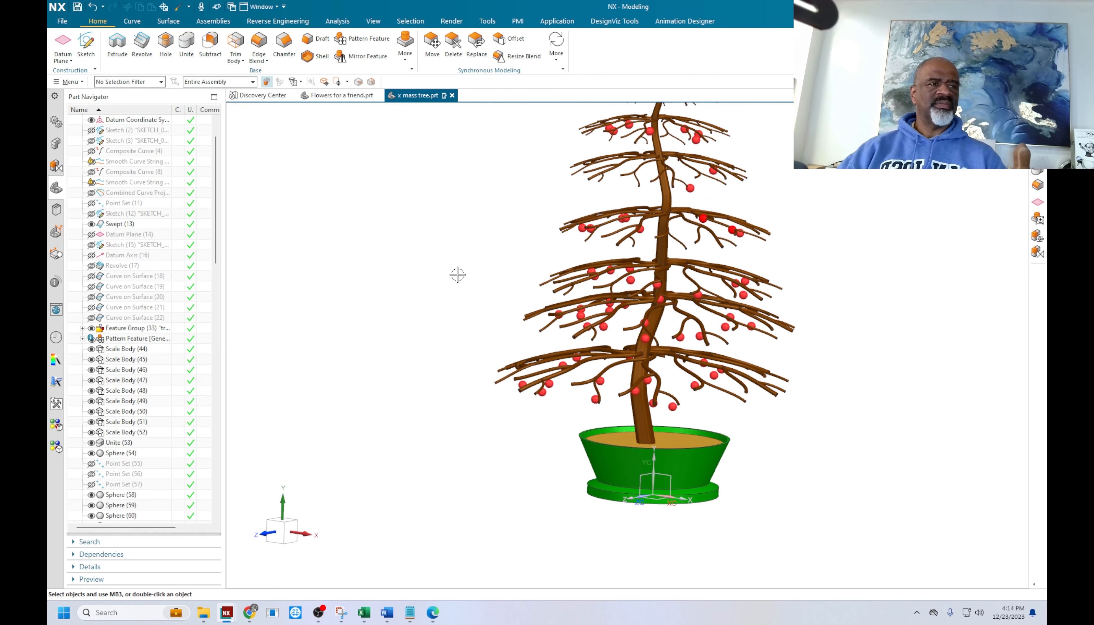
Hide all datum planes and coordinate systems, and turn off the display of the work coordinate system
scroll(361, 261, up, 4)
mouse_move(328, 254)
middle_down()
mouse_move(322, 286)
mouse_move(309, 288)
middle_up()
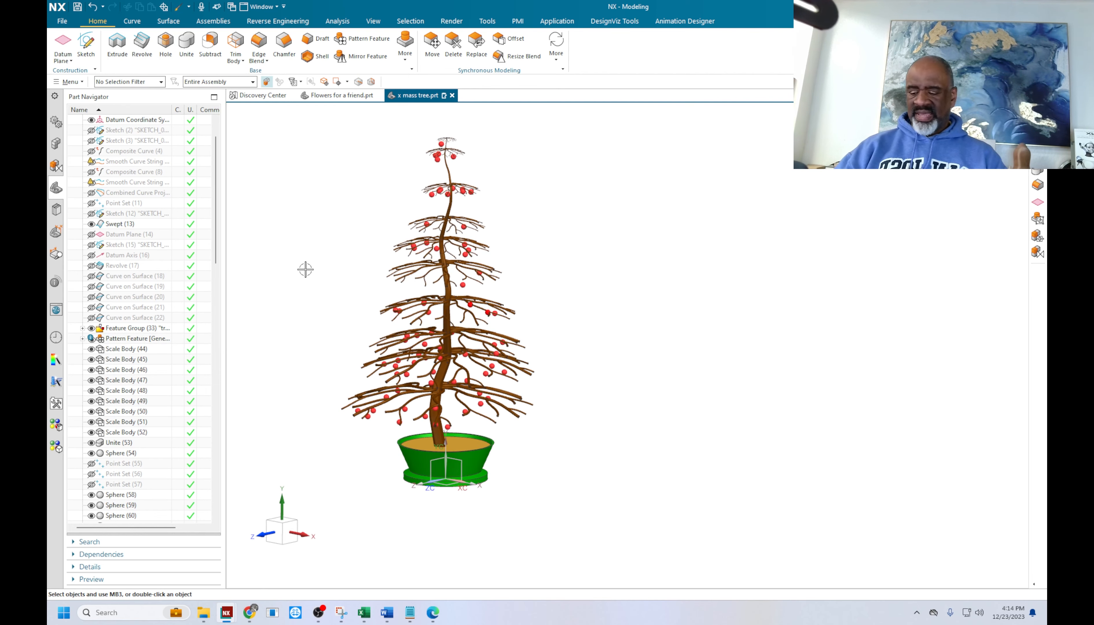
key(ctrl+w)
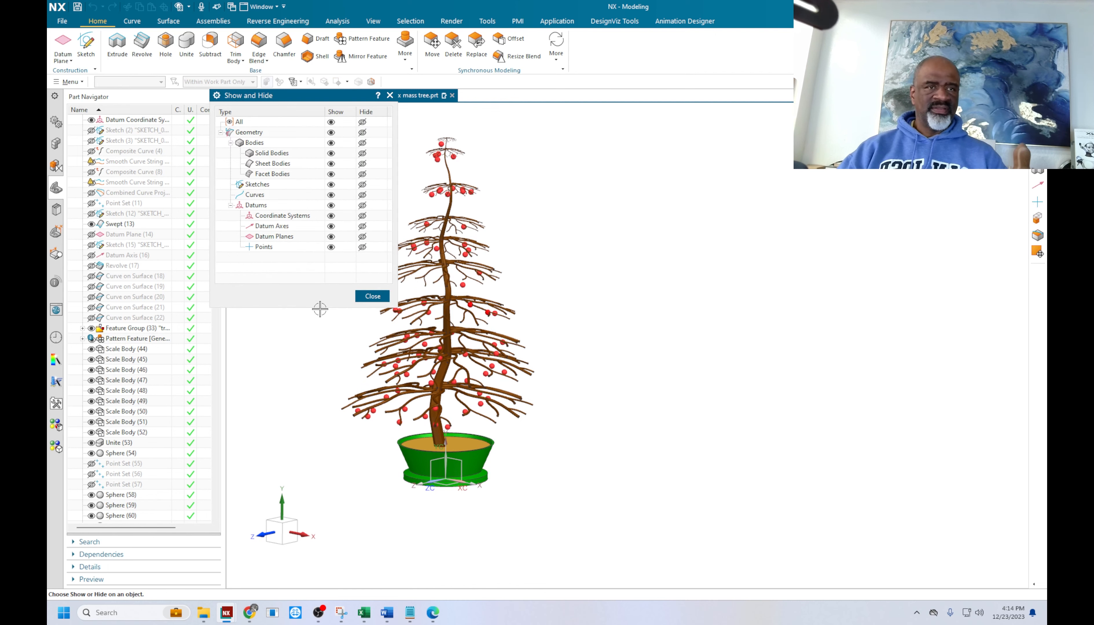
click(362, 237)
click(362, 216)
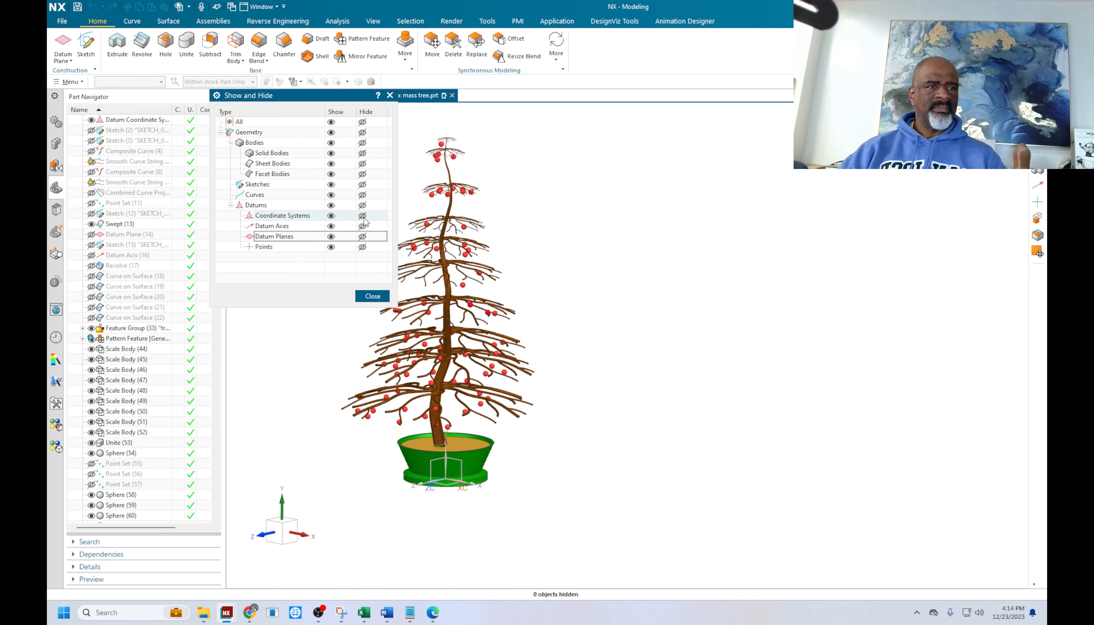
click(370, 296)
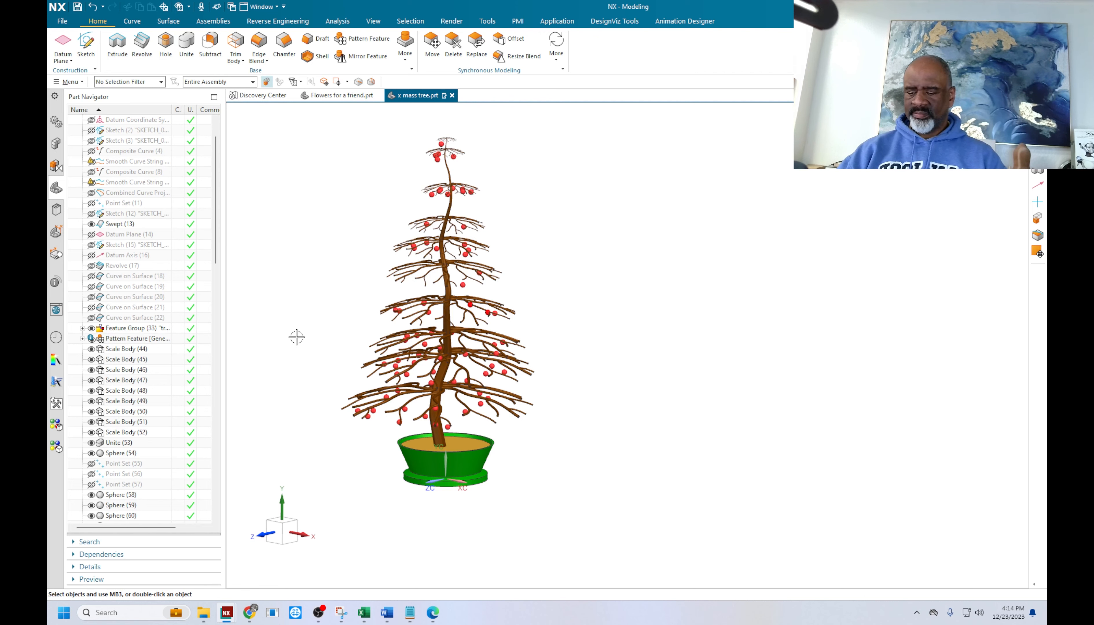
key(w)
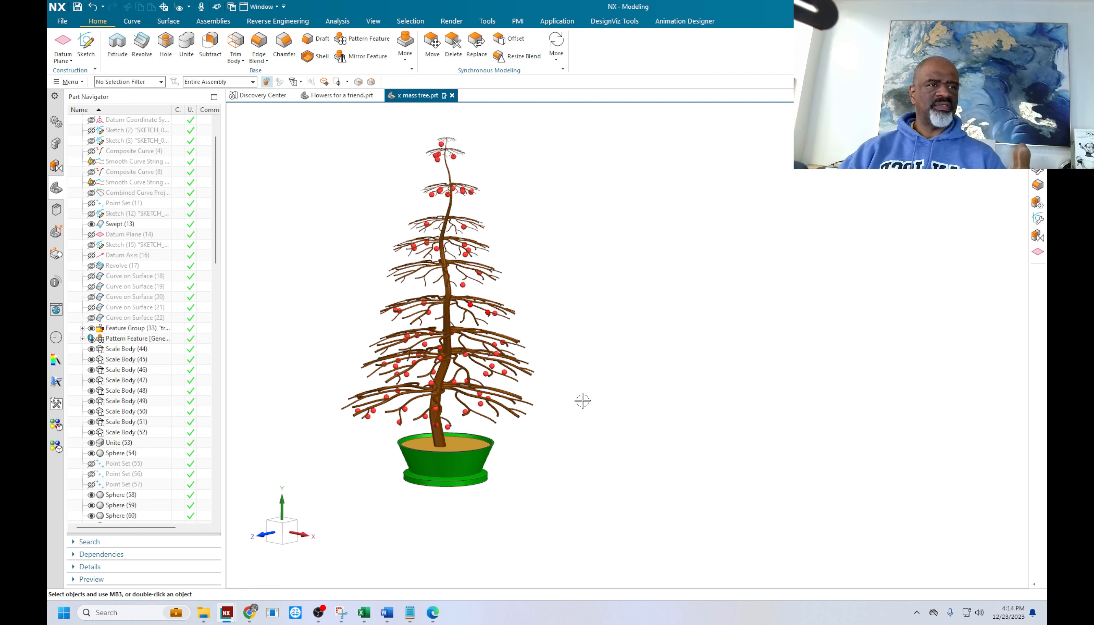
Turn on True Shading for the potted tree
shift+middle_drag(582, 400, 620, 421)
click(373, 21)
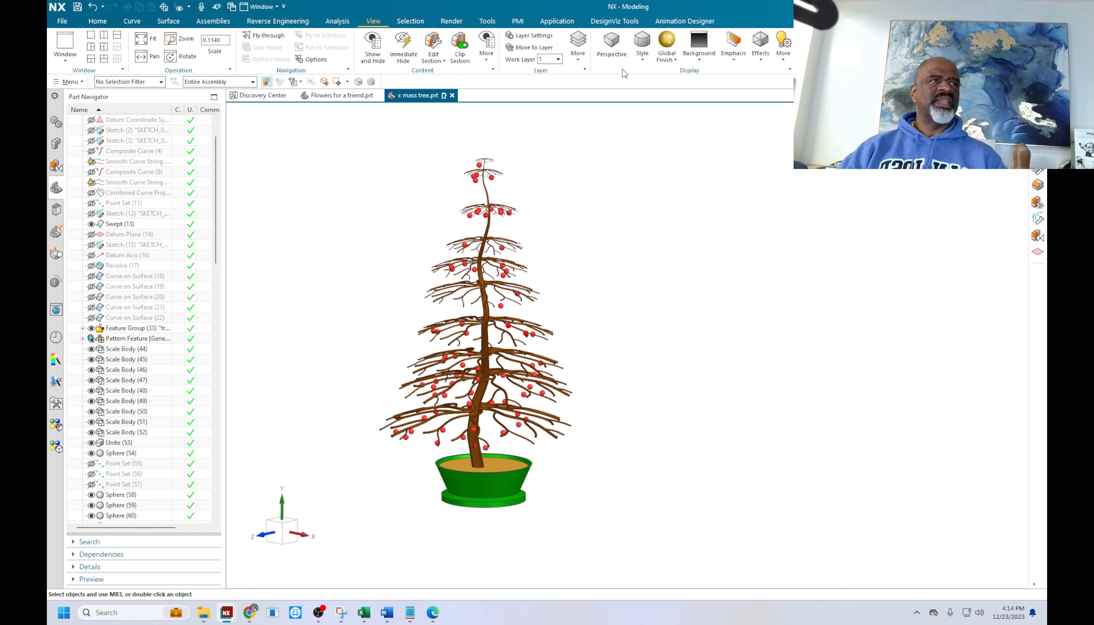
click(642, 46)
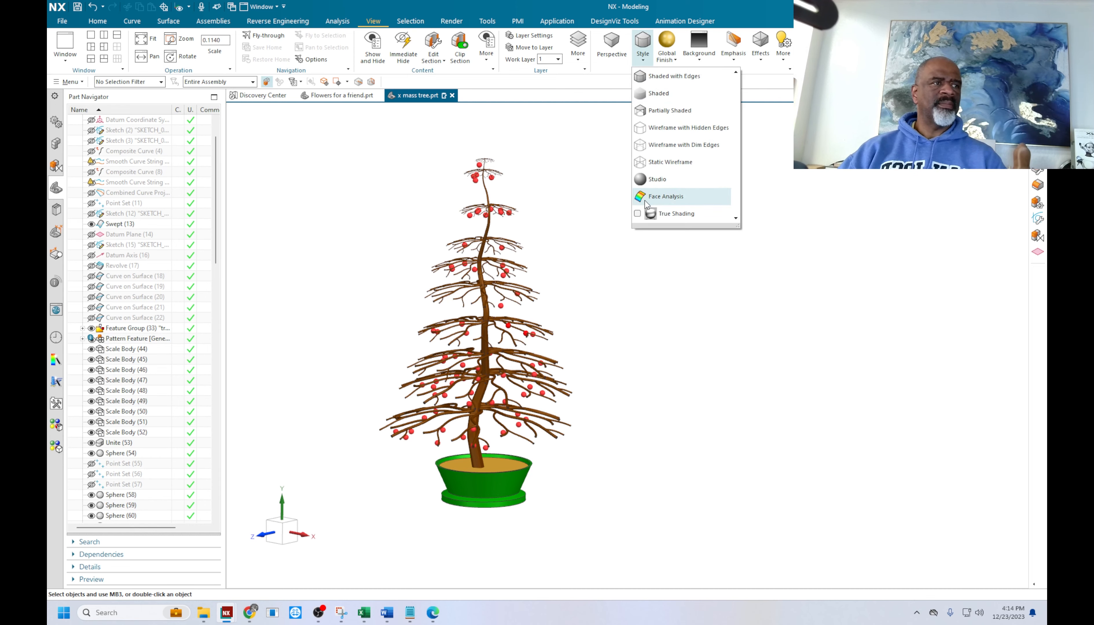
click(649, 215)
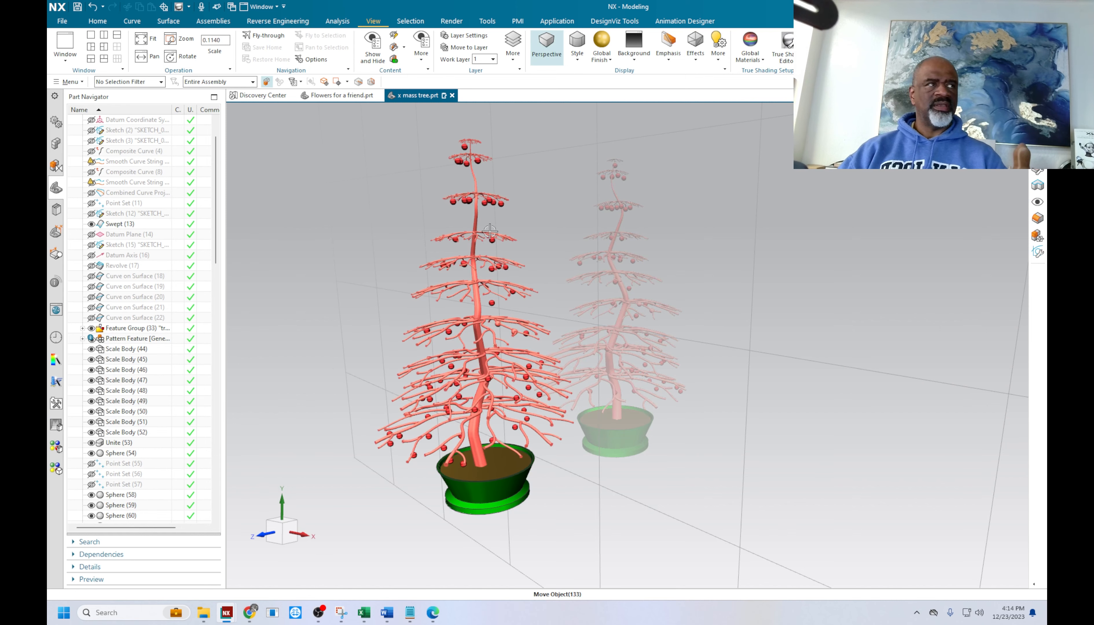
Set the True Shading floor to the XC-ZC plane so the shadow and reflection lie beneath the pot, and inspect the tree
click(783, 47)
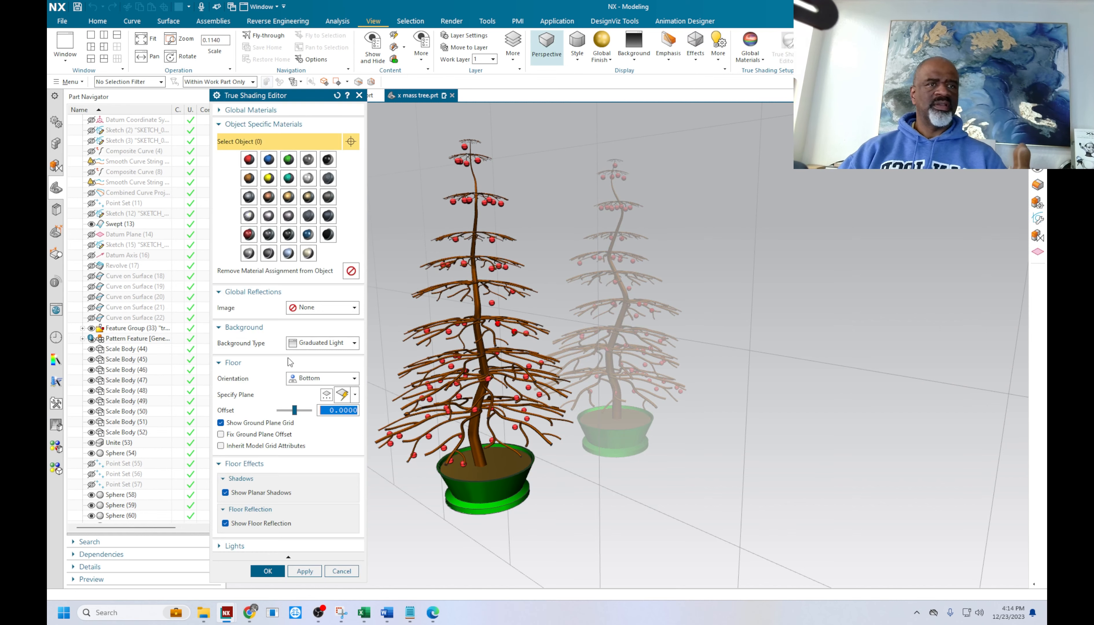
click(355, 394)
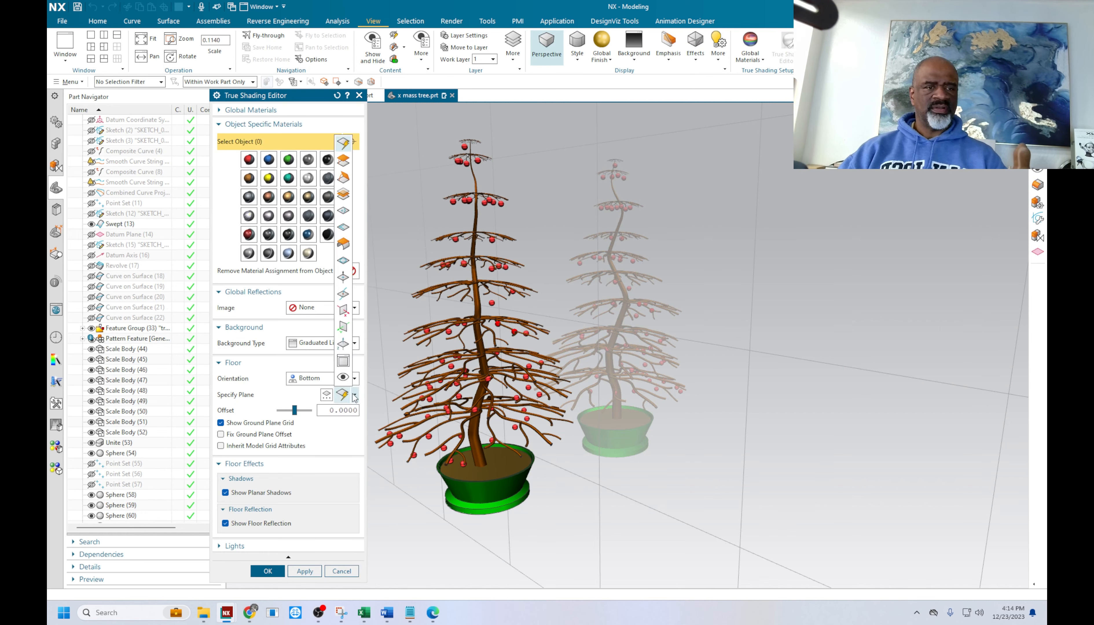
click(344, 325)
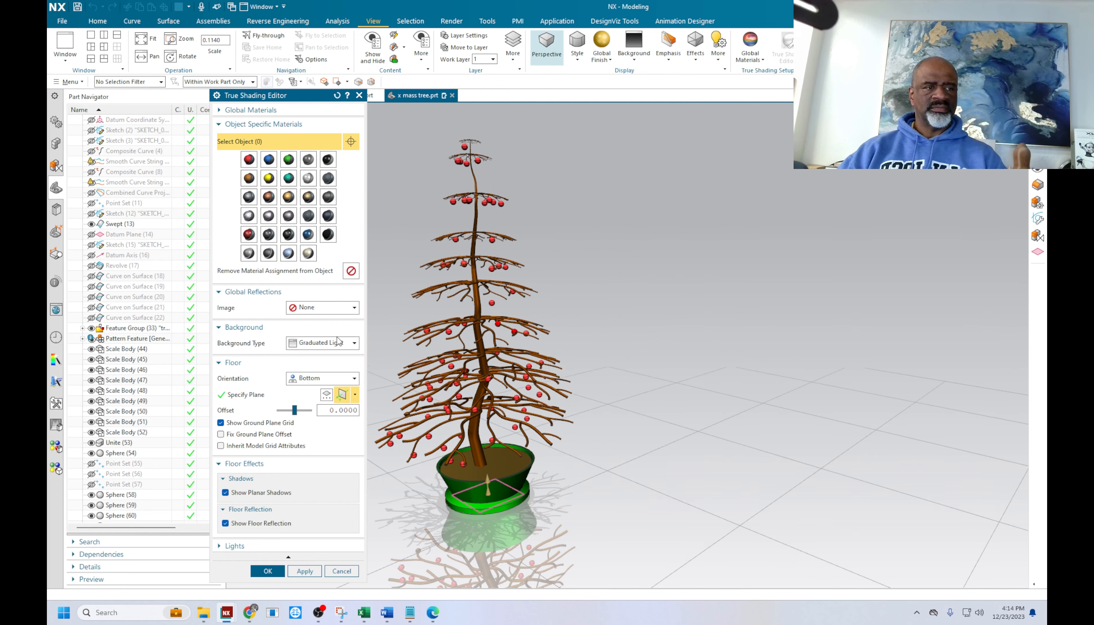
click(268, 571)
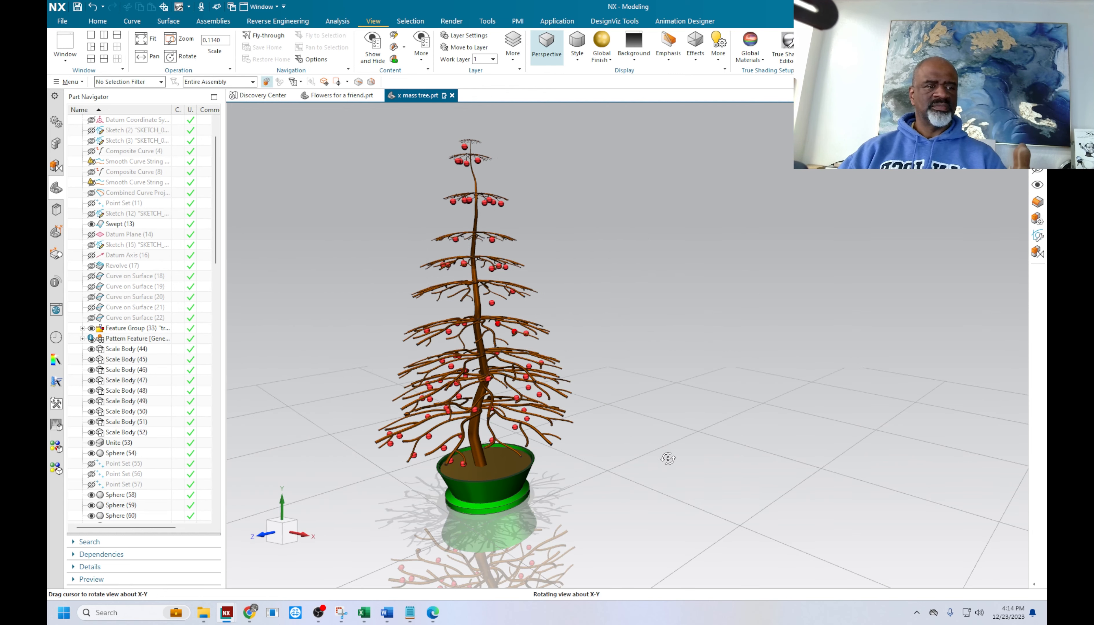
middle_drag(664, 456, 667, 454)
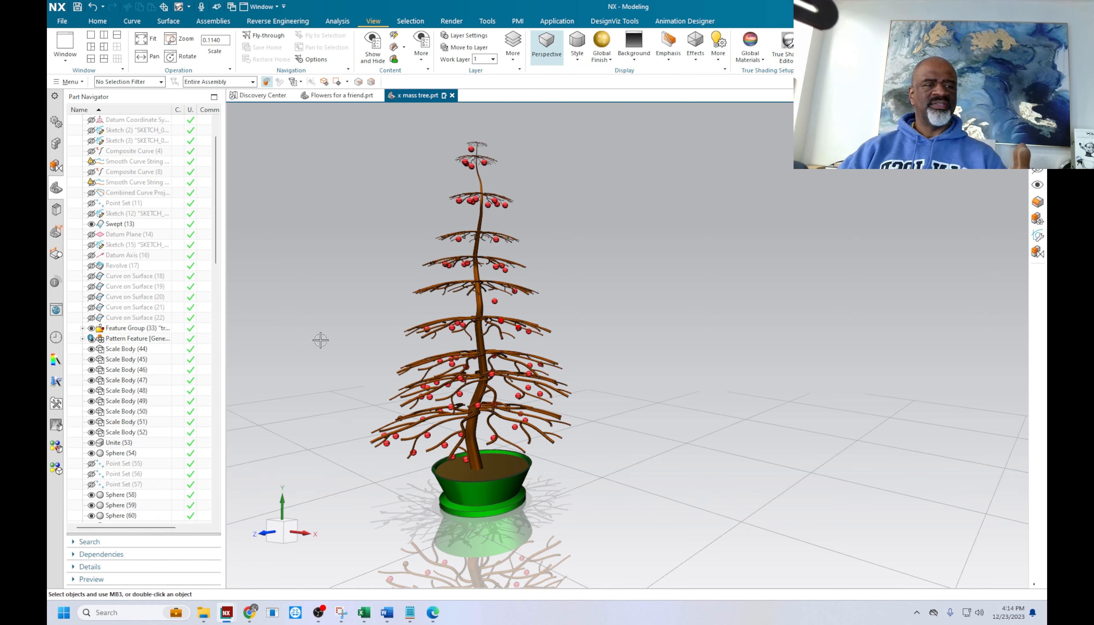
middle_drag(337, 337, 334, 344)
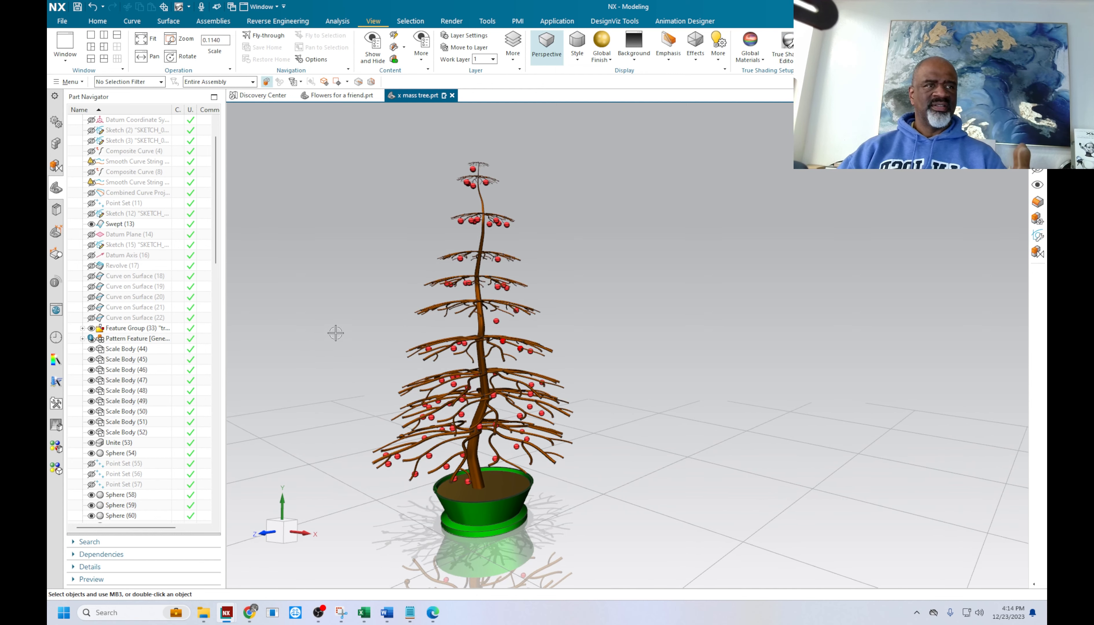
middle_drag(631, 255, 634, 254)
middle_drag(356, 277, 356, 278)
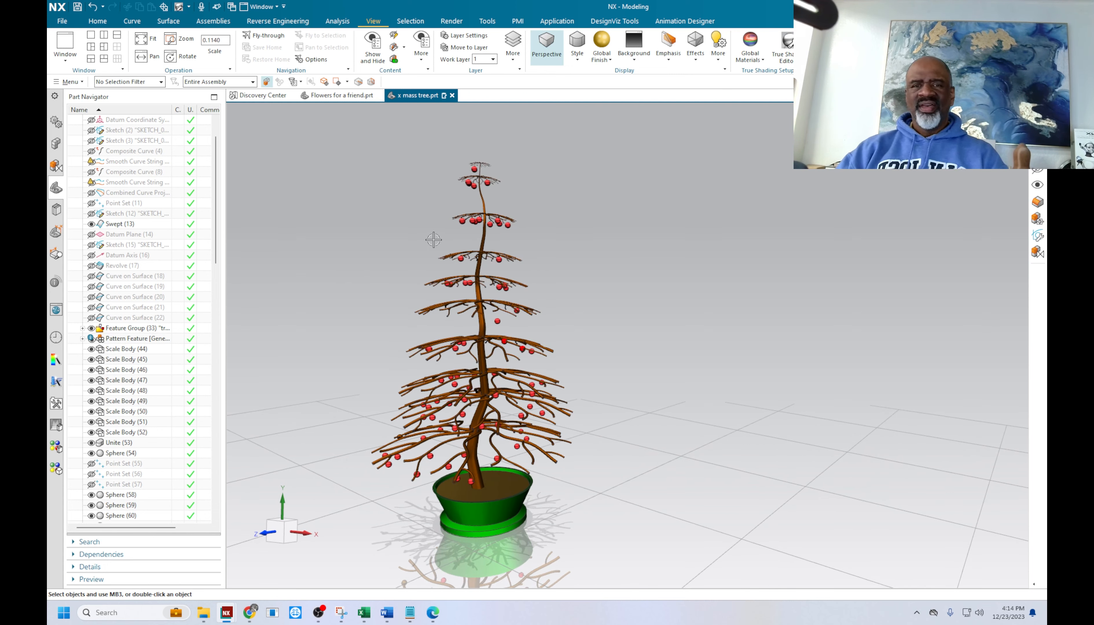